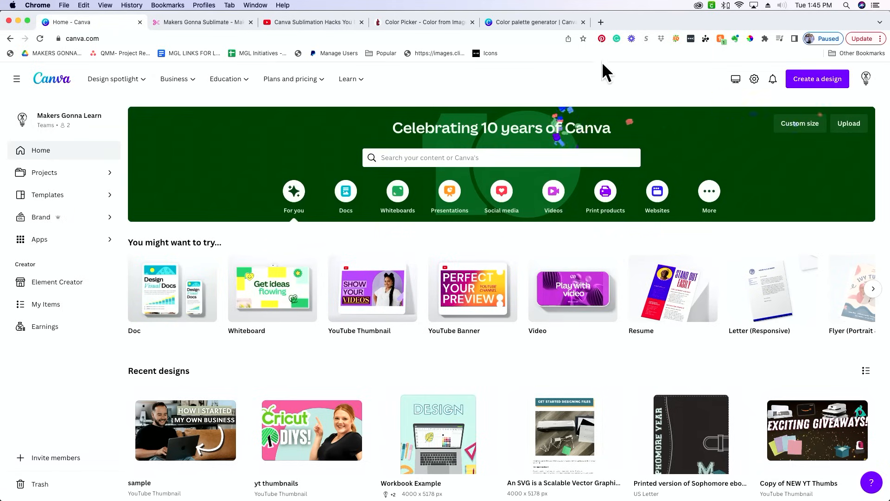
Create a new custom-size design in inches, 20.832 in wide by 20.832 in high
click(800, 87)
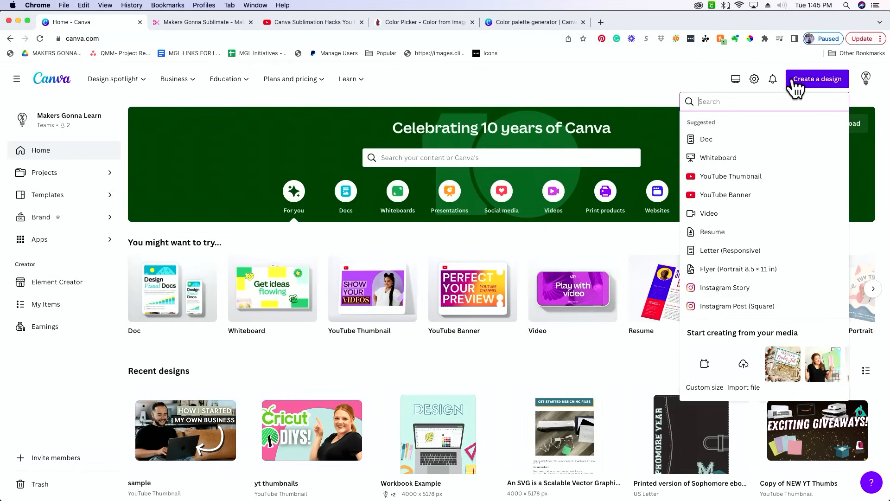
click(704, 368)
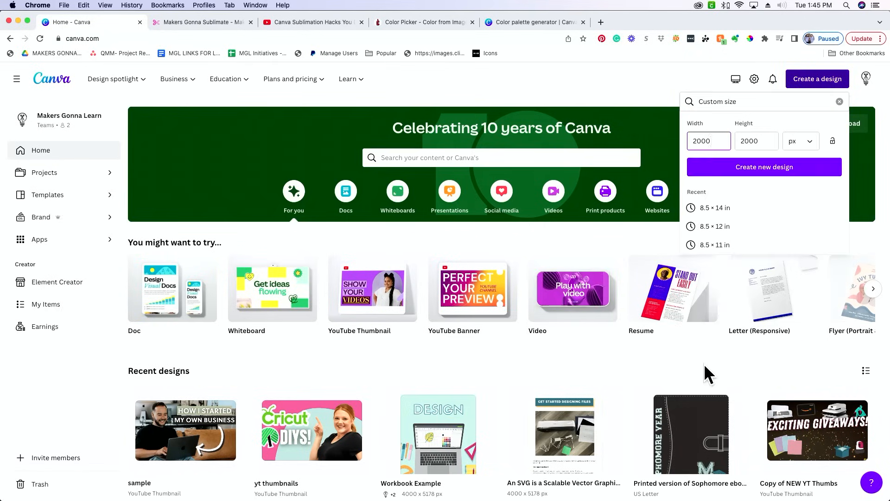
click(801, 144)
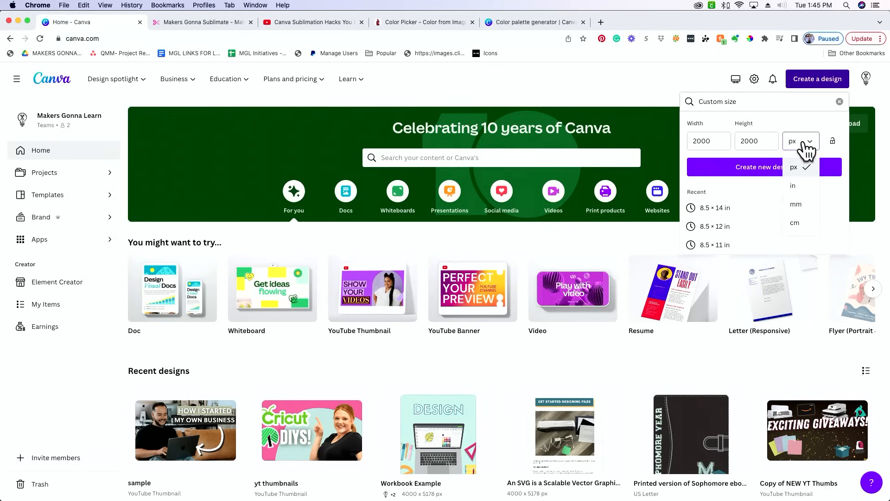
click(796, 187)
click(713, 140)
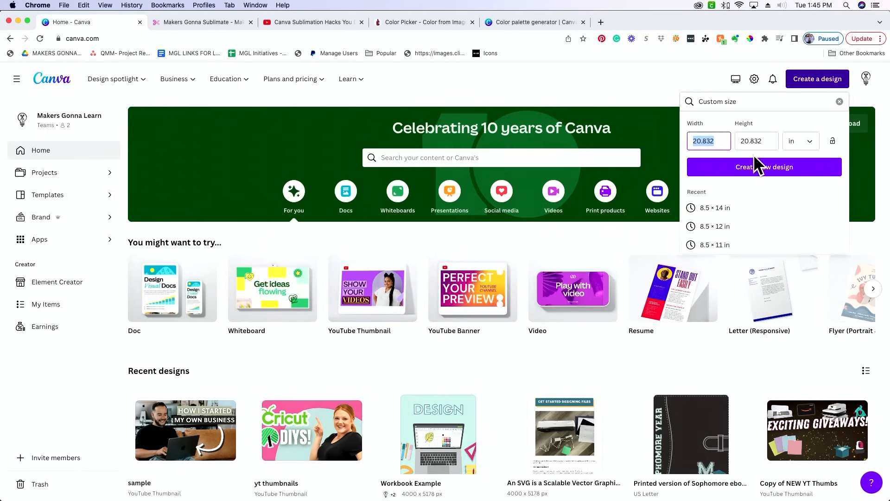
click(785, 168)
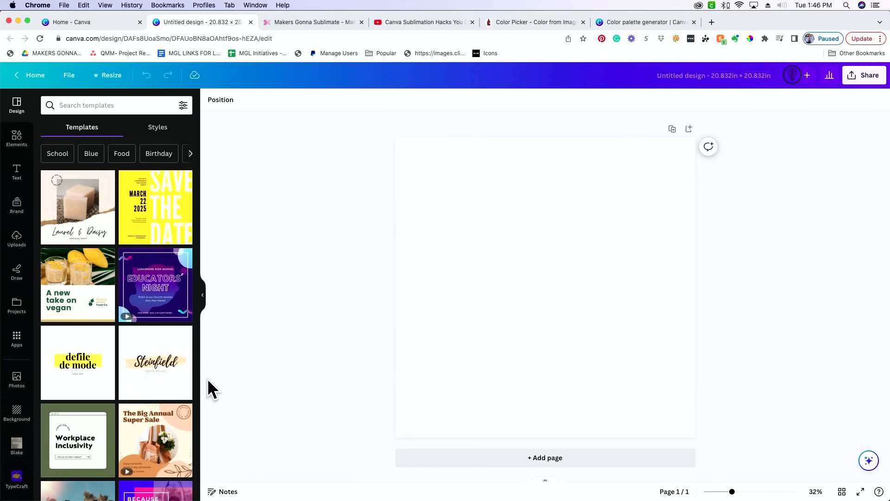
Switch to Finder, enlarge the 100 New Sublimation Files folder window and show its files in gallery view
mouse_move(287, 490)
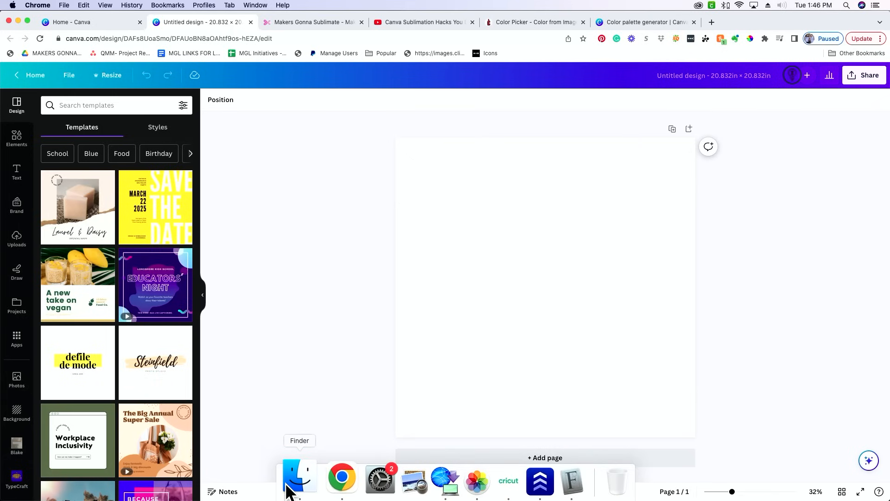
click(297, 477)
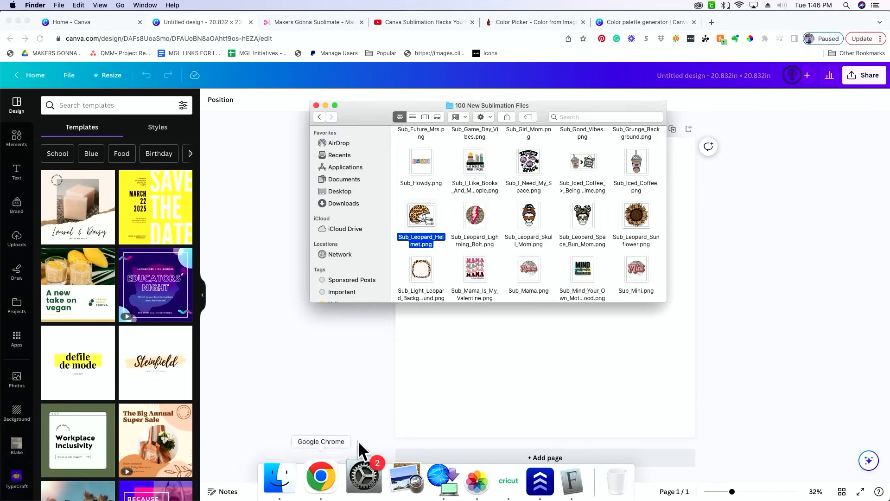
drag(370, 106, 322, 110)
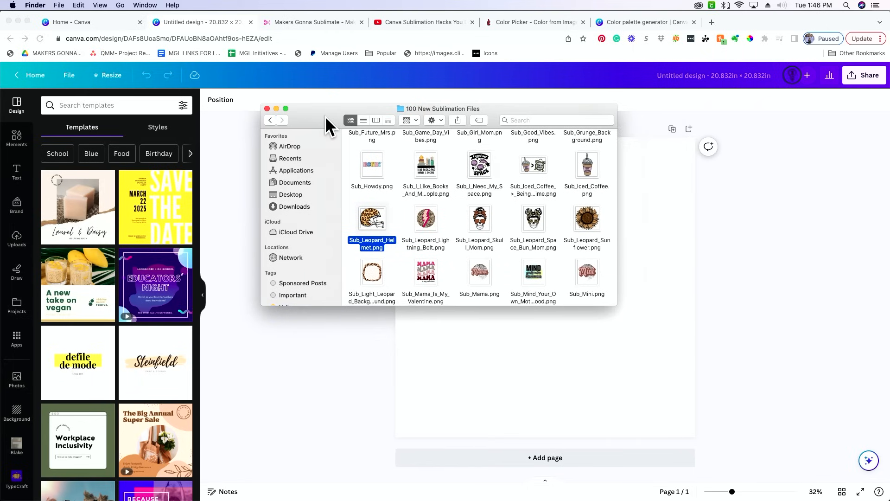
scroll(411, 223, down, 10)
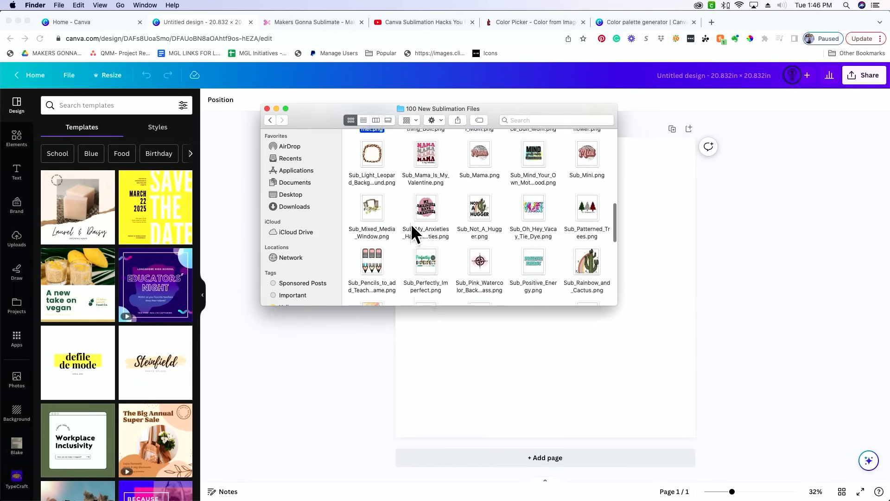
scroll(427, 239, down, 3)
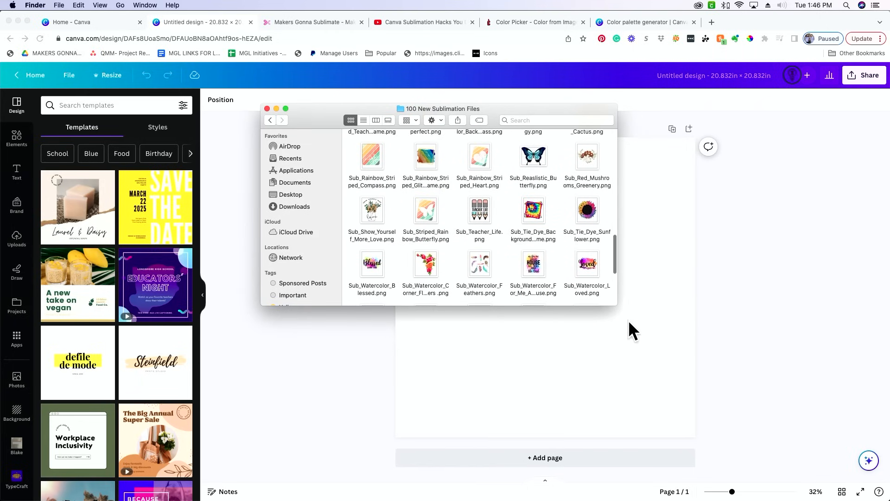
drag(617, 304, 803, 463)
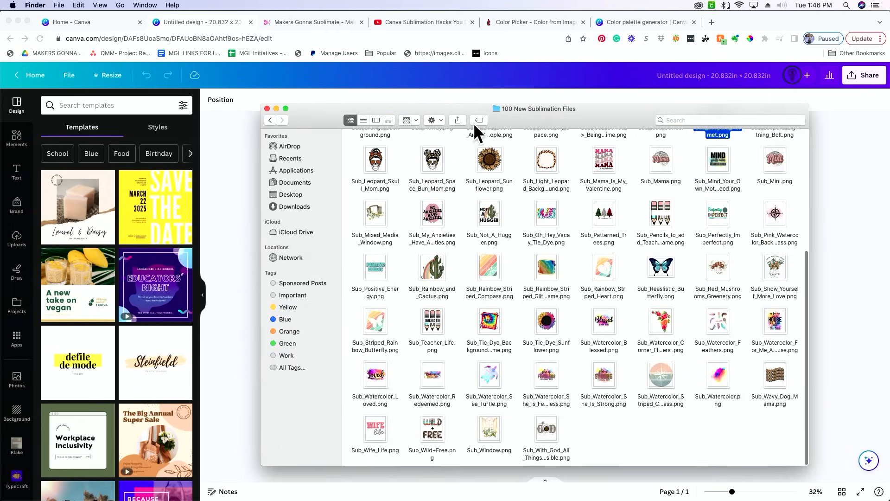
click(435, 118)
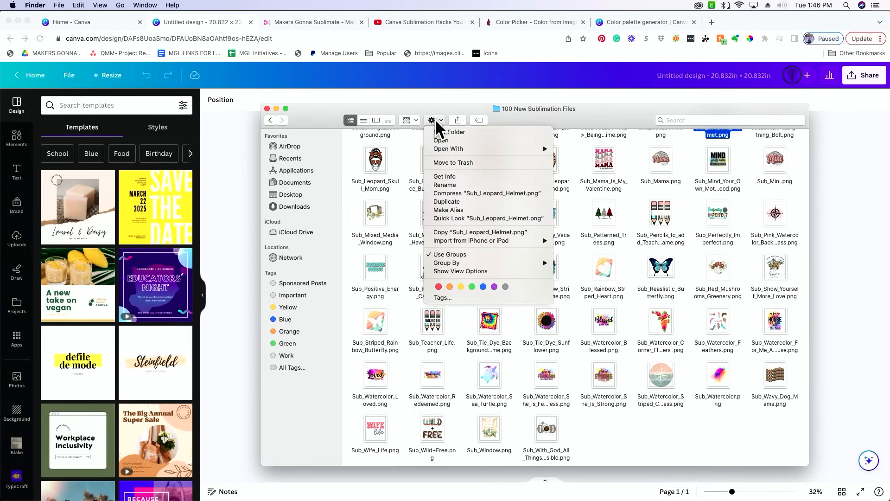
click(414, 119)
click(413, 119)
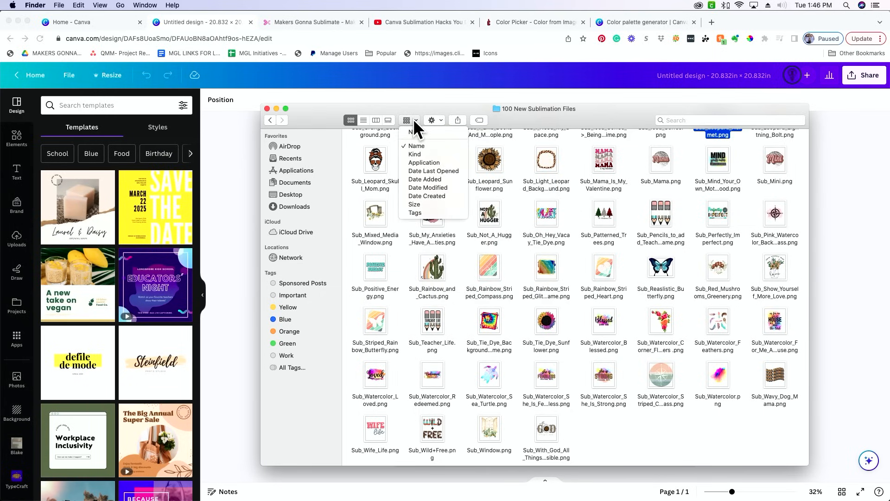
click(413, 119)
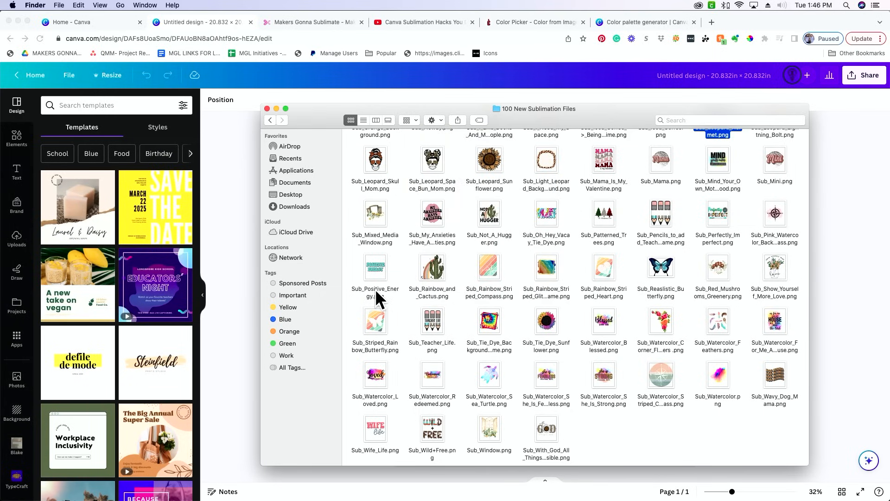
click(388, 119)
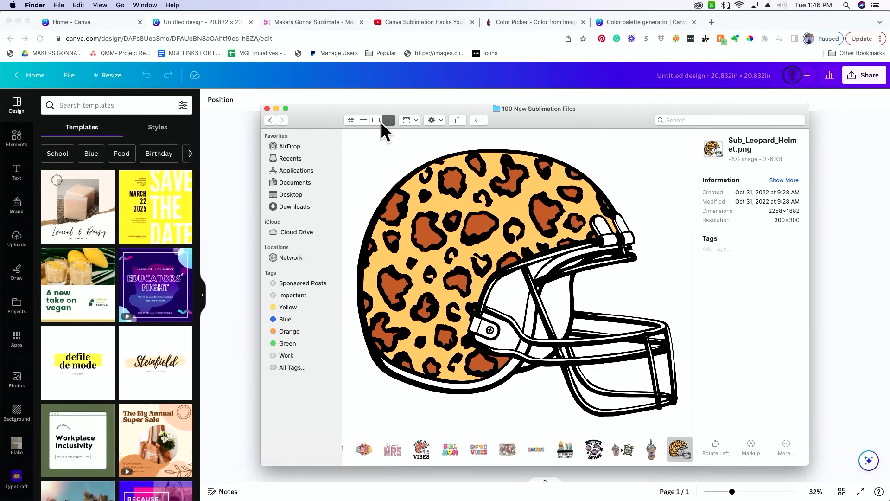
Examine the sublimation designs in the folder, previewing several such as the floral mama, howdy, books and leopard sunflower images
click(363, 450)
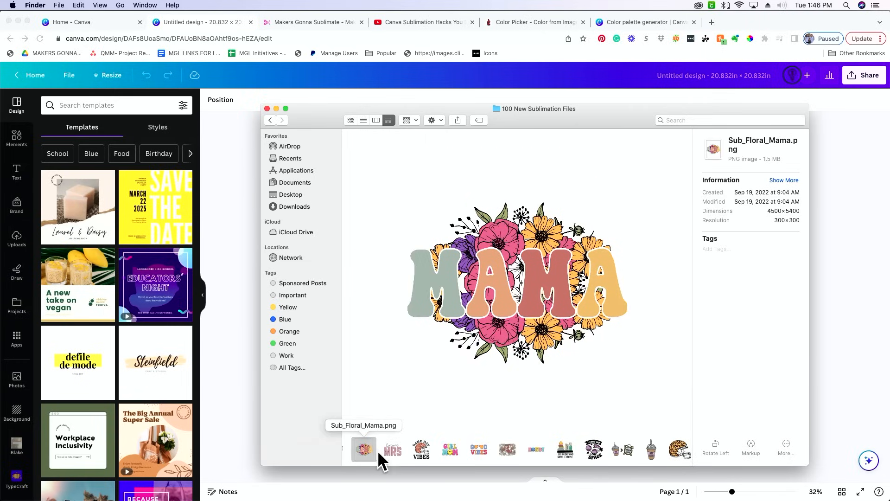
click(538, 448)
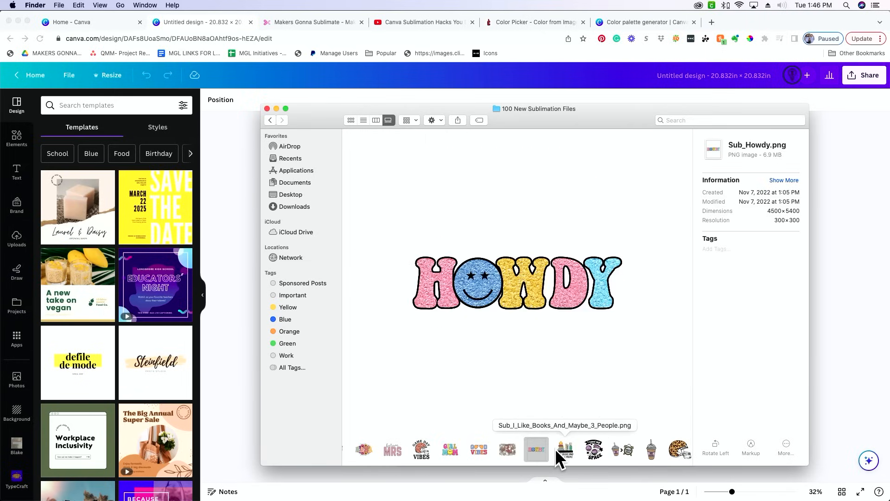
click(573, 449)
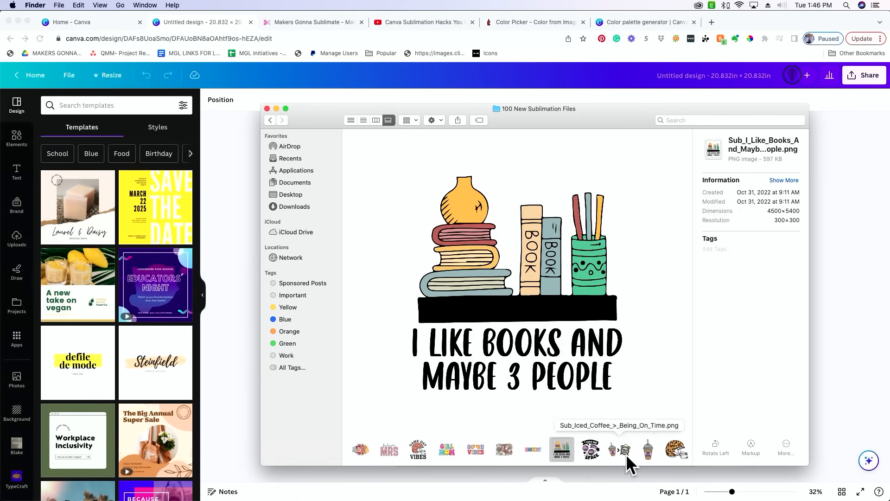
click(675, 451)
scroll(668, 449, right, 5)
click(556, 451)
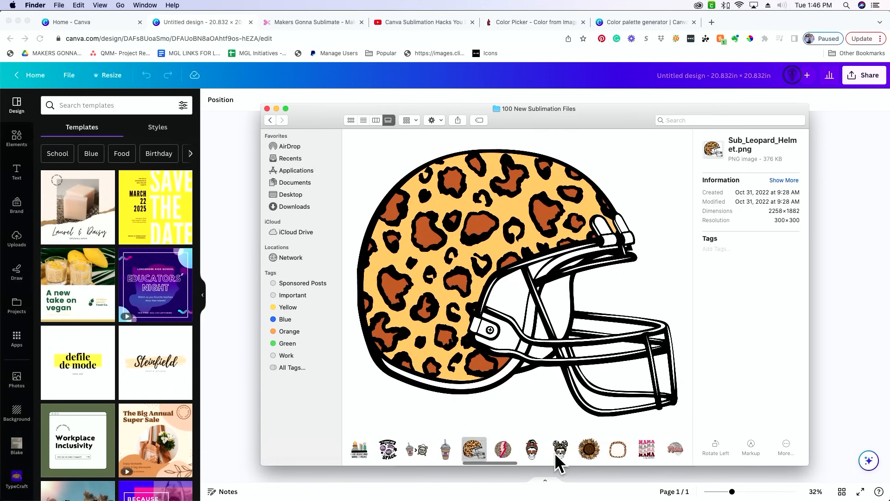
click(586, 450)
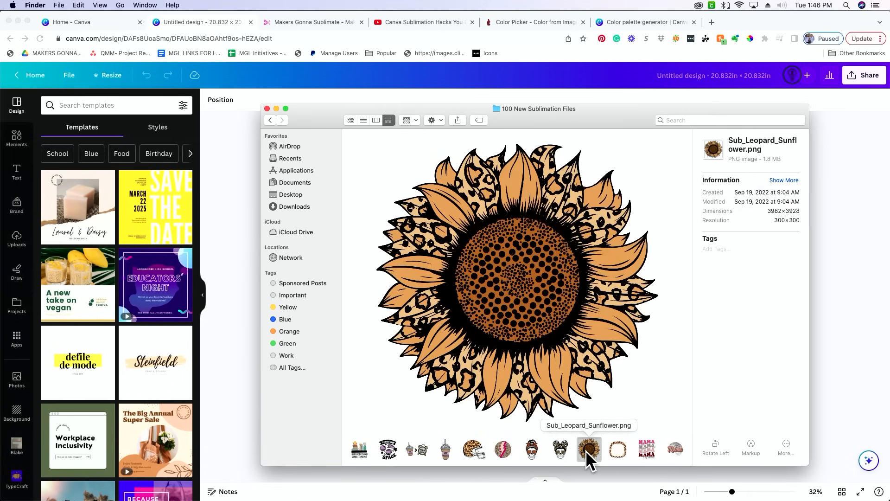
click(654, 449)
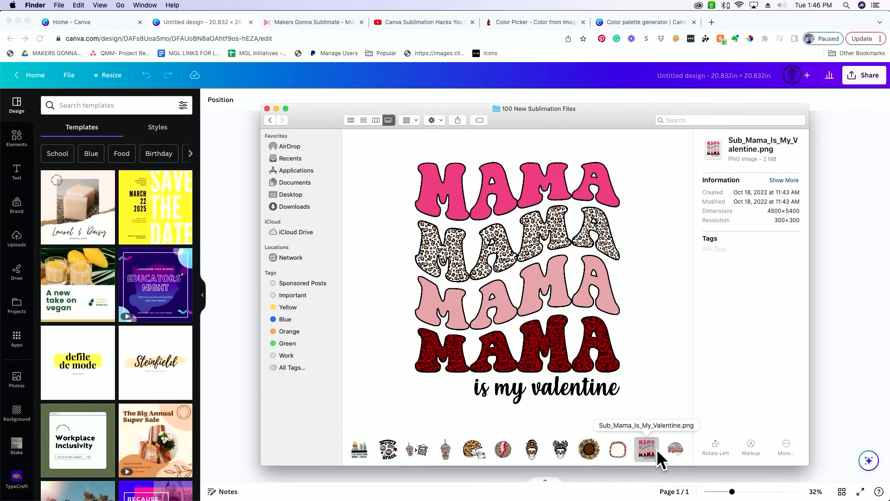
scroll(518, 451, left, 5)
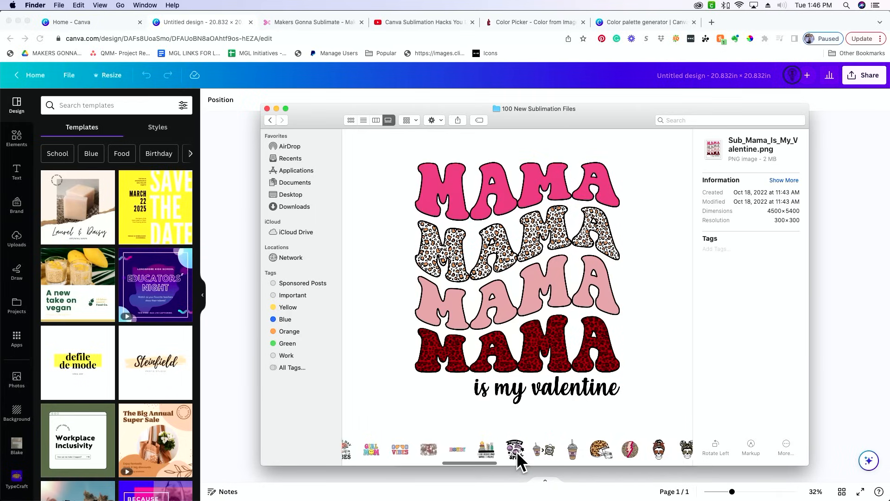
scroll(515, 451, left, 5)
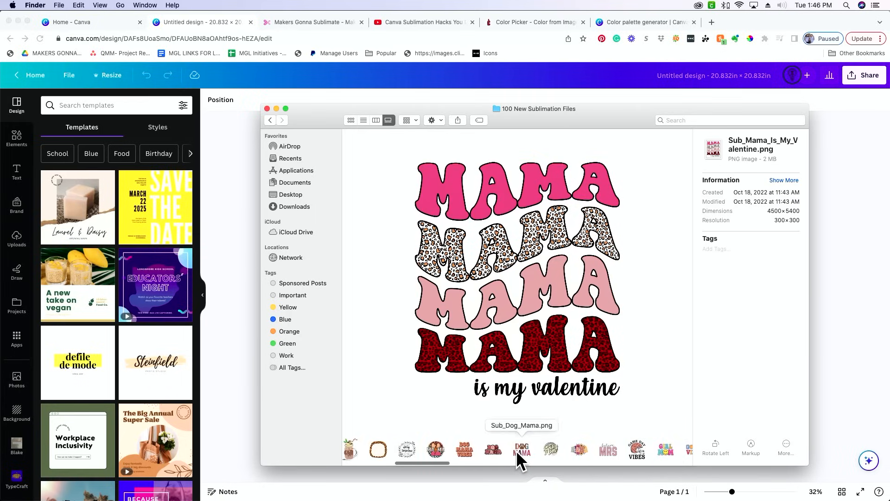
scroll(516, 449, left, 5)
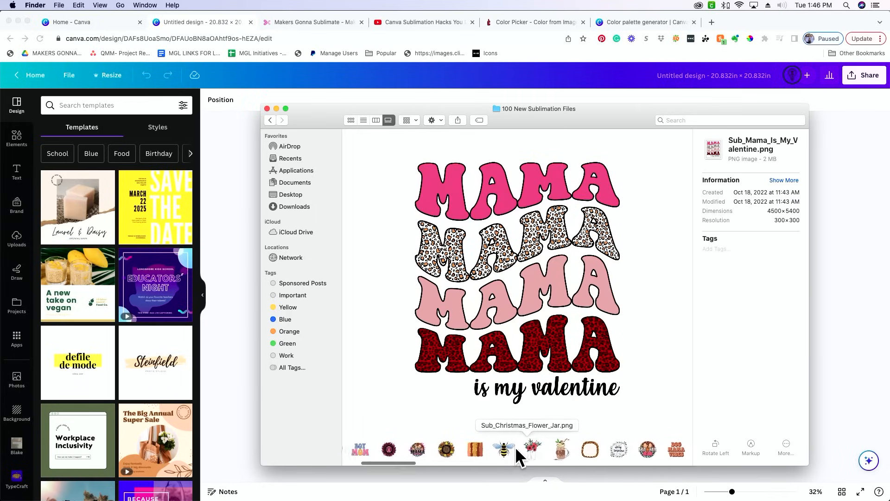
scroll(515, 451, right, 3)
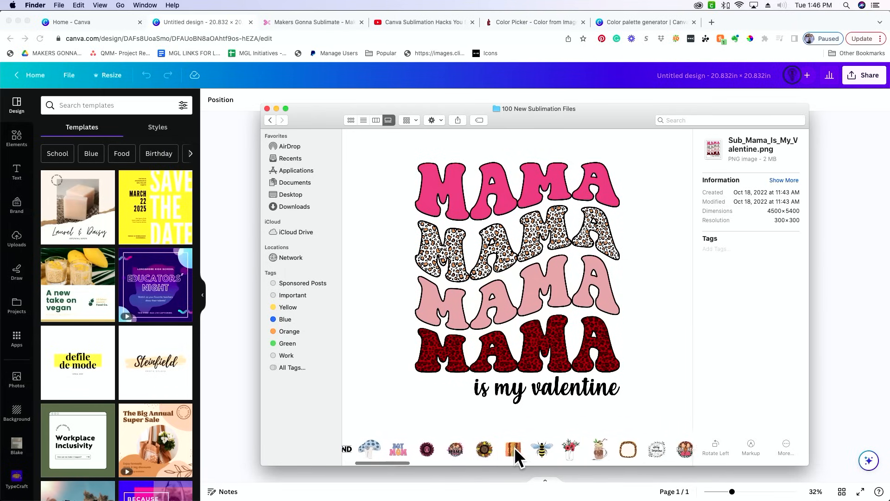
scroll(513, 447, right, 10)
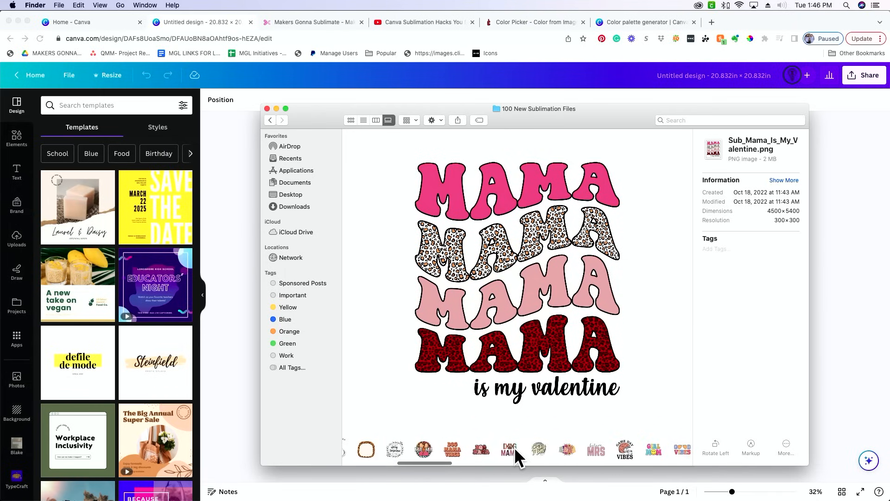
scroll(514, 447, right, 8)
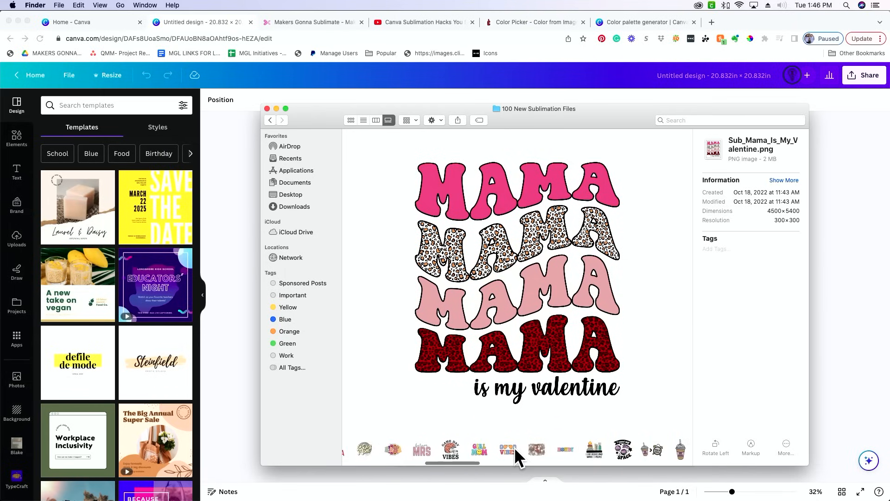
Upload Sub_Leopard_Helmet.png from the Finder folder into the Canva design and place it on the blank page
click(611, 442)
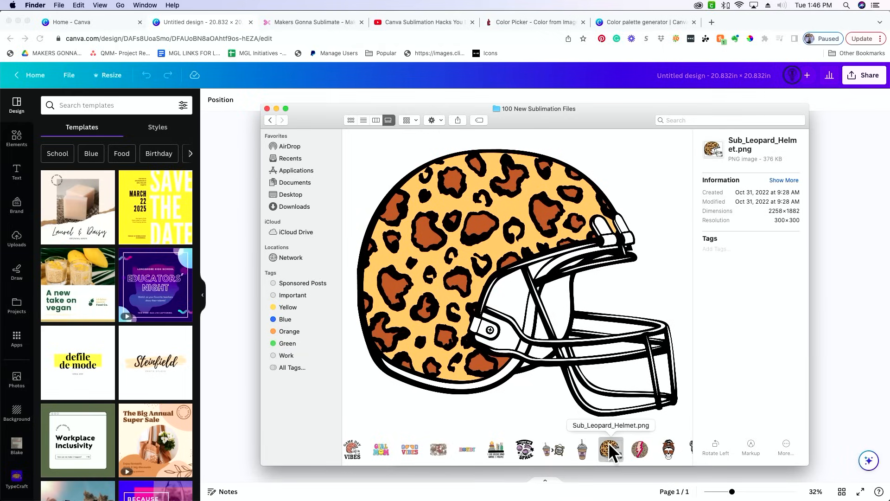
drag(309, 109, 486, 82)
drag(786, 426, 379, 340)
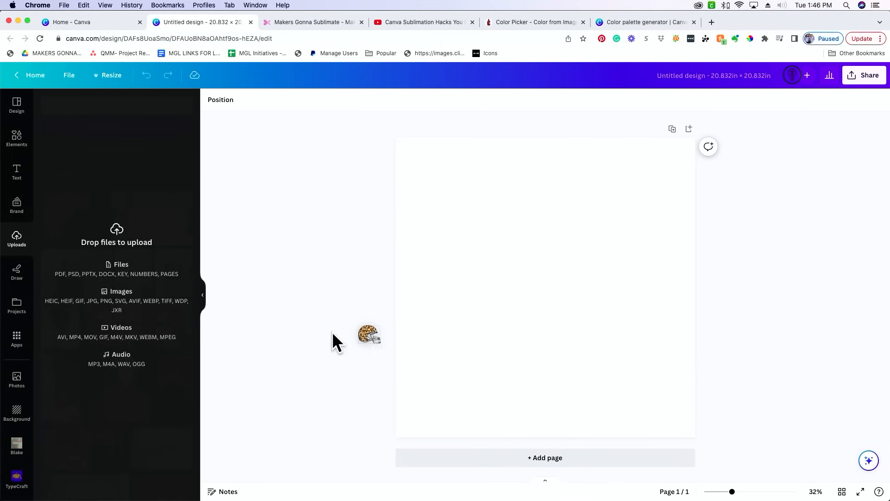
drag(463, 329, 461, 328)
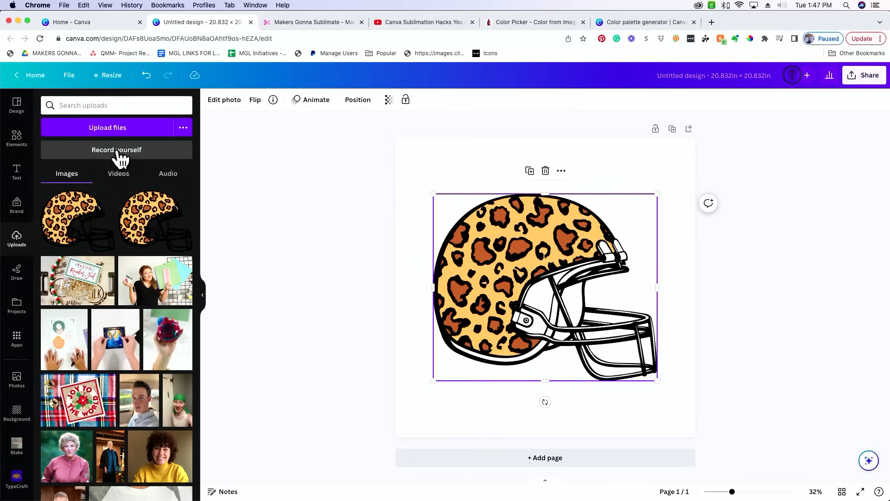
Collapse the uploads list and move the leopard helmet to the upper part of the page, leaving room below it
click(203, 295)
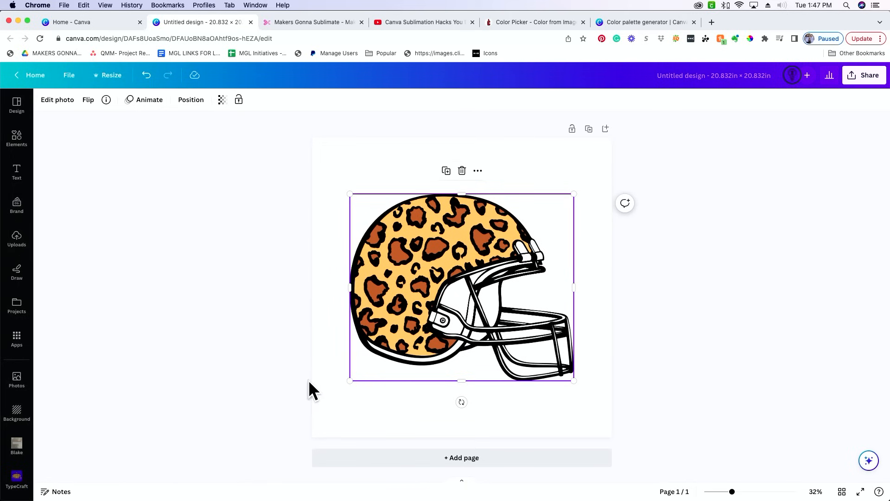
drag(452, 259, 454, 263)
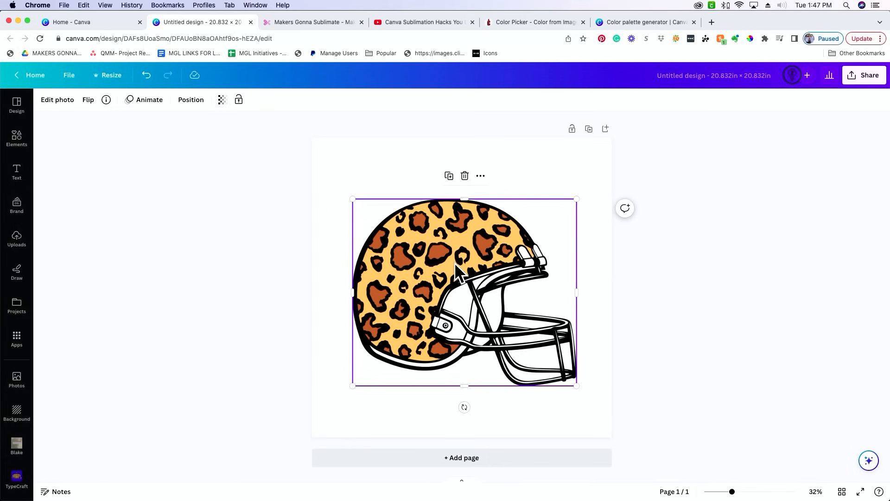
drag(455, 262, 458, 216)
Add a text box reading "Go Vols!", enlarge it to font size 218 and position it centered below the helmet
click(13, 177)
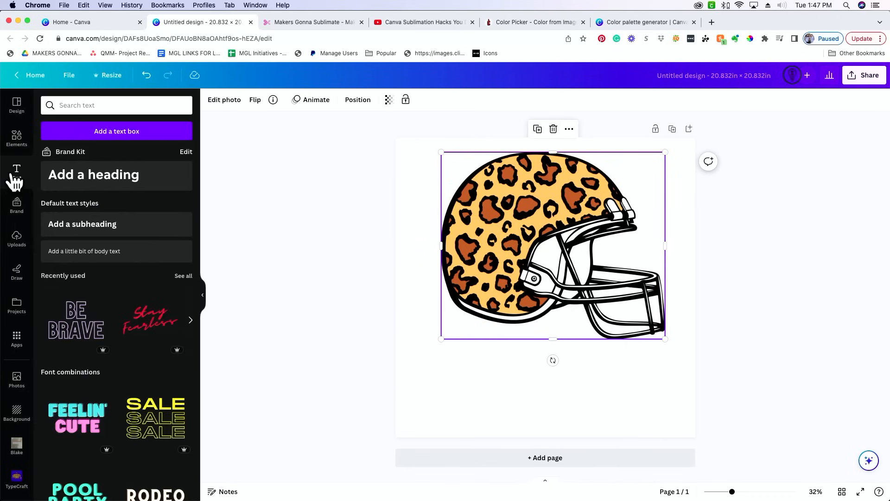
click(135, 132)
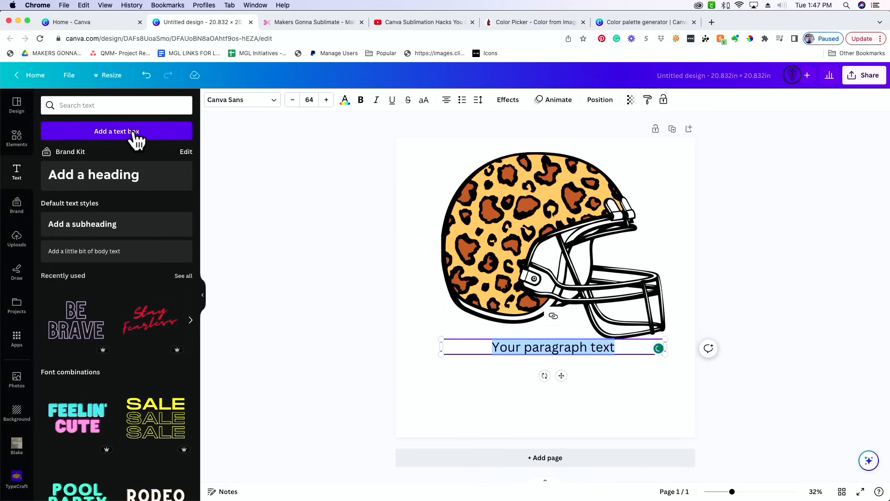
text(Go Vol)
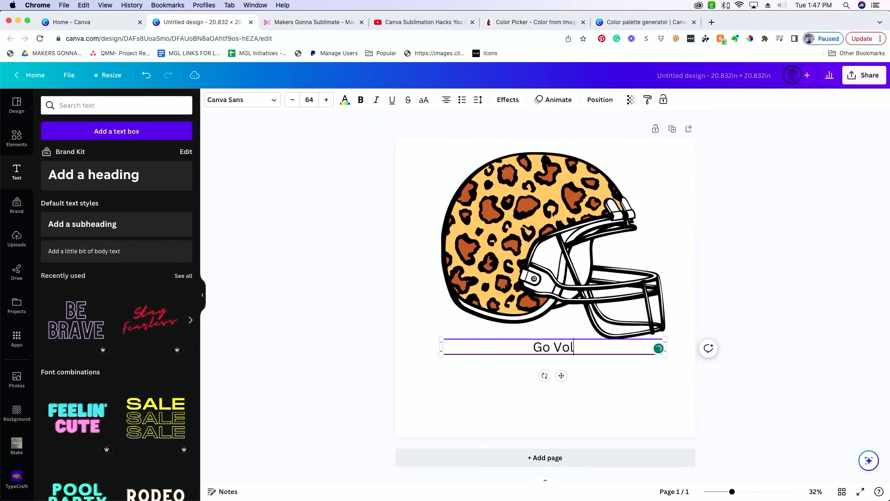
text(s!)
drag(439, 346, 427, 411)
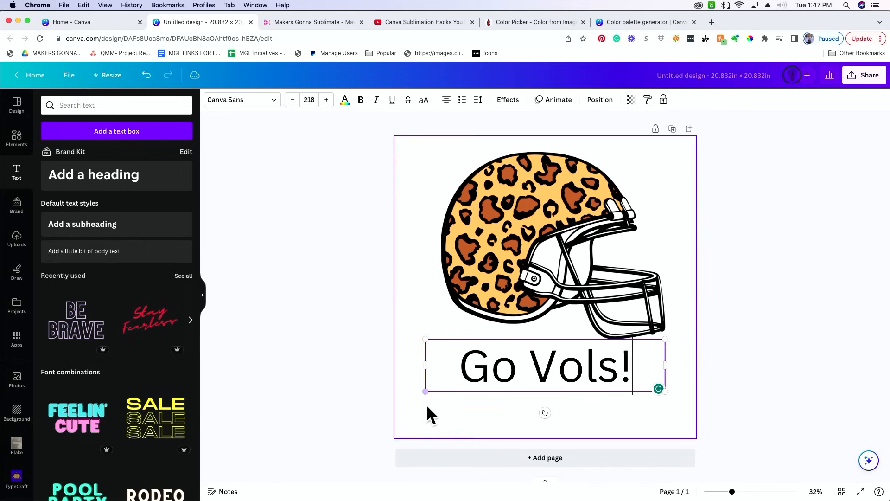
click(337, 368)
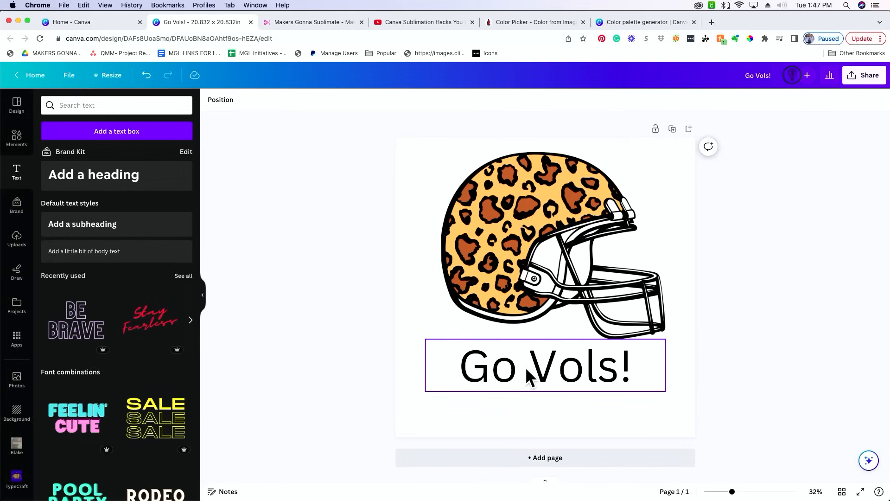
drag(531, 370, 524, 383)
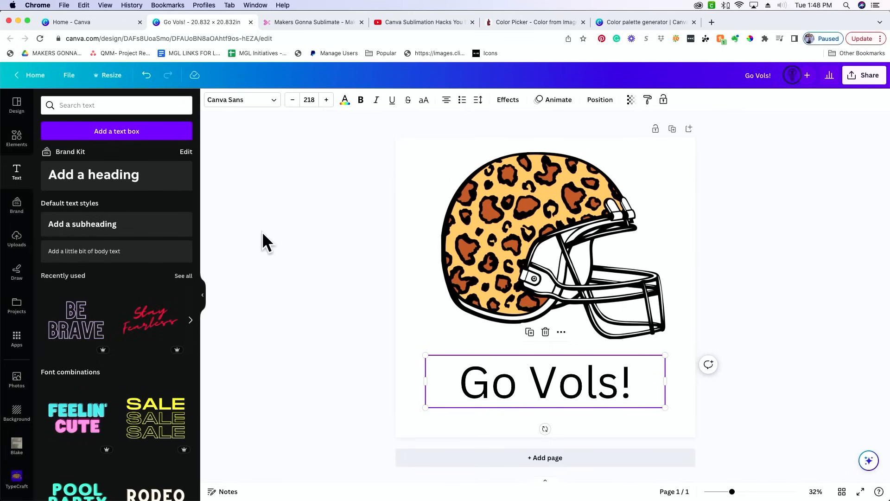
Try the Anton, Air Travelers and Bold and Proud fonts on the Go Vols! text
click(243, 108)
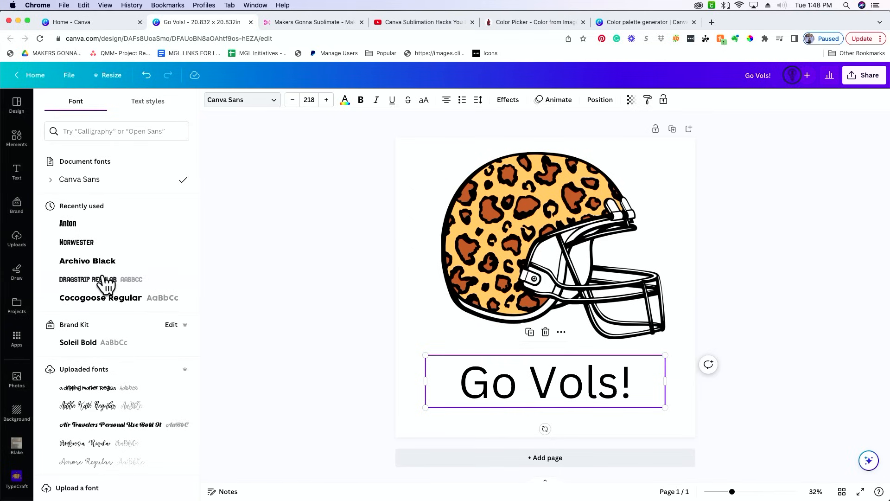
click(98, 227)
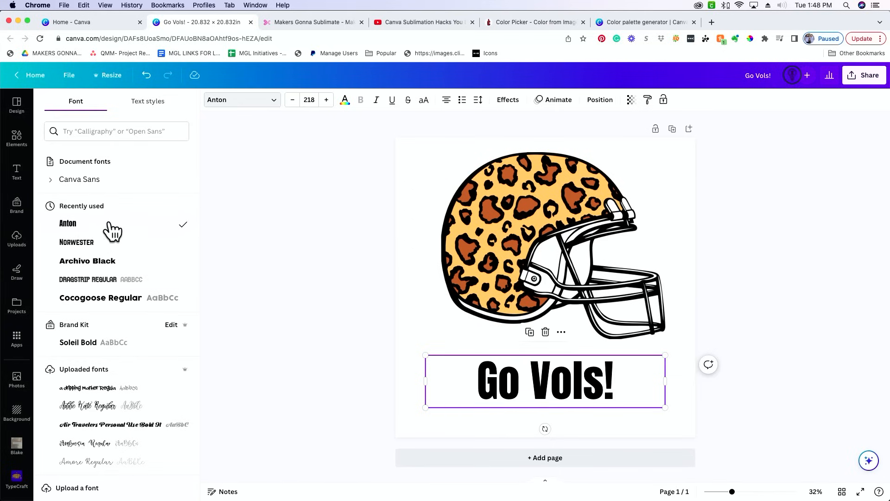
click(135, 433)
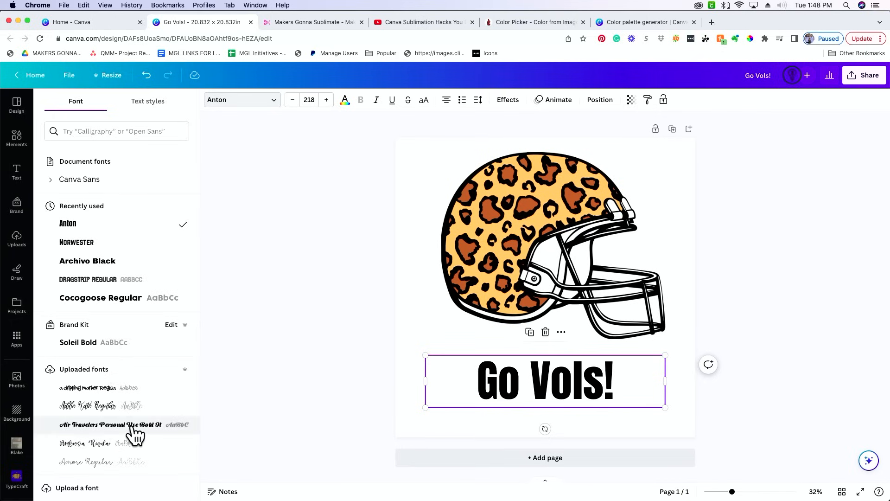
scroll(135, 433, down, 5)
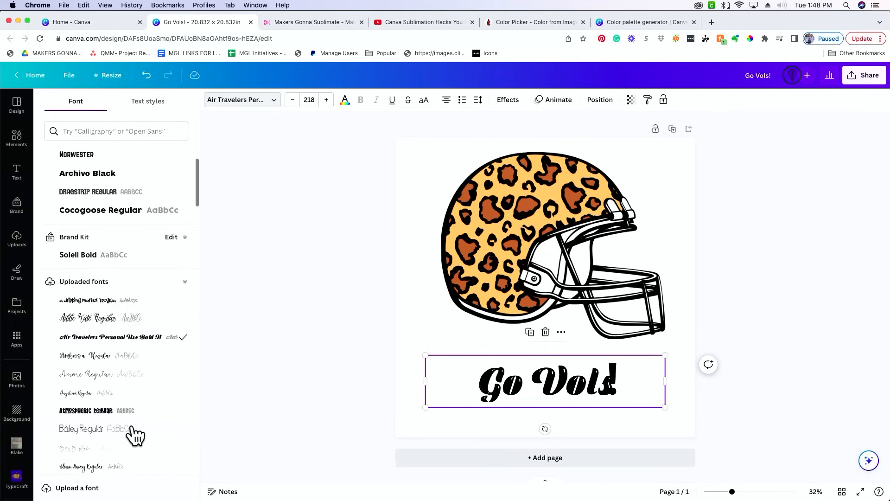
click(155, 446)
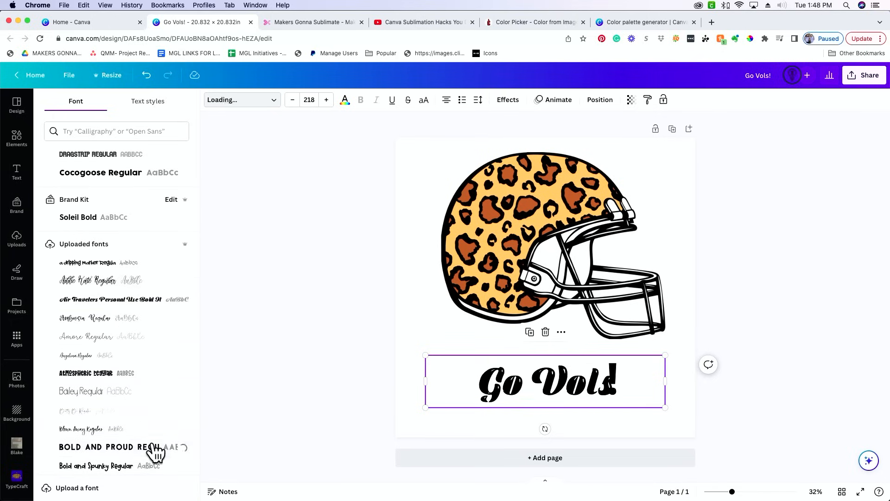
Widen the text box so GO VOLS! fits on one line and place it just below the helmet
drag(666, 419, 764, 358)
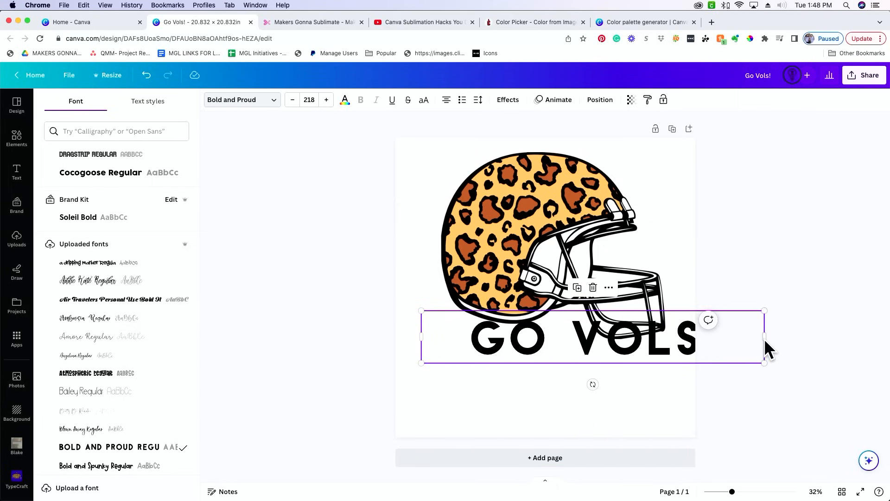
drag(762, 338, 683, 342)
drag(584, 345, 587, 376)
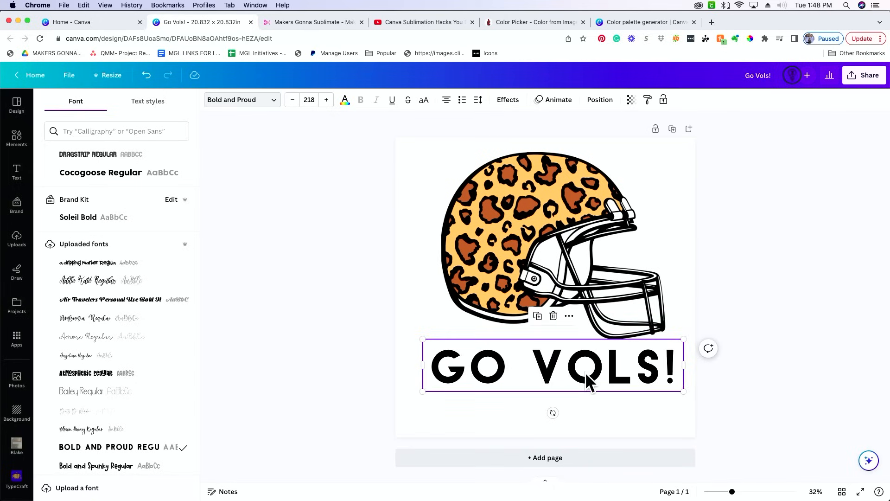
Replace VOLS with IRRIGATORS so the text reads "GO IRRIGATORS!", widen its box and scale the text down to size 140
key(Escape)
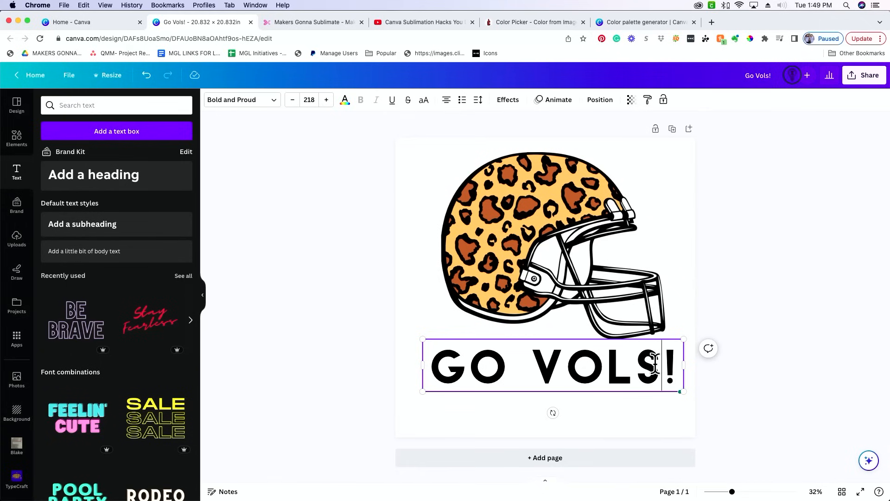
key(BackSpace)
key(BackSpace)
key(BackSpace)
key(BackSpace)
text(IRRIGATORS)
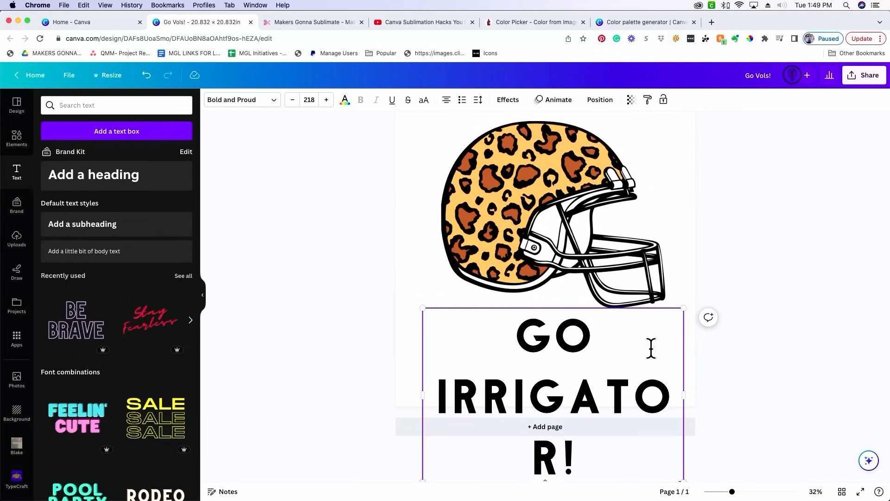
drag(684, 392, 793, 392)
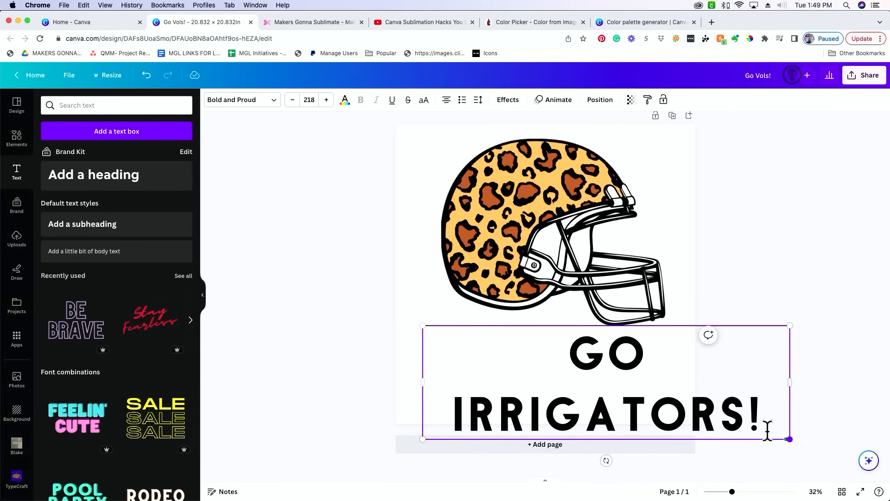
drag(793, 438, 662, 398)
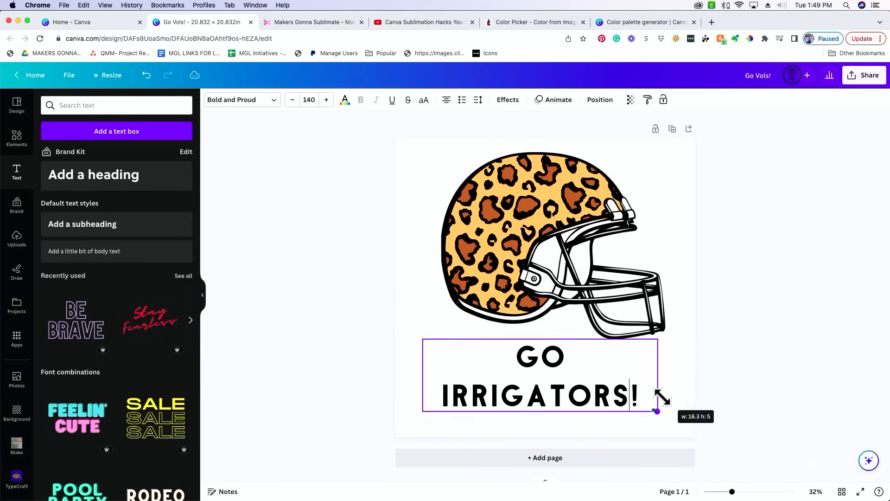
Set the font of the GO IRRIGATORS! text to Atmospheric from the uploaded fonts
click(251, 105)
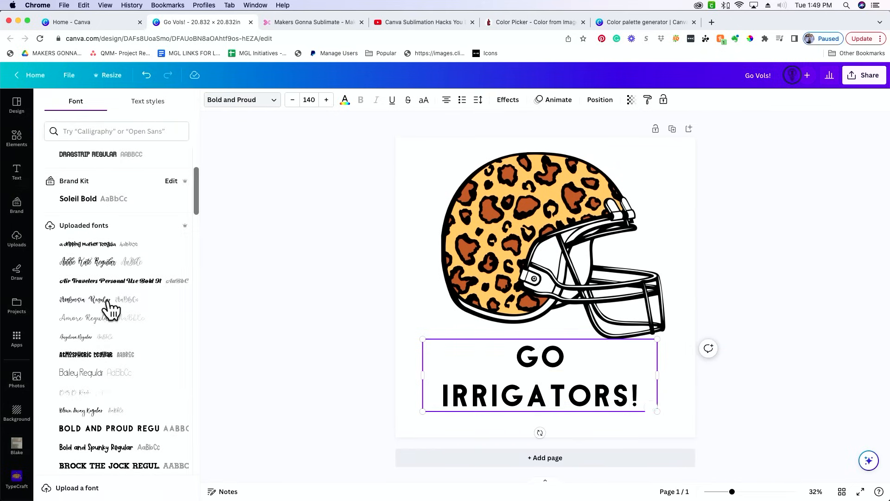
click(120, 360)
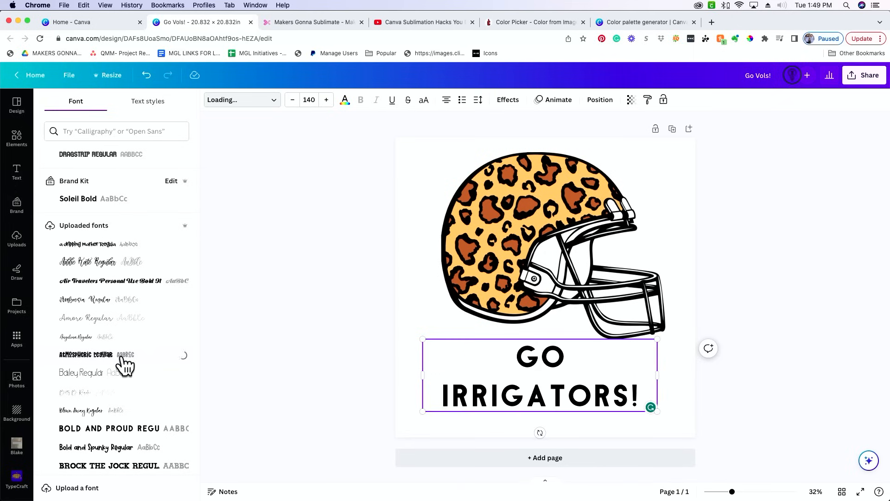
key(Escape)
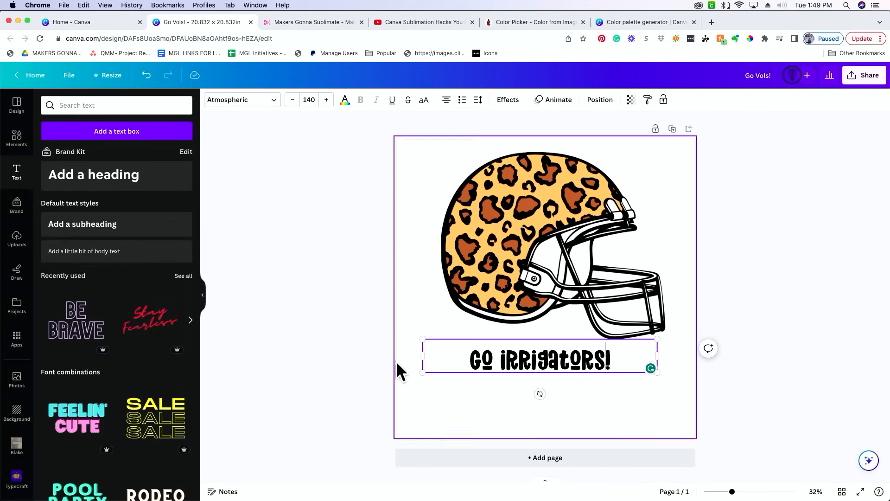
Enlarge the team text to size 199, narrow its box around the line and center it below the helmet
drag(420, 372, 324, 429)
drag(431, 376, 497, 372)
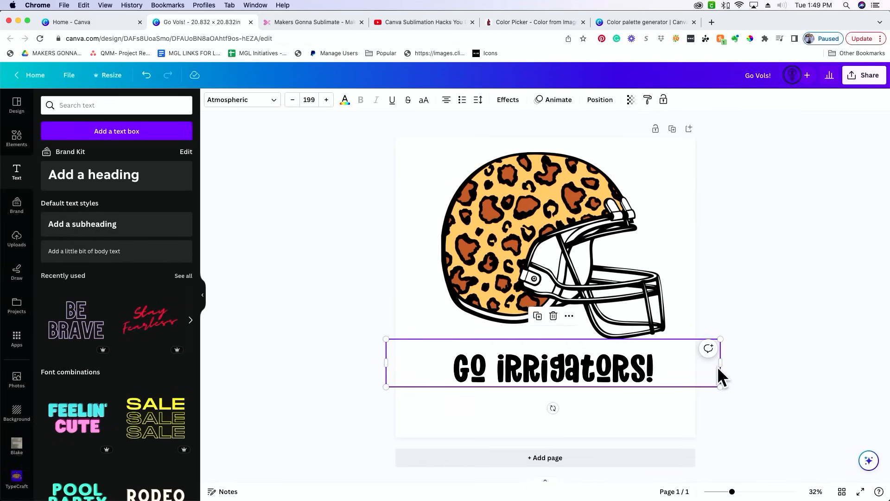
drag(720, 363, 626, 362)
drag(572, 378, 608, 382)
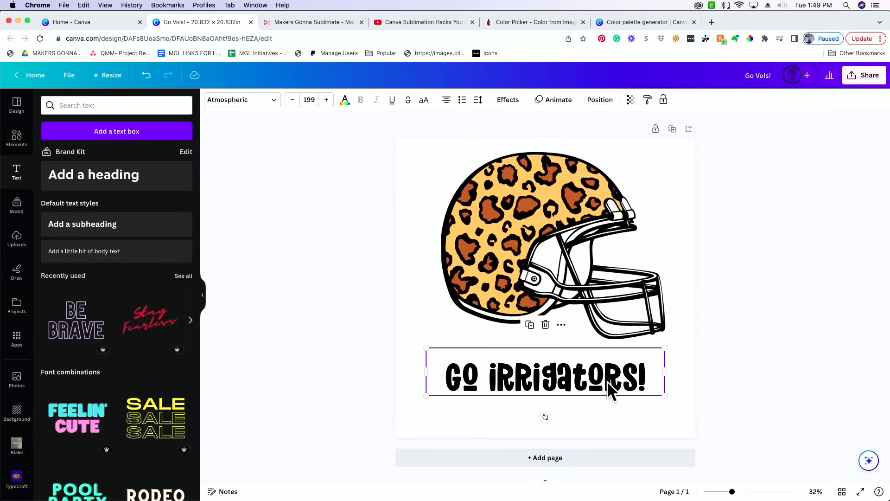
click(760, 353)
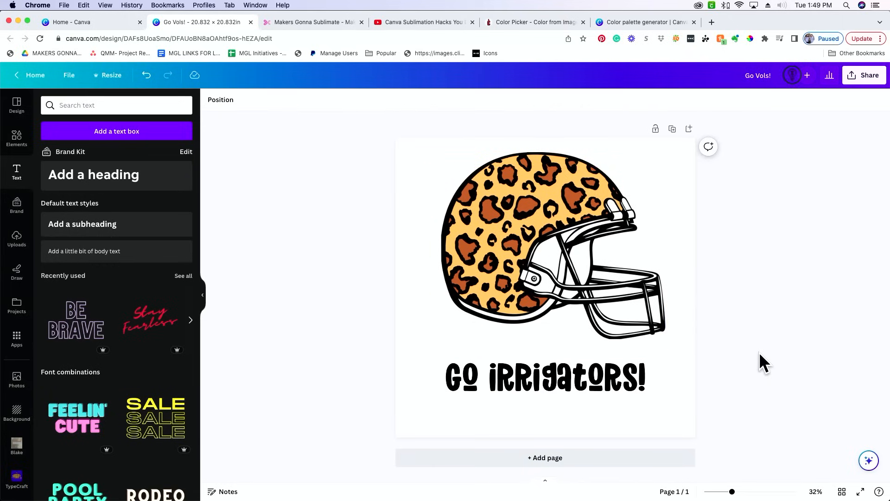
Apply the Outline effect to the team text, using the rust brown #C16830 sampled from a leopard spot on the helmet
click(542, 377)
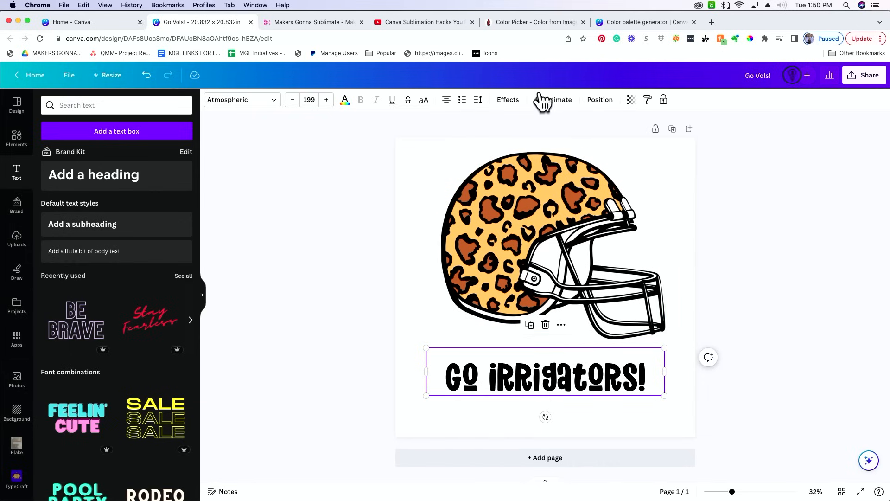
click(510, 100)
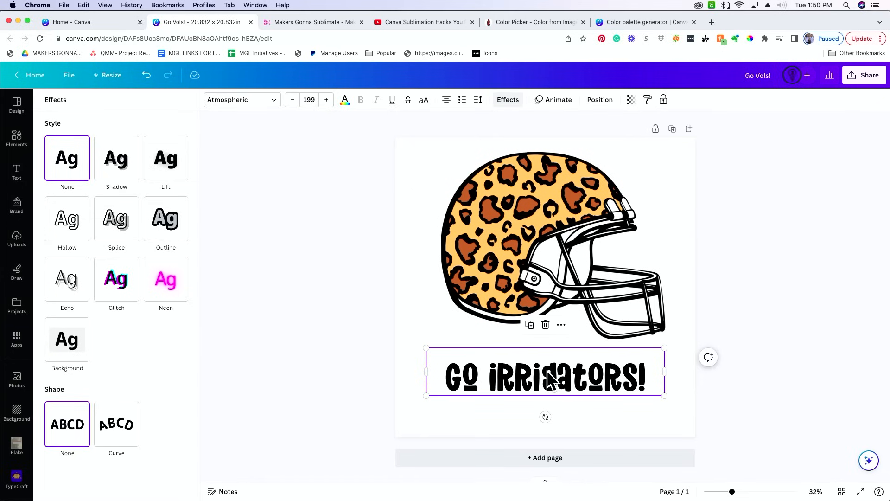
click(176, 231)
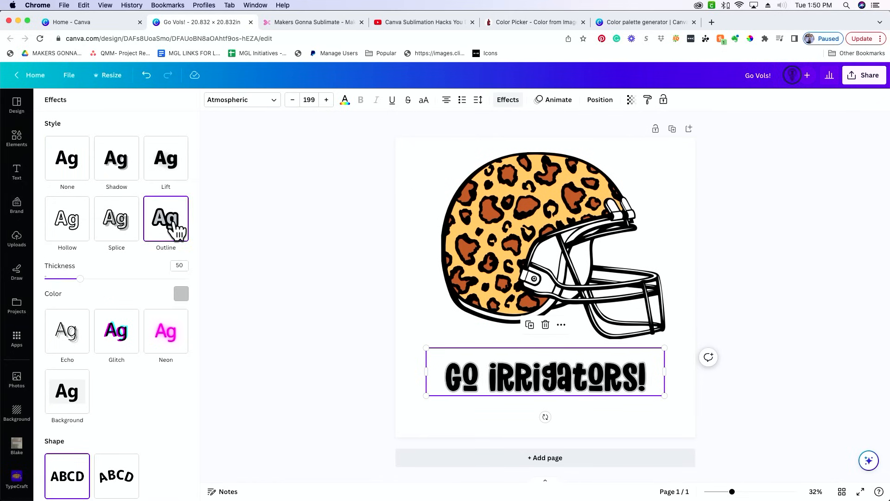
click(181, 294)
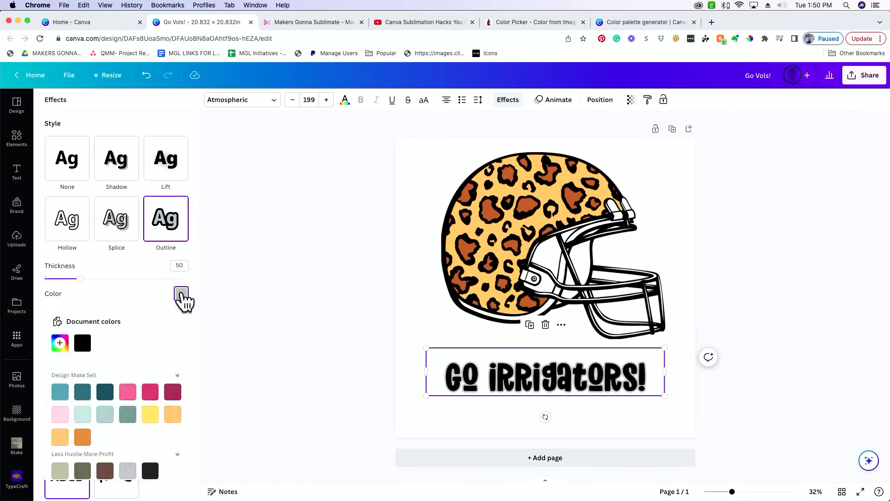
click(59, 342)
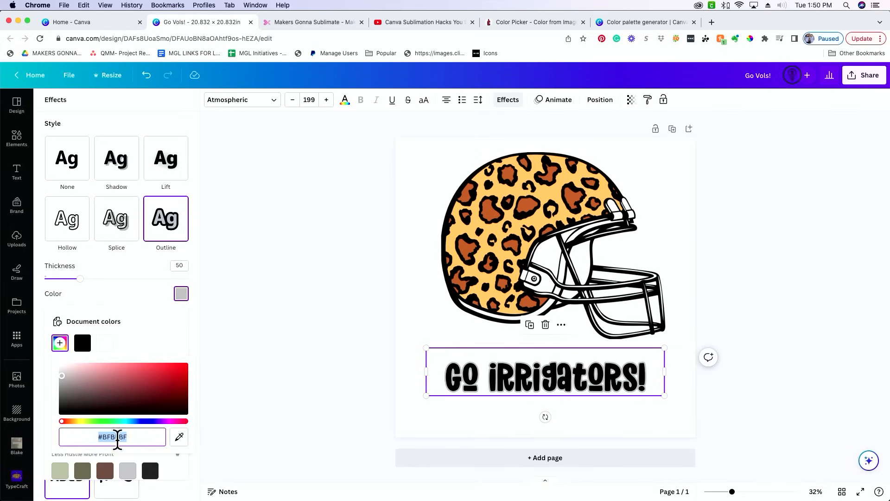
click(180, 437)
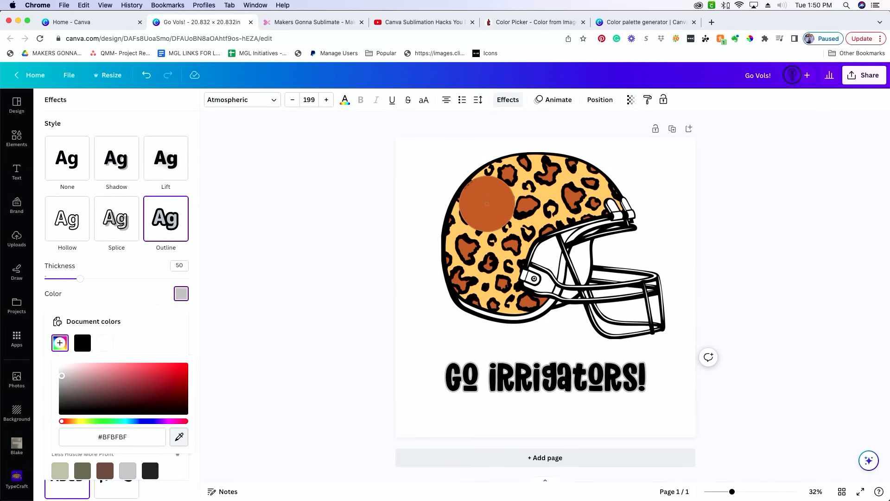
click(487, 204)
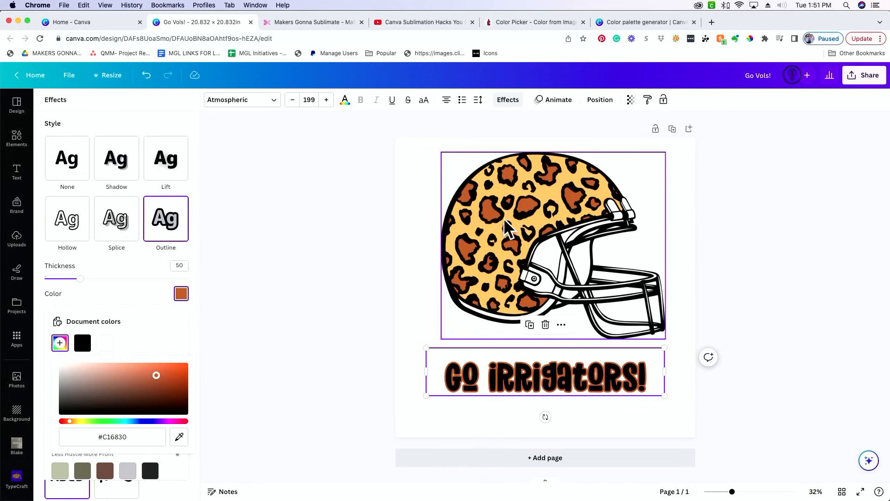
click(301, 323)
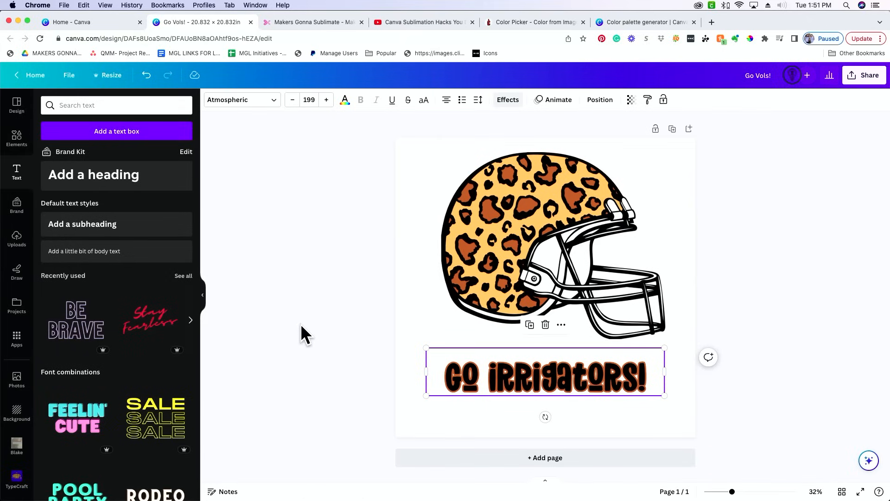
click(300, 323)
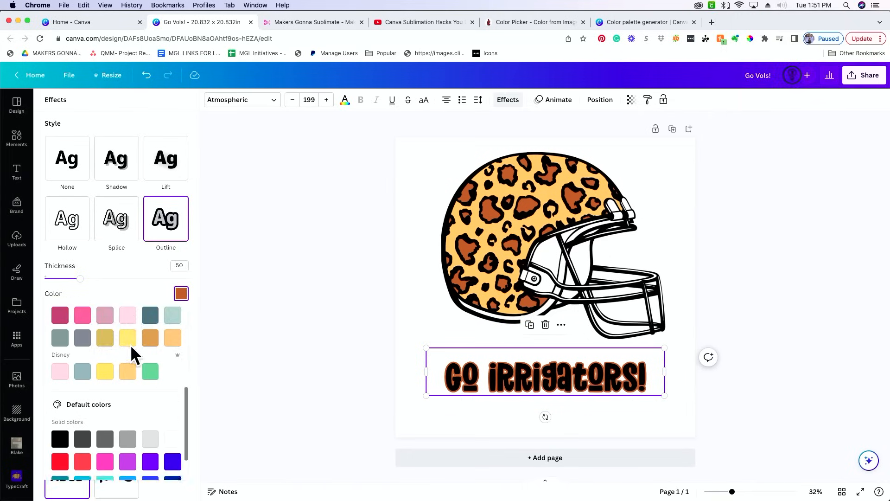
scroll(131, 353, down, 2)
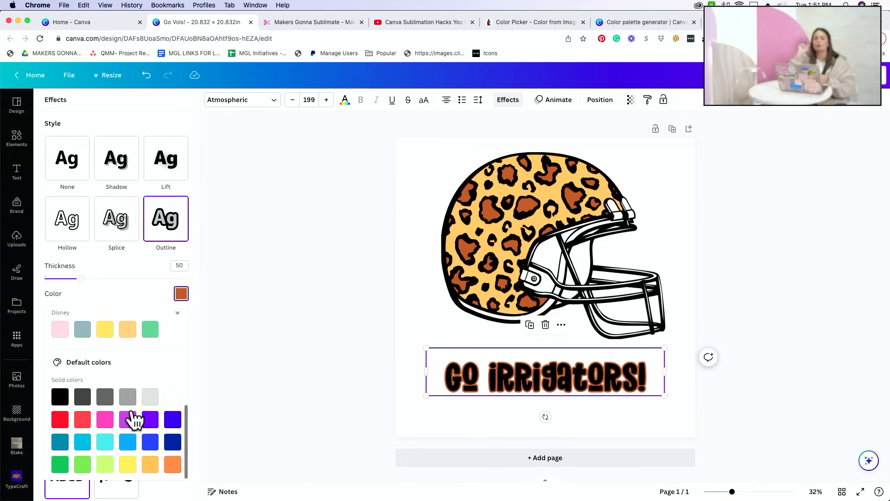
scroll(129, 413, up, 5)
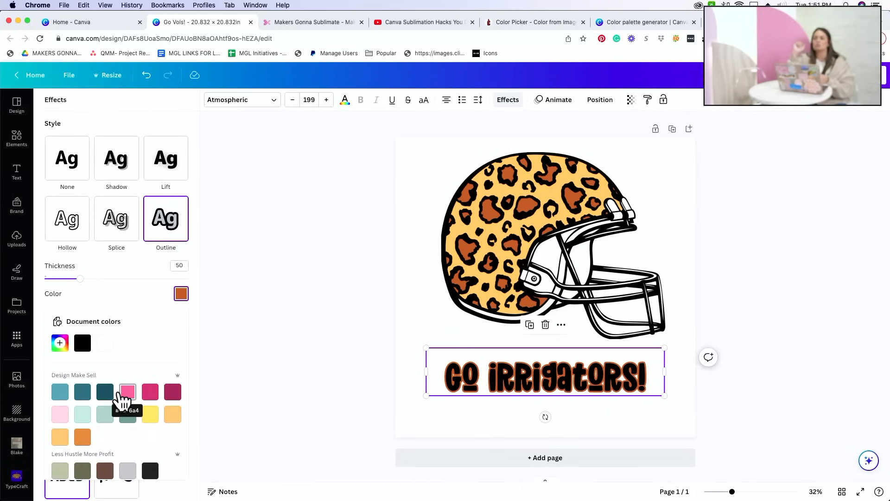
click(227, 359)
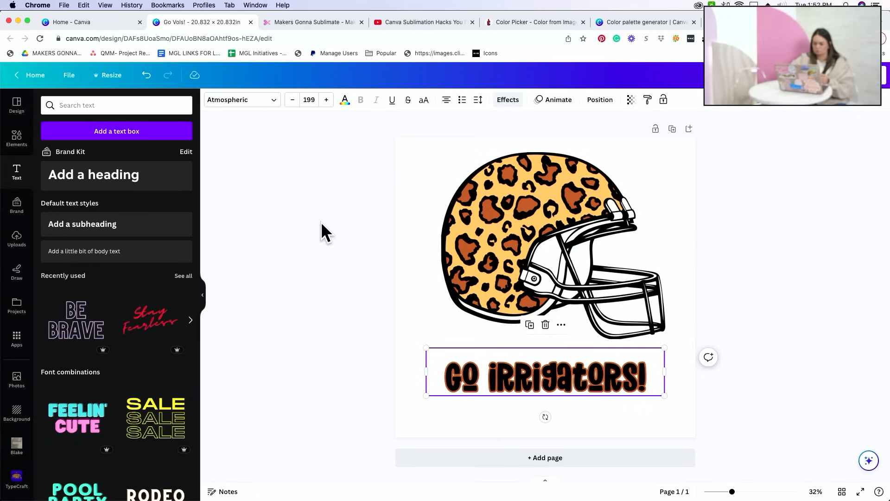
Switch to the RedKetchup Color Picker, remove its current image and load Sub_Leopard_Helmet.png from the sublimation files folder
click(499, 25)
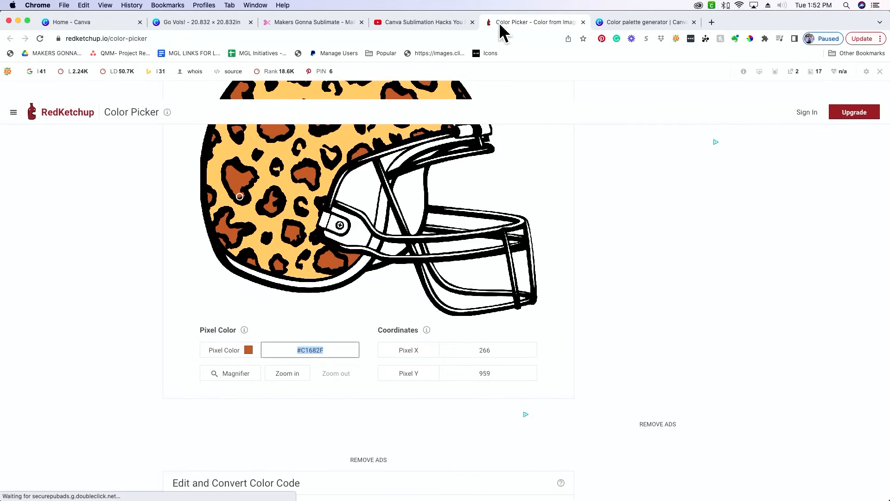
scroll(200, 302, up, 6)
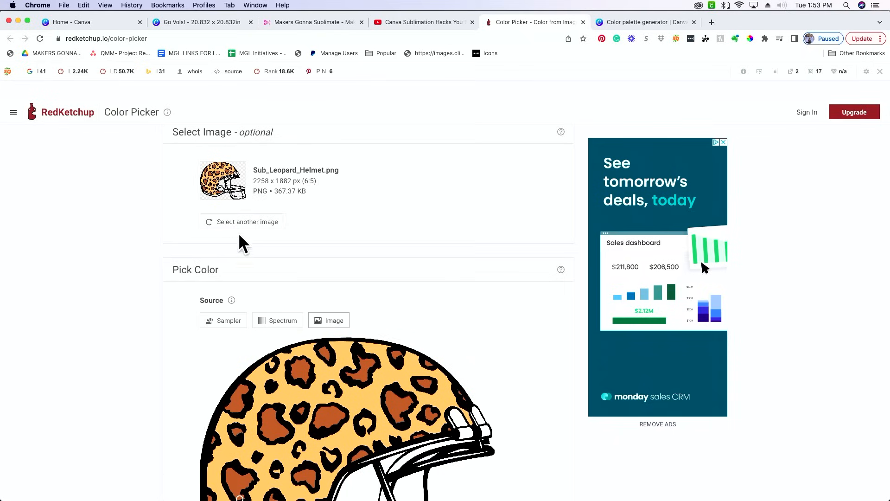
click(252, 224)
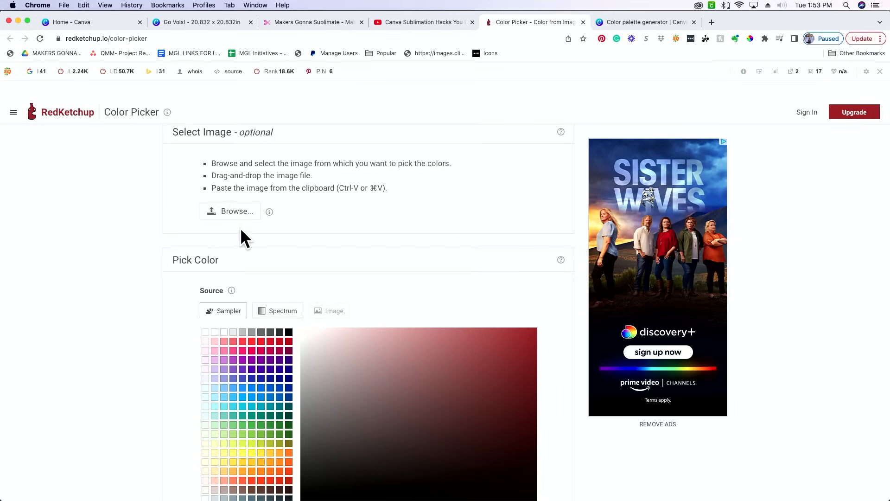
click(238, 214)
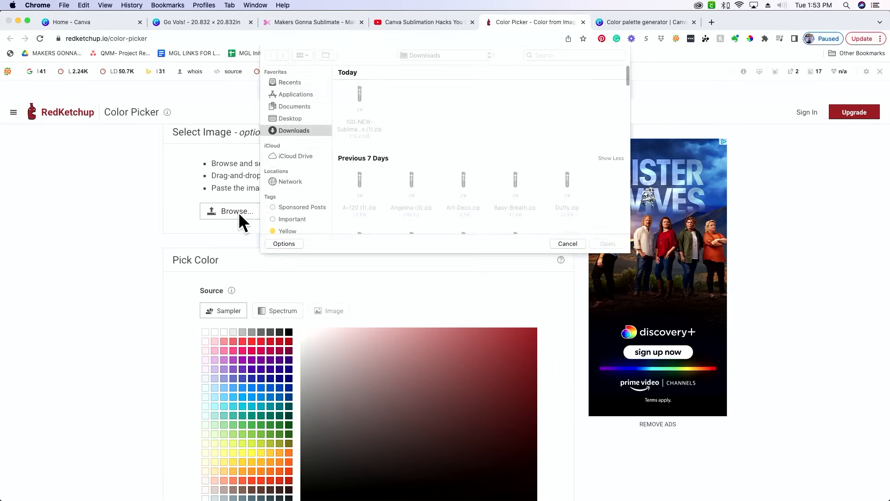
click(291, 81)
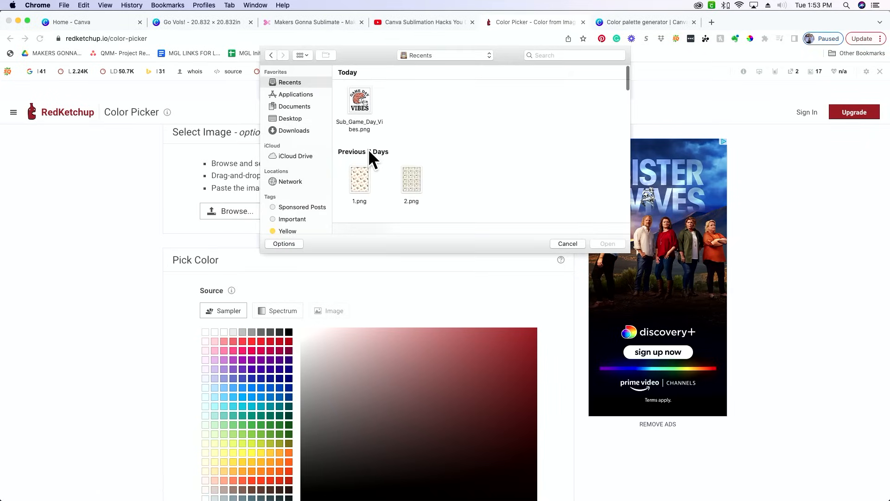
click(562, 244)
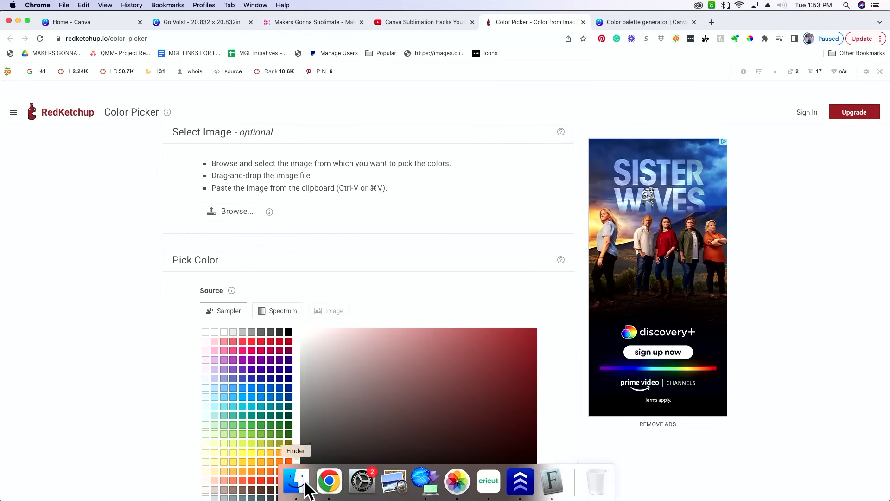
click(293, 482)
drag(633, 239, 258, 167)
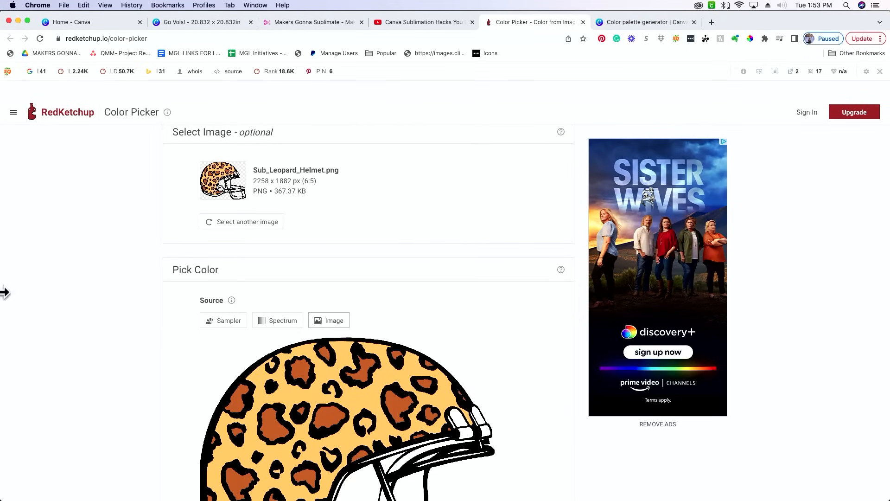
Sample the rust brown of a leopard spot on the helmet and copy its hex code #C1682F
scroll(70, 332, down, 5)
scroll(89, 327, down, 4)
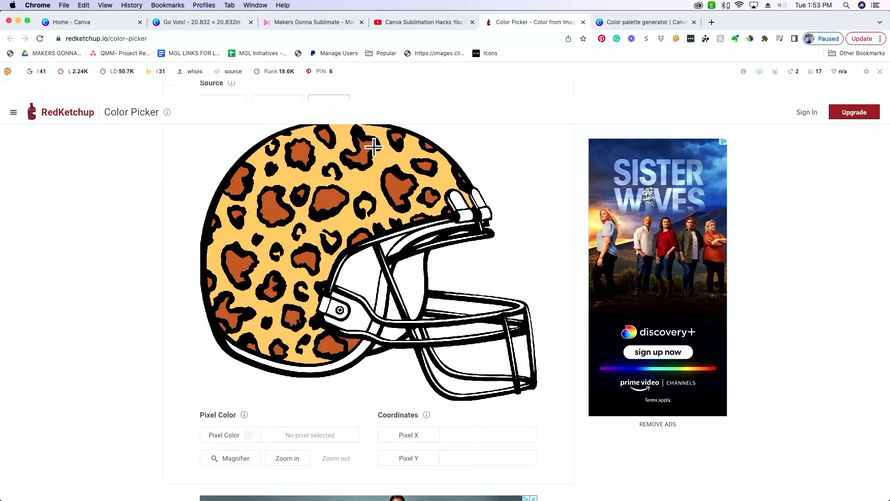
click(272, 210)
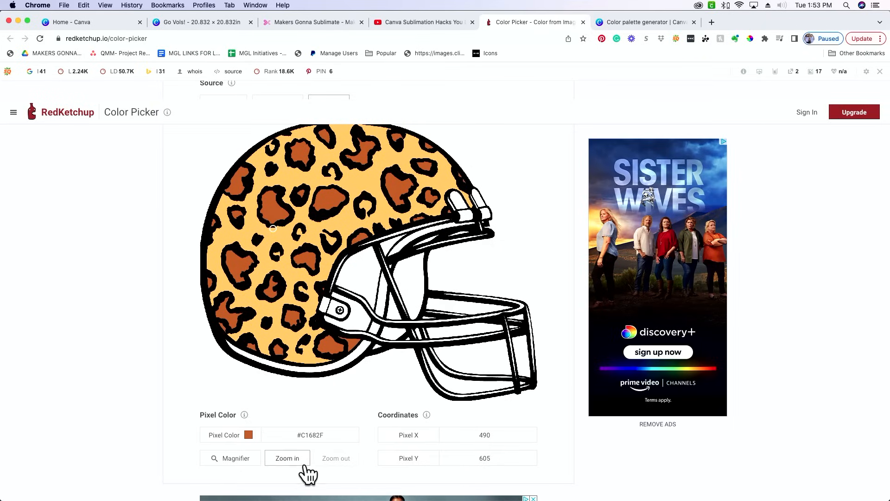
click(328, 435)
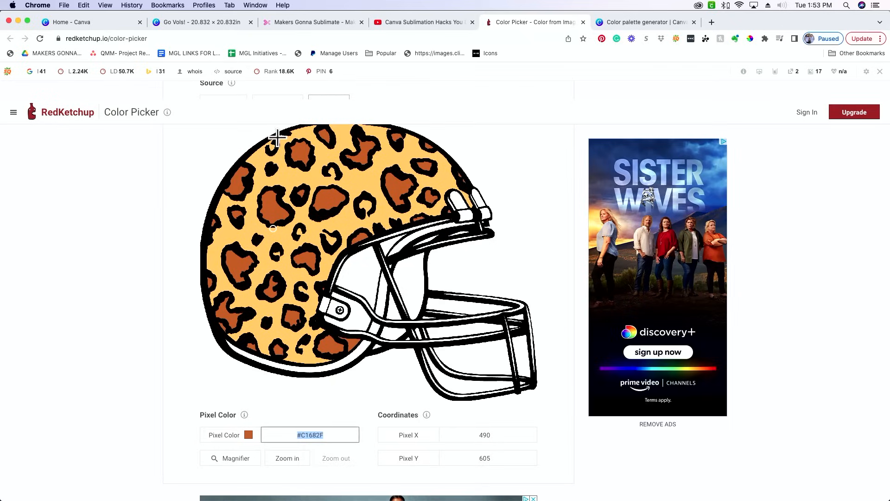
In the Go Vols! Canva design, apply an Outline shadow to the helmet image in rust brown #C1682F
click(88, 23)
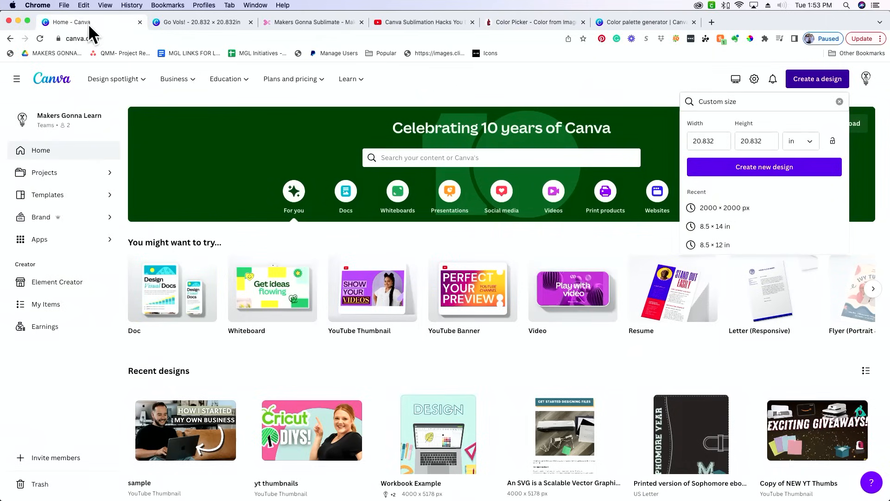
click(191, 19)
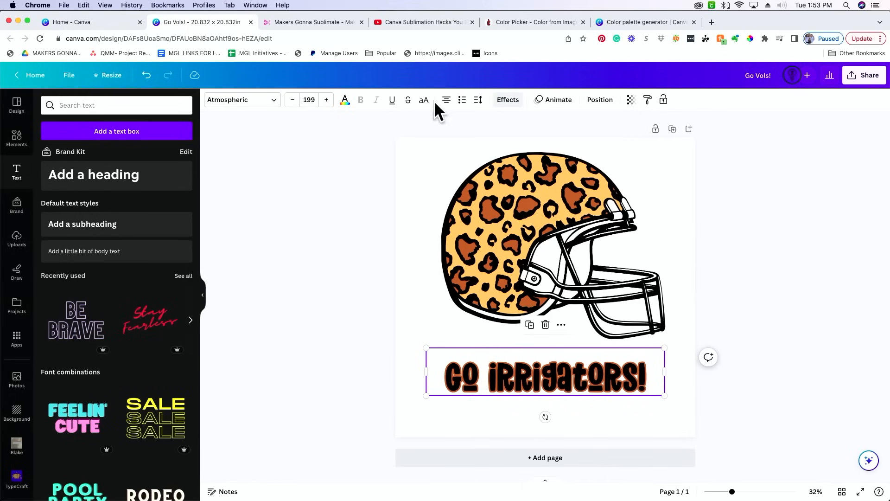
click(517, 257)
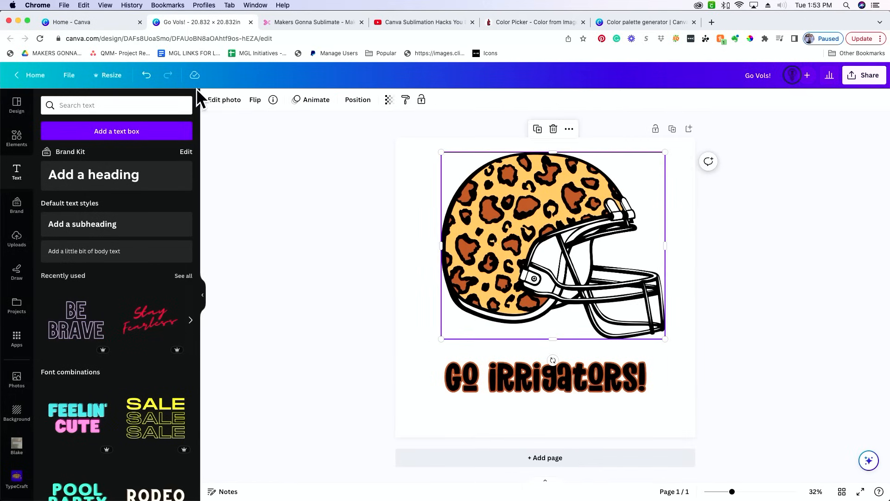
click(222, 102)
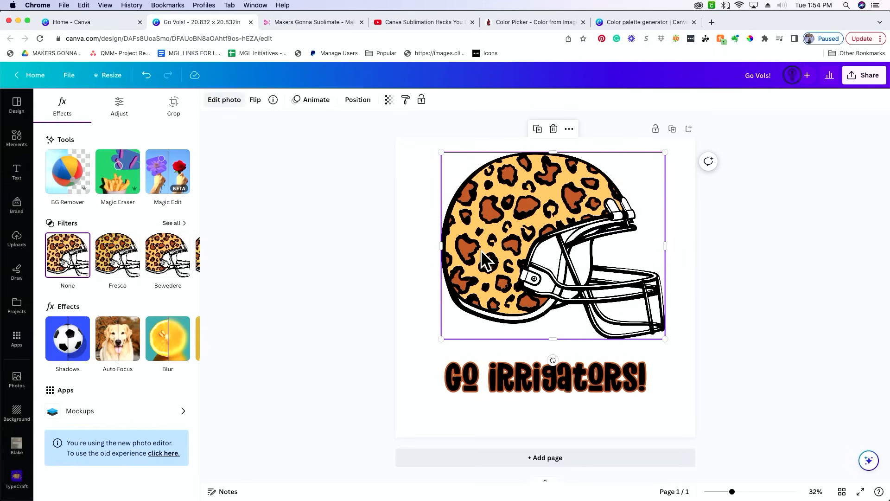
click(65, 337)
click(175, 214)
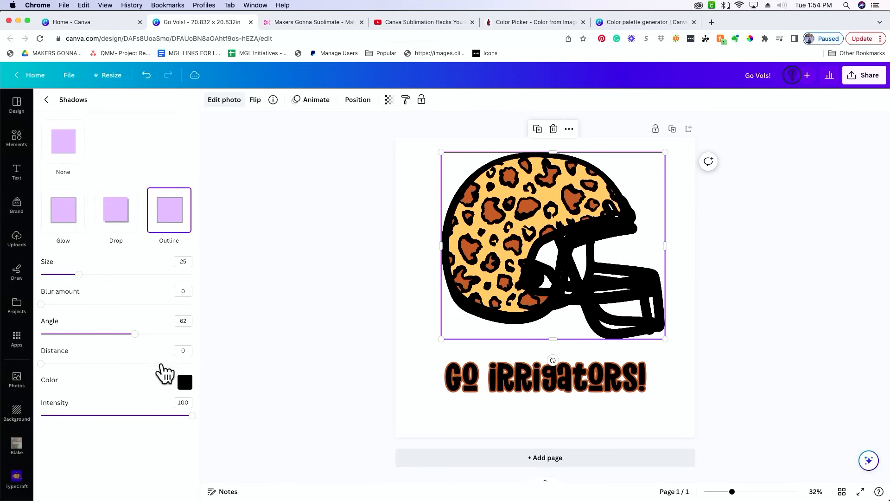
click(183, 383)
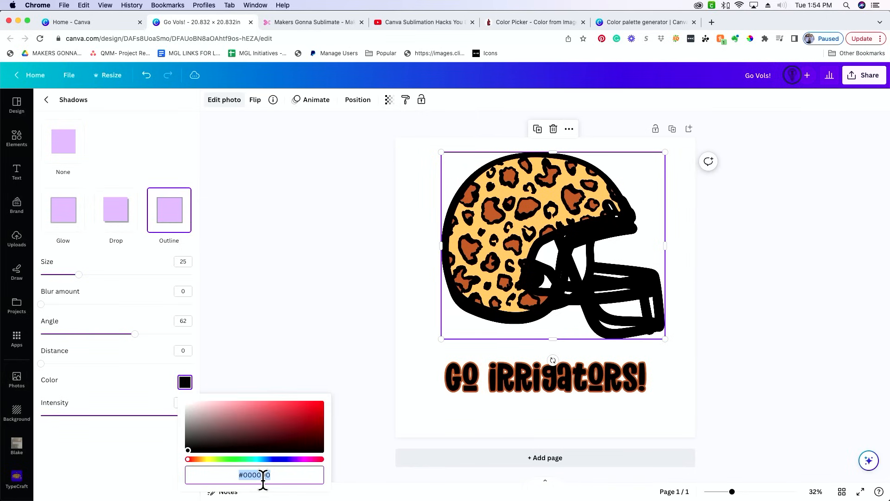
text(#C1683F)
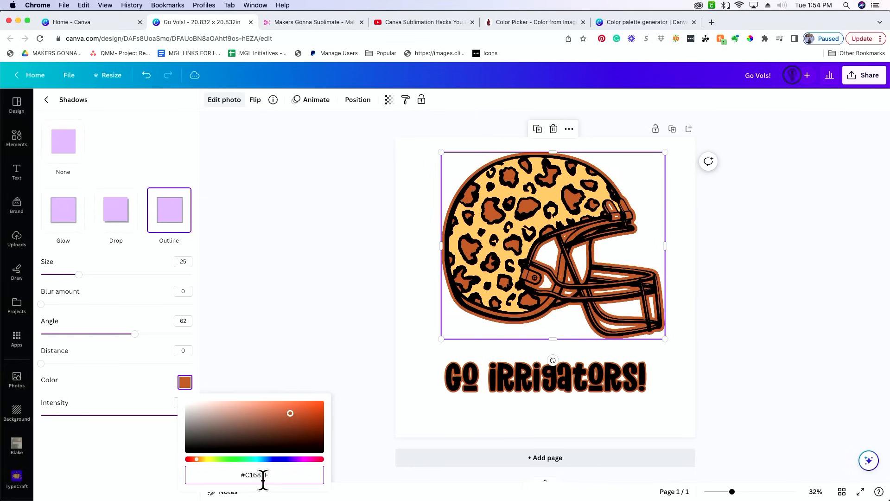
click(337, 312)
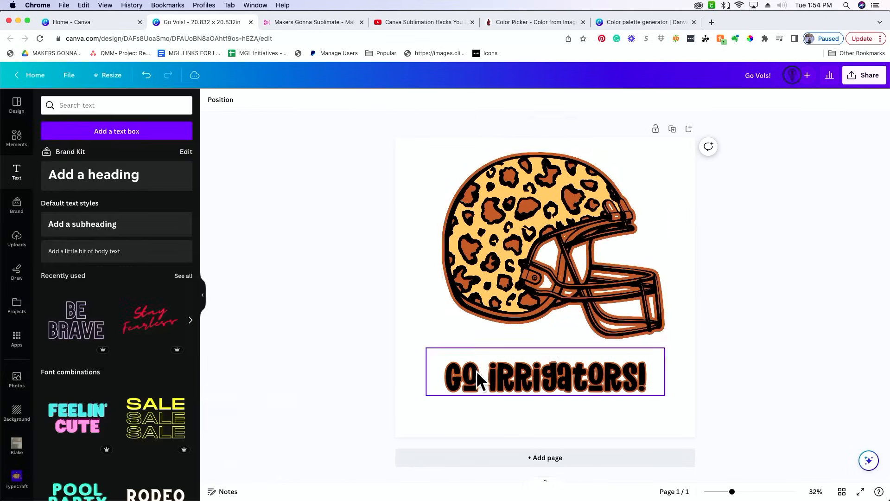
Check the hex code of the outline color used on the GO IRRIGATORS! text
click(464, 371)
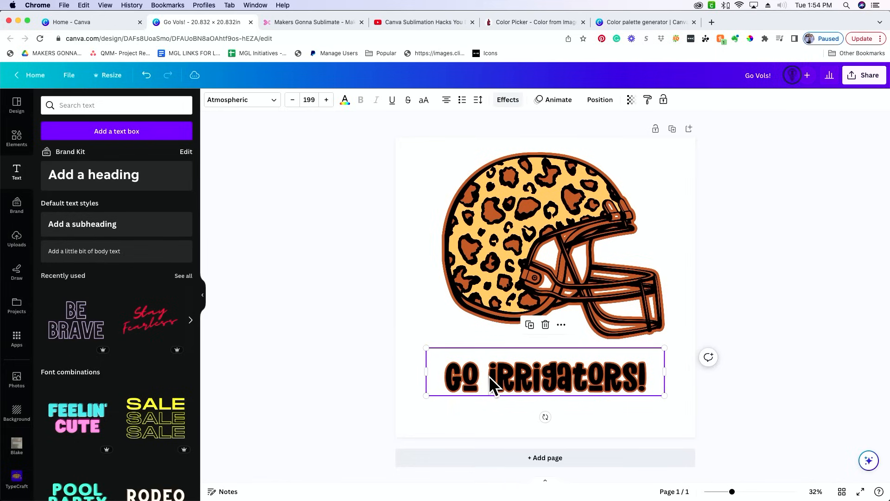
click(515, 106)
click(180, 297)
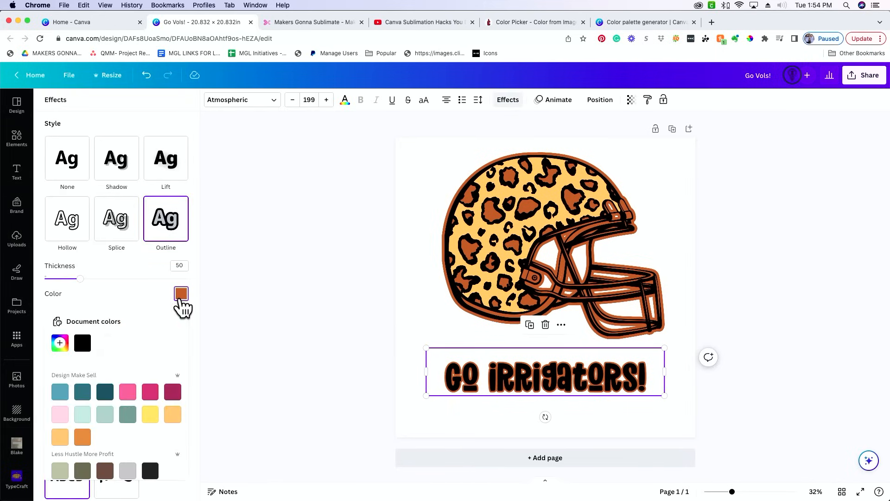
click(59, 343)
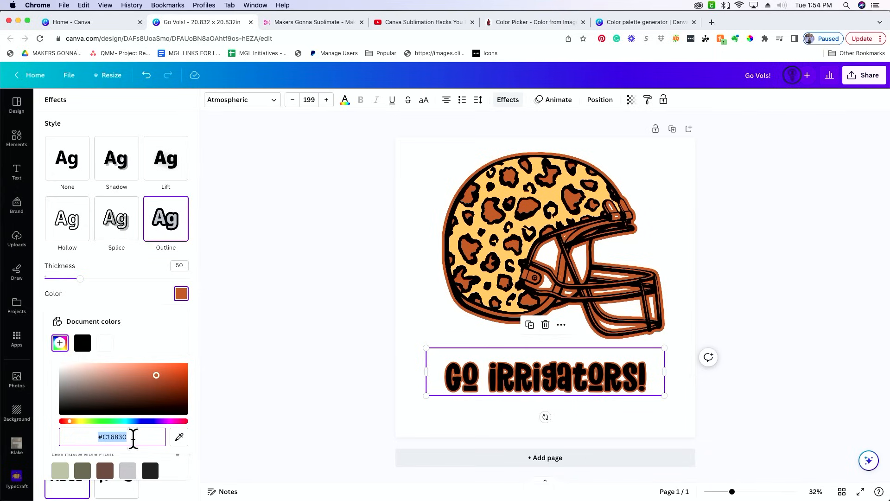
click(290, 325)
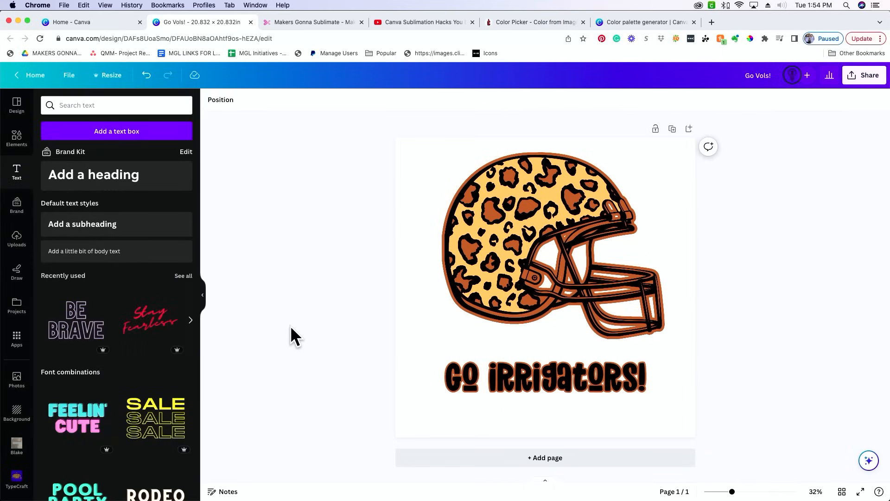
Move the helmet down until it sits just above the GO IRRIGATORS! text
drag(486, 223, 488, 233)
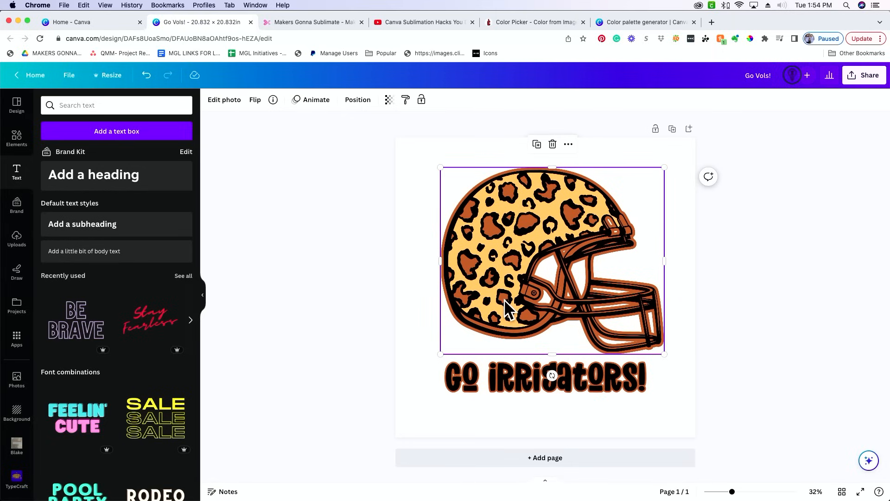
drag(504, 299, 505, 306)
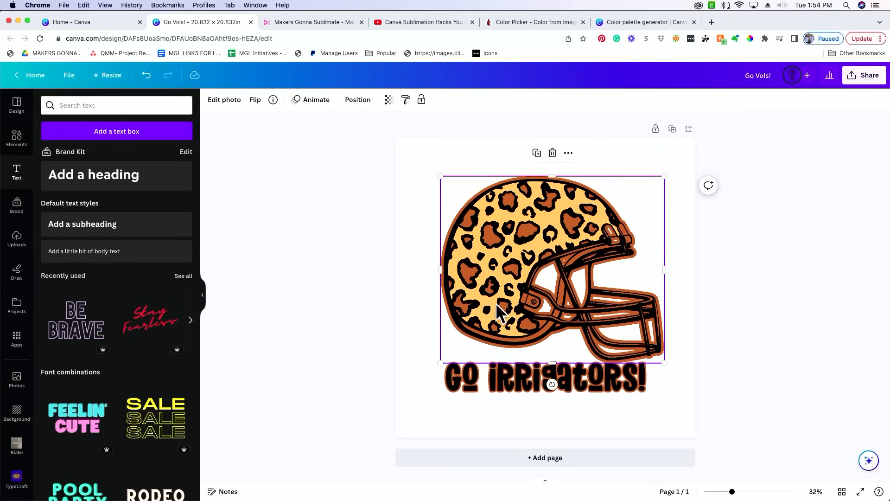
Try the teal-blue Design Make Sell brand color as the team text's fill and return the text to black #000000
click(495, 383)
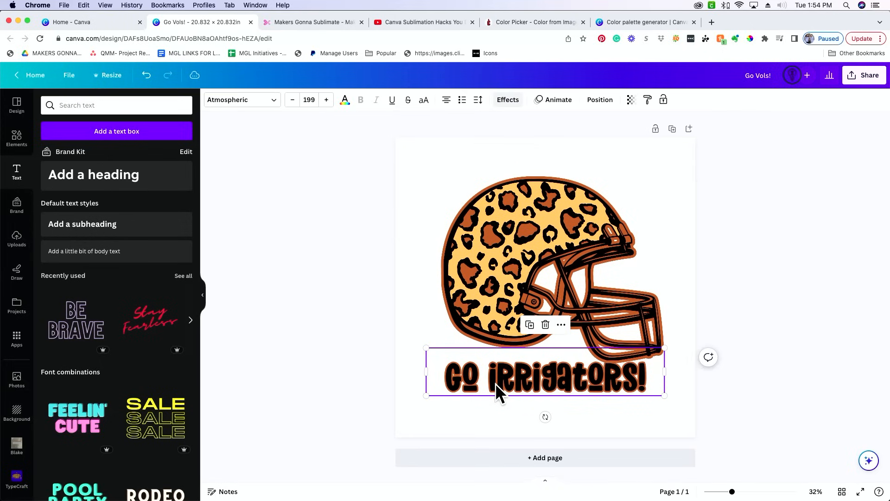
click(343, 101)
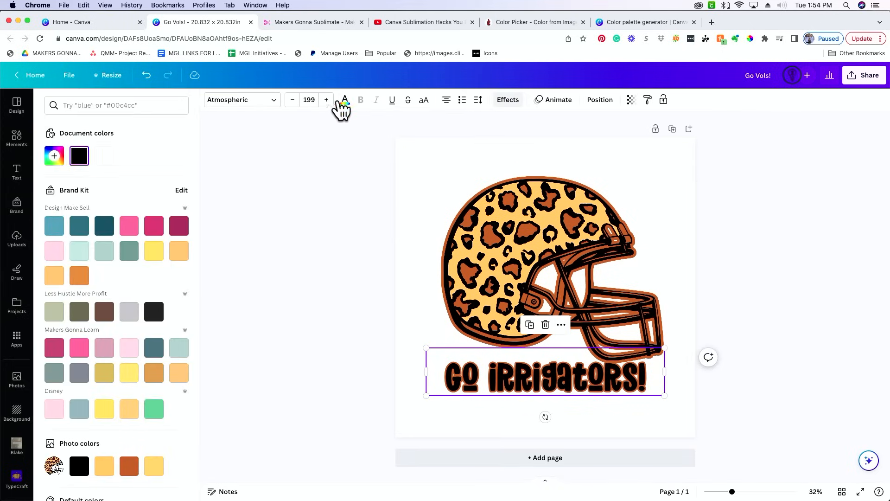
click(104, 158)
click(55, 227)
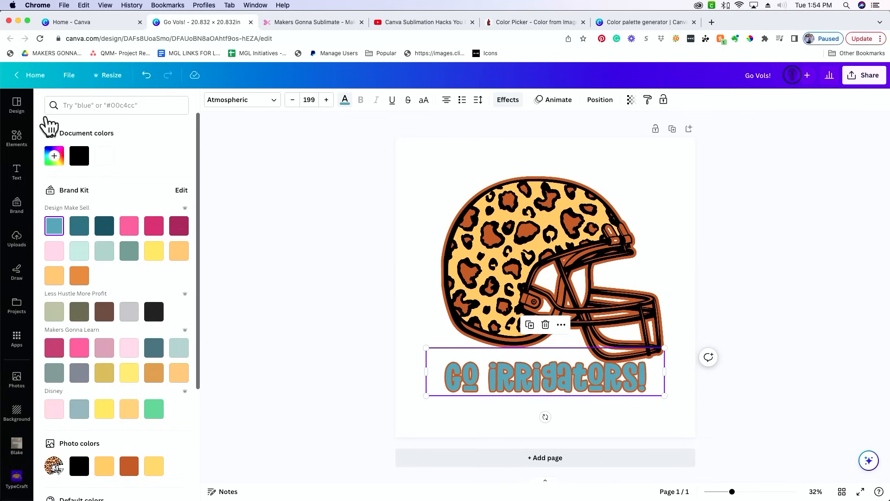
click(77, 158)
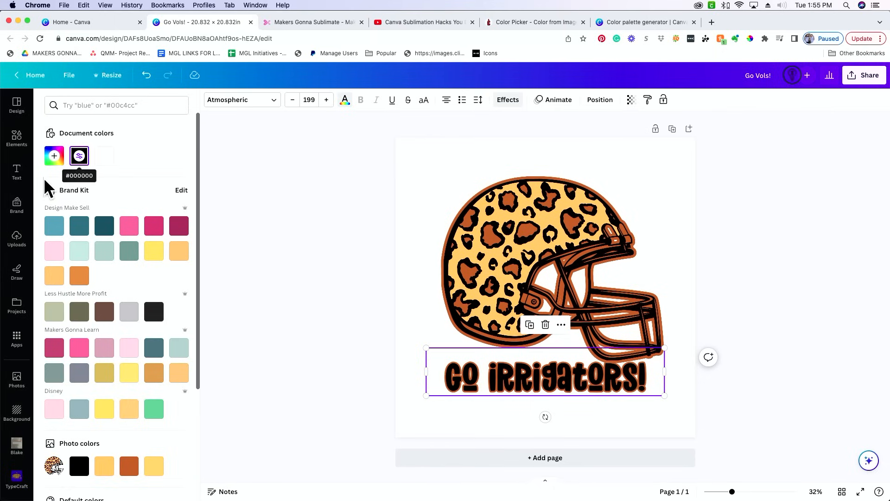
click(305, 321)
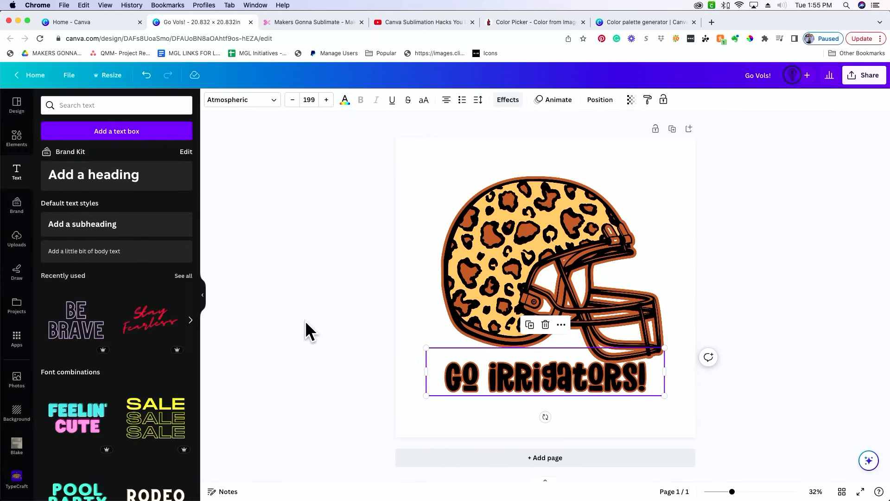
click(305, 321)
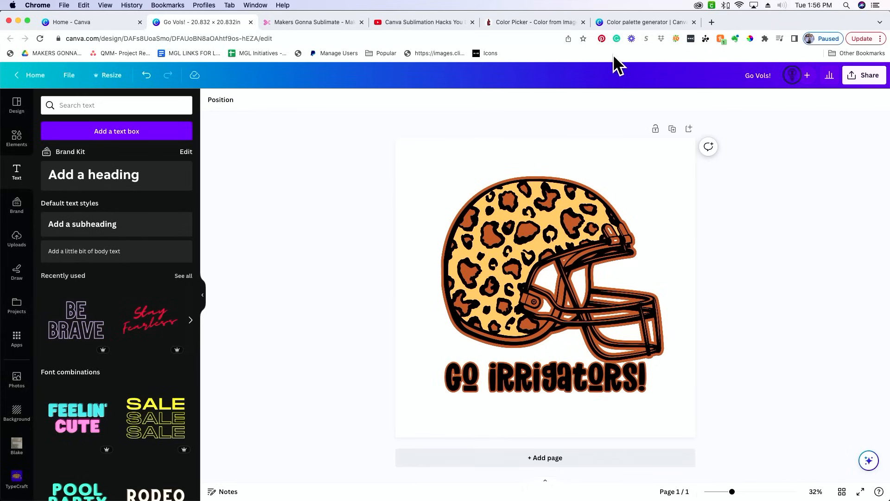
Open Canva's Color Palette Generator and try it with the demo image
click(631, 20)
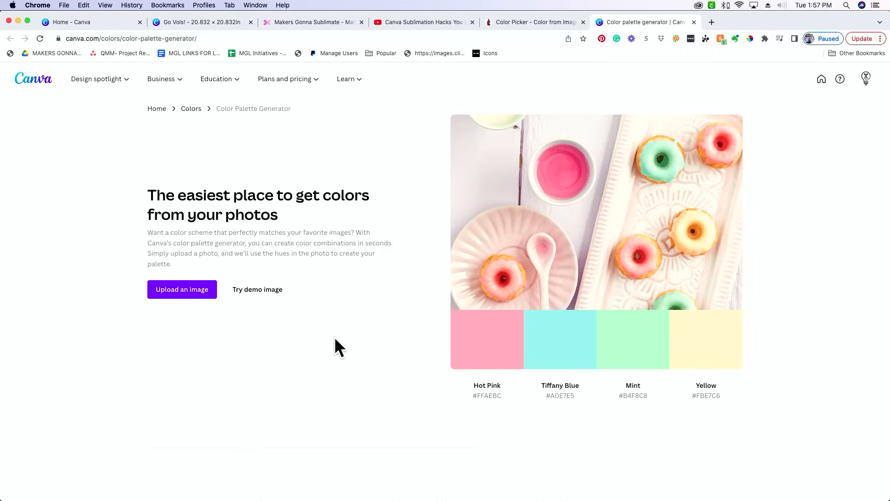
click(265, 297)
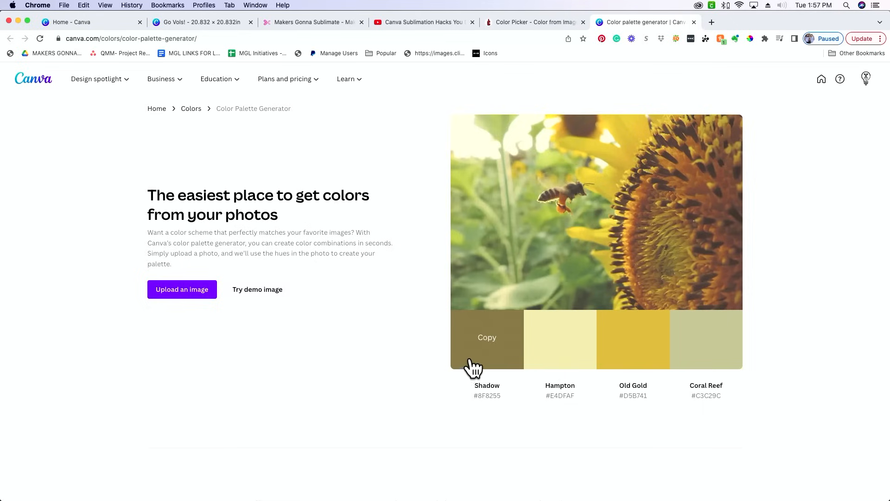
Generate a color palette from Sub_Floral_Mama.png in the 100 New Sublimation Files folder
click(207, 292)
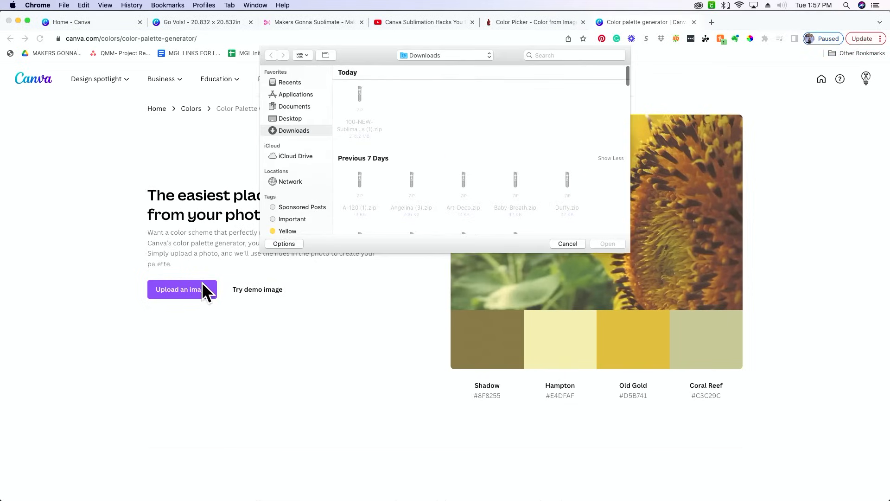
click(568, 243)
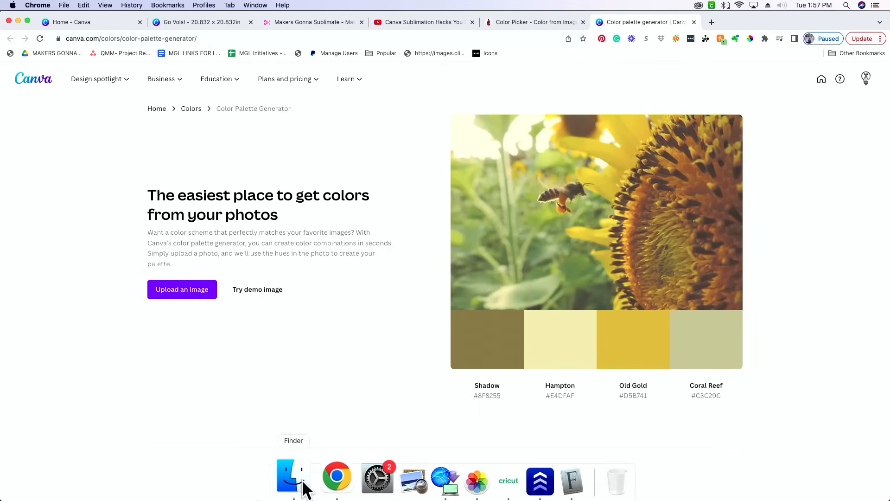
click(299, 487)
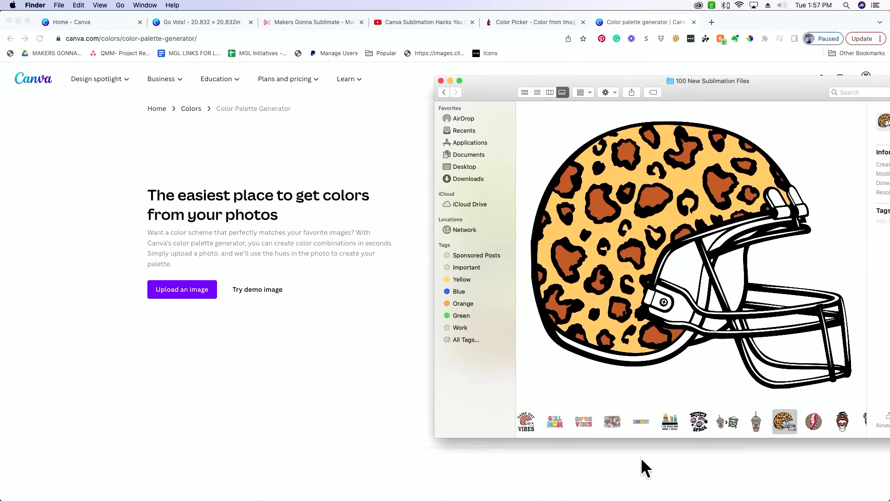
click(647, 423)
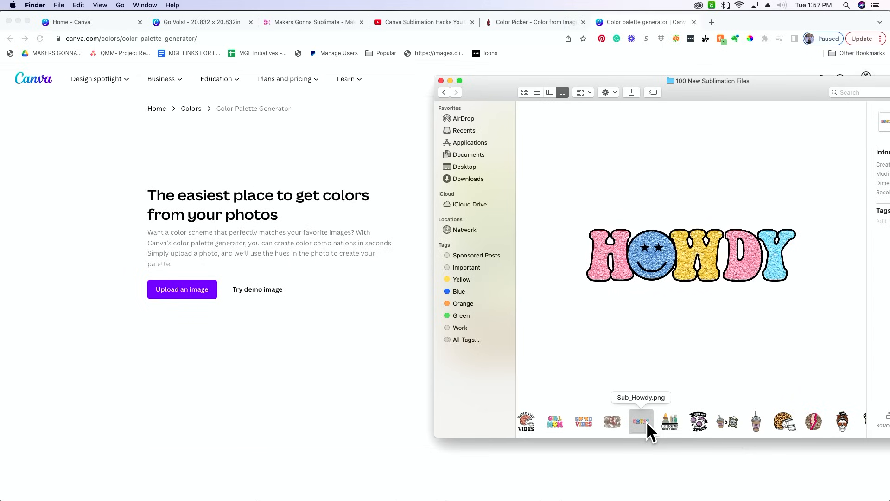
click(609, 423)
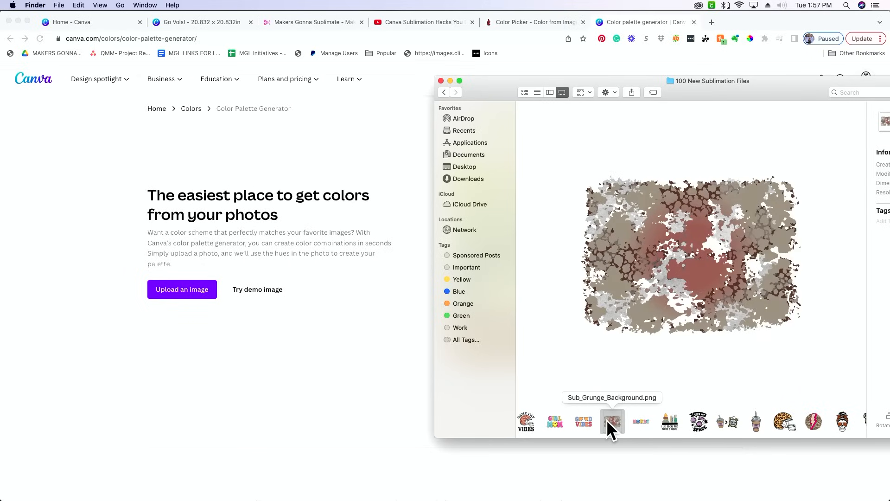
scroll(608, 422, left, 10)
scroll(606, 419, left, 1)
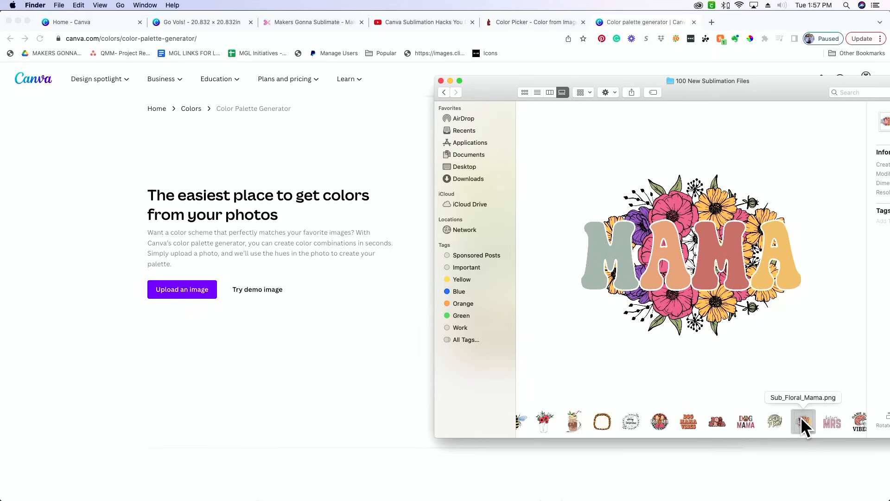
drag(737, 242, 231, 276)
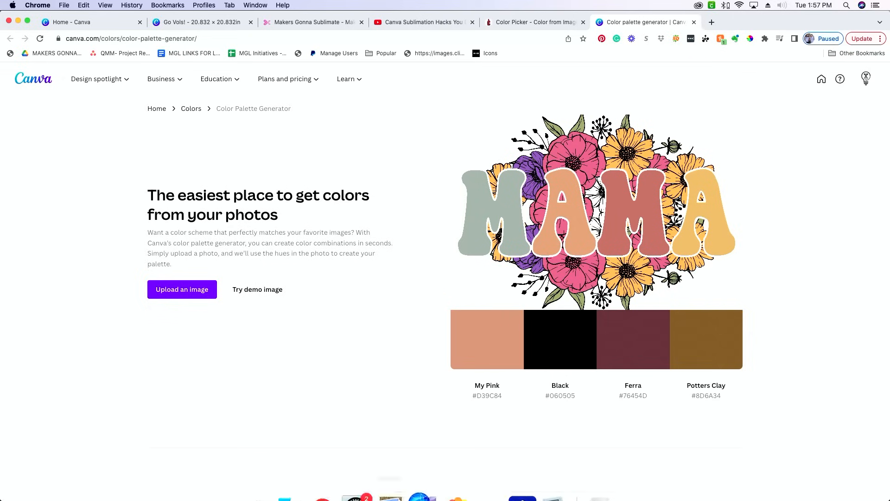
Generate a color palette from the leopard sunflower image in the same folder and copy its Dixie color, #DCA718
mouse_move(381, 489)
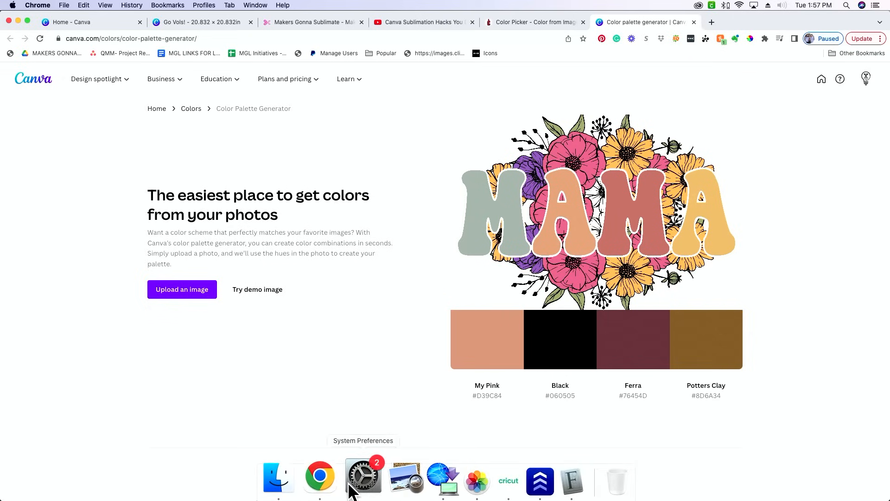
click(285, 478)
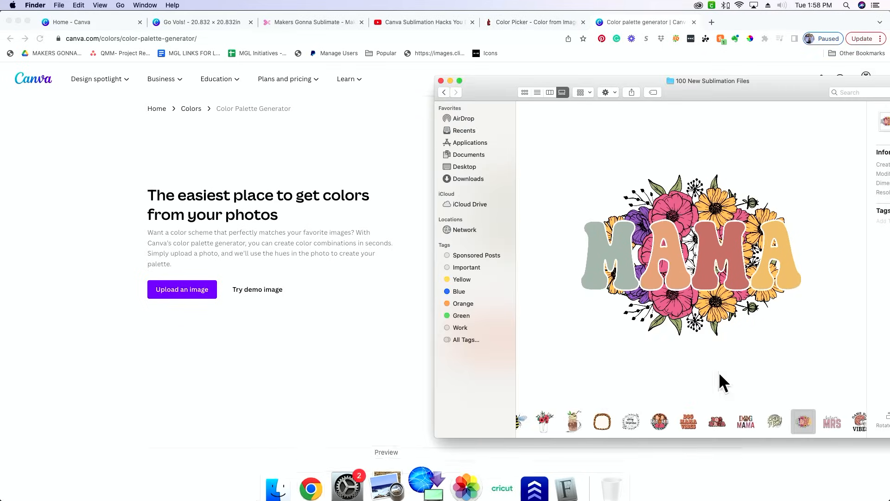
scroll(628, 412, left, 3)
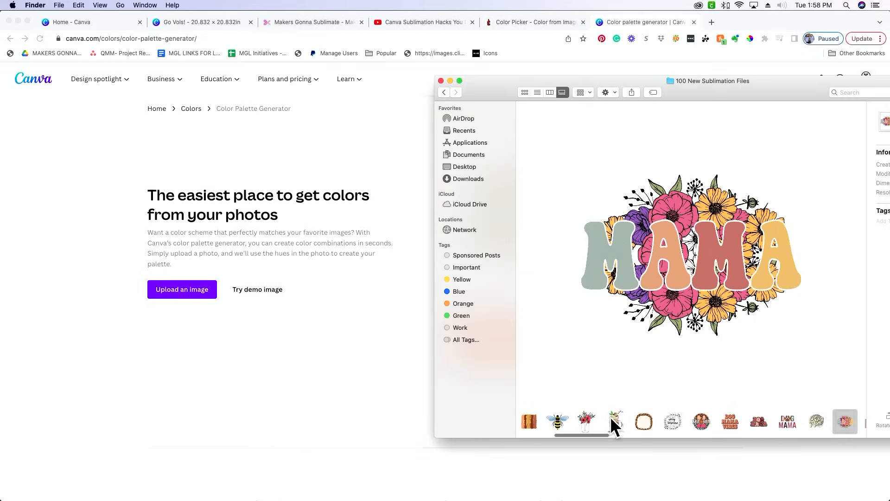
scroll(610, 416, left, 3)
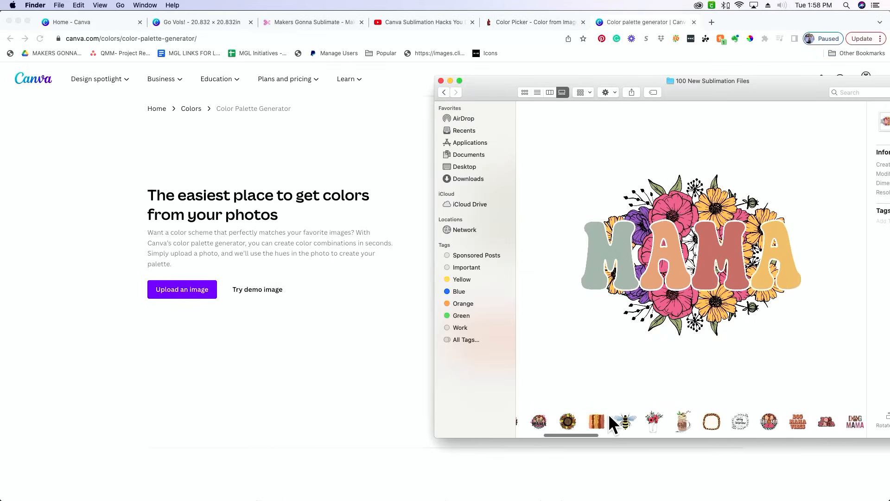
click(654, 420)
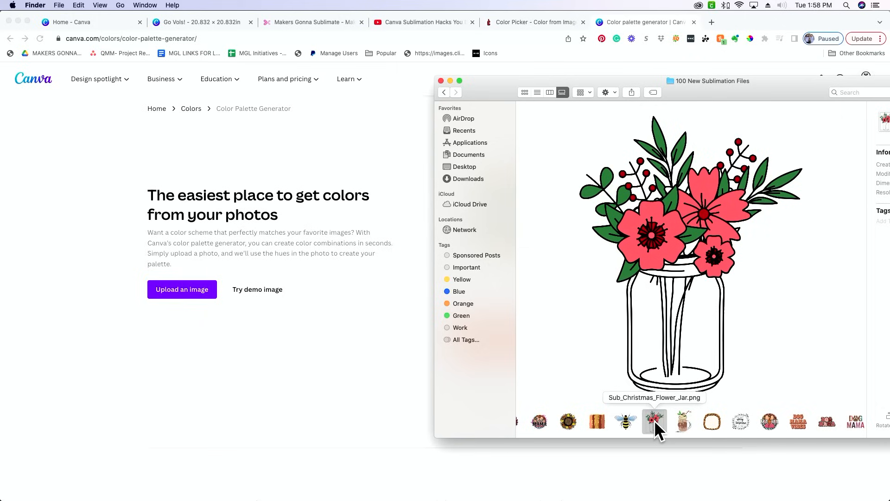
scroll(645, 418, left, 3)
click(640, 417)
drag(635, 415, 351, 241)
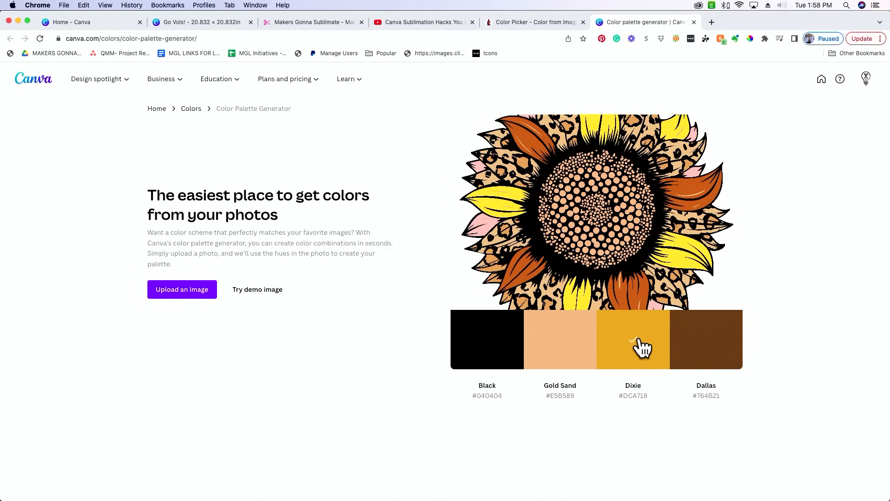
In the Go Vols! design, set the outline color of the GO IRRIGATORS! text to #DCA718 and inspect it up close
click(222, 21)
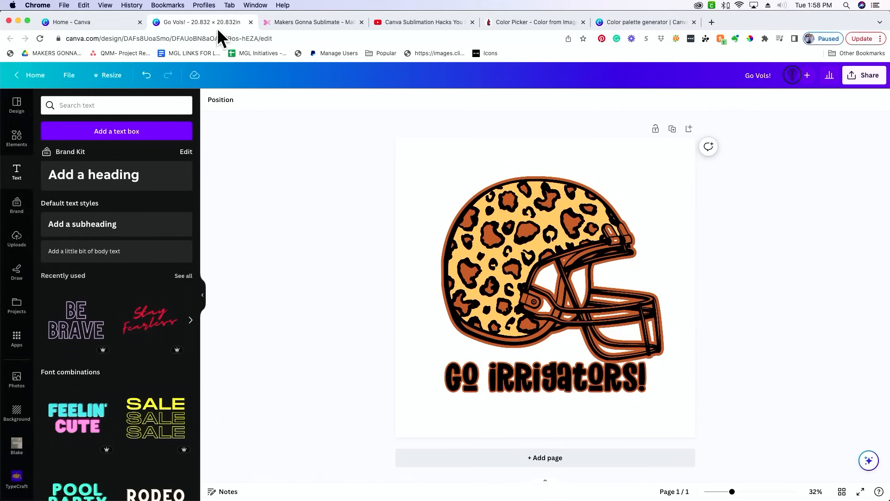
click(485, 370)
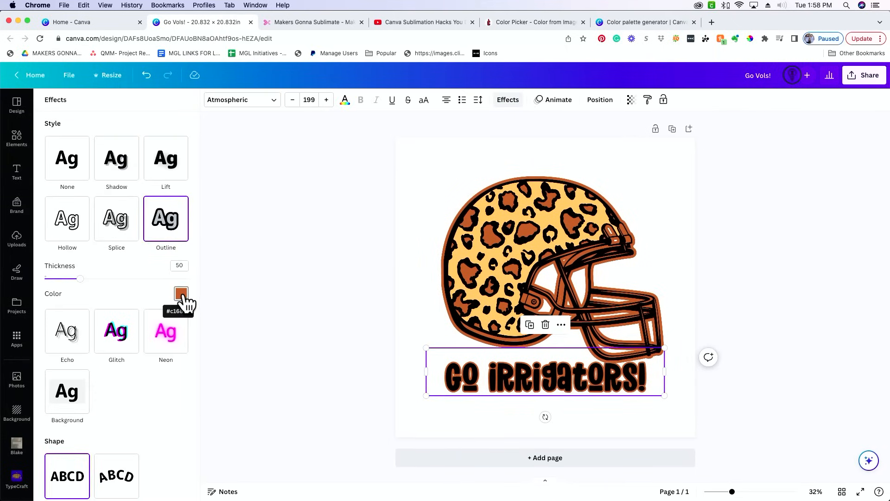
click(185, 294)
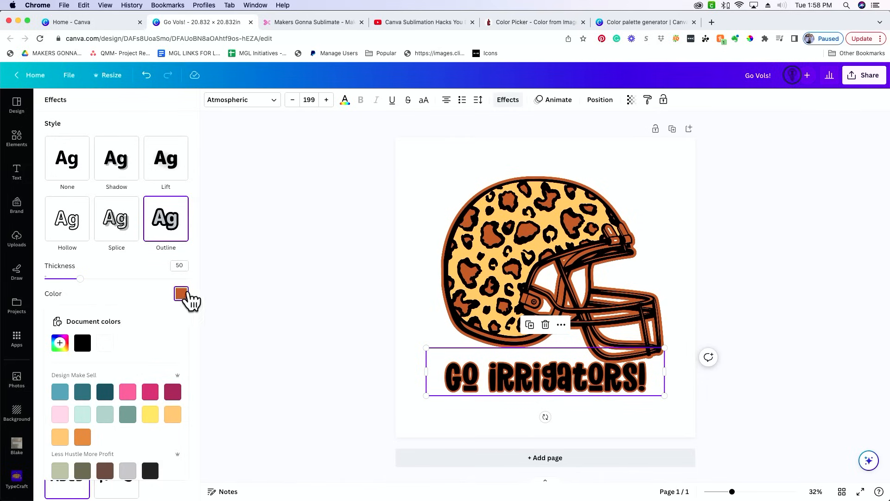
click(60, 343)
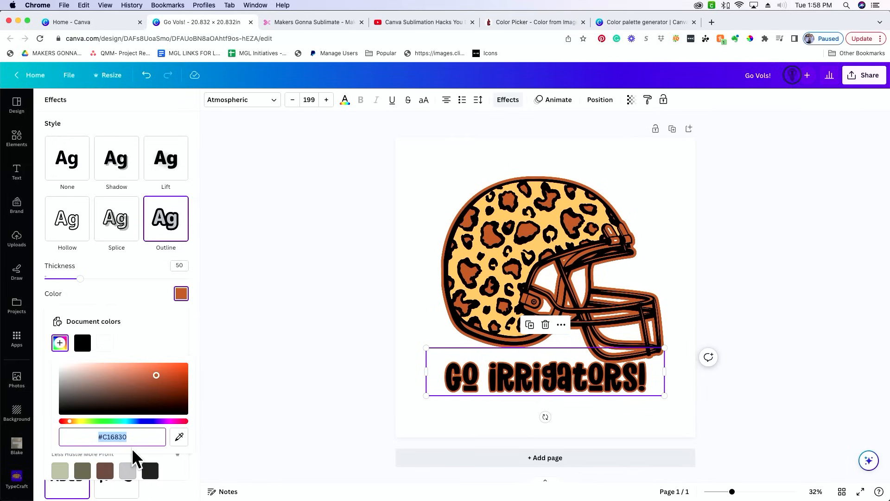
text(#DCA718)
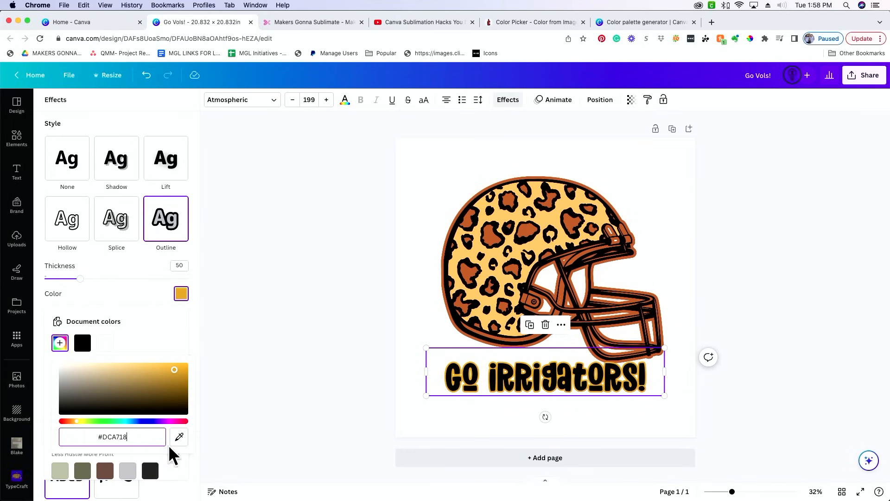
key(Return)
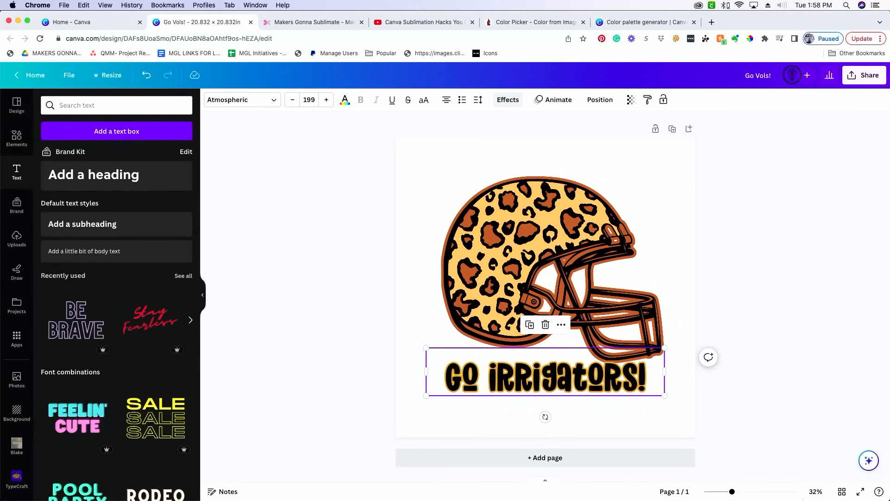
click(756, 491)
scroll(682, 371, down, 5)
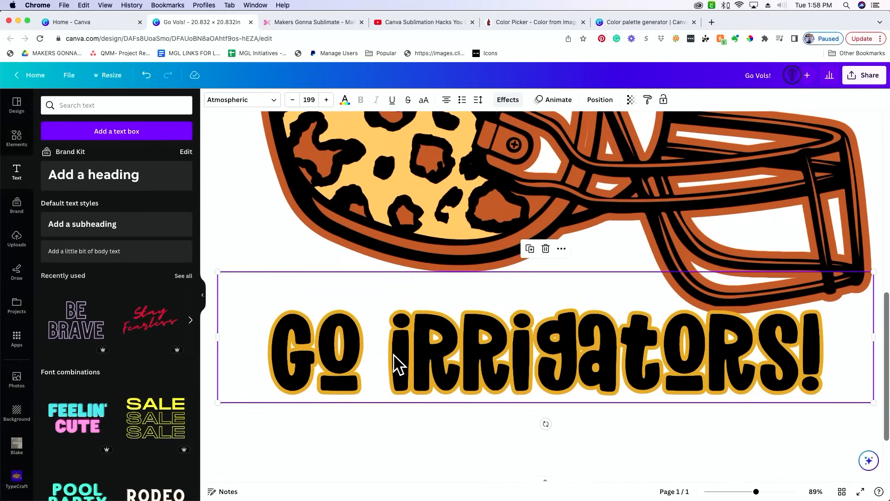
click(389, 426)
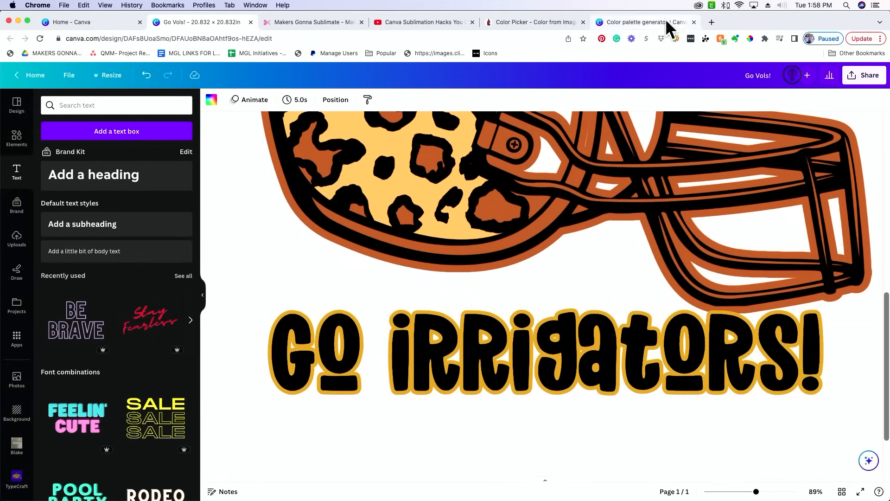
Return to the Color Palette Generator page and open its color combinations resource
click(662, 20)
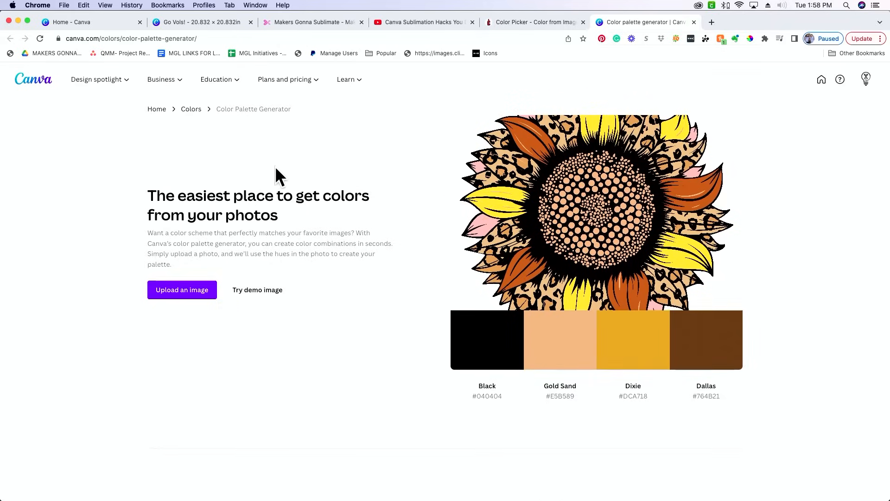
scroll(301, 193, down, 3)
scroll(444, 387, down, 7)
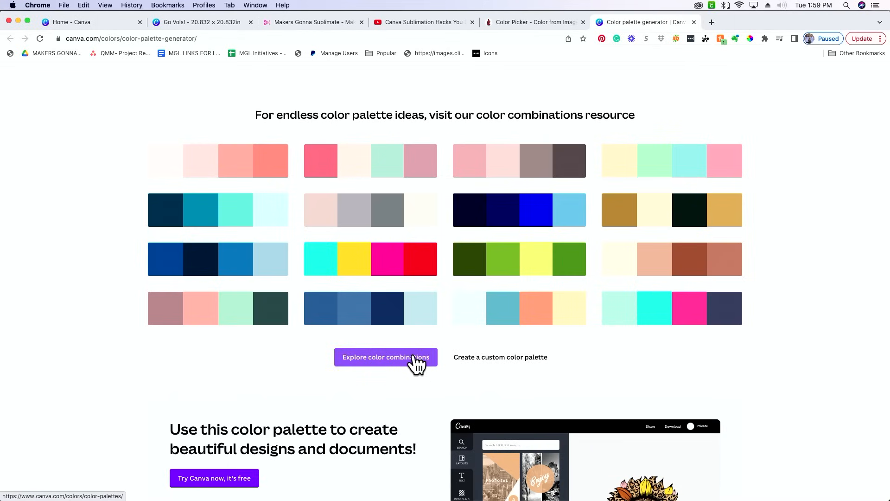
click(413, 361)
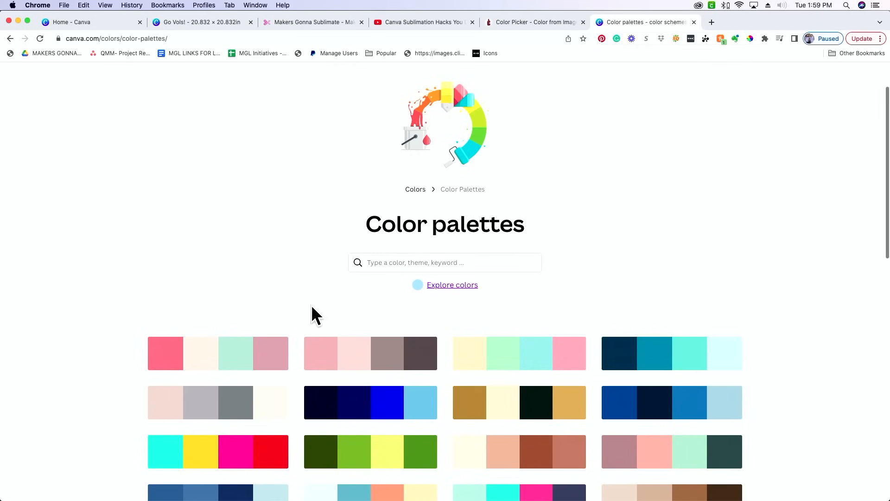
Search the color palettes for "sunflower" and look over the matching palettes
scroll(310, 314, down, 2)
click(465, 226)
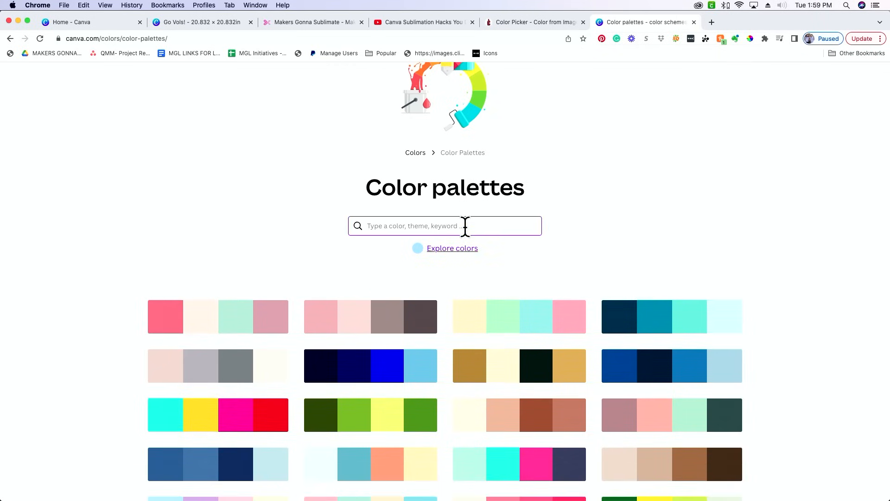
text(sunflower)
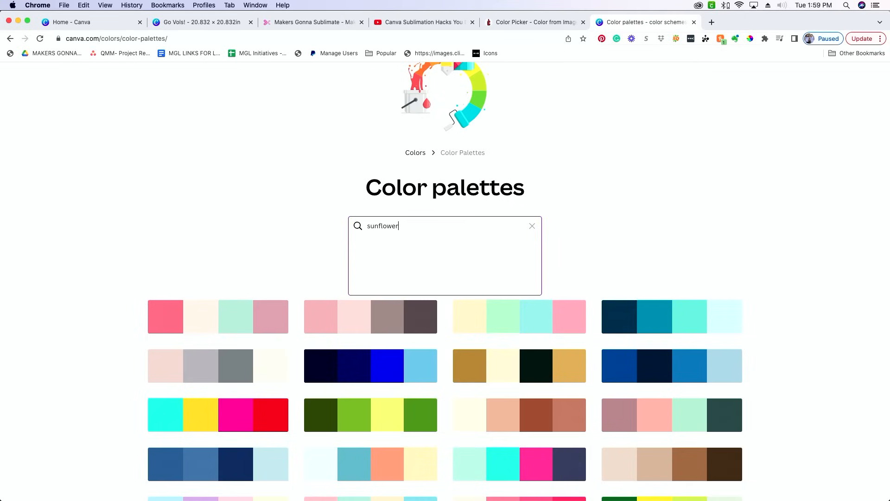
key(Return)
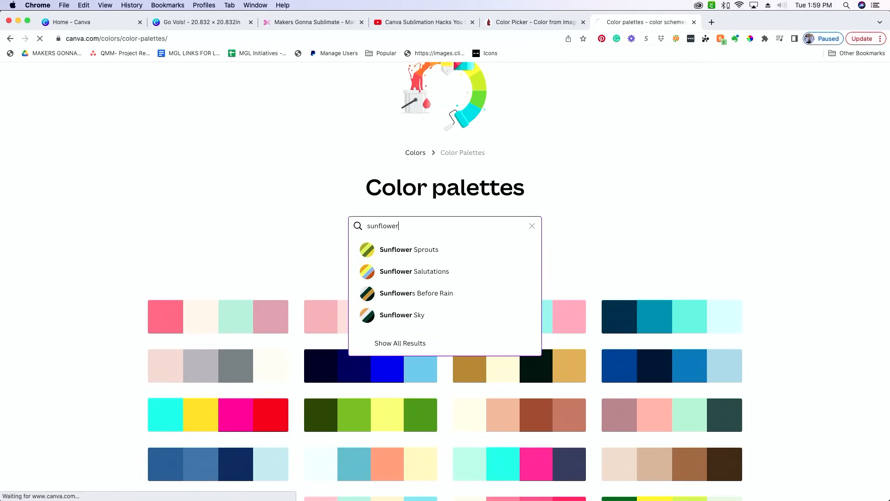
scroll(563, 410, down, 3)
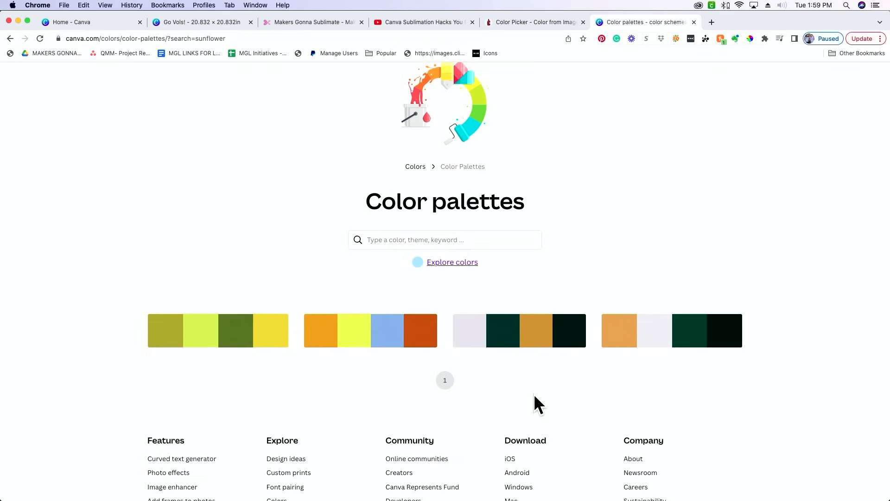
scroll(533, 393, up, 3)
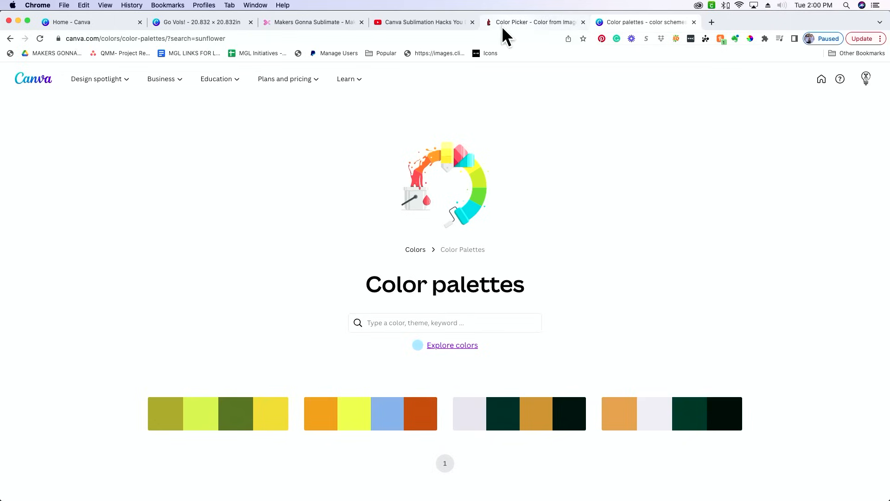
Return to the Go Vols! design and view the whole page with nothing selected
click(203, 23)
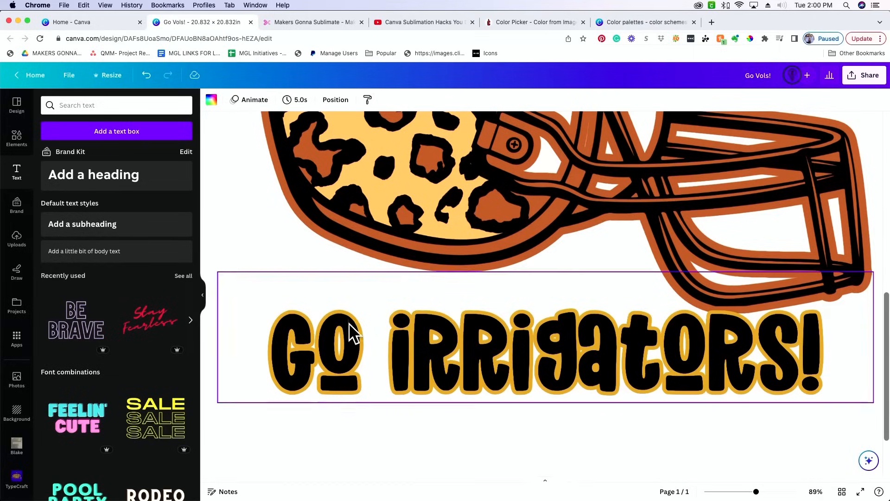
click(731, 491)
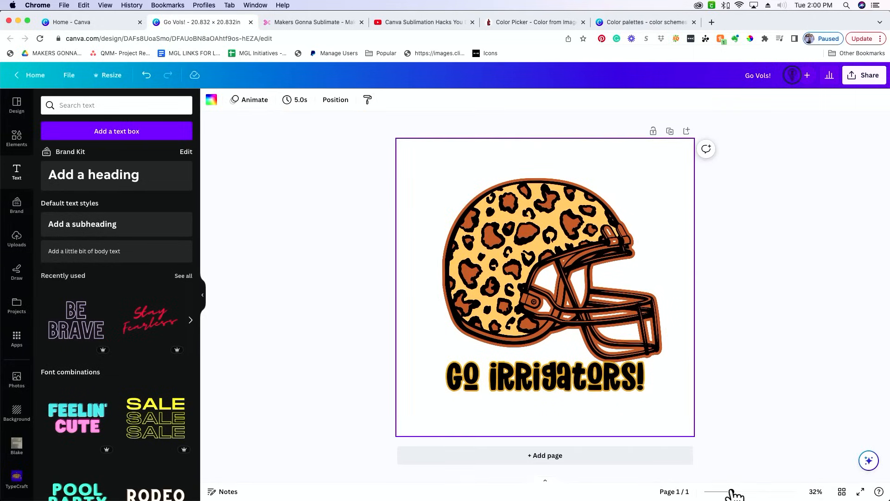
click(743, 359)
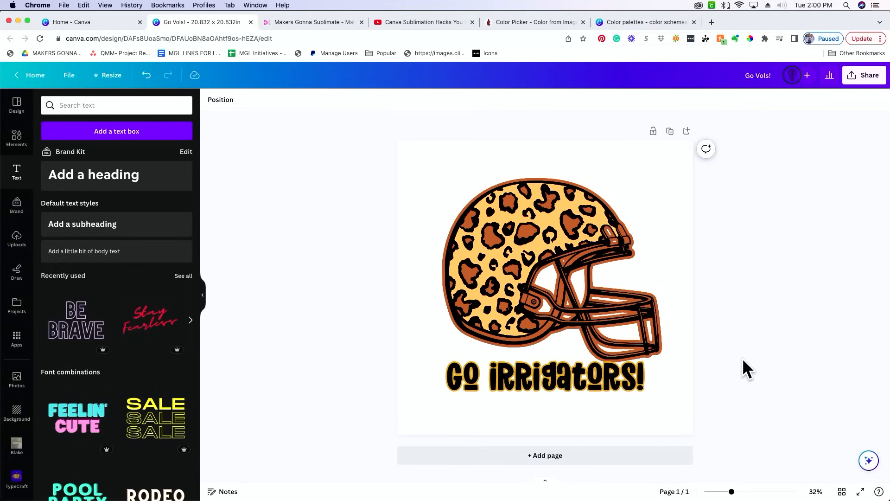
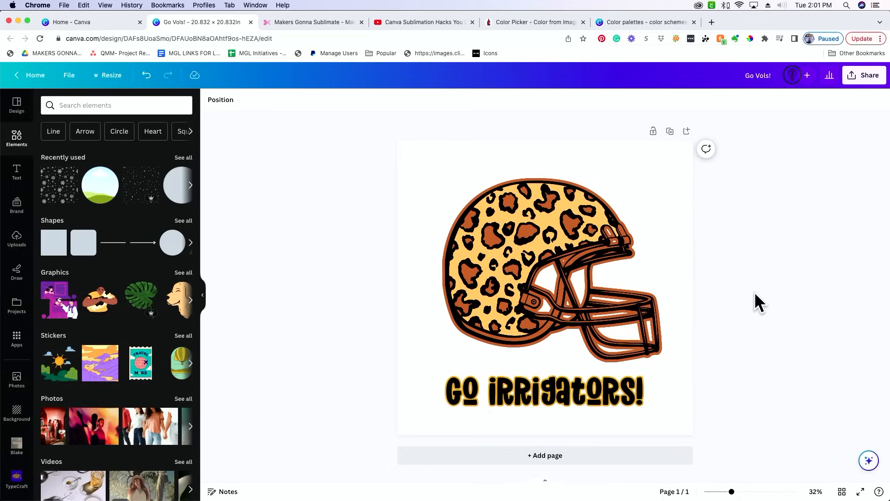
Download the helmet design as a PDF Print file with the CMYK color profile
click(203, 295)
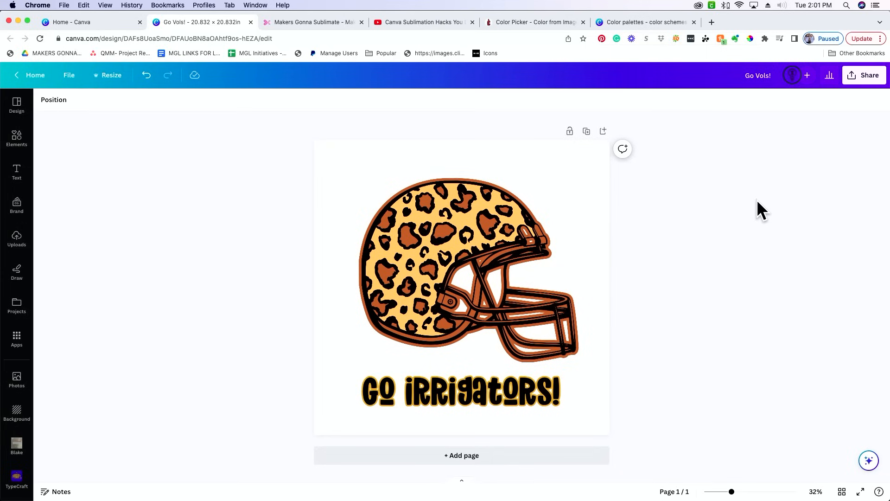
click(872, 77)
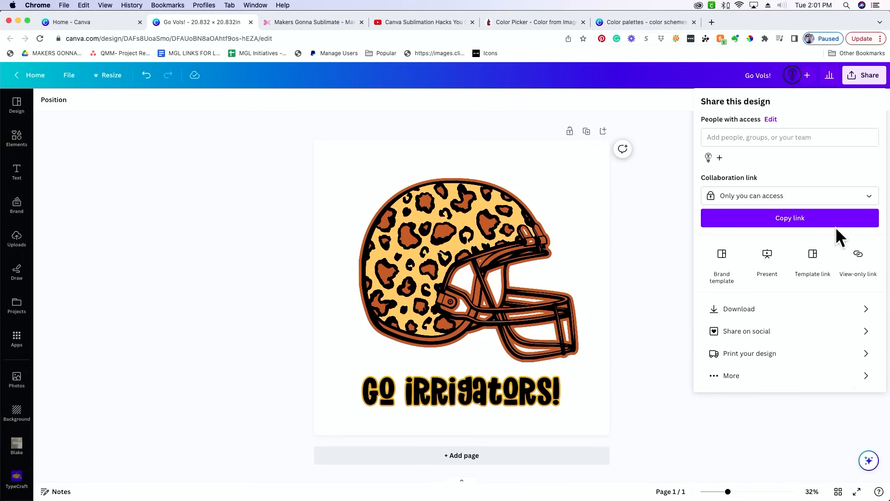
click(785, 308)
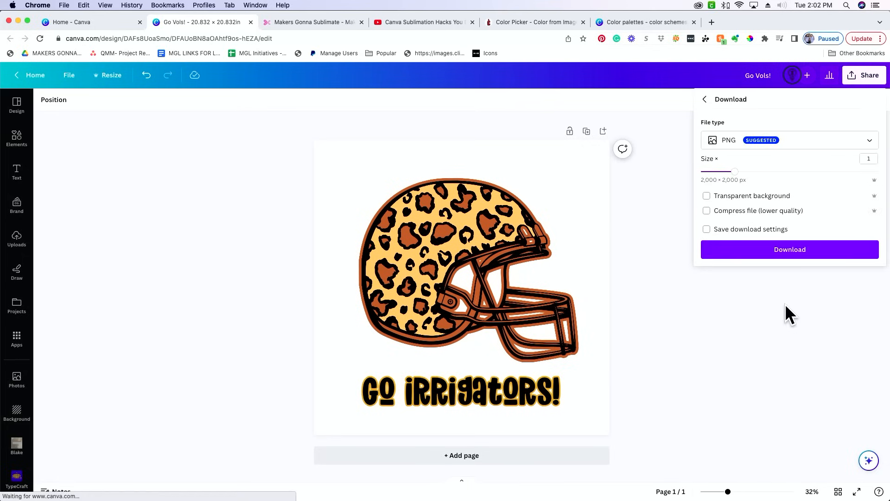
click(786, 147)
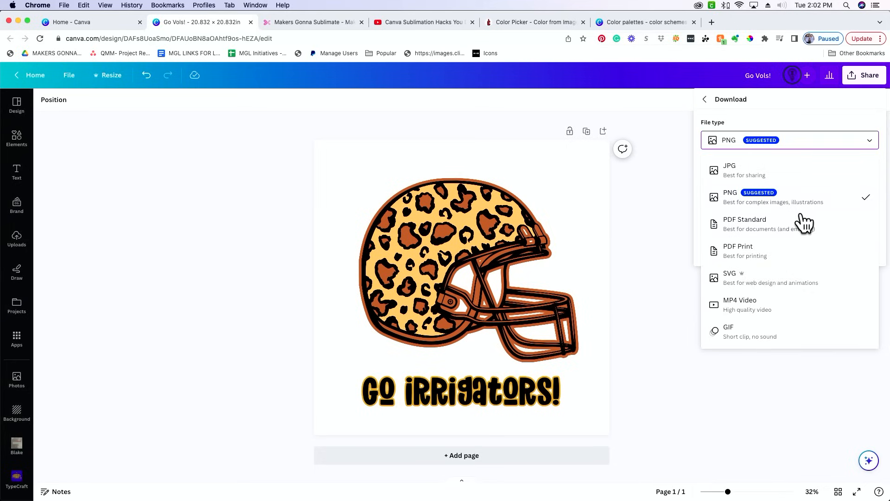
click(797, 264)
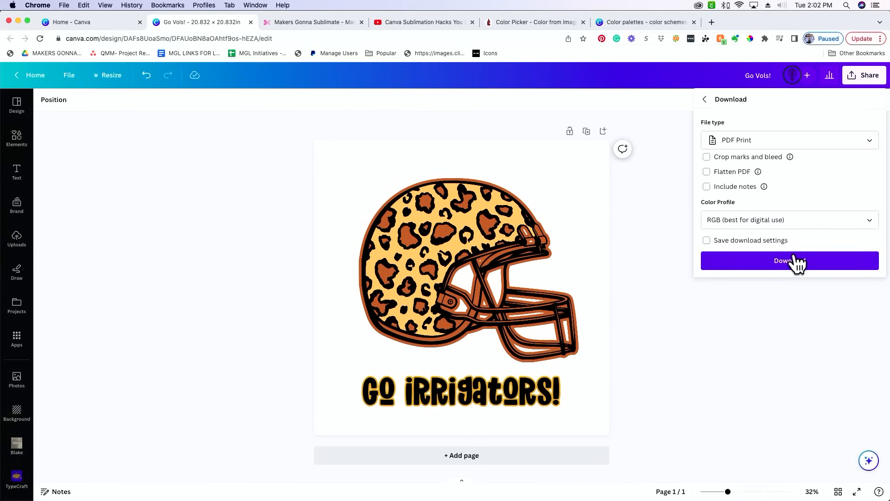
click(823, 226)
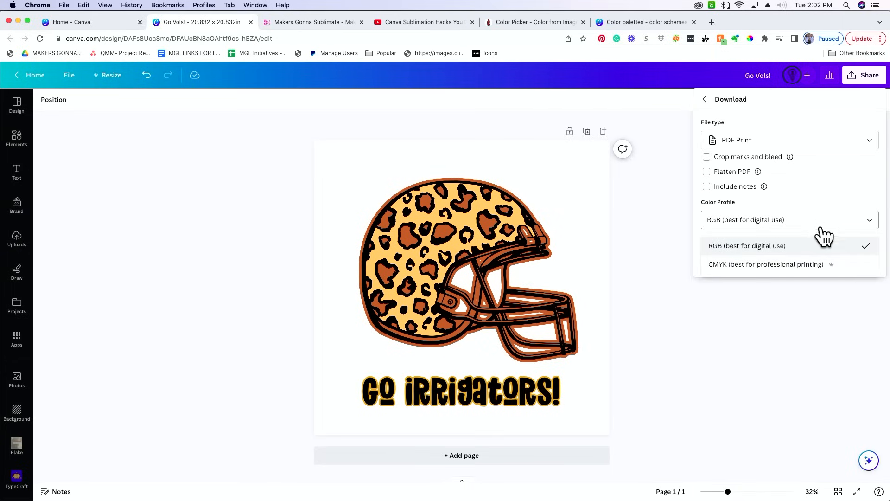
click(824, 269)
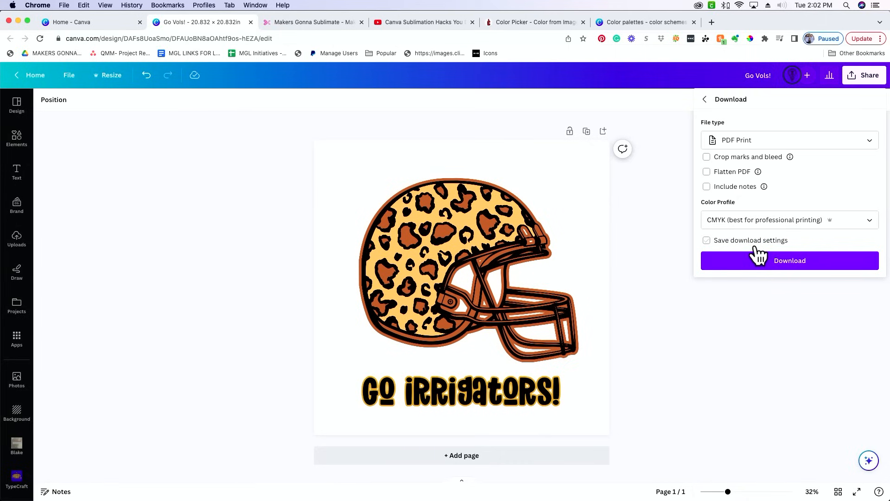
click(779, 266)
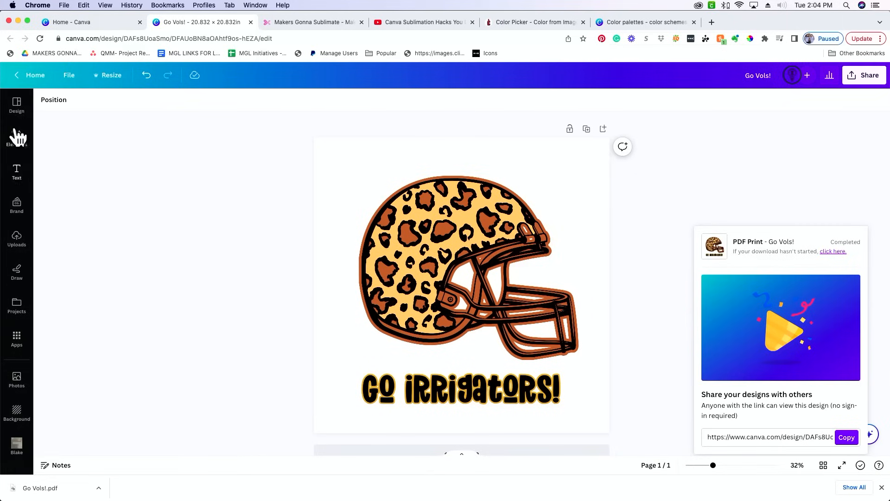
Search the design templates for "T-Shirts"
click(16, 107)
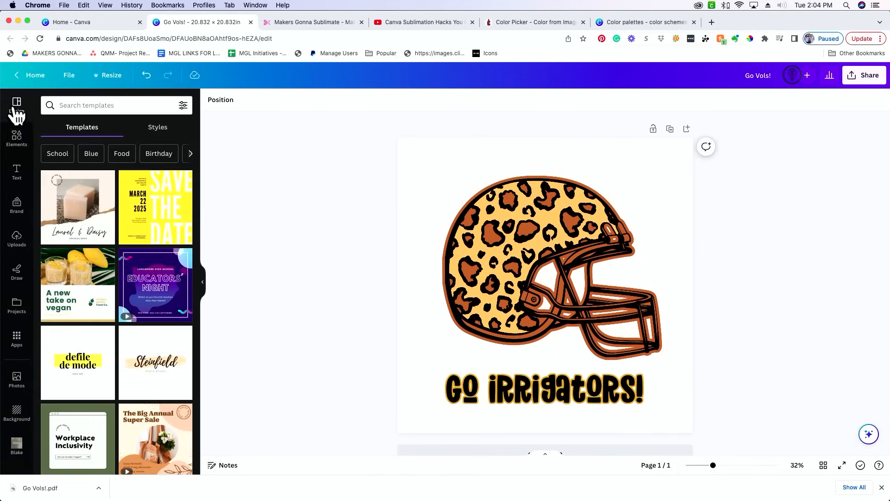
click(107, 106)
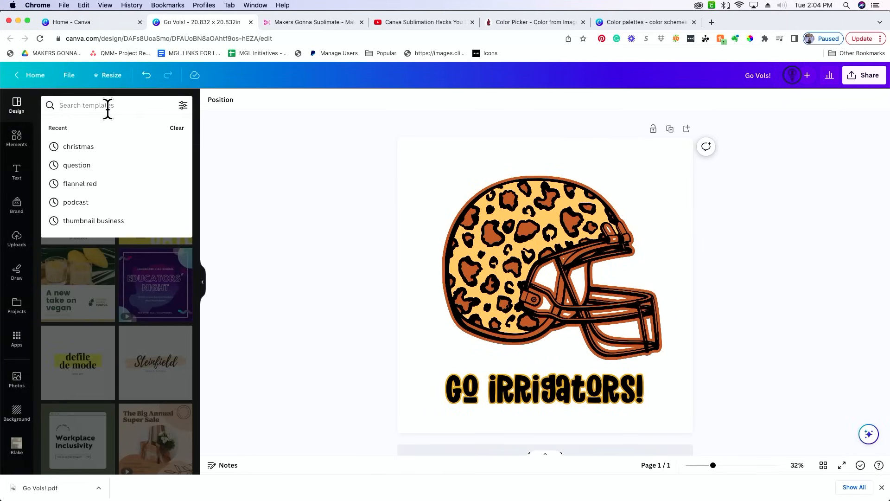
text(tshirt)
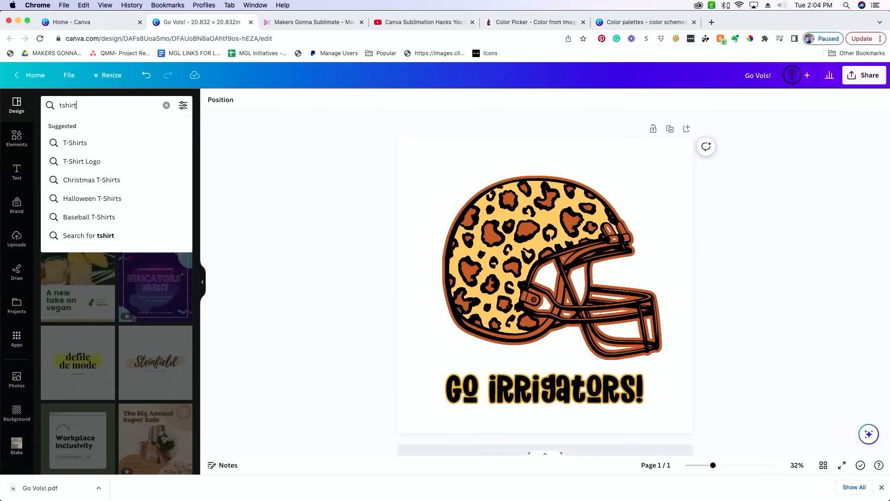
click(117, 145)
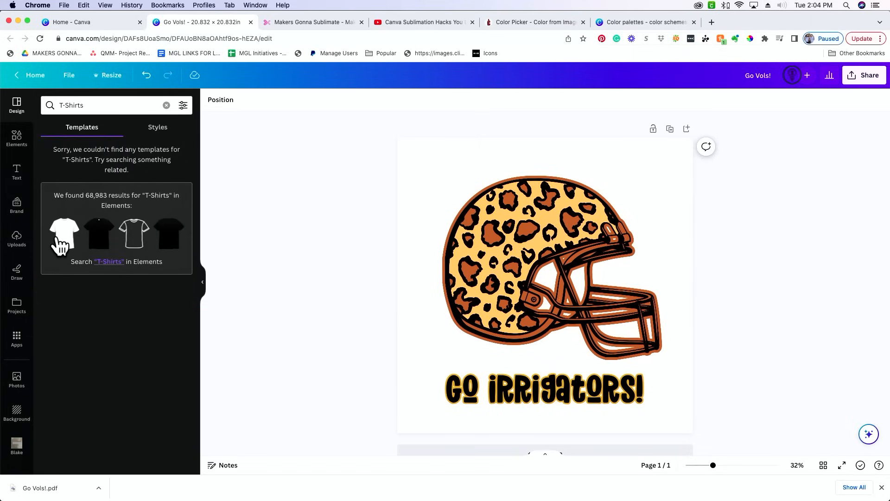
Add the outlined T-shirt graphic, then shrink the helmet and GO IRRIGATORS! text together into the page's lower-right corner
click(135, 239)
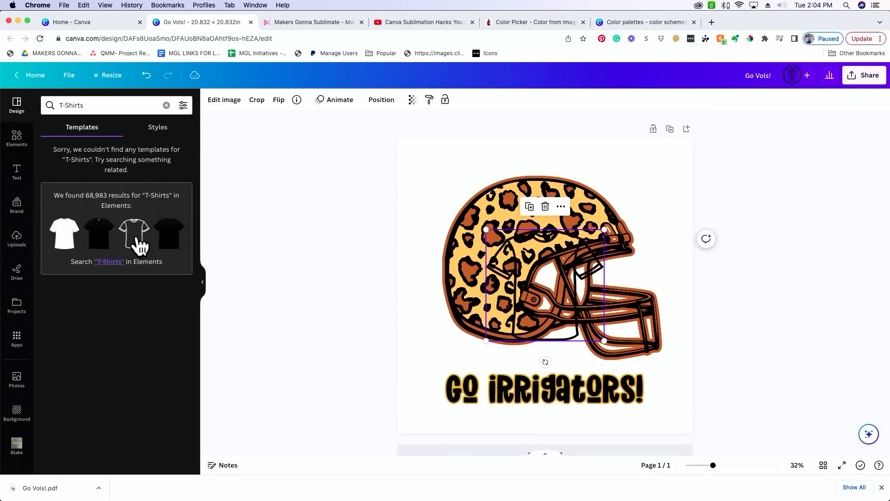
drag(538, 330, 454, 285)
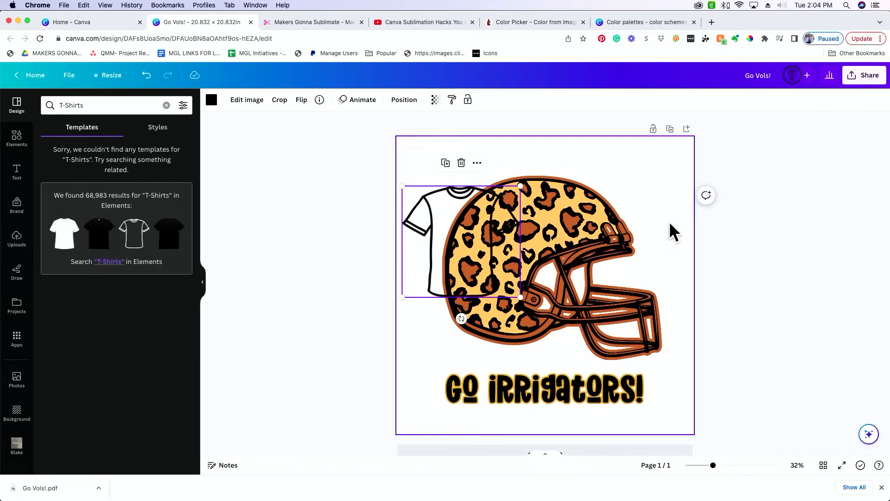
drag(740, 258, 576, 403)
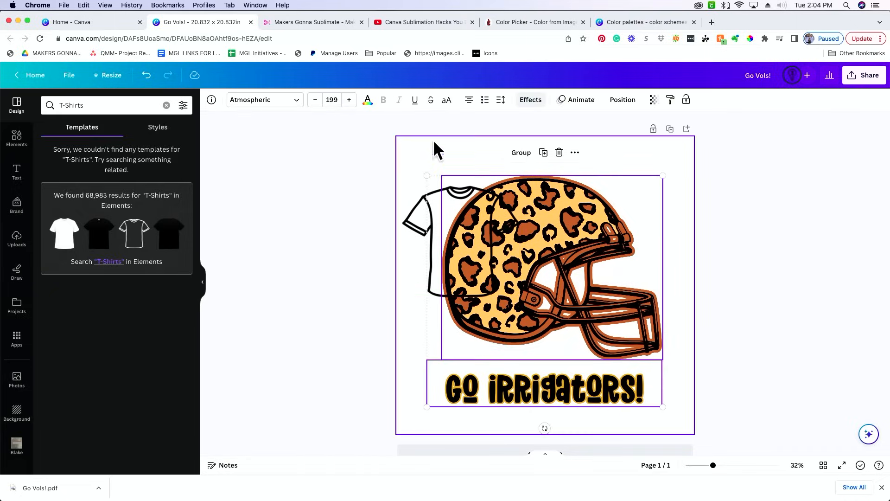
drag(482, 259, 592, 399)
Enlarge the outlined T-shirt until it nearly fills the page, shifting it slightly left of center
drag(463, 268, 468, 237)
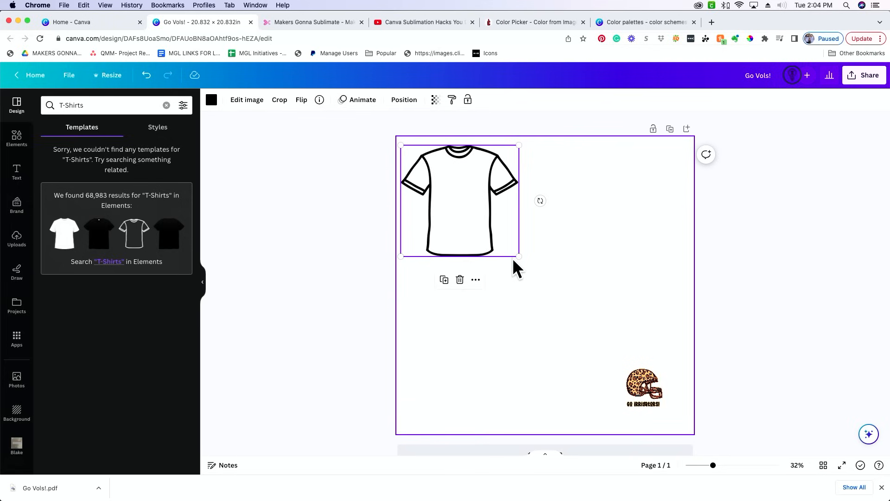
drag(518, 256, 668, 444)
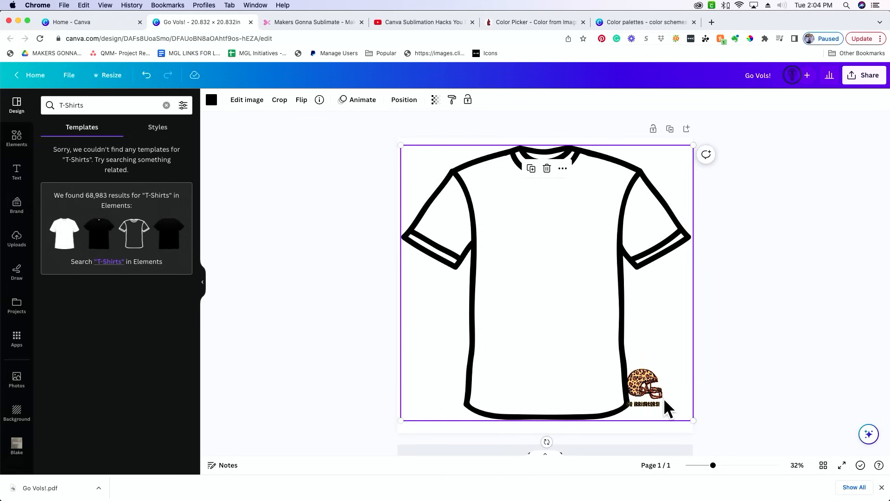
drag(568, 380, 555, 362)
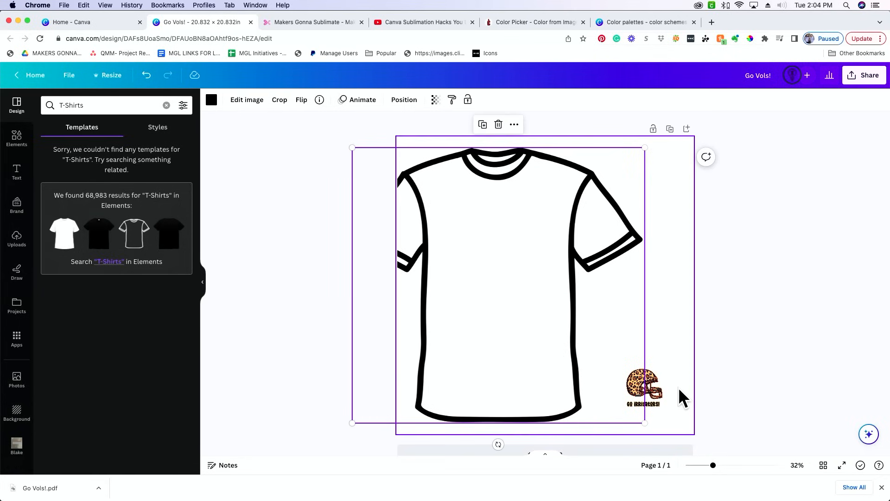
drag(533, 298, 577, 278)
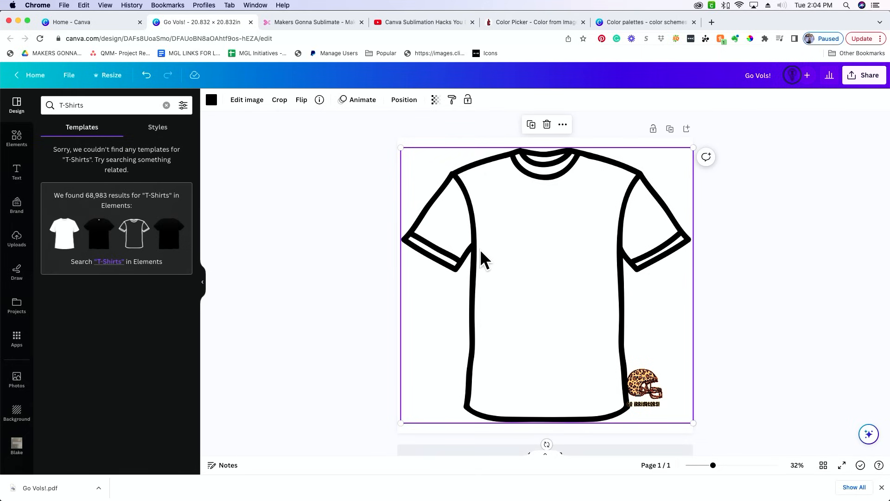
drag(480, 249, 456, 249)
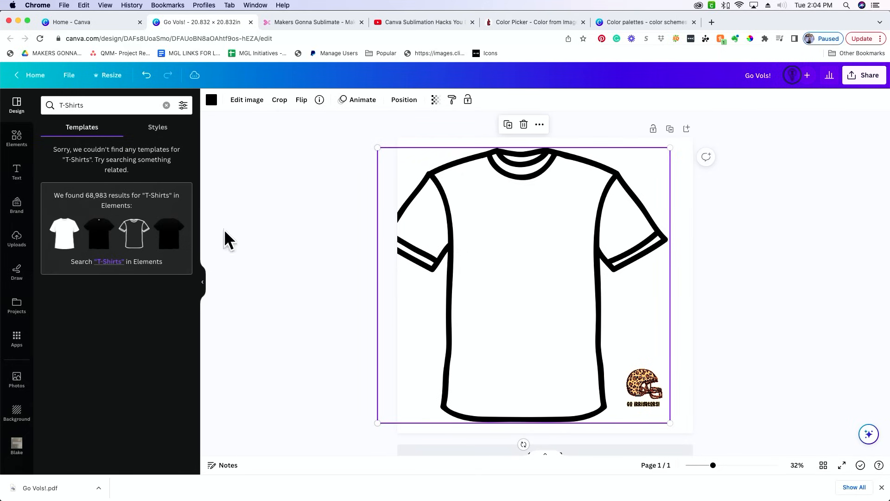
Replace the outlined T-shirt with a plain white T-shirt graphic from the T-Shirts graphics in Elements
click(112, 262)
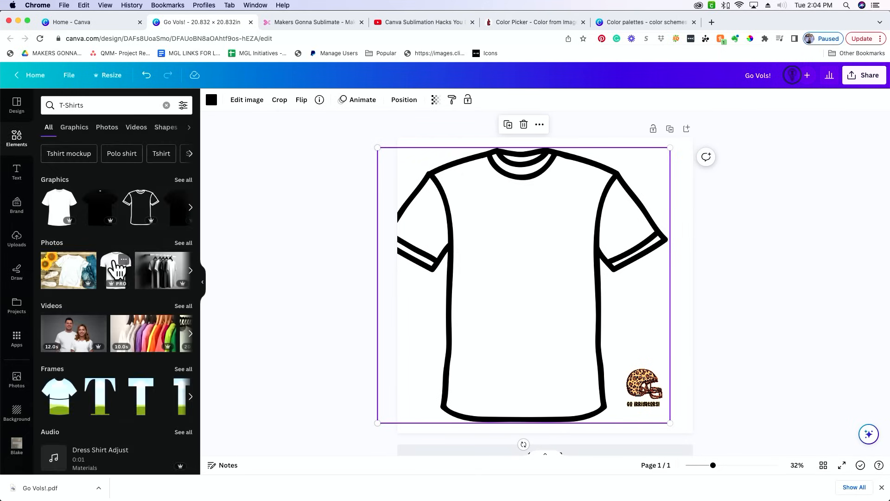
click(182, 180)
scroll(139, 380, down, 3)
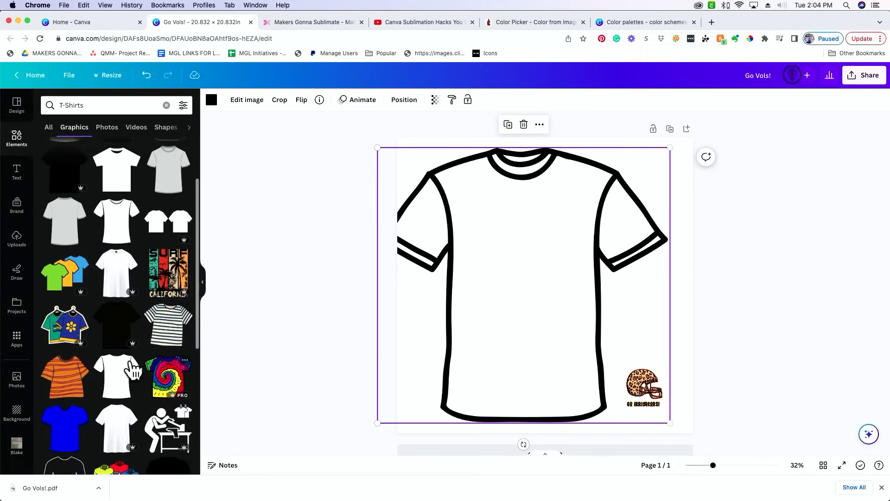
key(Delete)
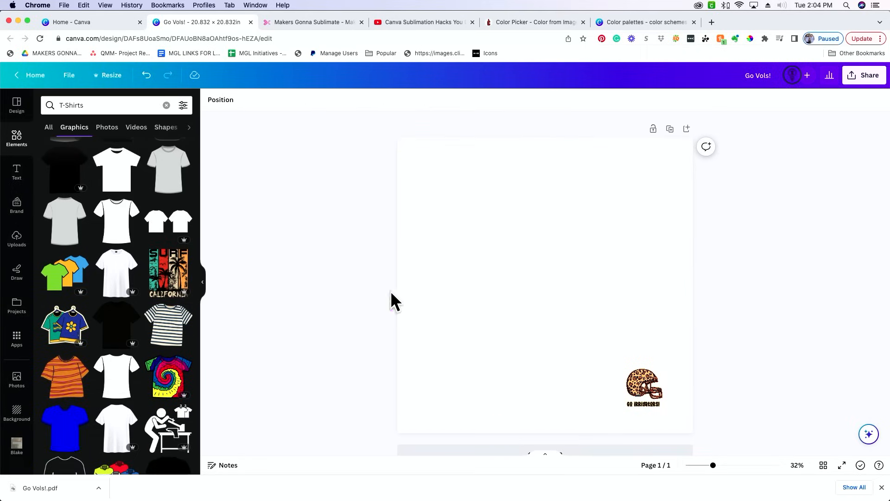
click(107, 286)
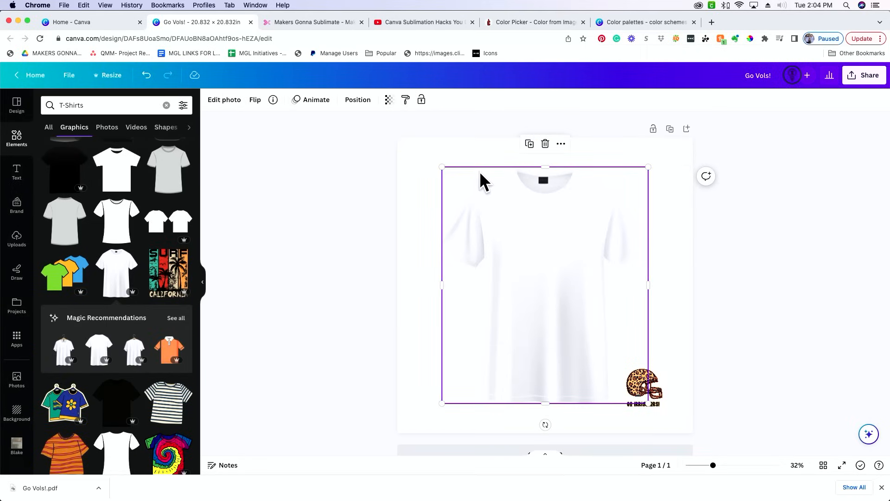
Enlarge the white T-shirt graphic to cover most of the page, keeping it roughly centered
drag(448, 166, 423, 145)
mouse_move(556, 320)
mouse_down()
mouse_move(560, 332)
mouse_move(558, 318)
mouse_up()
drag(649, 411, 659, 417)
drag(553, 359, 562, 357)
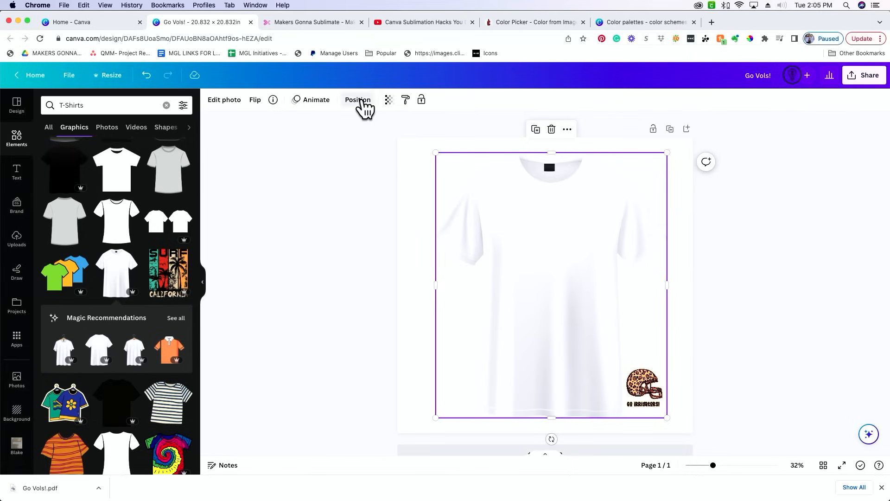
Move the white T-shirt layer beneath the helmet layer
click(364, 106)
click(153, 105)
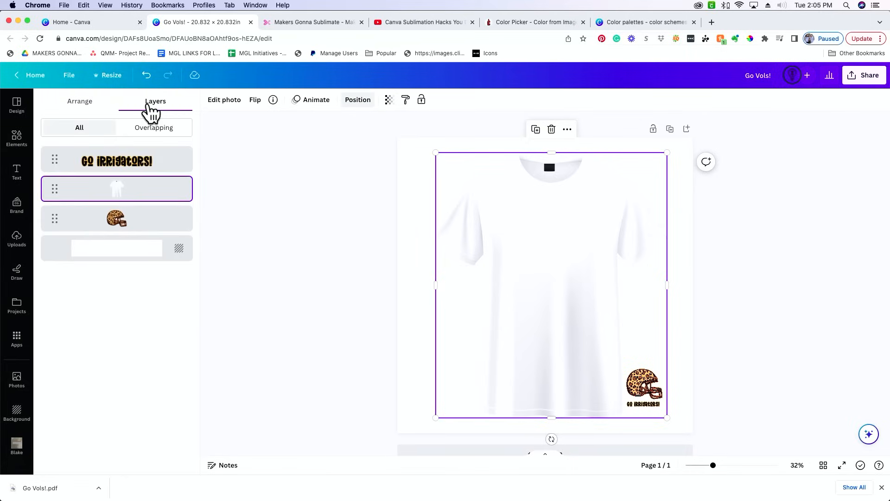
drag(149, 195, 145, 238)
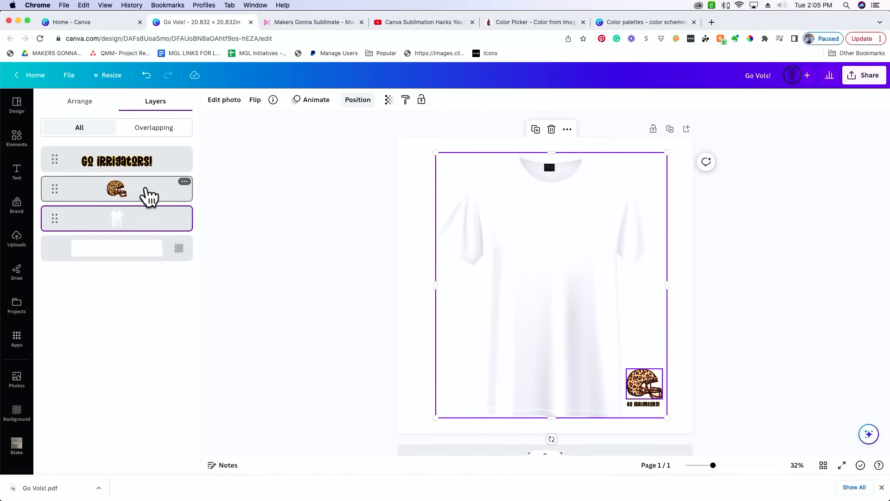
Select the helmet and GO IRRIGATORS! layers together, then enlarge and center them on the T-shirt's chest
click(149, 197)
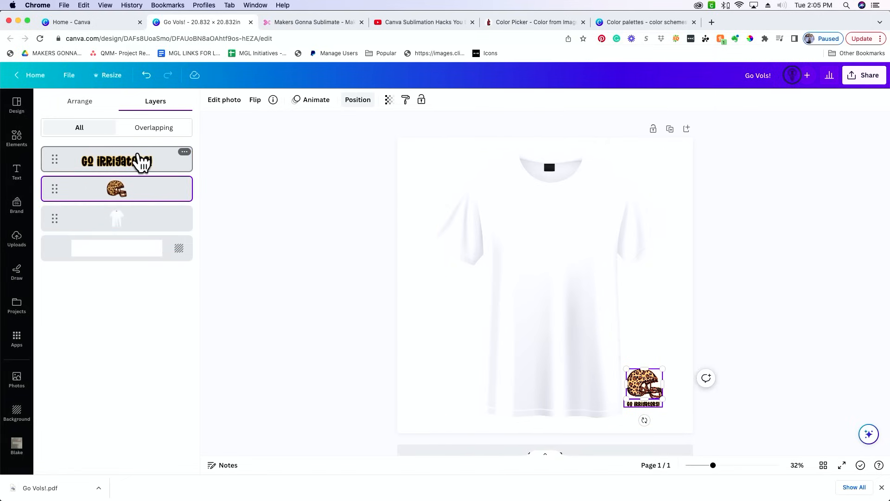
shift+click(141, 162)
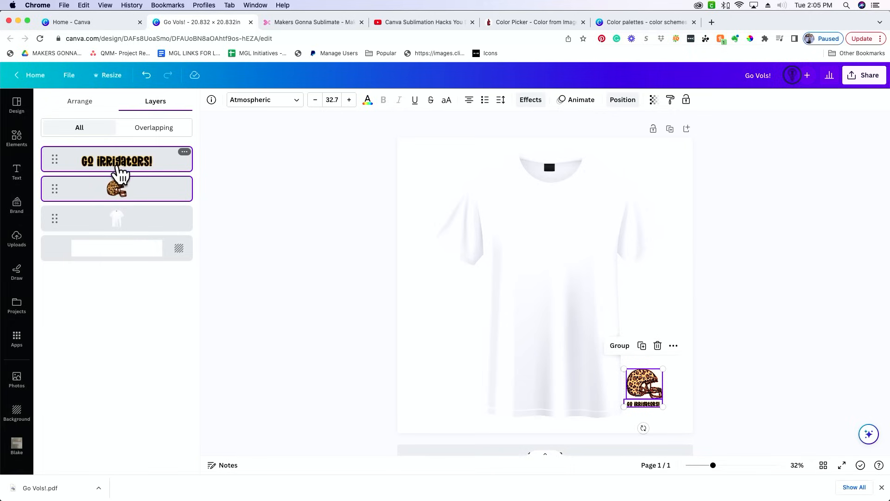
drag(646, 397, 583, 309)
drag(549, 243, 546, 249)
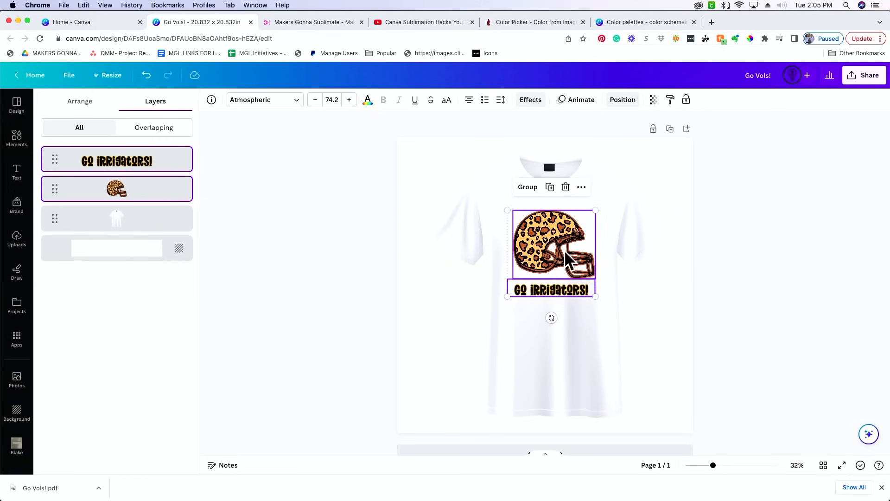
click(682, 369)
click(797, 353)
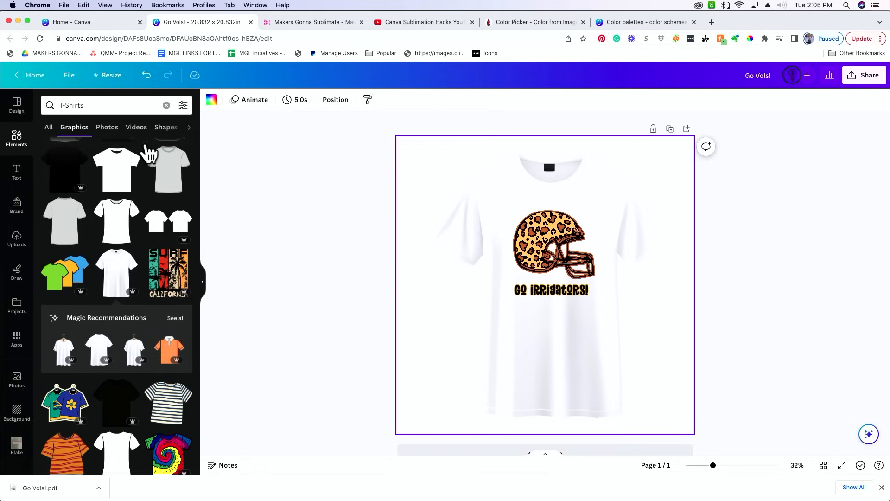
Search Elements for "background" and add the green watercolor graphic across the whole page
click(166, 105)
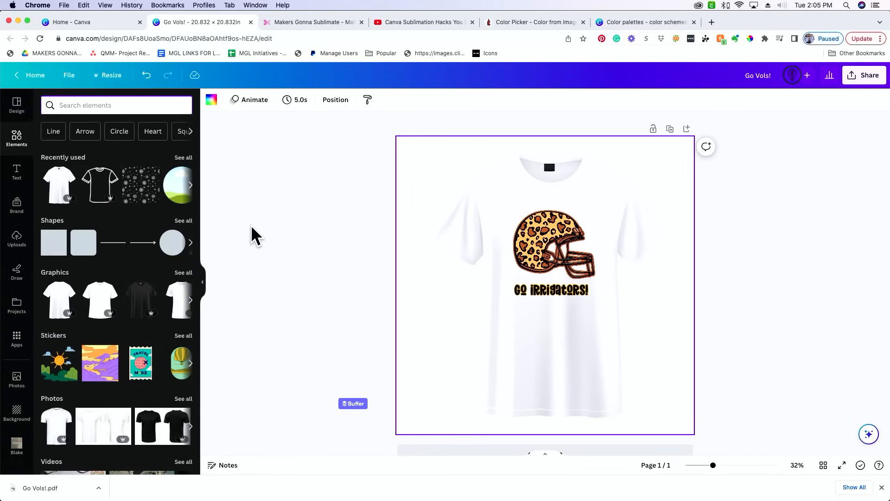
text(background)
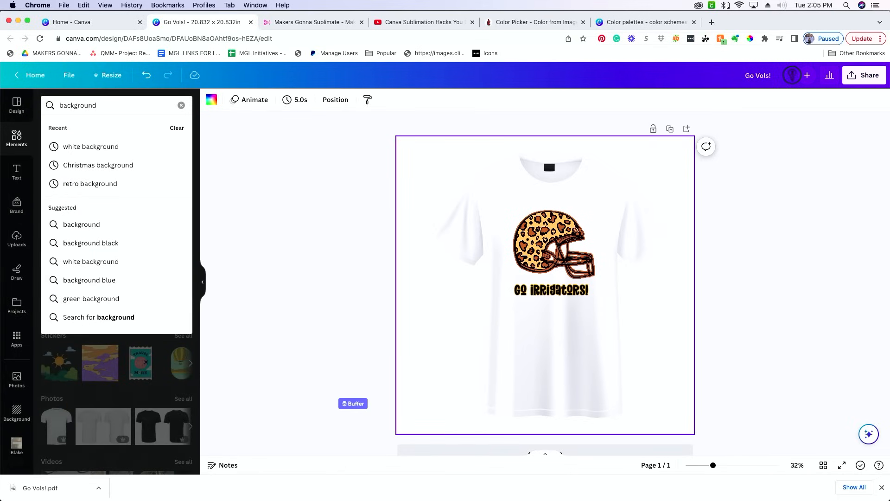
key(Return)
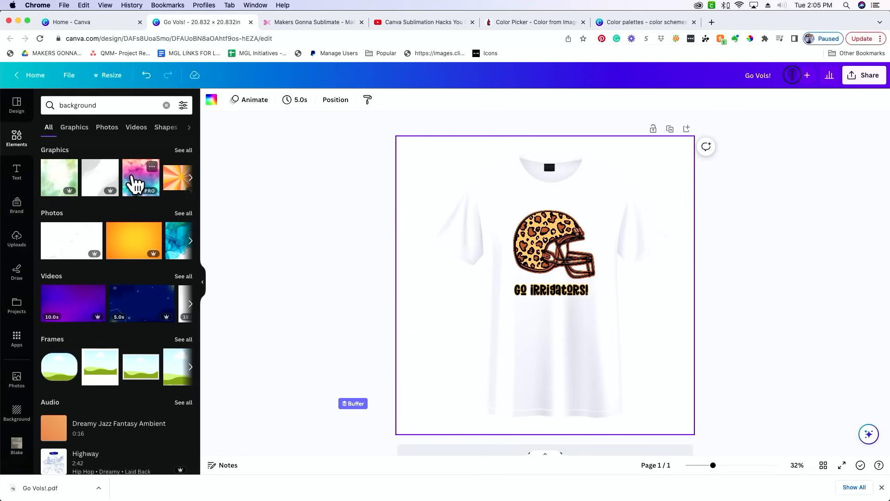
drag(55, 181, 410, 278)
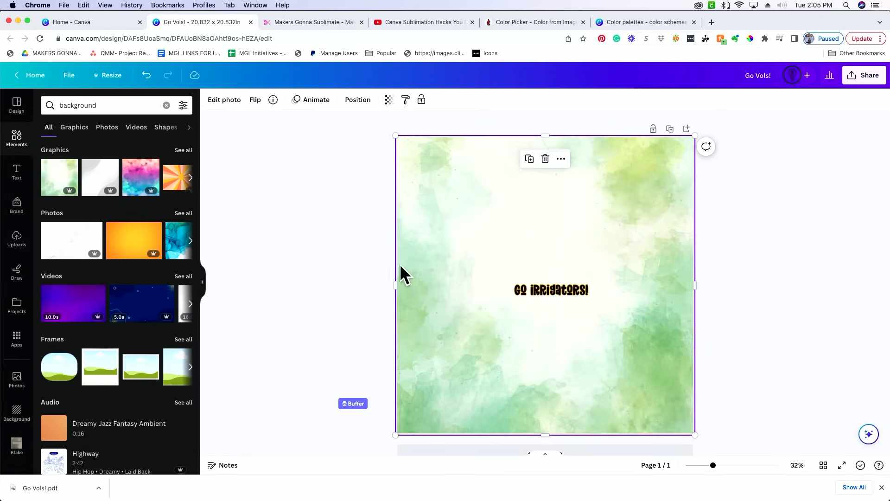
Move the green watercolor layer beneath the white T-shirt layer
click(355, 101)
drag(119, 200, 116, 255)
click(282, 229)
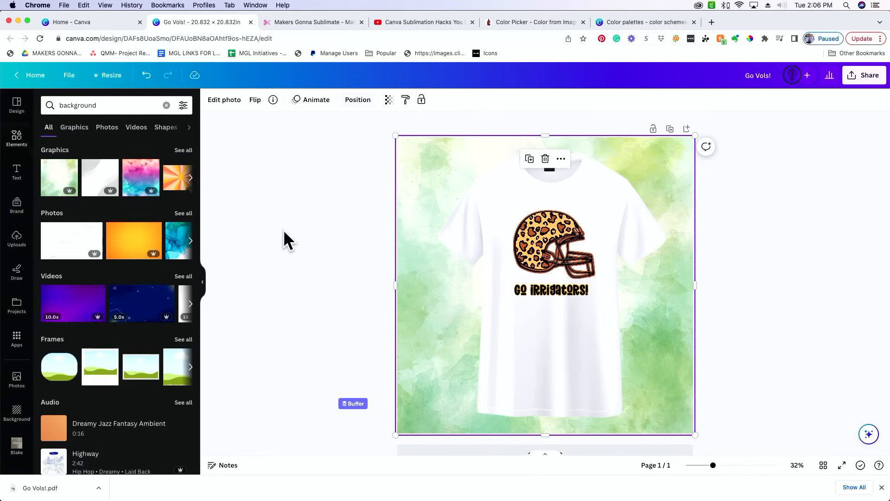
Reduce the green watercolor background's opacity so that it becomes a pale tint behind the T-shirt
click(386, 96)
drag(386, 136, 334, 145)
click(288, 294)
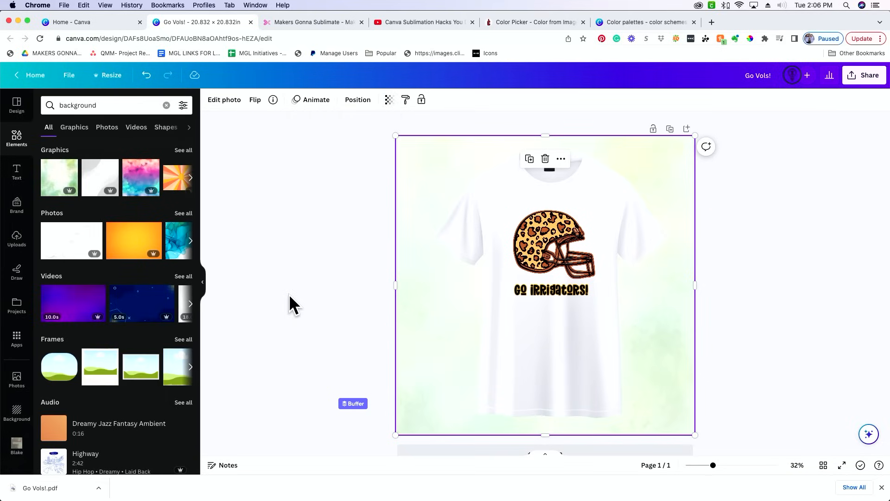
click(288, 293)
Delete the green watercolor background and add the orange sunburst graphic, centered and enlarged to cover the whole page
click(397, 310)
key(Delete)
scroll(139, 185, right, 3)
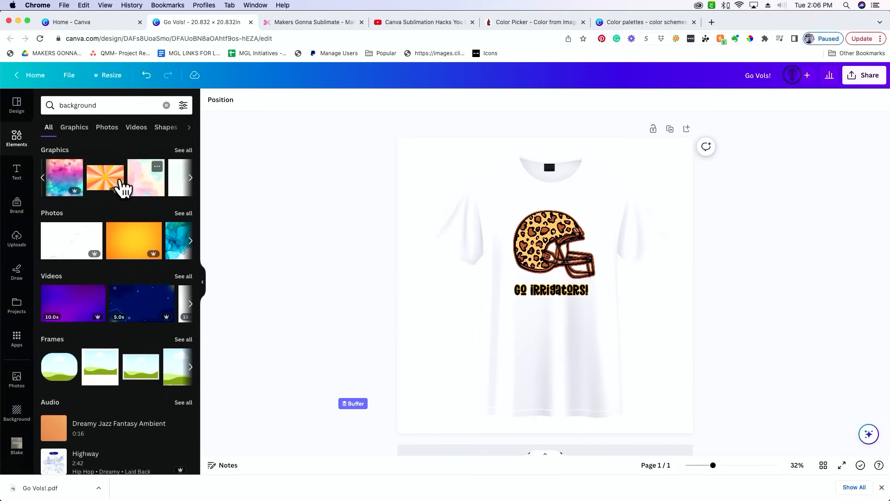
drag(109, 184, 302, 143)
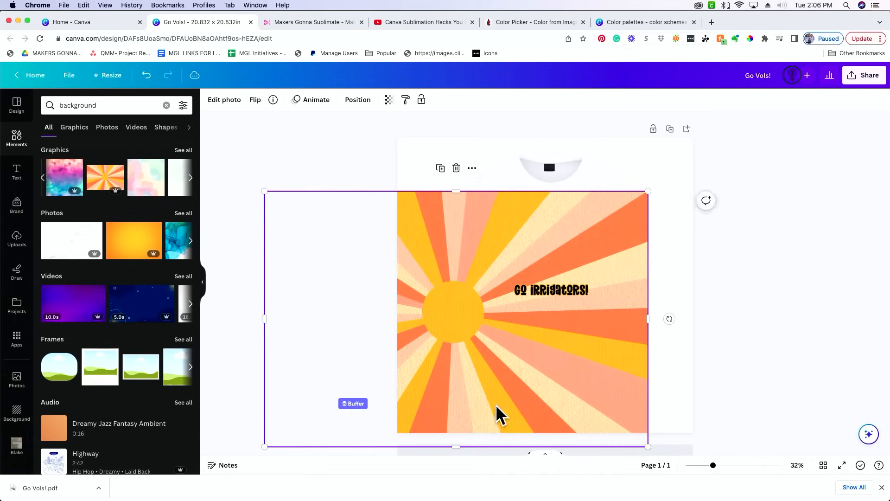
drag(498, 415, 550, 346)
drag(704, 393, 760, 449)
Move the orange sunburst layer beneath the white T-shirt layer
click(358, 99)
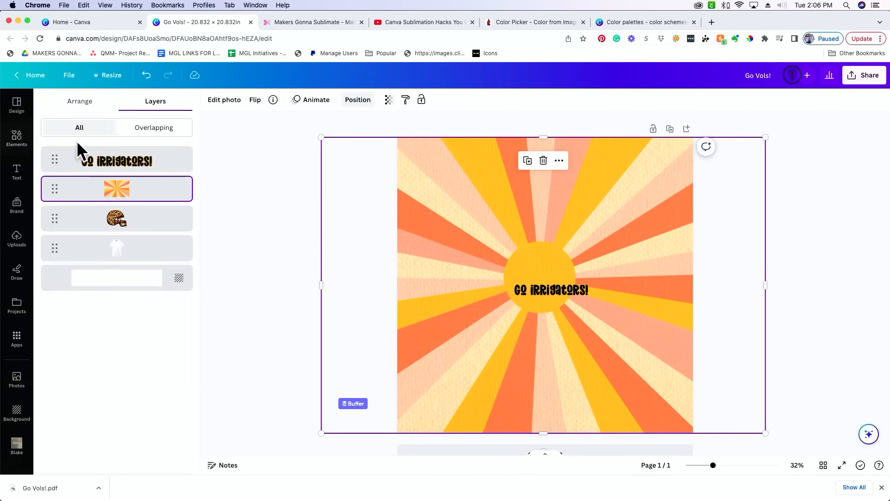
drag(117, 186, 108, 252)
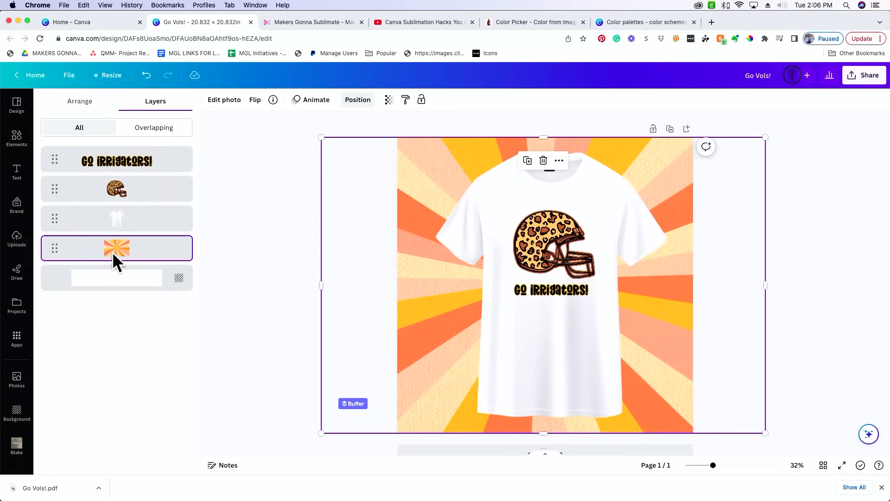
click(247, 271)
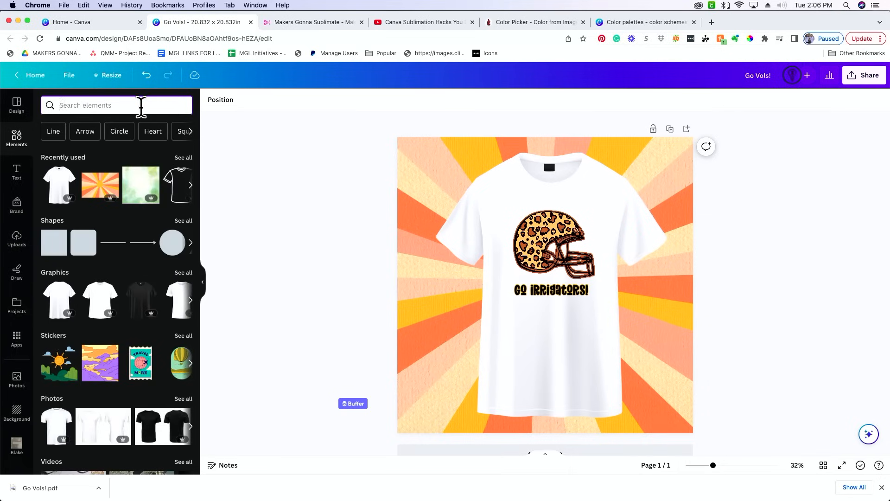
Search Elements for "mug template" and add the first white mug graphic near the center of the page
text(mug template)
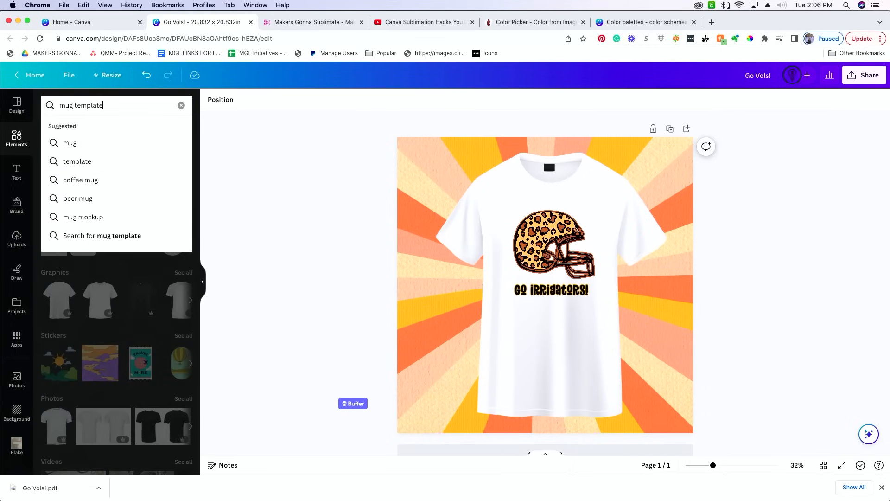
key(Return)
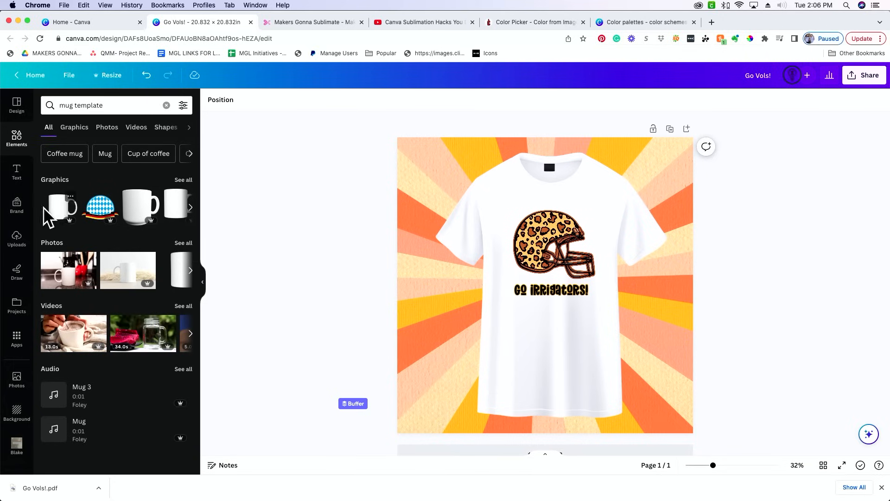
click(62, 209)
drag(562, 335, 578, 342)
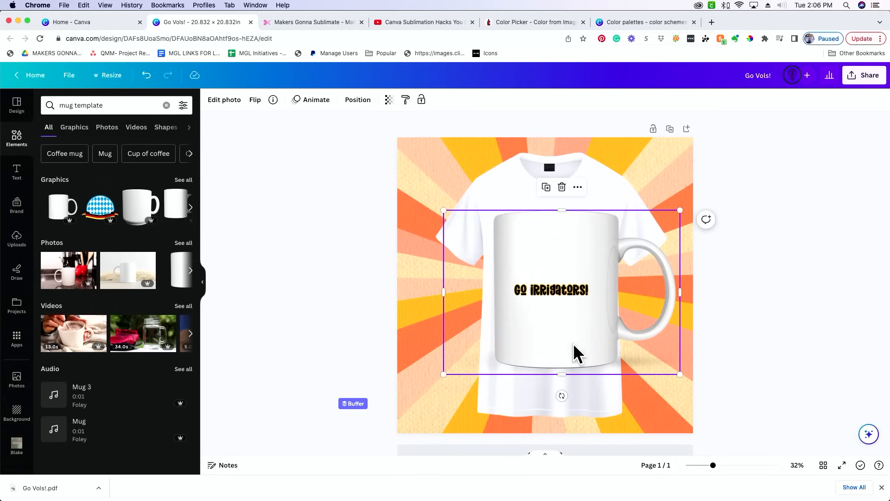
Delete the white T-shirt and move the mug layer beneath the helmet layer
click(521, 187)
key(Delete)
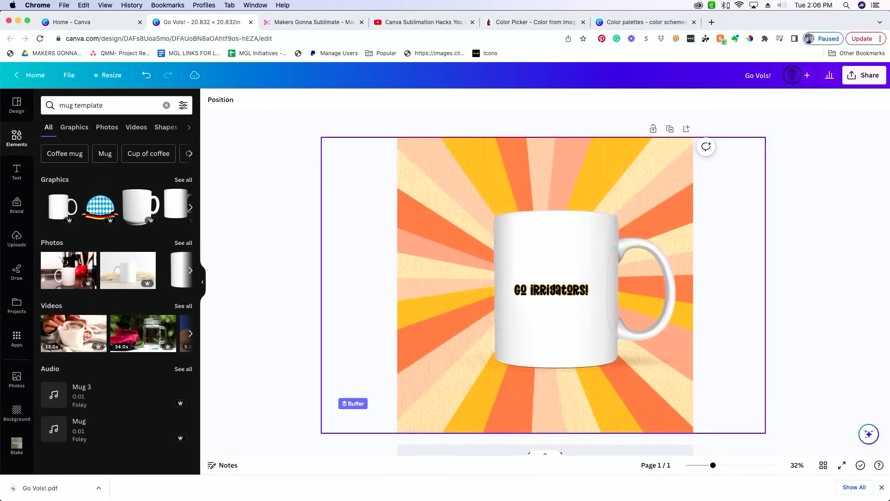
click(570, 254)
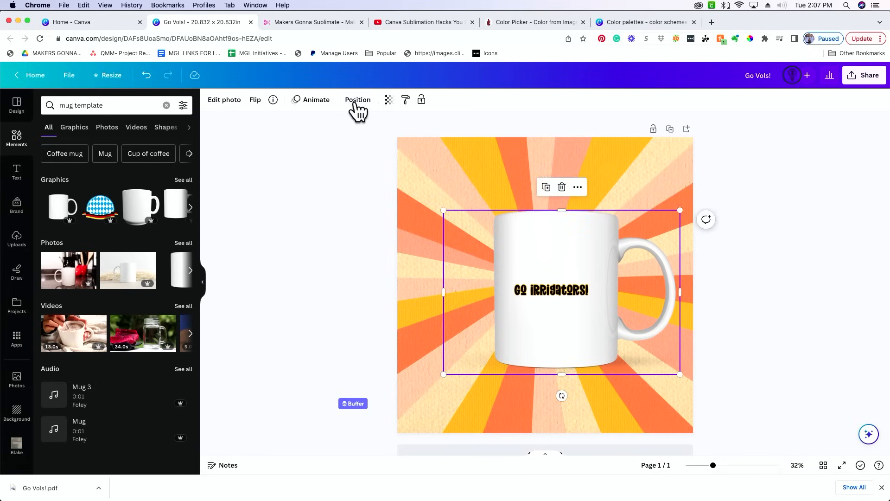
click(358, 100)
drag(133, 218, 138, 183)
Select the GO IRRIGATORS! text and helmet together and move them down to the middle of the mug
click(580, 289)
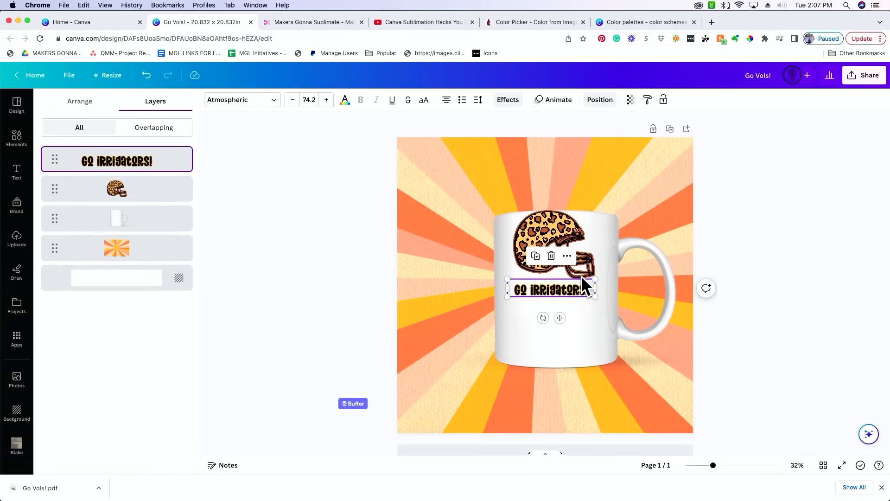
shift+click(575, 256)
drag(569, 268, 574, 299)
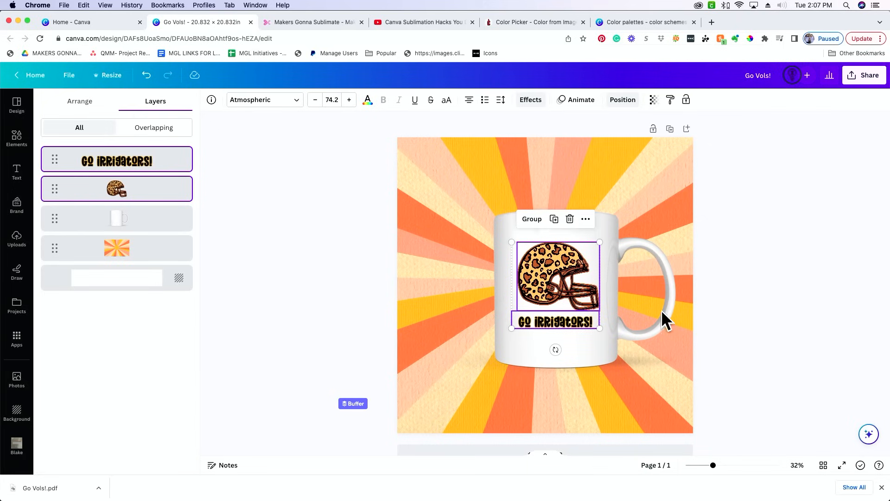
key(Escape)
key(Escape)
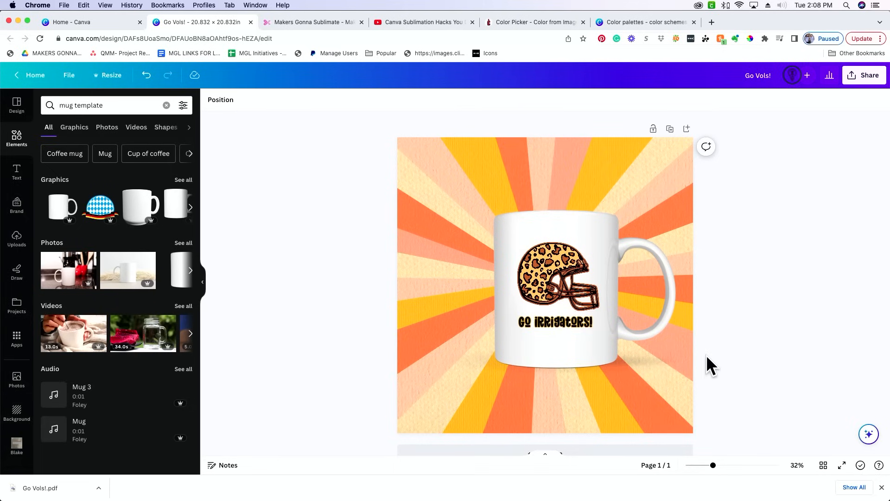
Download the mug mockup as a PNG at size 1 (2,000 × 2,000 px)
click(862, 77)
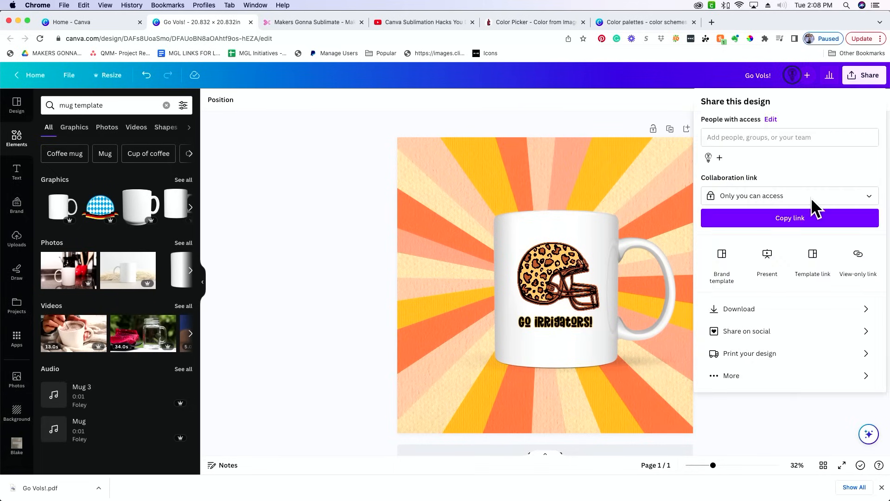
click(762, 307)
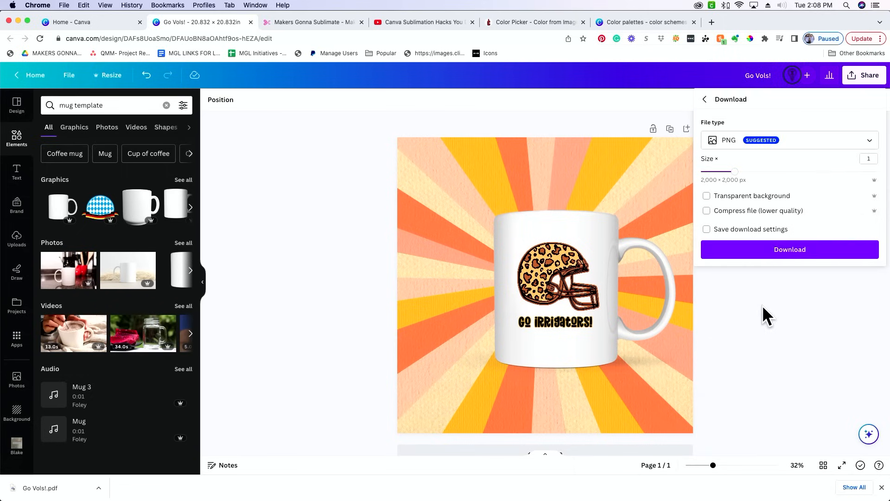
click(773, 144)
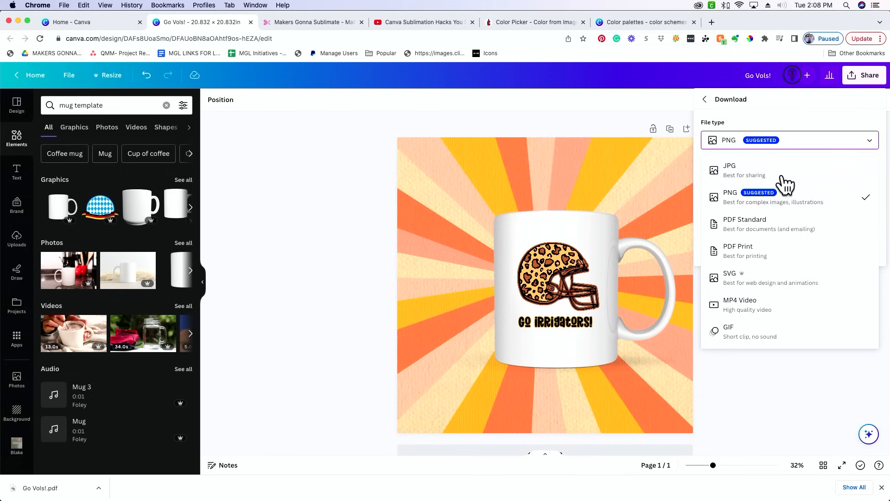
click(798, 207)
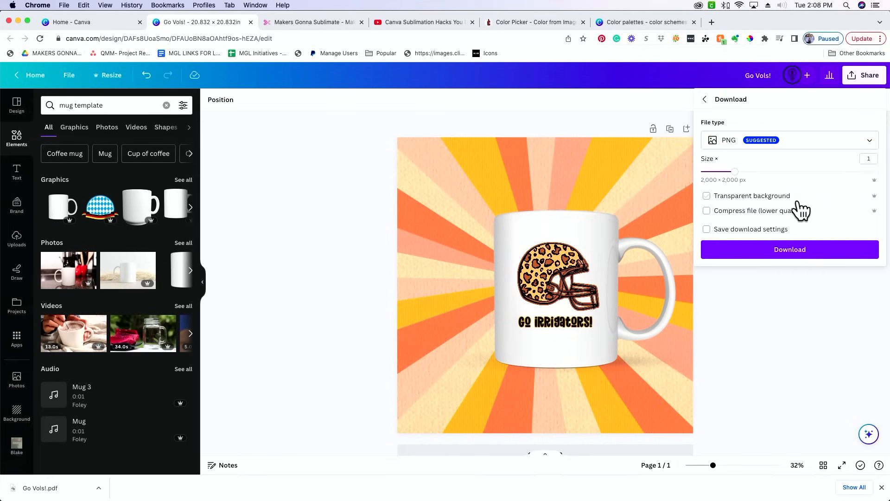
click(759, 251)
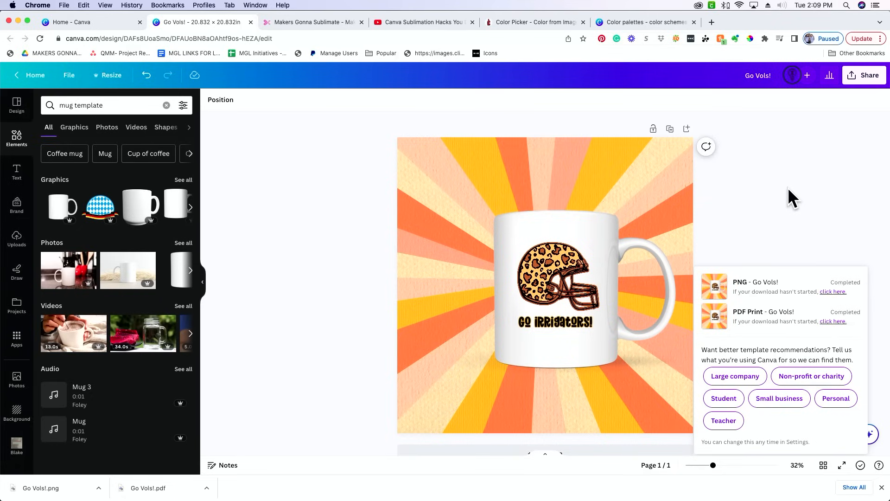
click(781, 223)
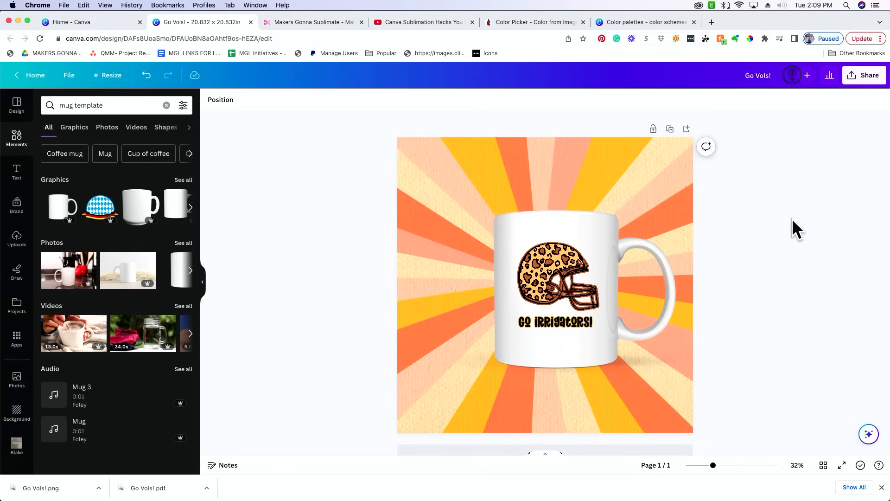
drag(786, 202, 695, 367)
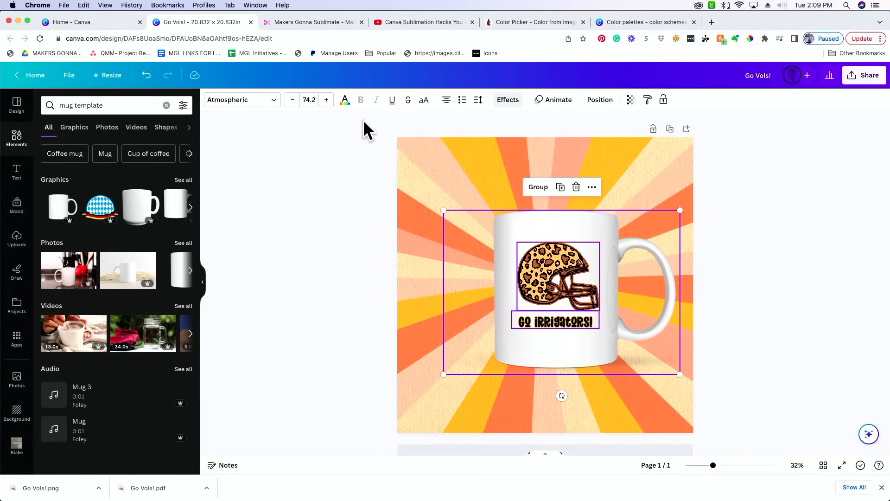
click(348, 139)
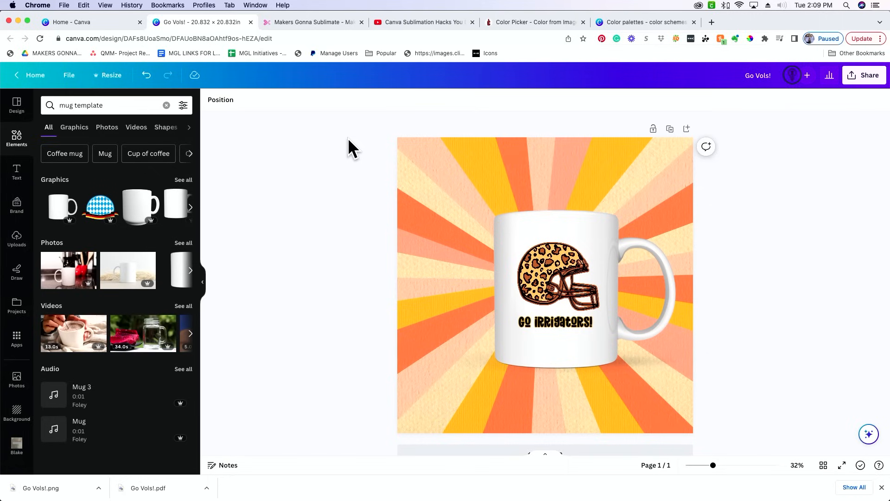
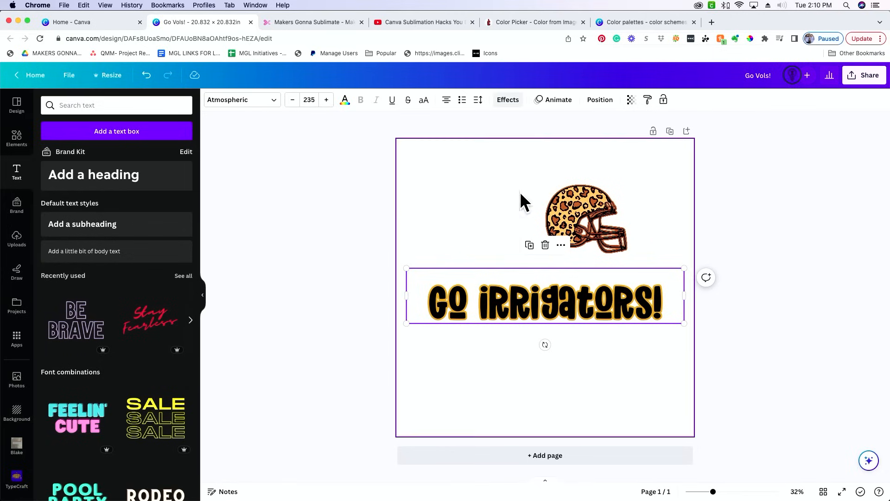
Try the Splice effect on the GO IRRIGATORS! text with pink, maroon, yellow, light orange, black and pale blue-green colors
click(505, 101)
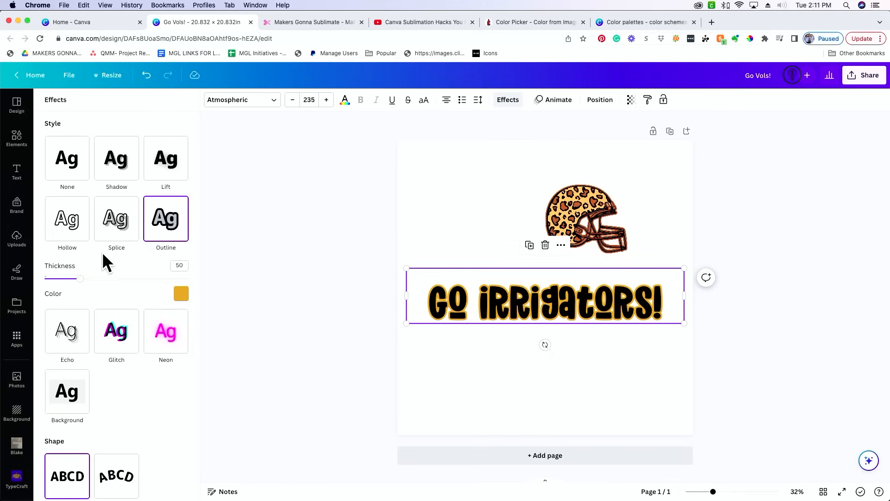
click(112, 232)
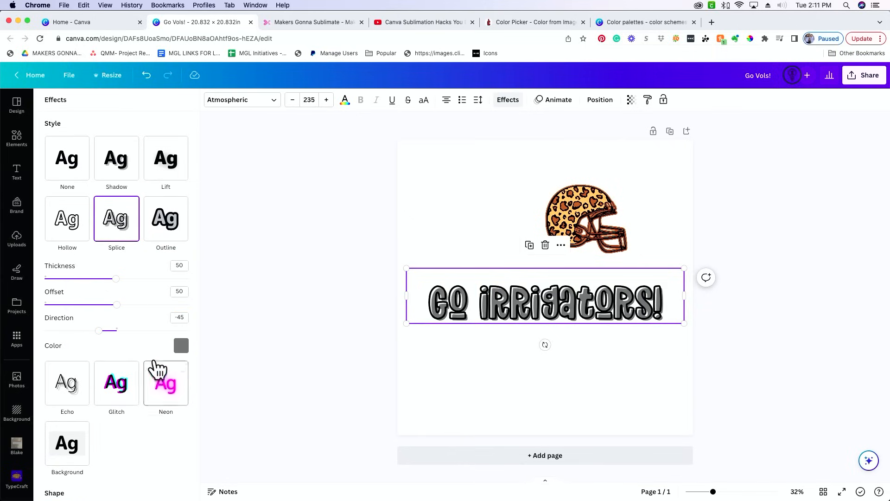
click(182, 346)
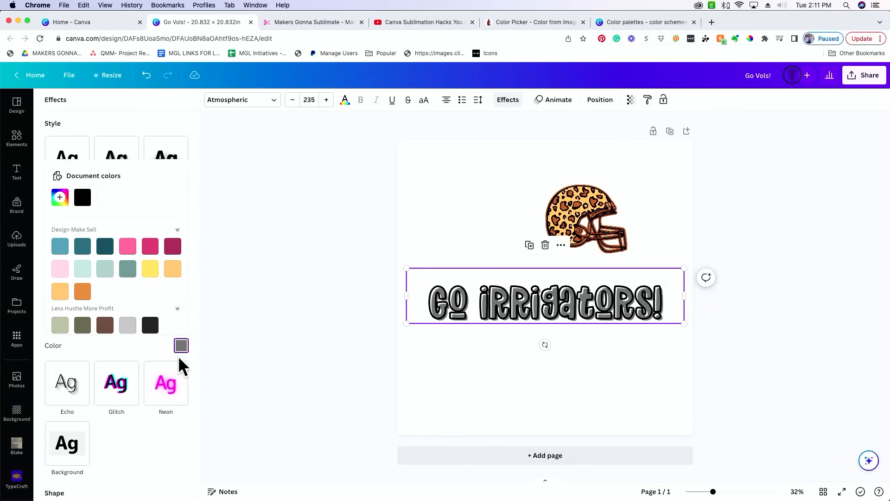
click(150, 247)
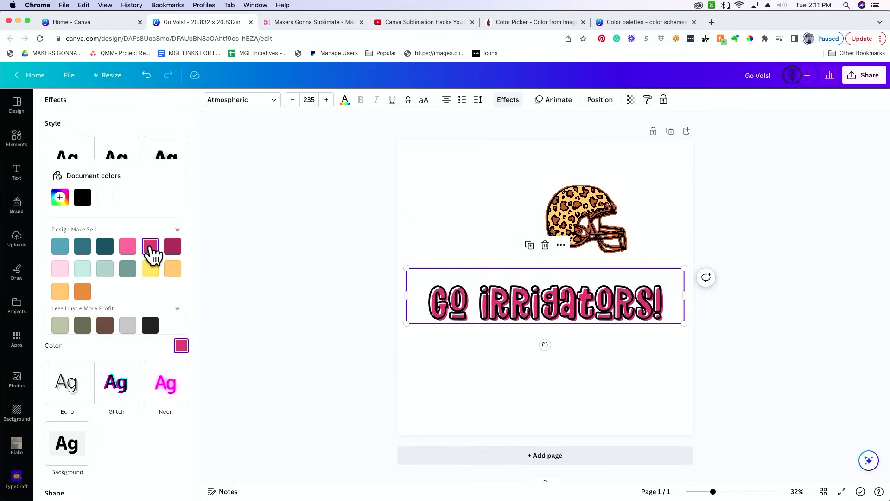
click(172, 251)
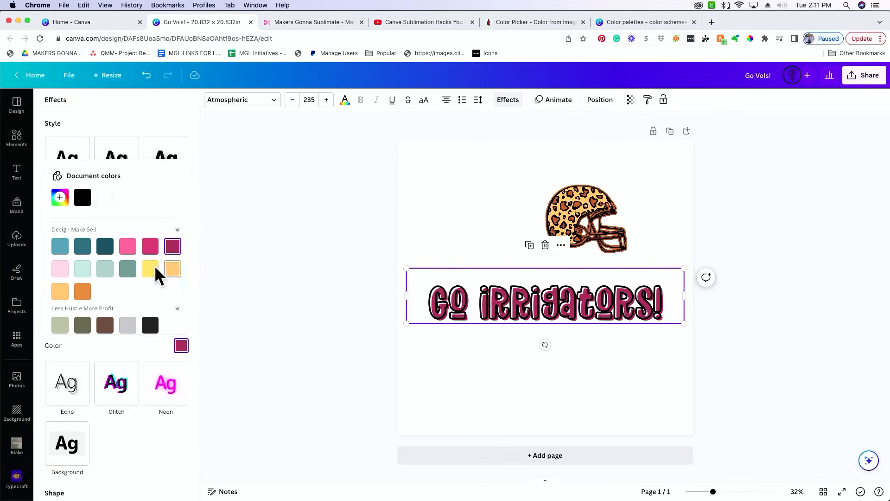
click(153, 268)
click(172, 270)
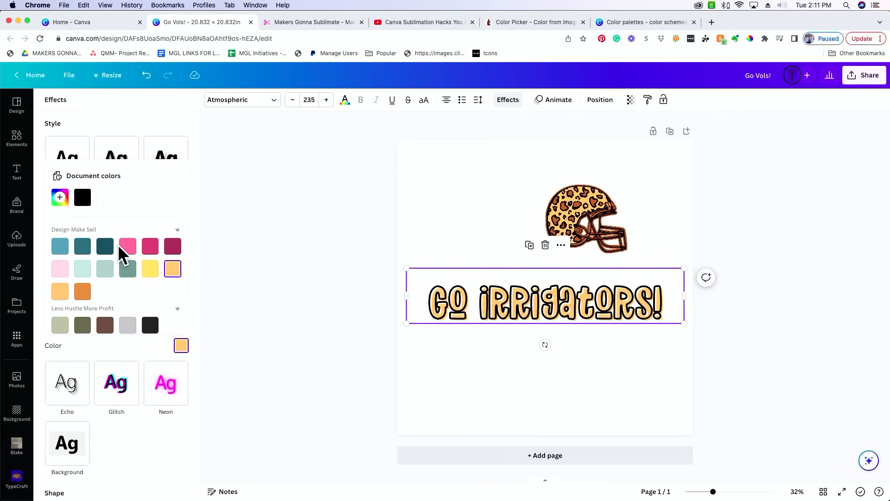
click(128, 250)
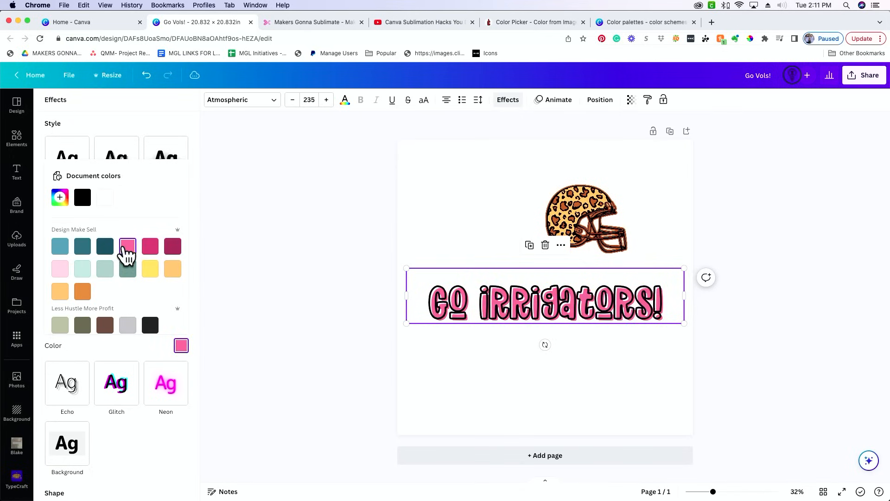
click(81, 197)
click(105, 269)
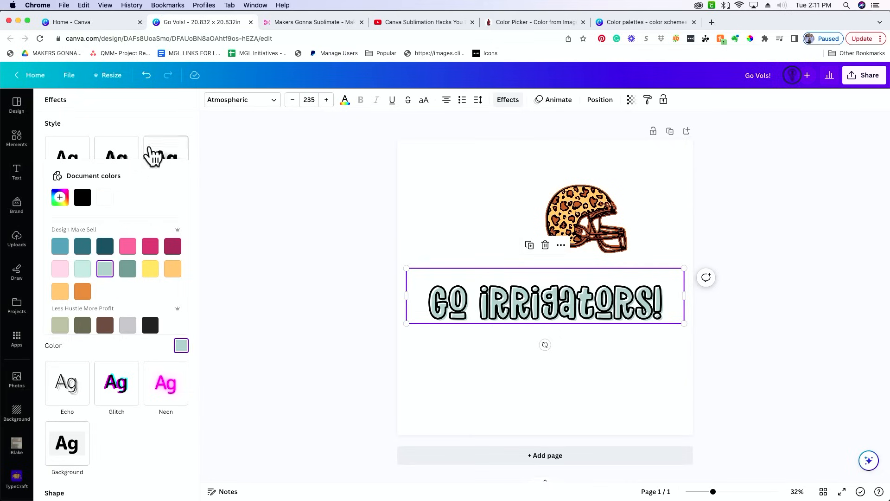
Try the Lift effect on the GO IRRIGATORS! text with a slightly higher intensity
click(166, 157)
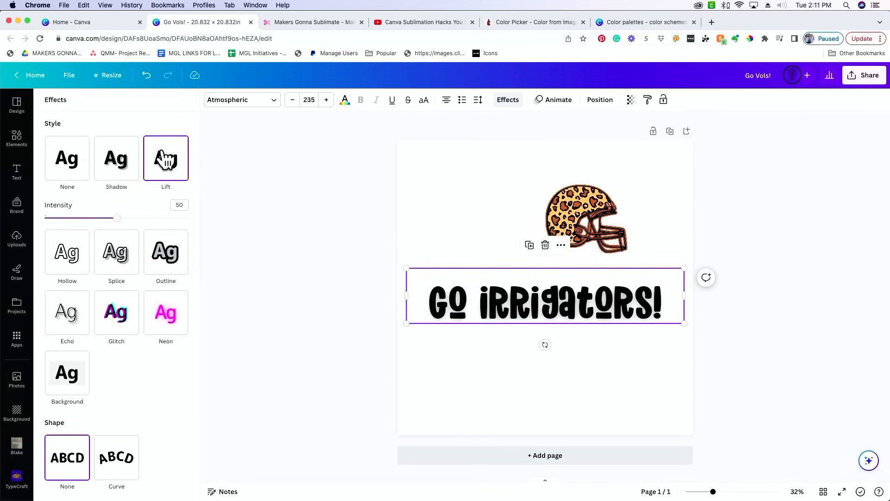
mouse_move(117, 218)
mouse_down()
mouse_move(74, 218)
mouse_move(129, 218)
mouse_up()
Apply a pink Shadow effect to the GO IRRIGATORS! text with transparency 38 and offset 55
click(124, 170)
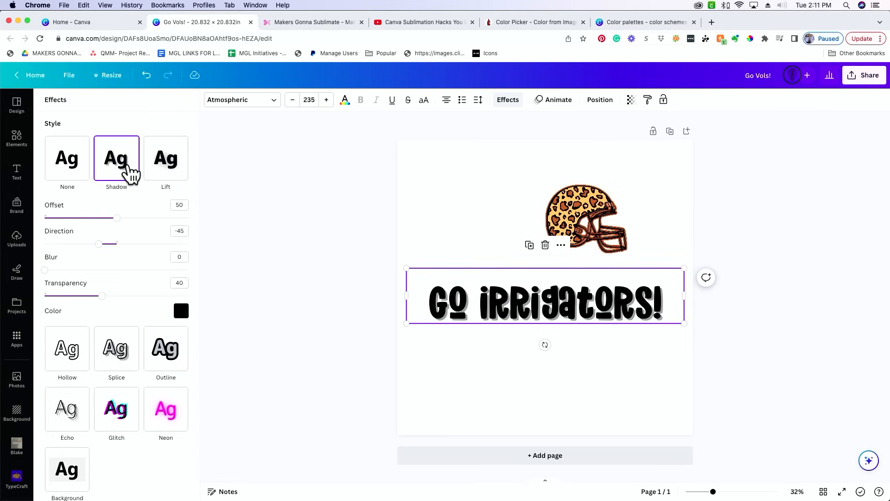
click(181, 311)
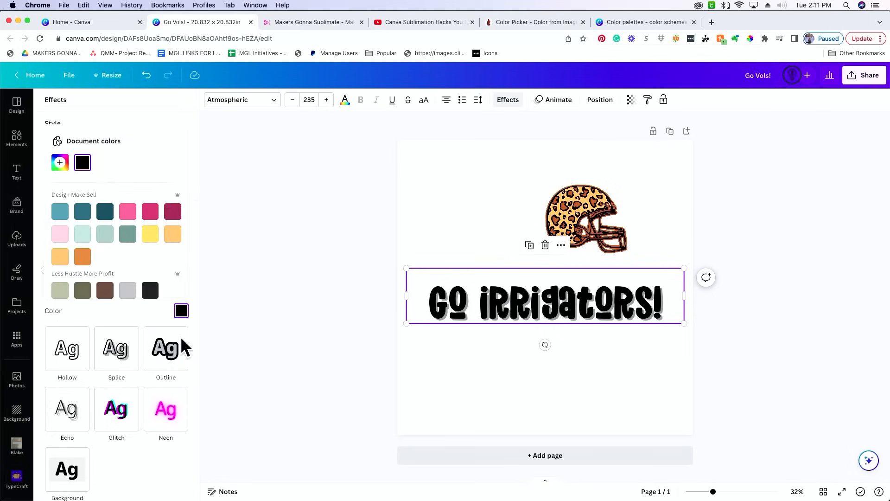
click(127, 211)
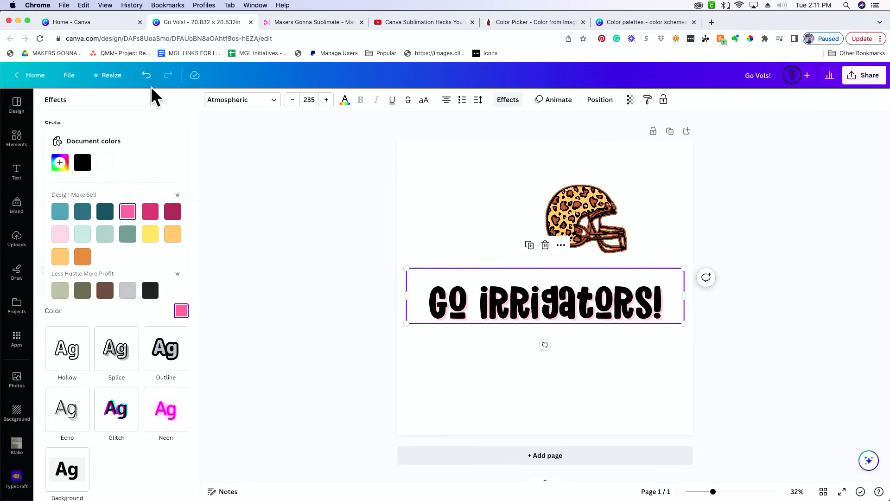
click(139, 112)
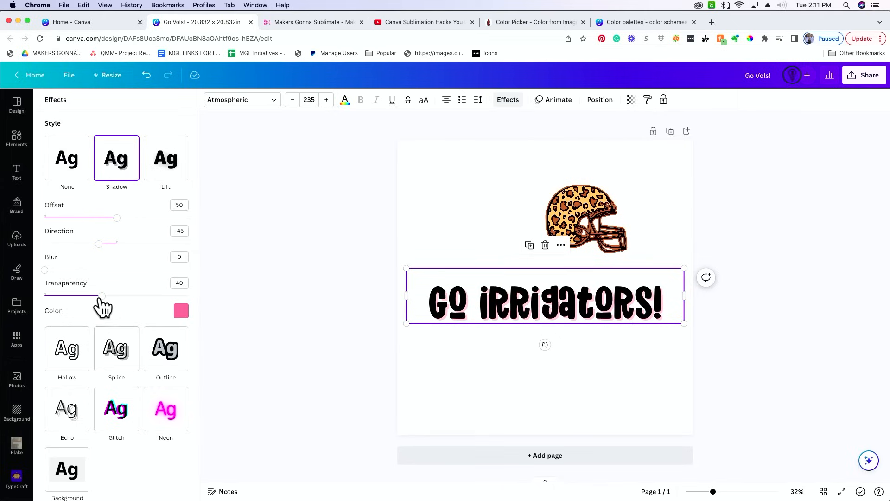
mouse_move(106, 296)
mouse_down()
mouse_move(206, 309)
mouse_move(99, 296)
mouse_up()
drag(45, 270, 24, 269)
mouse_move(118, 221)
mouse_down()
mouse_move(199, 227)
mouse_move(156, 224)
mouse_move(118, 239)
mouse_up()
Give the GO IRRIGATORS! text the Curve shape
scroll(148, 431, down, 2)
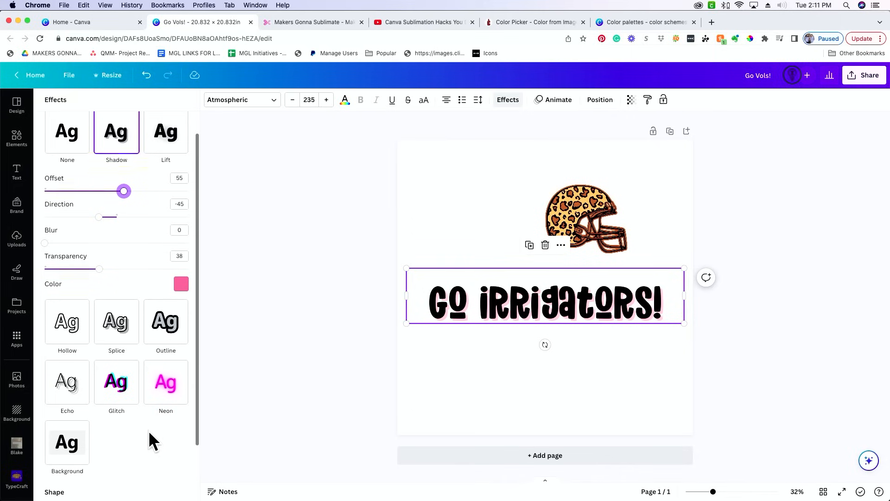
scroll(151, 425, down, 2)
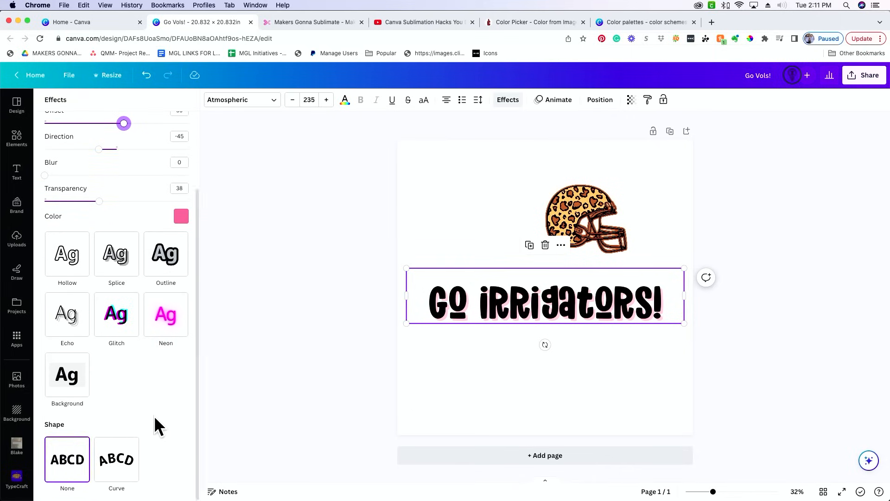
click(126, 470)
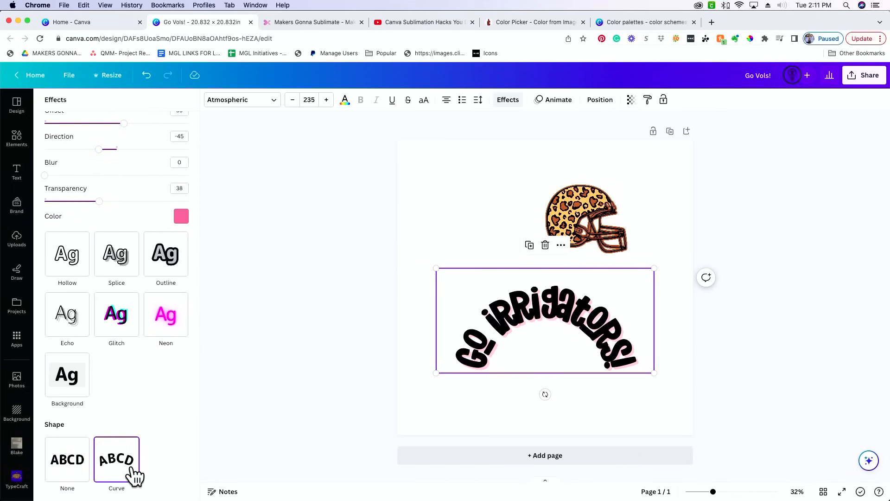
Move the curved text to the upper part of the page and place the helmet underneath its arch
drag(585, 218, 550, 406)
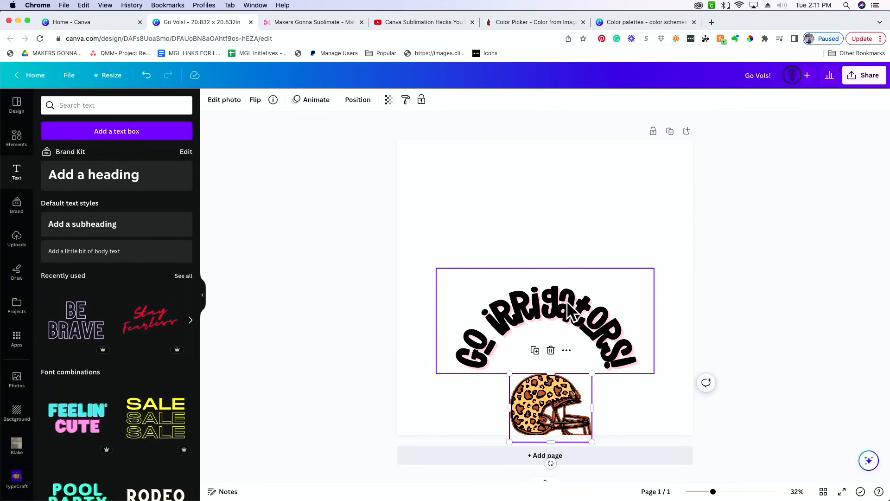
drag(566, 301, 566, 188)
drag(546, 378, 540, 221)
drag(581, 283, 592, 320)
drag(585, 273, 627, 281)
key(super+z)
key(super+z)
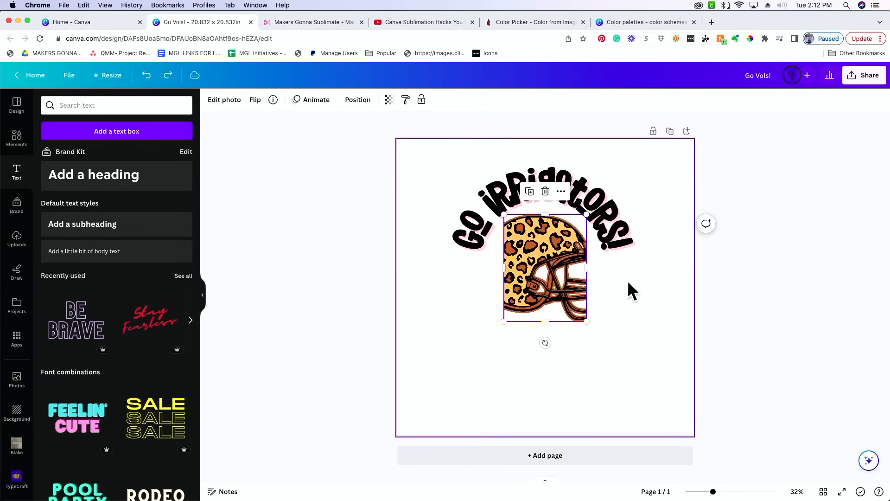
Enlarge the helmet beneath the arch, scale the curved text up to size 331, and center both on the page
drag(588, 284, 554, 270)
drag(723, 183, 343, 380)
drag(485, 295, 533, 299)
click(763, 331)
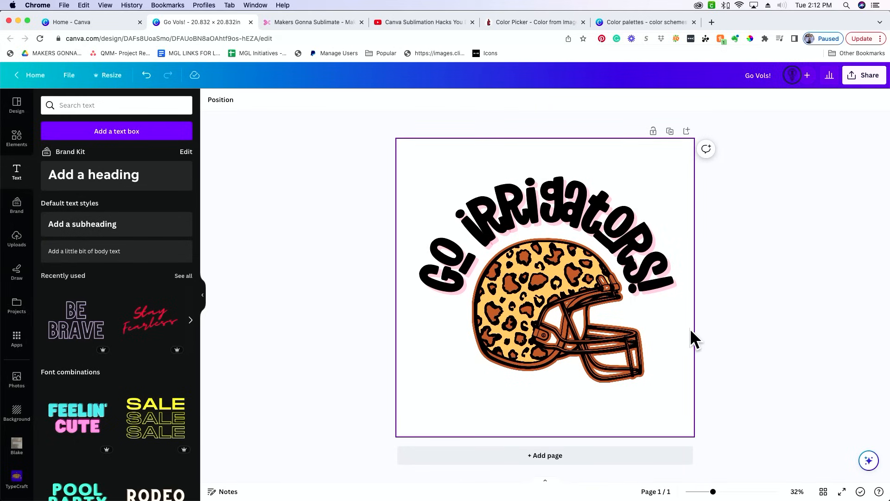
Try different curve amounts on the GO IRRIGATORS! text and leave the curve at 100
click(519, 193)
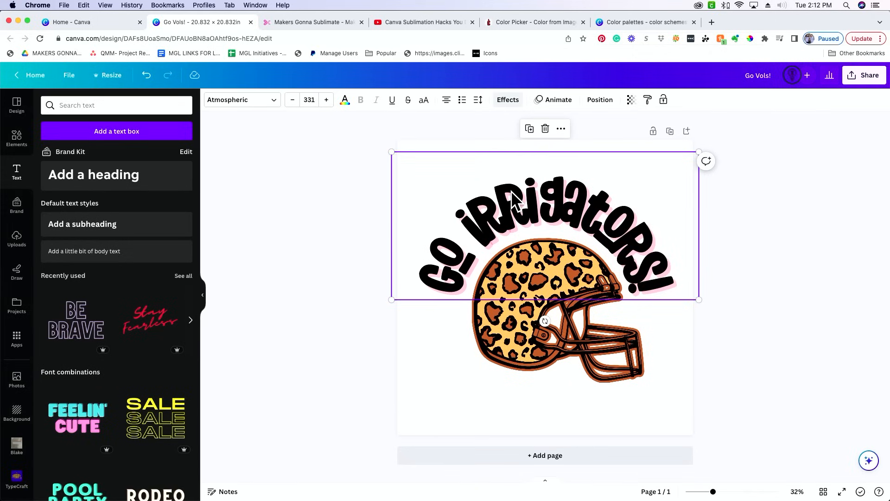
click(513, 100)
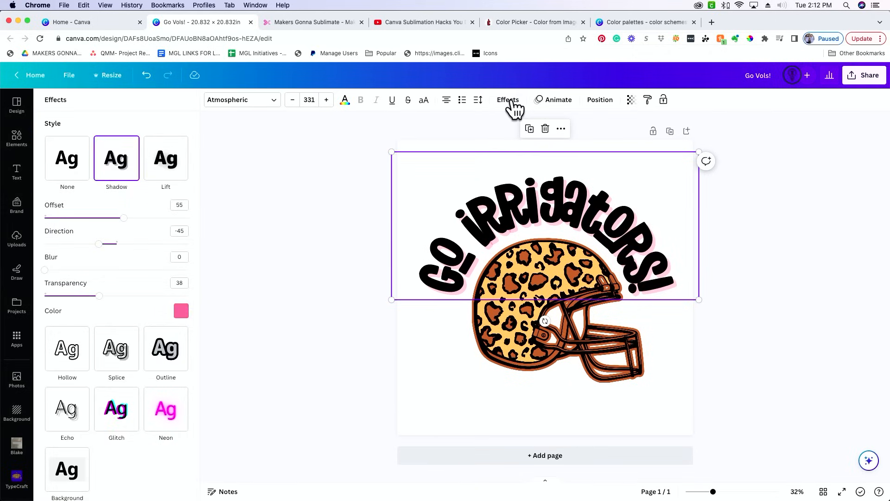
scroll(95, 420, down, 5)
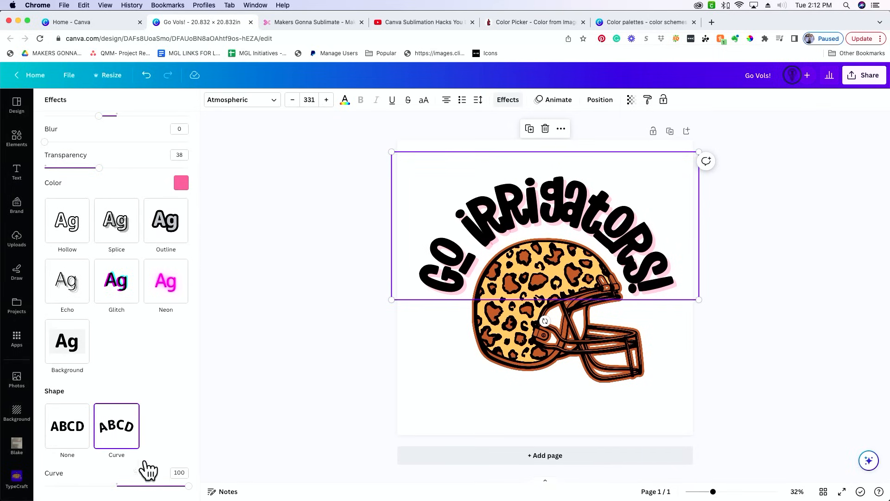
mouse_move(188, 486)
mouse_down()
mouse_move(76, 485)
mouse_move(188, 486)
mouse_up()
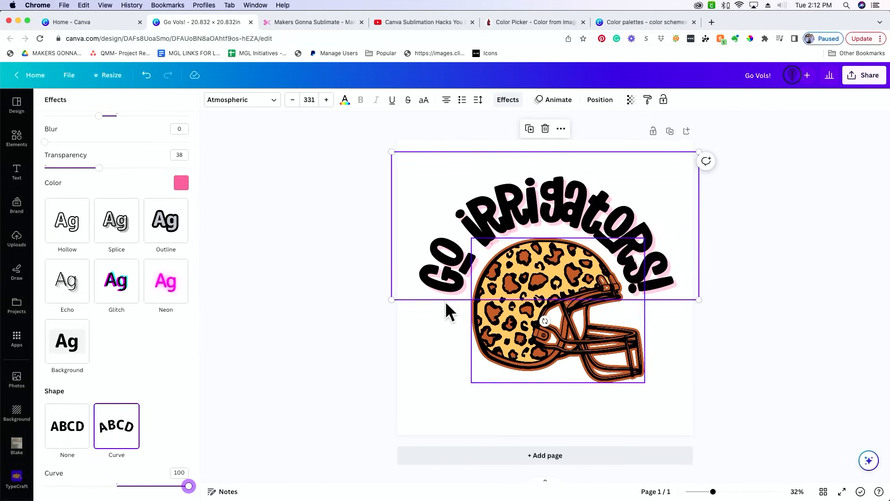
click(258, 317)
click(791, 294)
drag(637, 233, 633, 233)
click(758, 253)
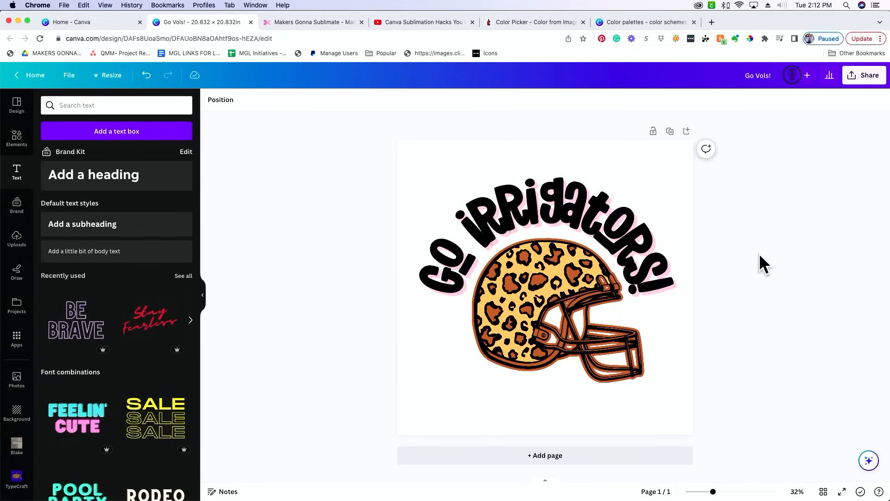
click(555, 347)
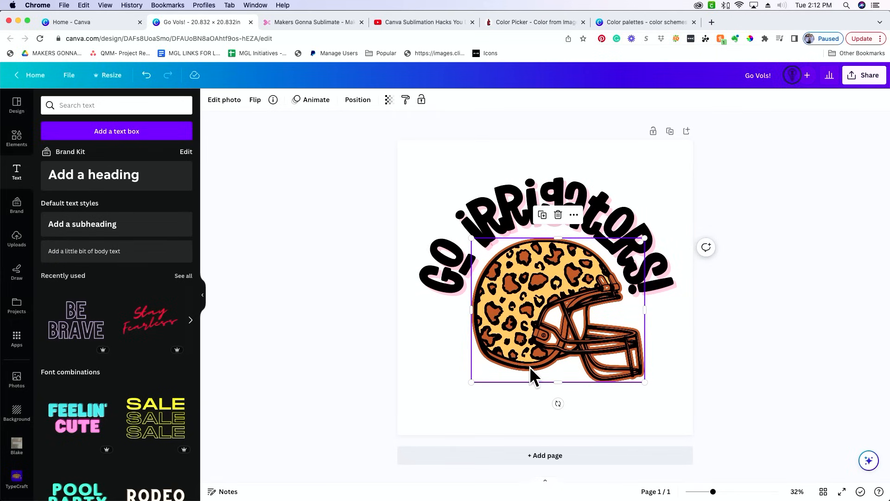
click(736, 396)
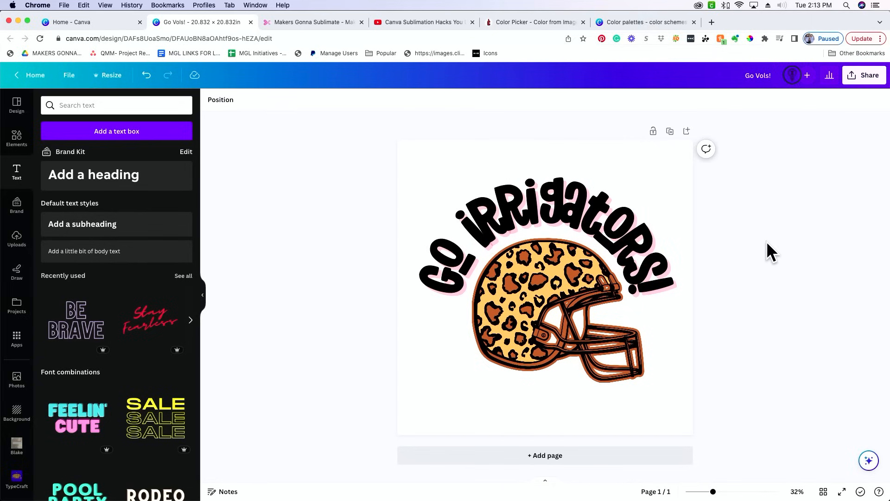
drag(801, 220, 524, 340)
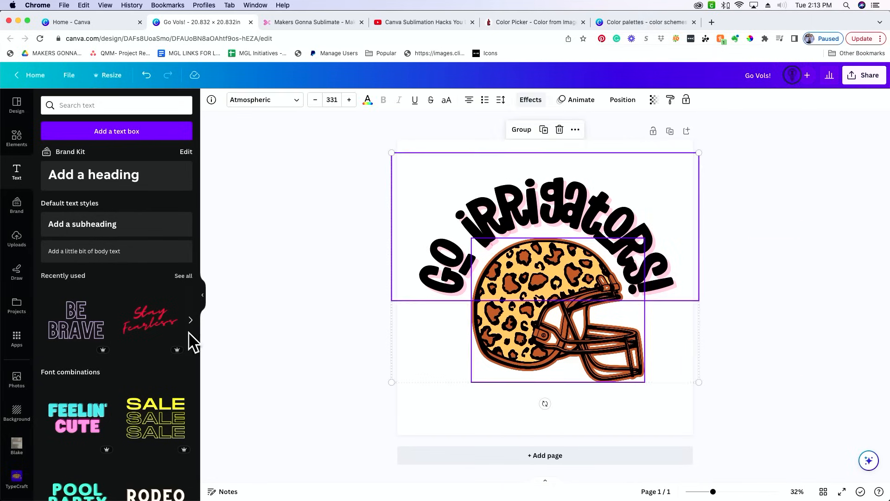
click(269, 330)
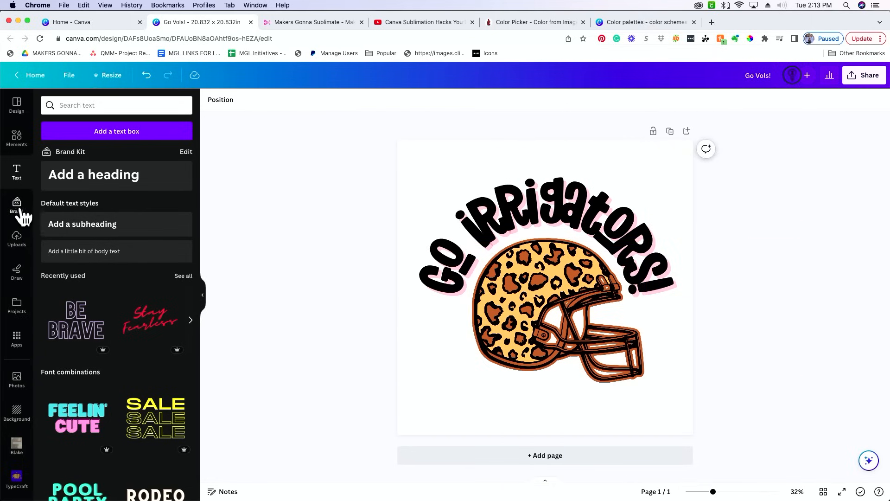
Search the elements for grids and add the three-cell grid with one tall cell beside two stacked cells to the page
click(17, 139)
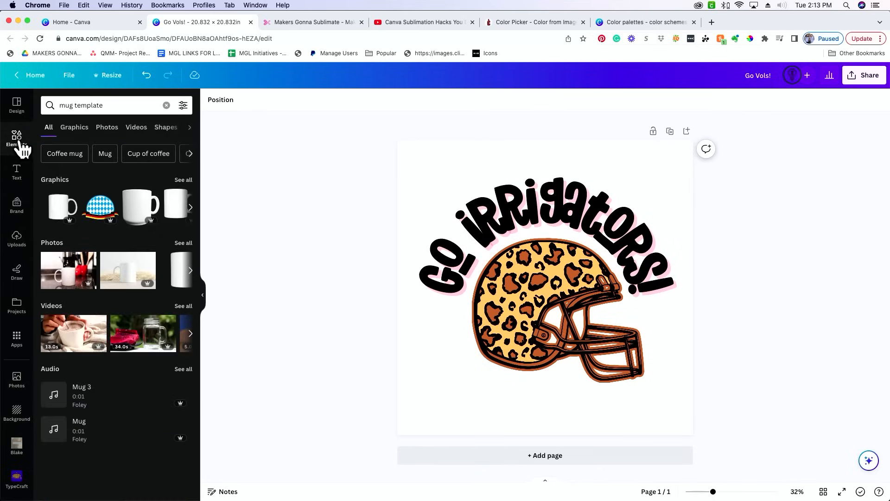
click(166, 106)
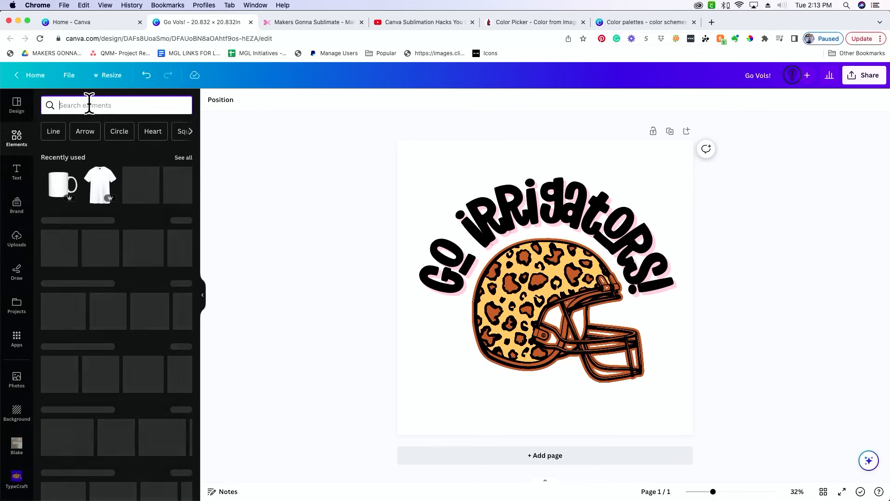
text(grids)
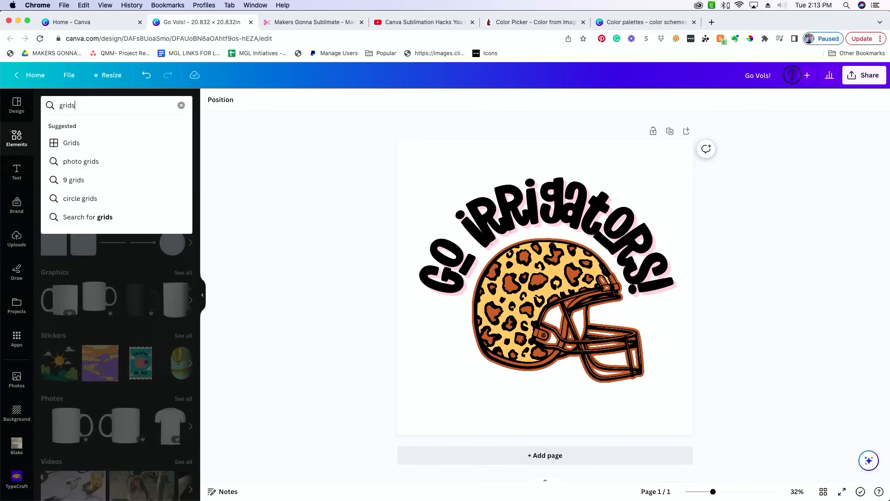
key(Return)
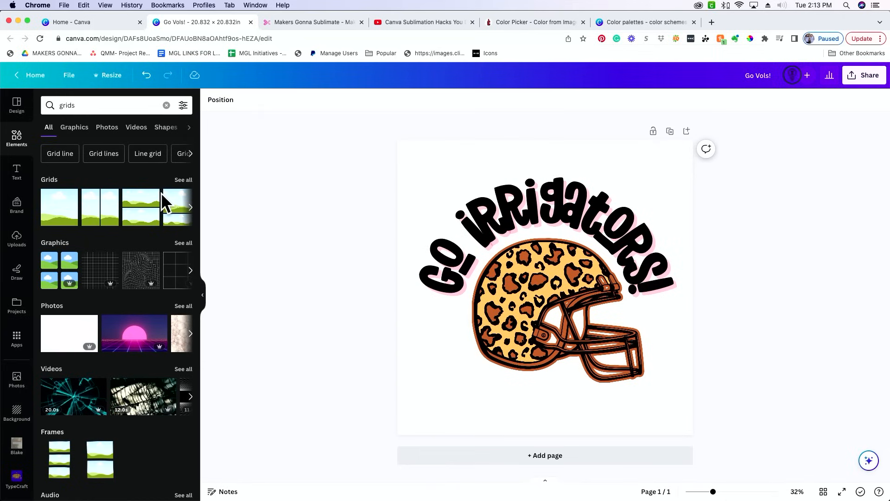
click(182, 181)
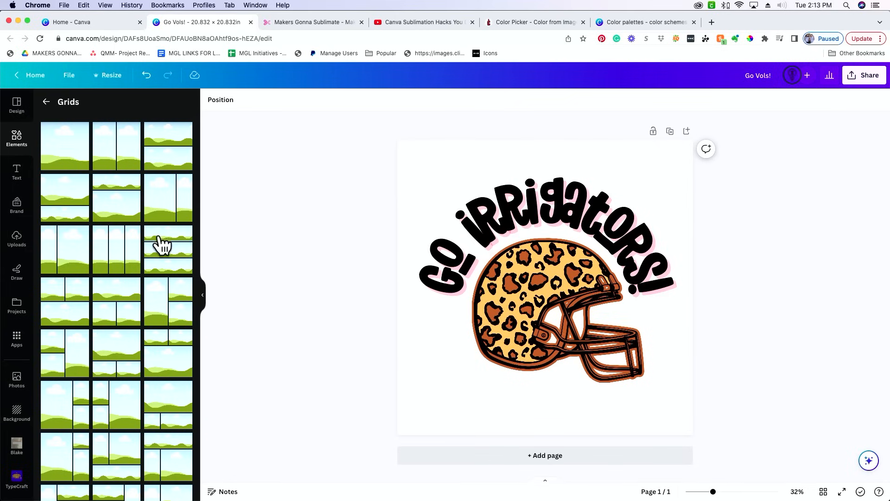
drag(167, 290, 419, 324)
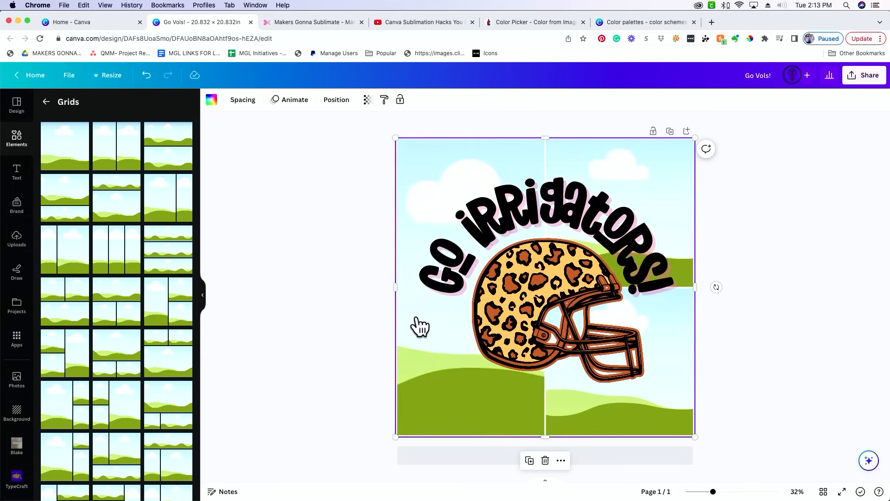
Delete the GO IRRIGATORS! text and the leopard helmet lying on top of the grid
click(518, 300)
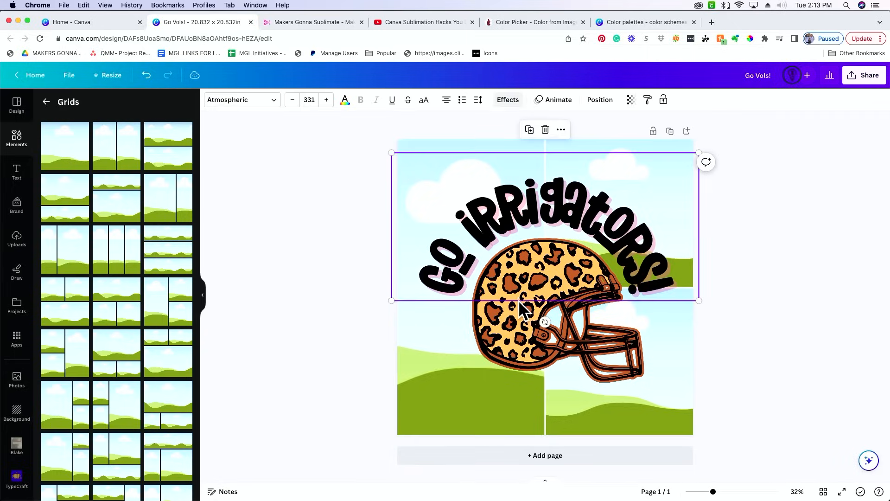
key(Delete)
click(518, 298)
key(Delete)
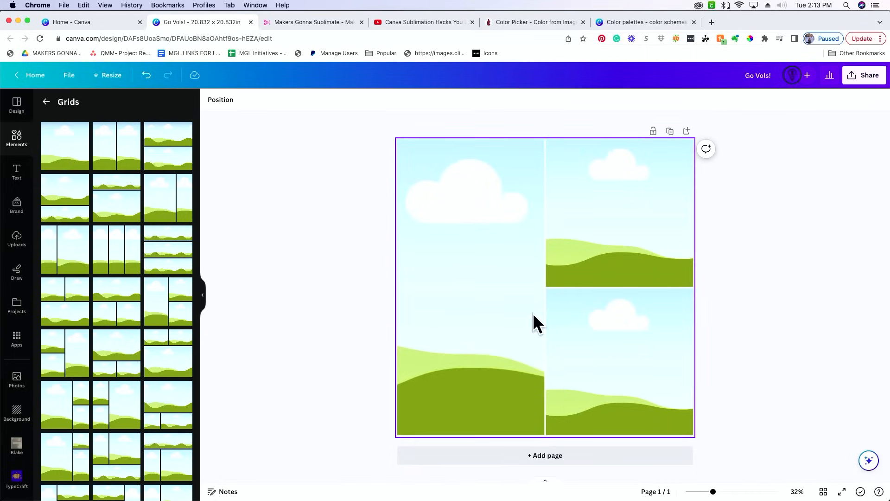
click(477, 288)
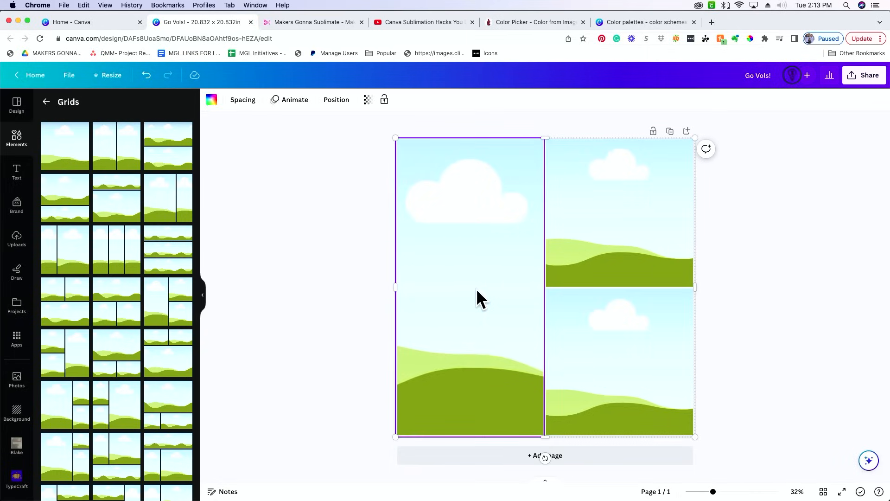
click(807, 221)
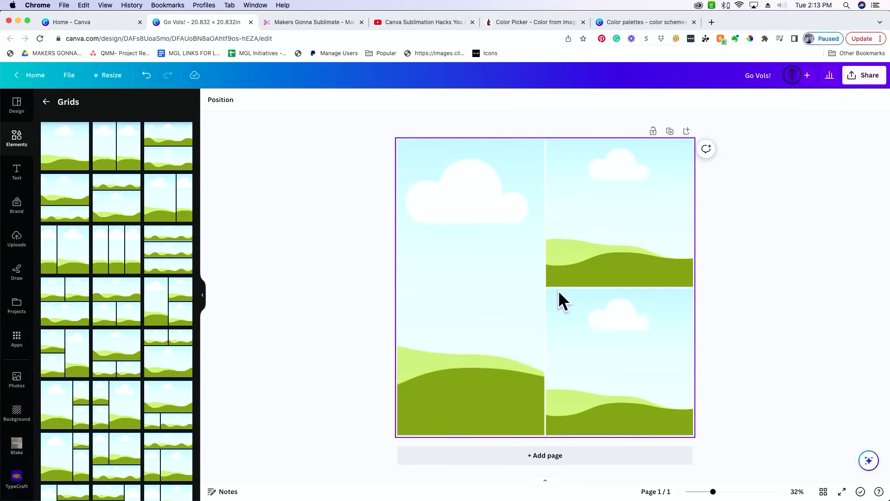
click(677, 424)
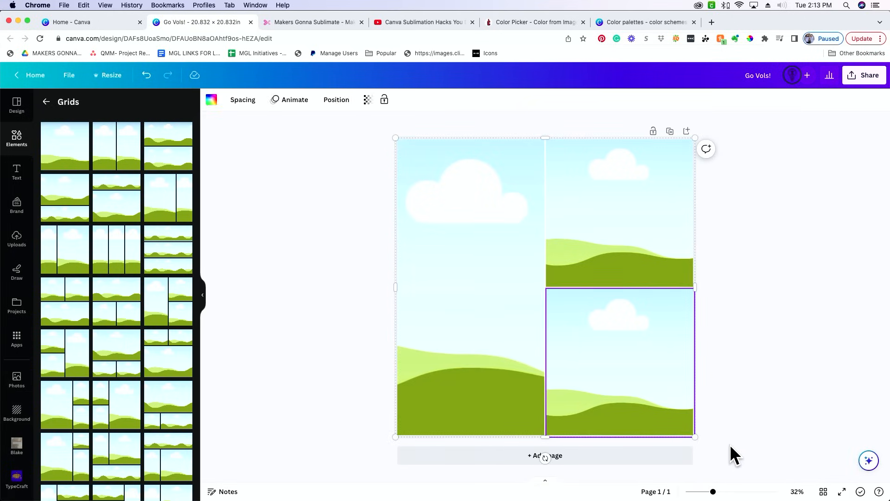
click(729, 445)
Resize and move the three-cell grid so it forms a small, wide rectangle in the page's upper-left area
click(690, 141)
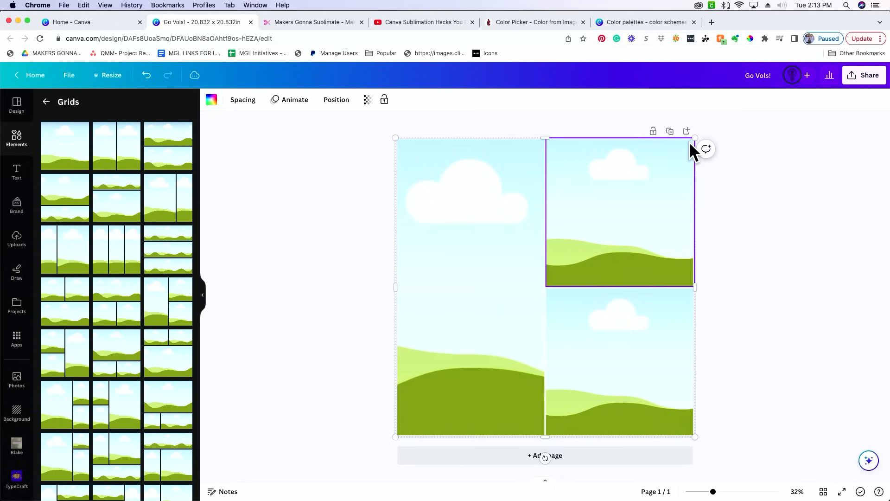
drag(395, 138, 499, 254)
drag(555, 320, 504, 275)
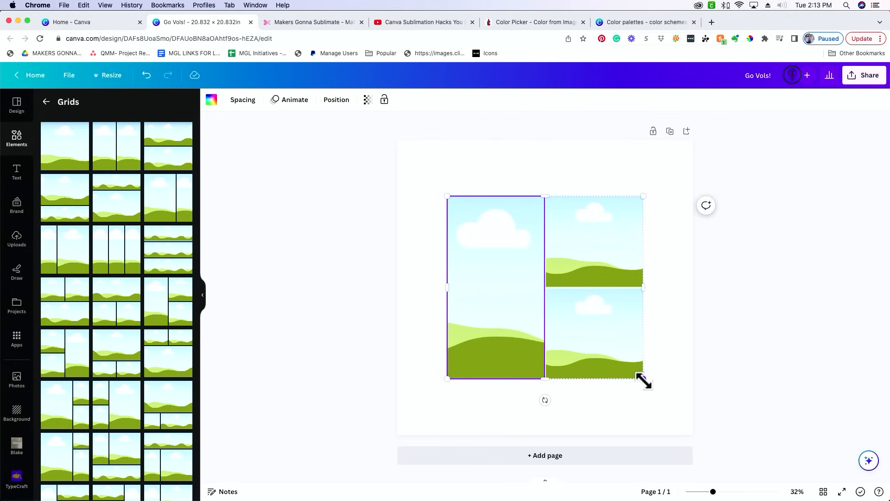
drag(643, 381, 604, 360)
drag(652, 399, 662, 260)
drag(663, 261, 521, 252)
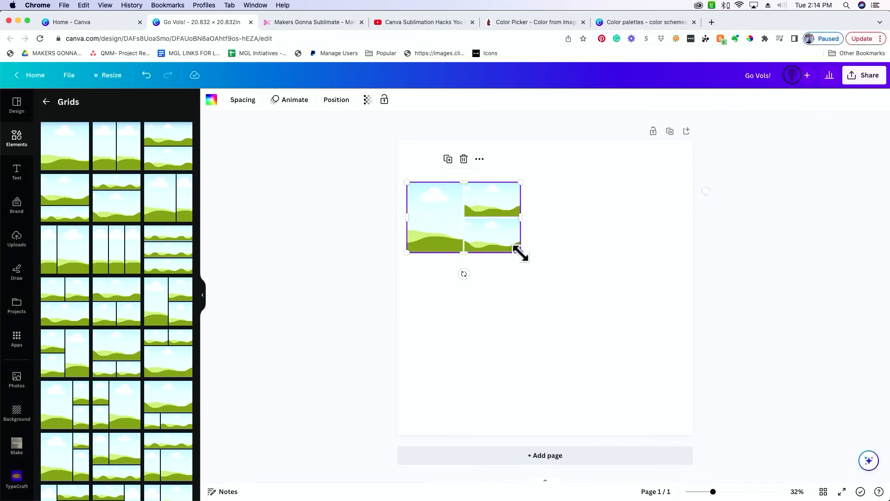
Fill the grid's tall cell with the uploaded photo of the woman holding a green cutting mat
click(739, 491)
scroll(427, 351, left, 3)
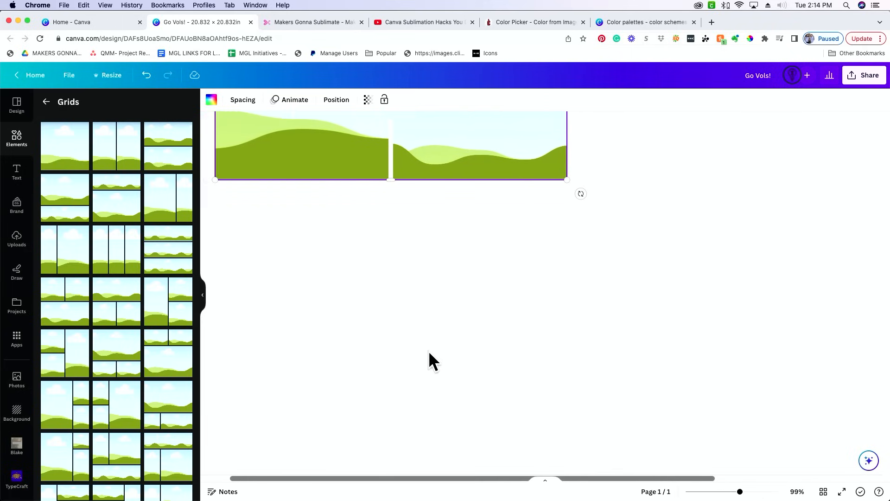
scroll(548, 253, up, 3)
scroll(548, 252, up, 2)
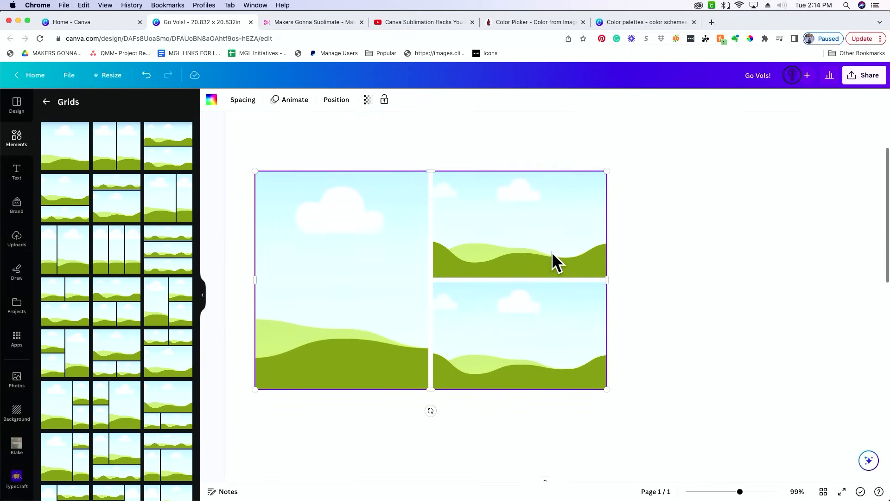
click(580, 120)
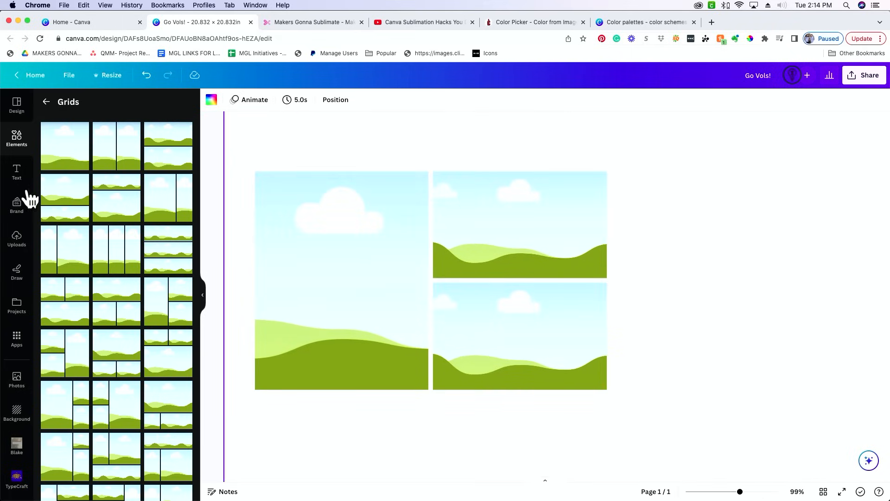
click(17, 239)
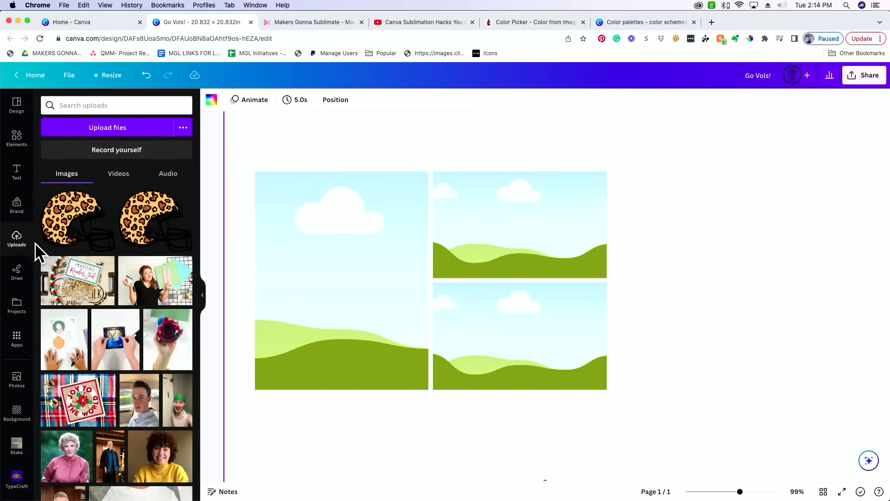
drag(153, 283, 301, 268)
Fill the two stacked grid cells with uploaded photos, the smiling man in the upper and the pointing woman in the lower
scroll(84, 419, down, 10)
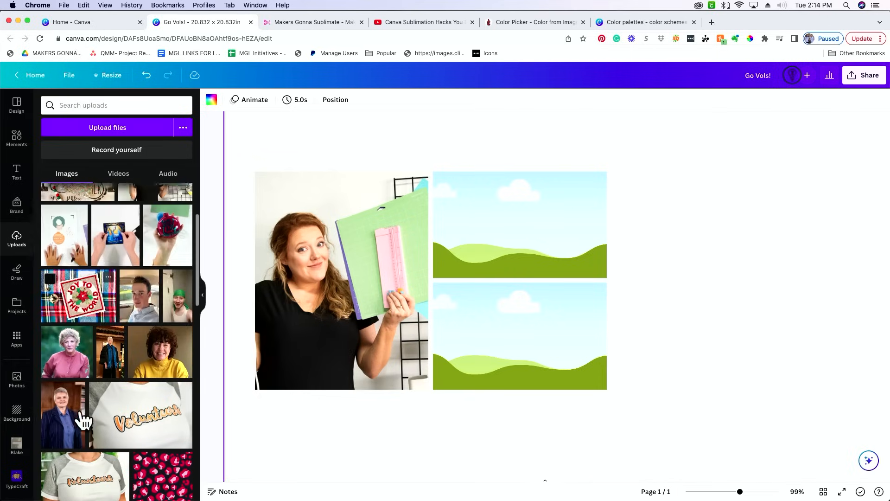
drag(167, 397, 469, 245)
scroll(158, 452, down, 1)
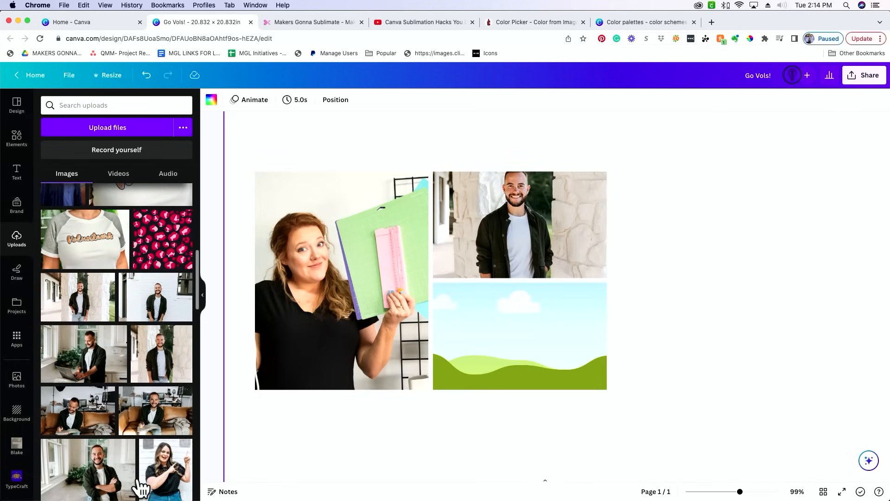
drag(173, 470, 508, 382)
Shift the man's photo down inside its grid cell so his whole head is within the frame
double_click(506, 338)
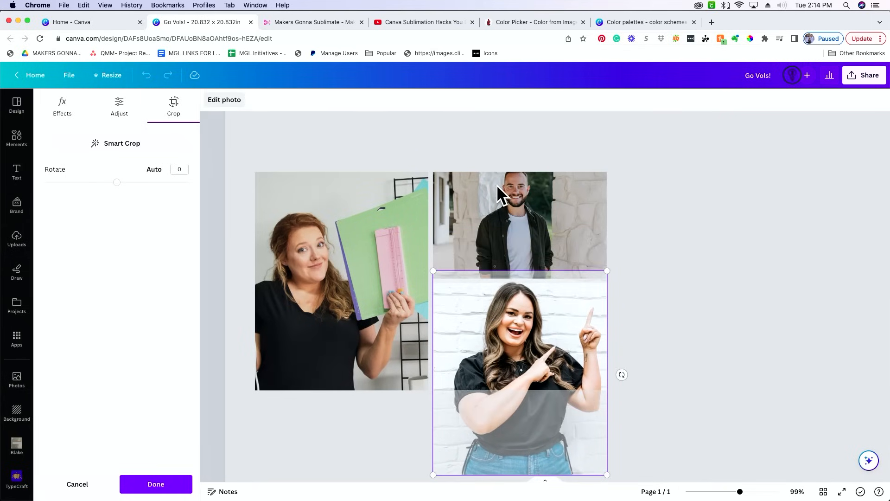
double_click(500, 187)
drag(501, 192, 501, 202)
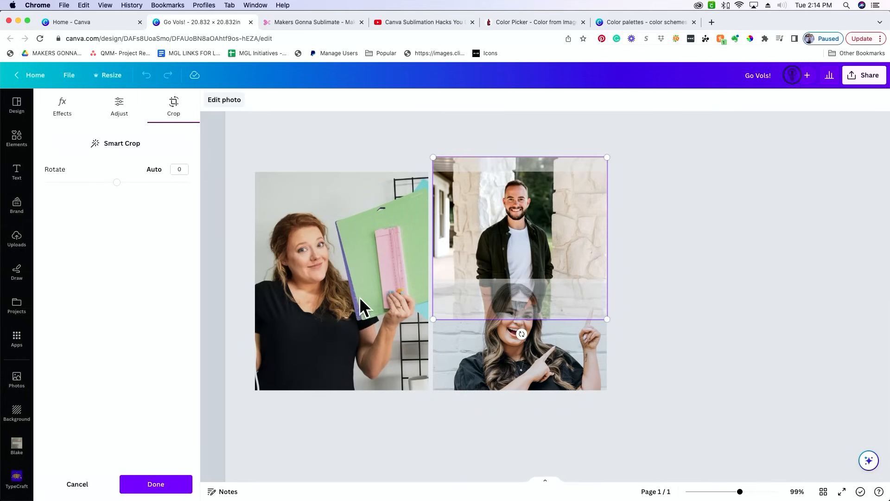
click(360, 301)
double_click(360, 302)
click(418, 414)
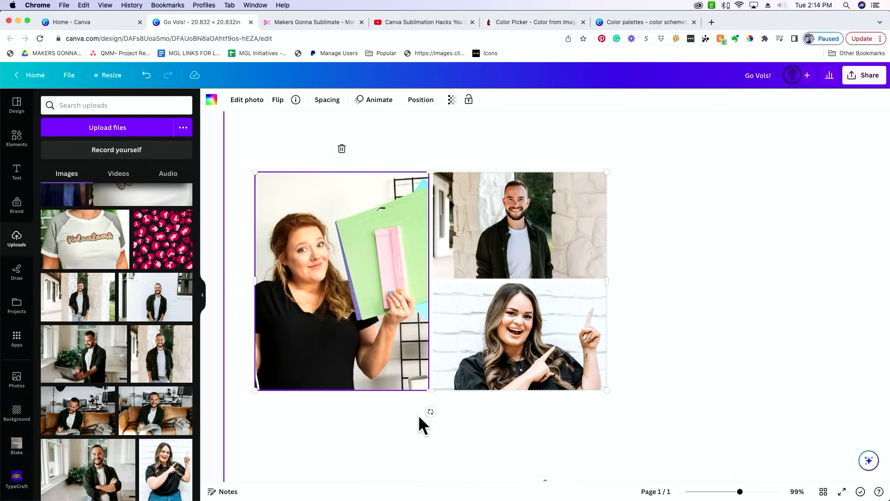
Add a text box reading "hello" to the page and enlarge it to font size 240
drag(740, 491, 704, 492)
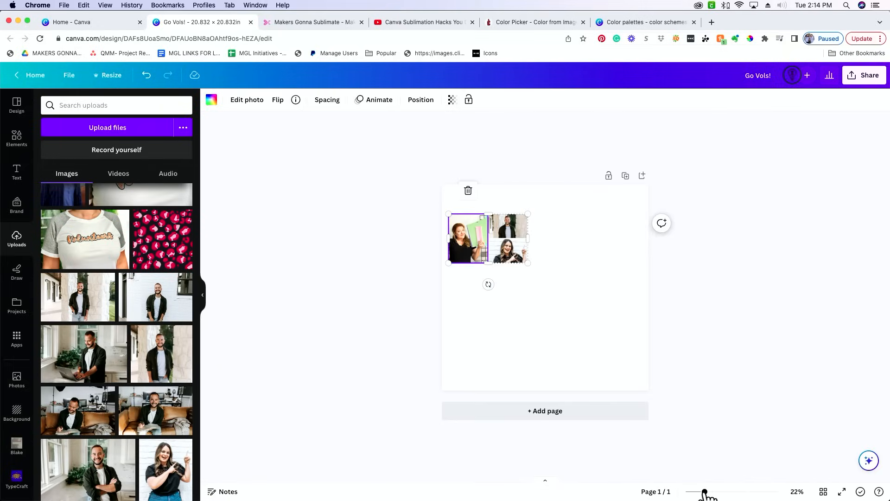
click(614, 441)
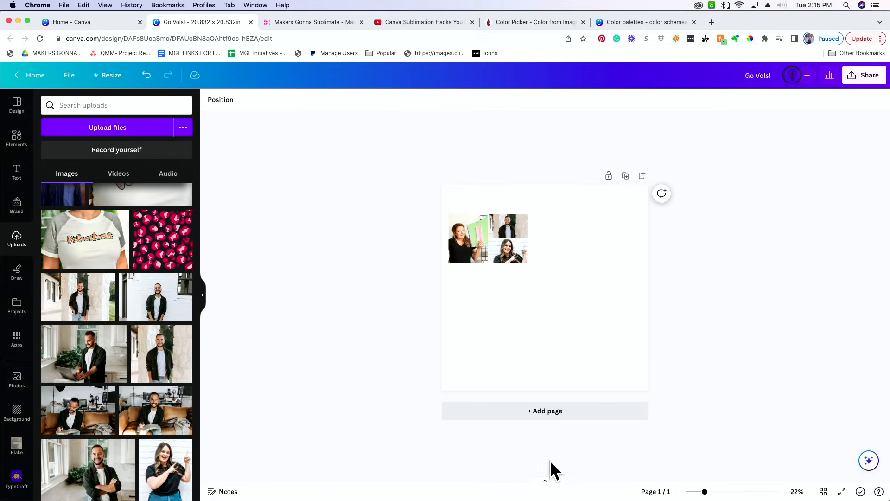
click(17, 171)
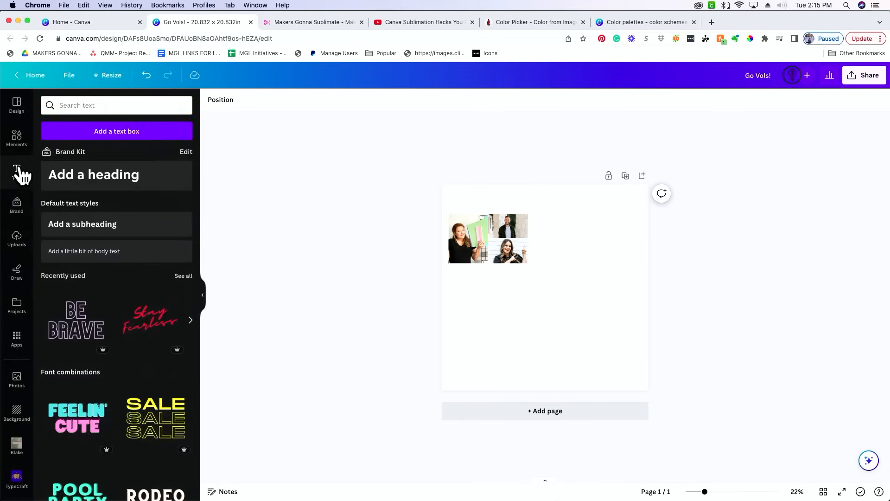
click(107, 132)
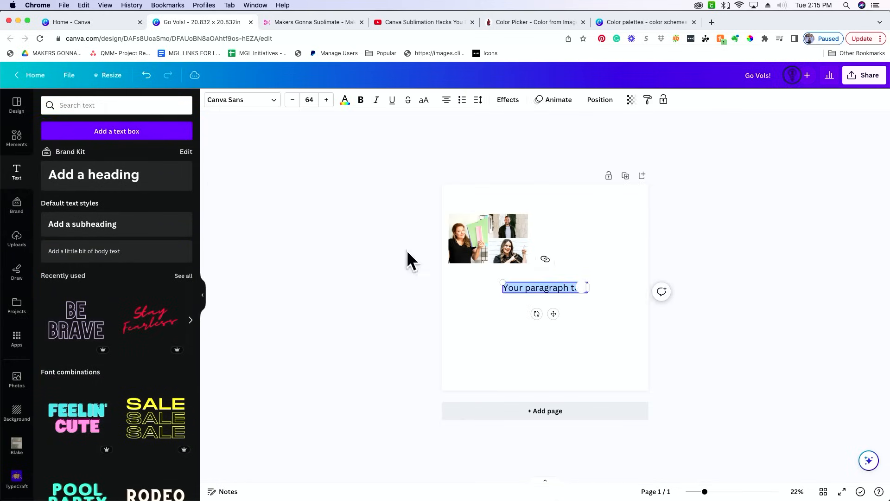
text(hello)
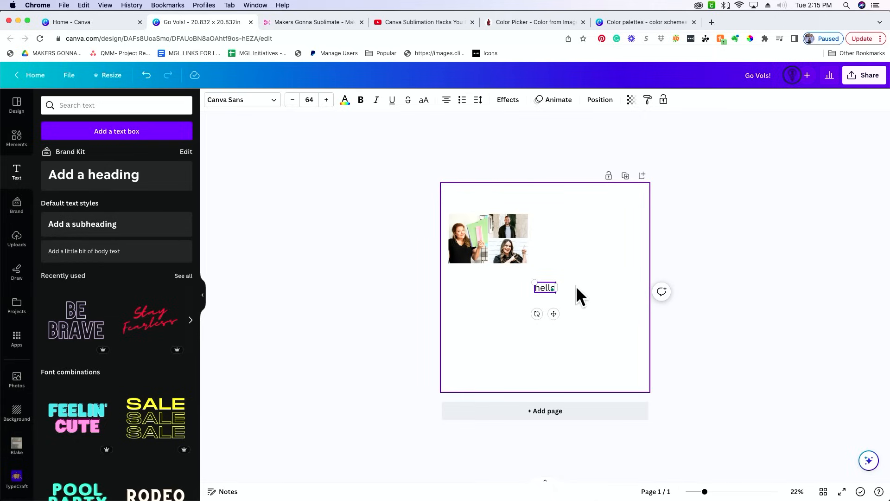
drag(535, 283, 477, 254)
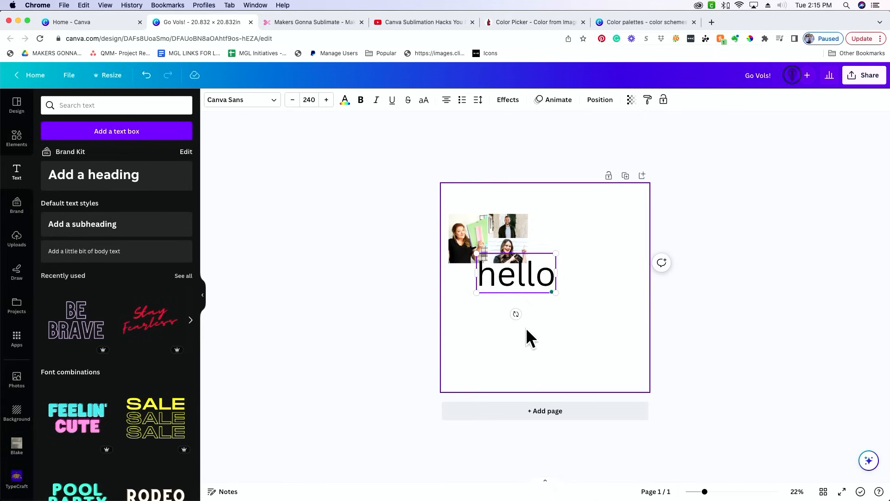
Place a copy of the "hello" text beside the original, change it to "there" and leave a word gap between them
drag(533, 292, 576, 303)
click(477, 264)
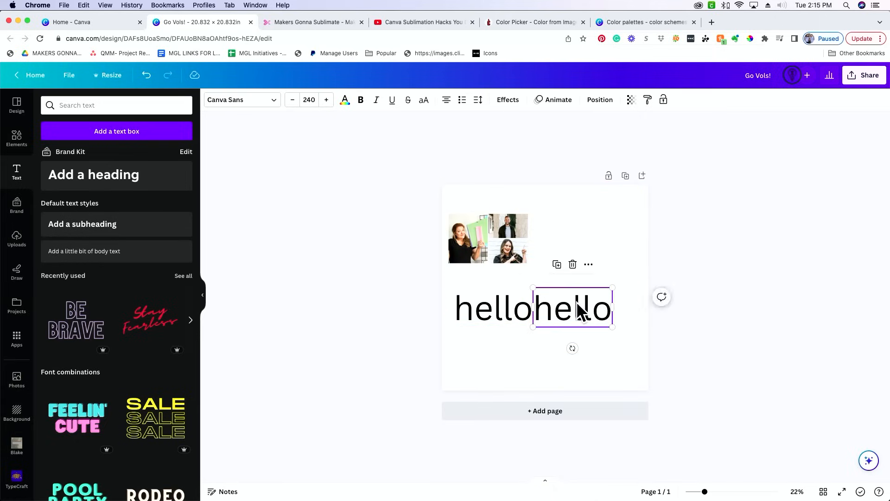
double_click(578, 307)
text(there)
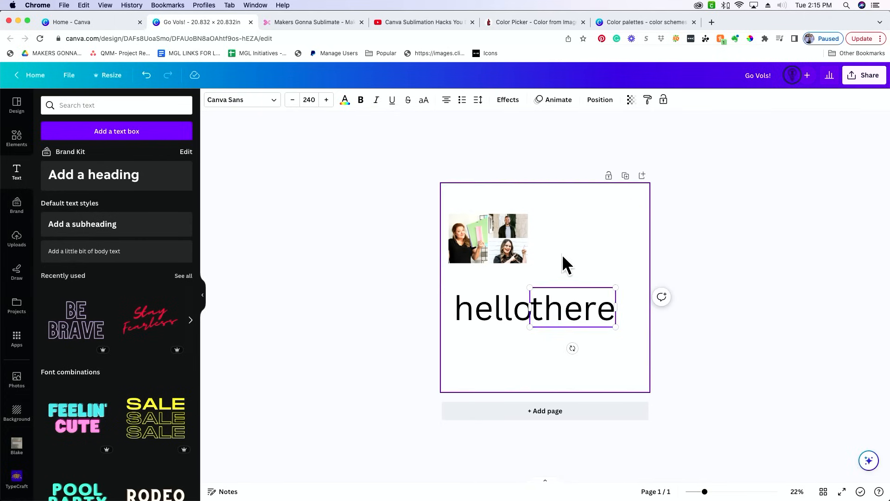
click(776, 371)
drag(585, 314, 597, 314)
Apply the Curve shape effect to the "hello" text
click(510, 311)
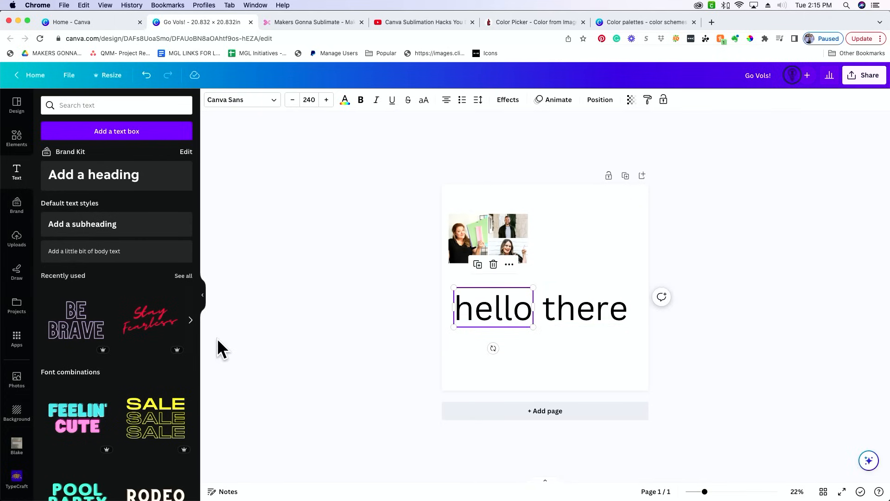
click(509, 100)
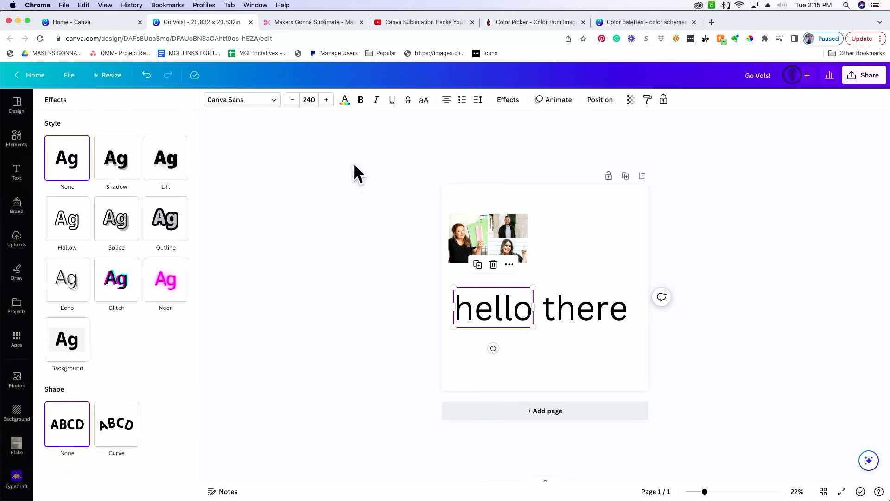
click(118, 432)
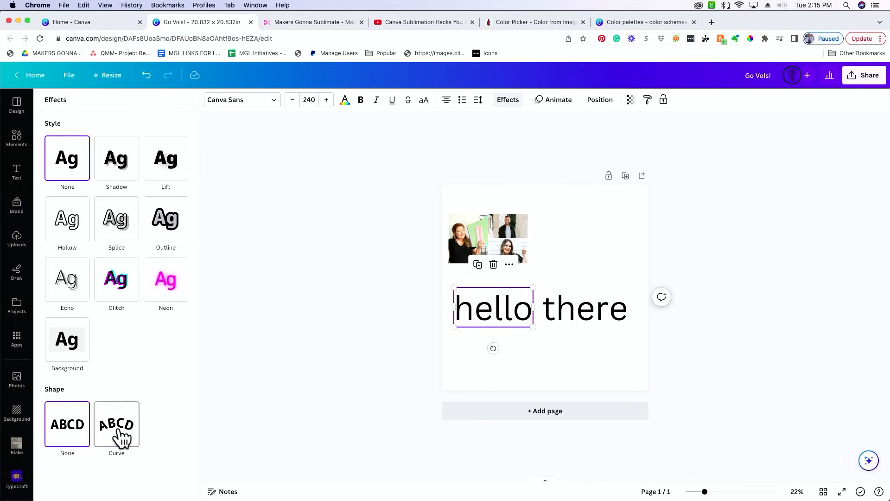
Apply the Curve shape effect to the "there" text with a curve of -100
click(592, 307)
click(508, 102)
click(508, 101)
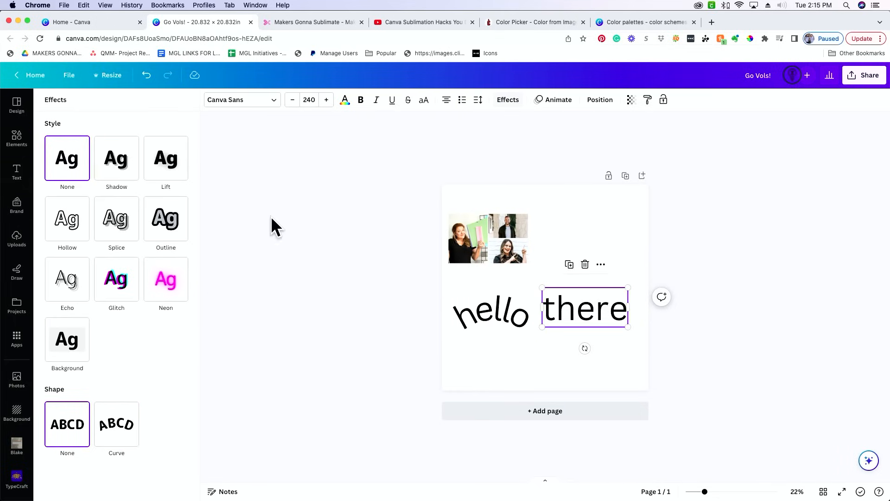
click(126, 432)
drag(185, 484, 44, 483)
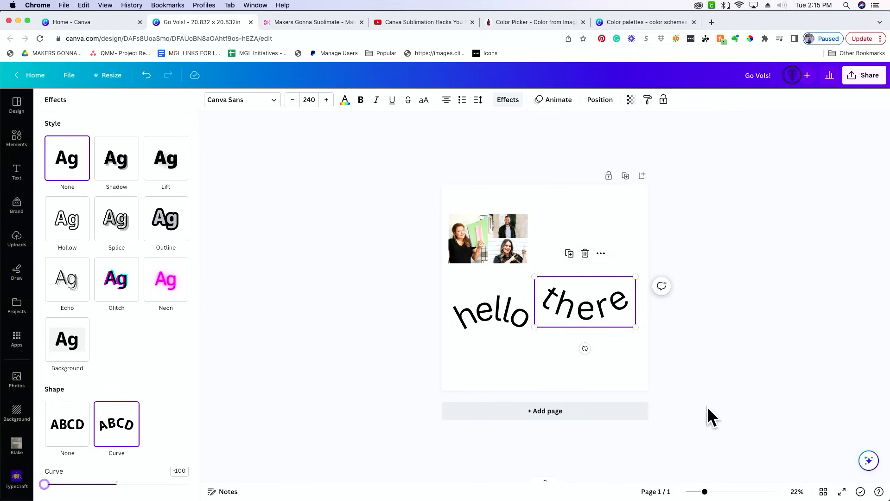
Position the curved "there" text slightly lower beside "hello" so the two words form a continuous wave
click(594, 294)
drag(595, 295, 603, 342)
click(700, 357)
click(708, 362)
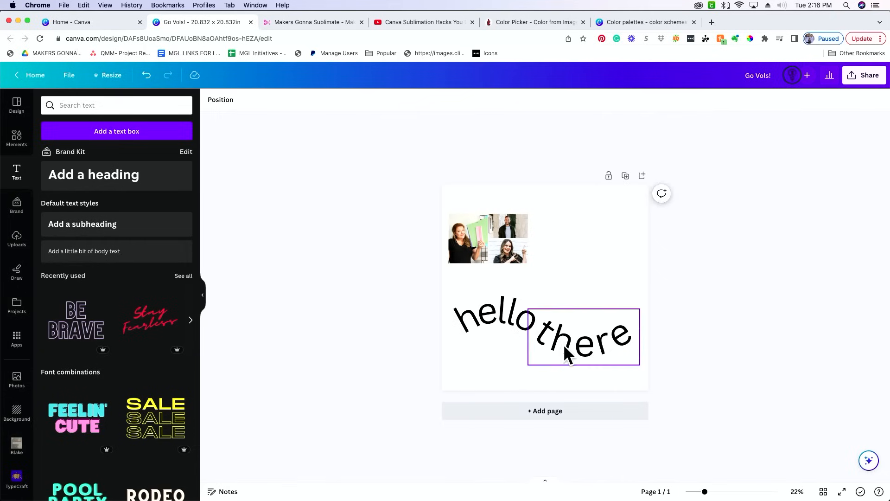
click(563, 344)
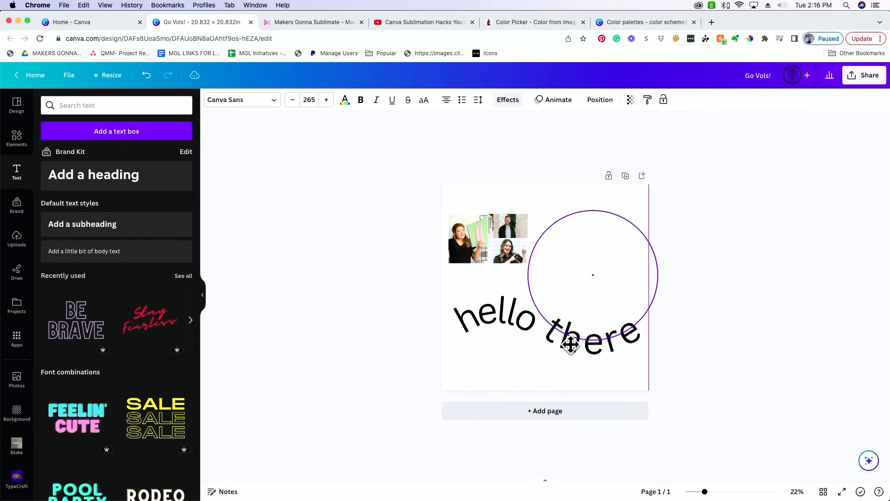
click(723, 336)
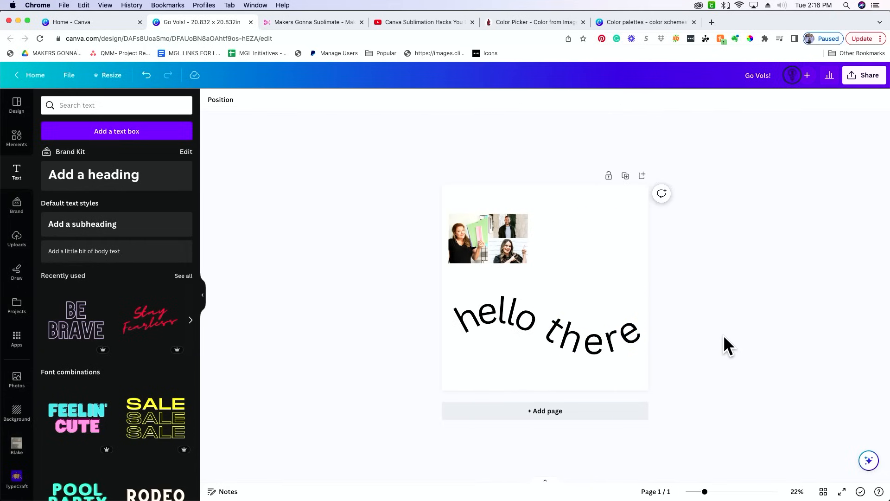
mouse_move(331, 493)
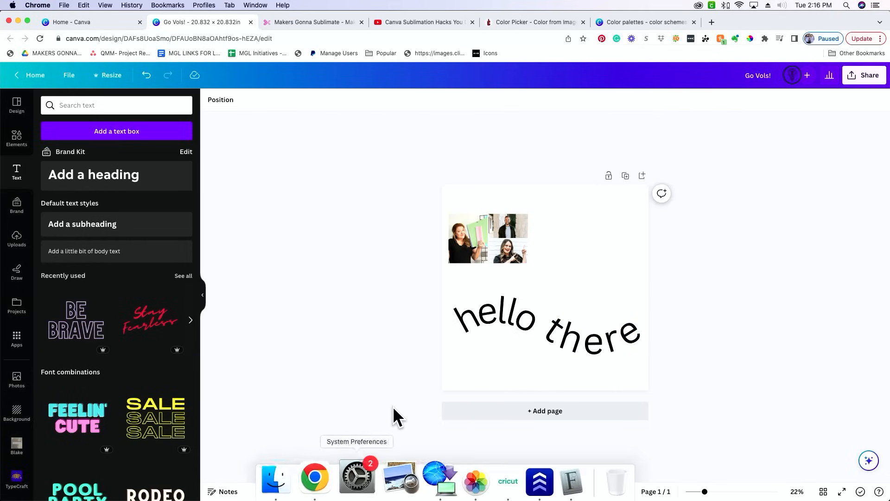
click(505, 250)
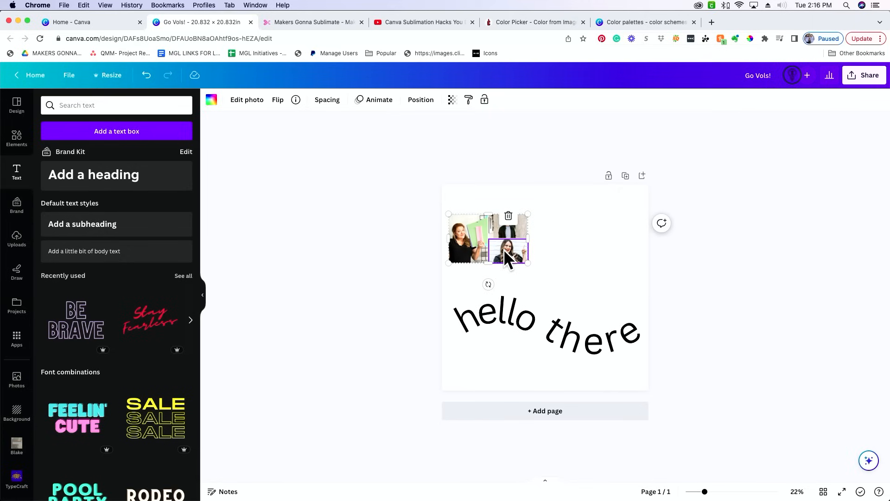
click(232, 102)
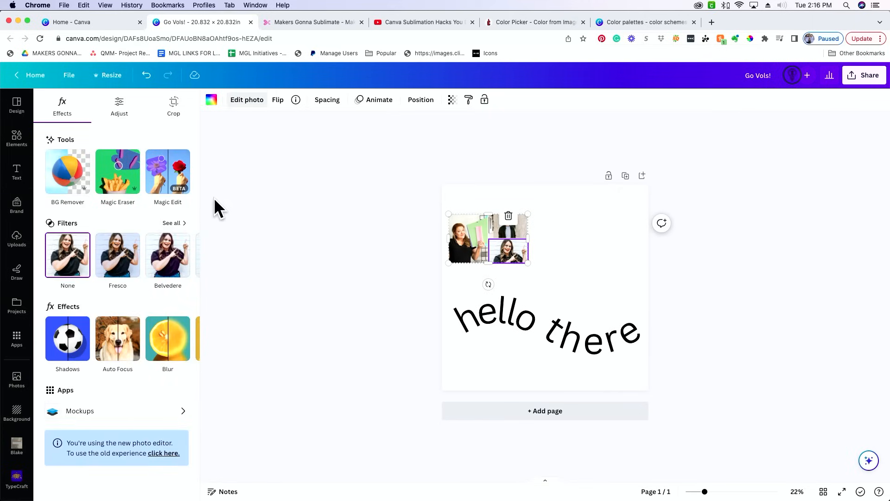
click(171, 114)
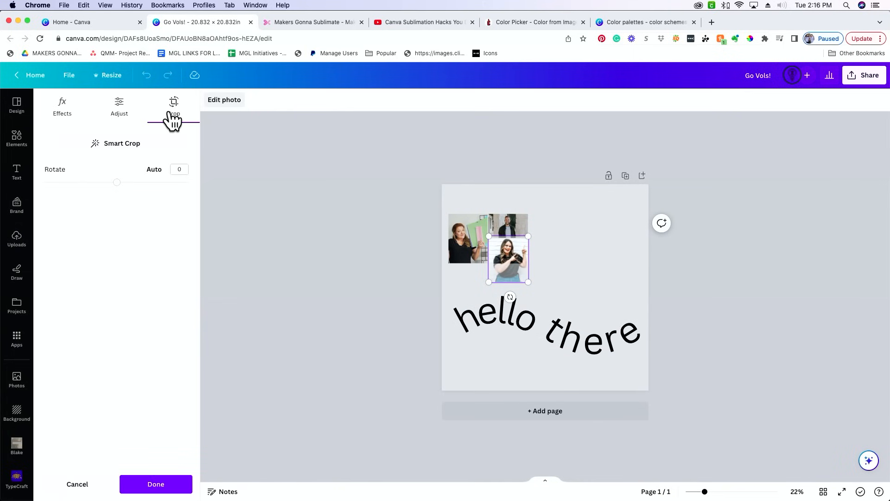
click(74, 484)
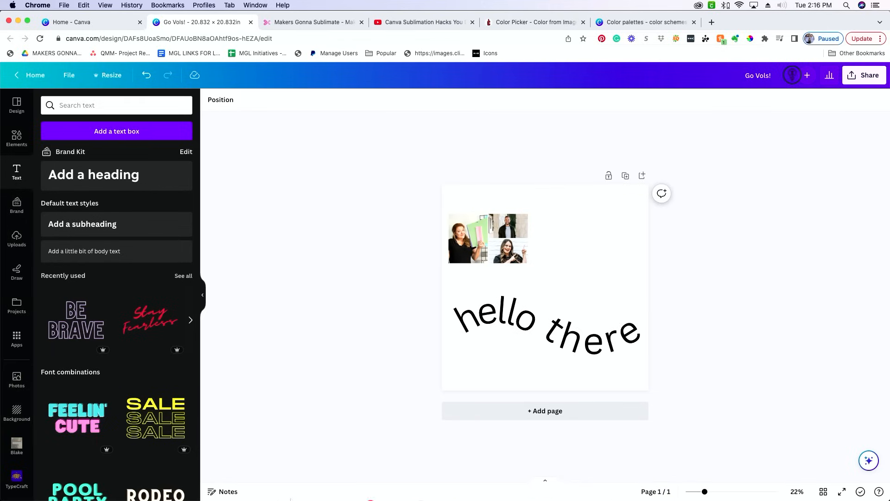
Switch to Finder, look through the Recents and Downloads folders for files, and return to the Canva design
click(302, 484)
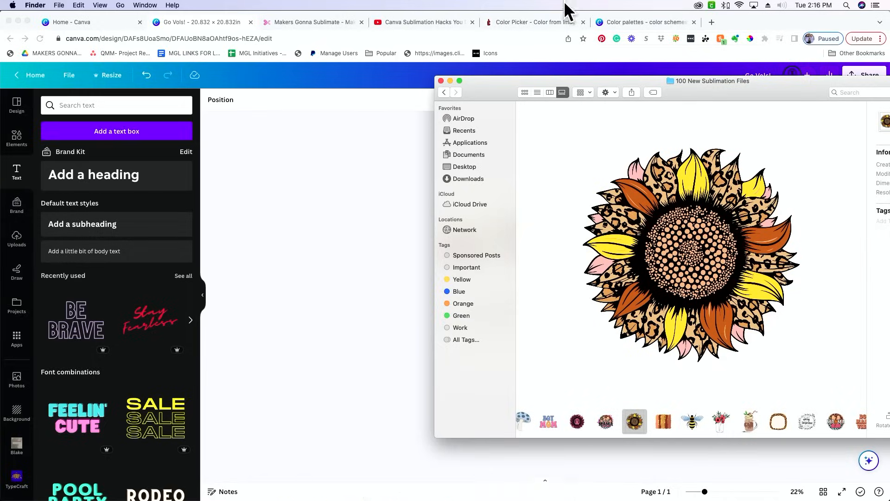
click(469, 130)
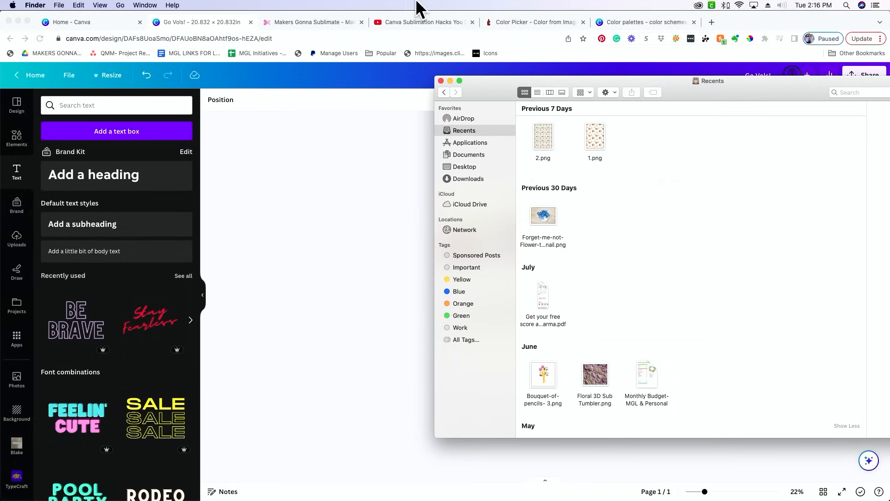
click(464, 178)
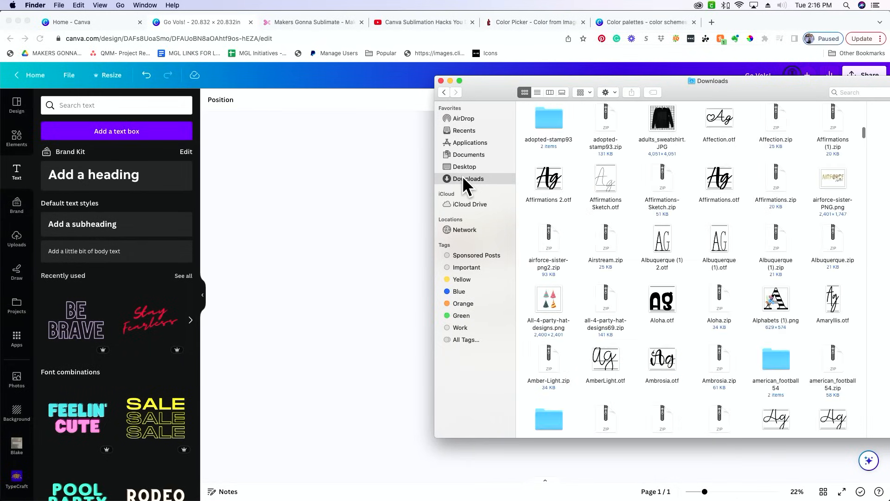
scroll(717, 305, down, 5)
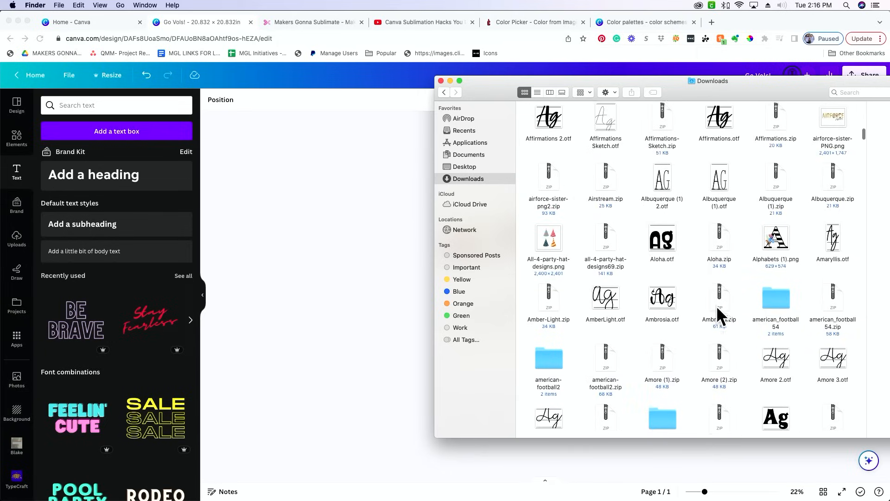
click(341, 262)
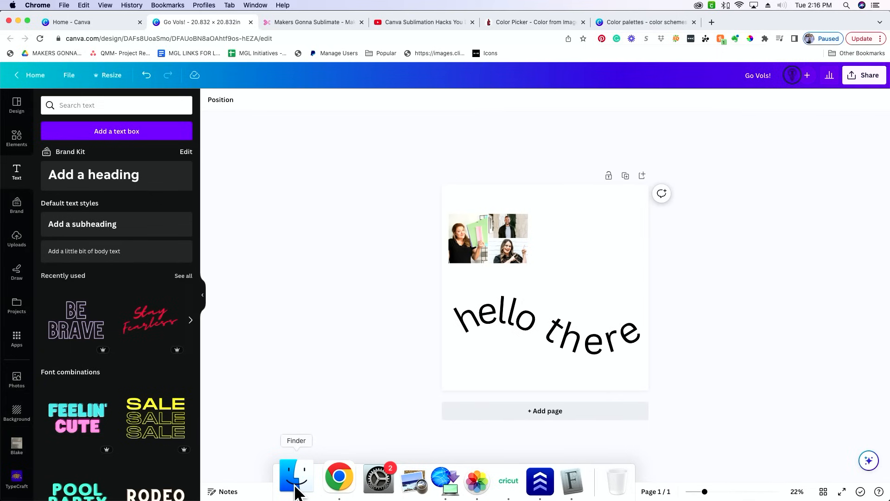
Search for "go vols" in Finder, open Go Vols!.pdf in Preview to look at it, and return to the Canva design
click(295, 482)
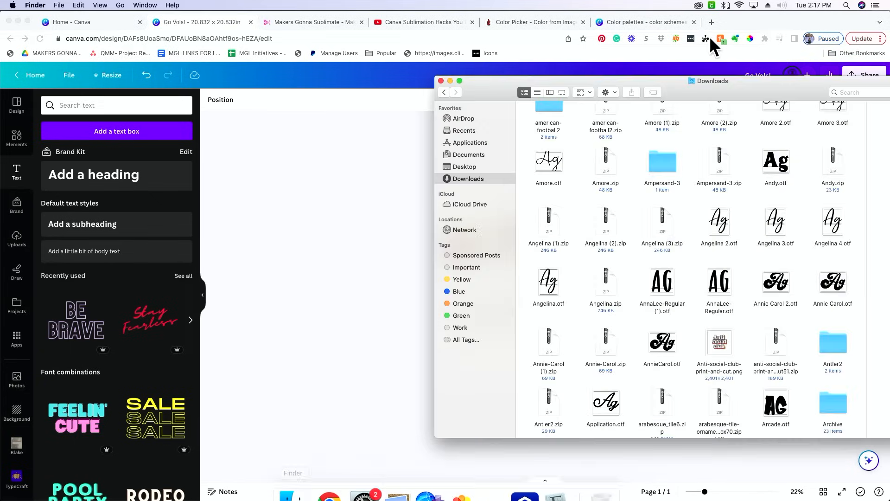
click(860, 92)
text(go vols)
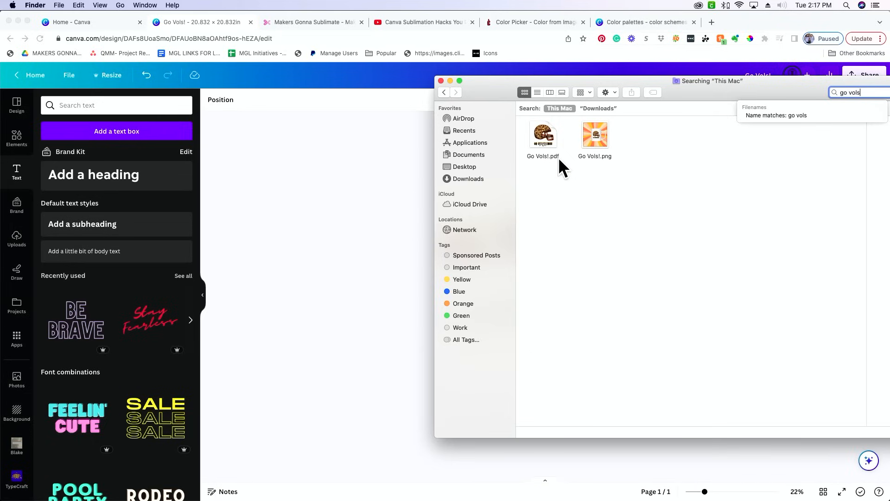
double_click(548, 139)
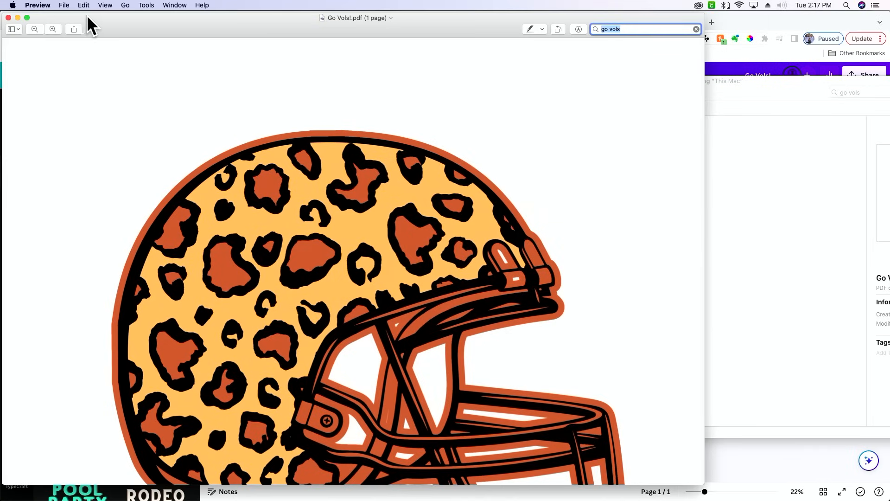
click(100, 5)
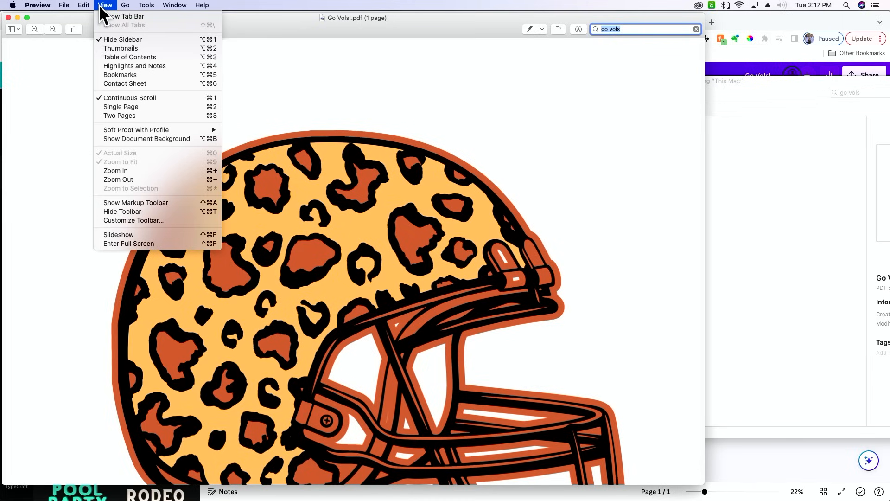
mouse_move(87, 7)
click(753, 326)
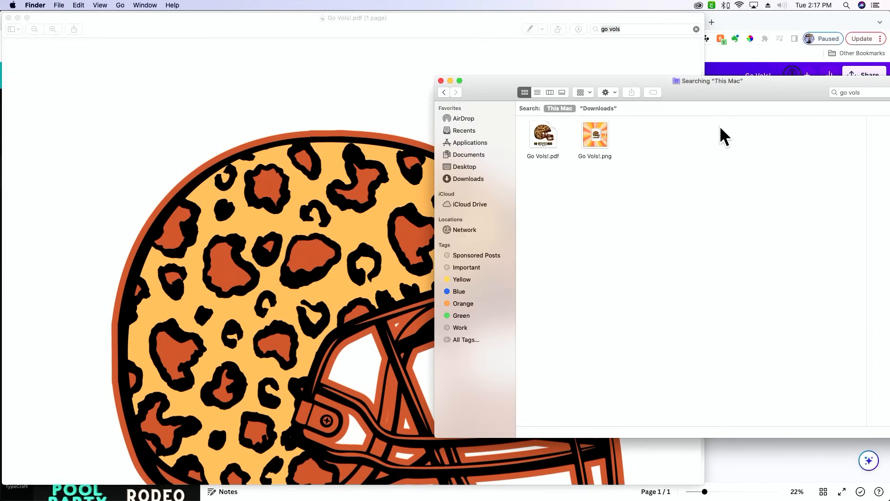
click(738, 21)
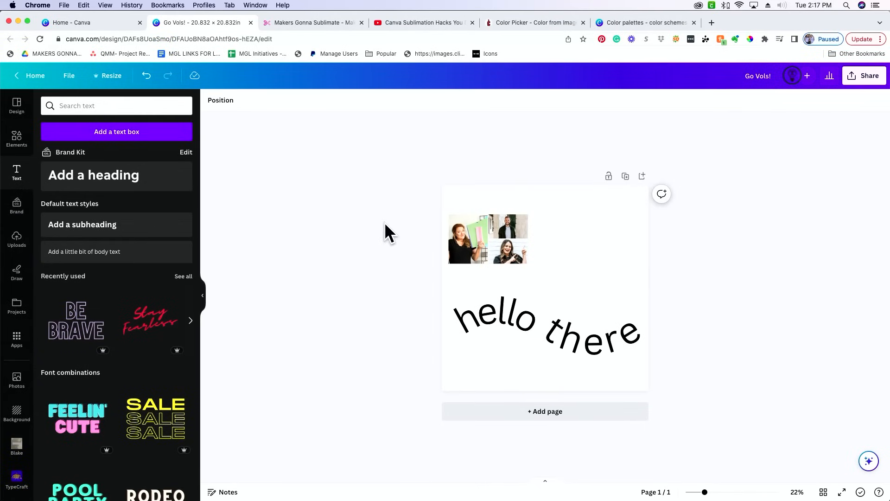
Flip the large photo of the woman holding the green paper horizontally within the photo grid
click(512, 239)
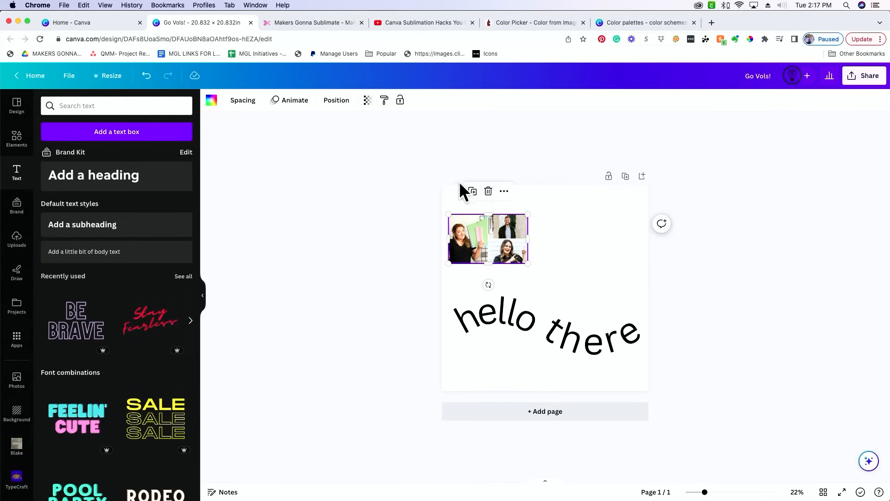
click(336, 101)
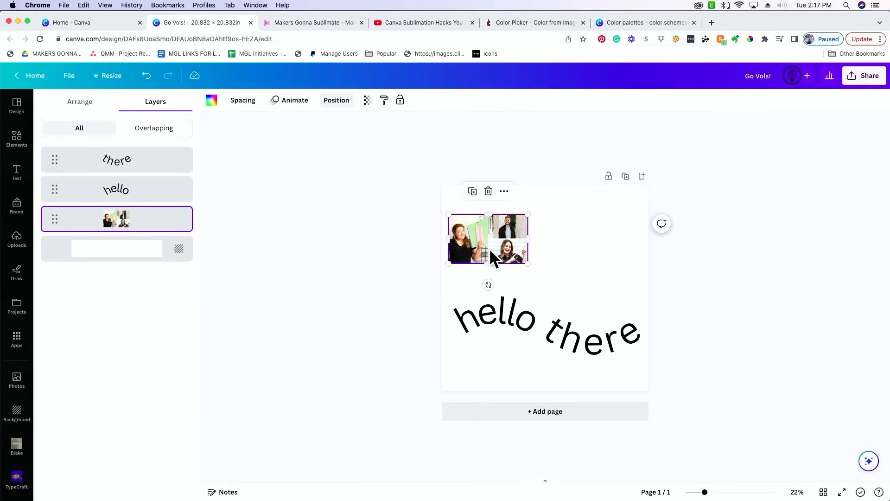
click(505, 253)
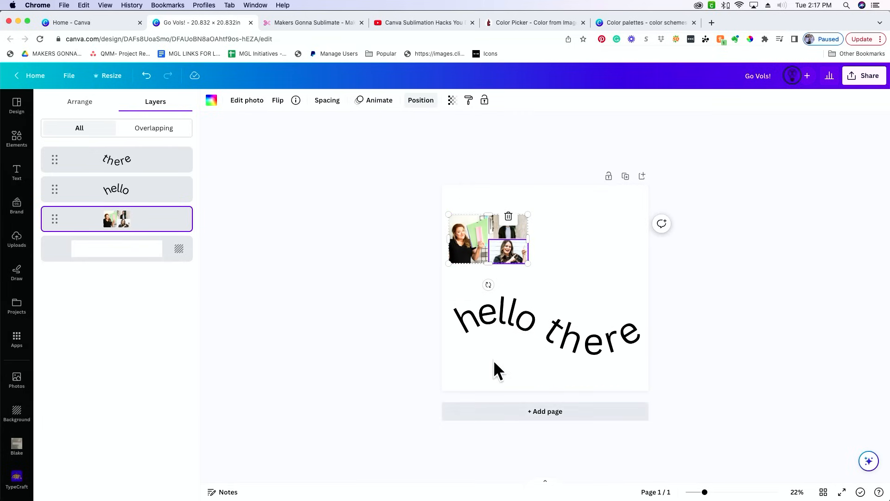
click(735, 492)
scroll(396, 221, left, 2)
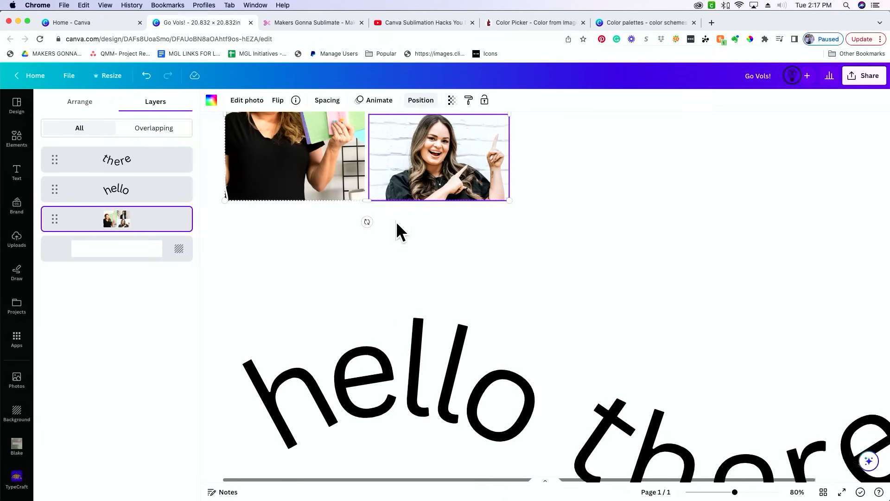
scroll(402, 219, up, 5)
click(279, 280)
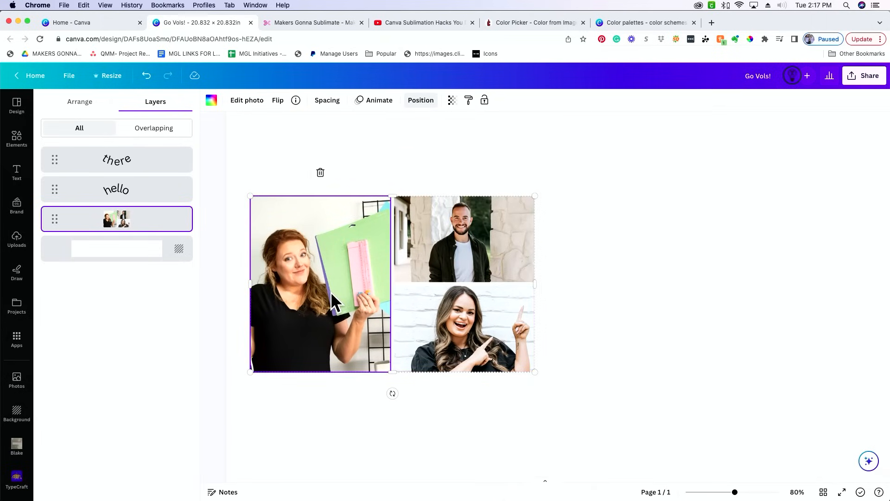
click(277, 102)
click(285, 126)
Flip the photo of the man in the grid horizontally
click(489, 224)
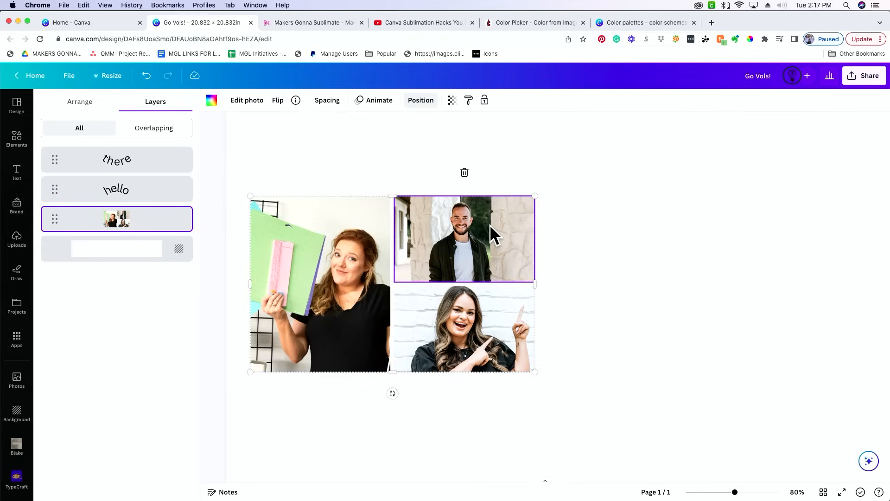
click(278, 102)
click(300, 126)
click(299, 126)
click(576, 235)
Flip the grid photo of the pointing woman against the white brick wall horizontally
click(455, 349)
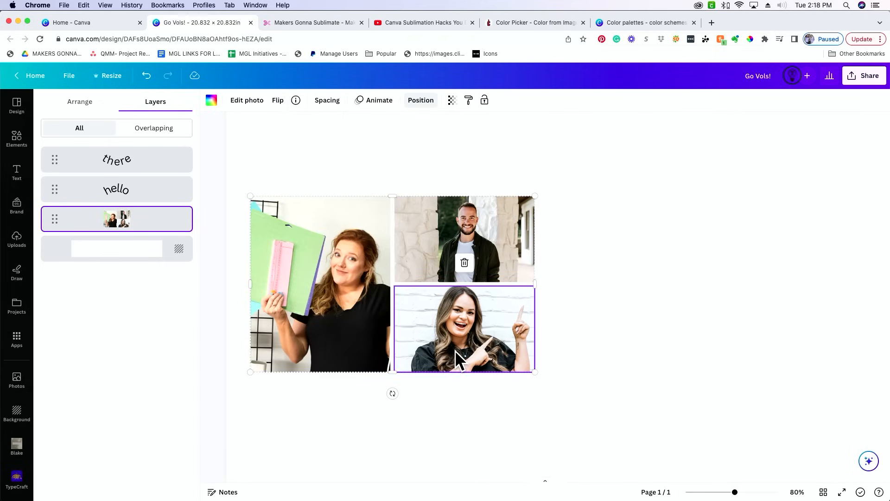
click(578, 252)
click(265, 368)
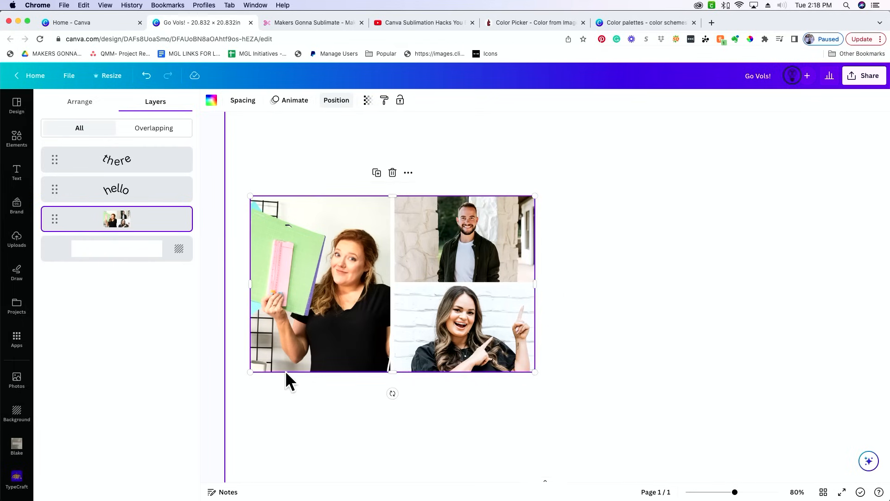
click(558, 323)
click(477, 335)
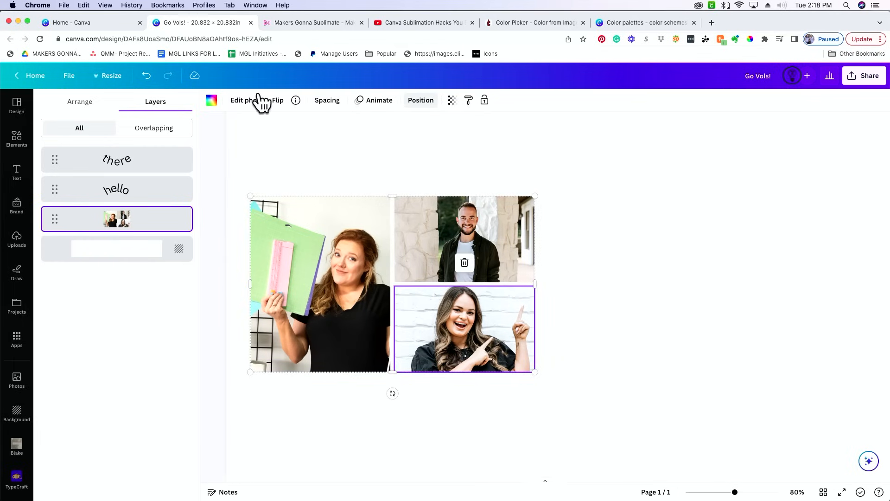
click(278, 102)
click(290, 124)
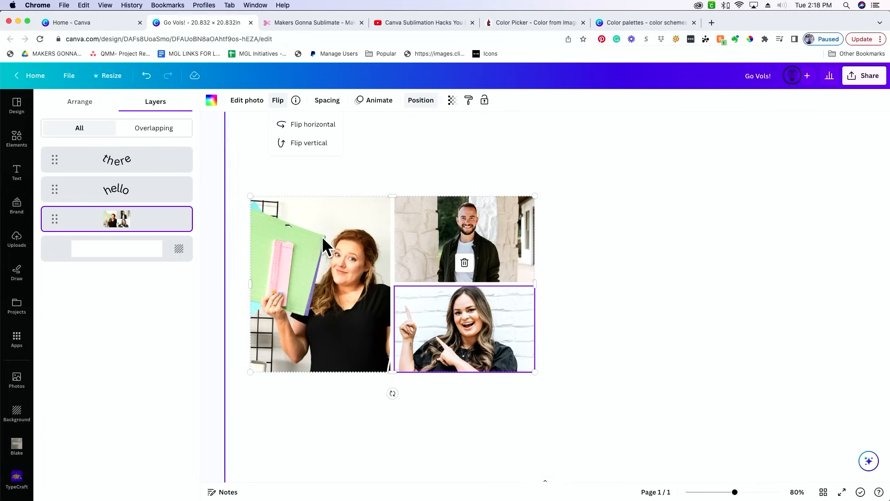
click(717, 492)
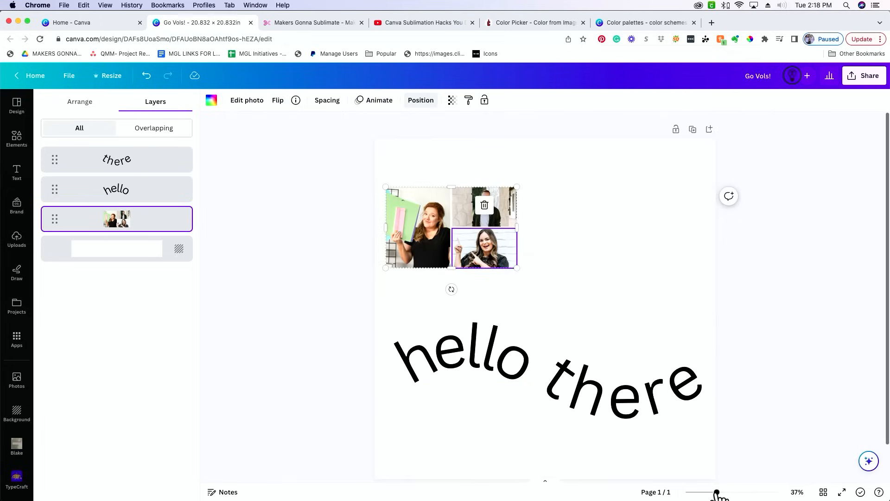
click(627, 412)
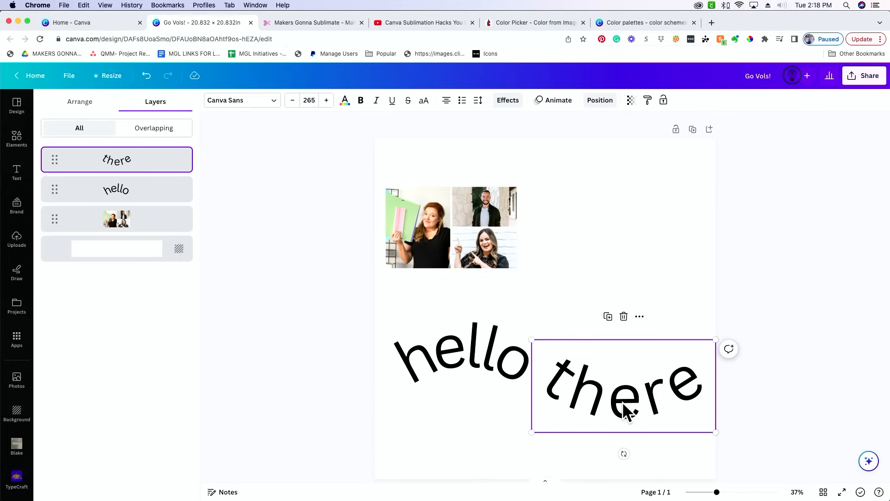
click(631, 100)
click(631, 100)
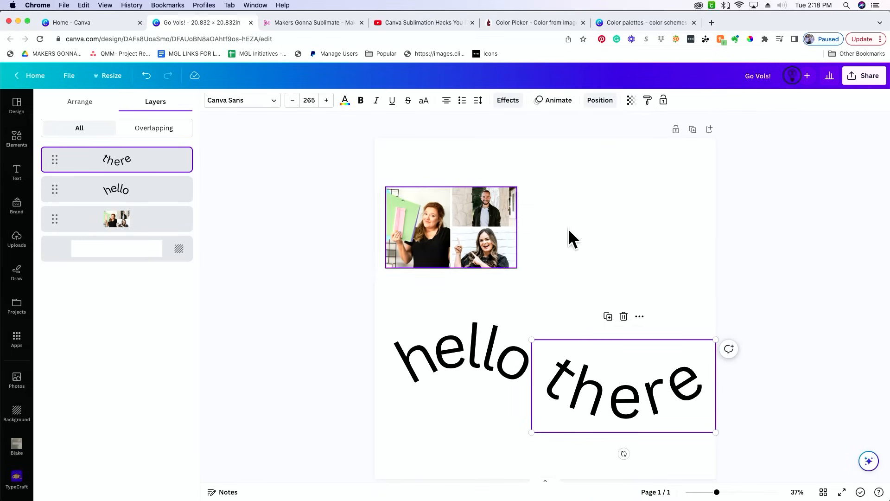
click(811, 244)
click(810, 244)
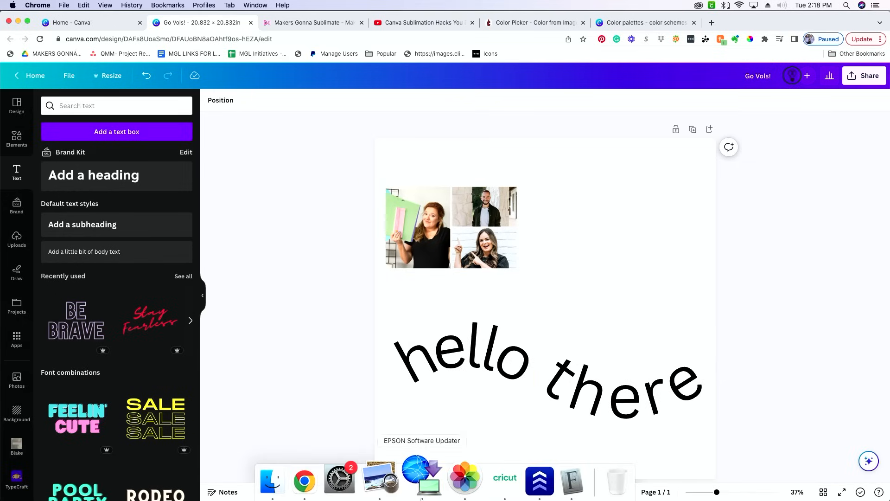
Reopen Go Vols!.pdf in Preview, look over the helmet artwork and its text, and return to the Canva design
click(306, 479)
double_click(538, 130)
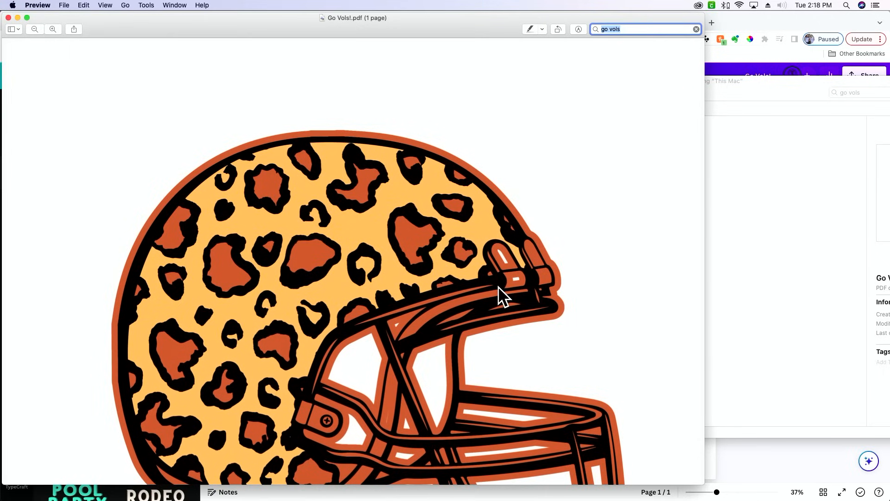
scroll(498, 285, down, 5)
scroll(485, 255, up, 3)
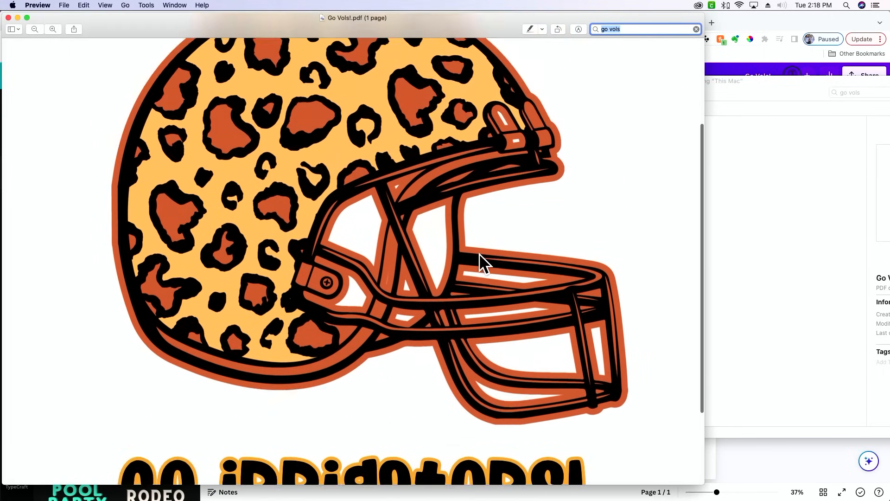
click(745, 460)
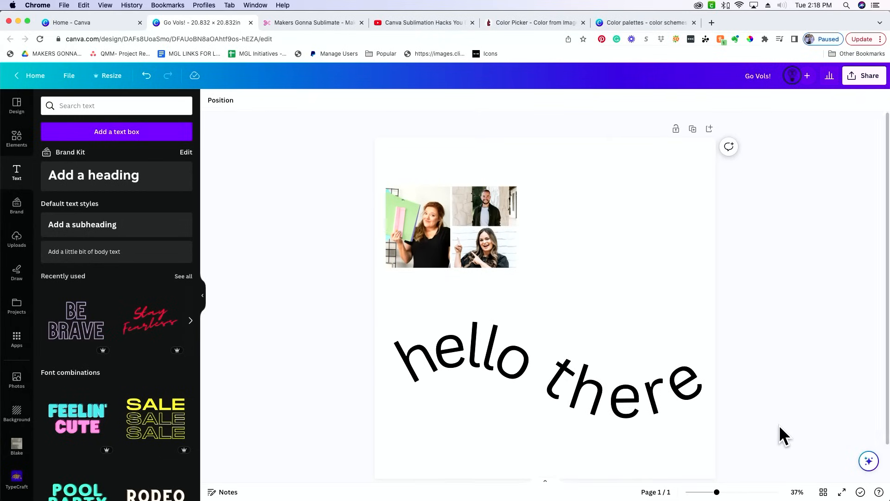
Delete the photo grid and the "hello there" text from the page, and upload Go Vols!.pdf from the Downloads folder
drag(765, 423, 404, 211)
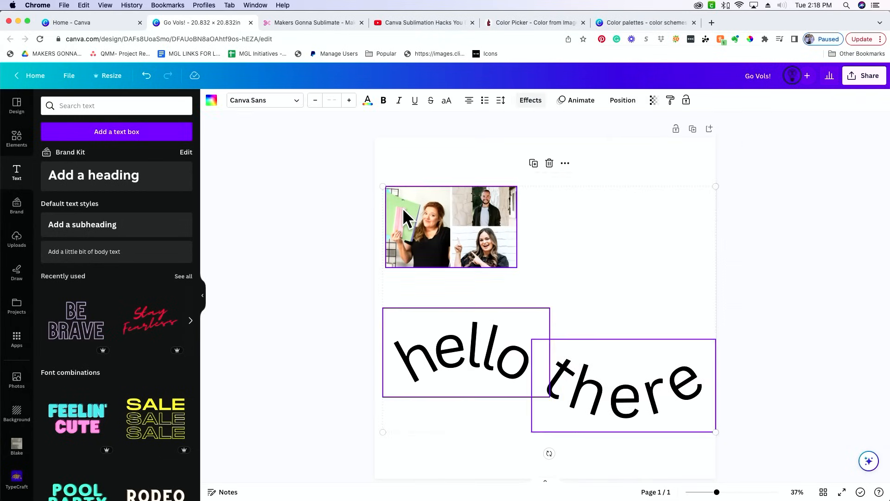
key(Delete)
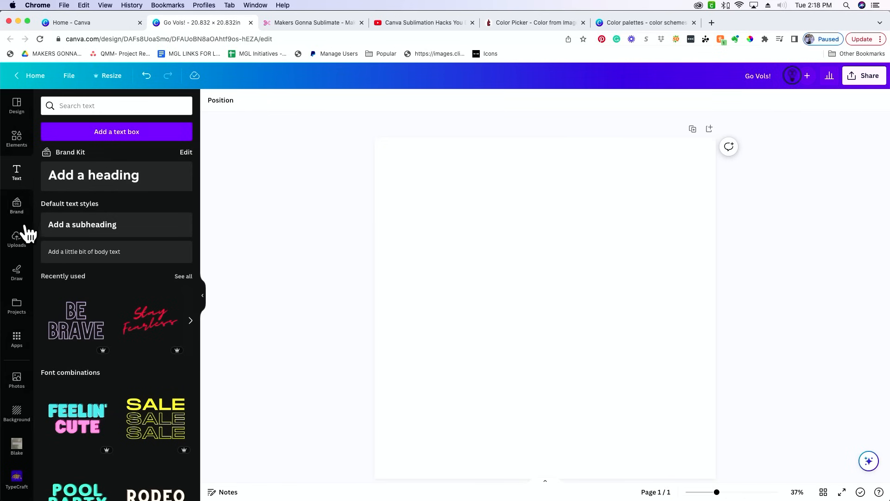
click(19, 239)
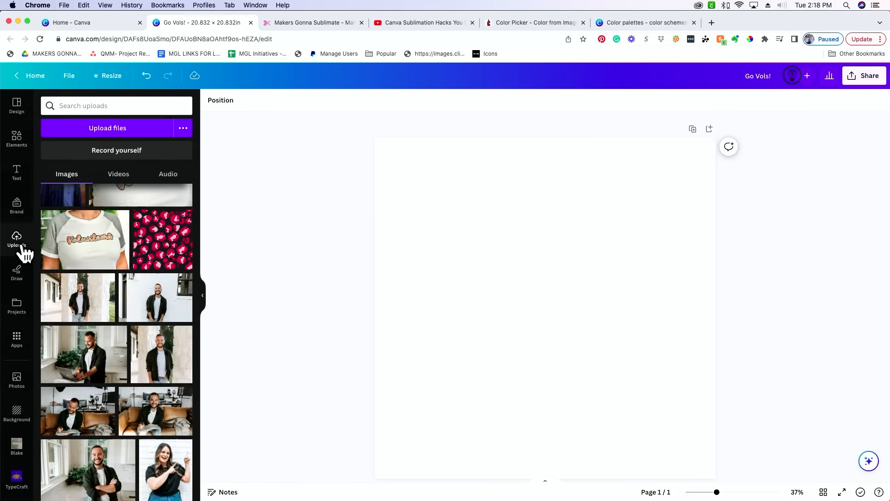
click(125, 130)
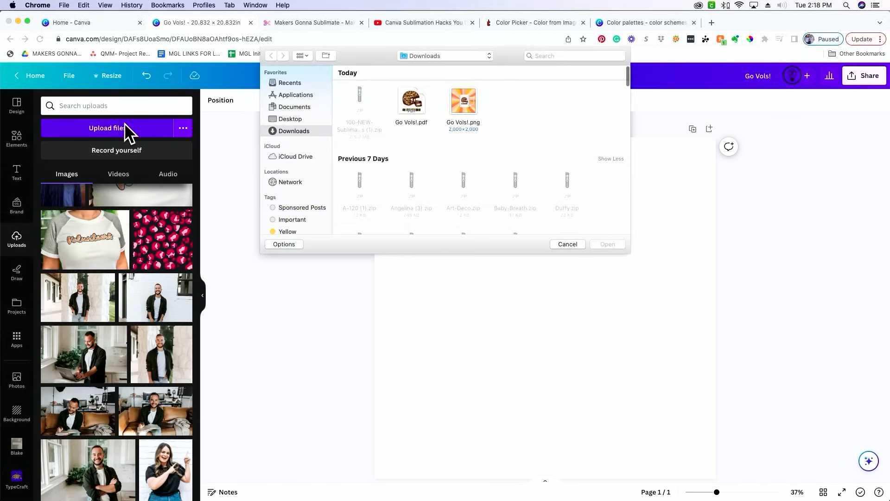
double_click(411, 102)
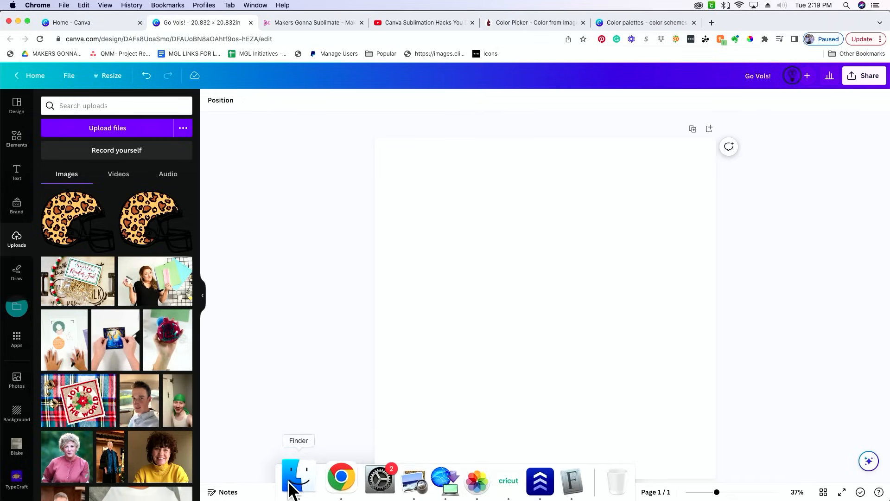
Import Go Vols!.pdf into Canva from Finder as well, and place the imported helmet design on the blank page
click(294, 482)
drag(561, 134, 398, 223)
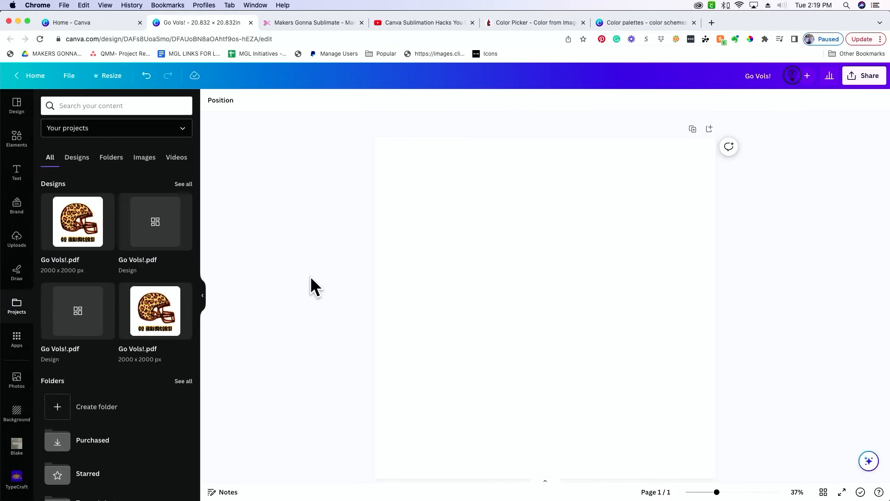
click(74, 234)
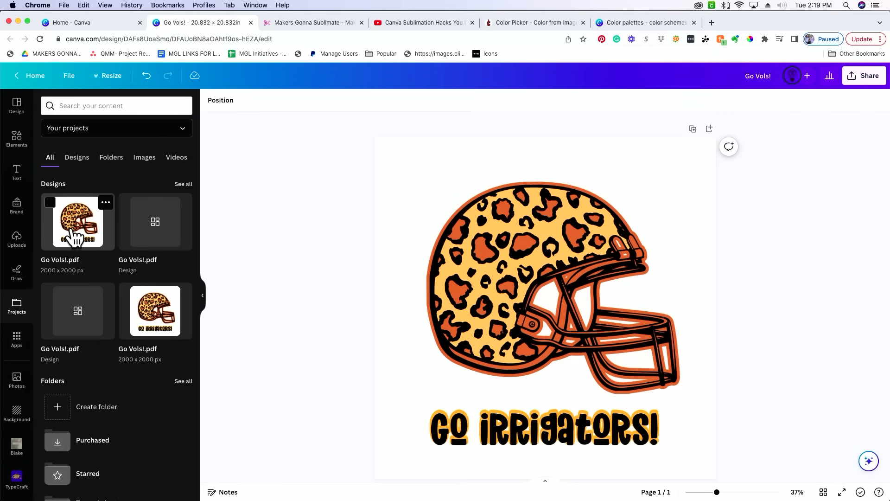
Select the imported helmet image and "Go Irrigators!" text separately and all together to check which elements can be edited individually
click(599, 283)
click(780, 350)
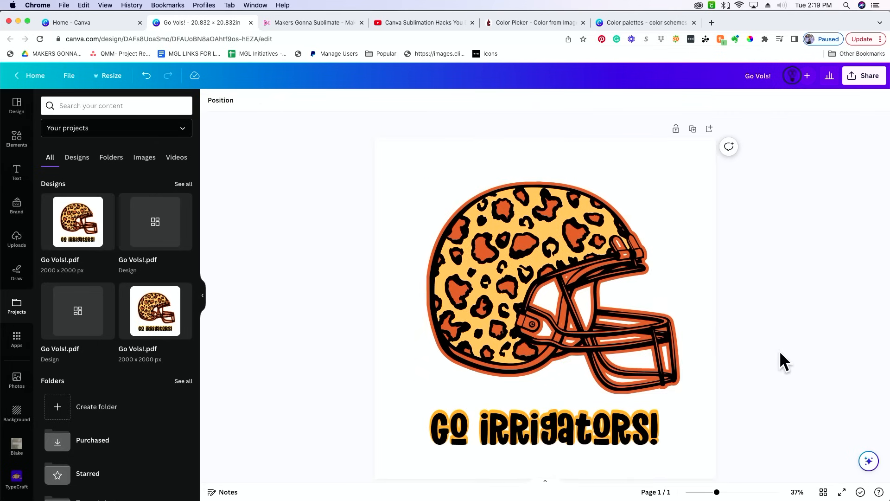
drag(789, 323, 405, 468)
click(334, 345)
click(142, 314)
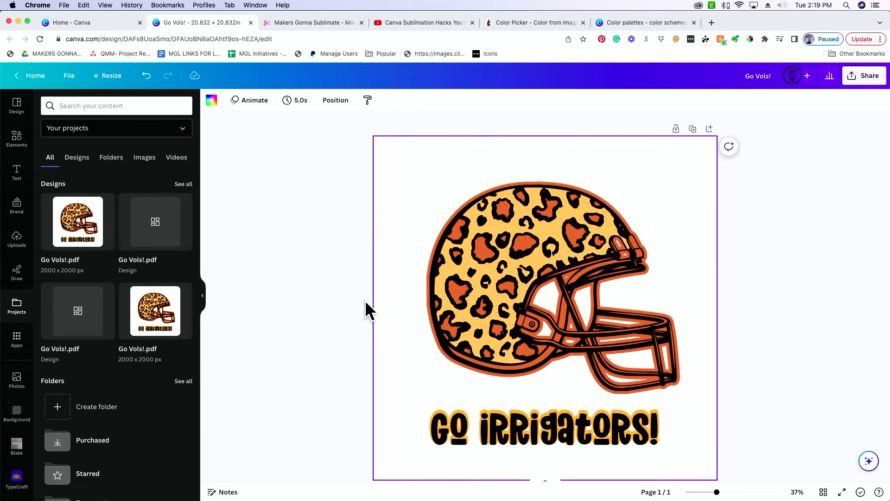
click(518, 286)
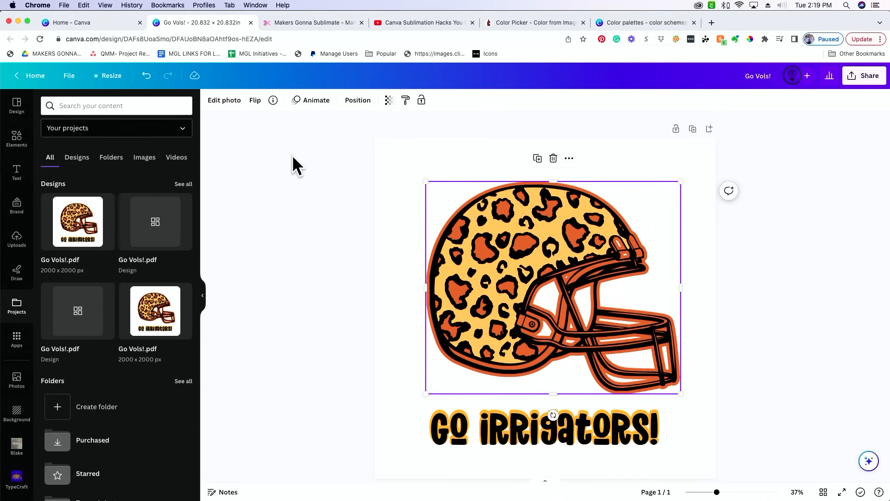
click(462, 433)
click(268, 349)
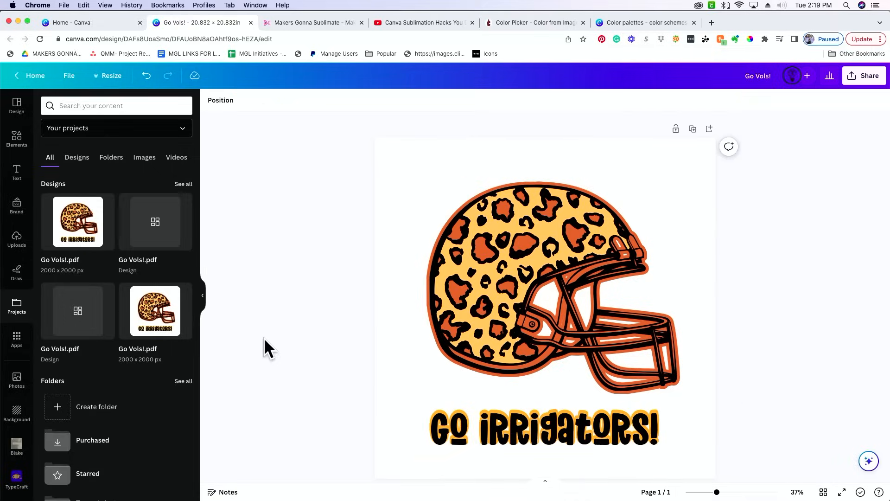
drag(822, 139, 349, 494)
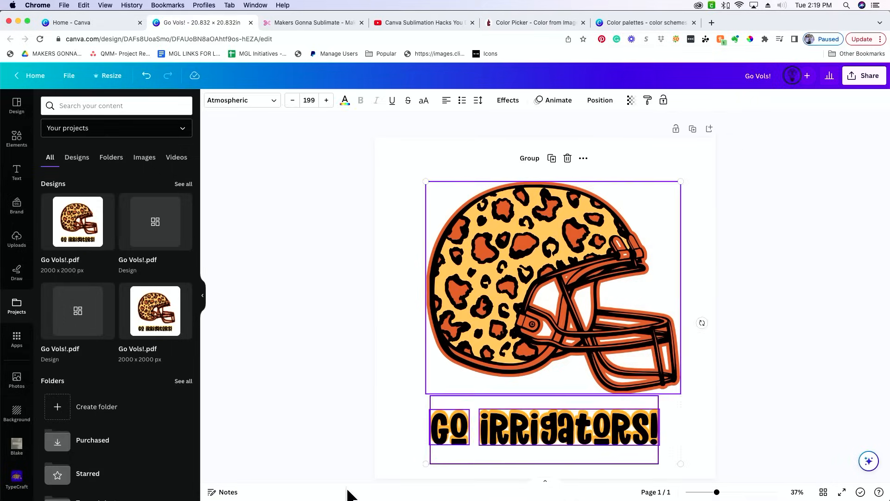
Restore the deleted helmet and "Go Irrigators!" artwork, download the design as a JPG, and open the downloaded file
key(Delete)
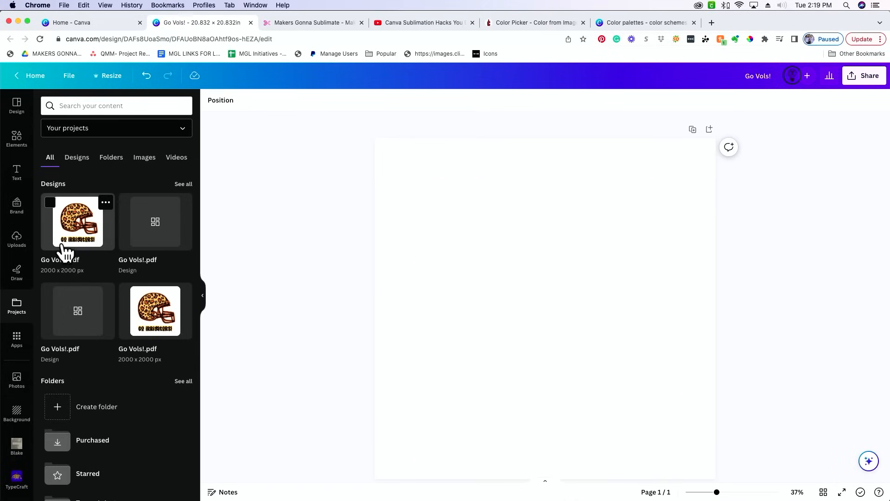
key(super+z)
click(862, 76)
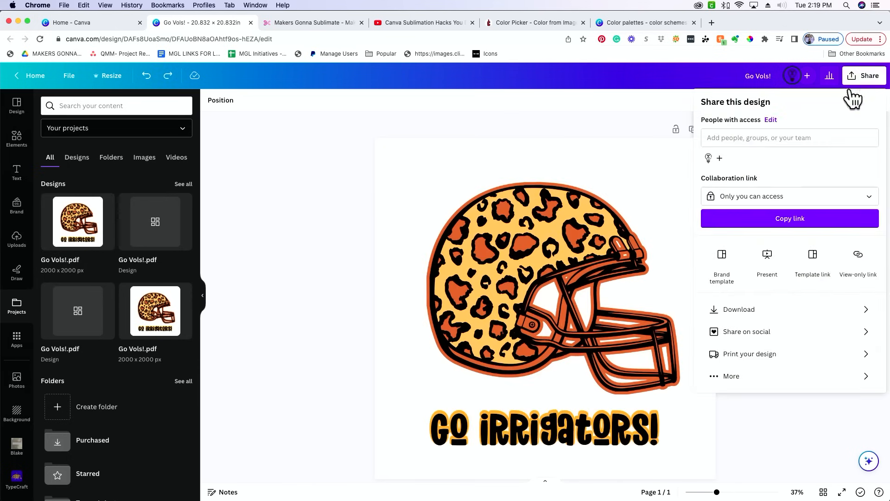
click(756, 309)
click(809, 144)
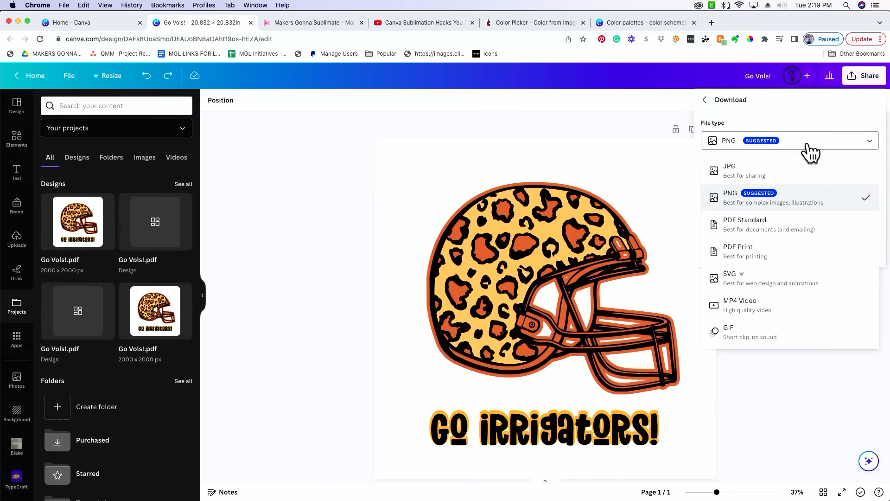
click(805, 170)
click(809, 256)
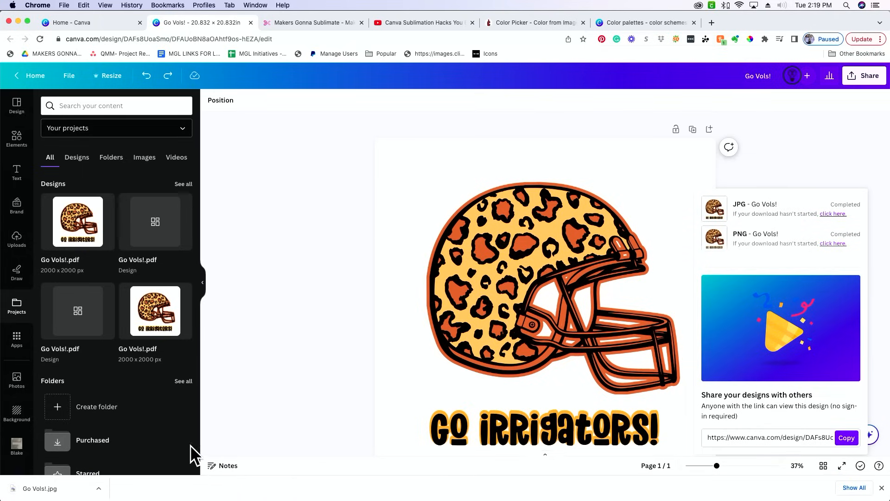
click(41, 495)
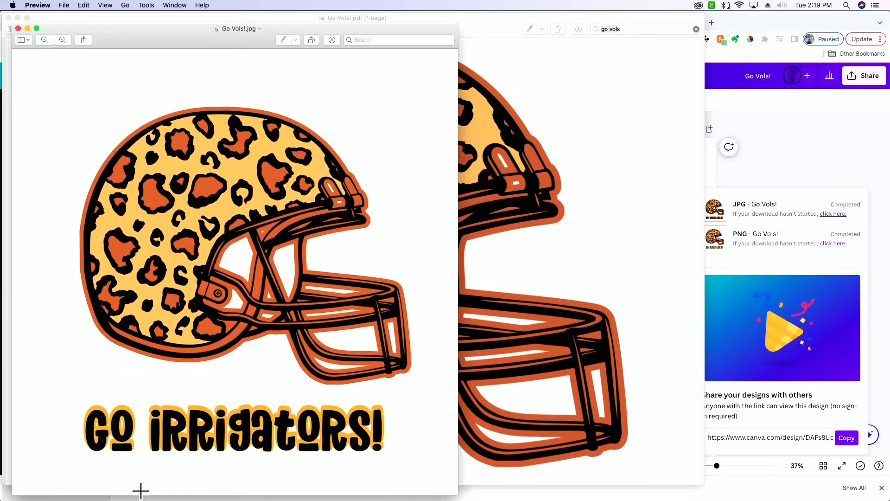
Return to the Canva design, delete all its artwork, and place Go Vols!.jpg from Finder on the blank page
click(796, 176)
drag(294, 259, 628, 440)
key(Delete)
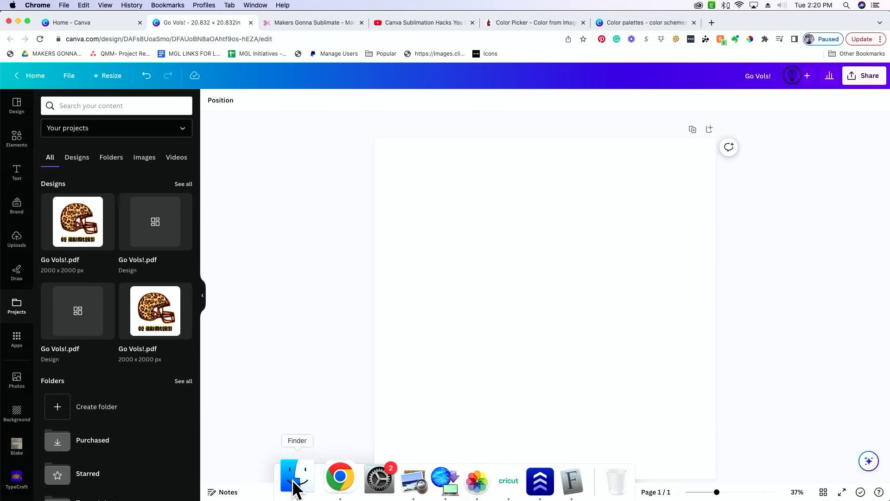
click(294, 482)
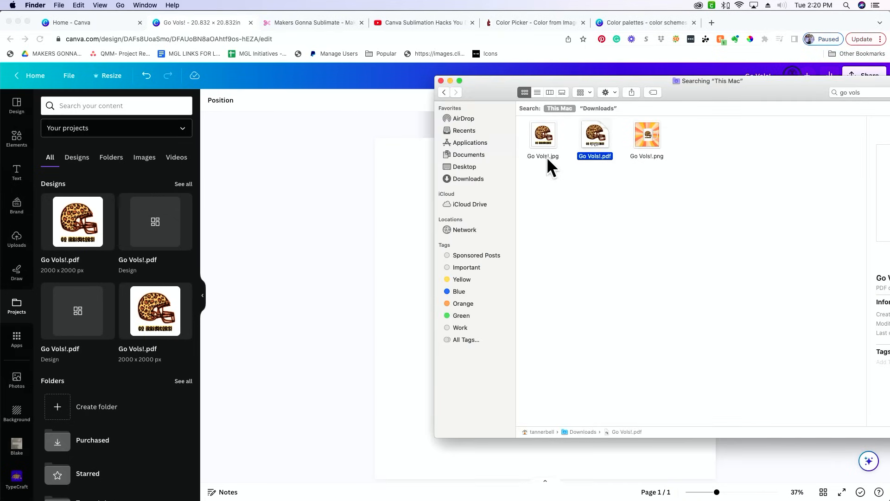
click(544, 139)
drag(545, 139, 405, 217)
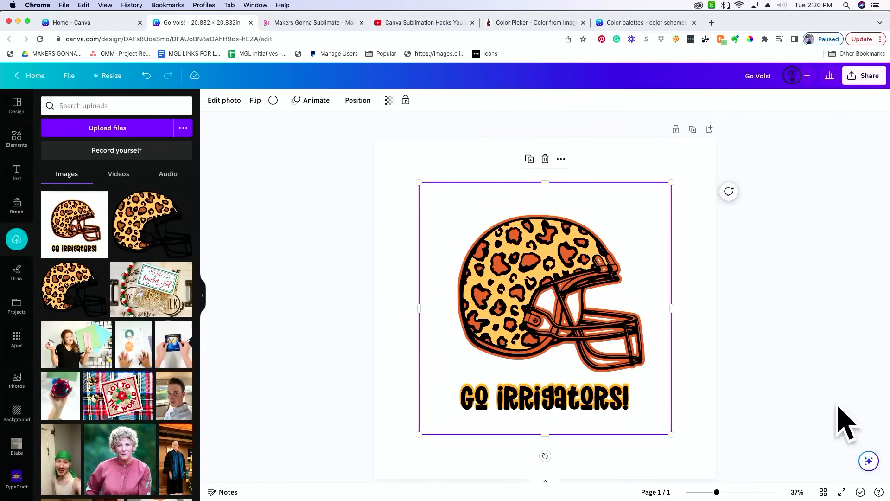
Enlarge the placed JPG until it covers the page and flip it horizontally
drag(415, 434, 339, 460)
drag(673, 179, 734, 120)
click(259, 104)
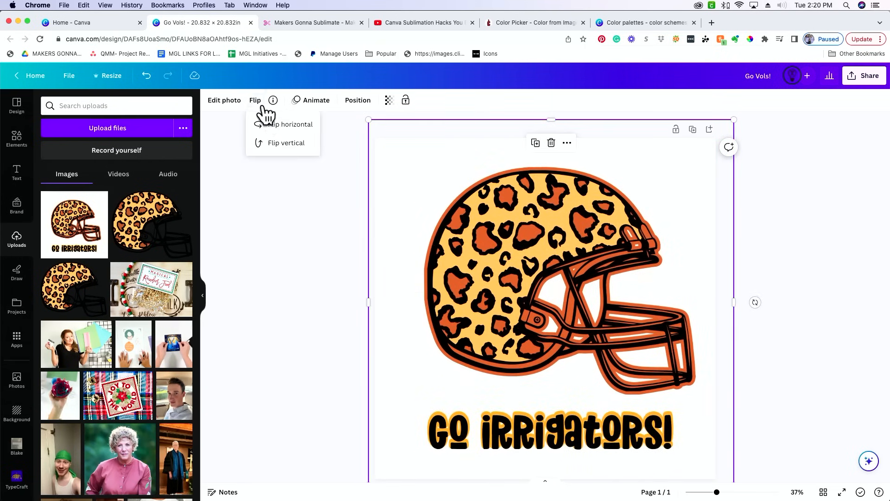
click(269, 124)
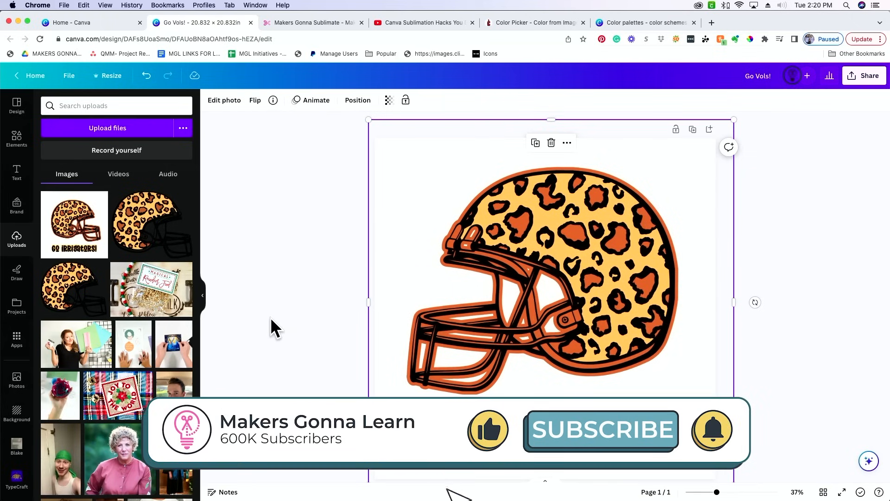
click(271, 319)
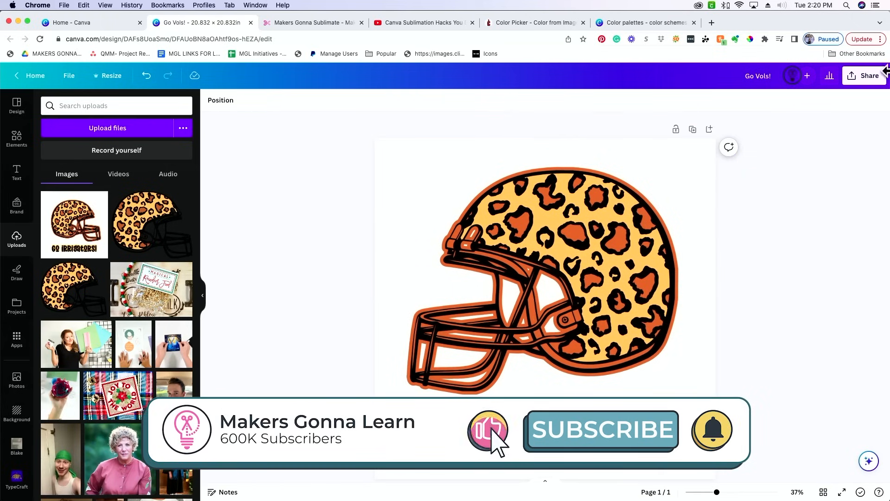
click(856, 76)
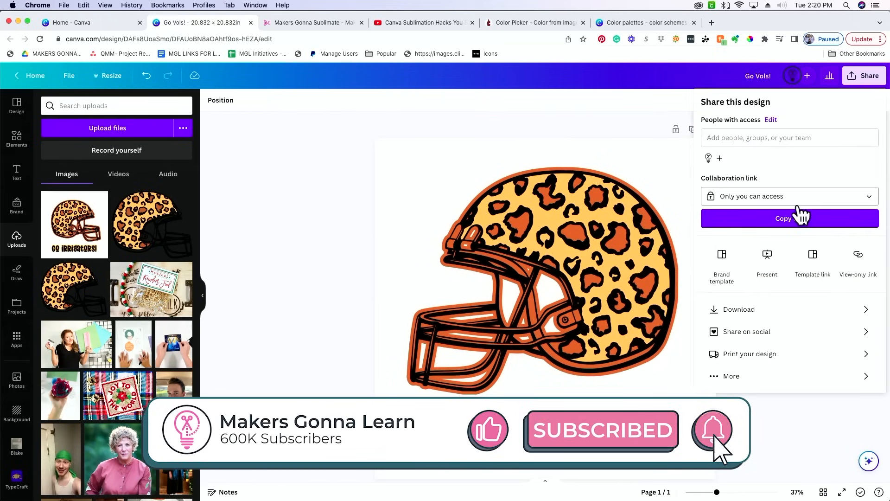
click(761, 411)
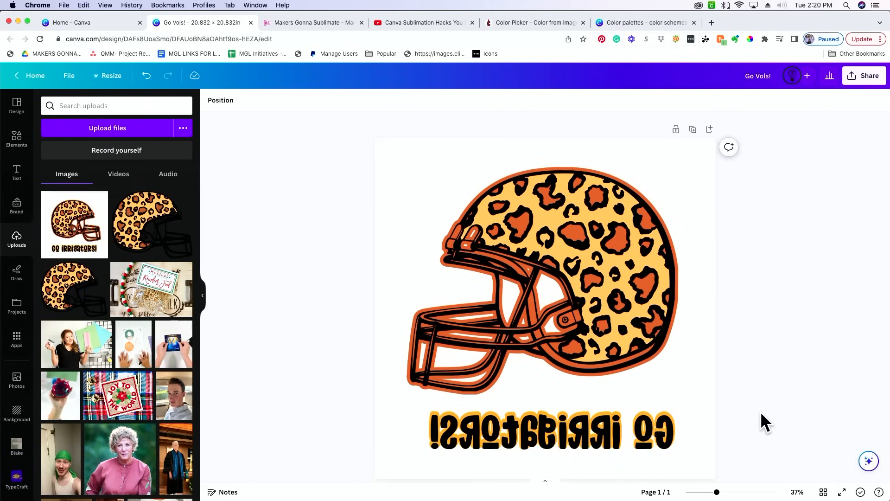
click(654, 325)
drag(662, 303, 657, 302)
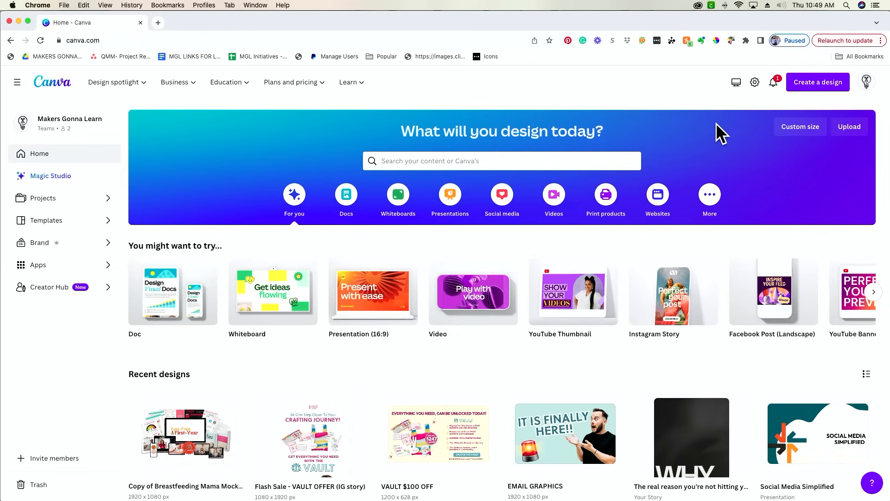
Look over Canva's plans and pricing options, including those for education and not-for-profit organisations
mouse_move(302, 86)
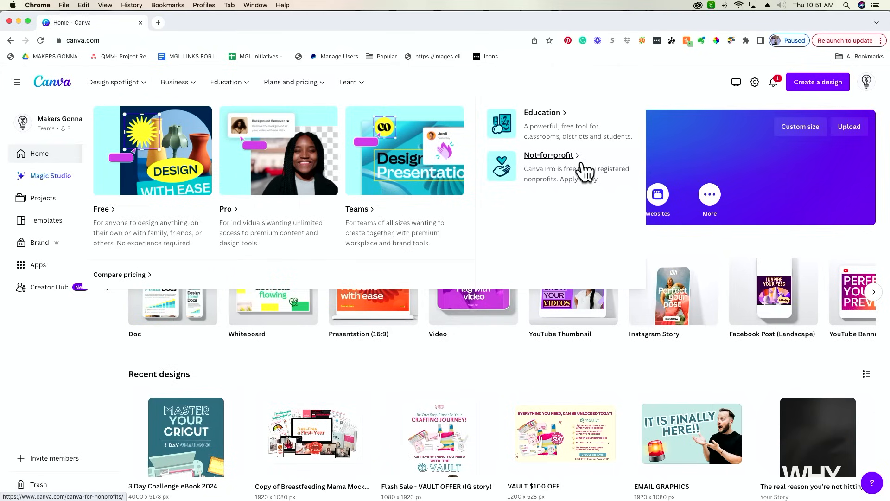
click(570, 141)
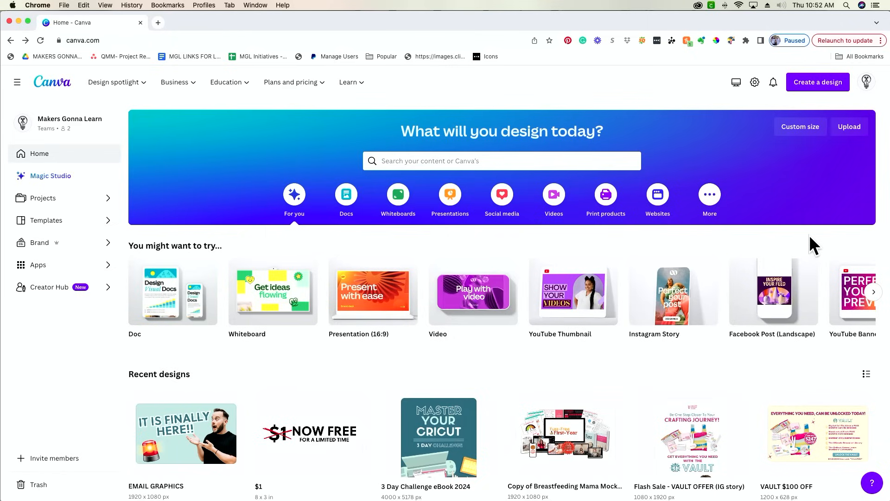
Start a custom-size design, choose inches as the unit, and enter a width and height of 10 in
click(816, 86)
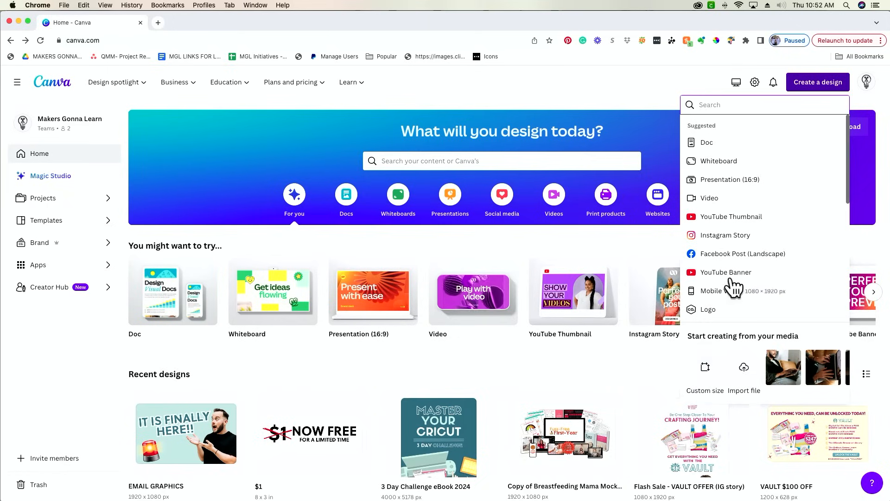
scroll(735, 263, down, 5)
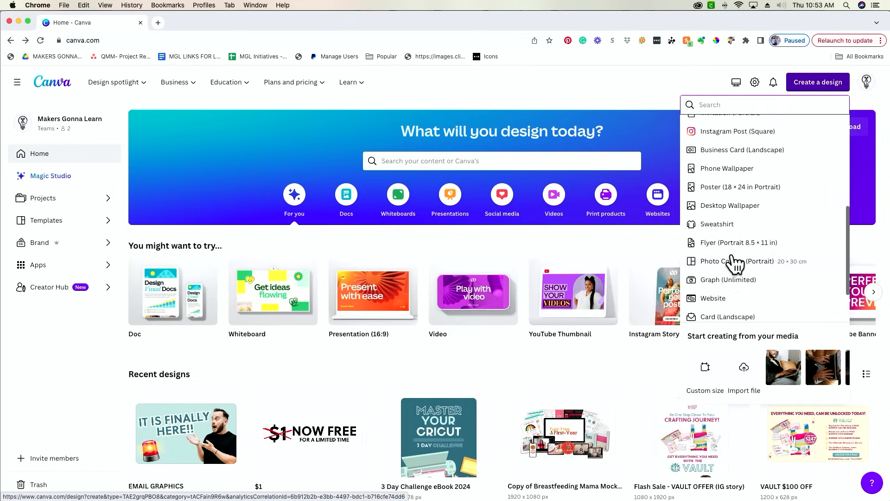
click(702, 387)
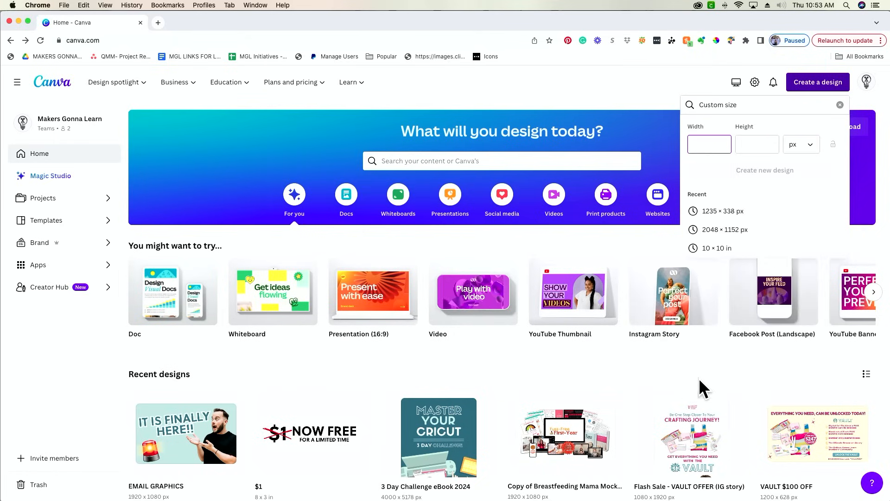
click(809, 146)
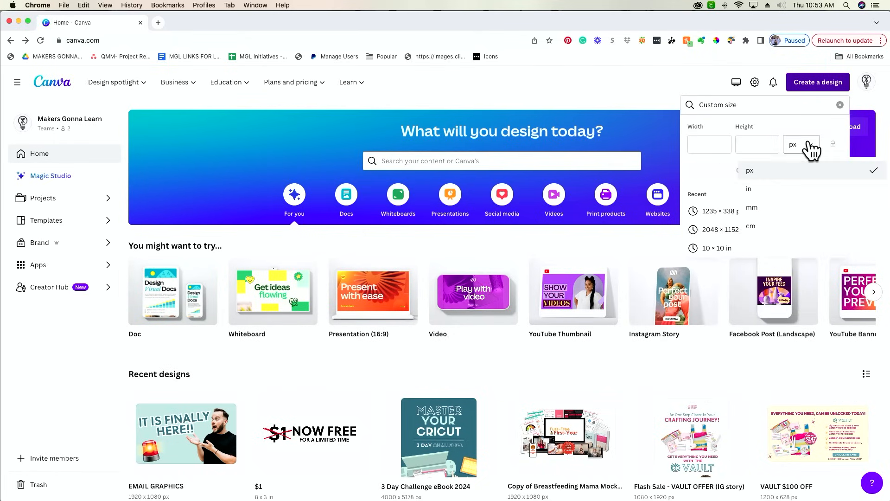
click(795, 189)
click(701, 143)
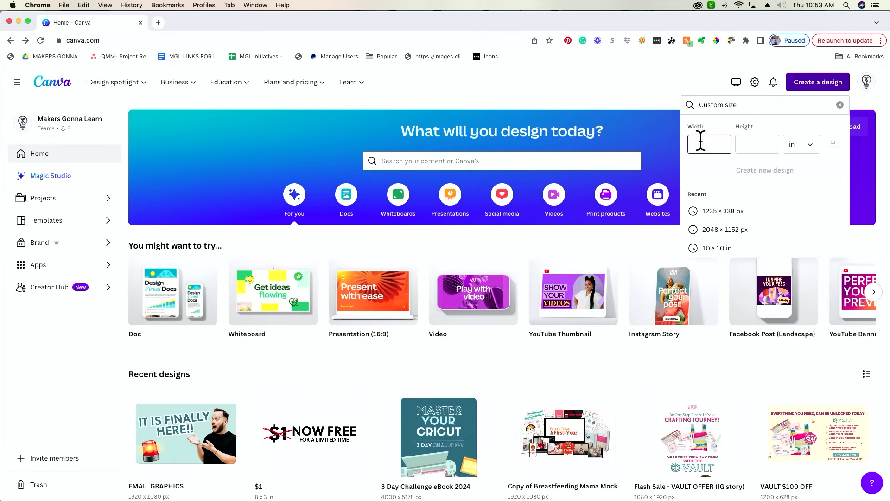
text(10)
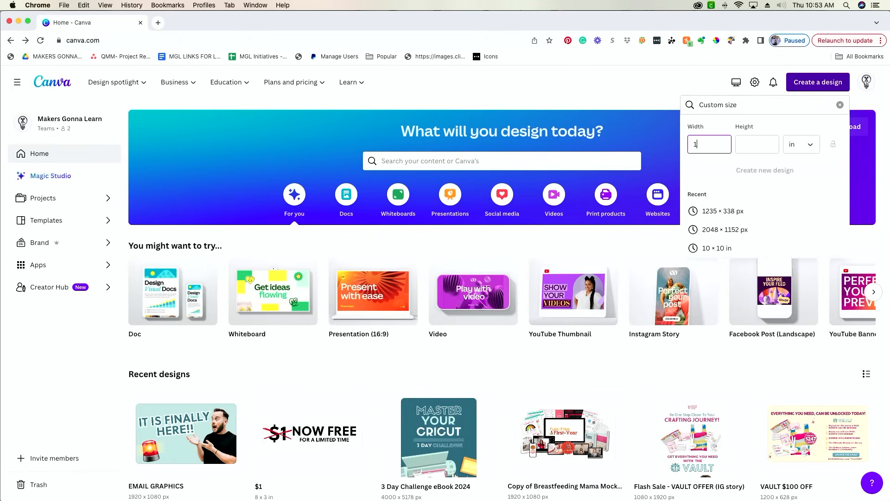
key(Tab)
text(10)
Switch the custom size's unit to pixels and enter 10 for both width and height
click(801, 147)
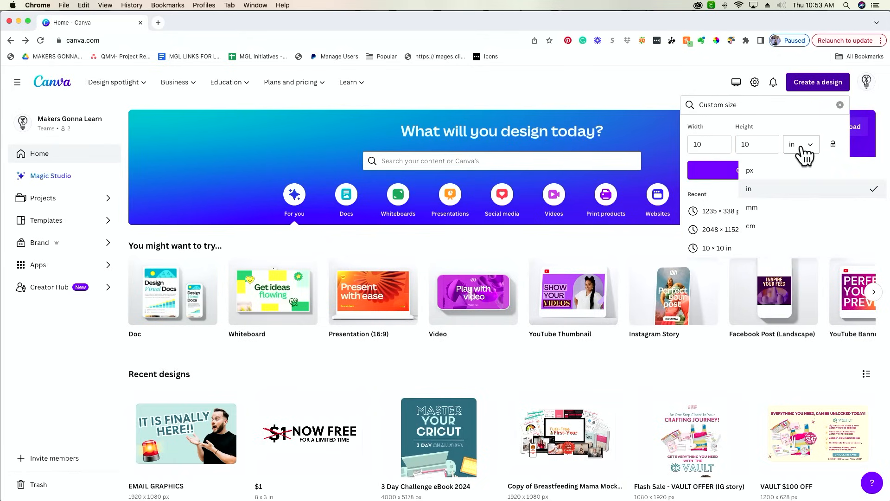
click(795, 172)
double_click(717, 144)
text(10)
key(Tab)
text(10)
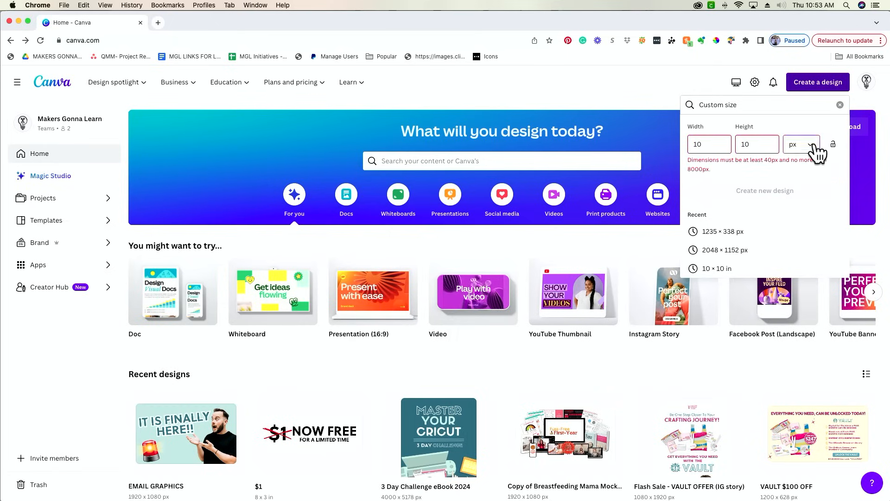
Change the unit back to inches, set width and height to 10 in, and create the new design
click(812, 149)
click(793, 194)
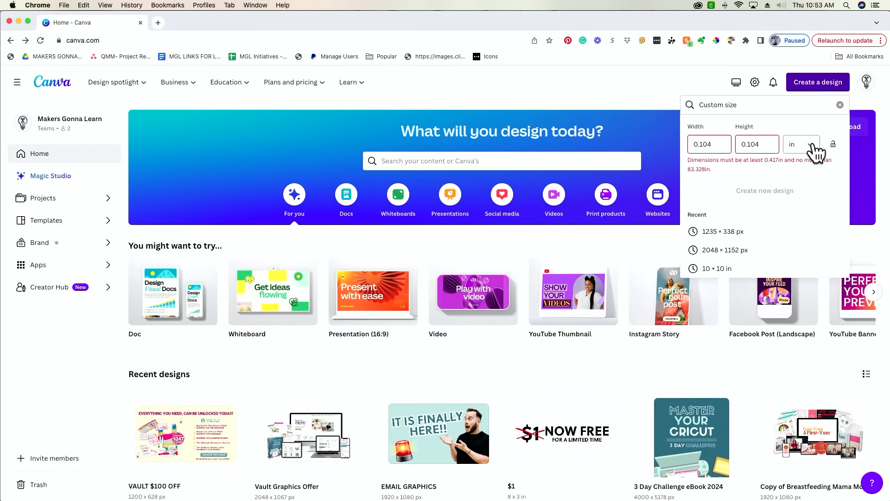
double_click(723, 145)
text(10)
key(Tab)
text(10)
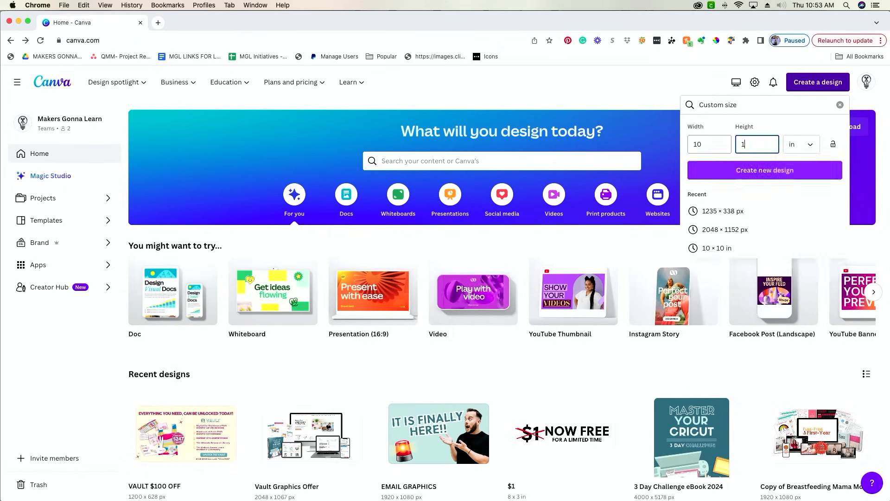
click(780, 176)
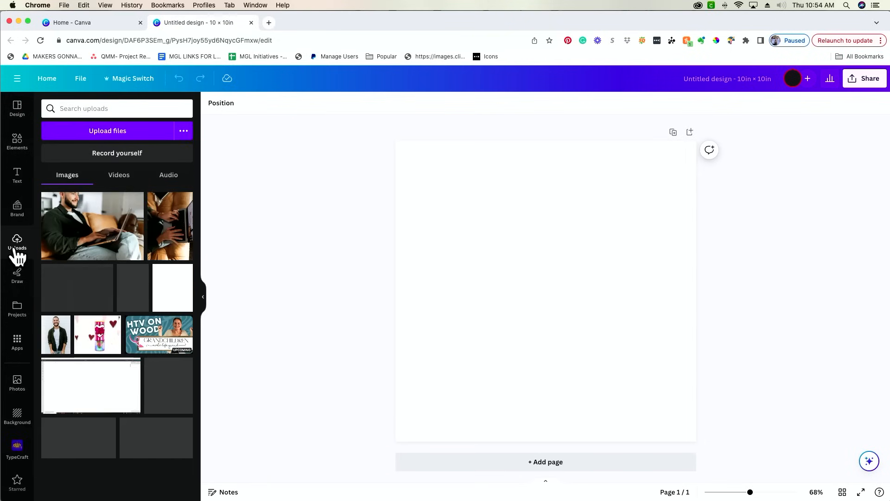
Upload Seagull 2.png from the recent files to the Canva uploads
click(105, 130)
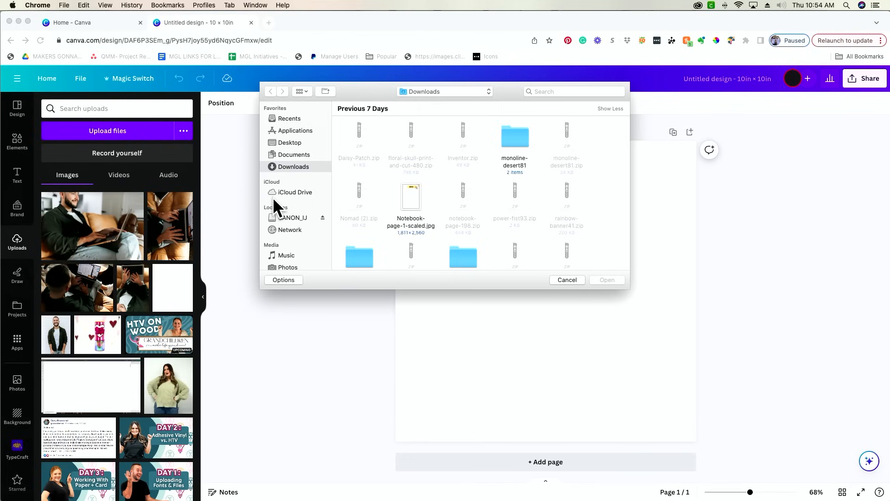
click(296, 119)
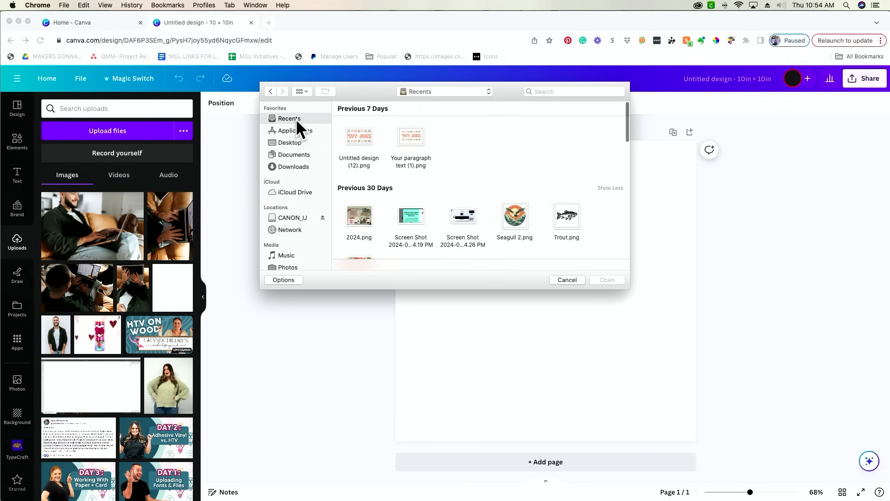
scroll(442, 244, down, 2)
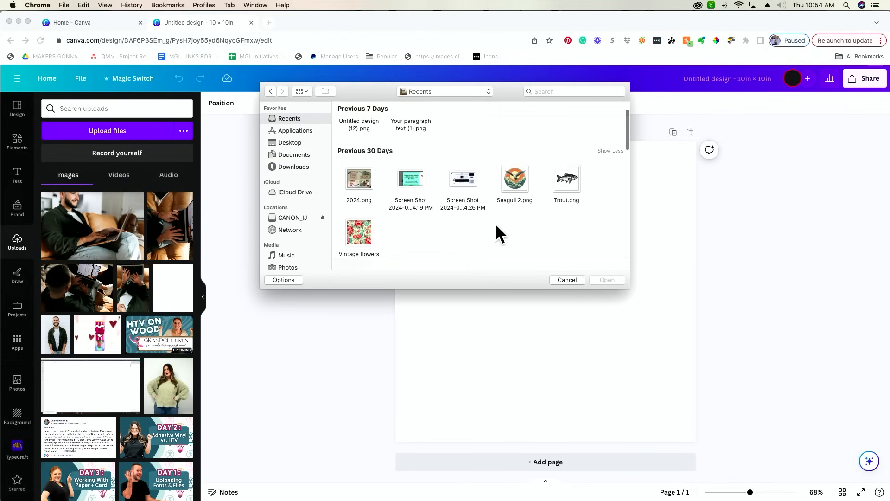
click(514, 177)
drag(514, 177, 563, 353)
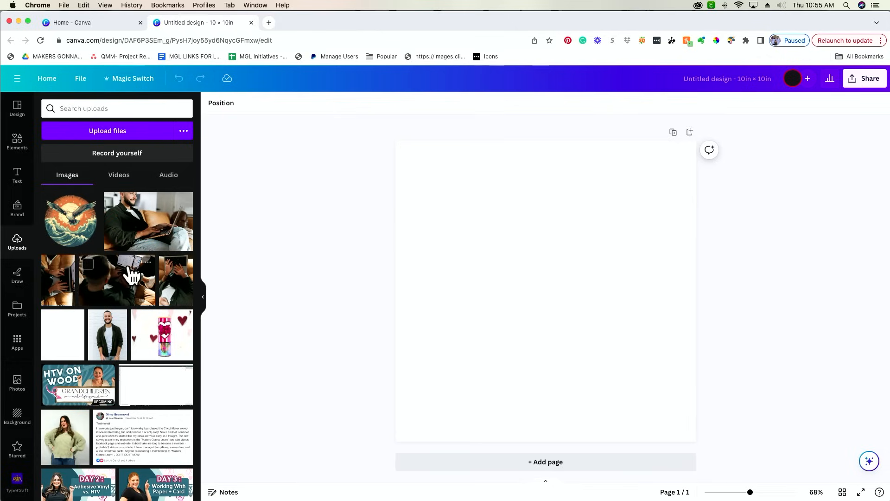
Add a text box reading "Lovely", enlarge it to about size 109, and centre it in the page's upper half
click(18, 175)
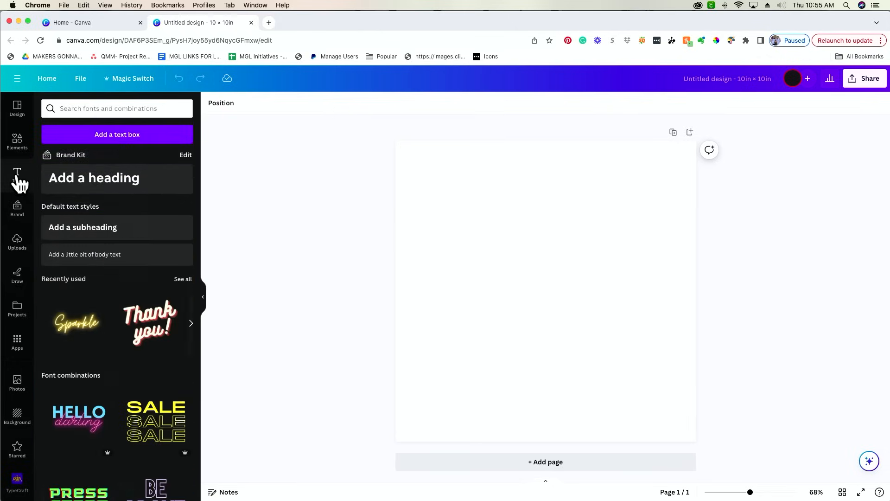
click(134, 140)
text(Lovely)
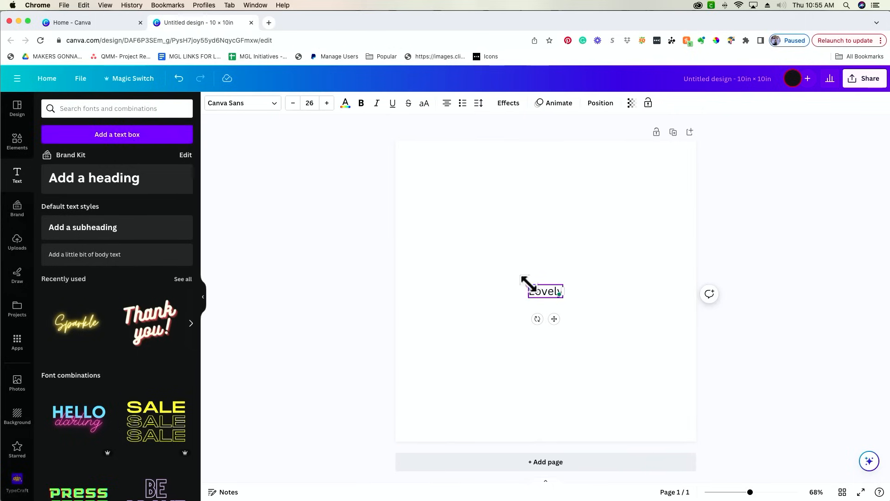
drag(527, 284, 416, 242)
drag(529, 274, 551, 238)
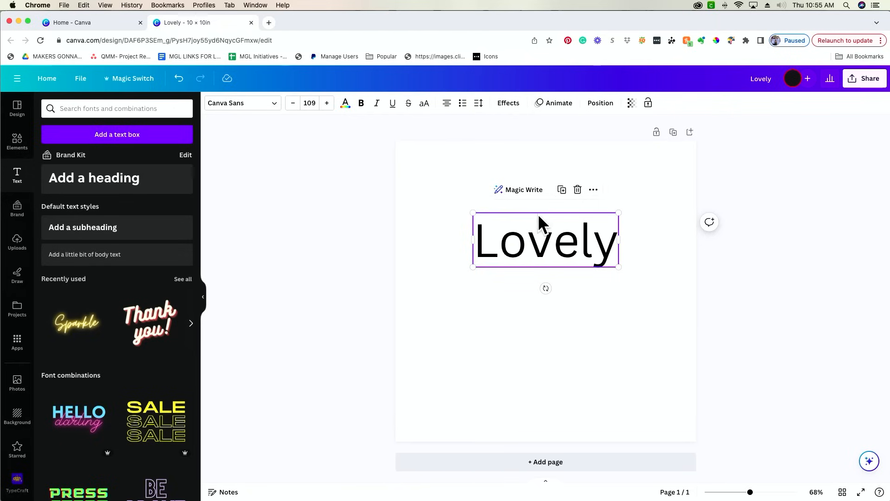
Upload the custom font file Funky Record.otf, found by searching this Mac for "funky", and acknowledge the right to use it
click(240, 104)
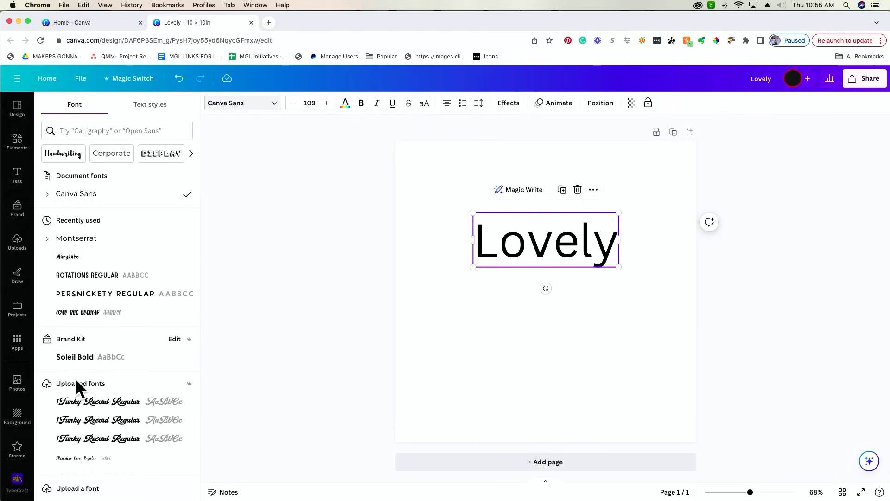
scroll(75, 379, down, 3)
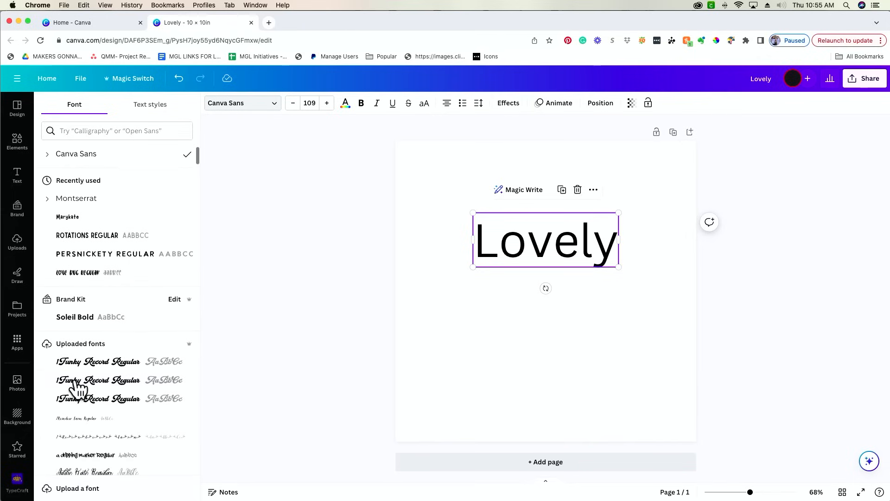
scroll(77, 383, up, 3)
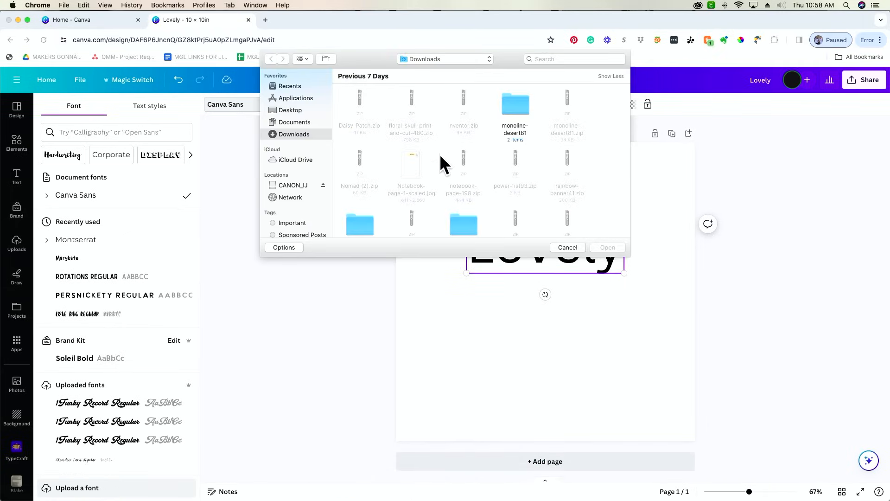
scroll(435, 151, down, 3)
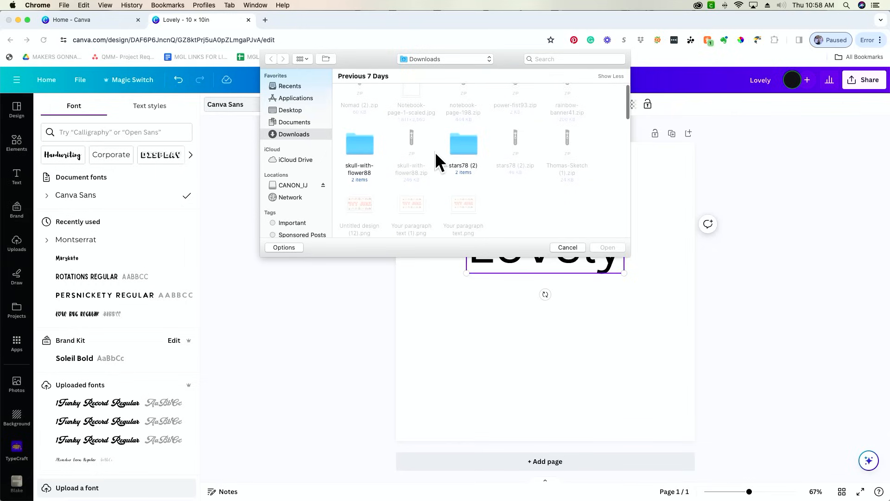
scroll(431, 153, down, 5)
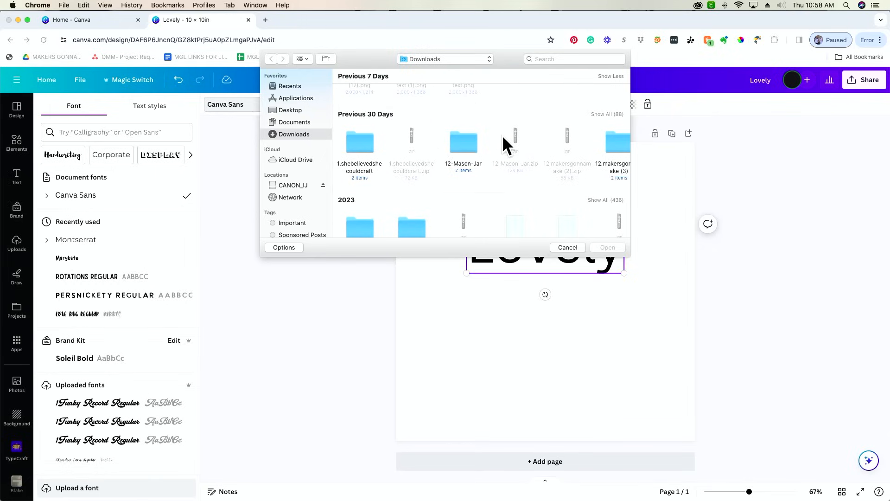
scroll(495, 137, right, 3)
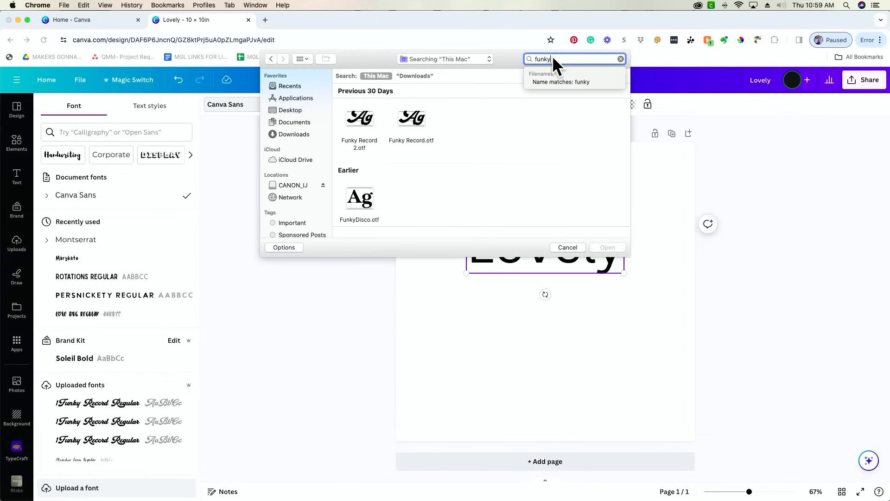
click(409, 113)
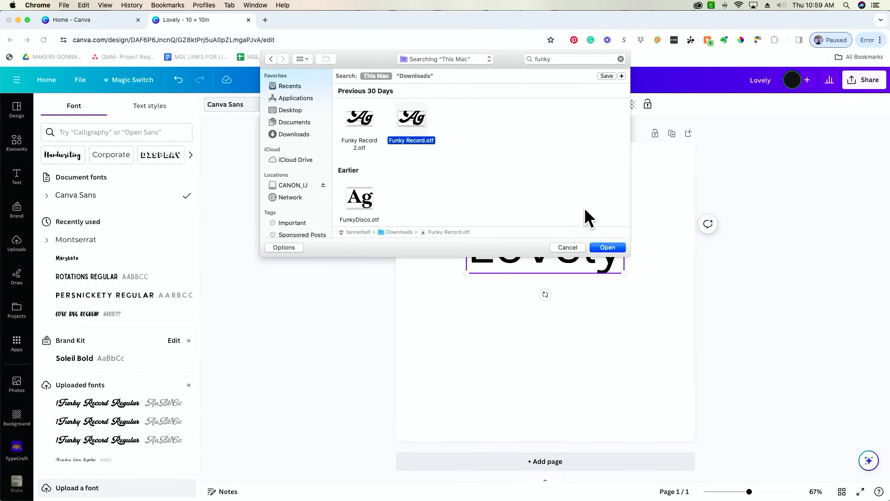
click(609, 247)
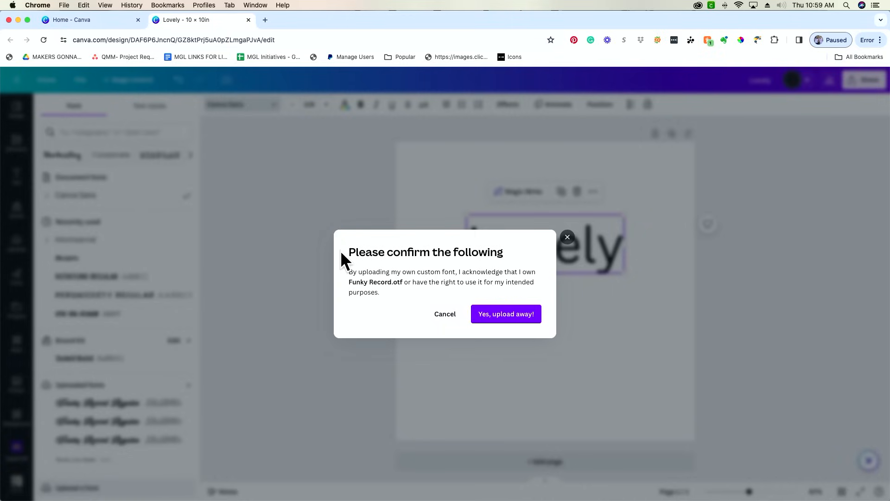
click(489, 313)
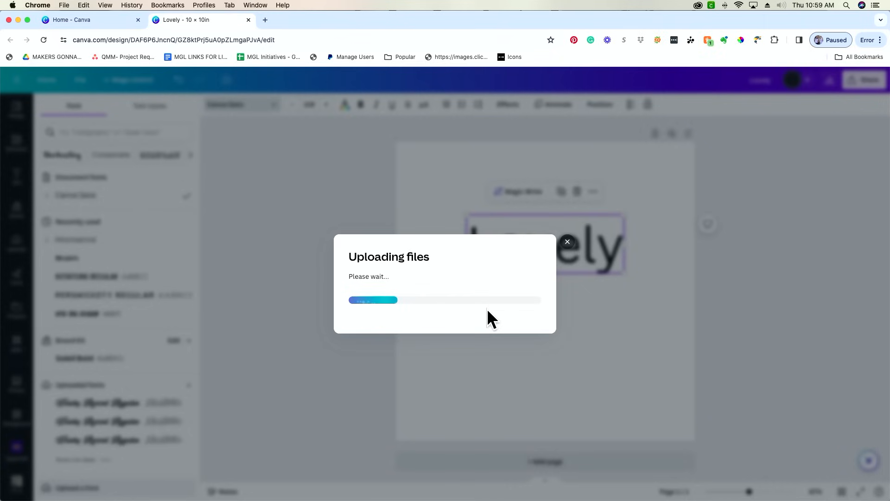
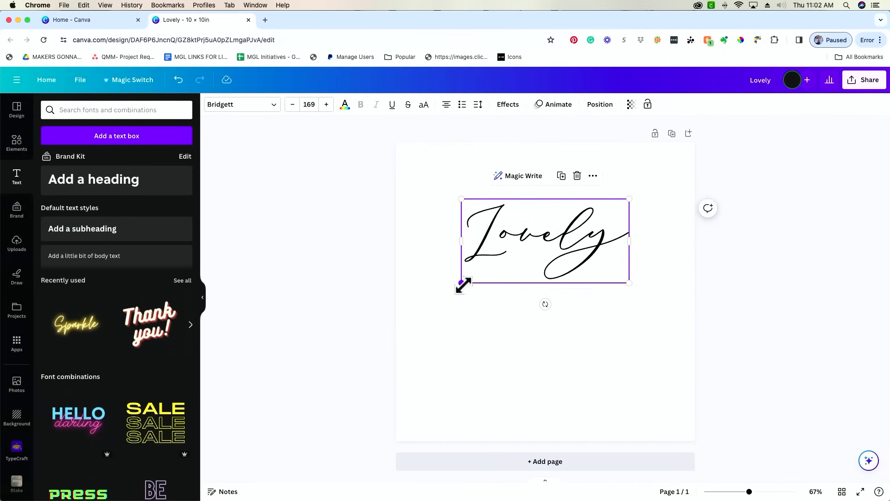
Enlarge the "Lovely" script text to about size 211 and open its text effects
drag(461, 282, 433, 297)
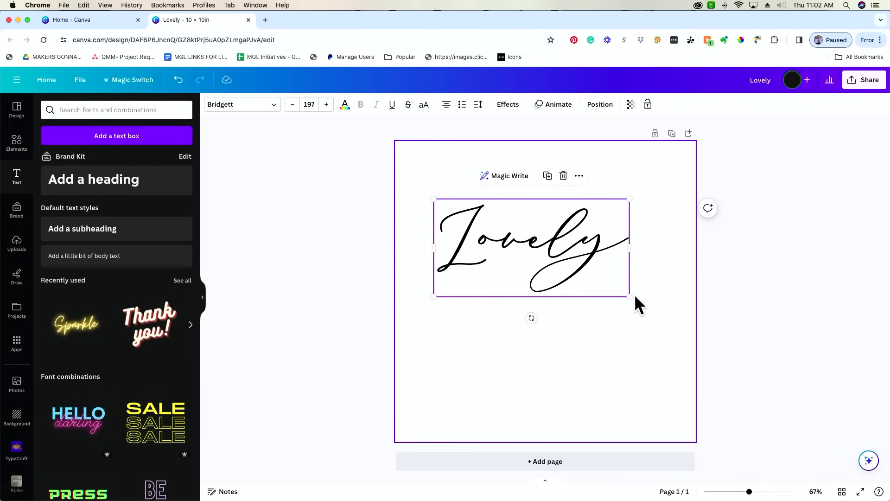
drag(629, 296, 644, 308)
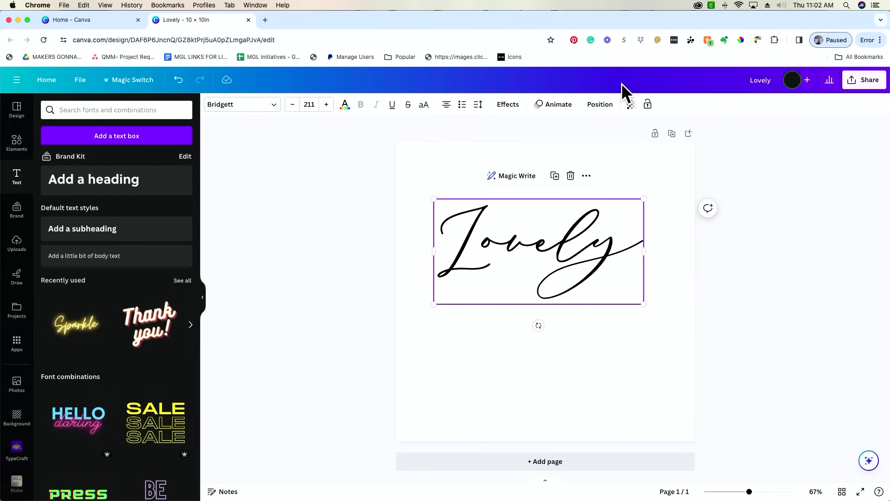
click(520, 108)
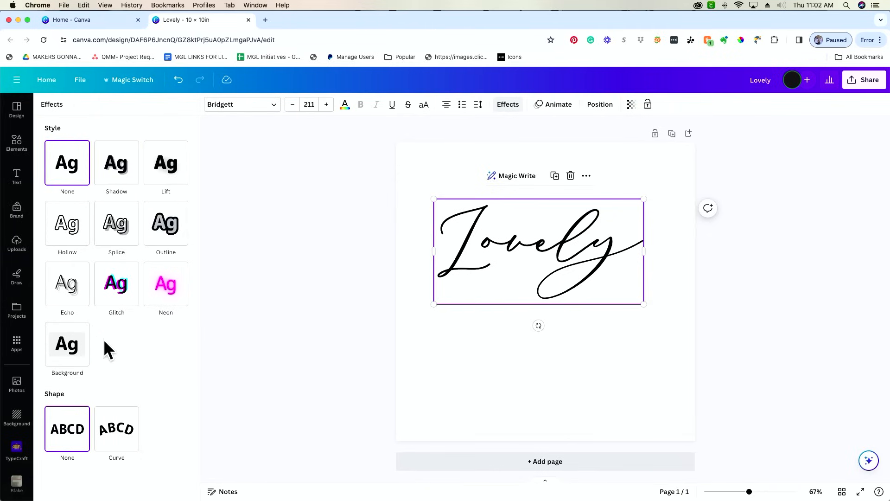
Apply the Outline effect to the script word "Lovely" with thickness 9 and a black outline color
click(163, 233)
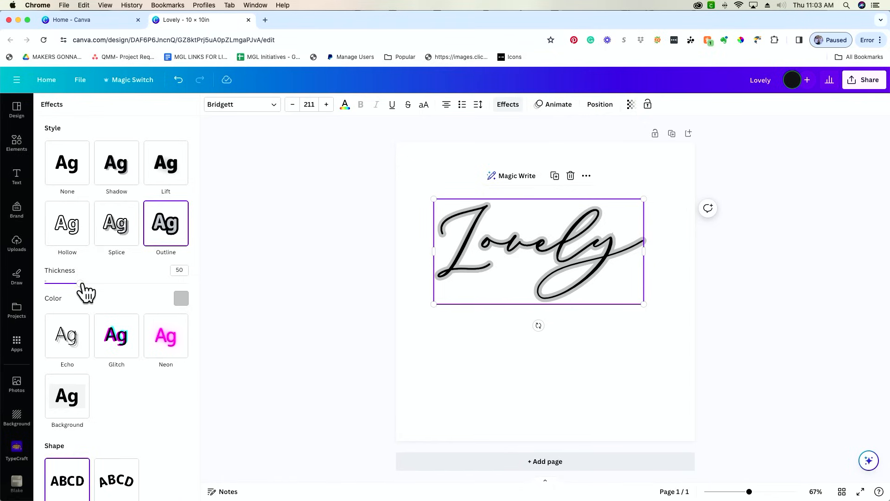
drag(80, 284, 51, 283)
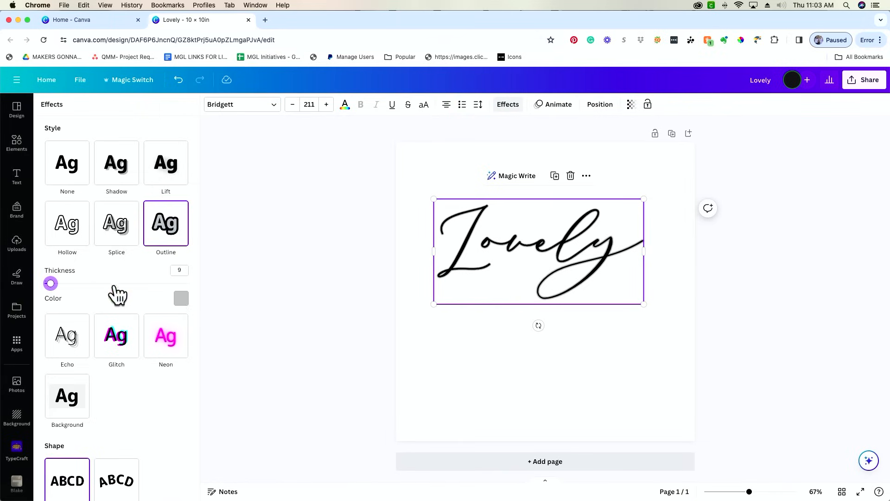
click(180, 269)
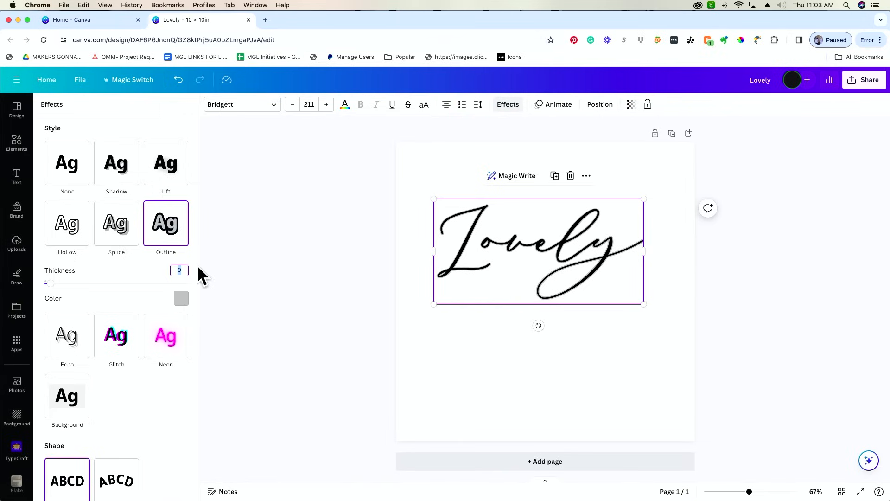
text(5)
key(Tab)
click(182, 270)
text(9)
key(Tab)
click(178, 299)
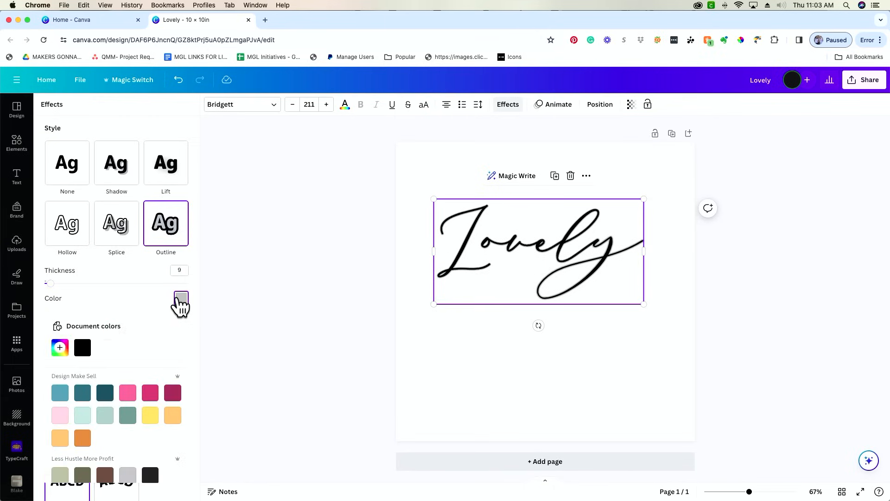
click(82, 352)
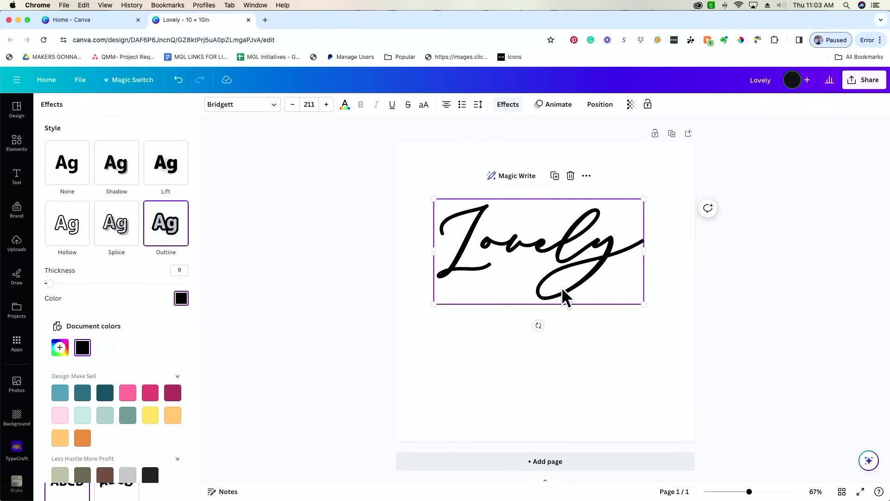
Reduce the text outline's thickness first to 7 and finally to 4
click(184, 270)
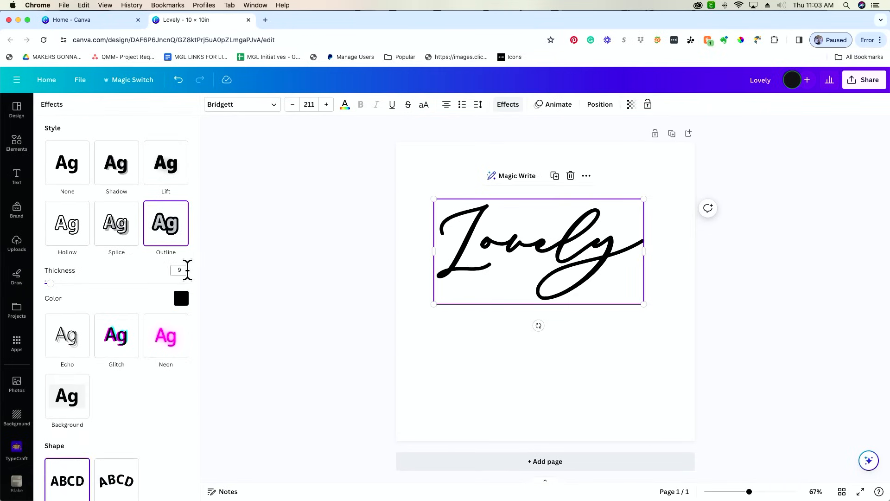
click(184, 270)
key(BackSpace)
text(7)
key(Tab)
click(180, 270)
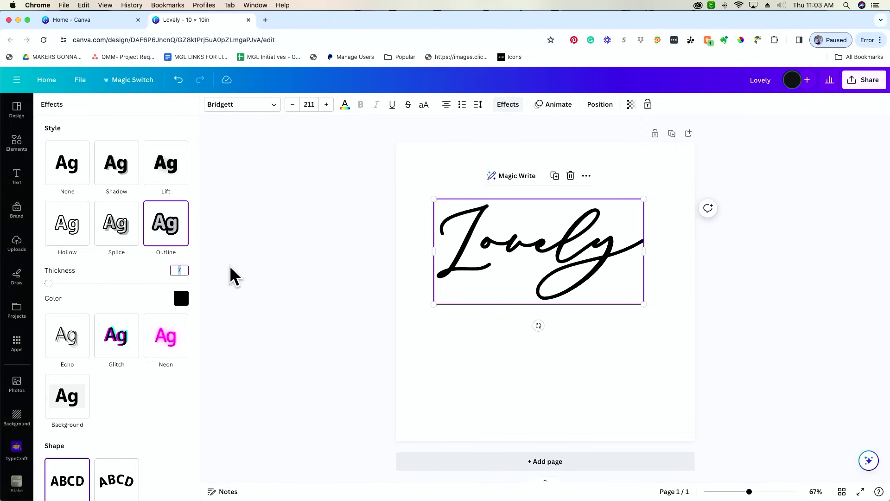
text(4)
key(Tab)
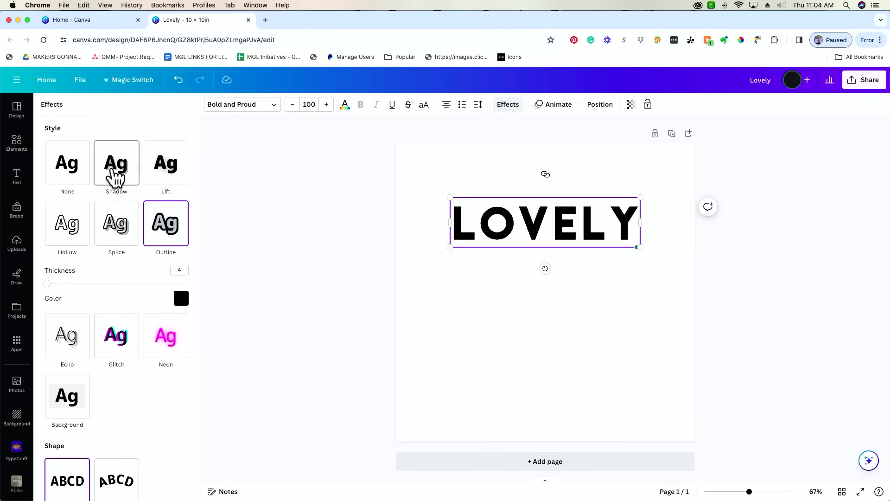
Try the Shadow, Lift, Hollow, Splice, Outline, Echo, Neon and Background effects one after another on the word LOVELY
click(116, 176)
click(166, 175)
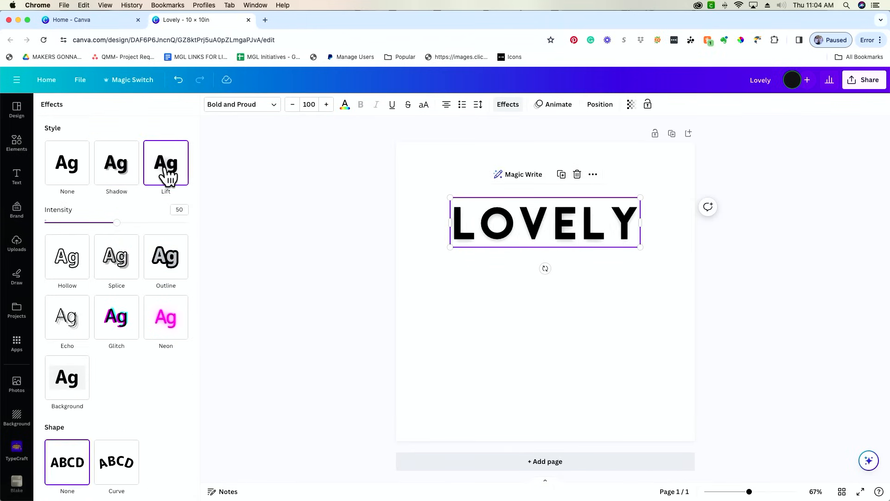
click(72, 260)
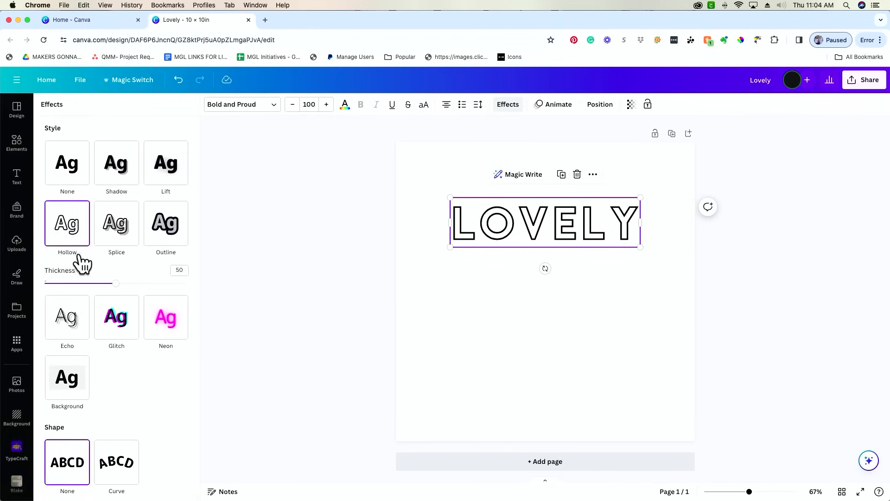
click(115, 223)
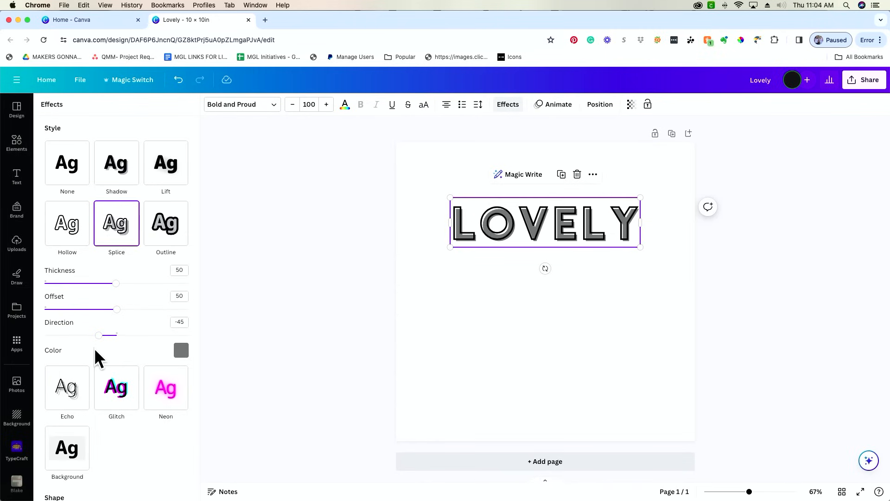
click(166, 216)
scroll(121, 280, down, 1)
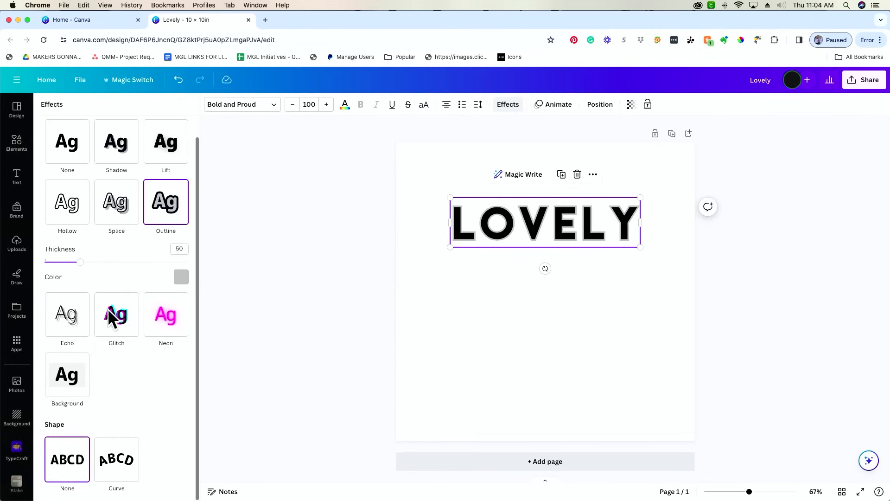
click(65, 314)
click(166, 267)
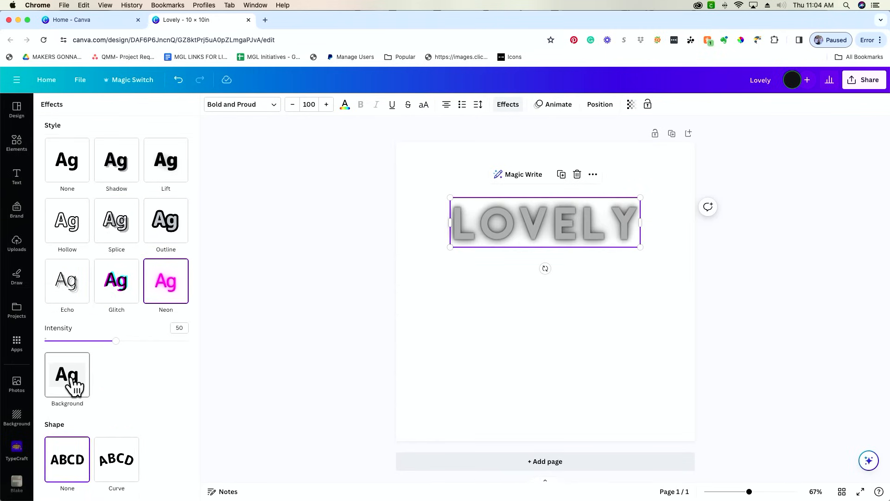
click(72, 379)
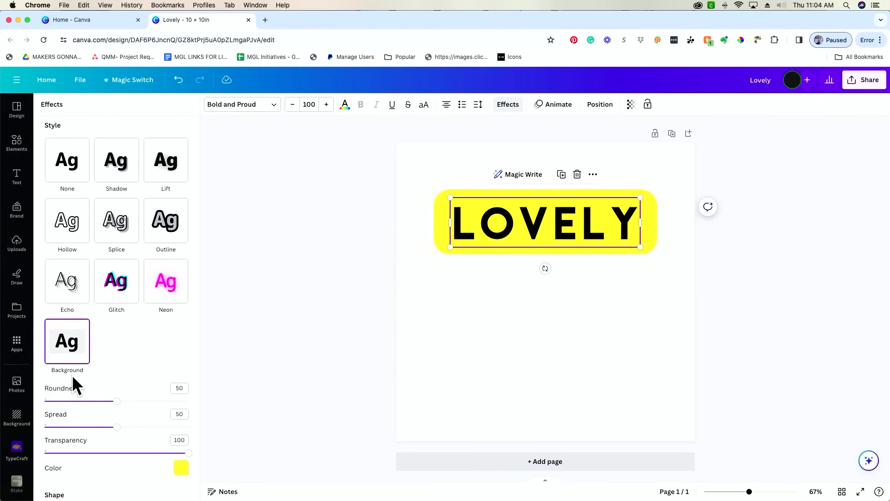
Bend the word LOVELY with the Curve shape, set its style to None, and lower the curve amount
scroll(95, 403, down, 3)
click(109, 459)
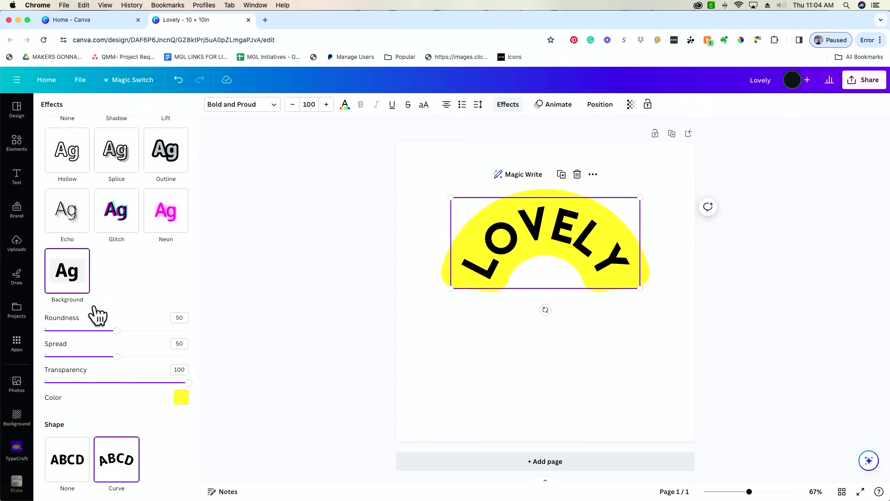
scroll(66, 283, up, 1)
scroll(70, 278, up, 2)
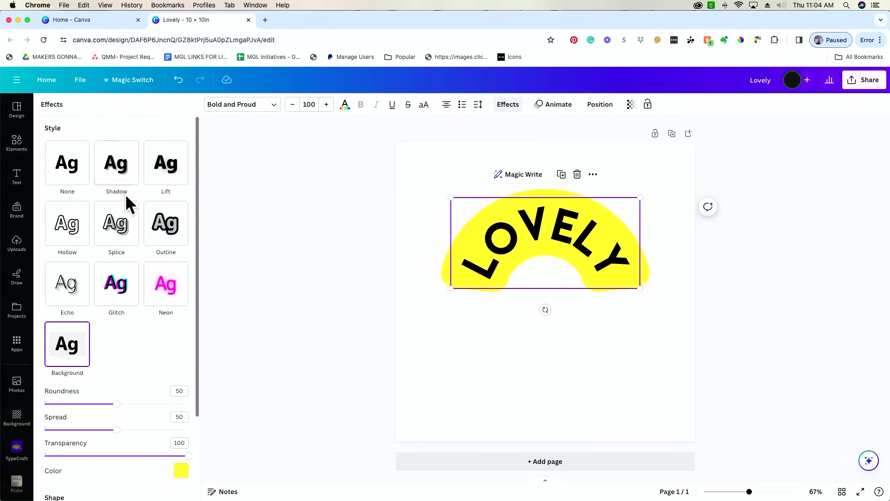
click(57, 172)
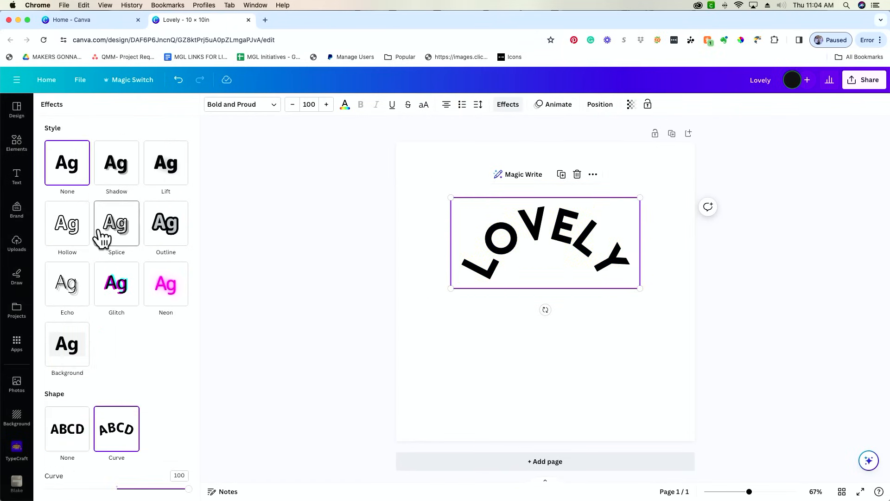
click(189, 486)
drag(189, 487, 151, 485)
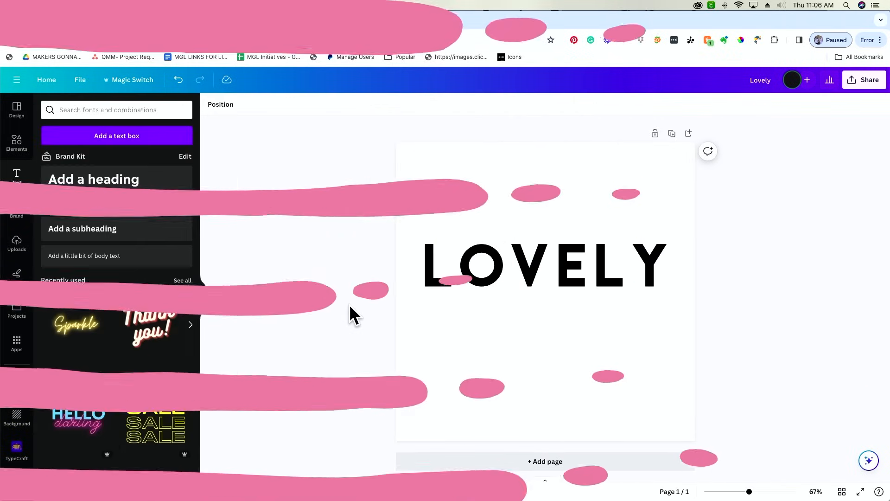
Search the apps for "typecraft" and open the TypeCraft app
click(18, 344)
click(103, 109)
text(typecraft)
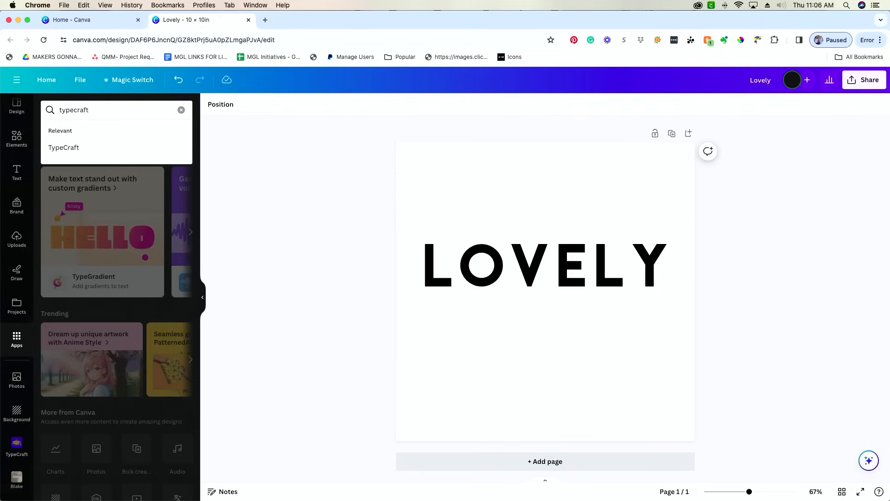
key(Return)
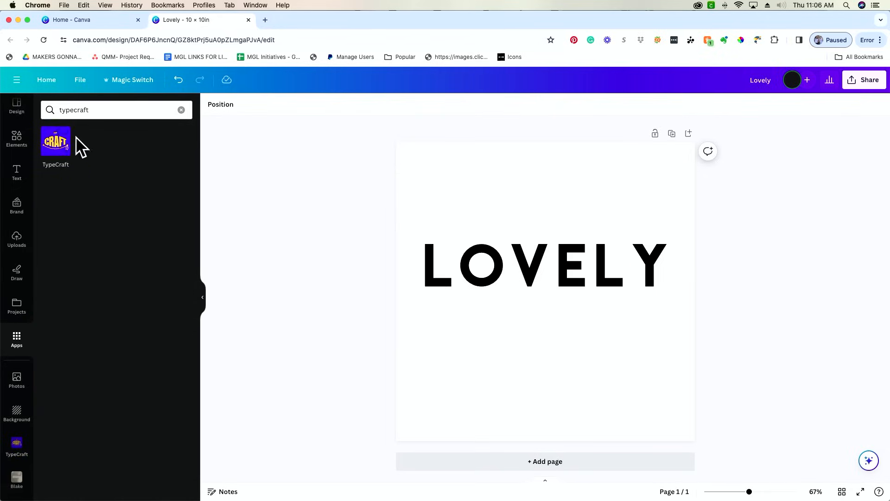
click(59, 147)
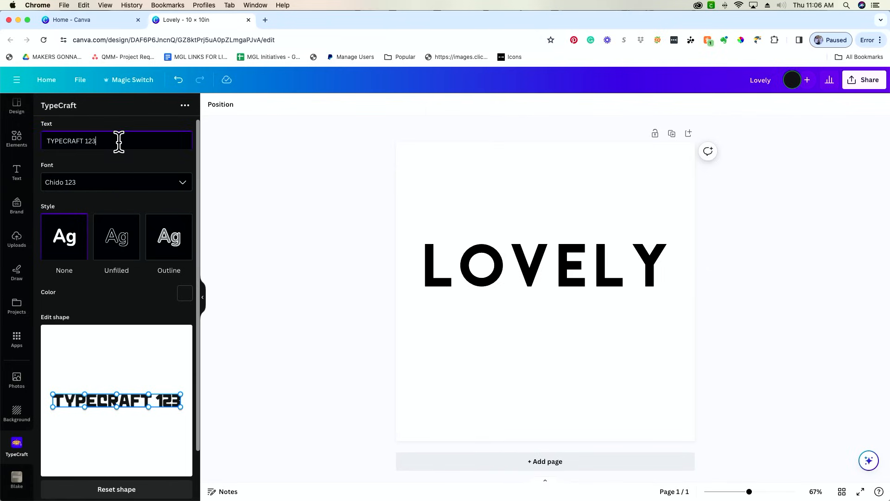
Replace the TypeCraft sample text with "Lovely" and set its font to Eighth Chapter 123
drag(119, 141, 37, 134)
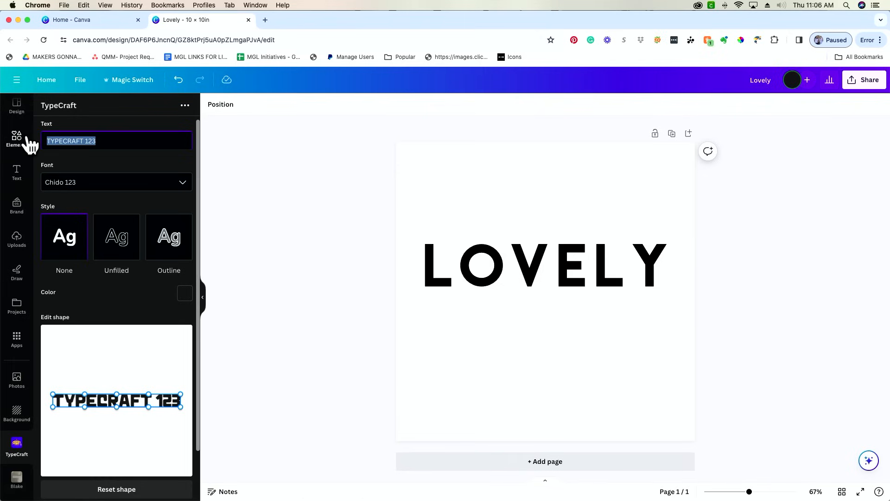
text(Lovely)
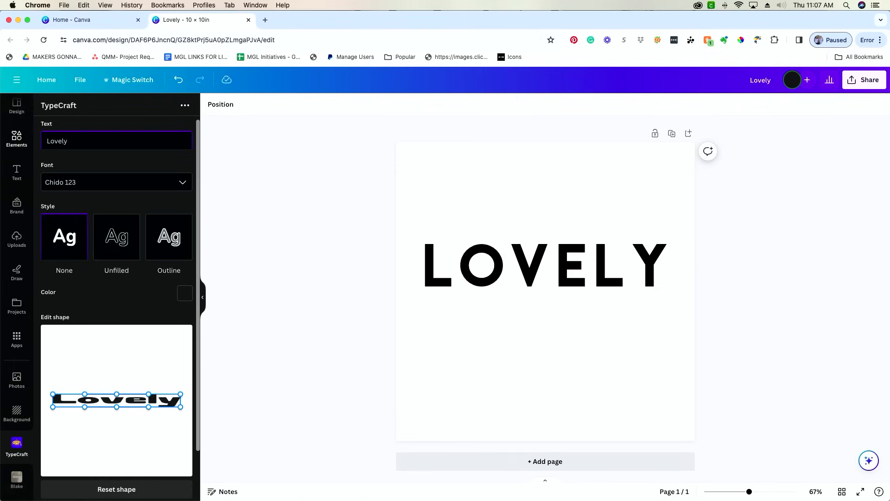
click(130, 184)
scroll(144, 225, down, 3)
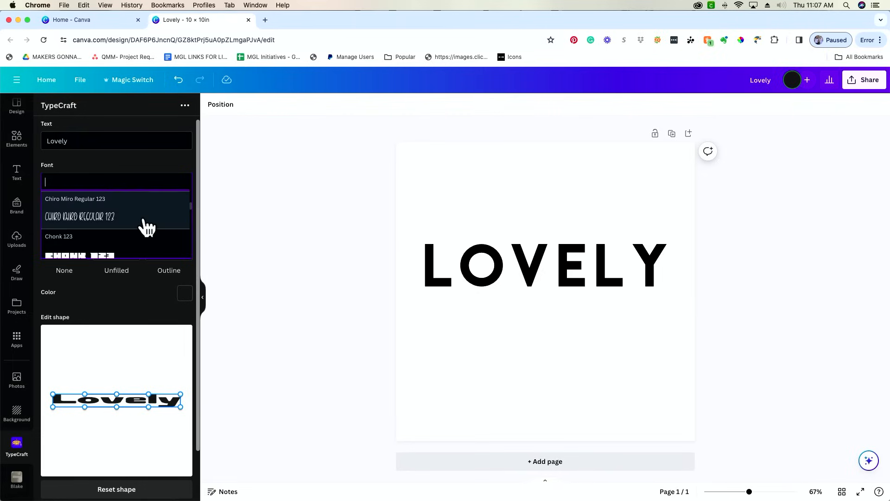
scroll(148, 227, down, 5)
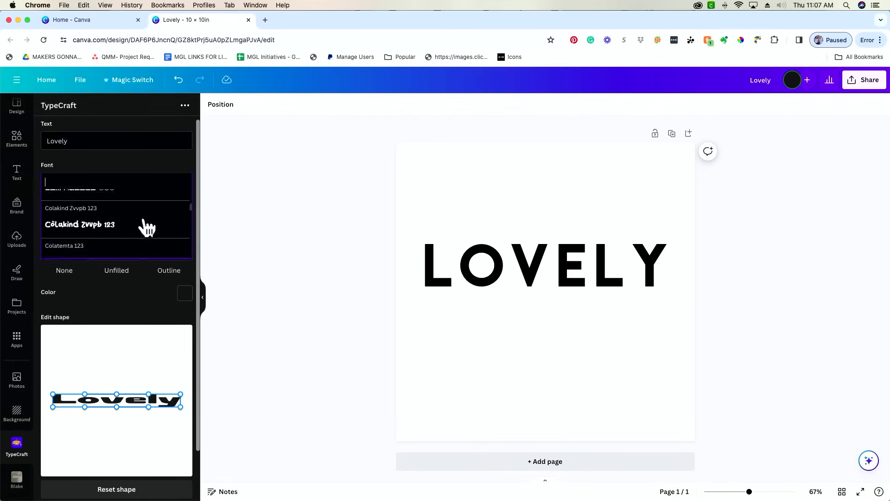
scroll(147, 227, down, 3)
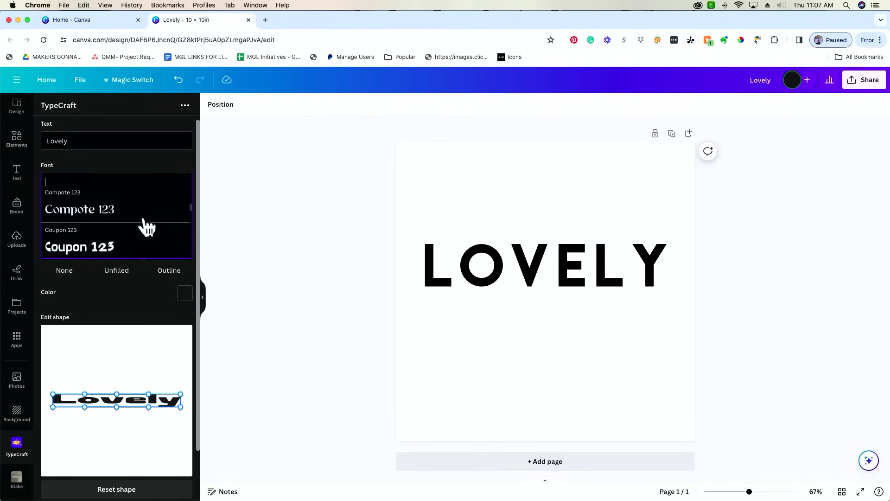
scroll(147, 227, down, 6)
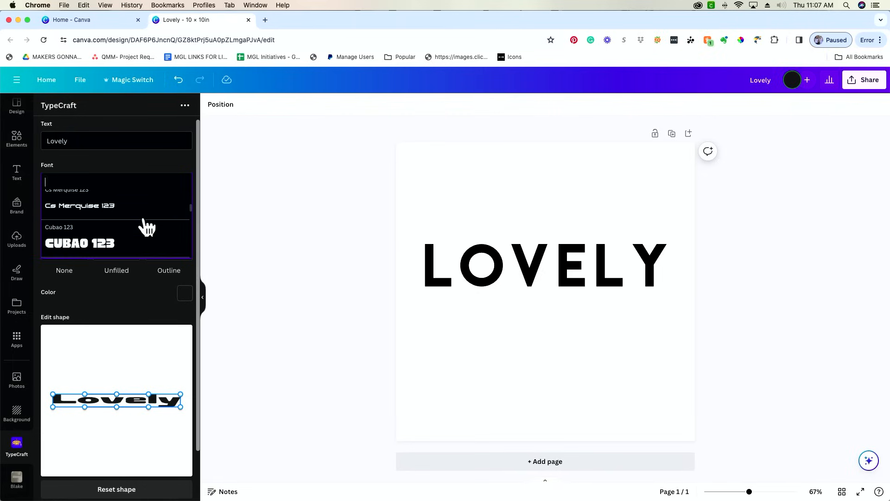
scroll(147, 227, down, 5)
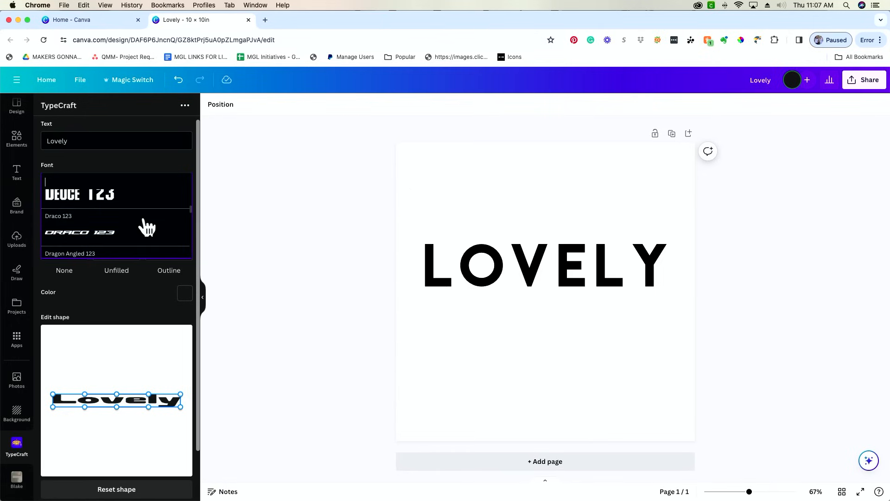
scroll(147, 227, down, 2)
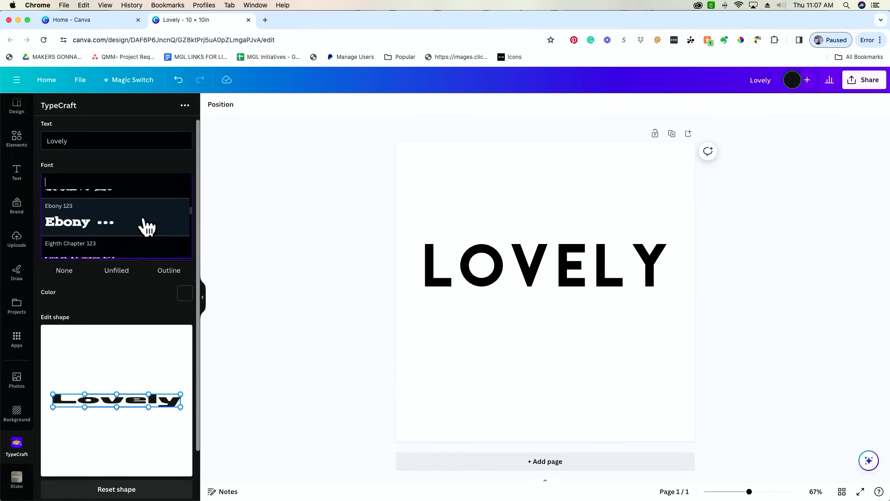
scroll(148, 227, down, 3)
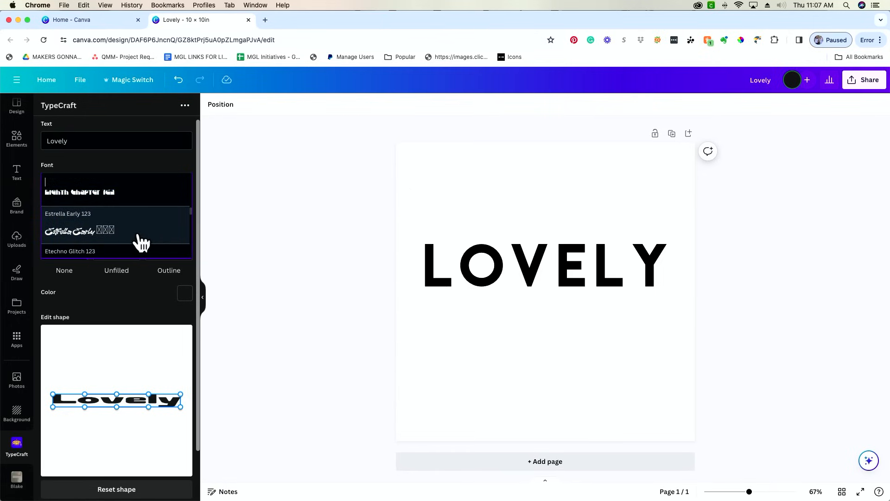
click(124, 194)
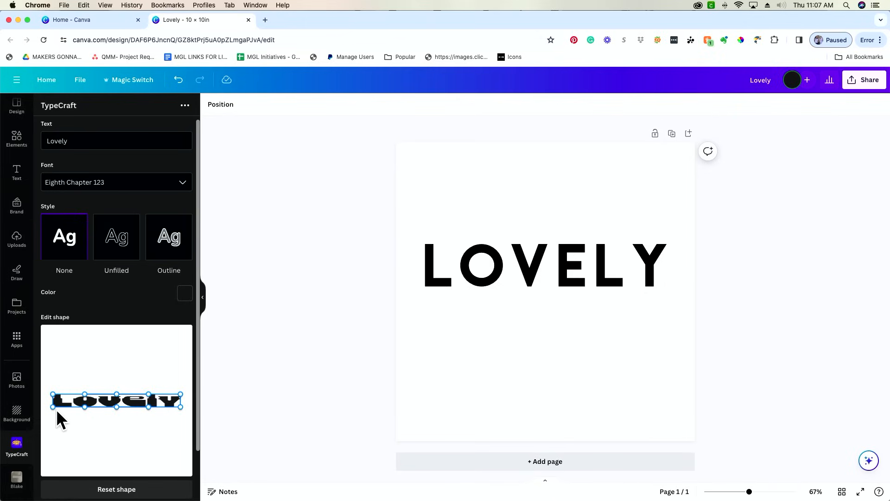
Stretch the lettering's lower edge downward by lowering both bottom corners and pulling the bottom centre point further down
drag(52, 407, 49, 425)
drag(178, 406, 178, 425)
drag(113, 391, 115, 452)
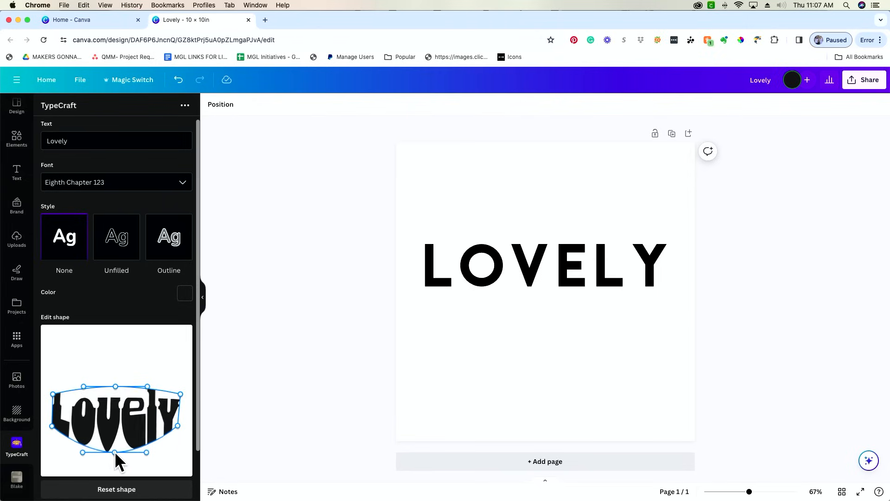
Warp the lettering by dipping the top edge's middle, raising the lower edge's curve handles, and nudging the top-left corner inward and up
drag(115, 385, 118, 376)
drag(116, 373, 148, 385)
drag(147, 451, 142, 423)
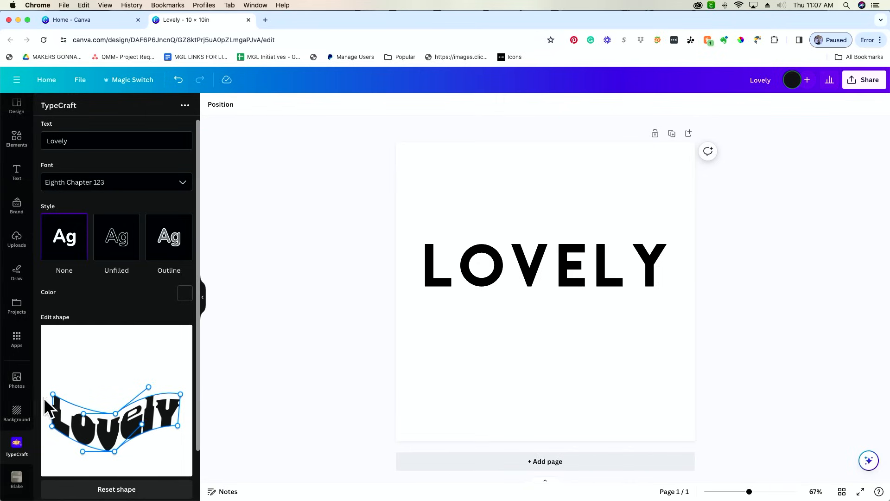
mouse_move(53, 393)
mouse_down()
mouse_move(68, 388)
mouse_move(57, 389)
mouse_up()
mouse_move(116, 413)
mouse_down()
mouse_move(116, 396)
mouse_move(108, 413)
mouse_up()
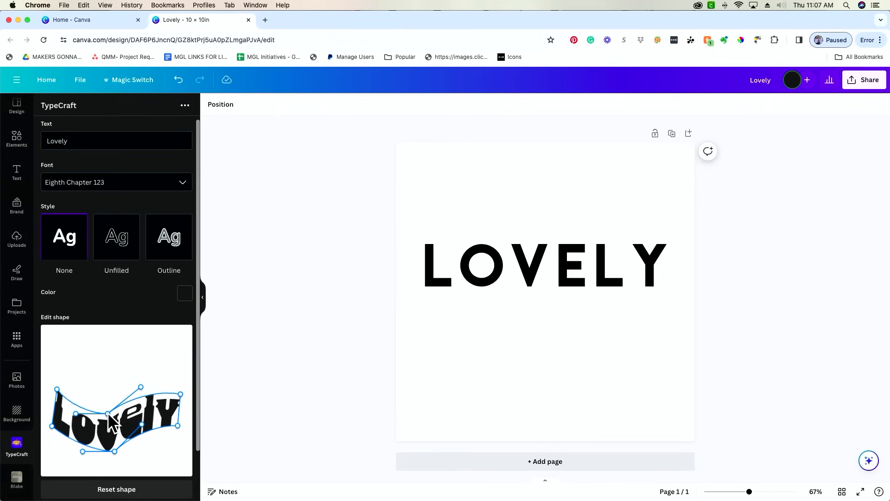
drag(83, 451, 84, 432)
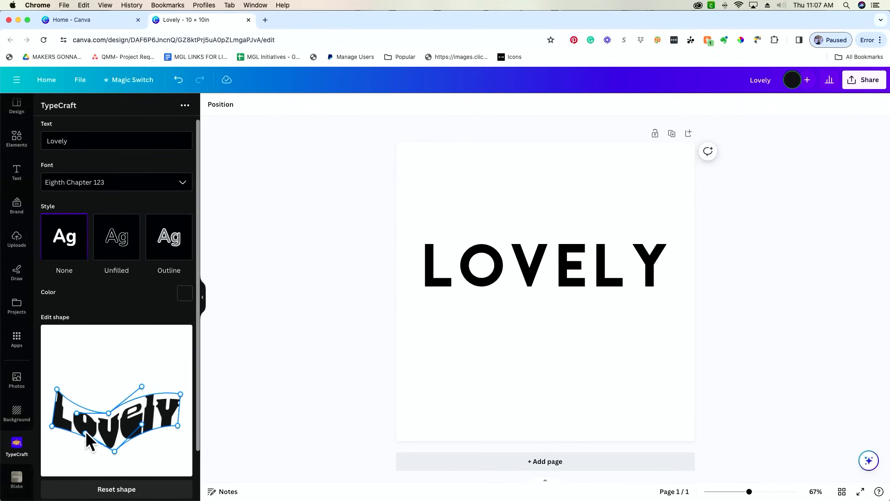
Reset the lettering's shape and pull all four corners outward so the word flares at both ends
click(134, 494)
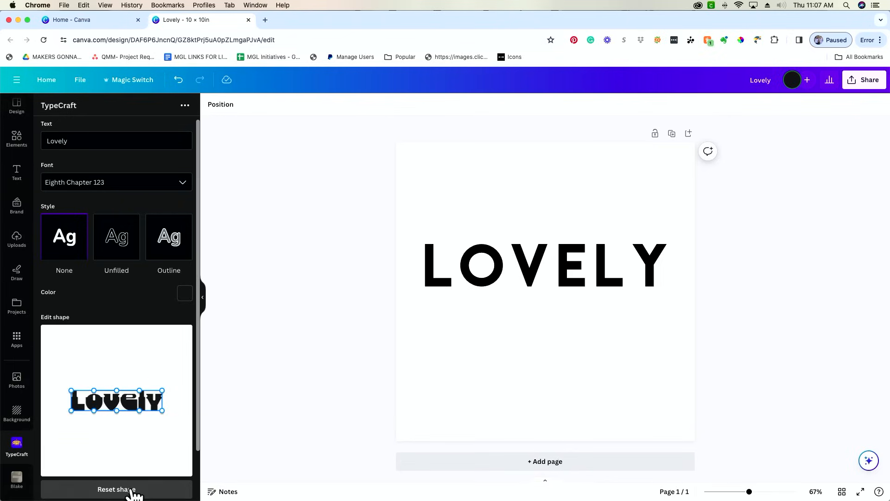
drag(159, 390, 163, 377)
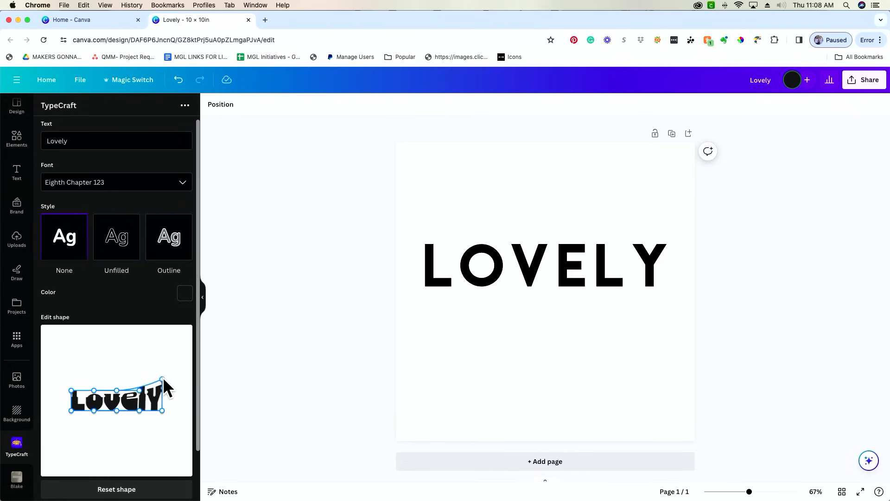
drag(72, 391, 68, 380)
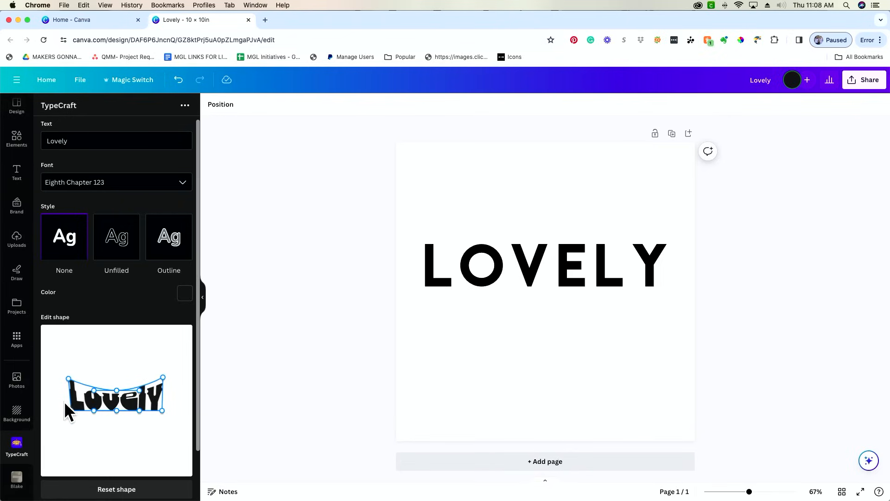
drag(69, 410, 60, 426)
drag(160, 412, 167, 424)
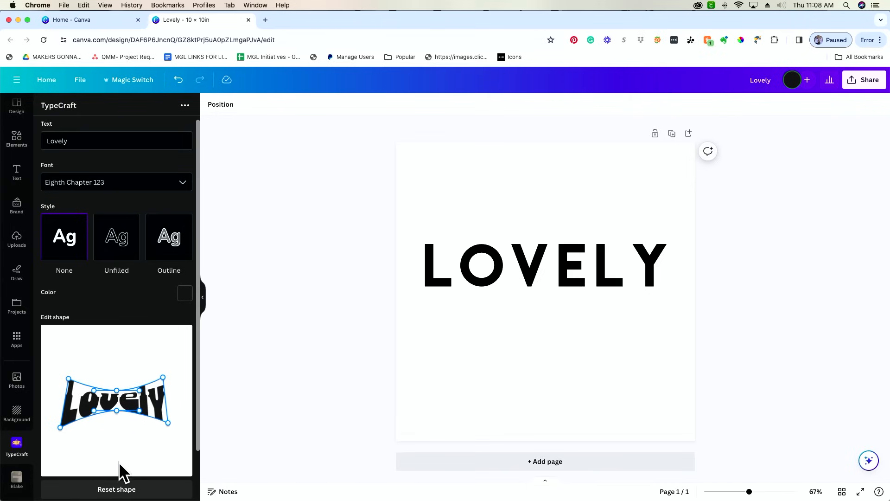
Add the flared lettering to the design, enlarge it and place it beneath the existing LOVELY text
scroll(119, 461, down, 2)
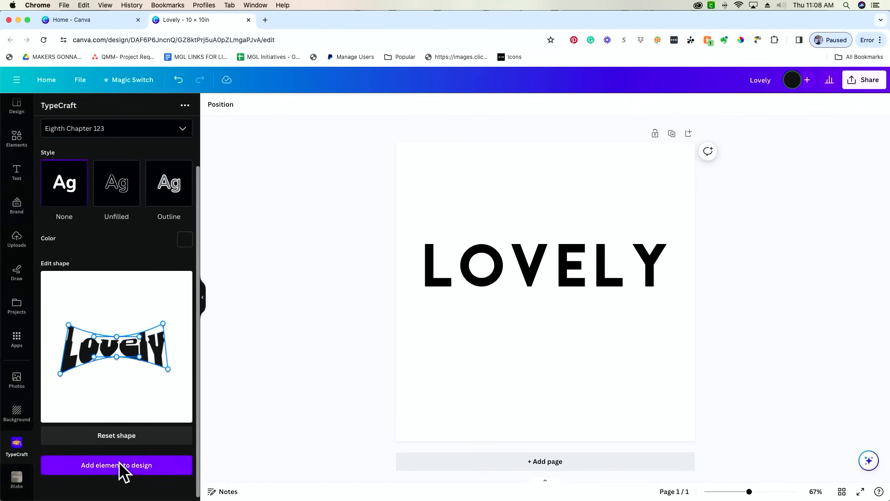
click(140, 470)
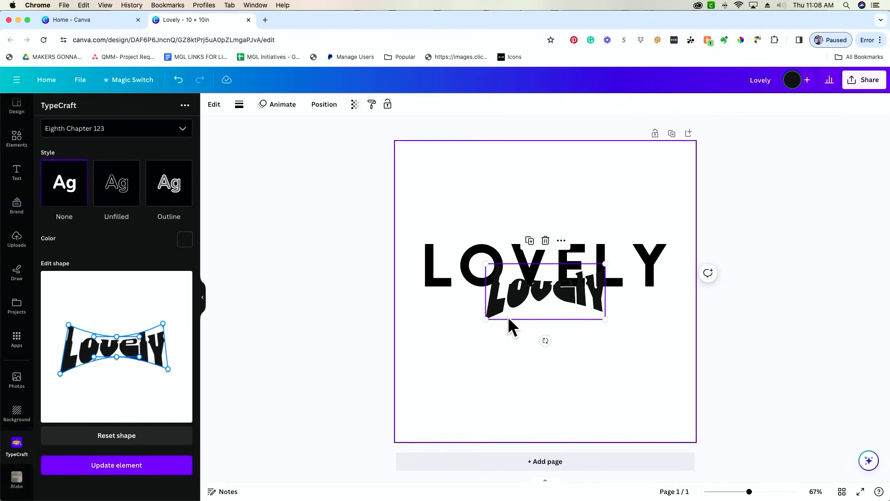
drag(484, 320, 433, 359)
drag(523, 303, 549, 336)
click(427, 375)
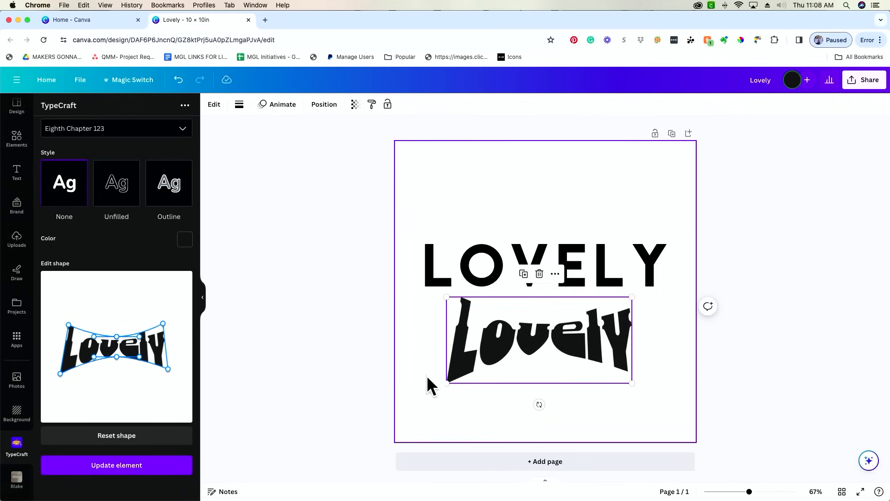
Apply the Outline style to new TypeCraft lettering with a border width of 3 and a bright orange border color
click(169, 183)
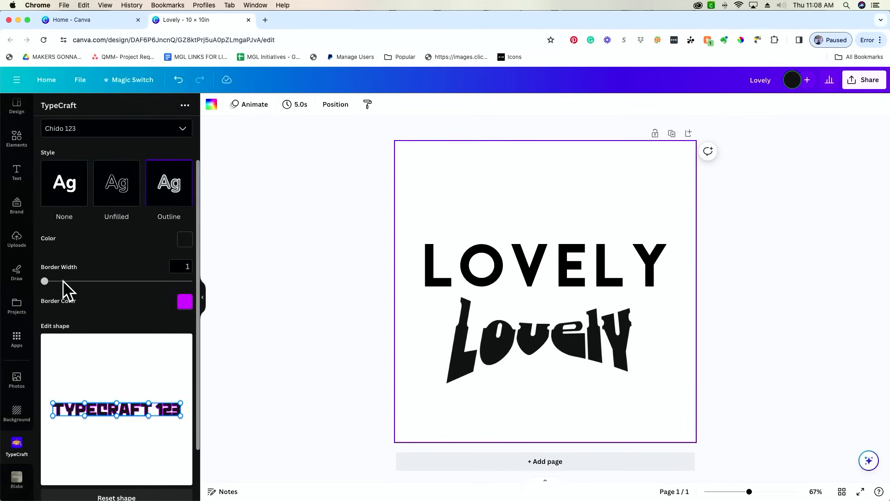
mouse_move(45, 281)
mouse_down()
mouse_move(72, 281)
mouse_move(60, 281)
mouse_up()
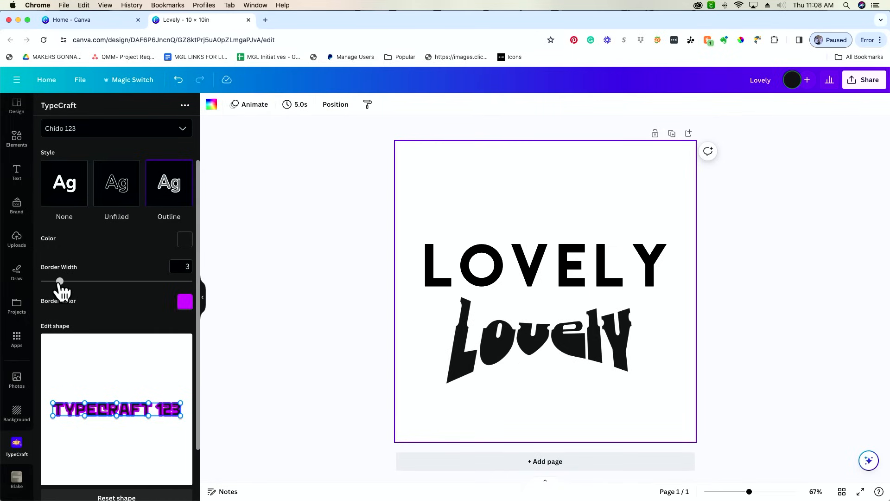
click(180, 306)
mouse_move(124, 221)
mouse_down()
mouse_move(123, 201)
mouse_move(121, 212)
mouse_up()
click(74, 250)
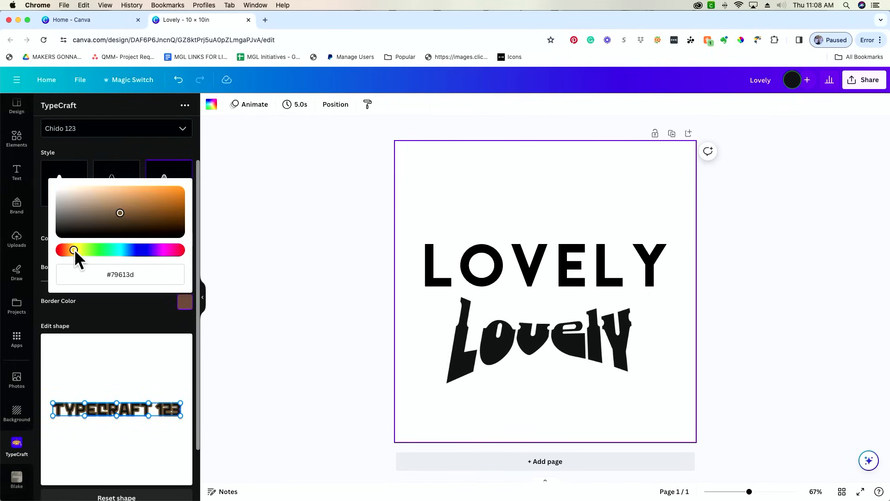
click(162, 192)
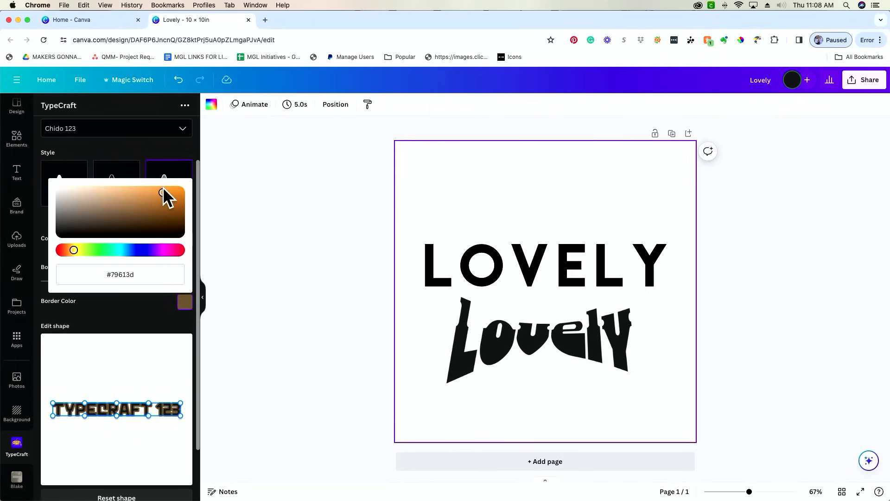
click(146, 308)
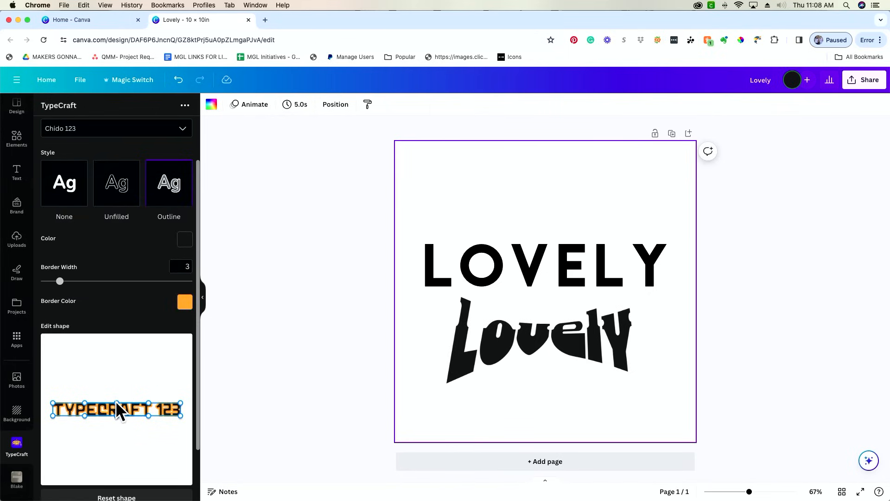
Replace the outlined TypeCraft sample text with "Lovely"
scroll(88, 134, up, 2)
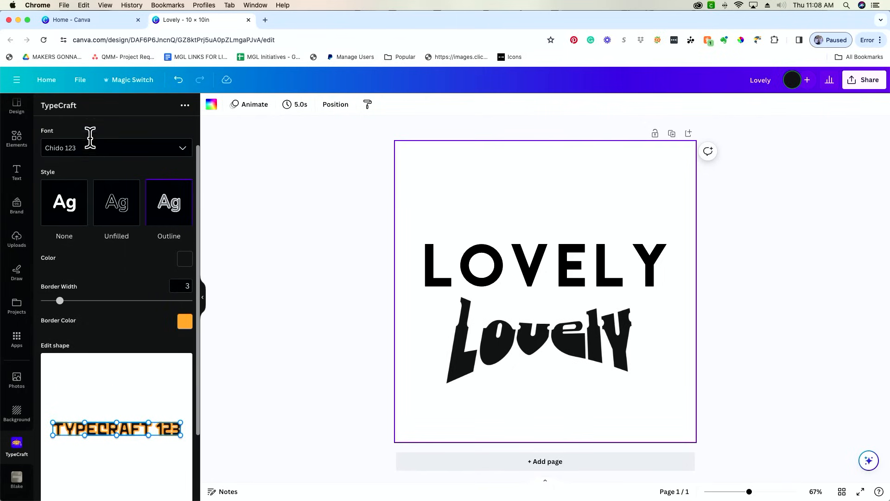
drag(105, 142, 55, 138)
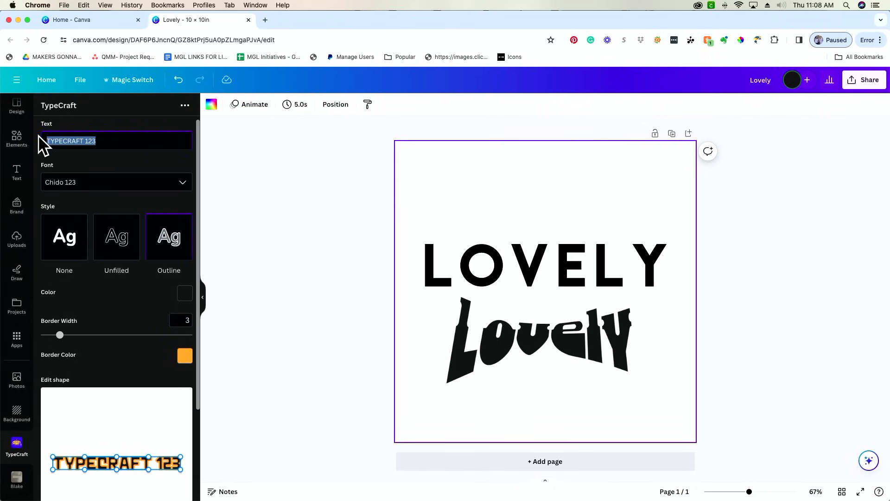
text(Lovely)
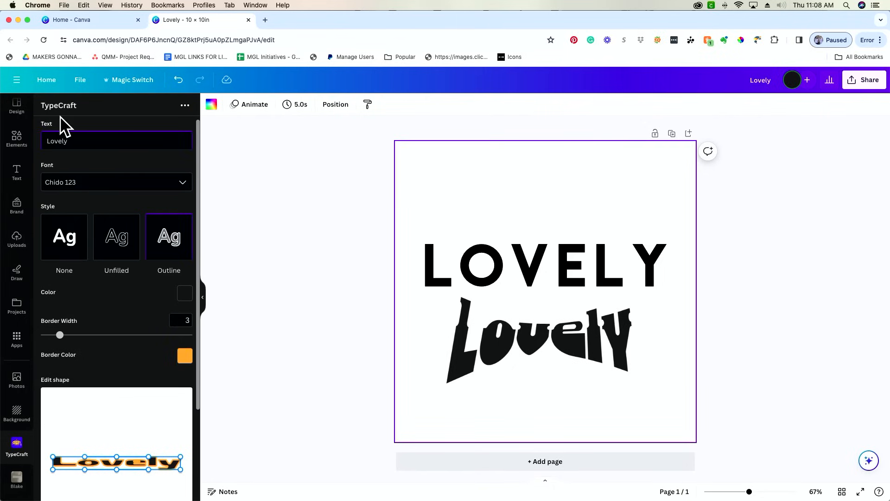
Bulge the outlined lettering by raising both top corners and pulling the top and bottom centre points apart, and add it to the design
scroll(52, 277, down, 2)
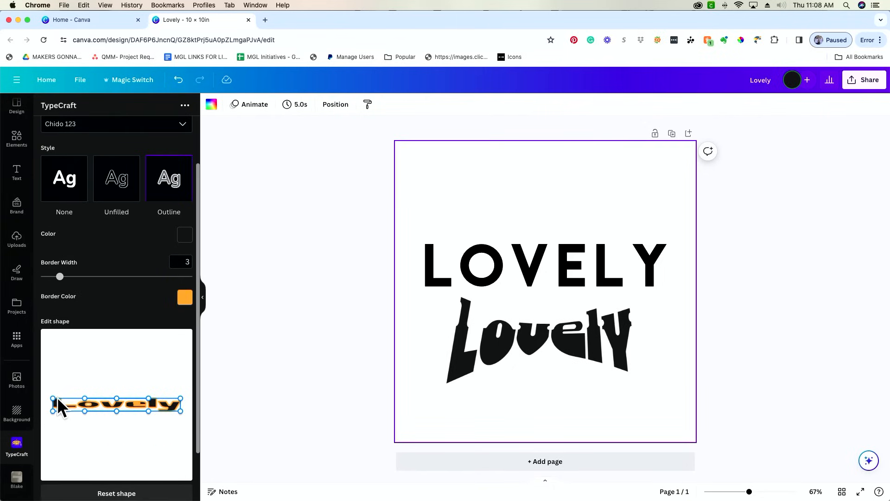
drag(52, 398, 52, 381)
drag(176, 398, 181, 383)
drag(117, 397, 115, 435)
drag(116, 381, 119, 349)
scroll(79, 420, down, 2)
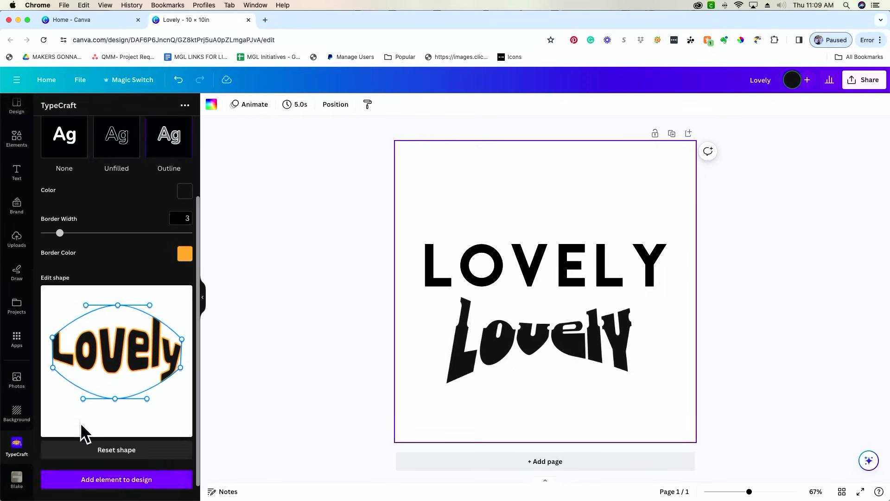
click(92, 477)
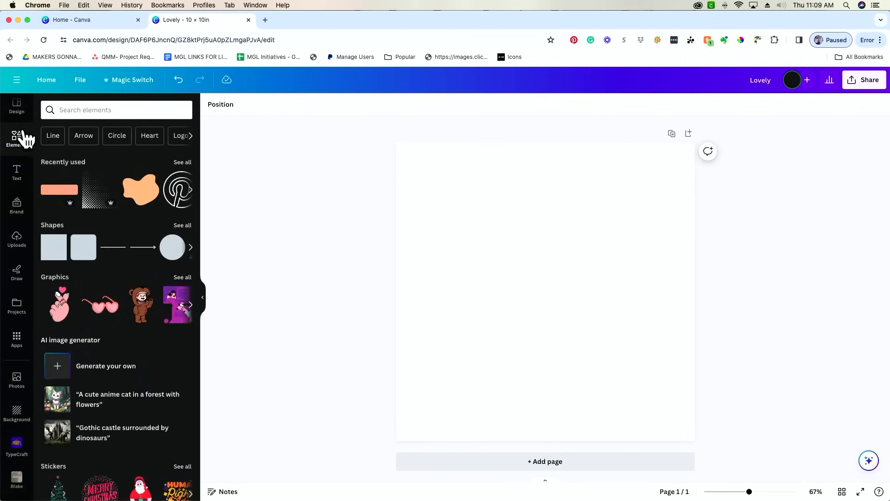
Search the graphics elements for "flowers" and browse the results
click(182, 277)
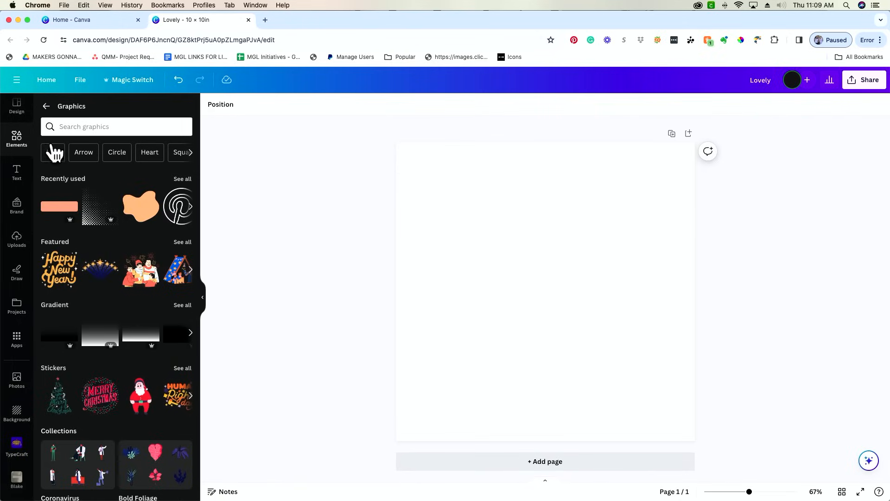
click(89, 126)
text(fl)
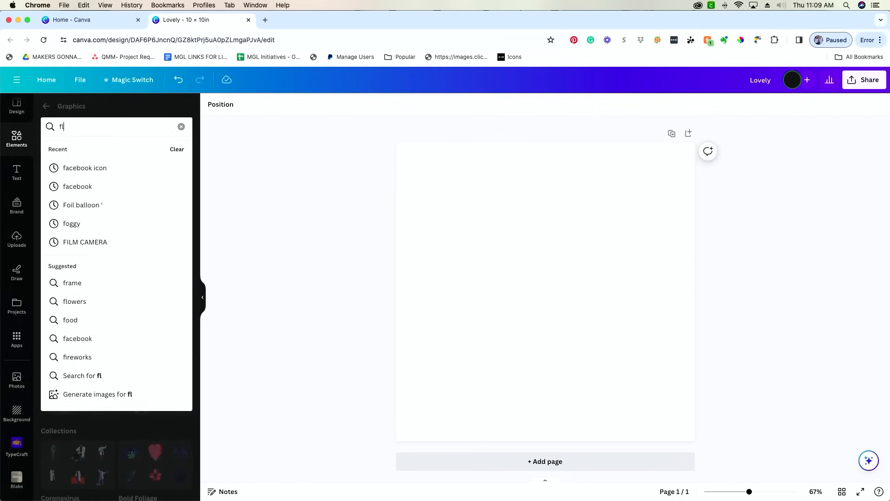
text(owers)
key(Return)
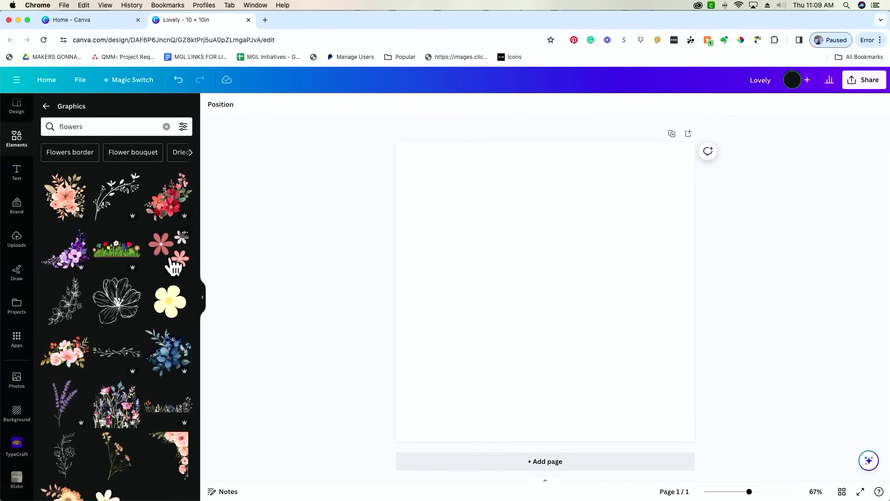
scroll(95, 401, down, 1)
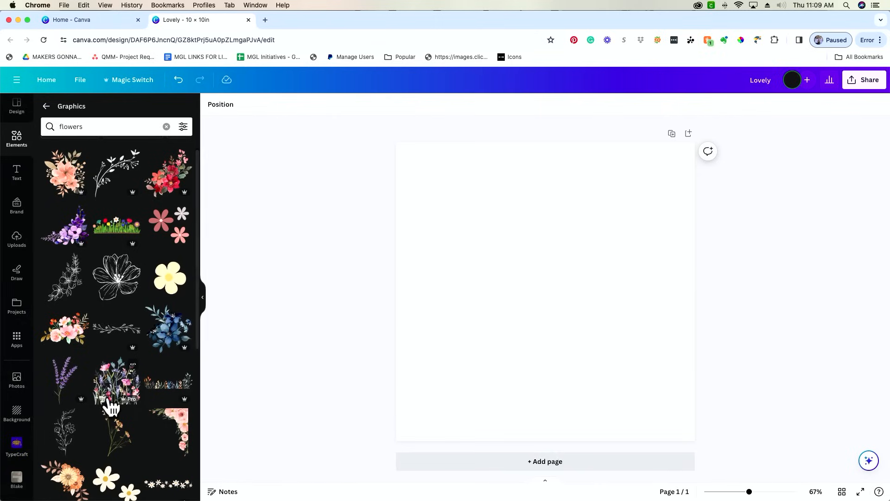
Show all keywords of the watercolor wildflower graphic and browse graphics matching its "watercolor" keyword
click(133, 365)
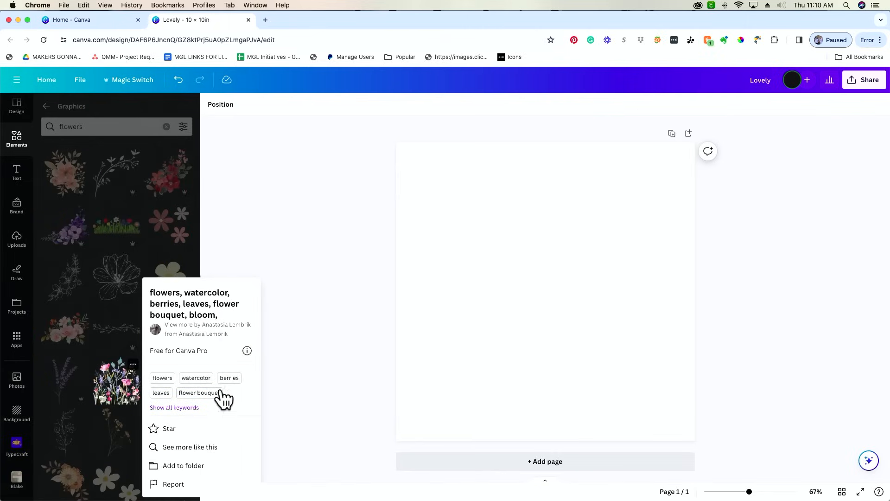
click(176, 408)
click(196, 378)
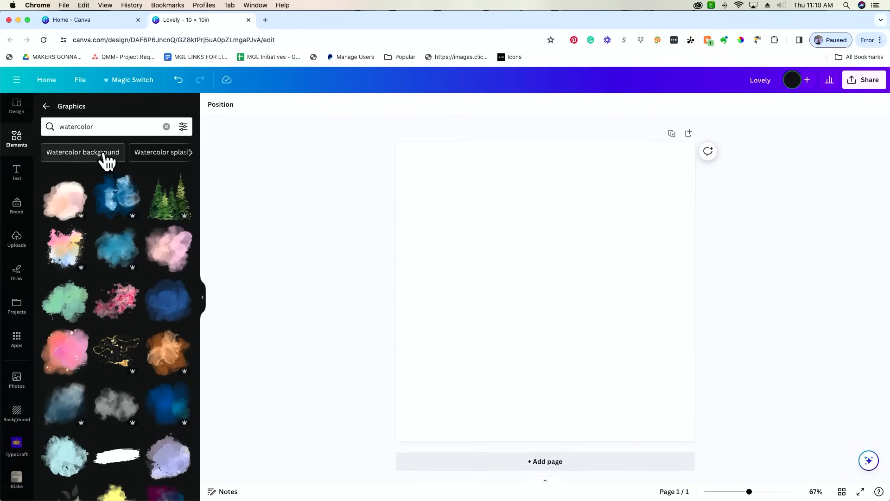
scroll(93, 320, down, 5)
scroll(98, 330, down, 5)
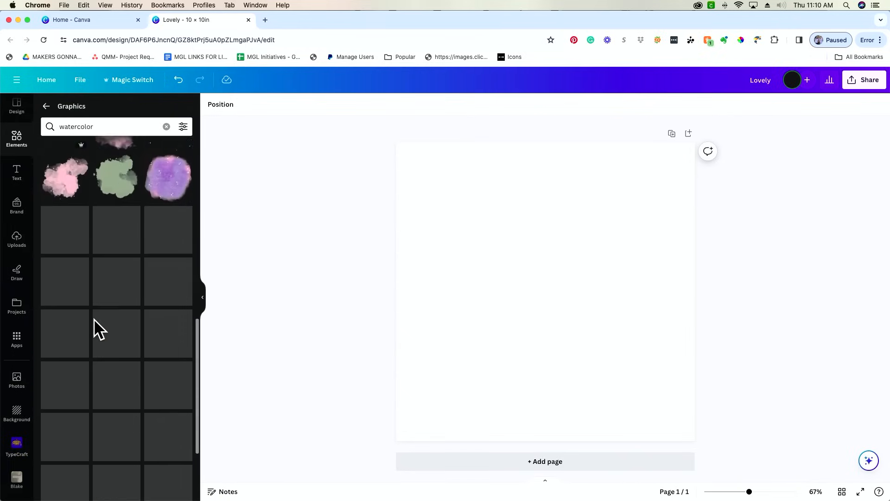
scroll(98, 329, up, 10)
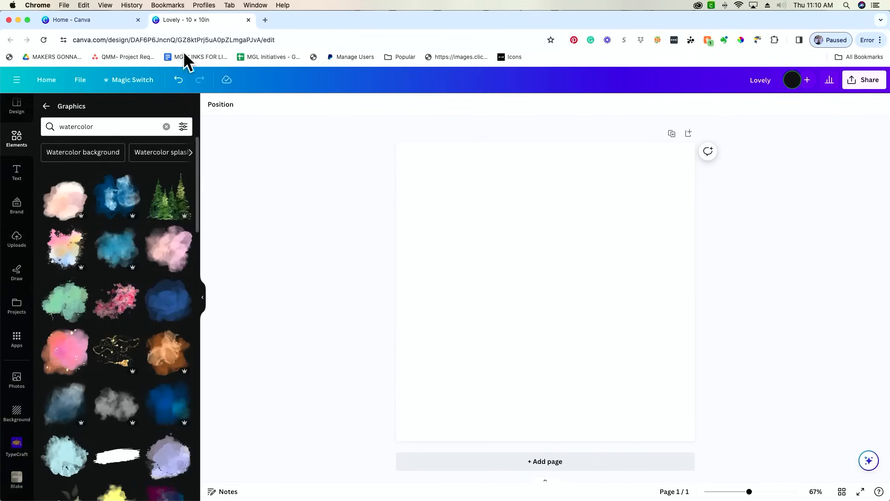
Refine the graphics search to "watercolor florals" and browse the results
click(112, 126)
text(florals)
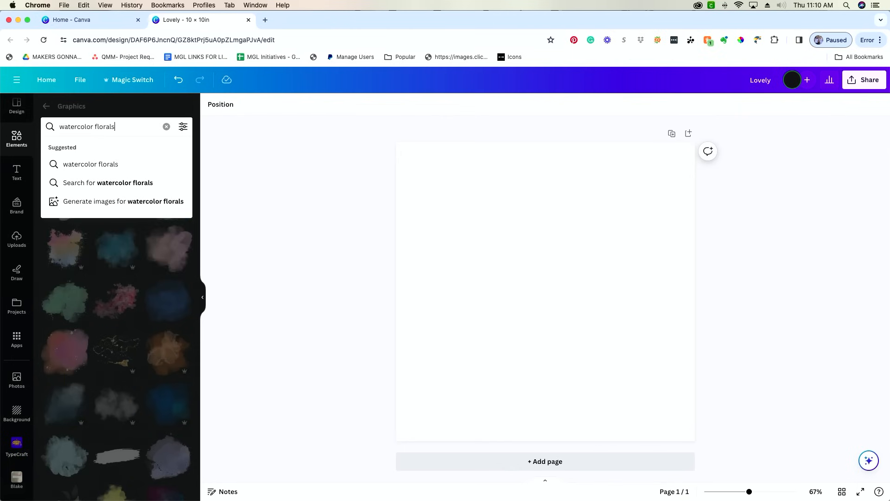
key(Return)
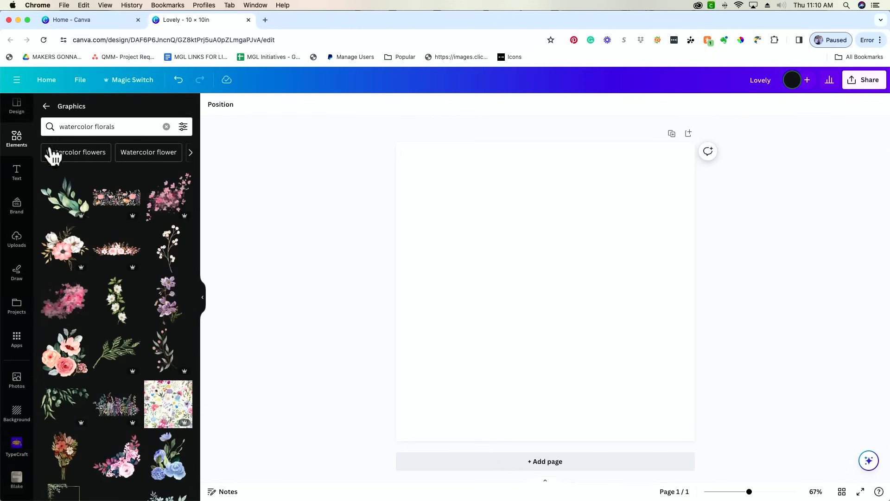
scroll(92, 378, down, 15)
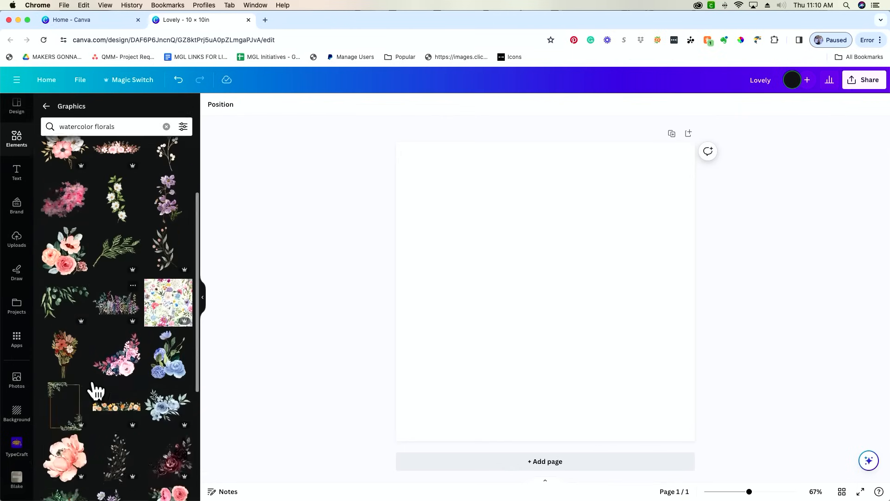
scroll(93, 380, down, 10)
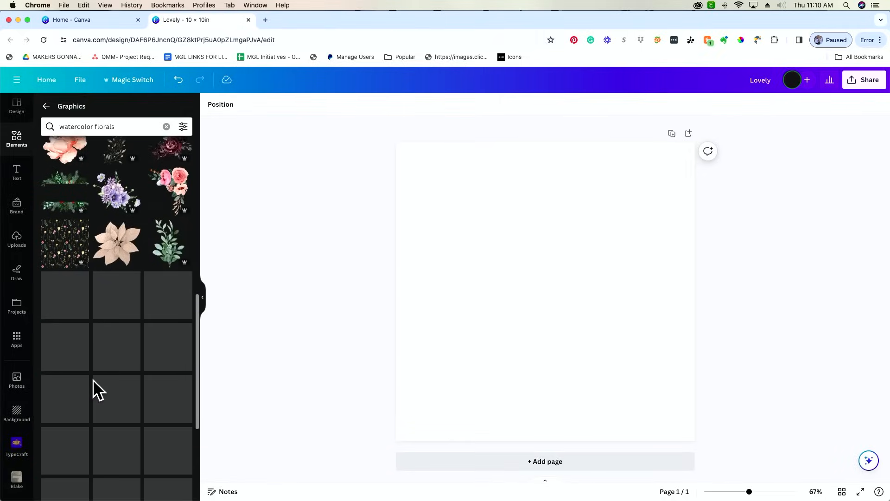
scroll(95, 391, up, 20)
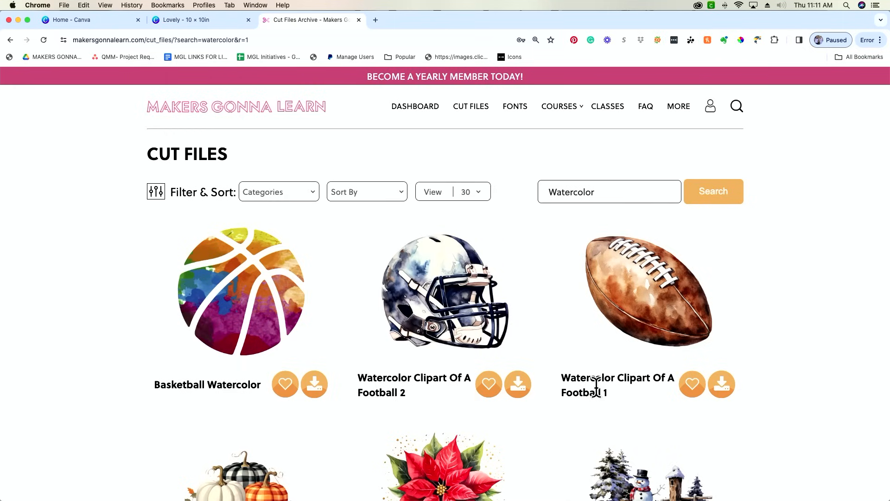
Examine the watercolor designs among the cut files on the Makers Gonna Learn site
scroll(597, 389, down, 5)
scroll(646, 165, up, 5)
scroll(800, 371, down, 3)
scroll(800, 372, down, 5)
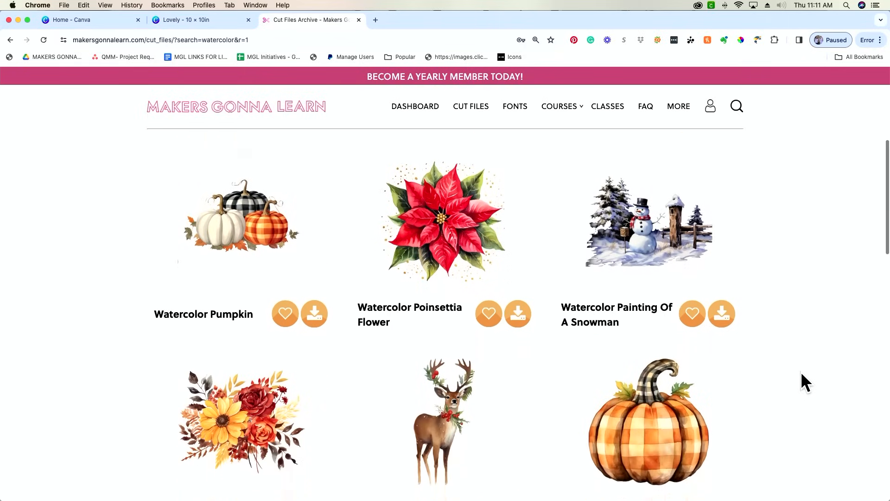
scroll(800, 371, up, 2)
scroll(802, 371, down, 9)
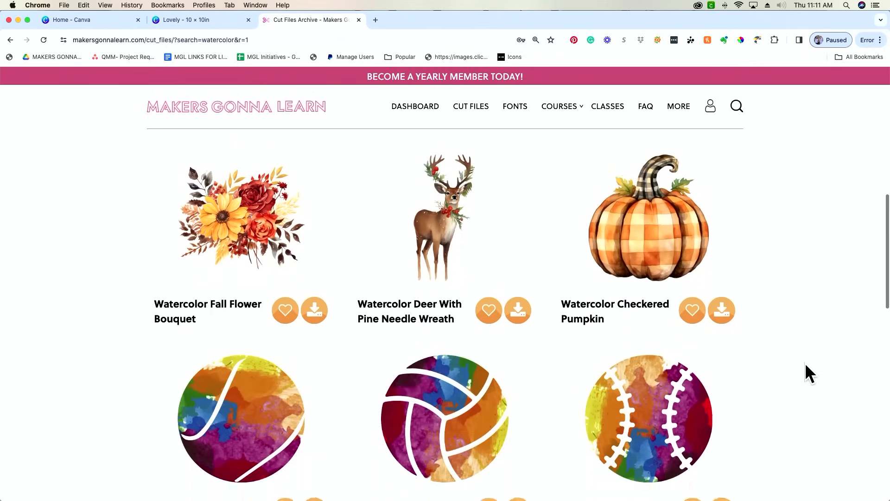
scroll(805, 361, down, 7)
scroll(806, 362, up, 9)
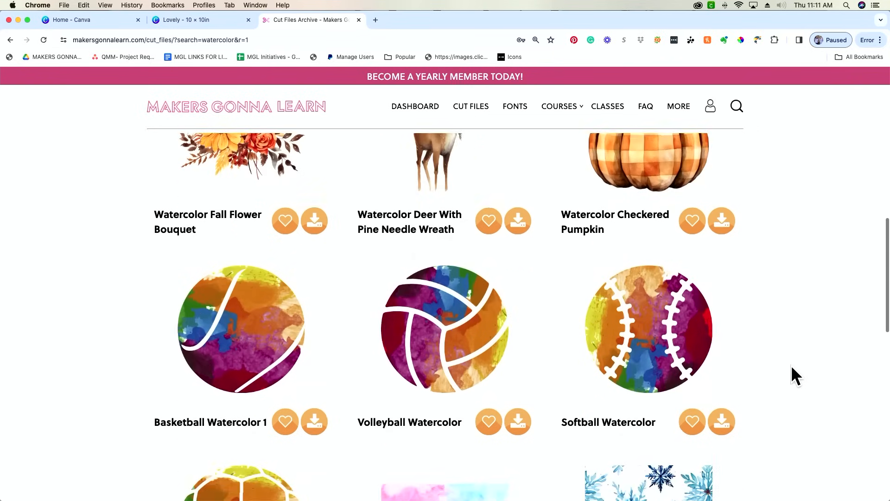
scroll(790, 367, up, 1)
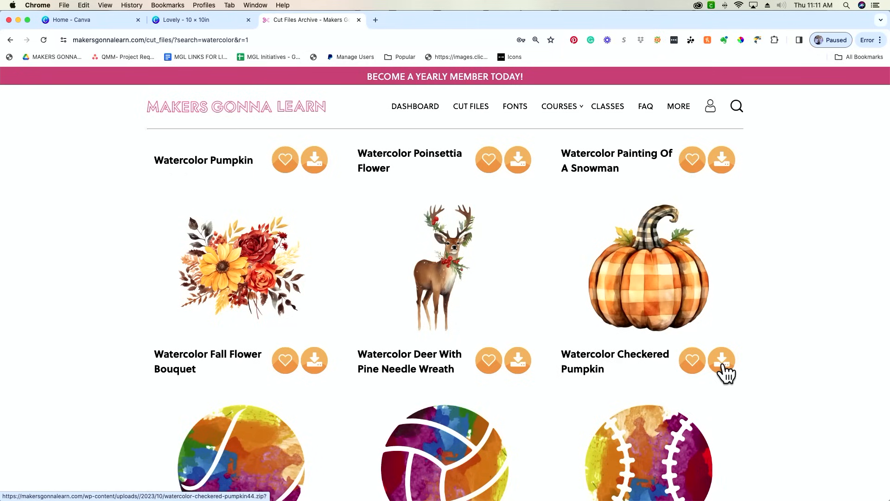
Download the Watercolor Fall Flower Bouquet cut file and show its PNG in the Downloads folder
click(314, 360)
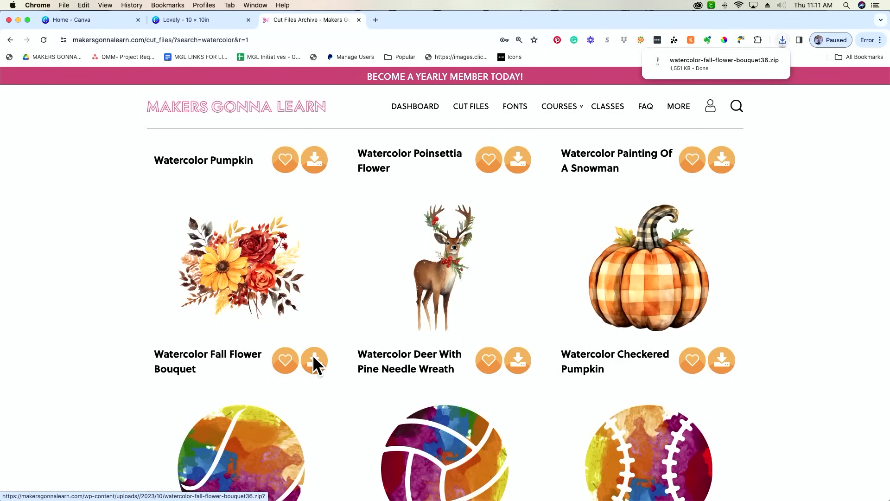
click(702, 65)
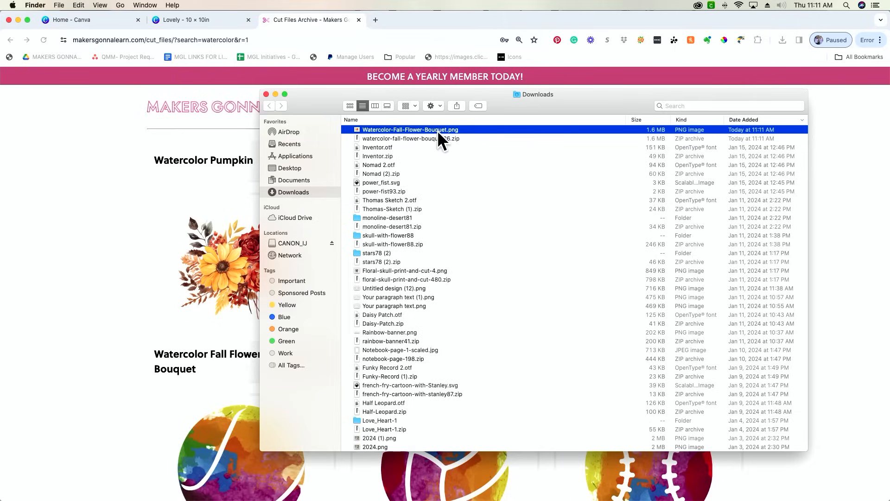
drag(315, 99, 422, 29)
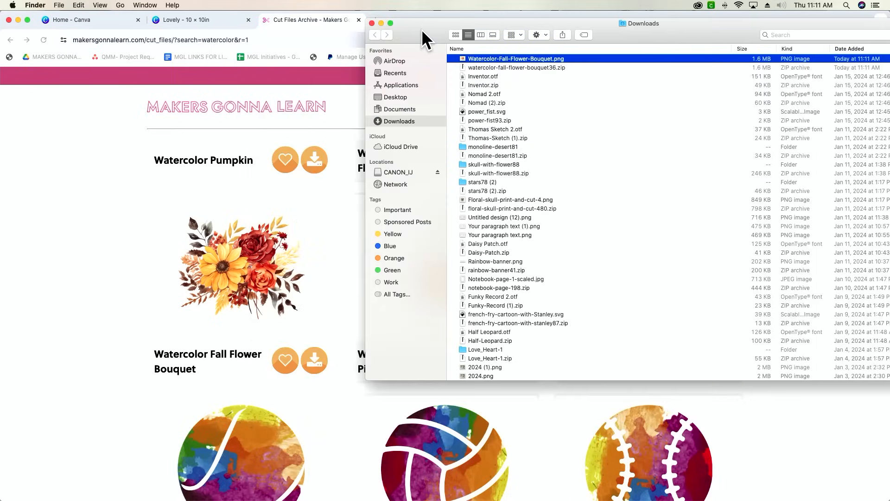
Return to the Lovely design in Canva and place Watercolor-Fall-Flower-Bouquet.png from Downloads onto the blank page
click(182, 21)
drag(533, 20, 534, 111)
drag(535, 56, 533, 291)
drag(513, 433, 487, 360)
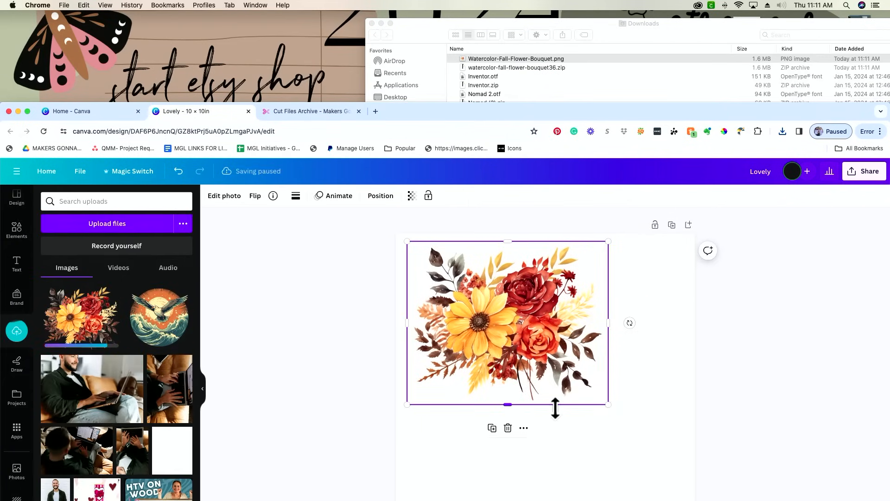
drag(547, 112, 557, 13)
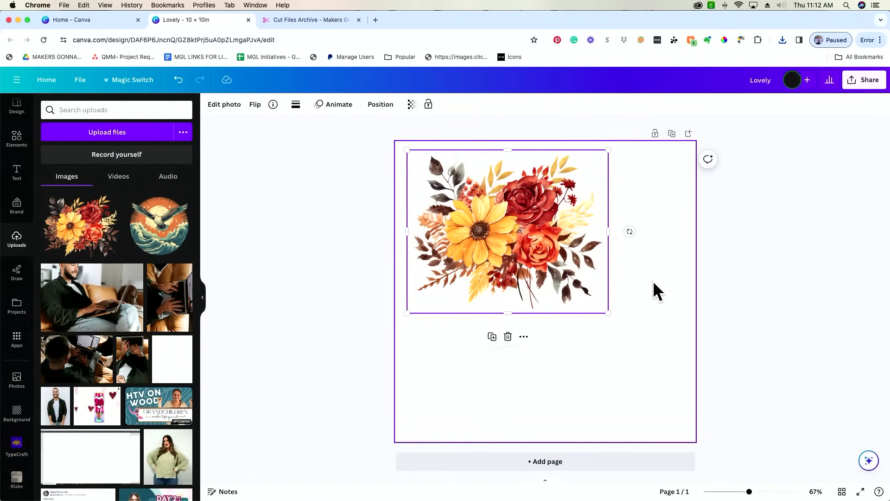
Reposition the bouquet image in the upper part of the page, leaving room for text below
click(580, 362)
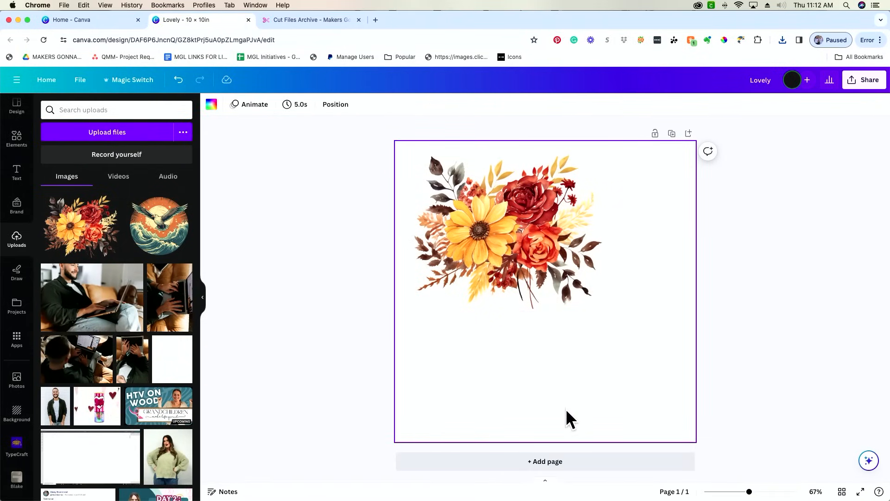
drag(487, 250, 486, 301)
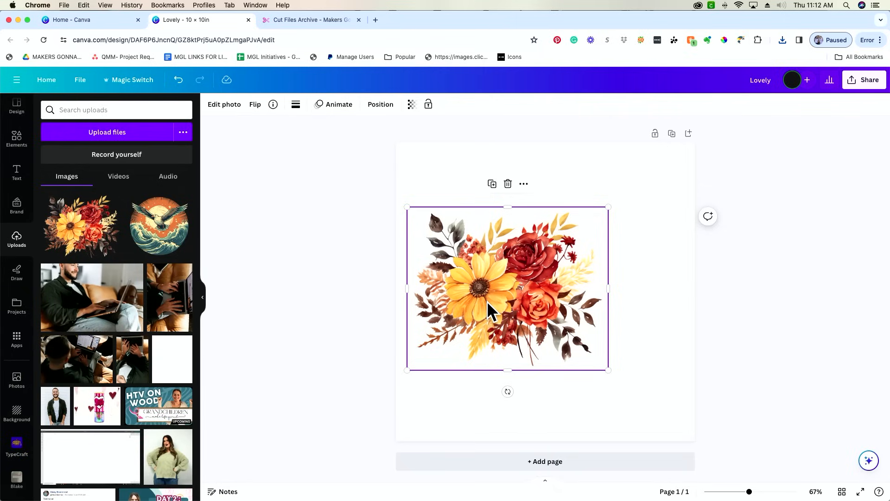
drag(486, 301, 489, 248)
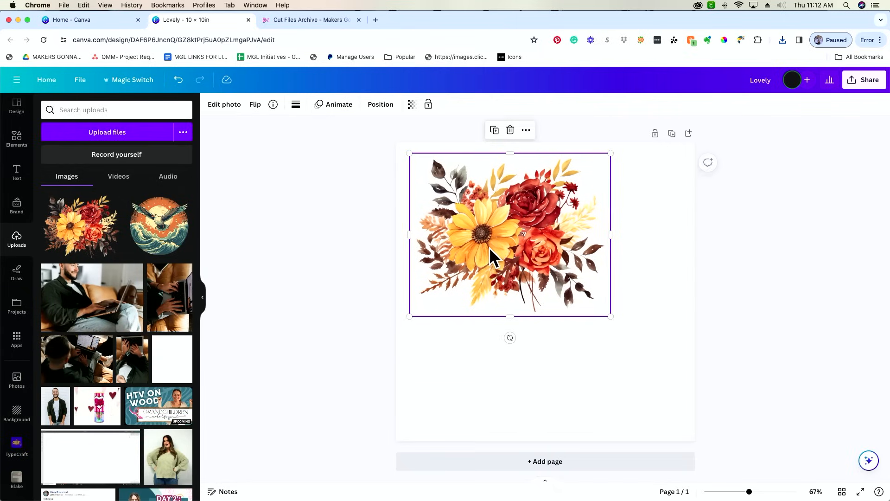
Add a text box below the bouquet reading "Welcome" and, on a new line, "to Our Wedding Shower"
click(16, 173)
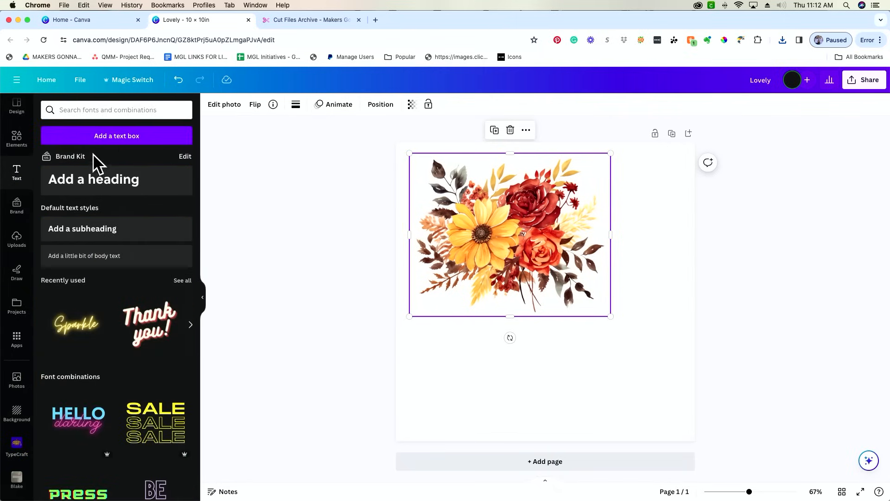
click(107, 137)
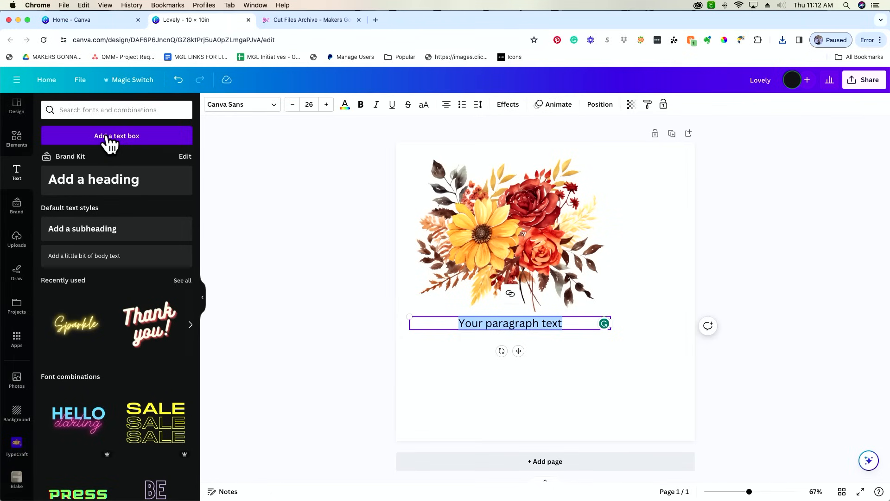
key(BackSpace)
text(Welcome)
key(Return)
text(to O)
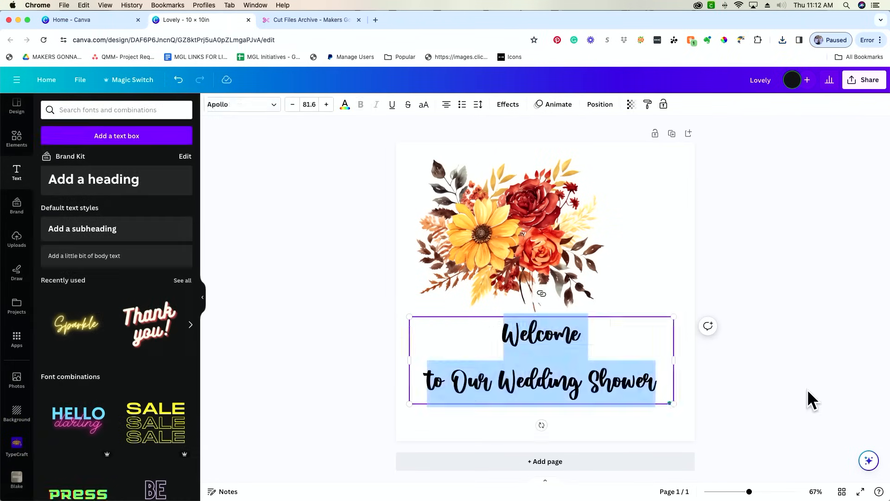
Move "Wedding Shower" to its own line and shrink the bouquet, centering it above the text
click(568, 278)
click(540, 385)
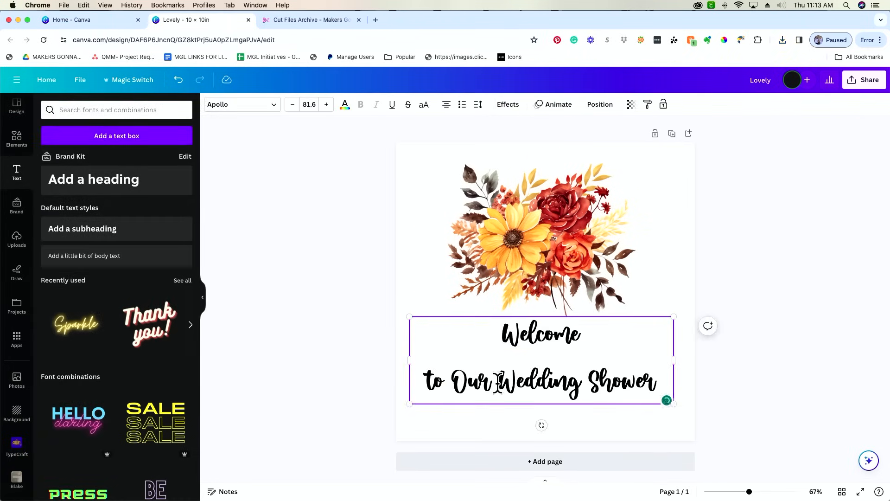
click(603, 297)
drag(637, 318, 566, 218)
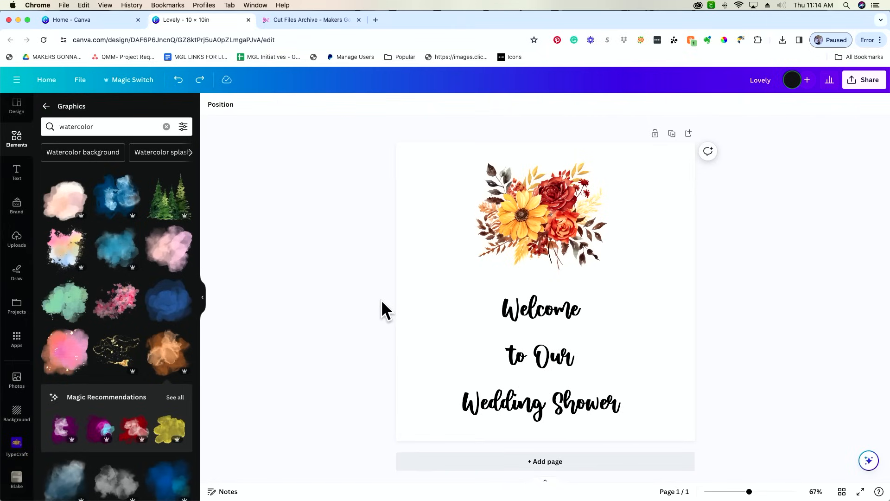
Apply the bouquet image's colors to the page, giving it a red background with cream text
click(575, 229)
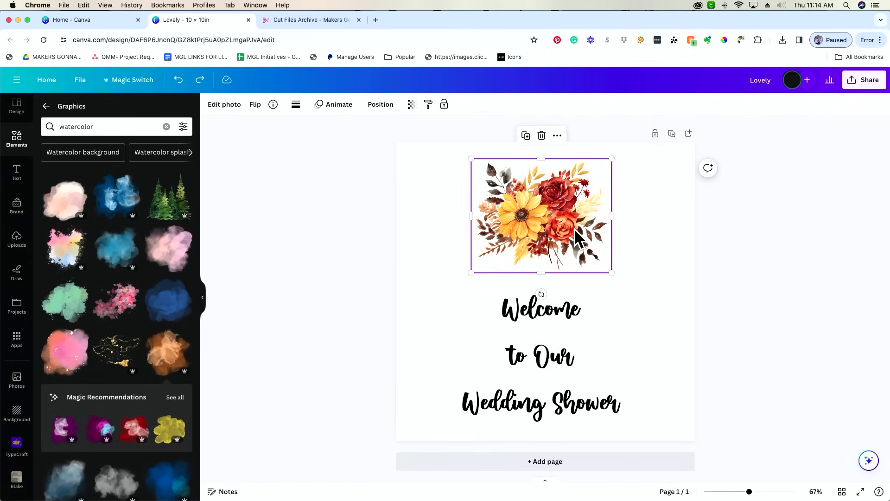
click(557, 136)
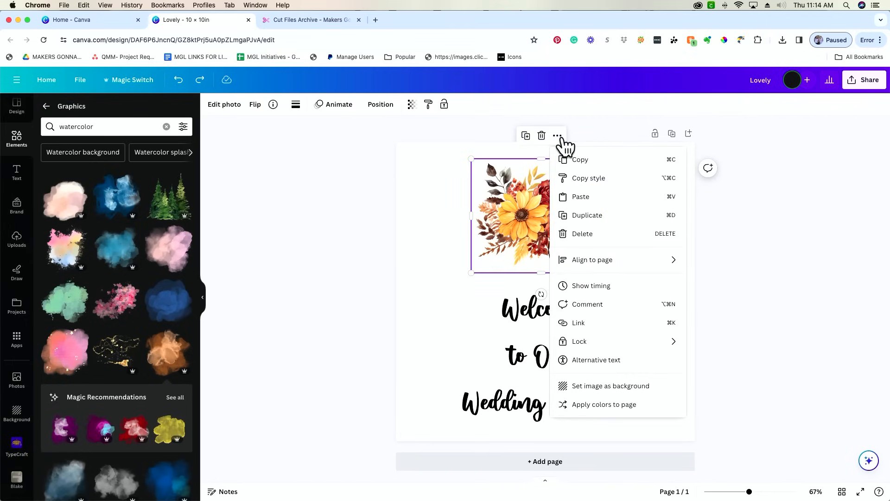
click(602, 406)
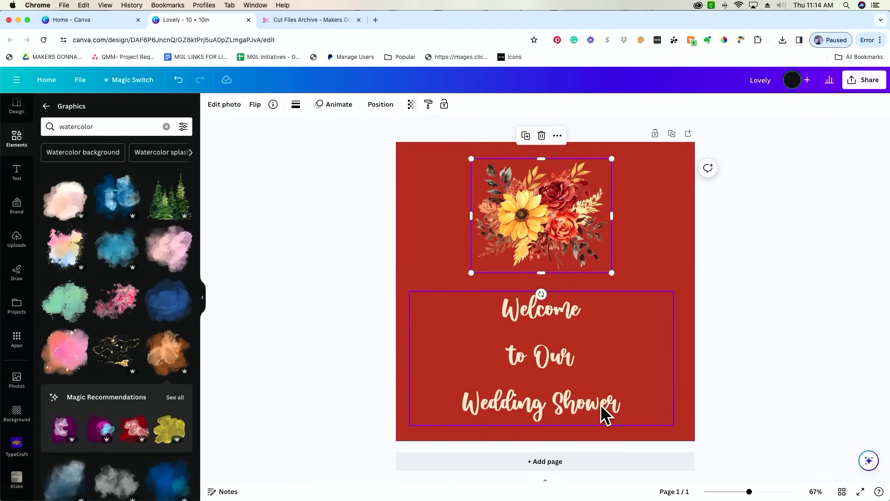
click(743, 379)
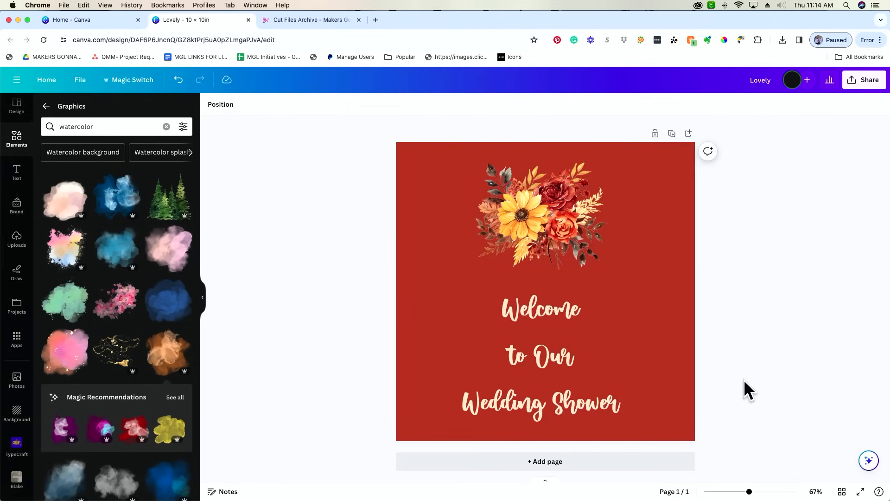
Shuffle the bouquet's colors across the page until the background is muted brown with dark brown text
click(522, 234)
click(560, 137)
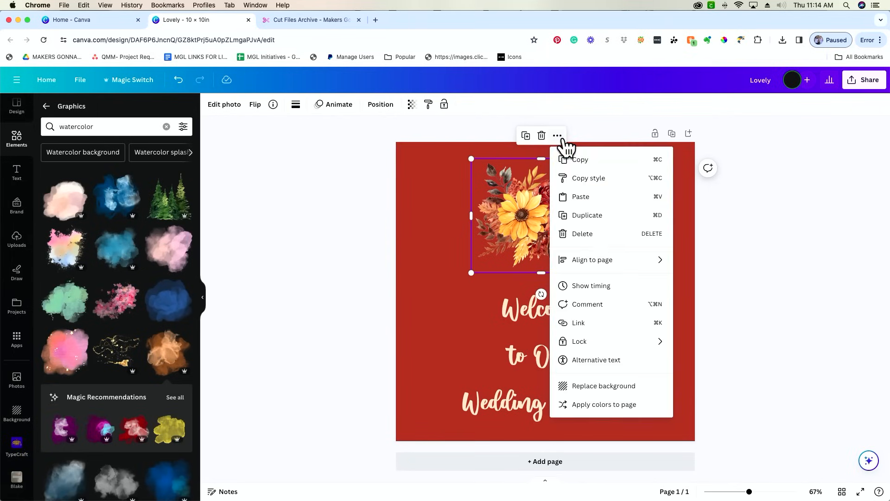
click(629, 406)
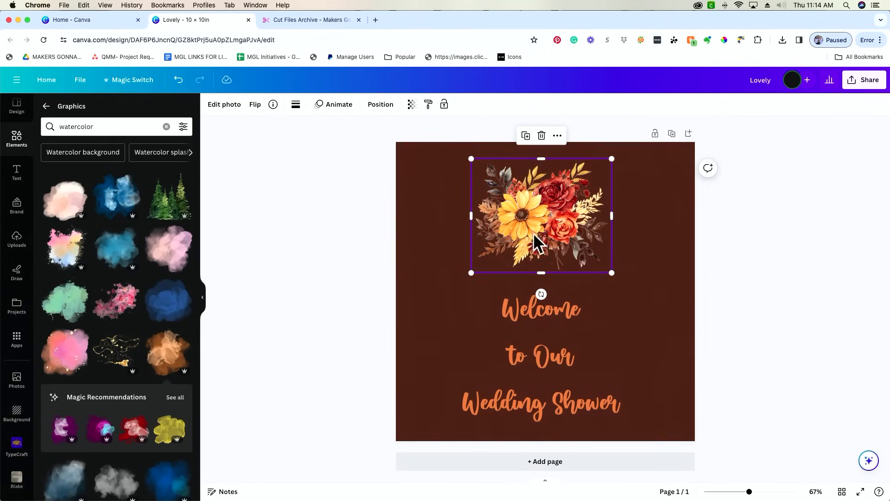
click(557, 135)
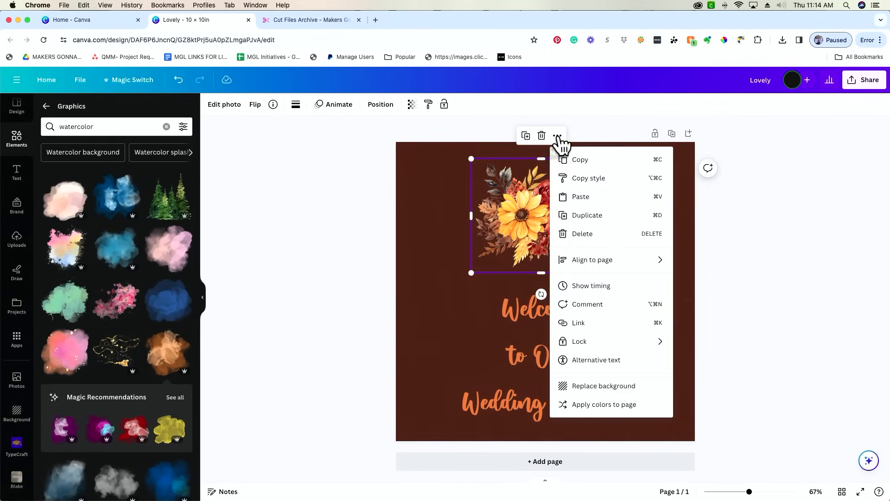
click(590, 405)
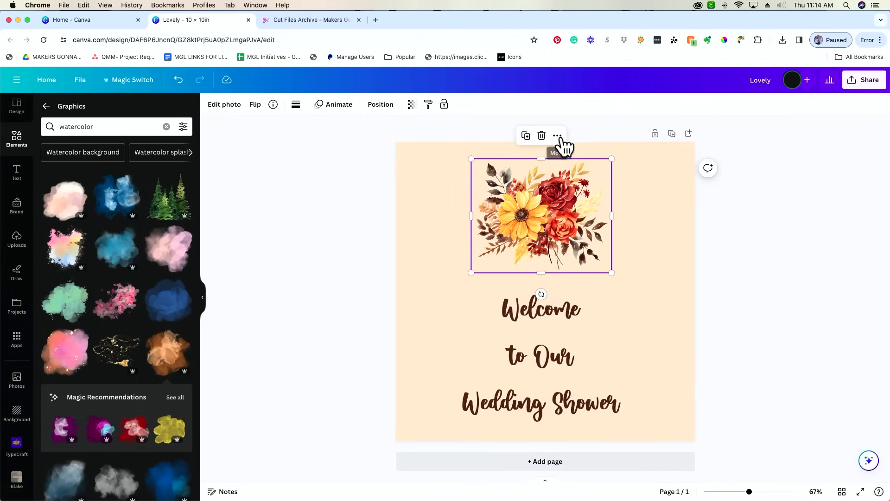
click(557, 135)
click(598, 408)
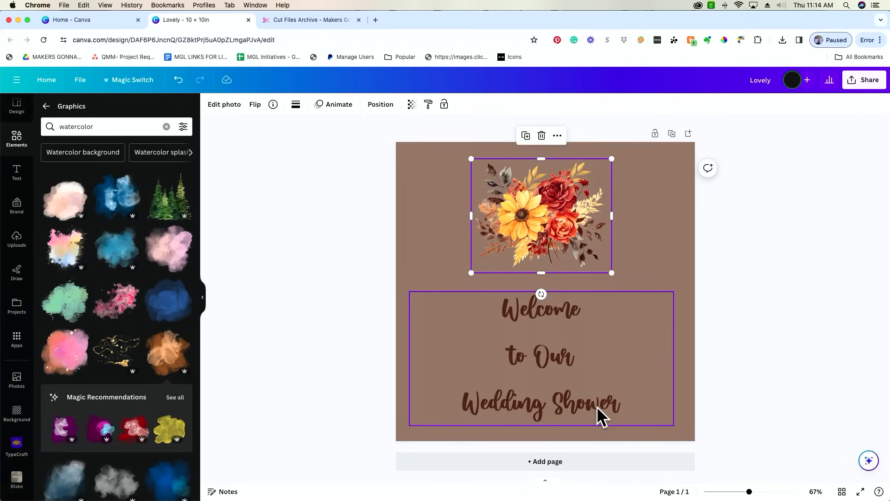
click(728, 291)
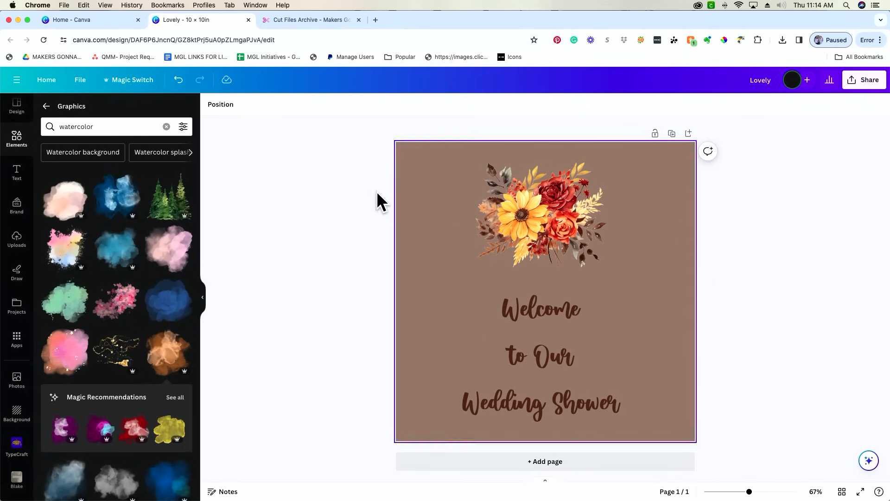
Change the color of the "Welcome to Our Wedding Shower" text to white
click(536, 383)
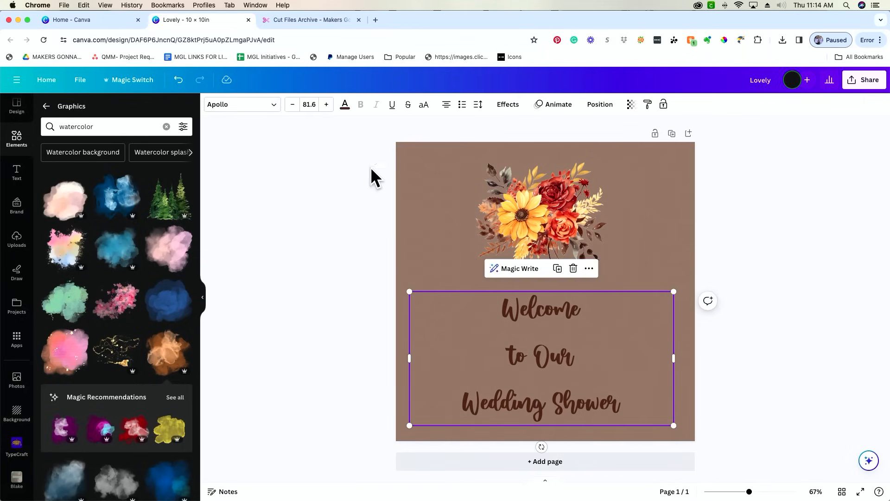
click(345, 106)
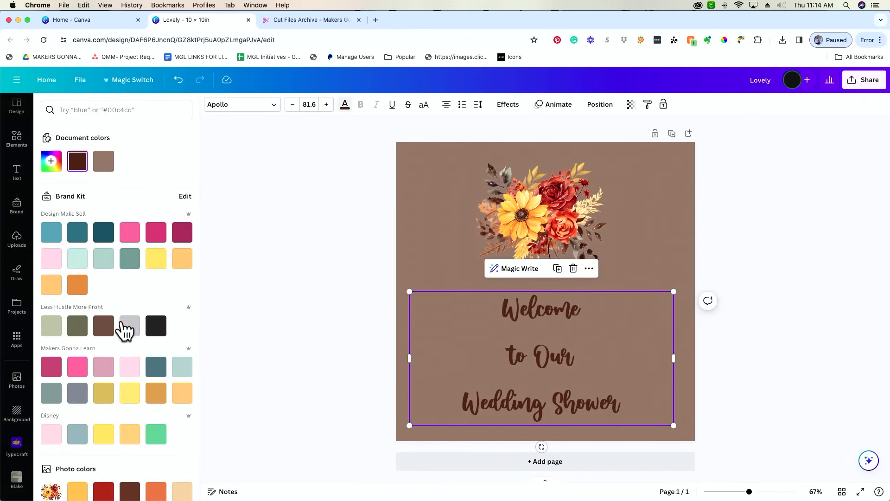
scroll(125, 329, down, 5)
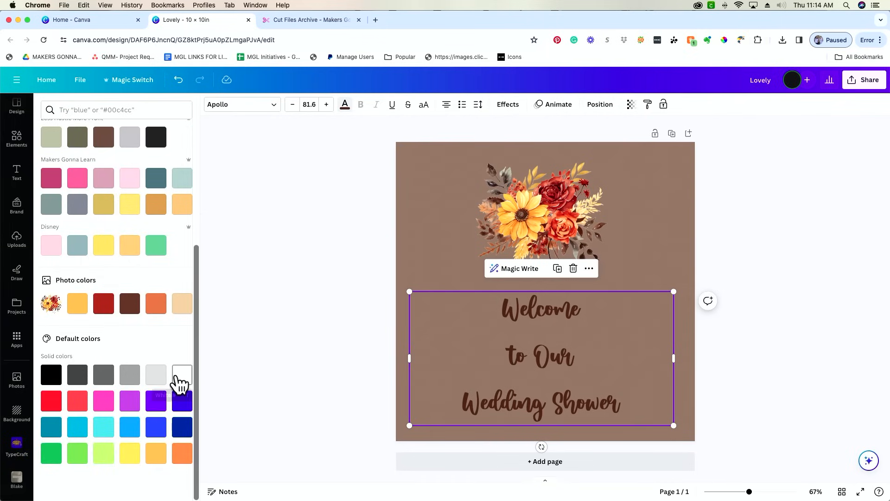
click(181, 375)
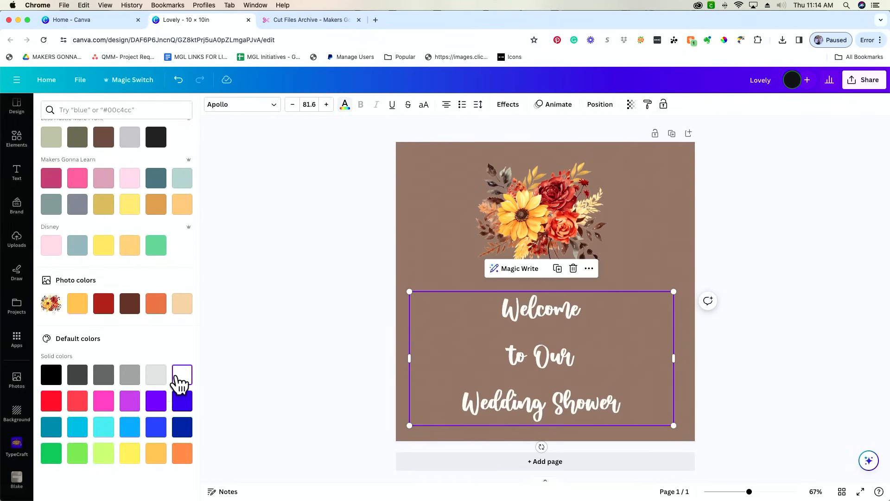
click(329, 370)
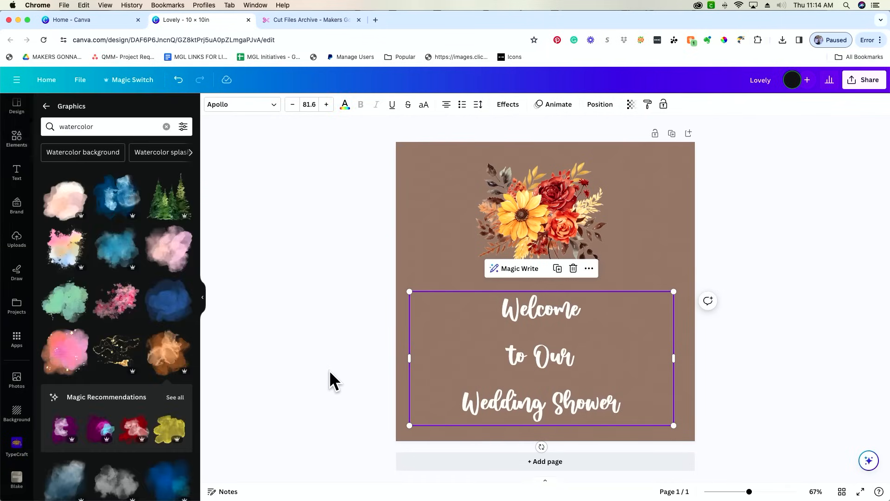
Shuffle the bouquet's colors across the wedding shower page twice more, recoloring both background and text
click(545, 222)
click(557, 136)
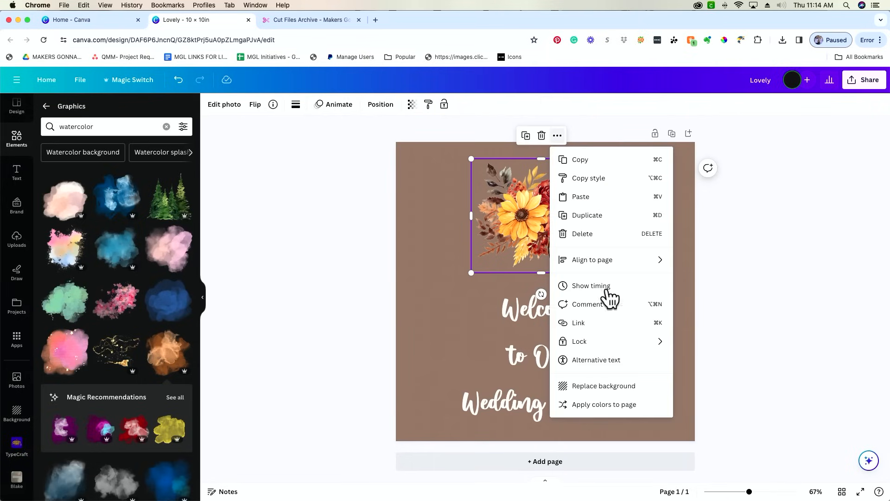
click(635, 404)
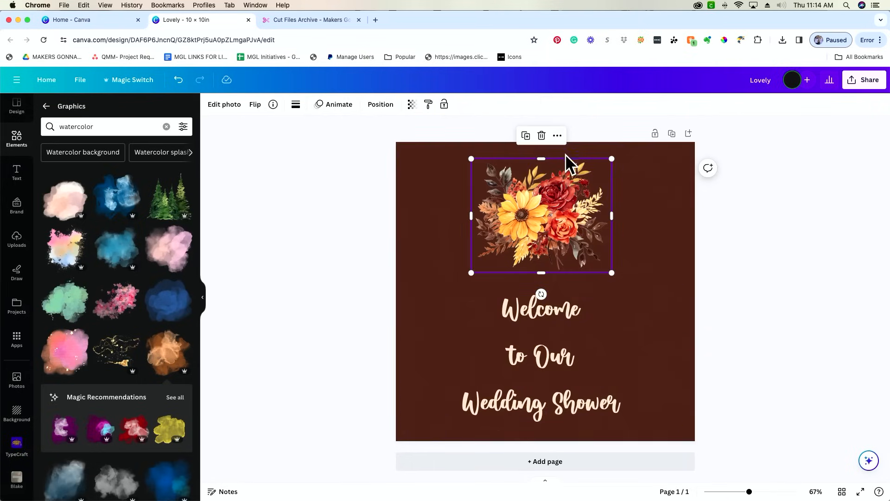
click(558, 136)
click(614, 407)
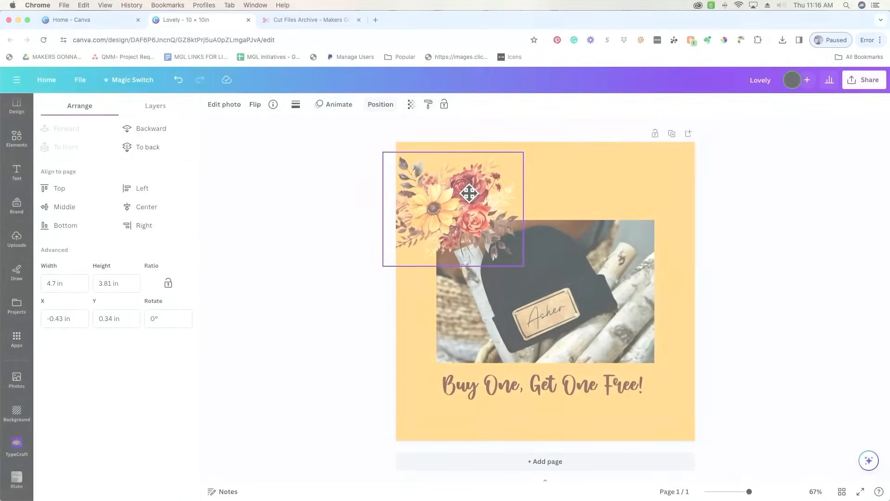
Move the bouquet into the page's upper-left corner and nudge the beanie photo so the flowers overlap its edge
drag(469, 191, 481, 183)
drag(616, 329, 620, 332)
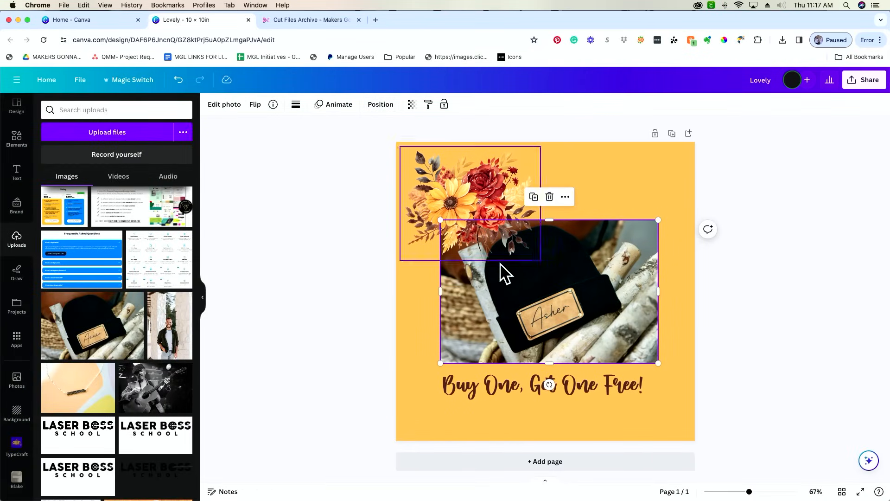
Apply the beanie photo's colors to the page, shuffle to a pale sage background with black text, and nudge the bouquet slightly
click(565, 198)
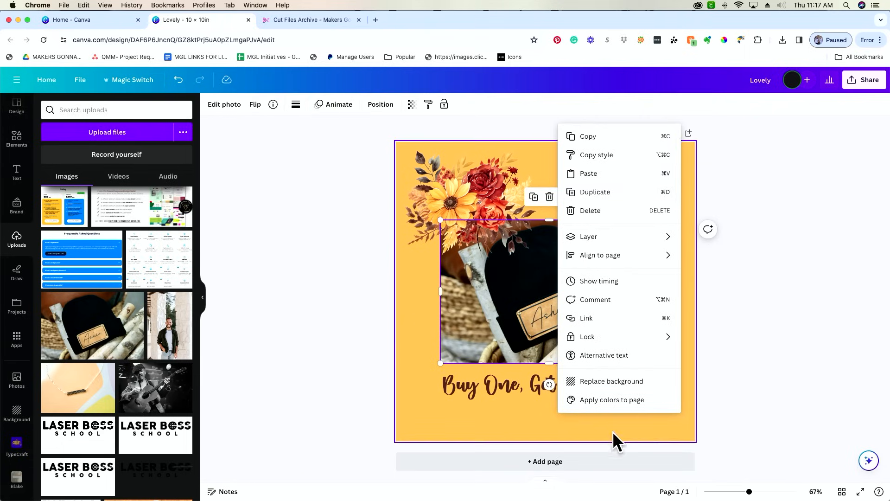
click(609, 399)
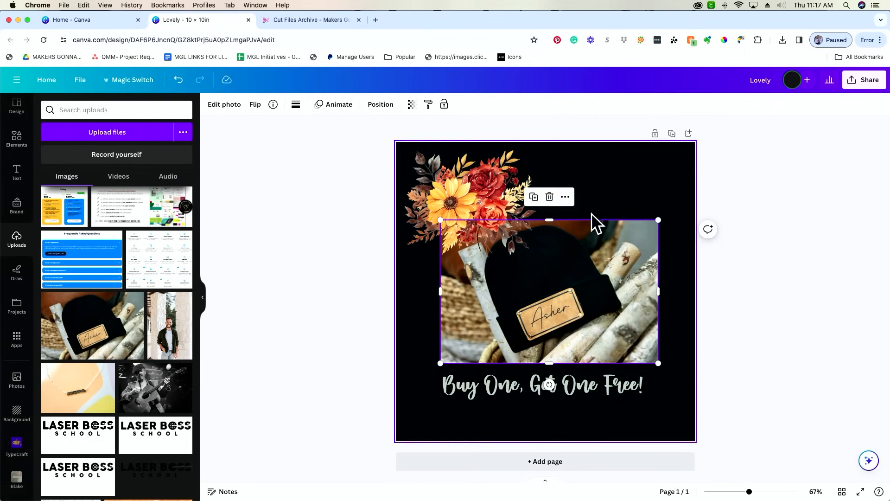
click(566, 198)
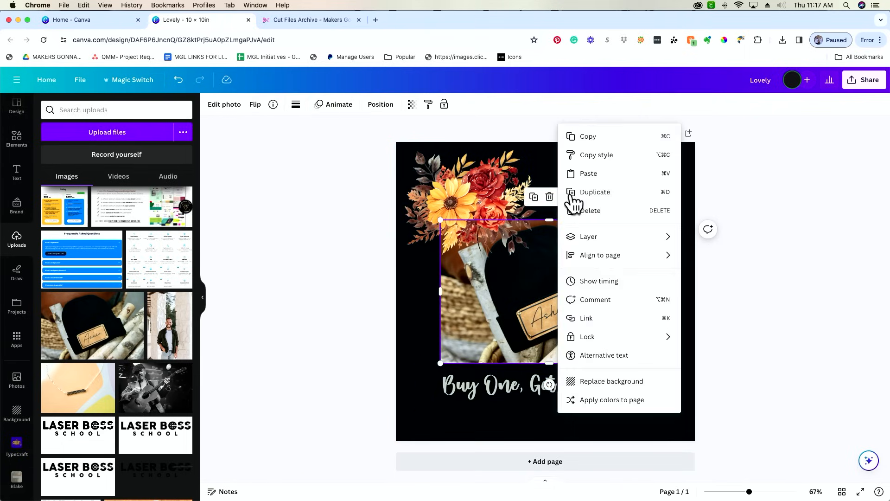
click(585, 399)
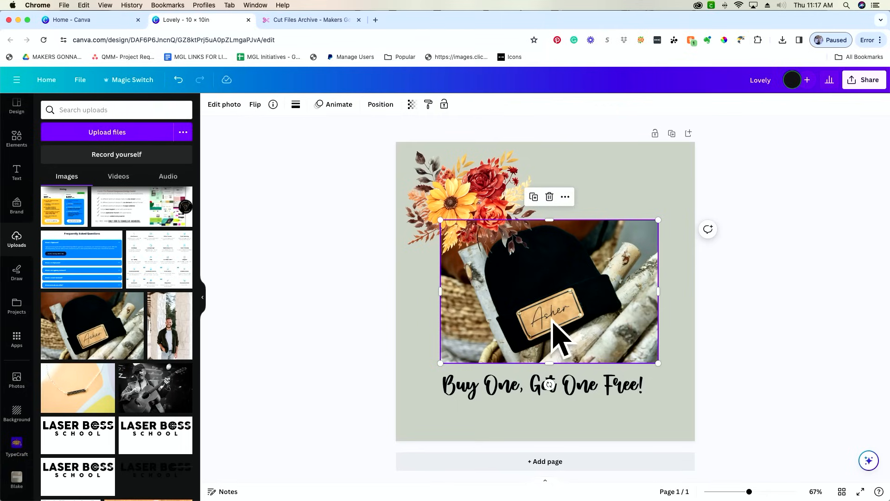
click(463, 190)
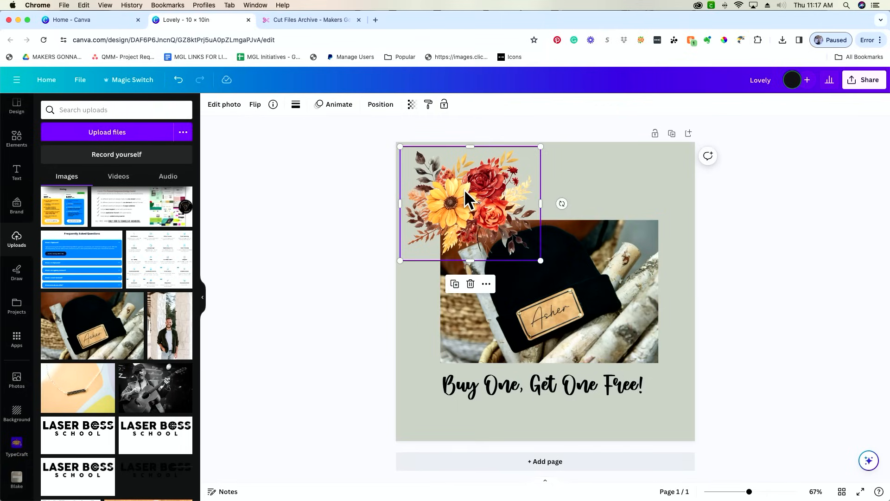
drag(464, 189, 465, 191)
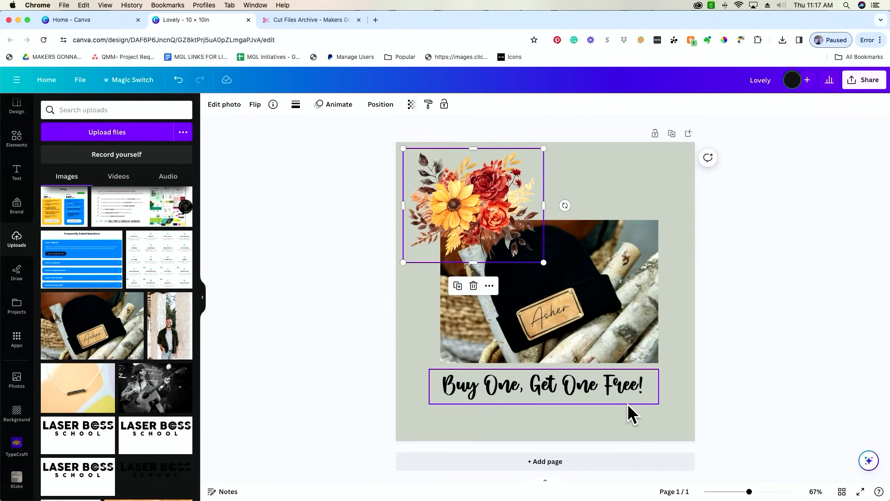
Shuffle the beanie photo's colors across the page twice more, going through an olive background with black text
click(586, 227)
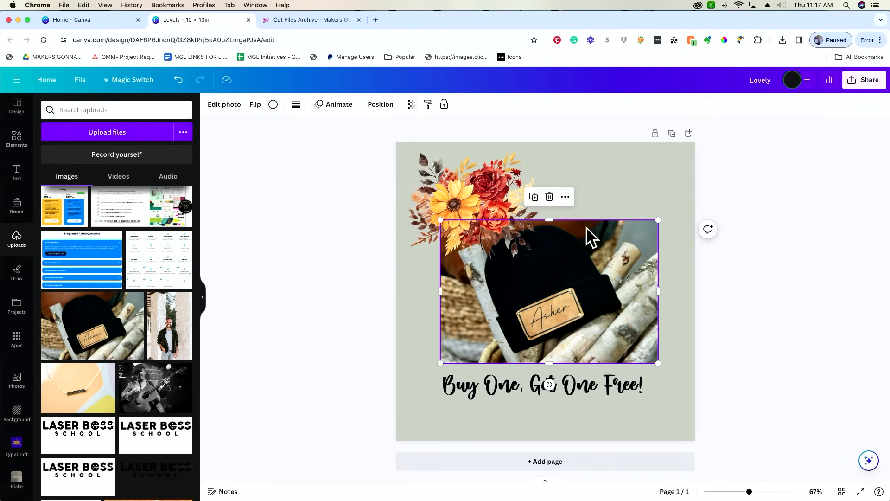
click(565, 197)
click(613, 402)
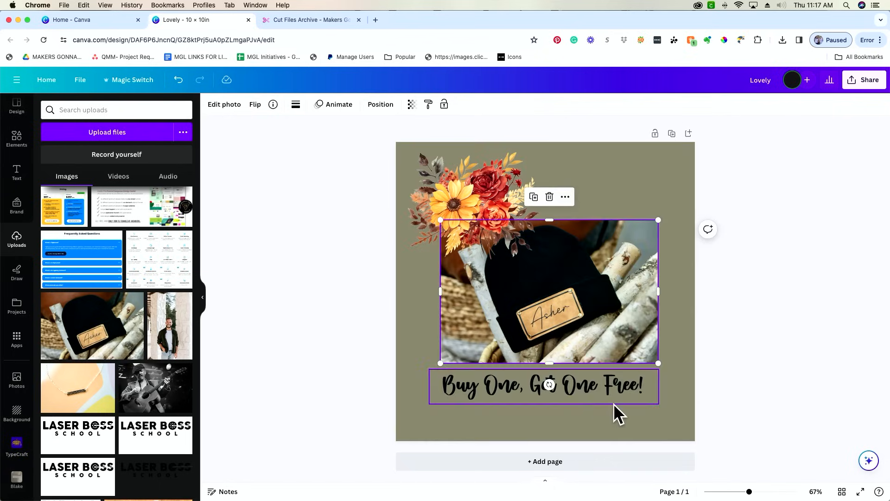
click(565, 197)
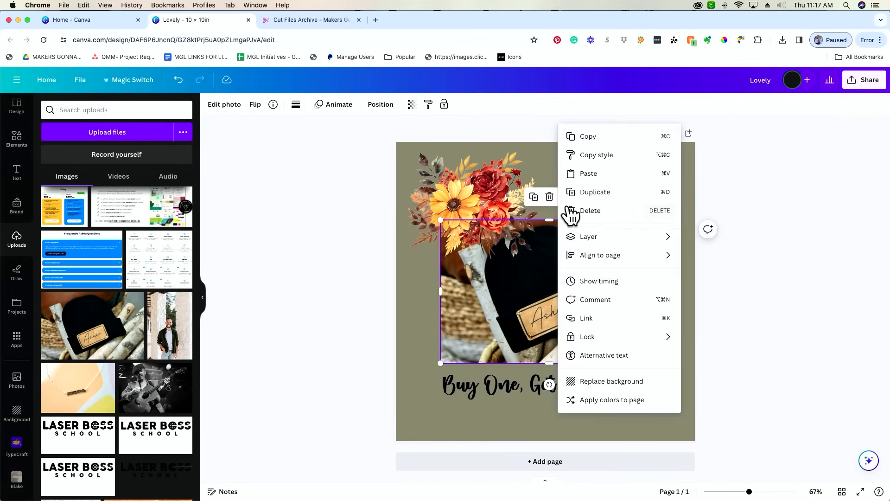
click(647, 401)
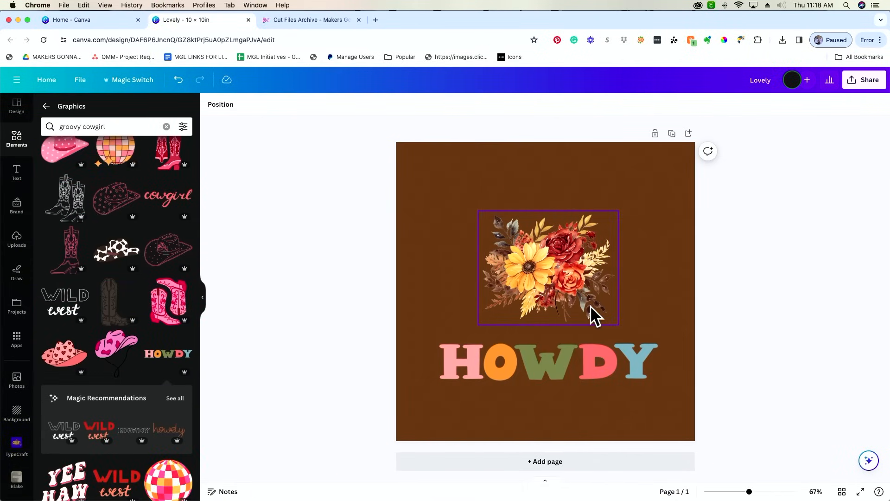
Move the bouquet slightly higher on the brown page, centered above the HOWDY lettering
click(566, 284)
drag(566, 285, 570, 262)
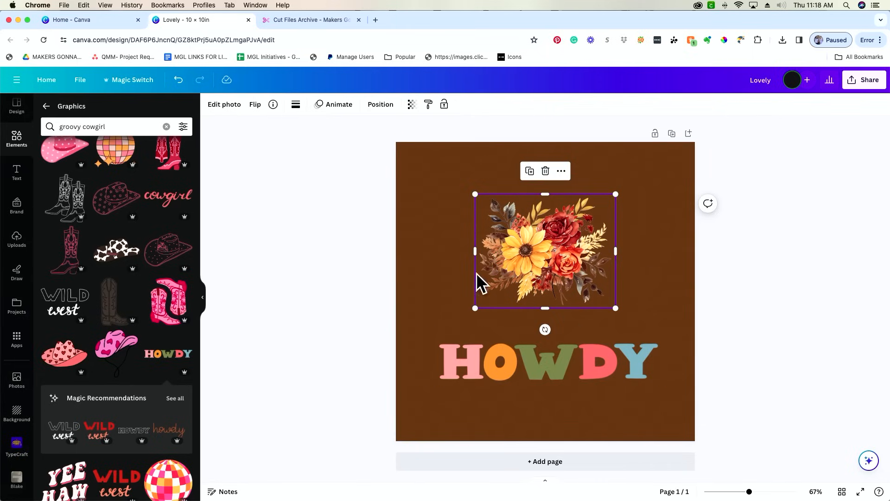
click(584, 358)
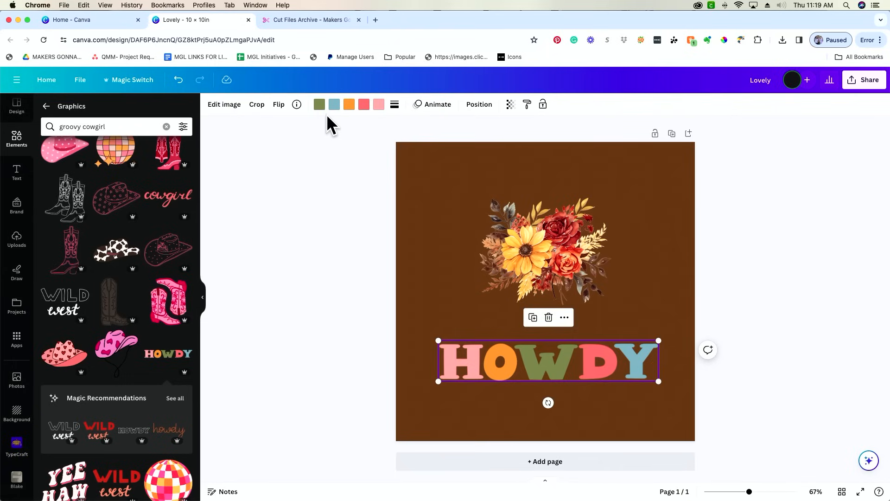
click(527, 241)
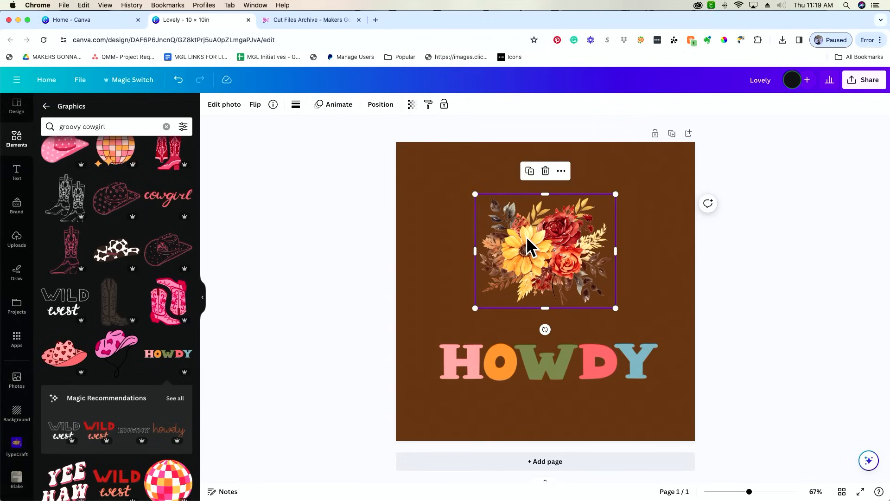
click(538, 356)
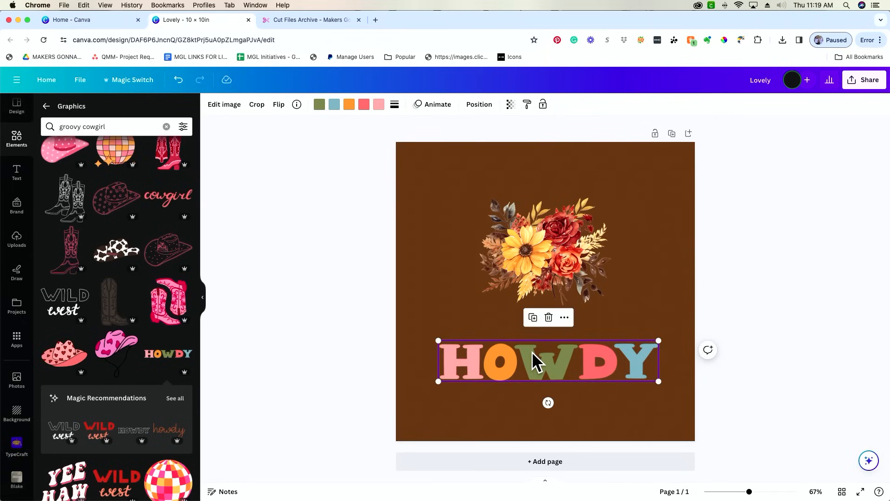
click(577, 256)
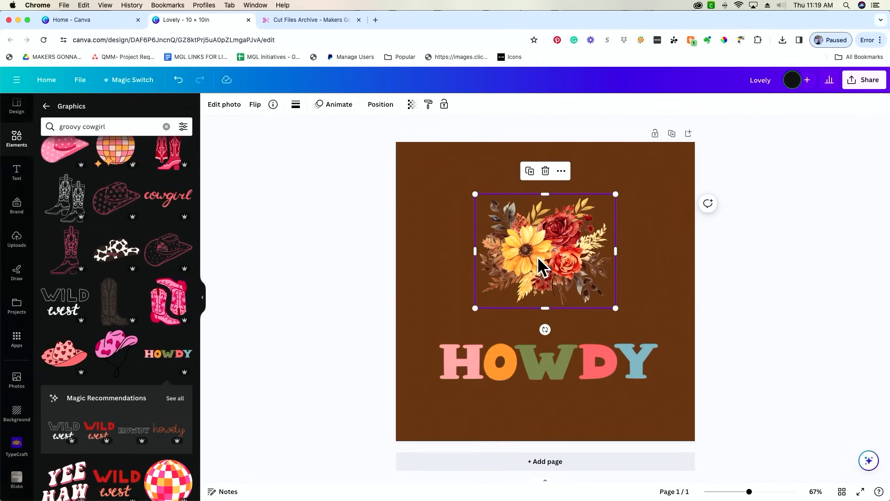
Recolor the HOWDY graphic's W bright pink and its Y dark teal using the Design Make Sell brand palette
click(512, 379)
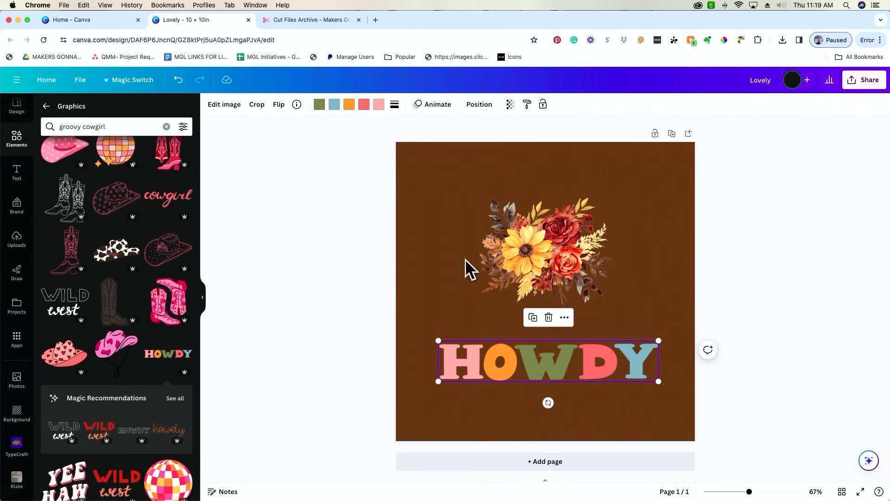
click(319, 104)
click(156, 161)
click(127, 259)
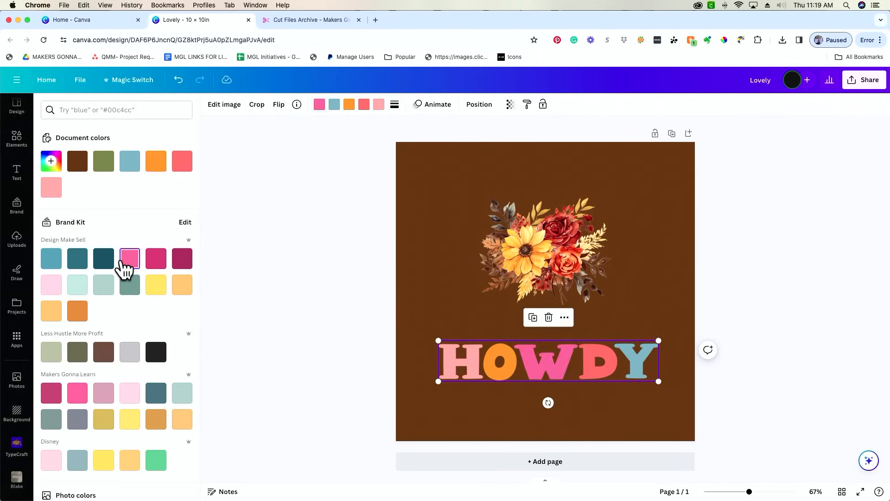
click(334, 106)
click(103, 258)
Recolor the HOWDY graphic's O light pink #fad2df, D blue and H yellow from the Design Make Sell palette
click(349, 105)
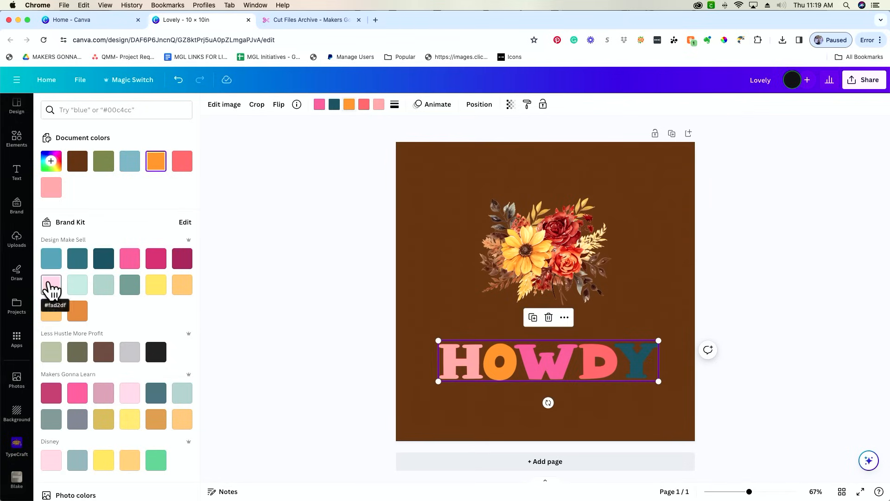
click(51, 284)
click(363, 104)
click(51, 258)
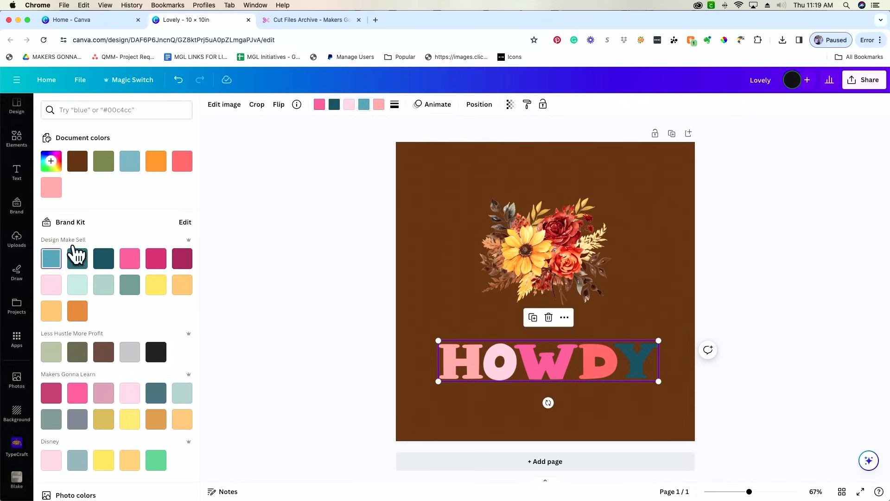
click(378, 105)
click(155, 285)
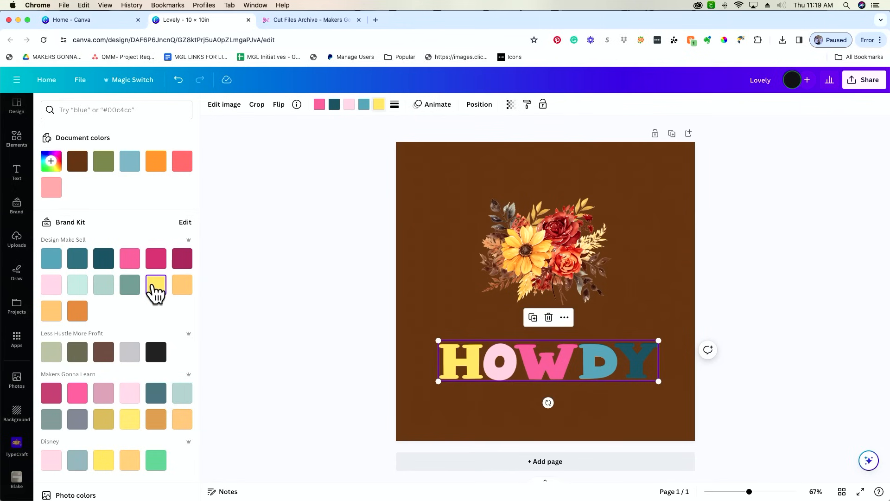
key(Escape)
mouse_move(575, 367)
mouse_down()
mouse_move(572, 359)
mouse_move(573, 367)
mouse_up()
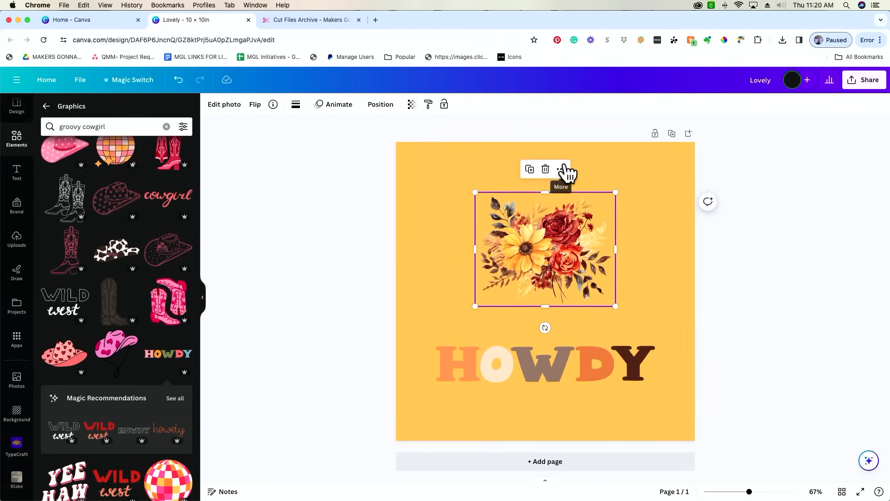
Shuffle the bouquet's colors across the HOWDY page three times, until the background is pale cream with a red W
click(562, 169)
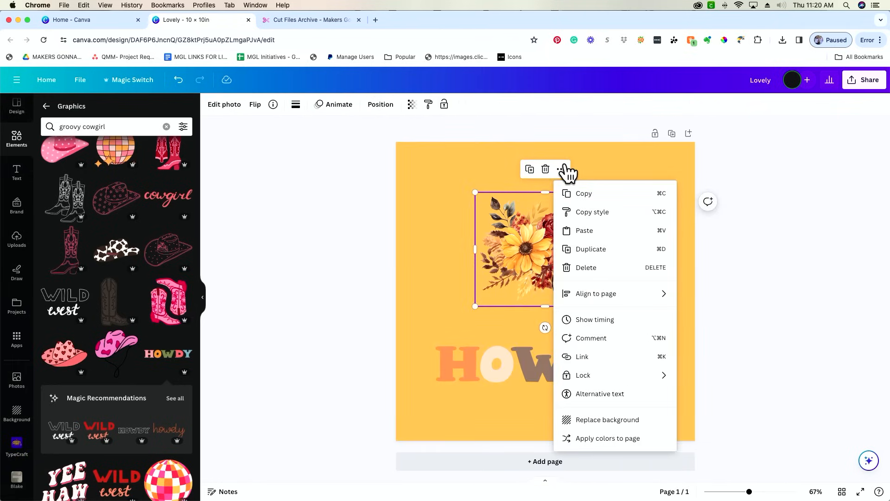
click(619, 440)
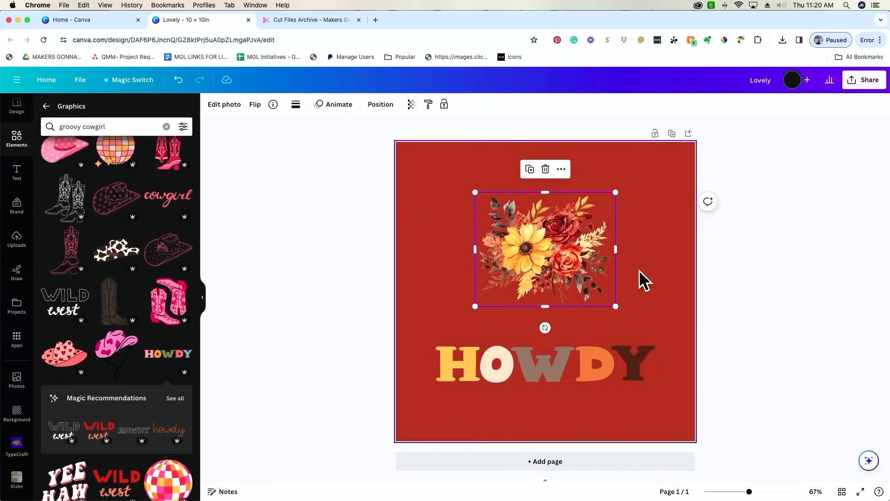
click(561, 169)
click(605, 439)
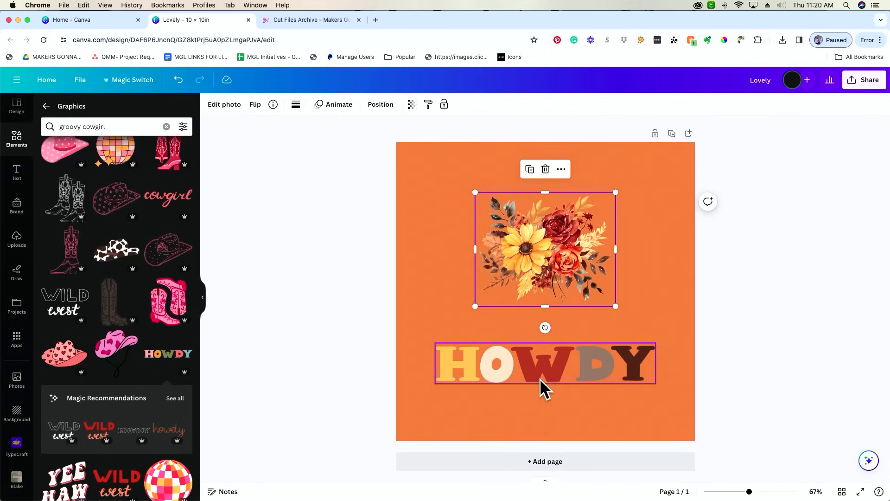
click(561, 169)
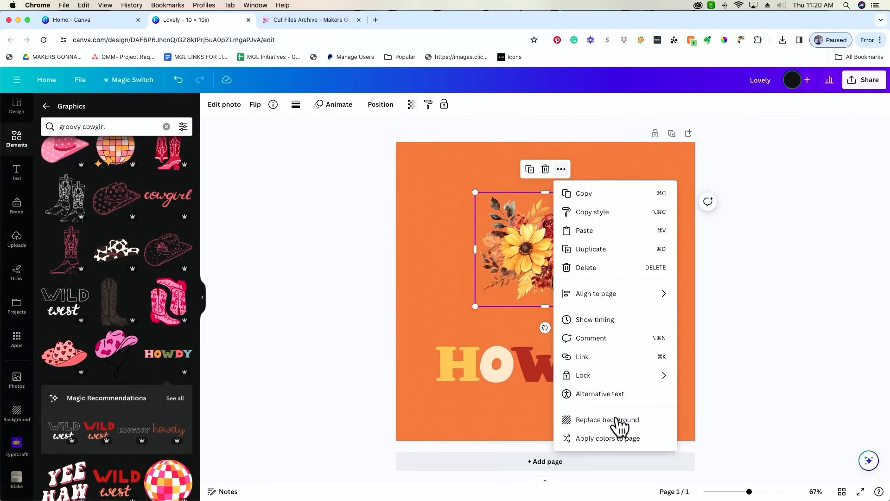
click(621, 438)
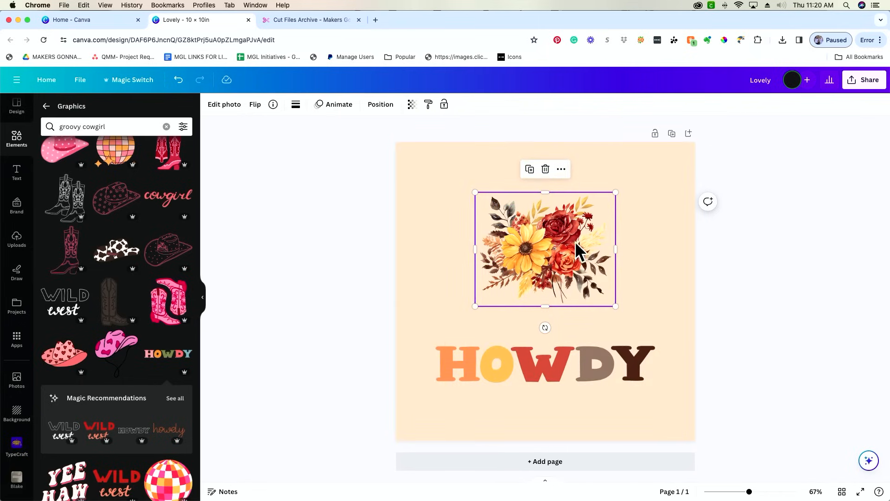
click(749, 291)
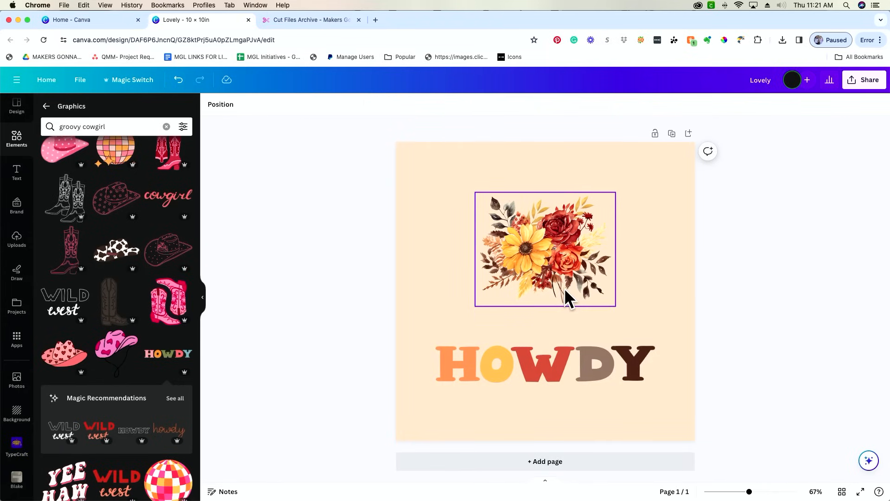
Enlarge the HOWDY lettering to nearly the full page width and place it below the bouquet
drag(580, 363, 563, 339)
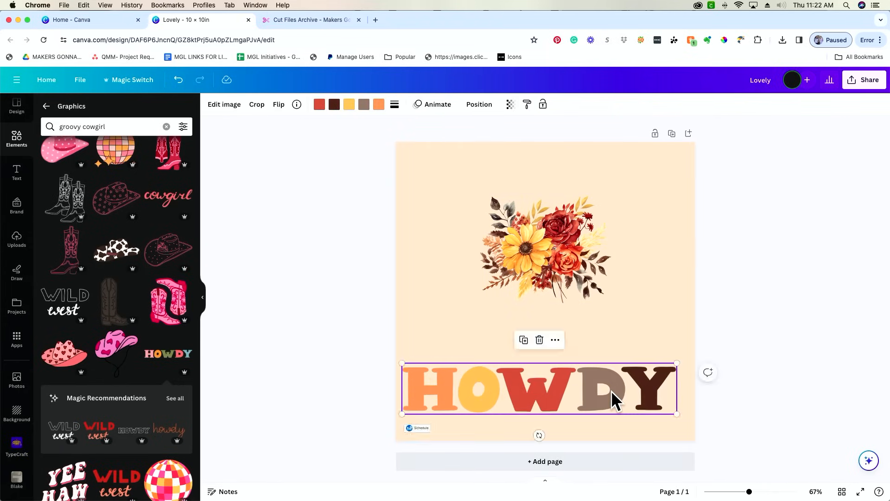
drag(611, 391, 607, 366)
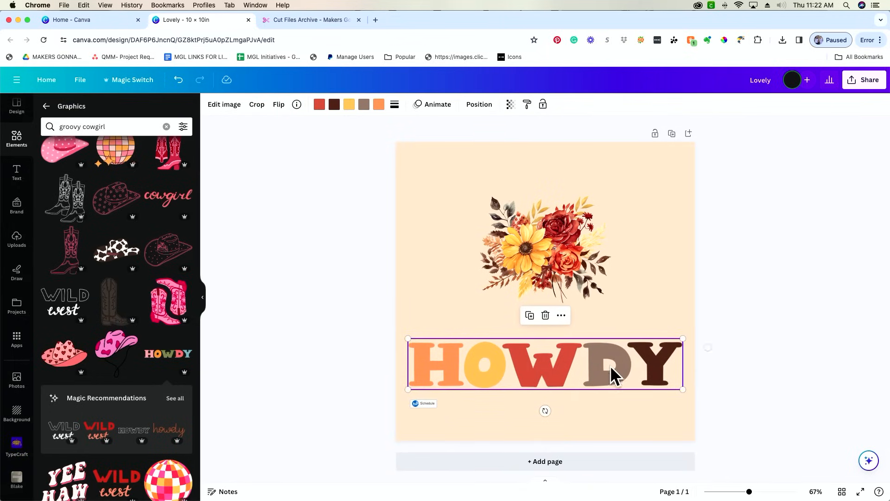
drag(682, 389, 656, 379)
Enlarge the bouquet to fill the area above HOWDY, with its lower stems reaching the lettering
click(585, 245)
drag(584, 245, 567, 267)
drag(597, 213, 679, 150)
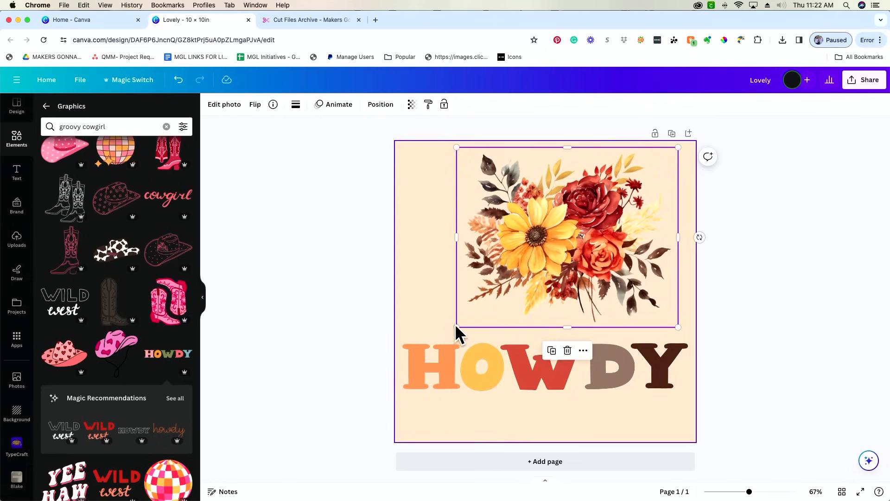
drag(458, 327, 412, 346)
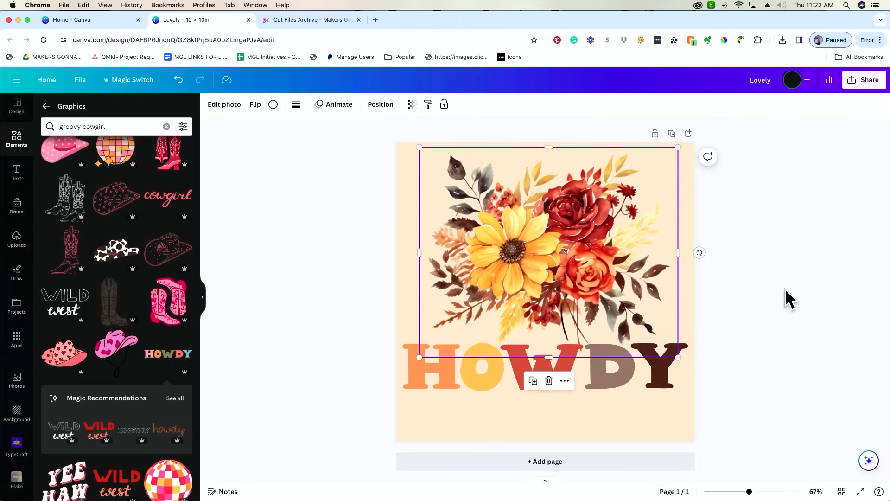
click(607, 391)
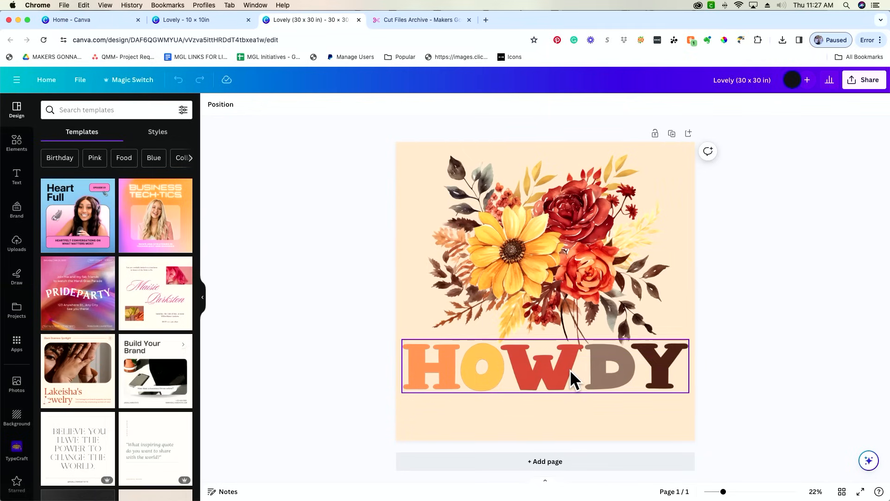
Browse the photo filters for the bouquet and look through the Duotone effect's color presets
click(561, 262)
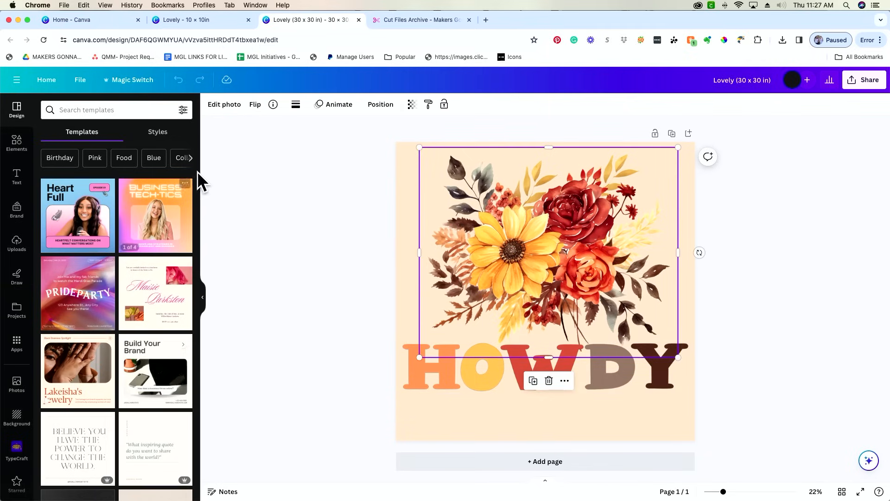
click(221, 107)
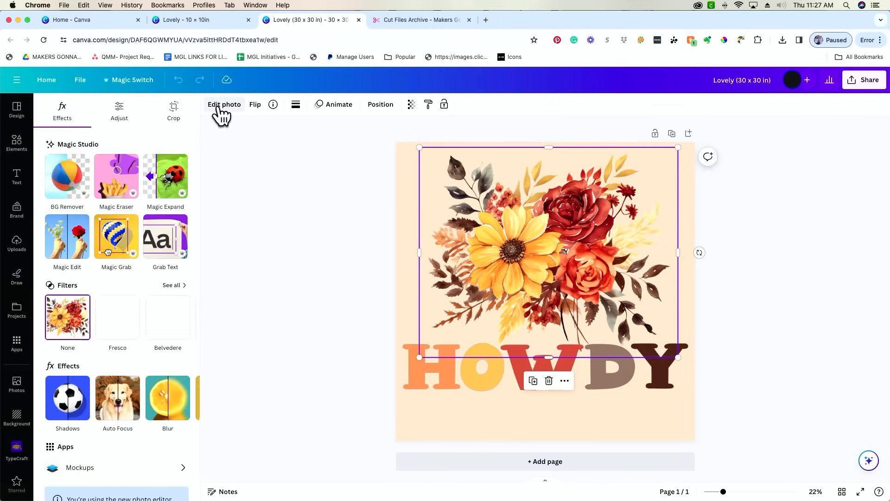
scroll(168, 320, right, 3)
scroll(167, 325, right, 5)
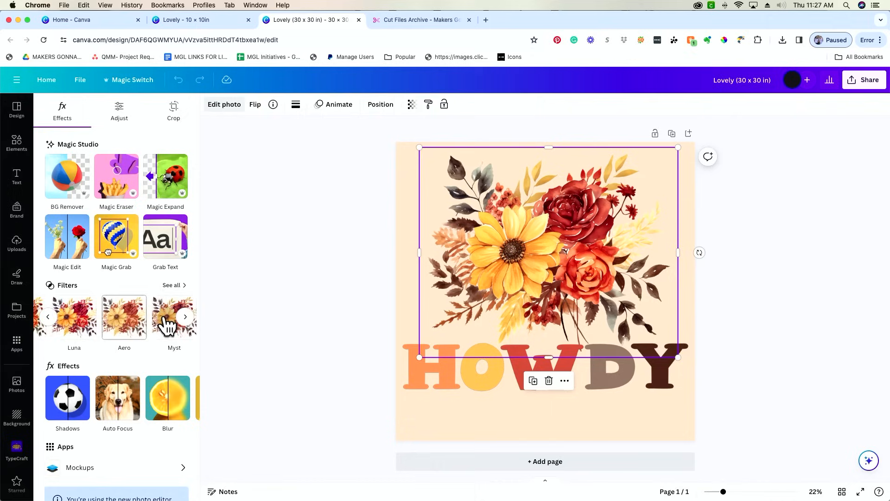
scroll(155, 387, right, 2)
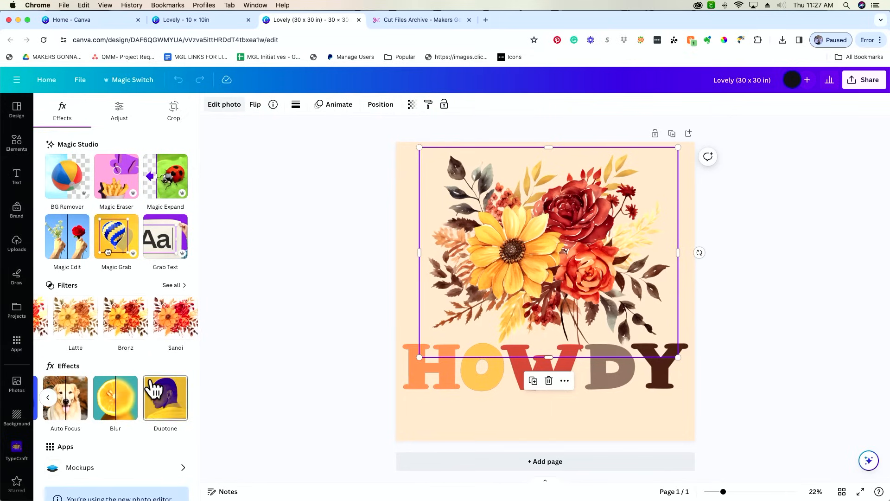
scroll(125, 398, left, 2)
scroll(139, 403, right, 2)
click(159, 402)
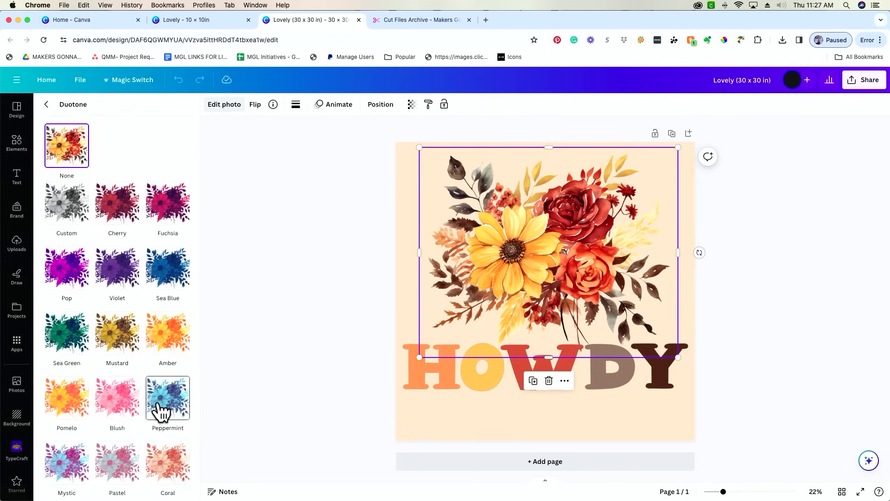
scroll(159, 408, down, 5)
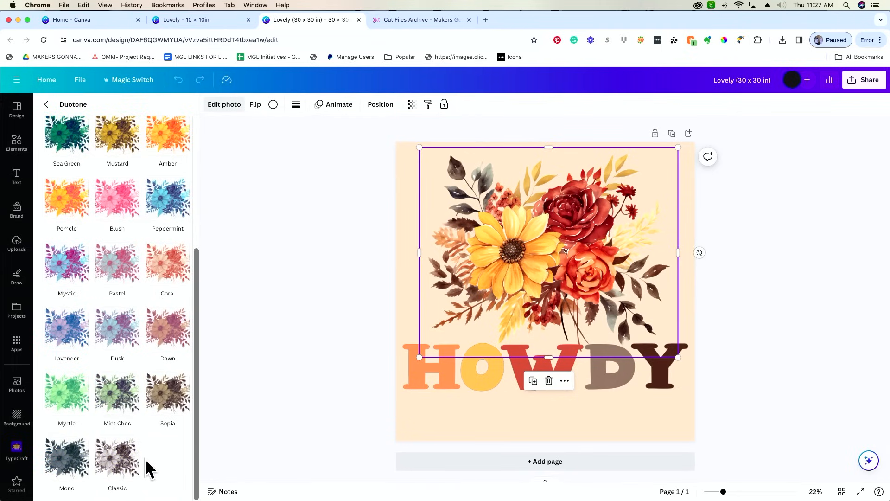
Try the Classic and Pastel duotone presets on the bouquet
click(125, 464)
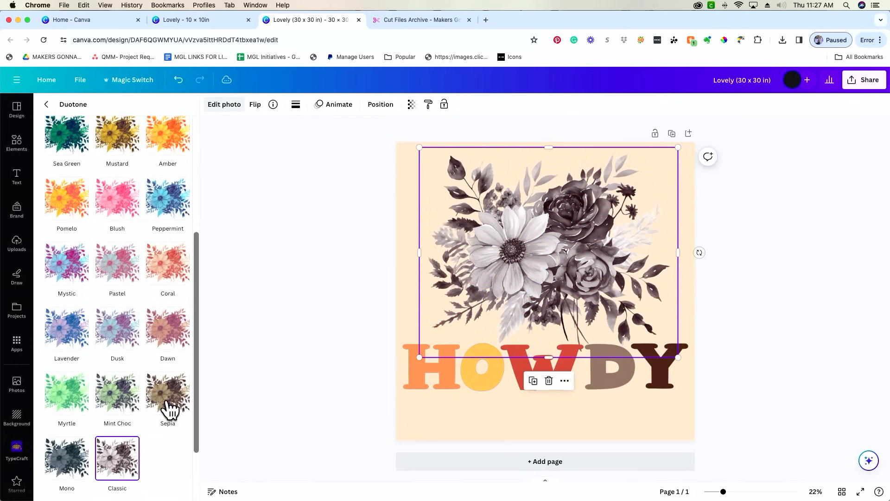
click(105, 278)
scroll(113, 260, up, 5)
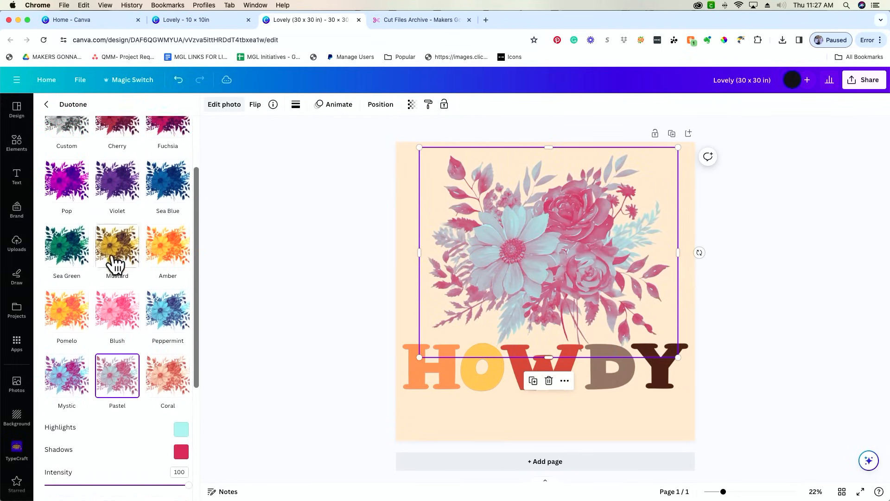
Apply the Custom duotone to the bouquet with its highlights set to red #CD5050
scroll(118, 254, up, 2)
click(67, 212)
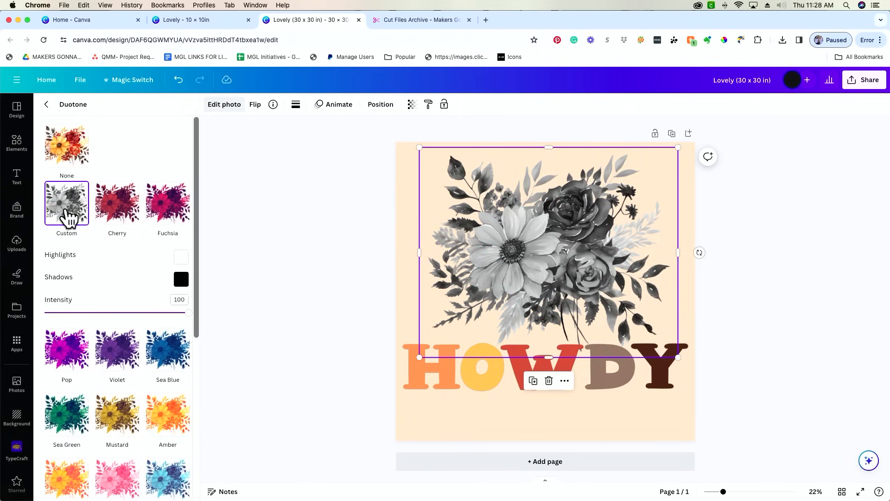
click(181, 257)
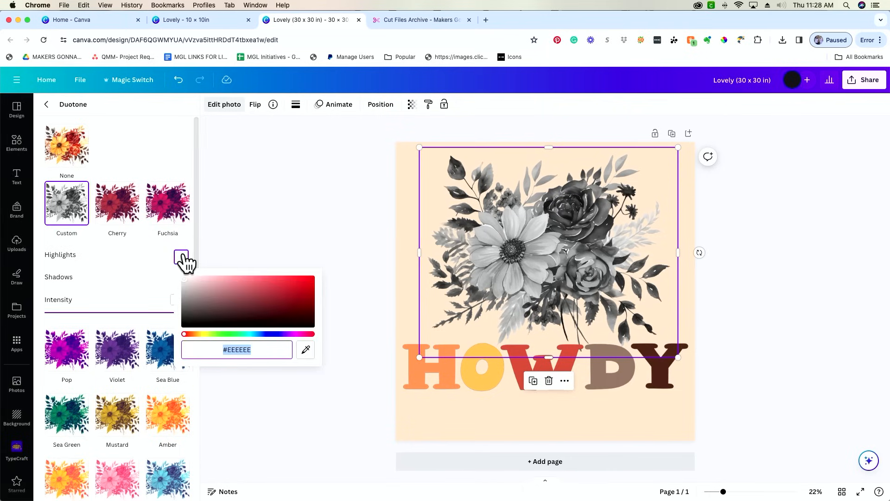
click(259, 291)
click(261, 285)
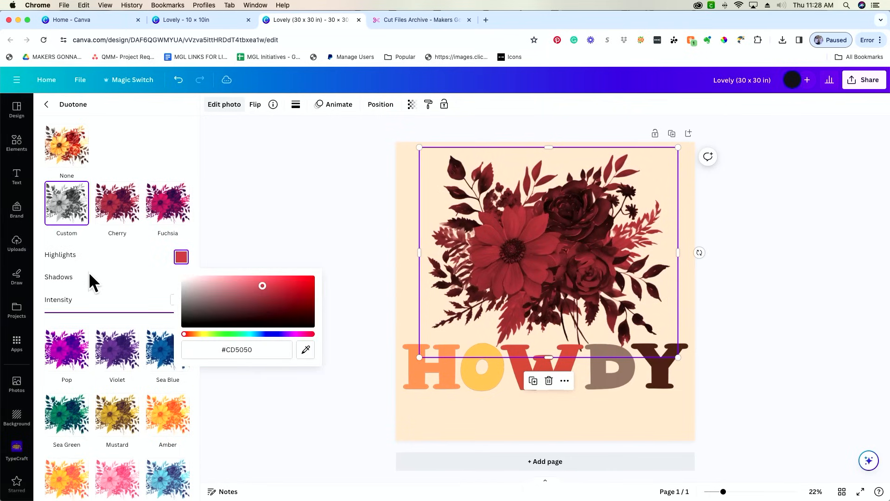
Set the custom duotone's shadows to very dark red #321212
click(69, 272)
click(181, 279)
click(278, 314)
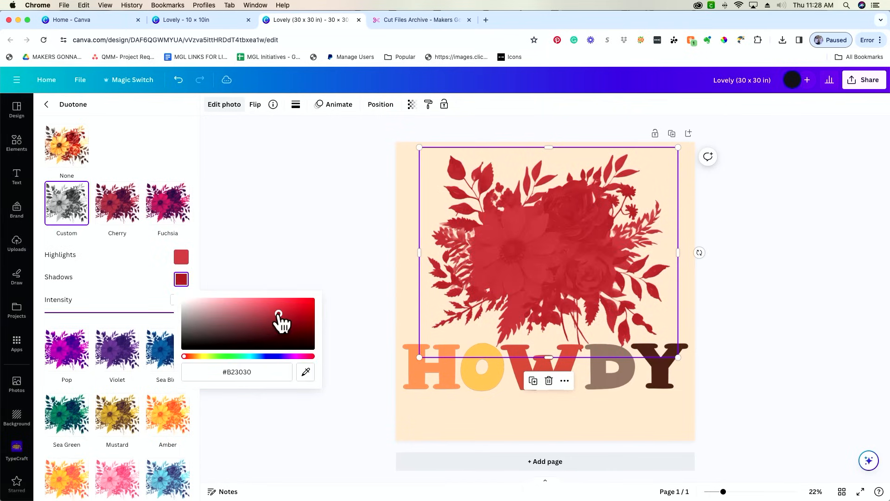
mouse_move(262, 318)
mouse_down()
mouse_move(227, 343)
mouse_move(267, 344)
mouse_up()
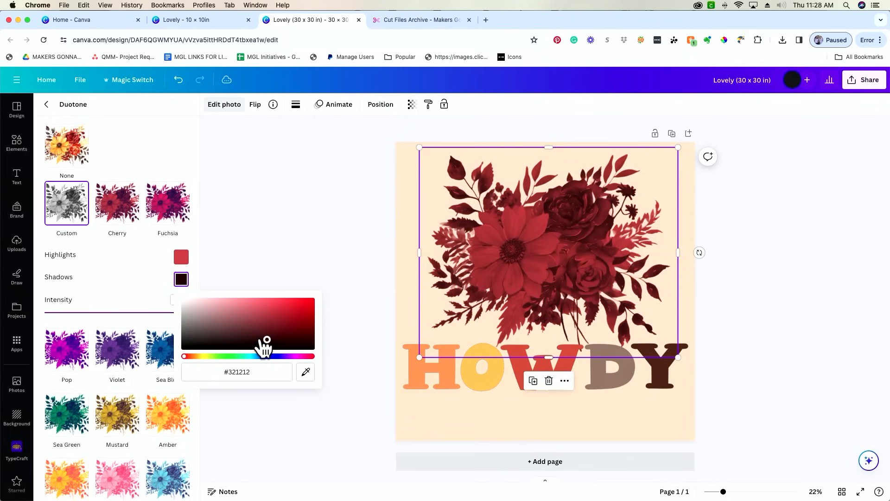
click(250, 276)
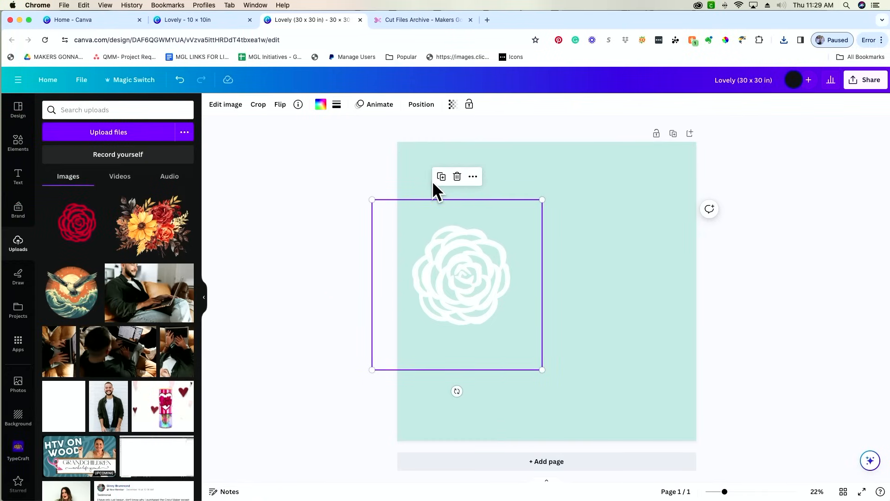
Duplicate the white rose twice, placing one copy lower near the page's center and the other near the right edge
click(441, 177)
drag(455, 298, 529, 348)
click(519, 239)
drag(633, 375, 649, 258)
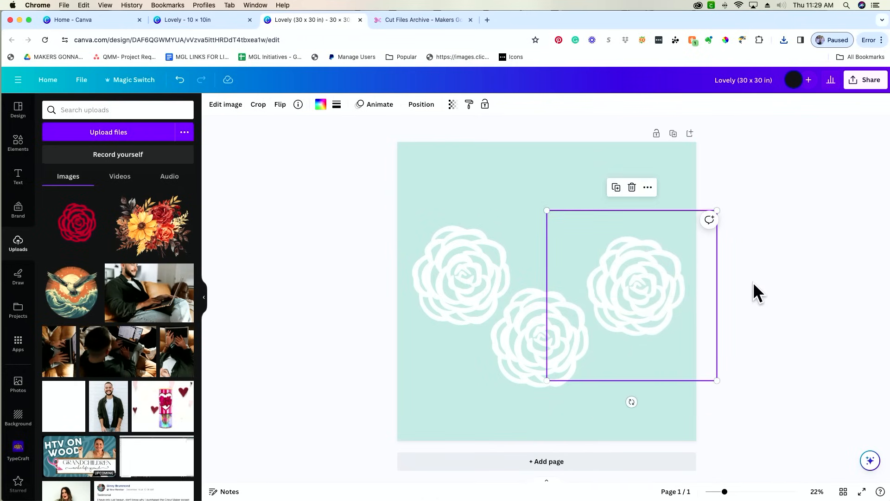
Space the three roses evenly, first horizontally and then vertically
drag(745, 268, 379, 388)
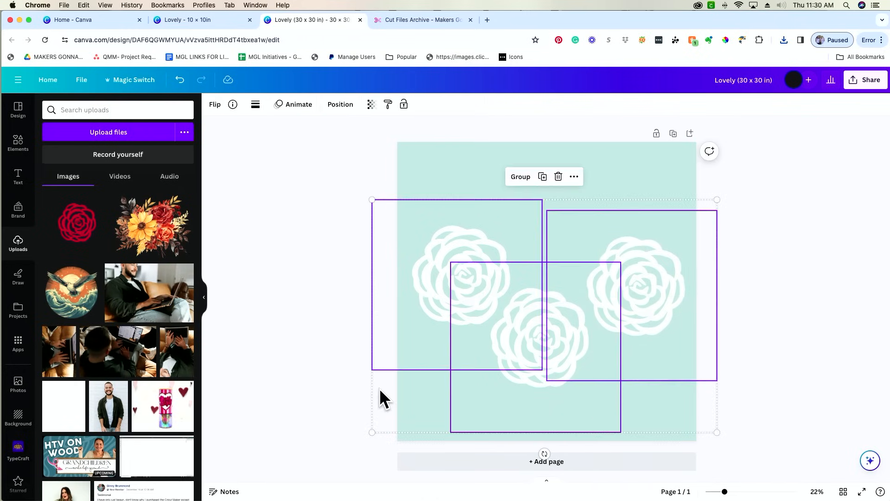
click(340, 105)
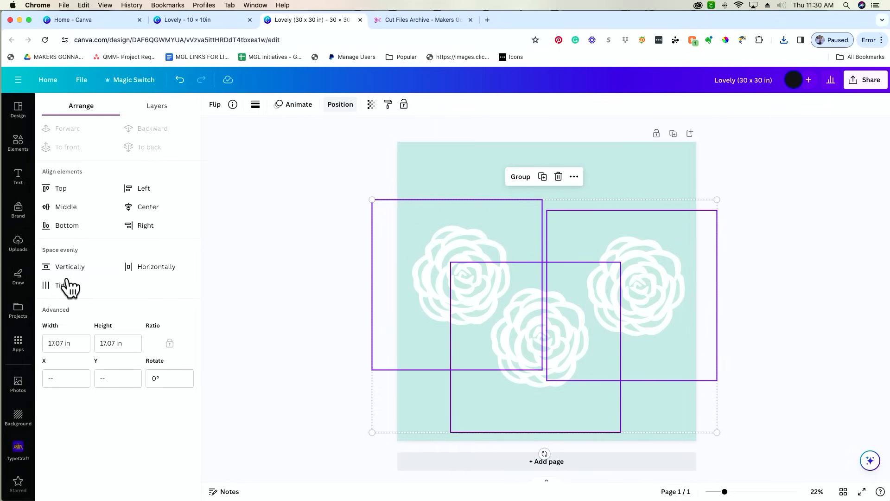
click(144, 273)
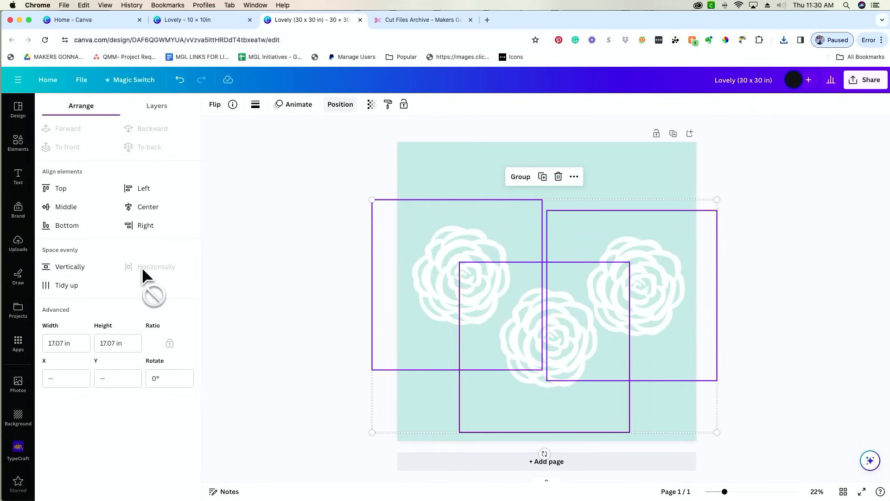
click(87, 267)
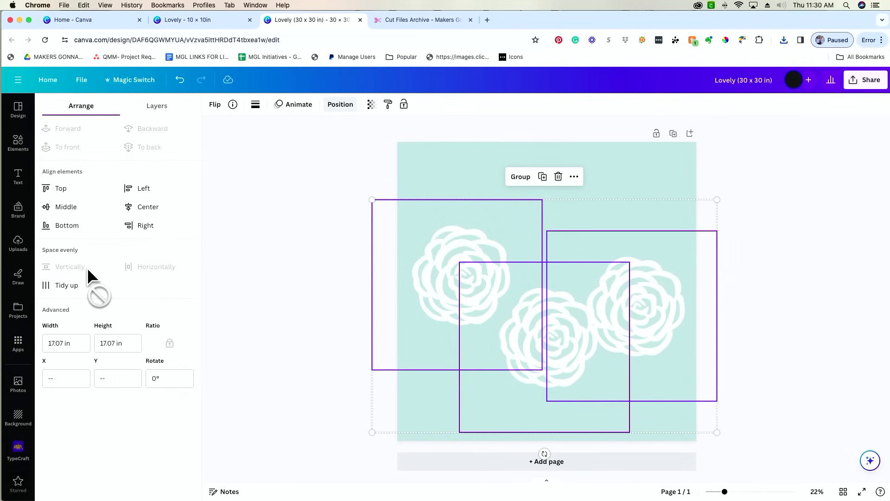
Tidy up the three roses into a single aligned row and deselect them
click(65, 285)
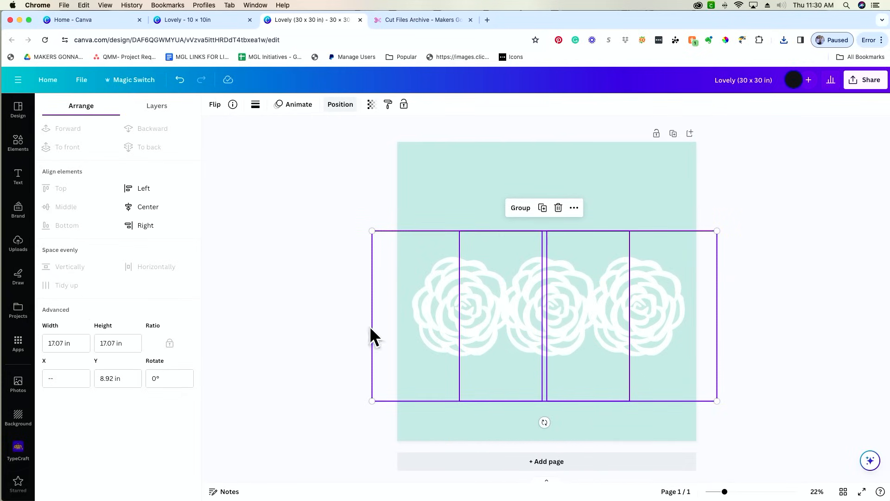
click(214, 302)
click(287, 293)
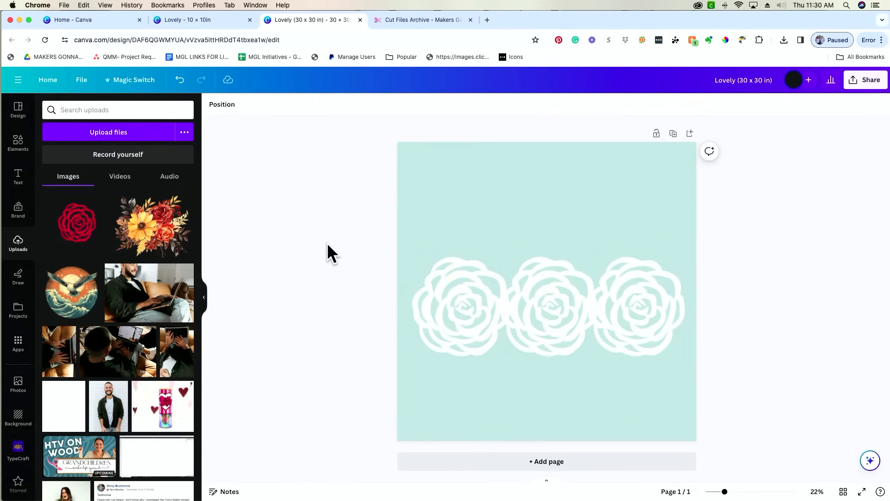
Try aligning all three roses to their common center, and undo the alignment
drag(323, 240, 644, 338)
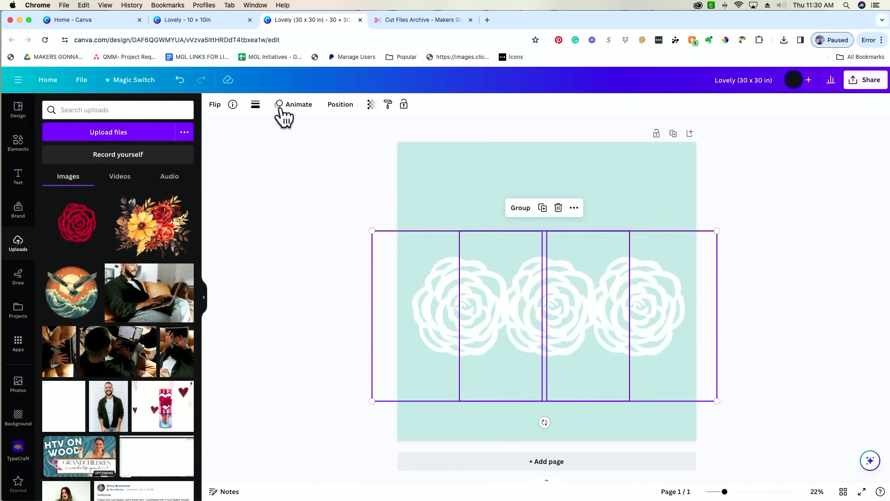
click(335, 106)
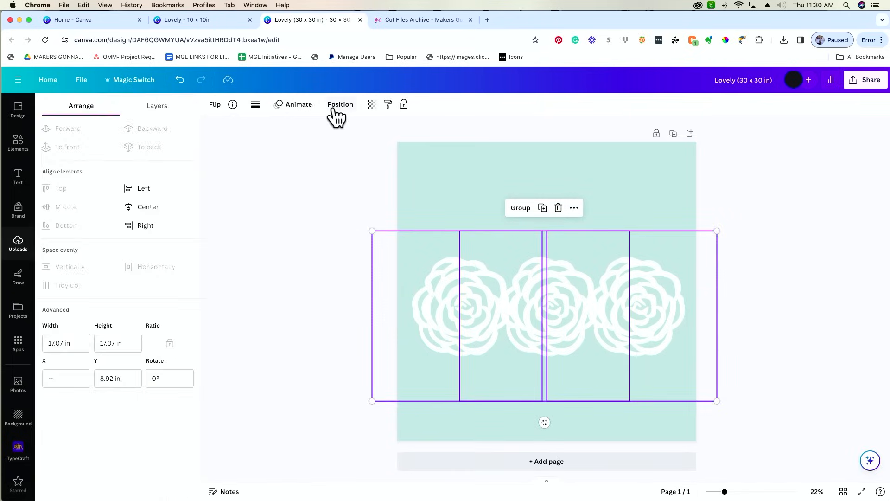
click(151, 209)
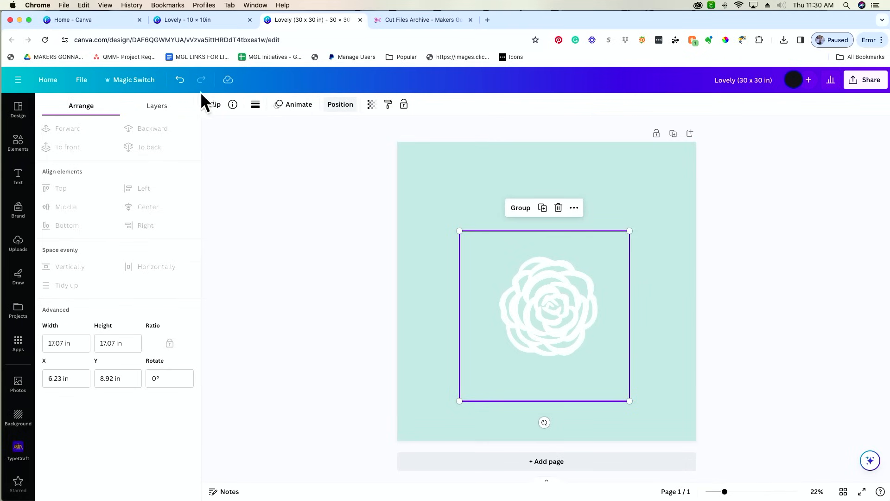
click(178, 80)
click(179, 80)
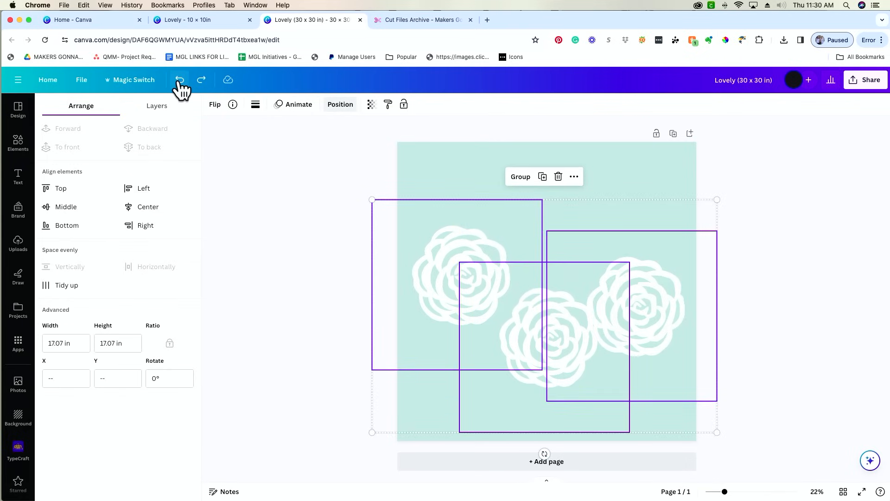
click(179, 80)
click(179, 80)
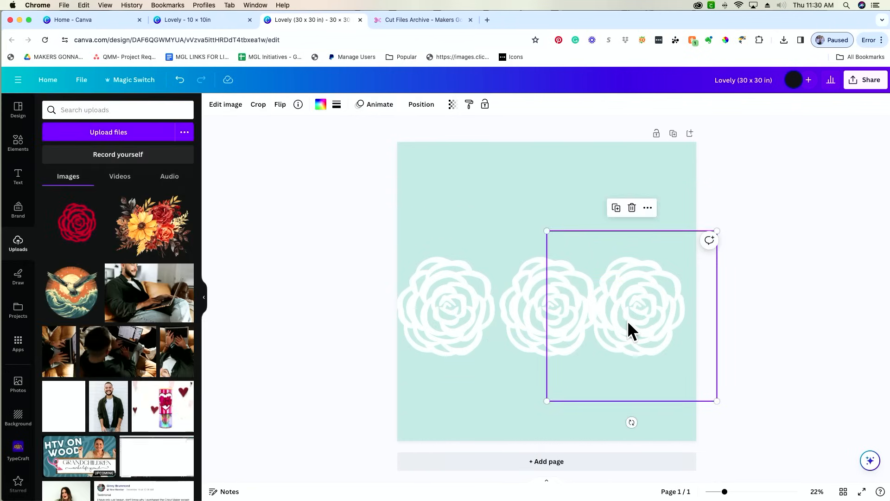
Spread the right rose outward, shrink the three roses to about 12.19 in each, and shift them back onto the page
drag(627, 322, 647, 326)
drag(378, 304, 788, 216)
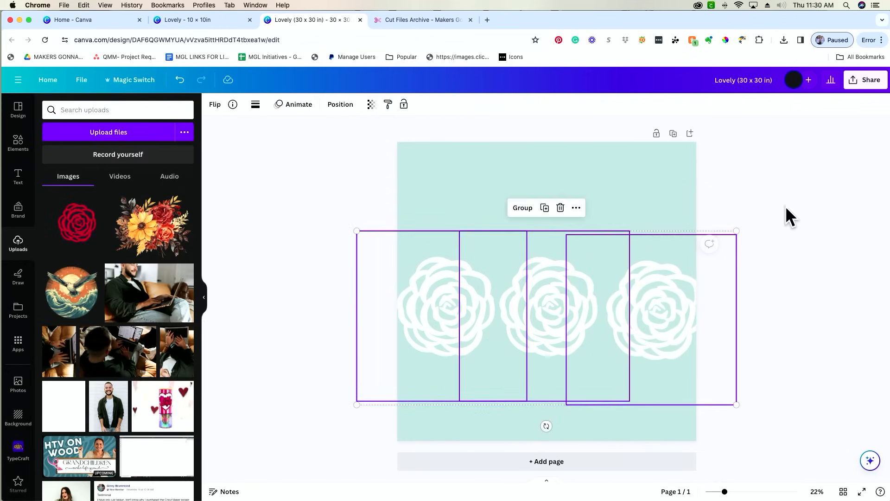
drag(736, 231, 627, 281)
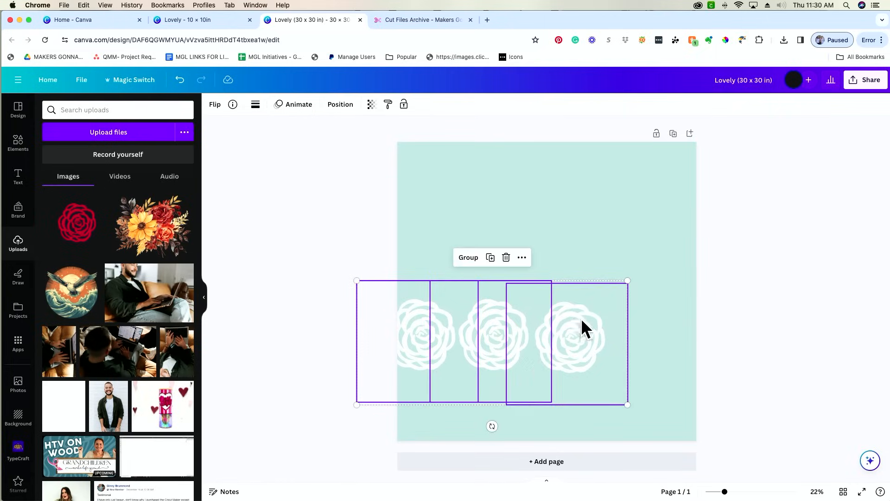
drag(577, 325, 625, 323)
Tidy up the smaller roses into an evenly spaced row and move the row to the center of the page
click(349, 106)
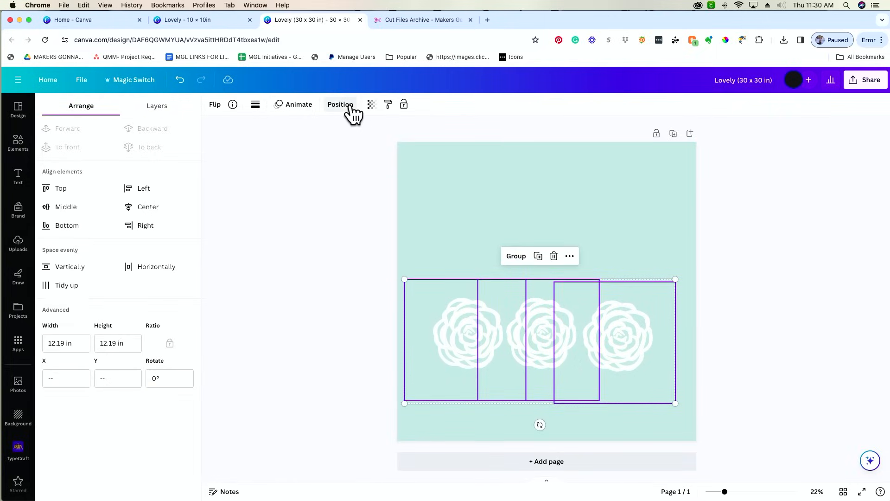
click(58, 285)
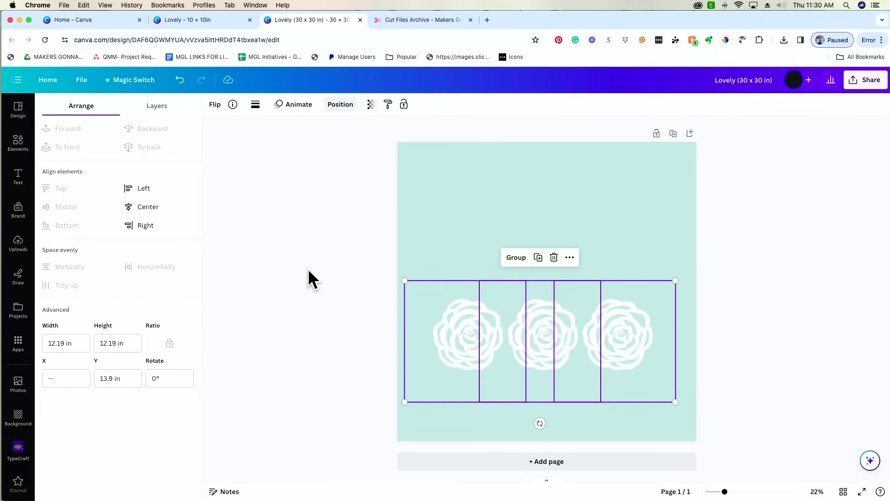
click(311, 269)
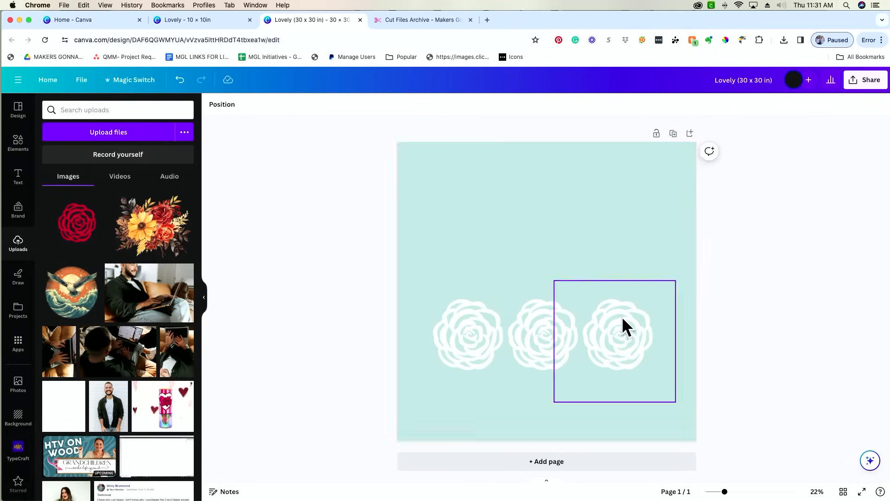
drag(755, 303, 504, 312)
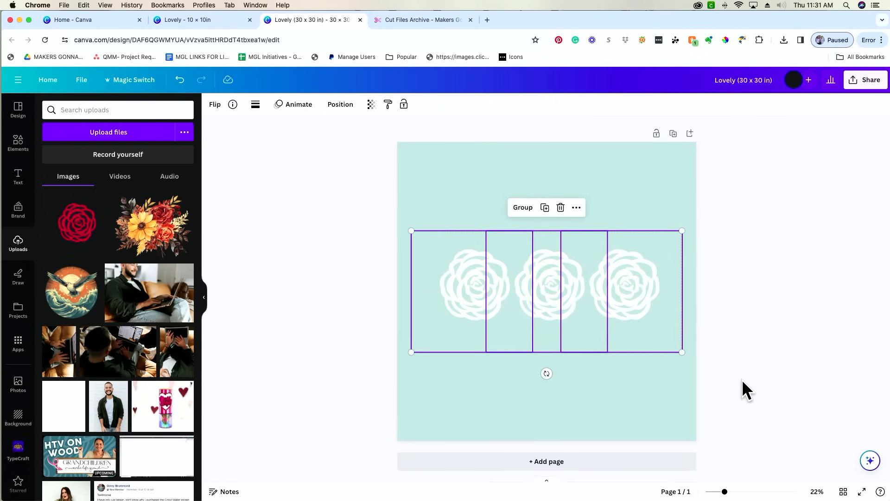
click(719, 375)
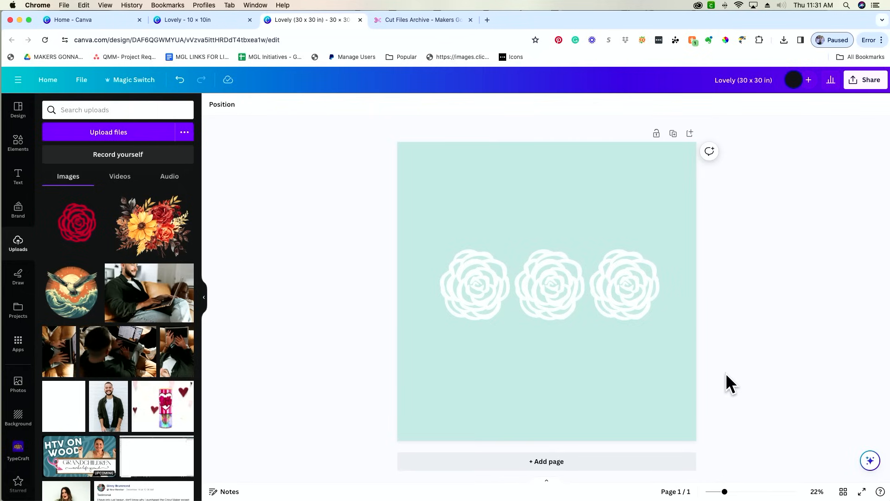
Download the three-rose design as an SVG file with a transparent background
click(877, 85)
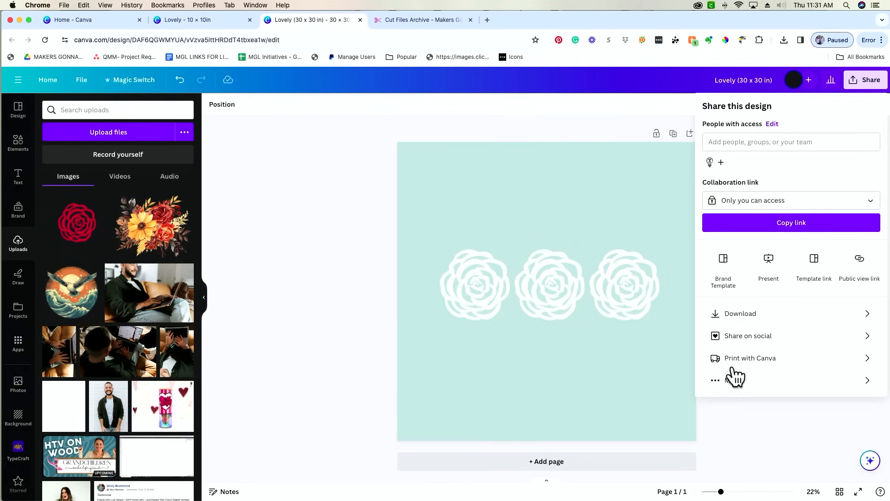
click(741, 318)
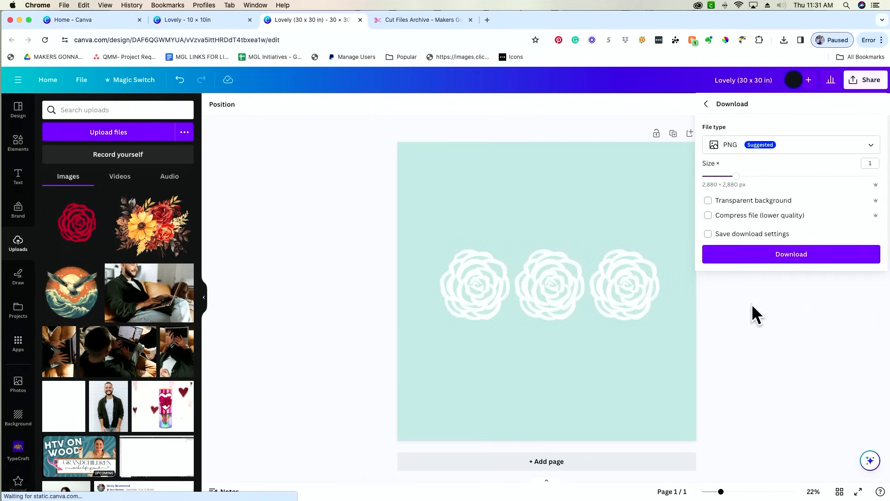
click(777, 147)
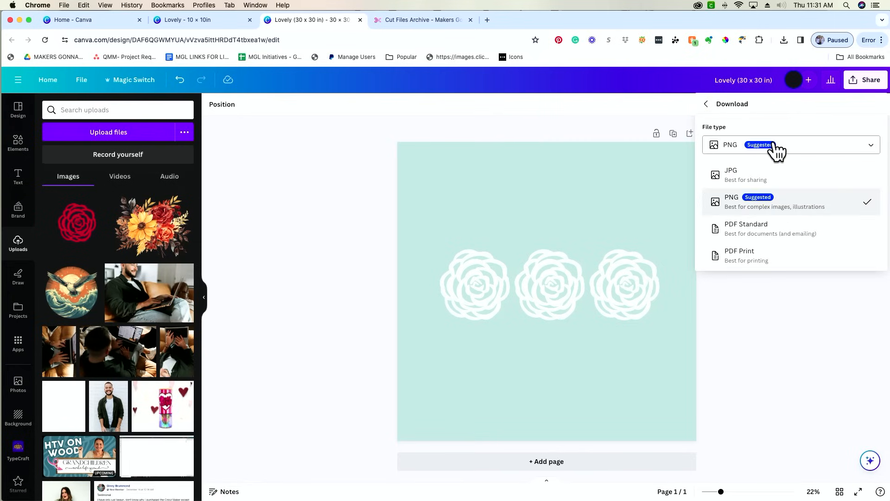
scroll(772, 218, down, 2)
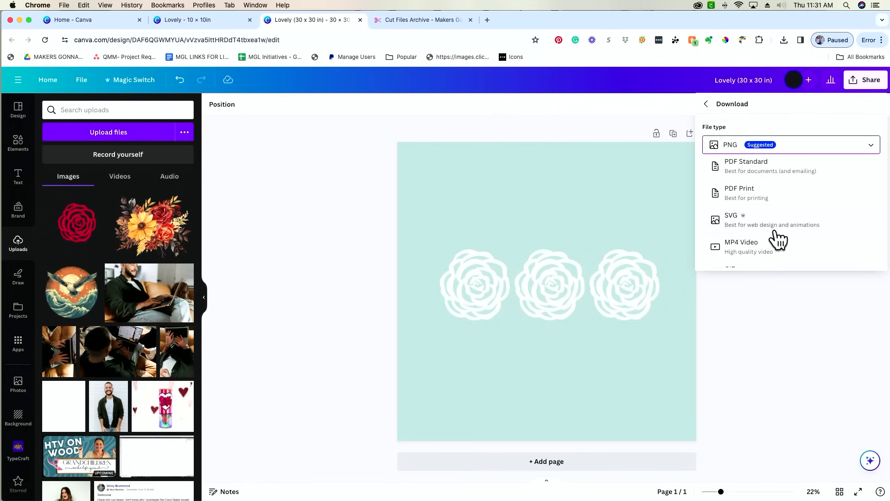
click(775, 229)
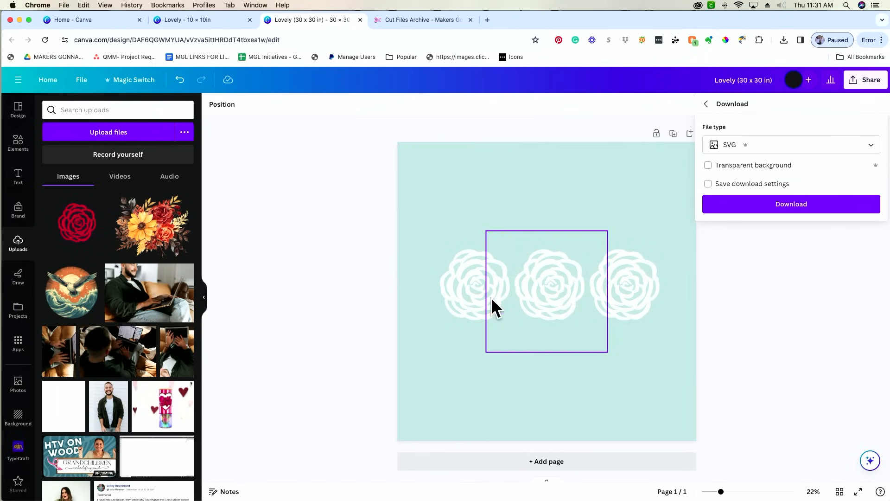
click(707, 166)
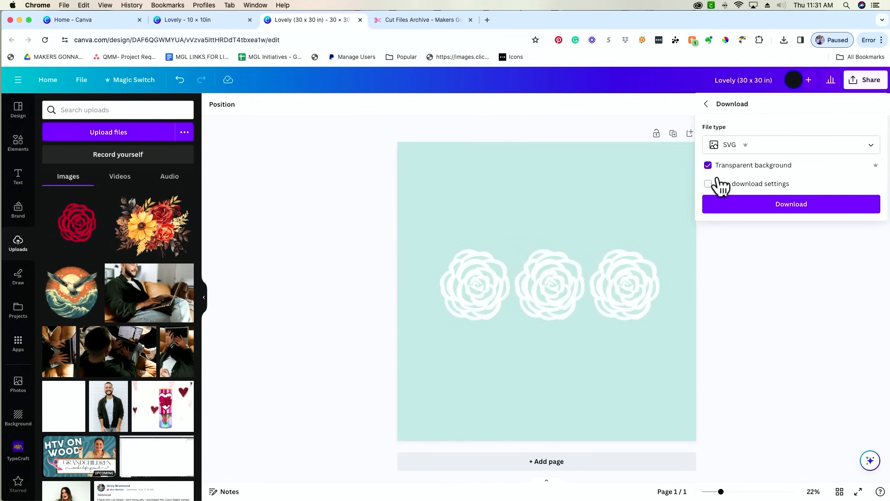
click(735, 210)
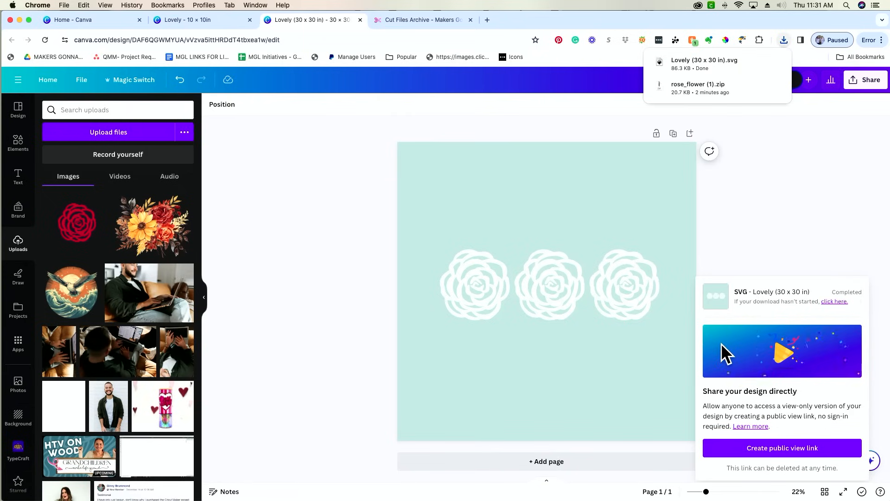
Switch to Cricut Design Space, start a new project and begin an image upload
click(468, 482)
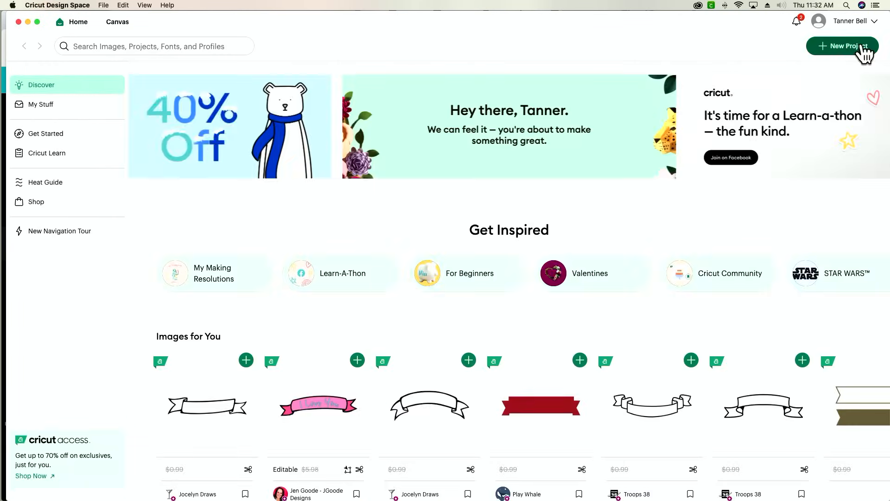
click(861, 46)
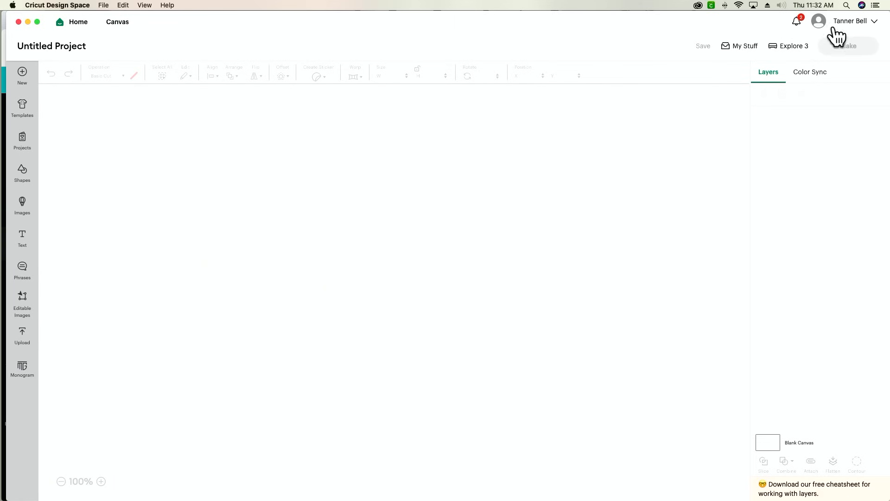
click(23, 340)
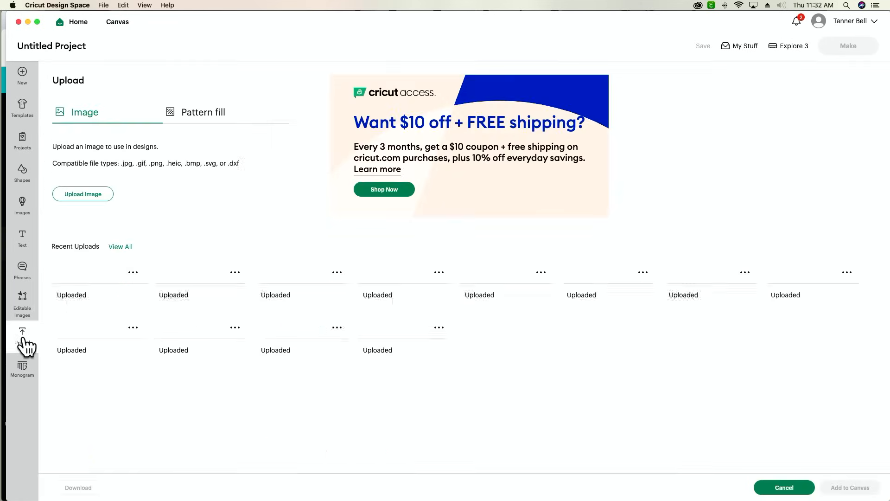
click(70, 194)
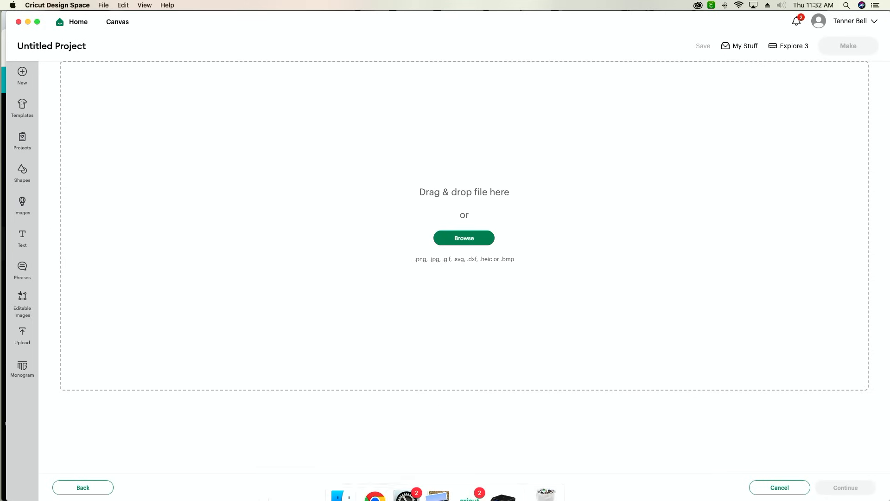
Bring Lovely (30 x 30 in).svg from the Downloads folder into the upload area and upload it
click(343, 474)
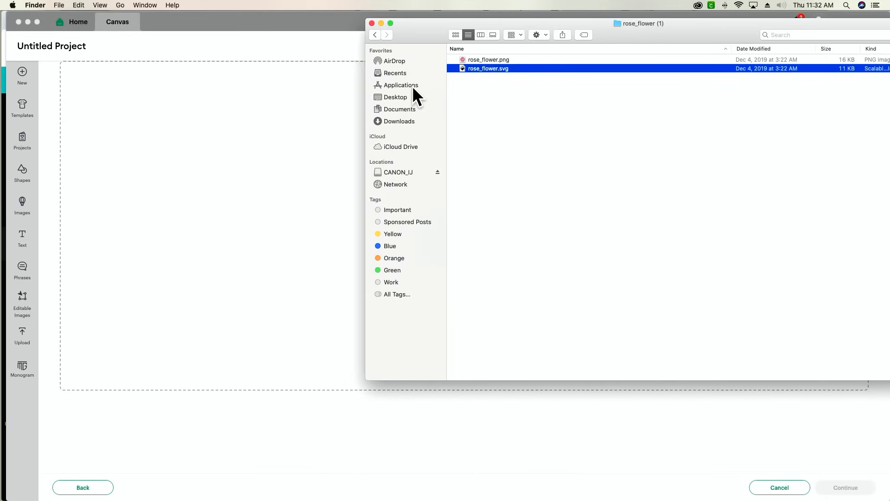
click(397, 72)
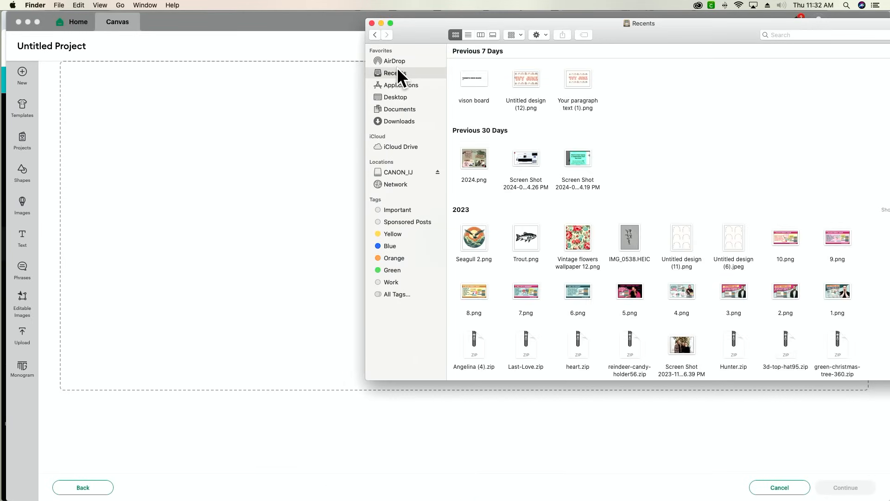
click(402, 120)
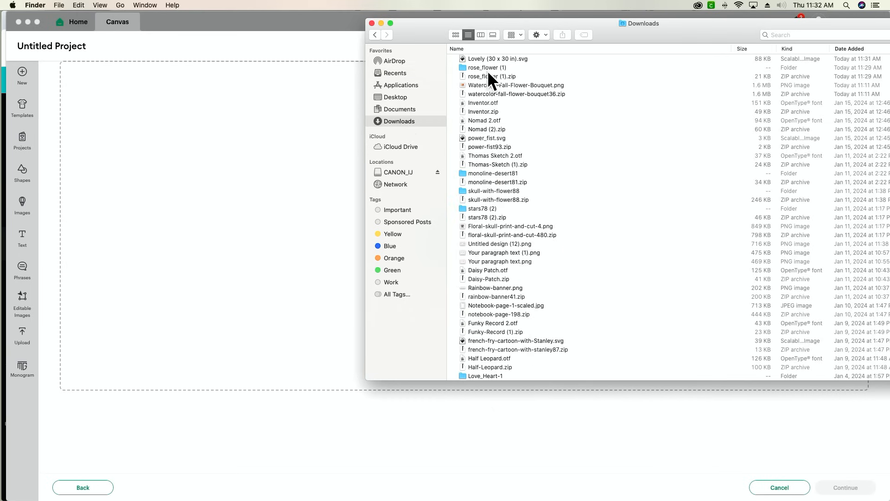
drag(495, 59, 281, 122)
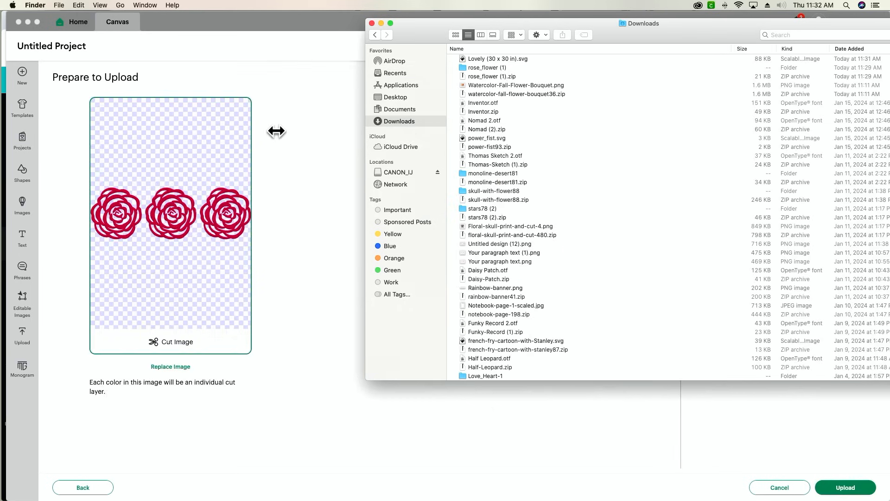
click(277, 129)
click(857, 489)
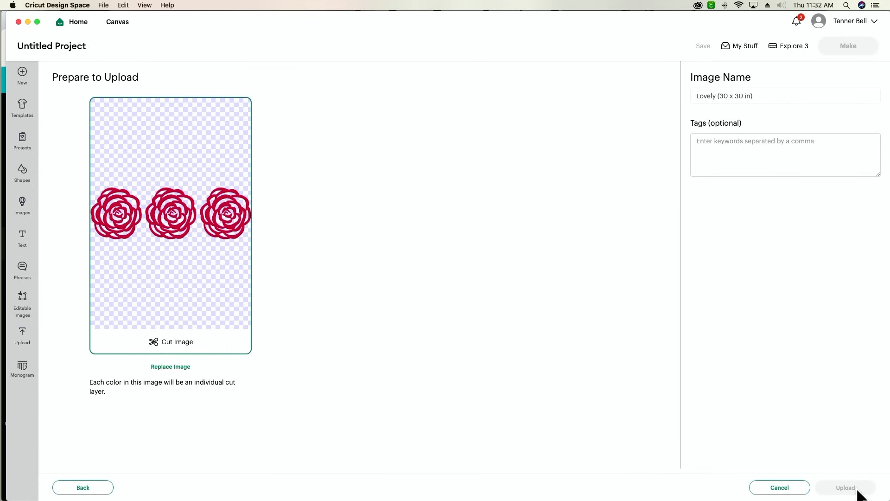
Add the uploaded rose image to the canvas and move it to about X 2.222, Y 1.5 at 50% zoom
click(139, 292)
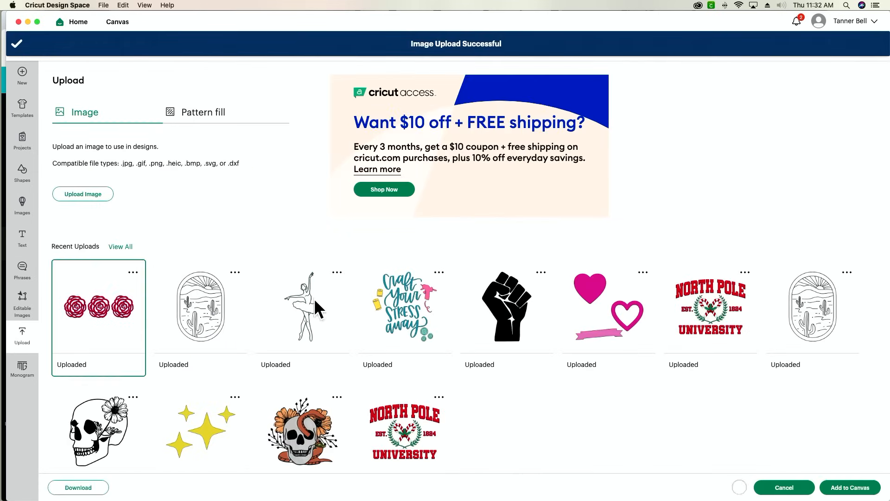
click(871, 487)
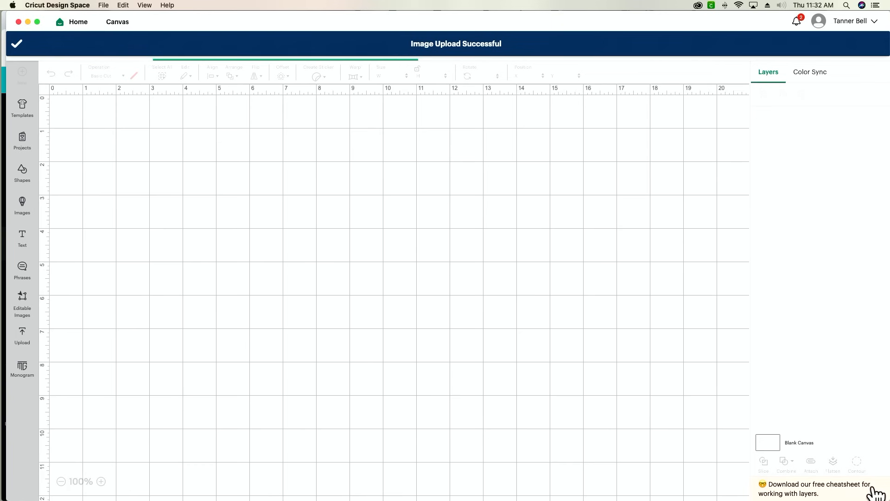
click(61, 481)
click(60, 481)
drag(304, 214, 331, 225)
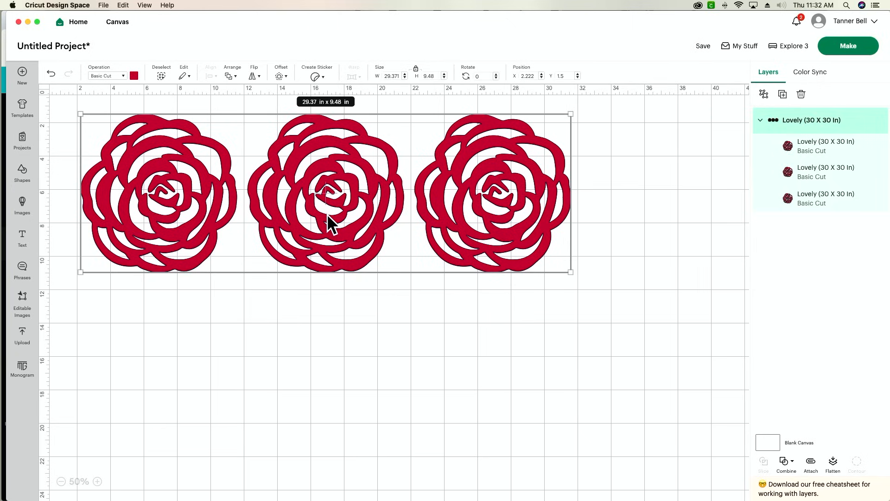
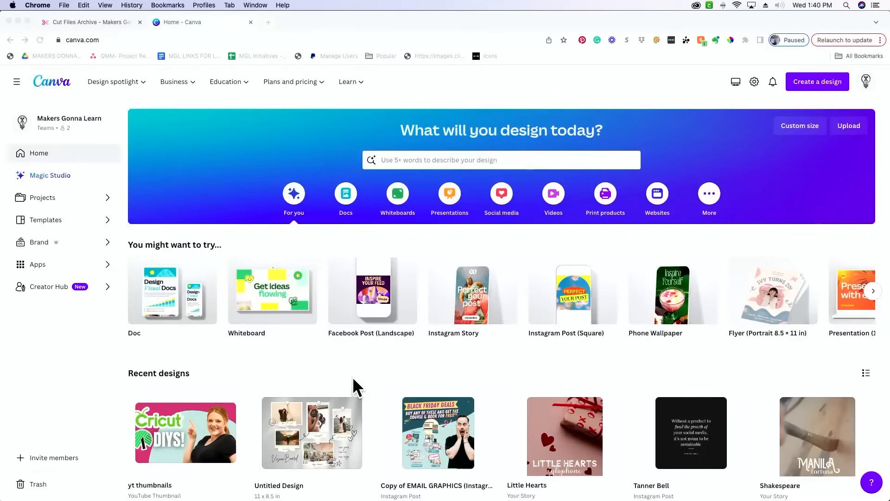
Switch to Canva and look through the suggested design types for a new design
click(827, 83)
click(827, 83)
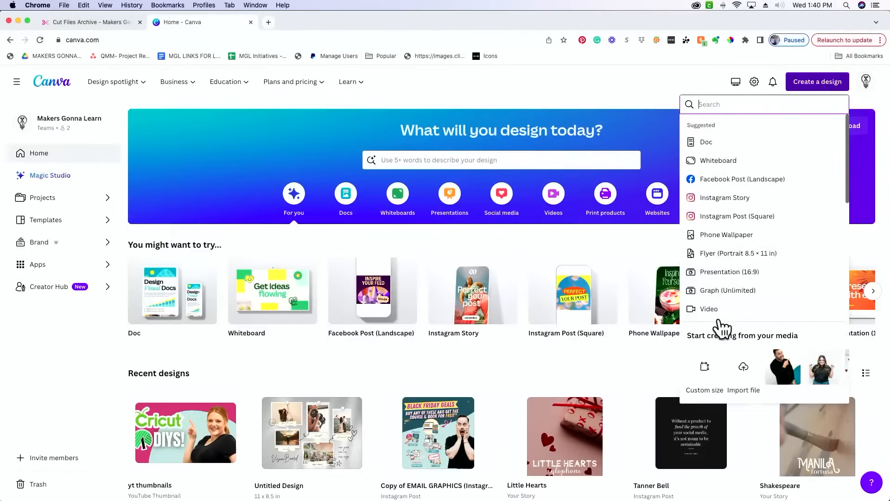
scroll(718, 299, down, 5)
scroll(723, 296, down, 2)
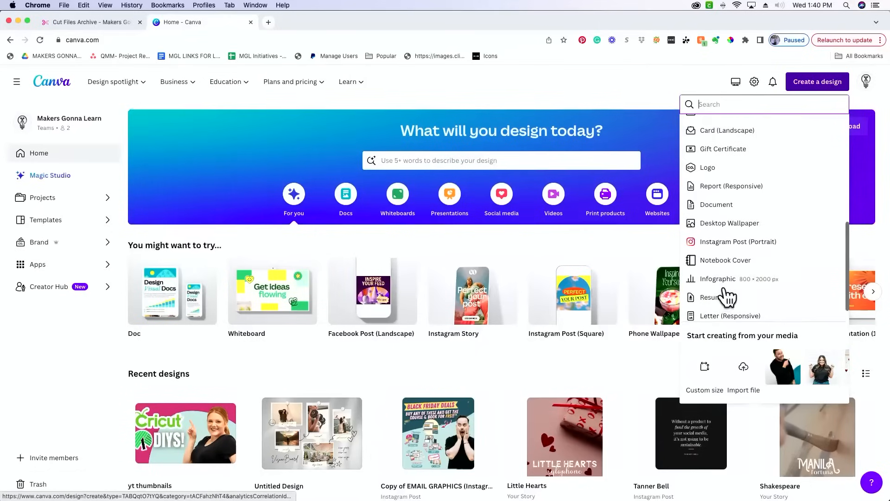
scroll(725, 299, up, 1)
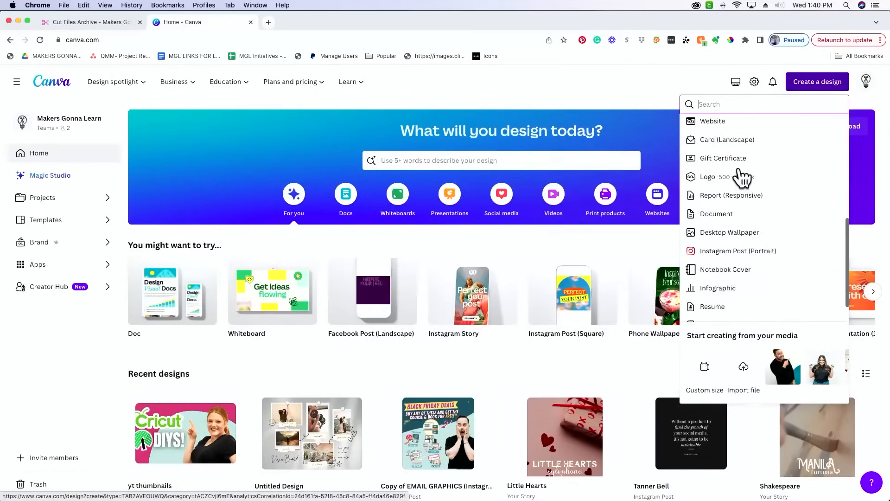
scroll(741, 178, up, 10)
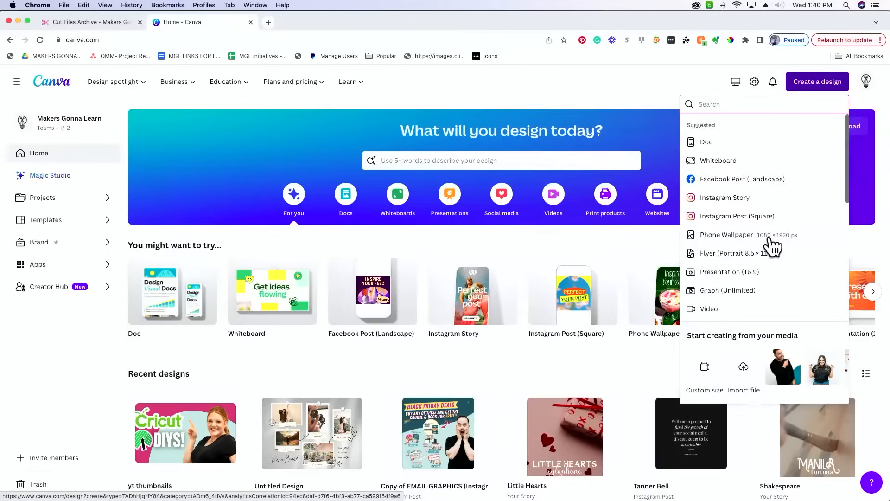
Create a new custom-size design 11 in wide and 8.5 in high
click(704, 368)
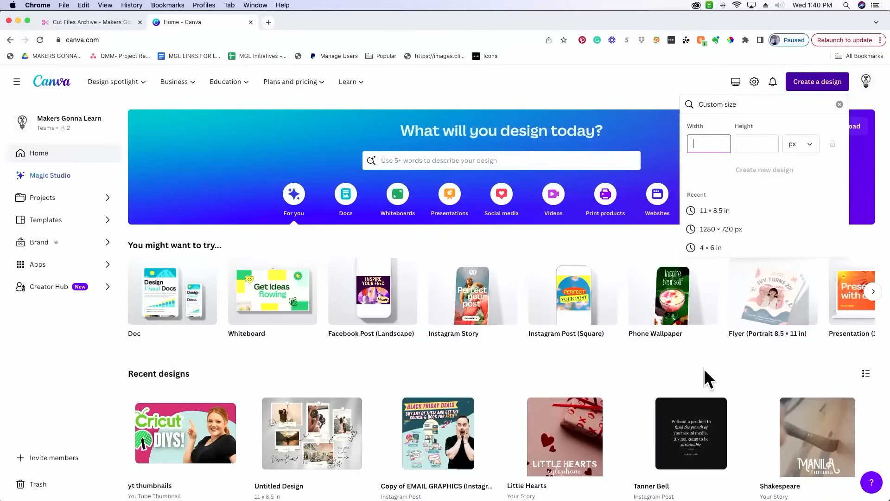
click(800, 147)
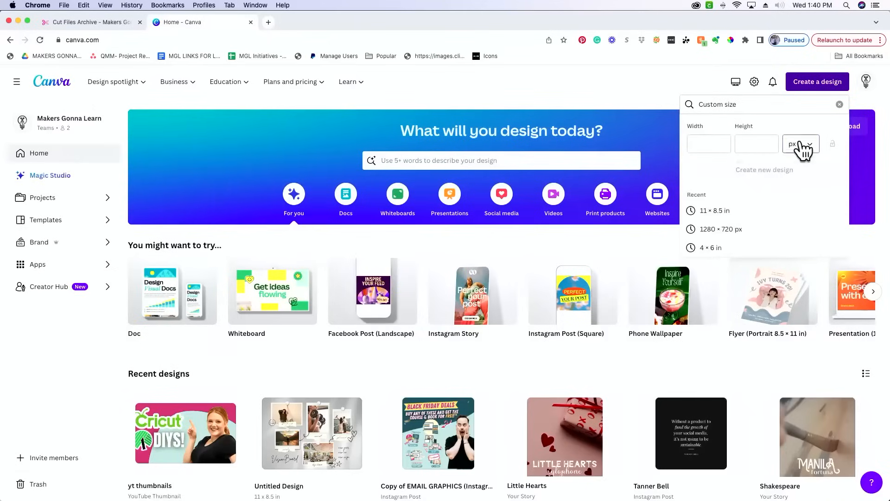
click(783, 188)
click(710, 144)
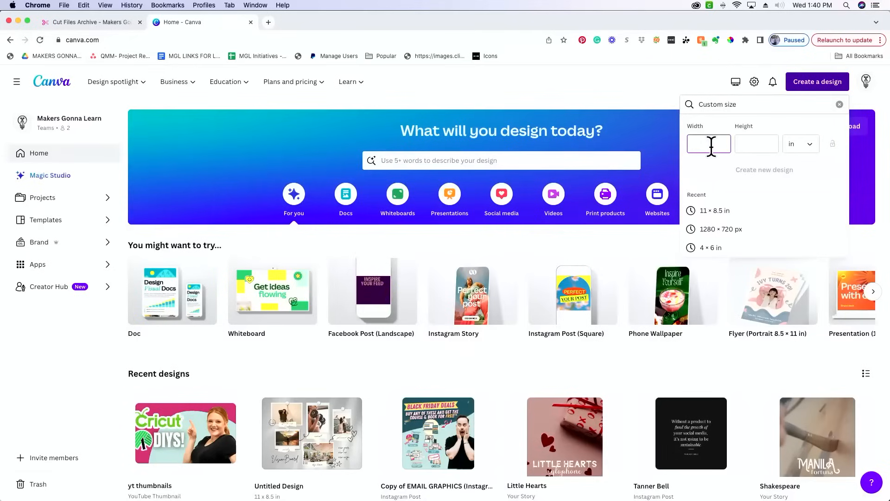
text(11)
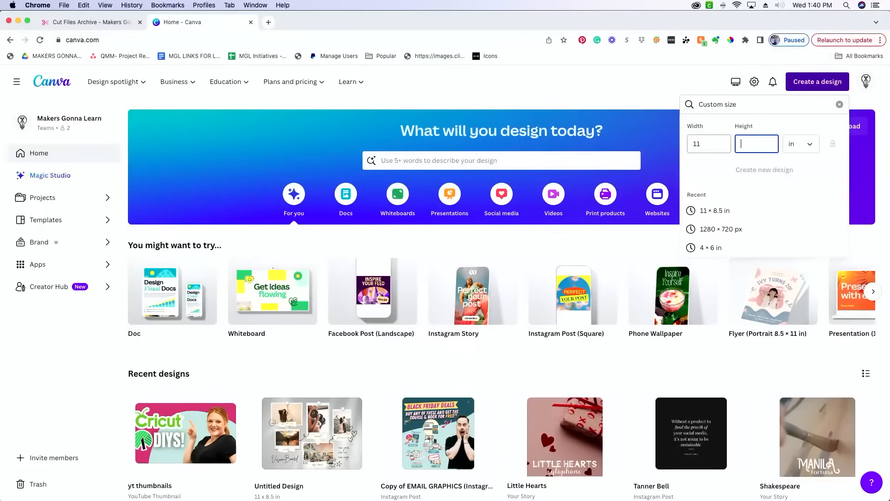
key(Tab)
text(8.5)
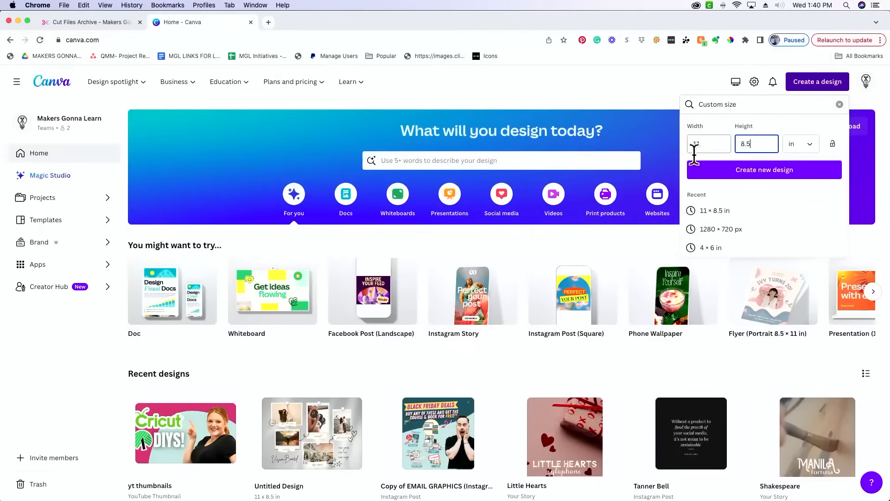
click(777, 173)
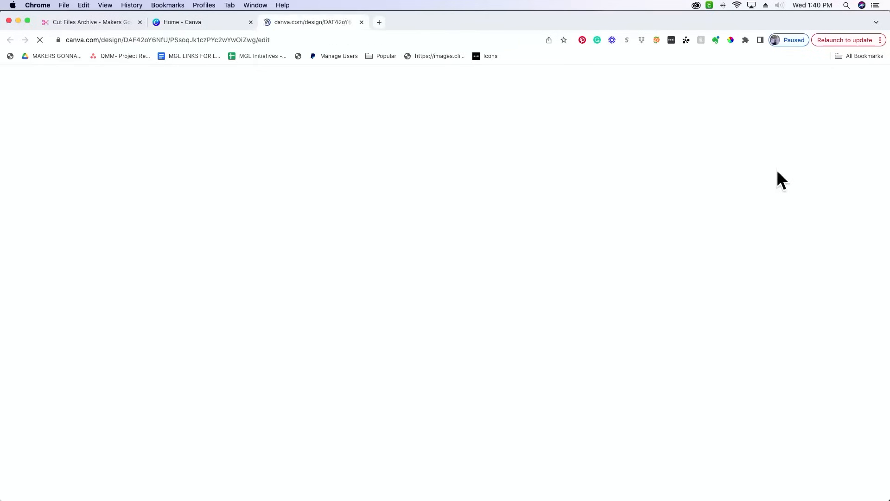
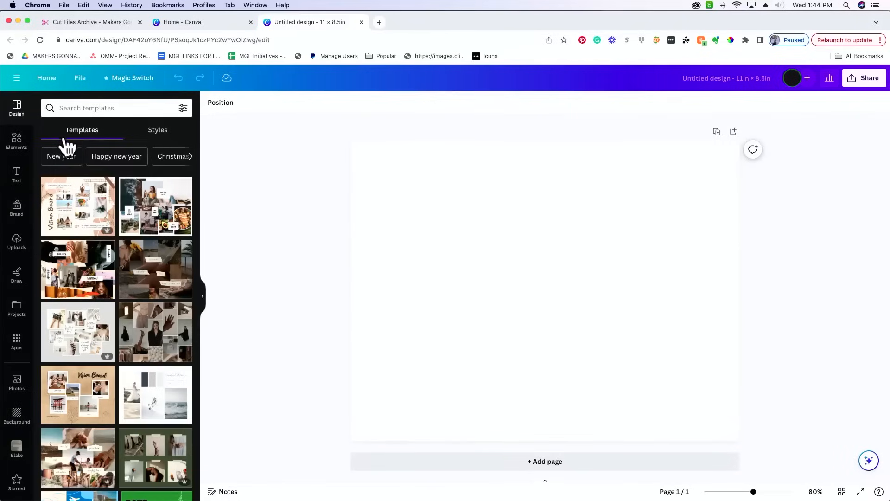
Search the design templates for "vision board"
click(155, 133)
click(78, 132)
click(82, 104)
text(vision board)
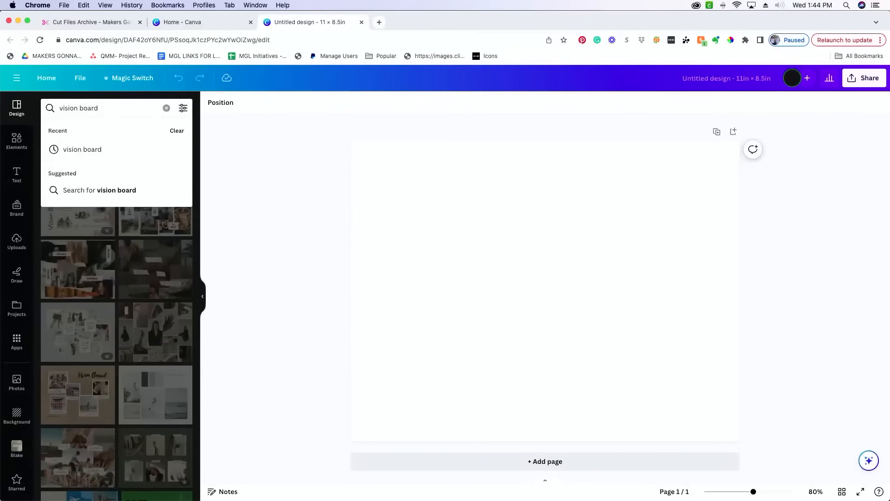
key(Return)
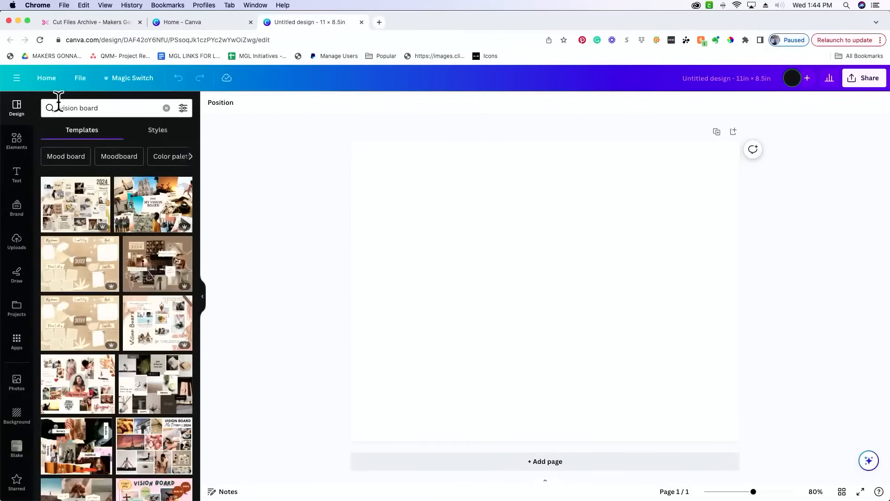
Browse the vision board templates and apply the Vision Board Collage Scrapbooking Romantic White Orange template to the page
scroll(115, 359, down, 2)
scroll(113, 353, down, 5)
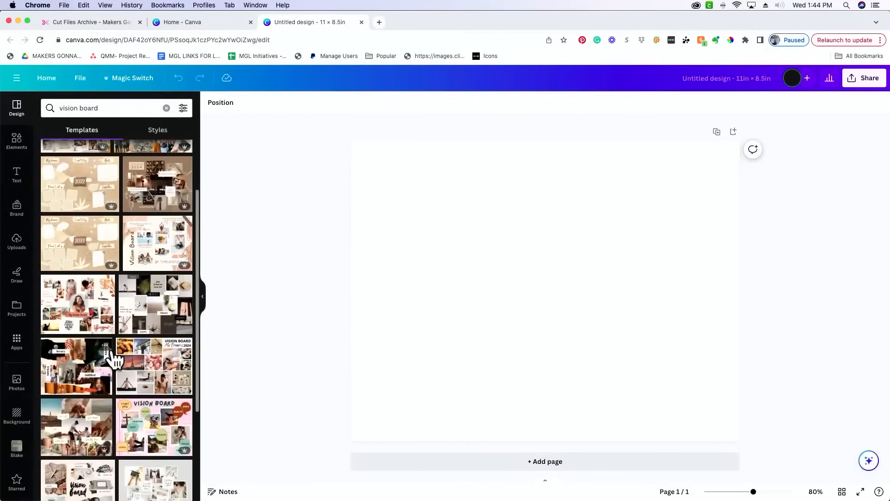
scroll(116, 352, down, 5)
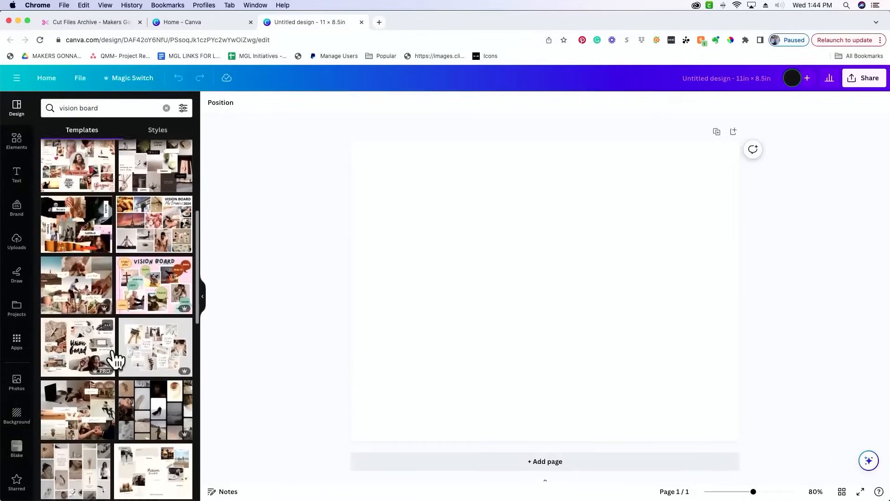
scroll(121, 355, down, 7)
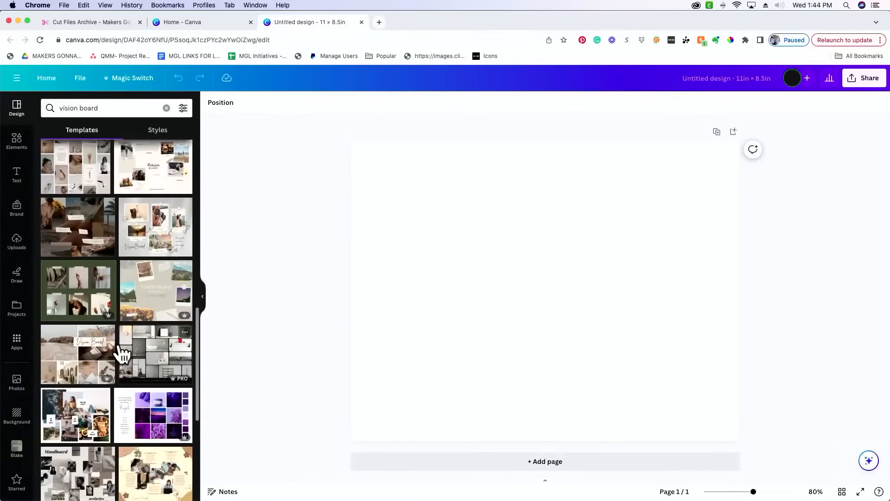
scroll(121, 355, down, 6)
scroll(121, 353, up, 8)
scroll(119, 344, up, 12)
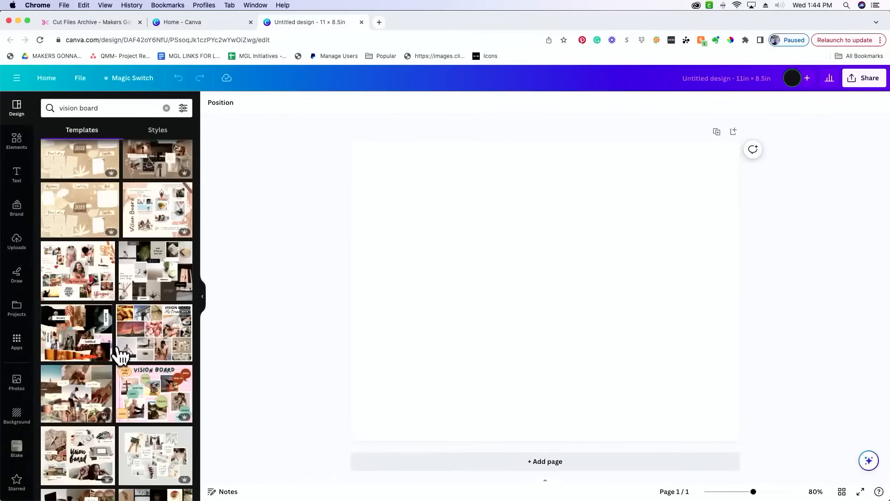
click(91, 279)
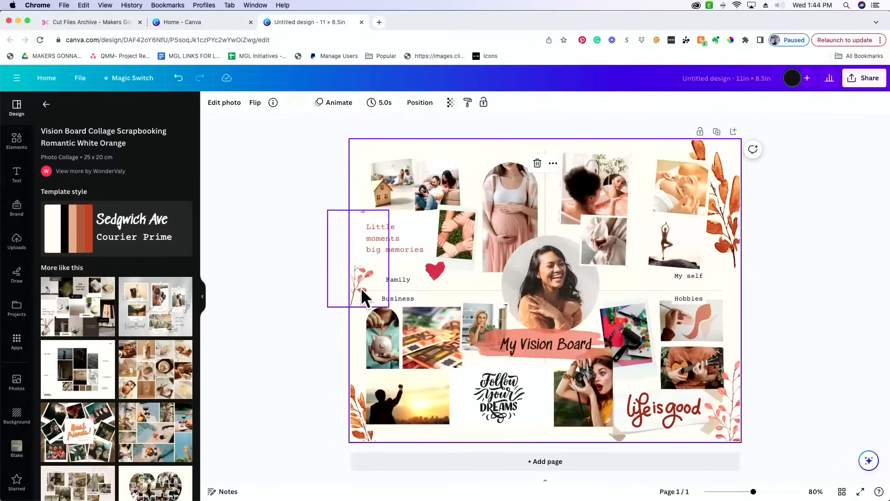
Delete the four leaf and branch decorations along the left and right edges of the collage
drag(362, 281, 369, 298)
key(Delete)
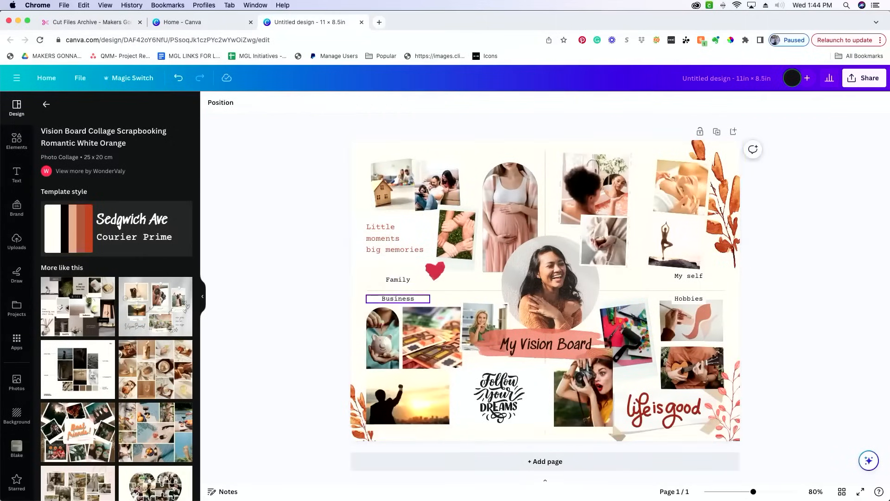
click(354, 427)
key(Delete)
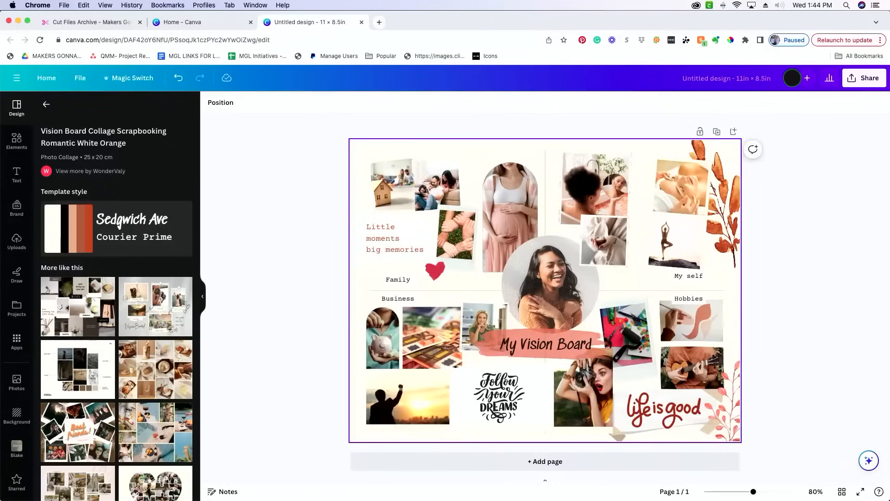
click(735, 237)
key(Delete)
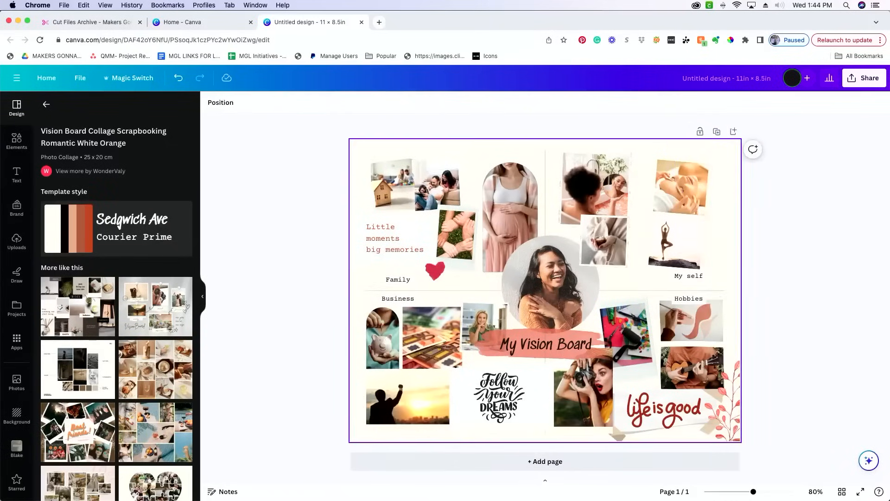
click(732, 421)
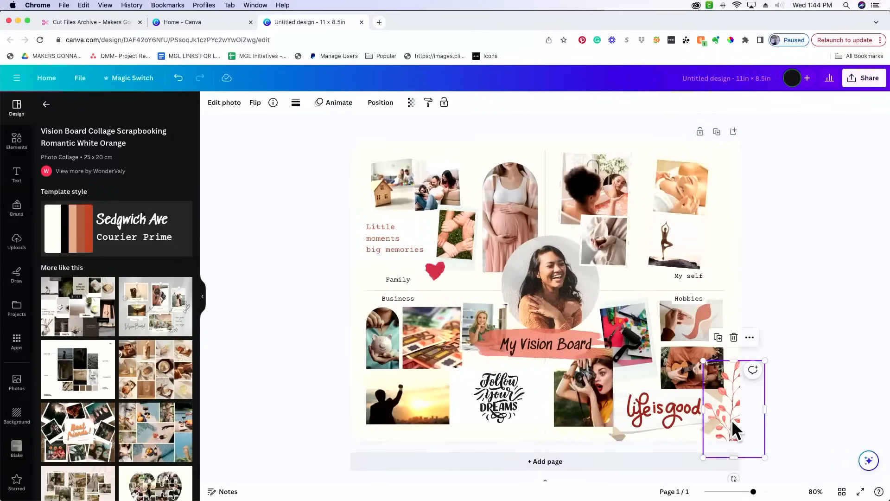
key(Delete)
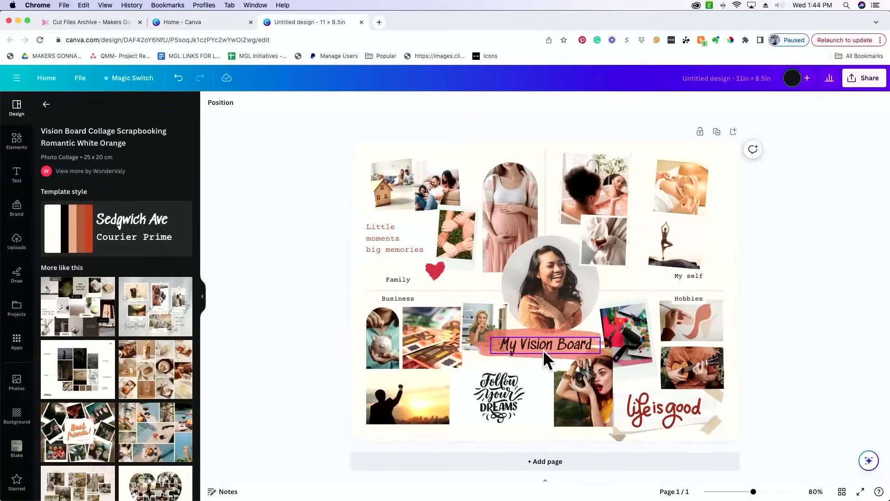
Replace the "My Vision Board" title on the collage with "2024"
double_click(541, 347)
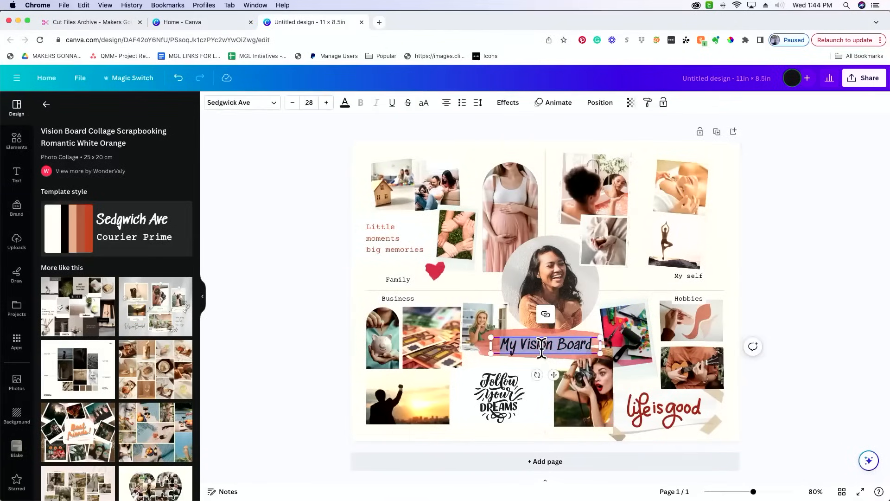
text(2024)
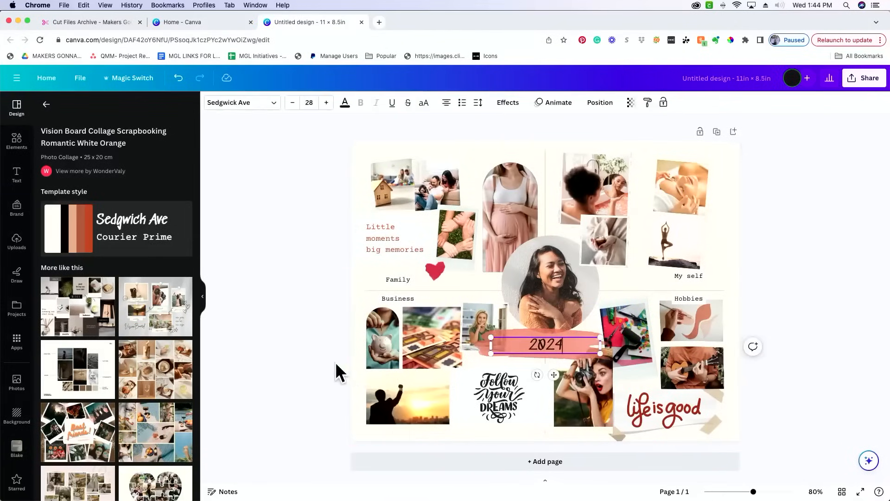
click(296, 362)
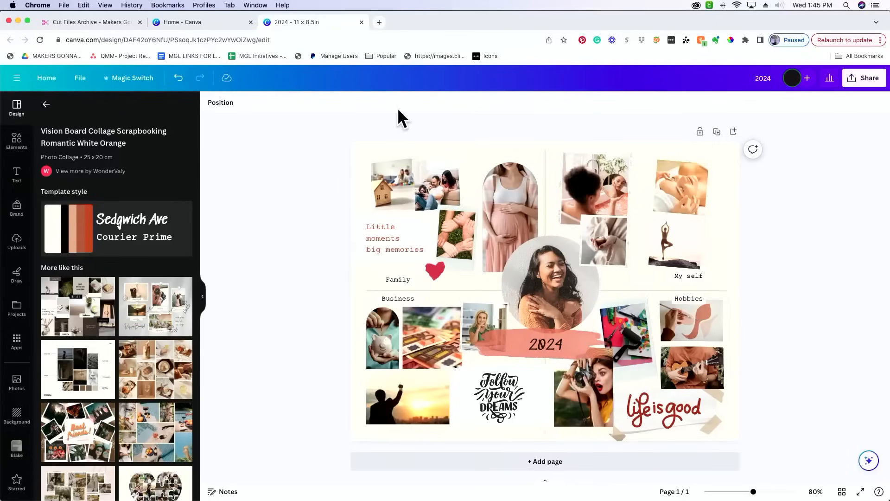
Replace the current page with the Torn Magazine Vision Board Goals Photo Collage template
click(47, 105)
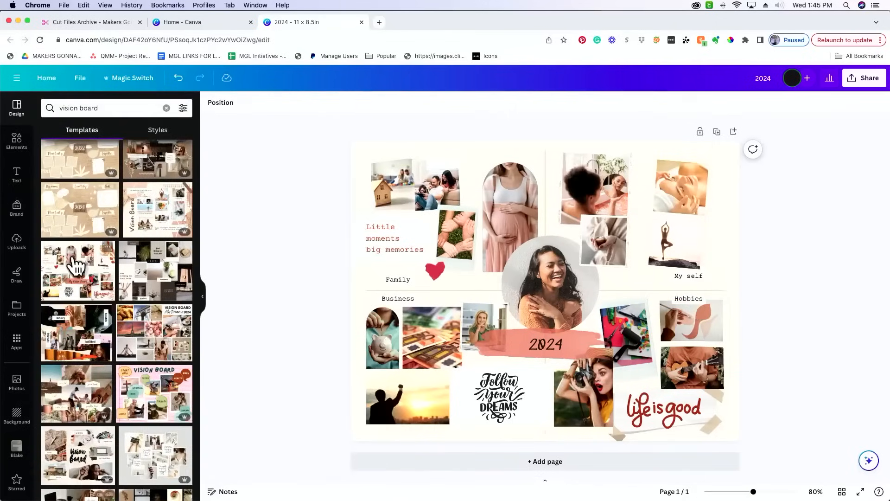
click(67, 320)
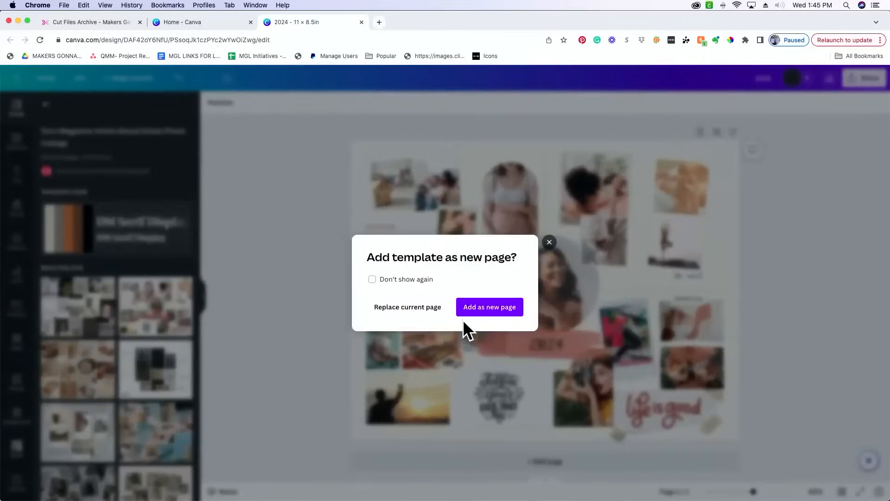
click(408, 307)
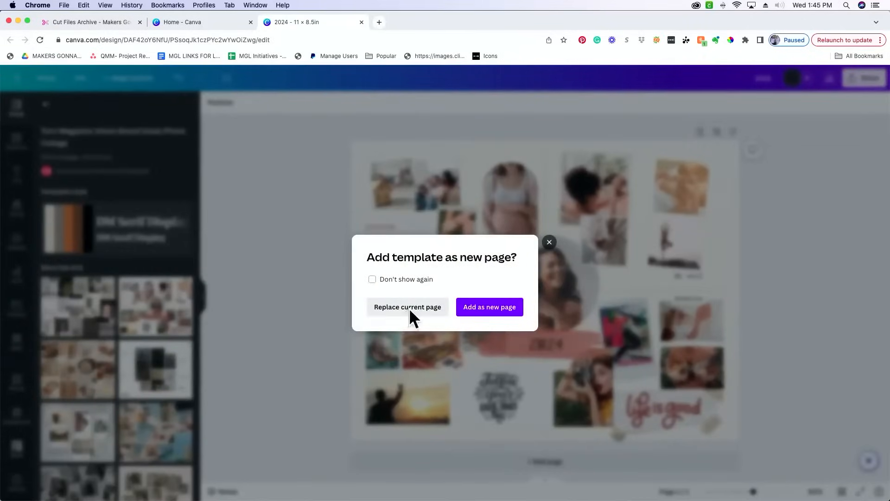
click(259, 306)
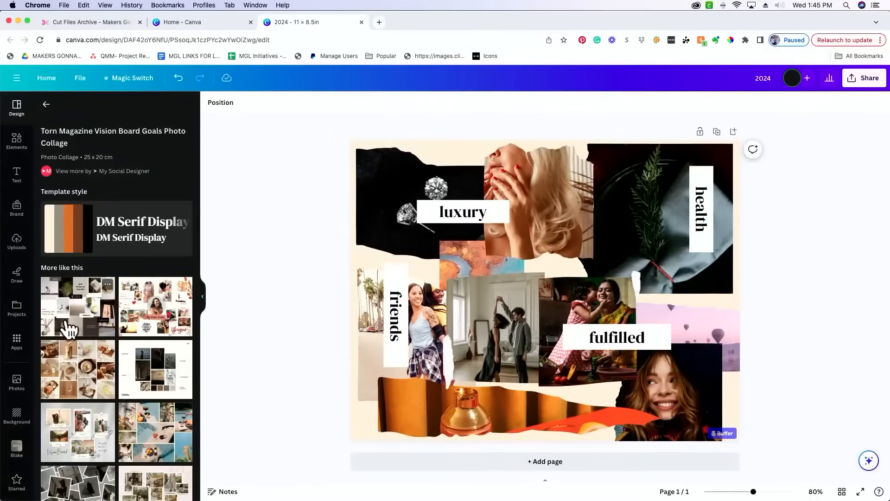
Replace the page with the 2024 version of the Brown Craft Paper New Year's Resolution Vision Board Poster template
click(46, 104)
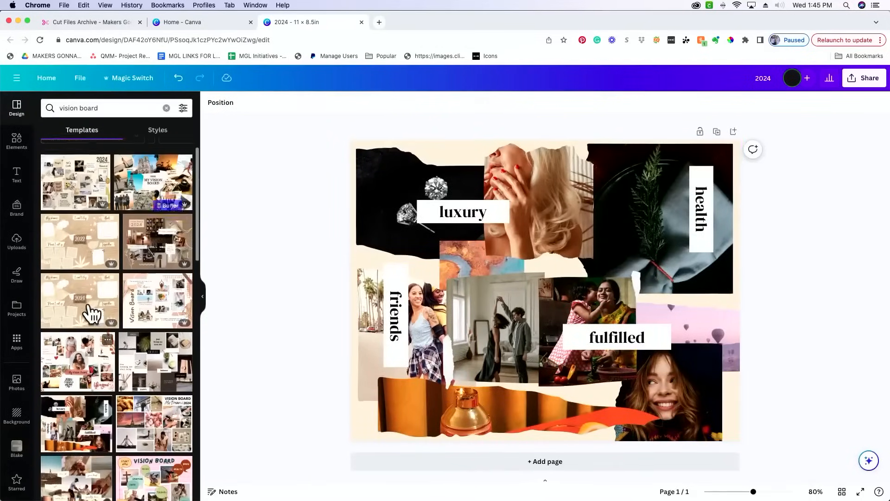
click(87, 314)
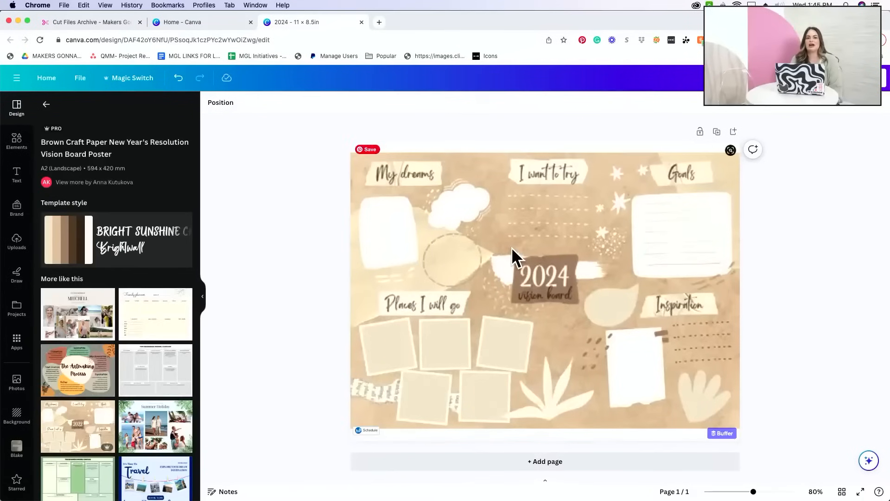
click(417, 190)
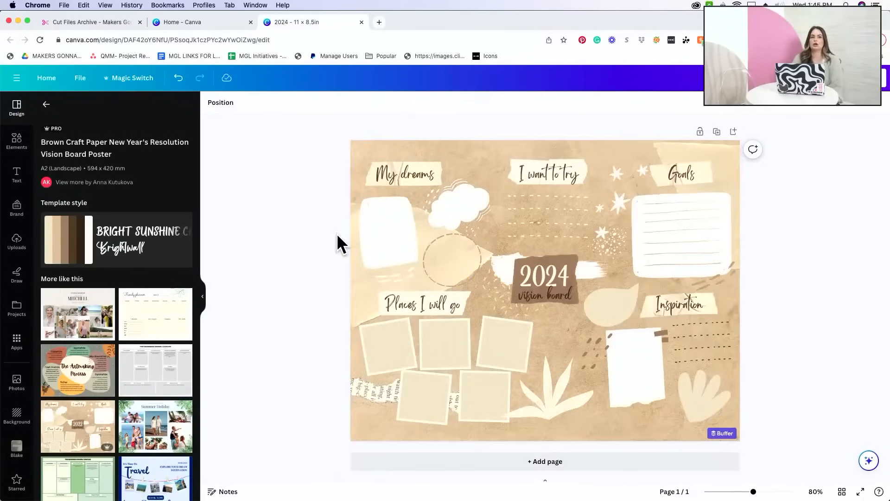
Replace the page with the Brown Scrapbook Self Improvement Inspirational Vision Board Photo Collage template and return to the template results
click(46, 104)
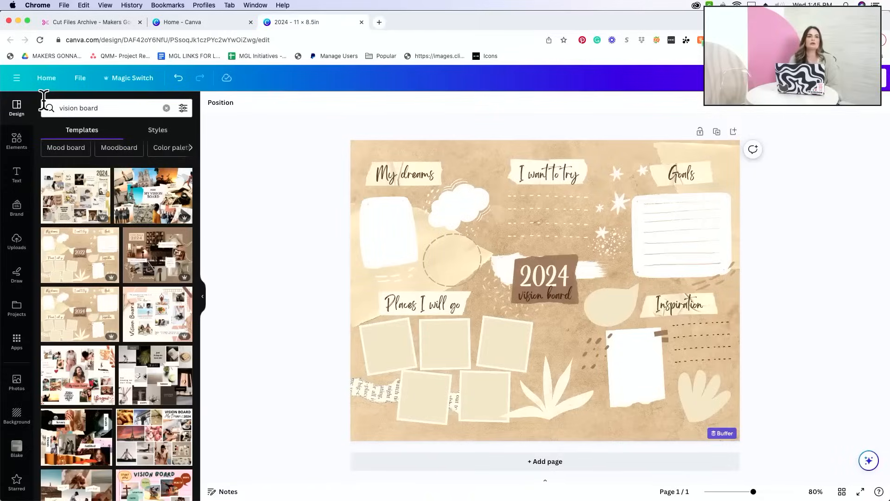
click(65, 201)
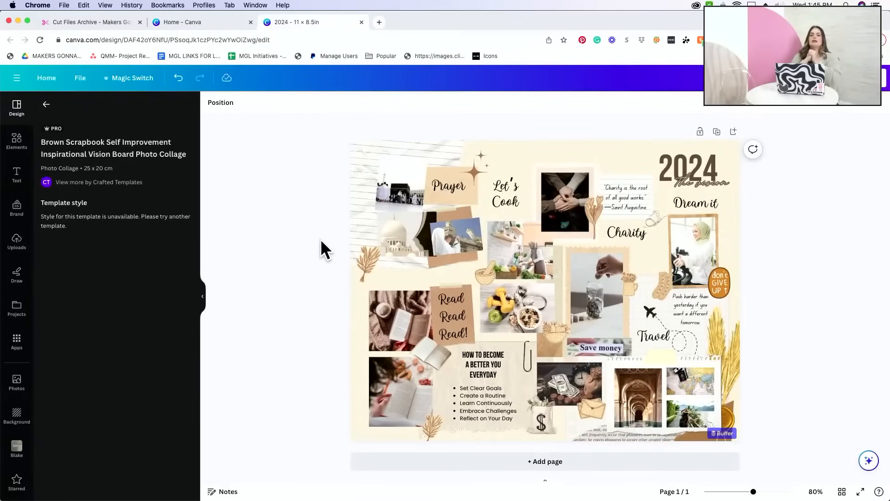
click(46, 104)
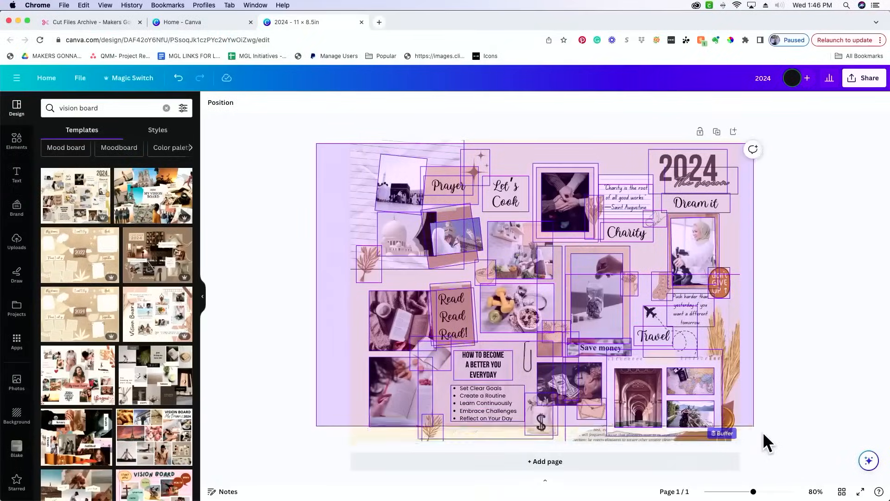
Delete all the template elements and the cream background from the page
key(super+a)
key(BackSpace)
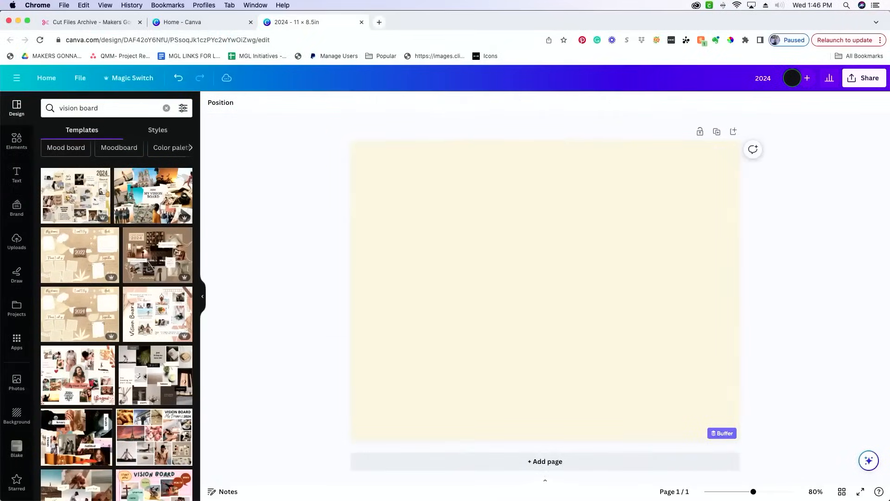
click(439, 268)
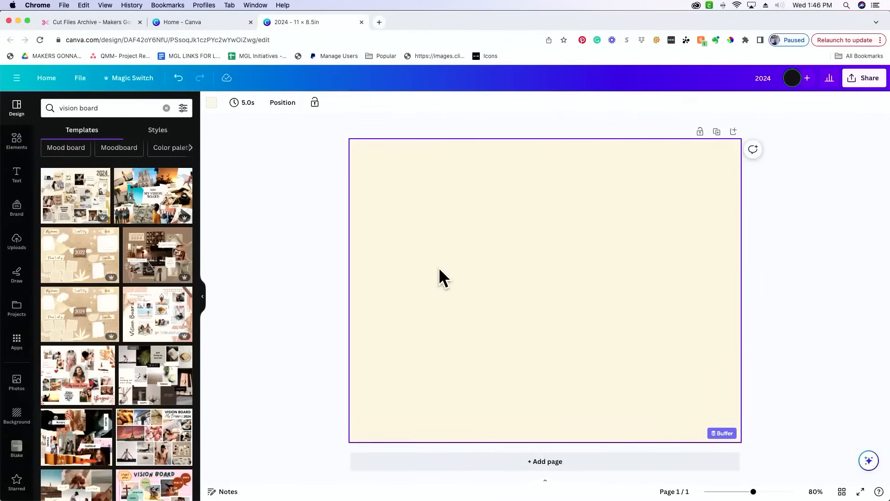
key(BackSpace)
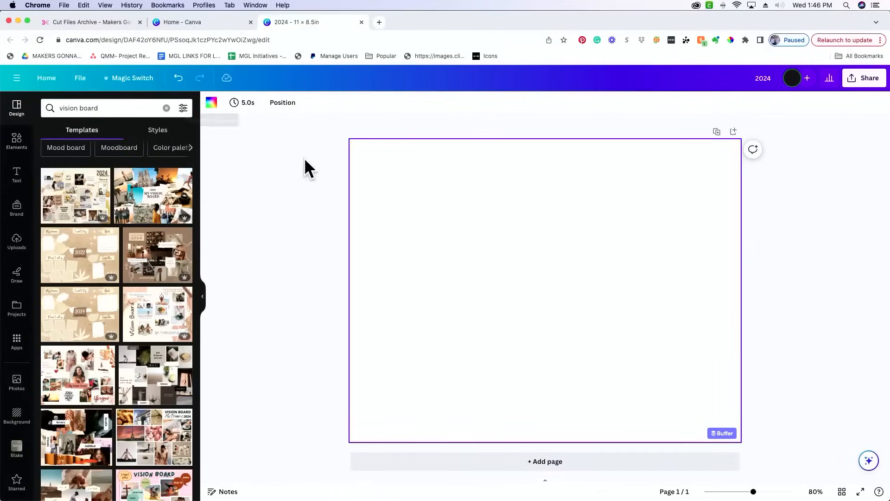
Examine the page background colour choices, from the document and Brand Kit colours to the default solid colours and gradients
click(211, 103)
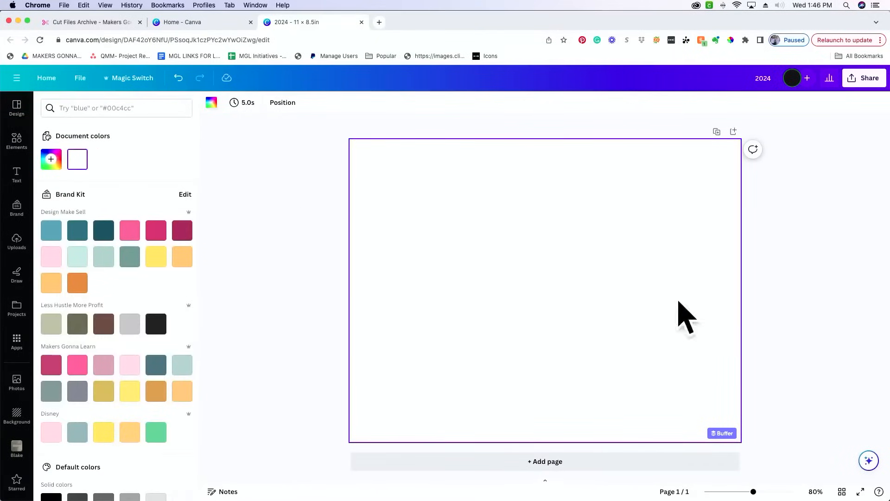
click(301, 194)
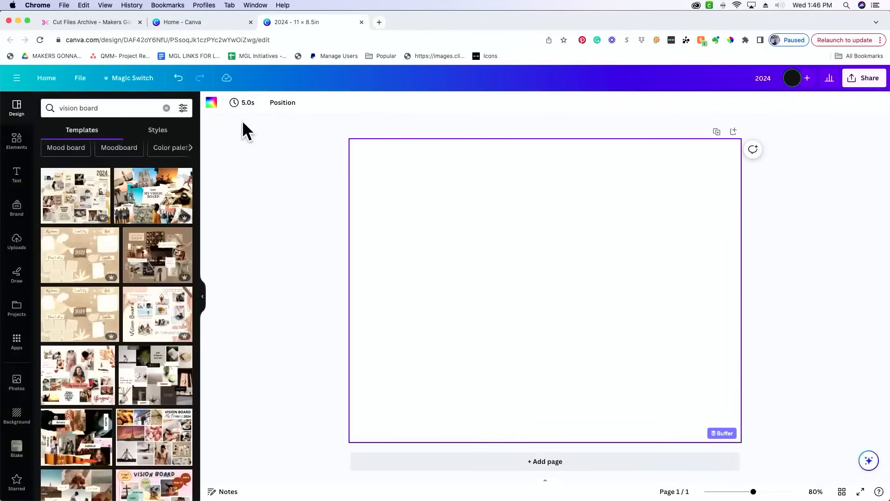
click(211, 104)
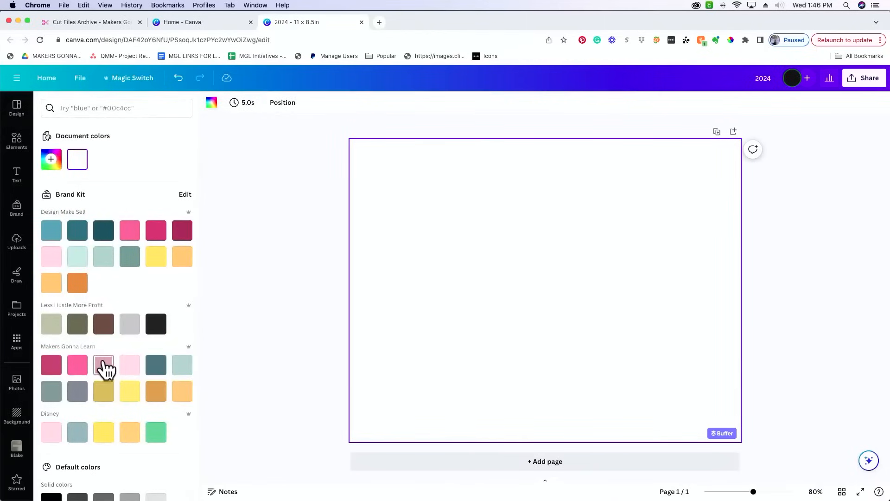
scroll(104, 368, down, 5)
scroll(106, 369, up, 4)
scroll(105, 369, up, 1)
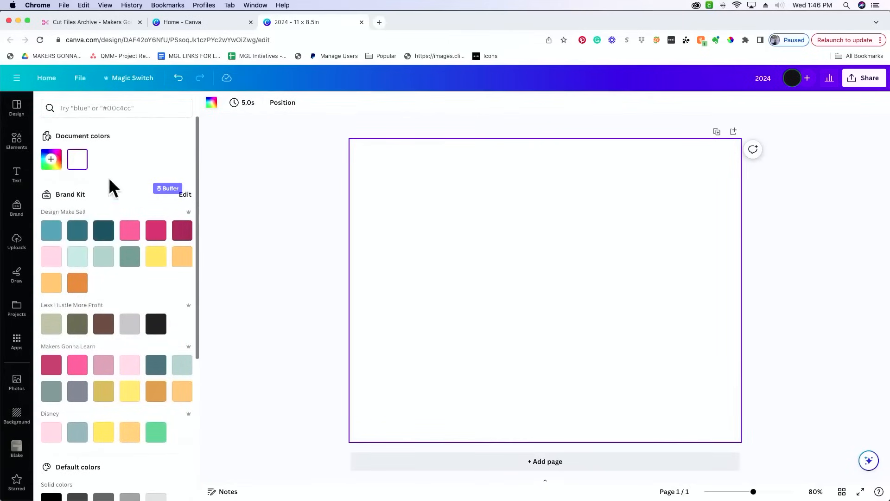
scroll(153, 398, down, 4)
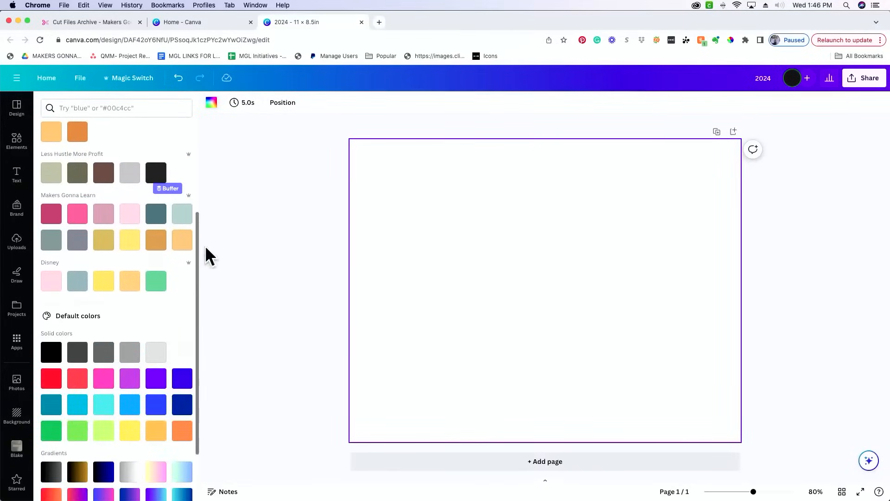
scroll(127, 408, down, 2)
scroll(126, 409, down, 1)
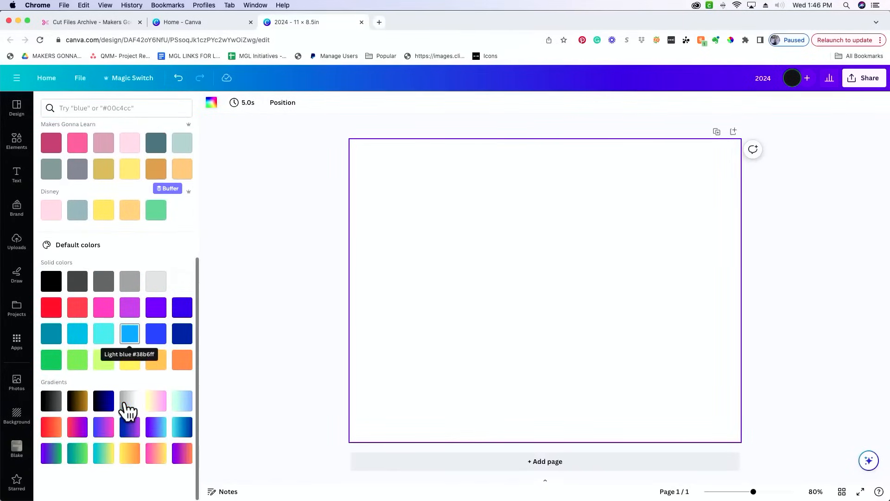
scroll(123, 368, up, 3)
scroll(126, 380, down, 3)
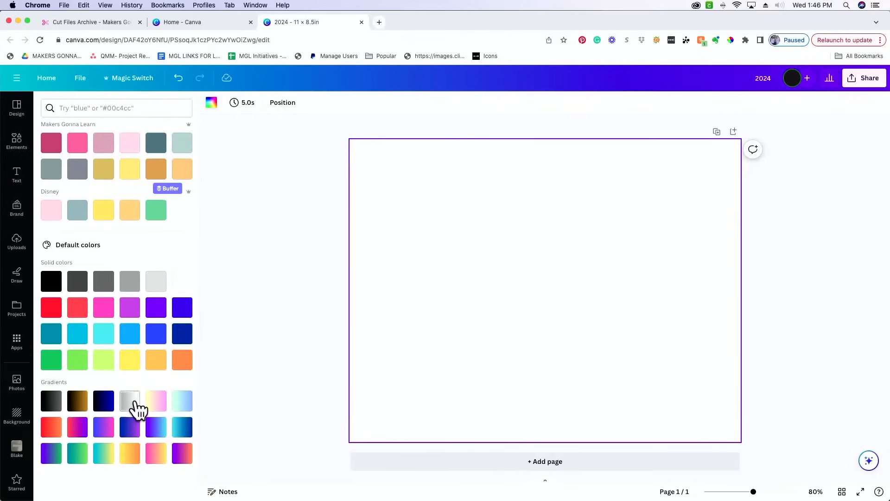
Try the pale yellow-to-pink gradient on the page background and replace it with a custom solid yellow, #F8E63E
click(151, 402)
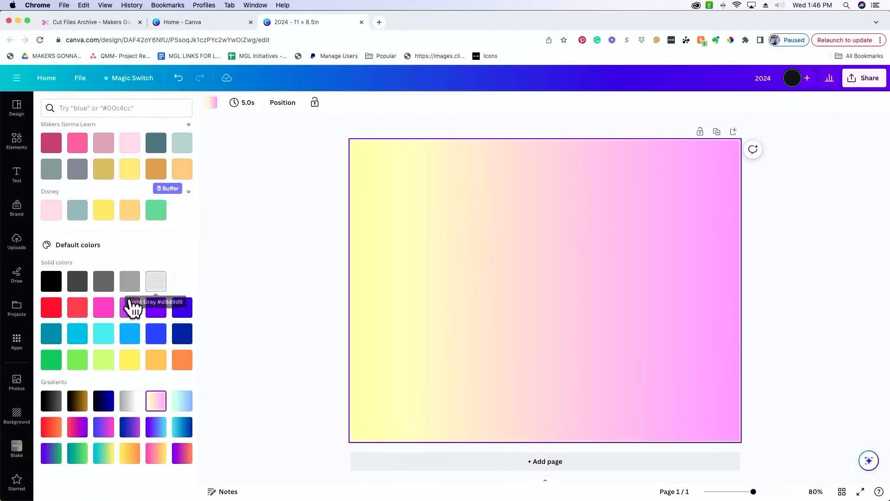
scroll(132, 303, up, 5)
click(51, 160)
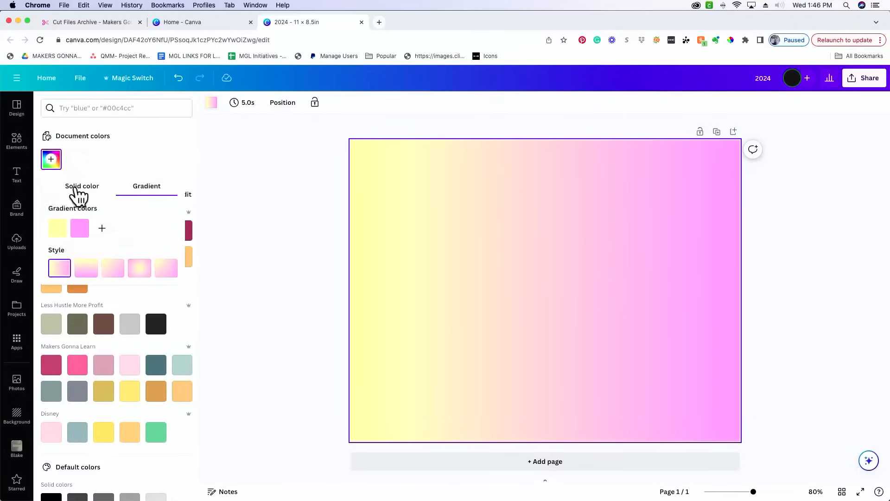
click(79, 187)
click(138, 219)
drag(139, 219, 143, 206)
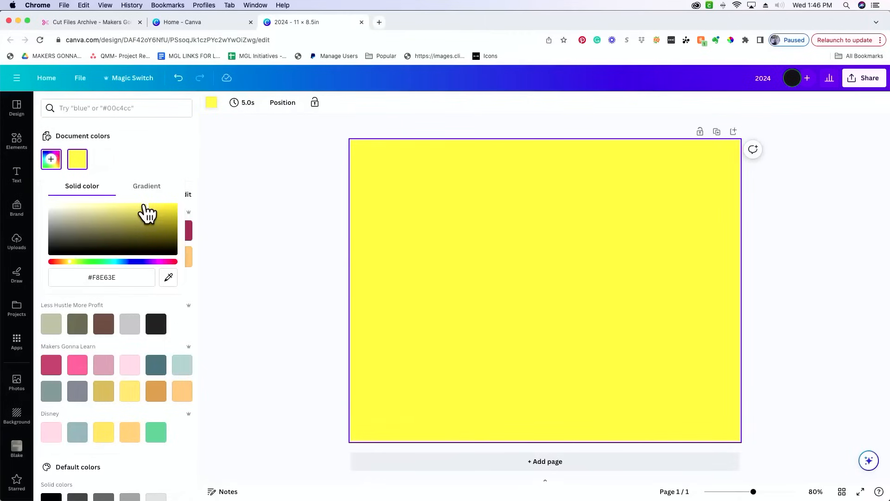
Shift the page background's custom colour to a dark olive green, #3F5020
click(124, 262)
drag(124, 261, 79, 262)
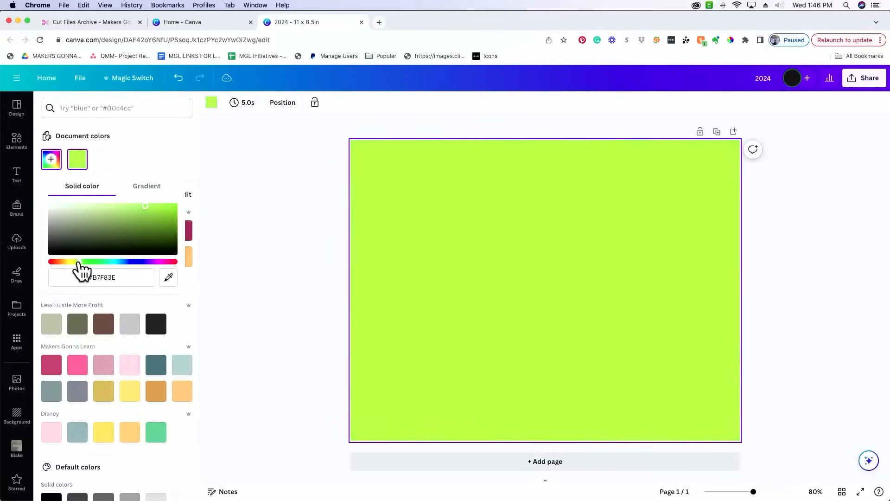
mouse_move(127, 225)
mouse_down()
mouse_move(96, 235)
mouse_move(125, 239)
mouse_up()
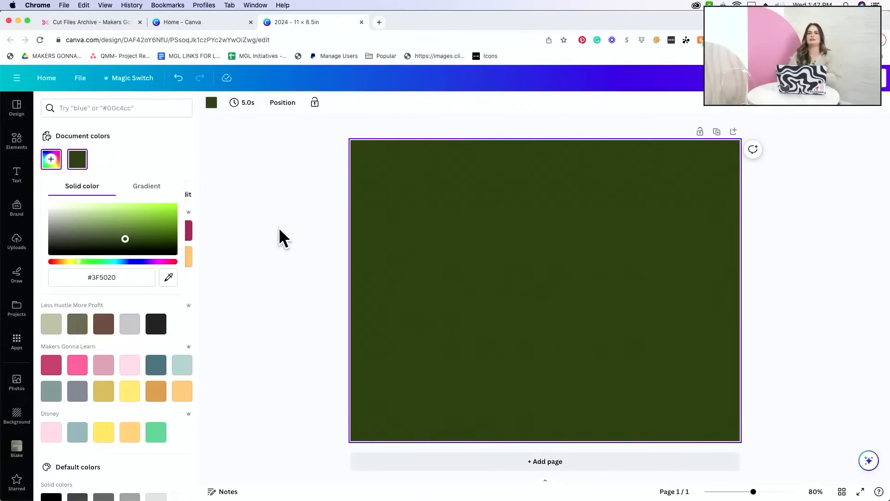
scroll(192, 254, down, 1)
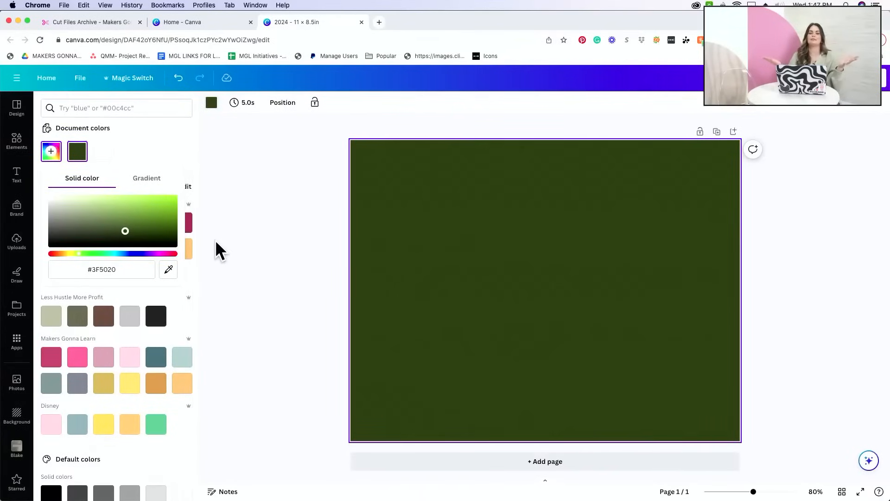
click(248, 251)
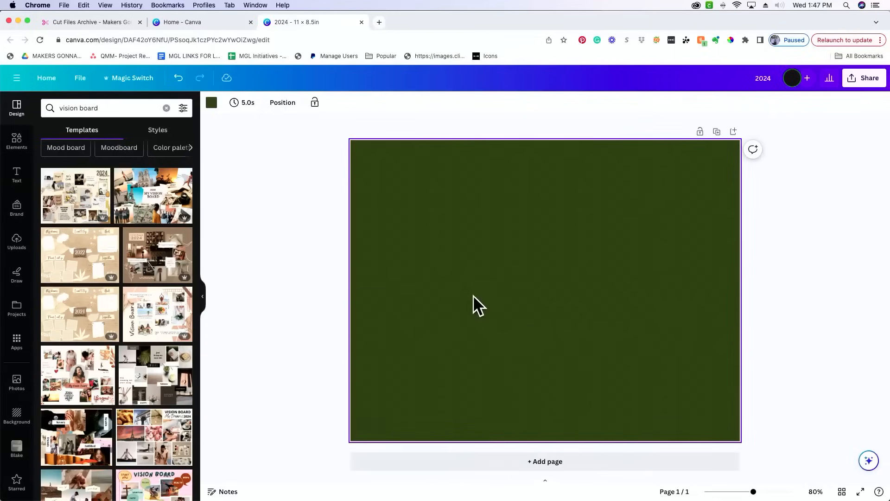
Lighten and desaturate the page background's custom colour to a soft sage green, #B6BFA4
click(212, 104)
click(52, 159)
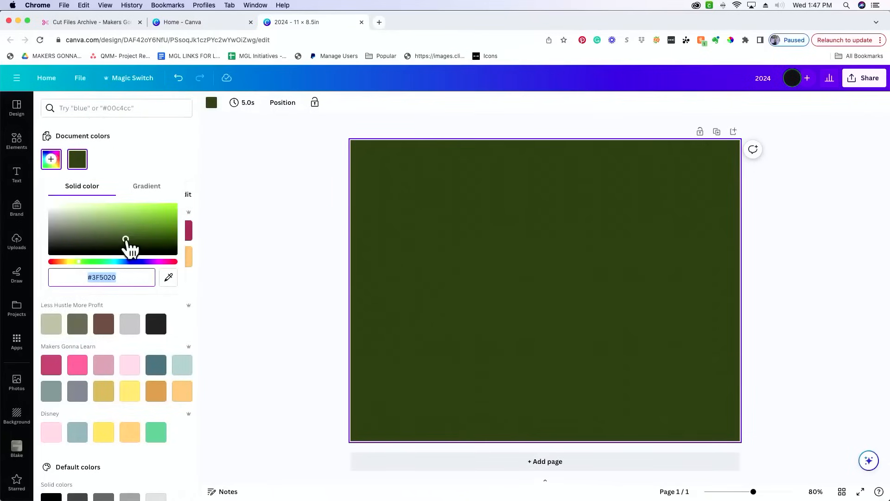
click(125, 234)
drag(126, 234, 63, 215)
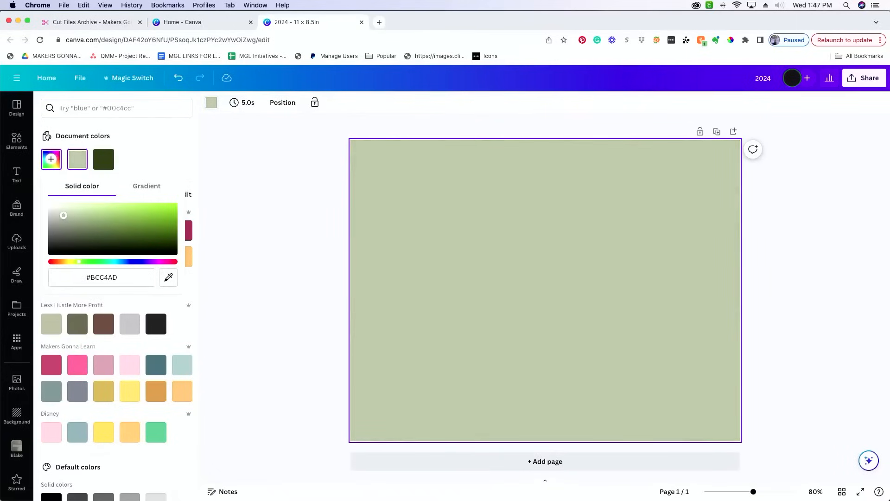
drag(64, 215, 67, 217)
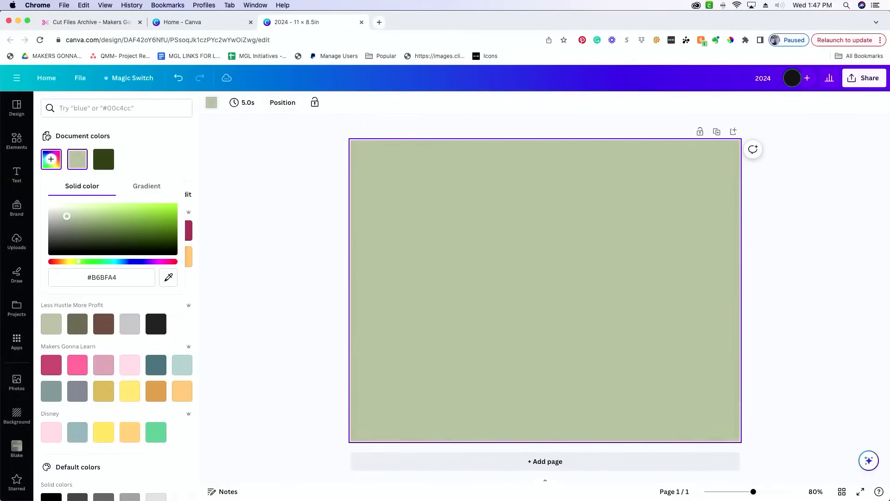
Adjust the background's custom green to a slightly yellower hue and a lighter shade, #C7CFAB
drag(67, 216, 66, 216)
drag(66, 215, 76, 219)
drag(80, 262, 76, 263)
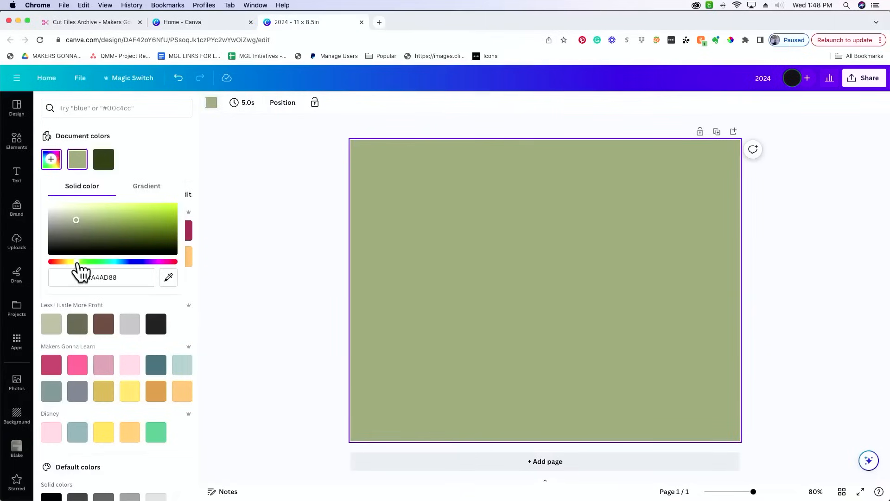
click(78, 218)
drag(79, 217, 71, 212)
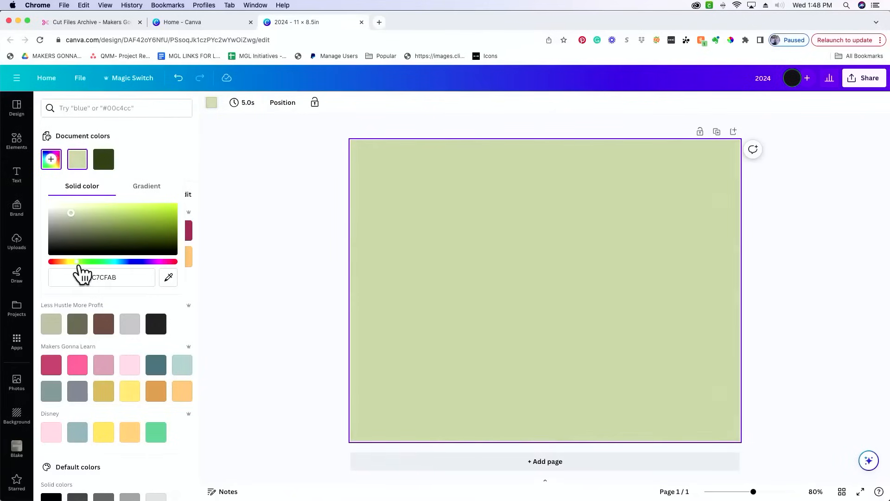
Apply the sage green from the Less Hustle More Profit brand palette to the page background and check its hex code
click(51, 324)
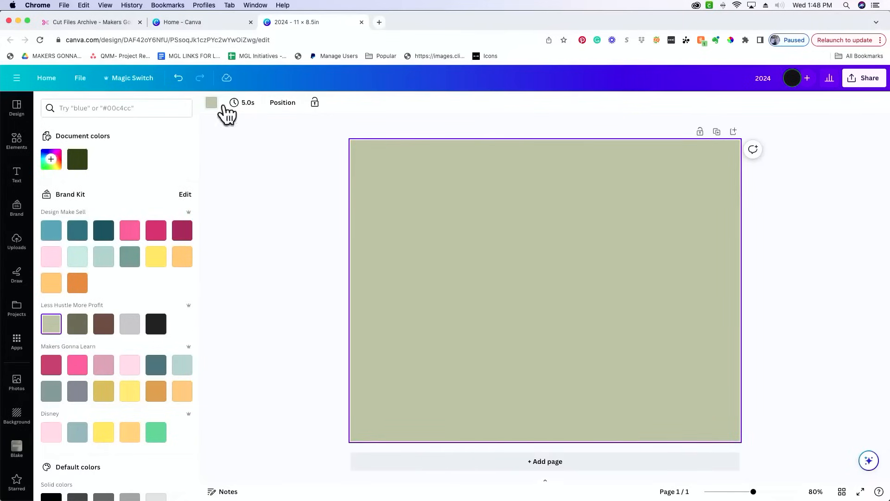
click(51, 159)
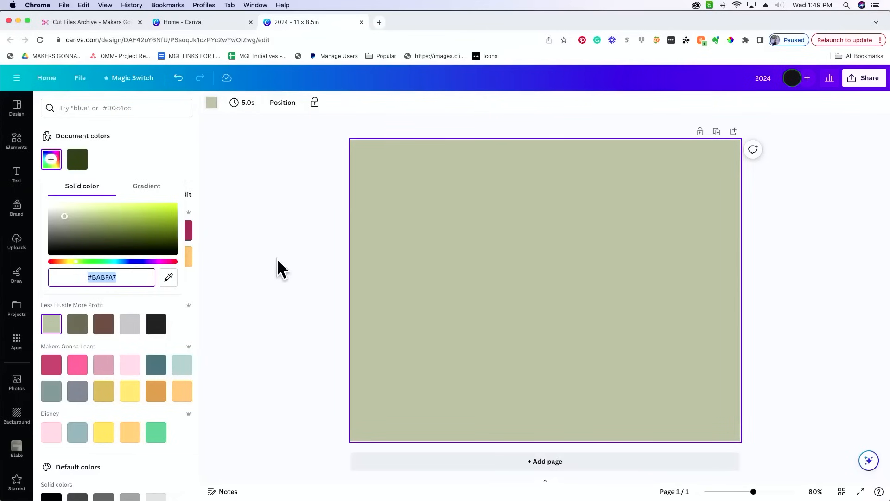
click(292, 260)
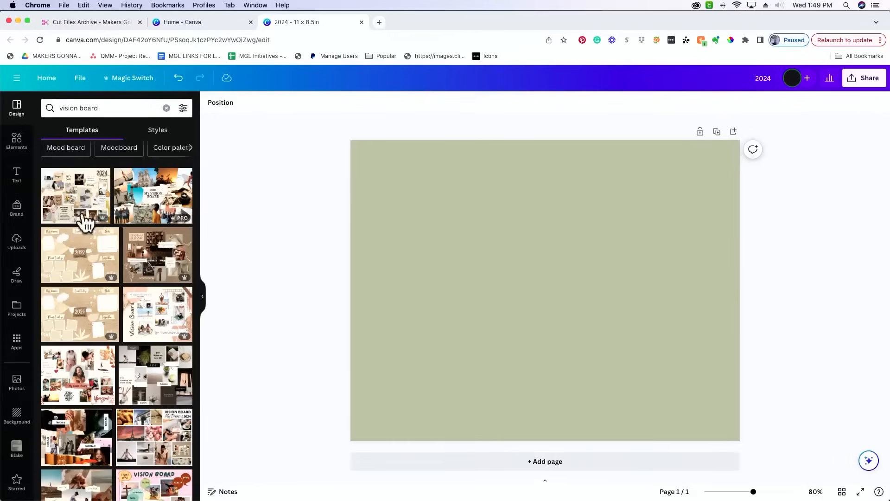
Add a text box reading "hobbies" to the page and enlarge it to a font size of about 73.8
click(18, 183)
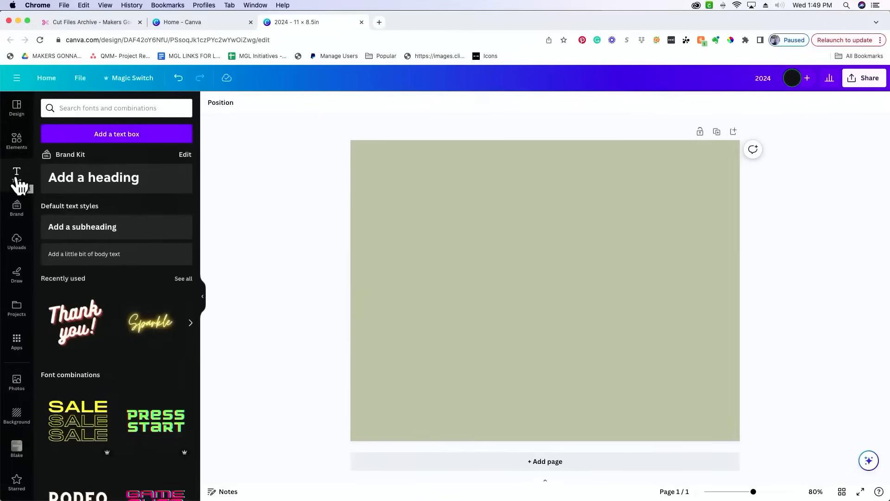
click(88, 136)
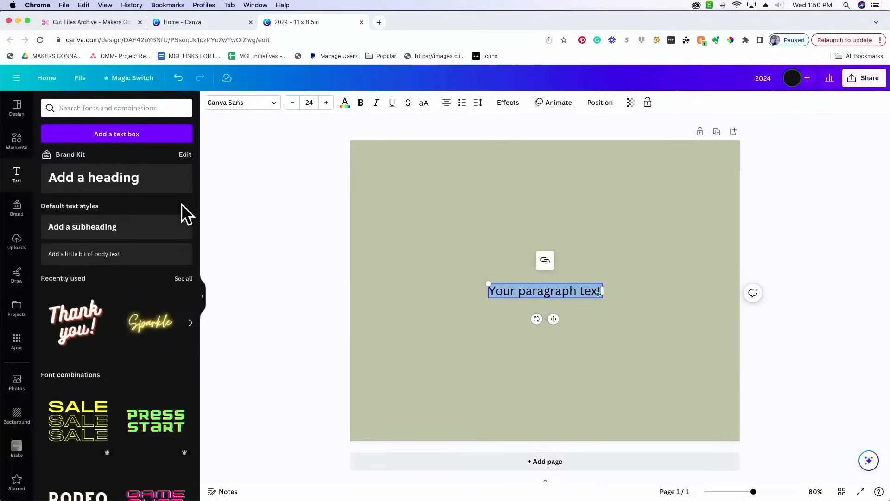
text(hobbiesw)
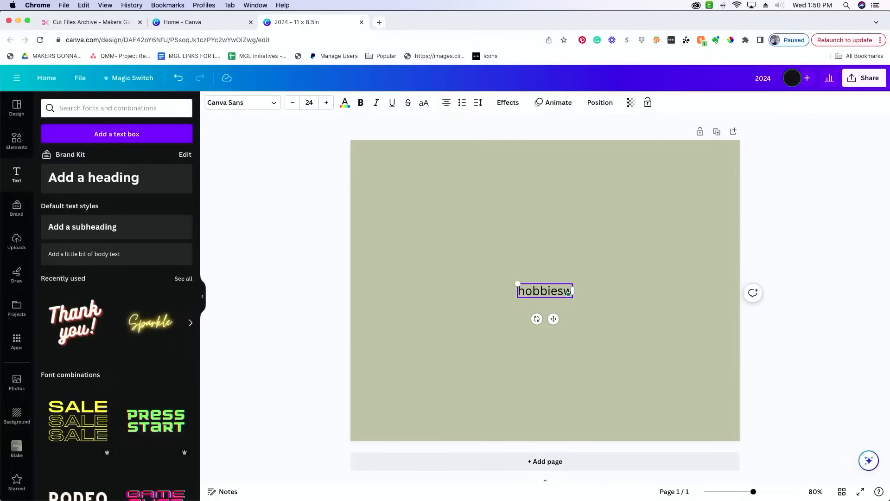
key(BackSpace)
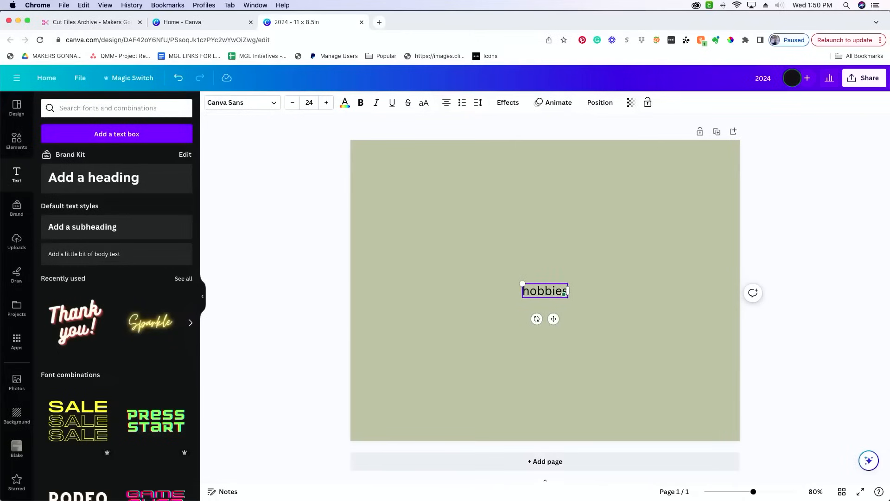
drag(522, 283, 424, 252)
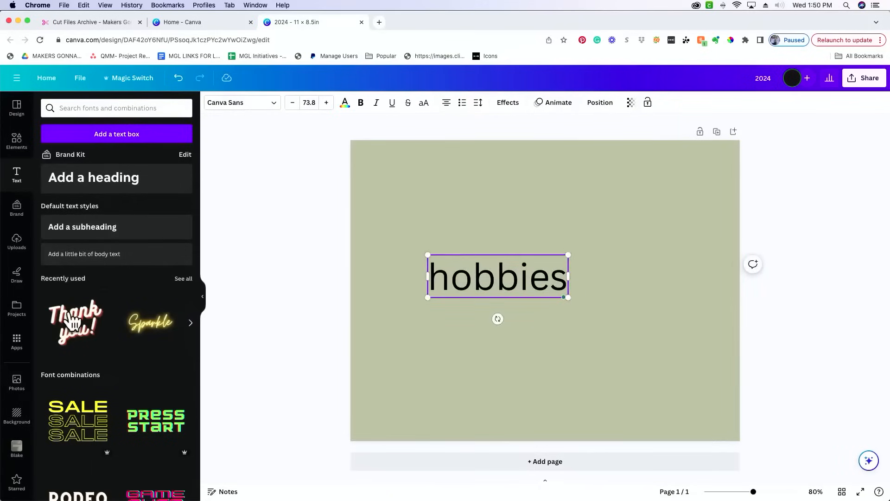
Try the uploaded font Circles Regular on the "hobbies" text
scroll(89, 369, down, 10)
scroll(91, 378, down, 12)
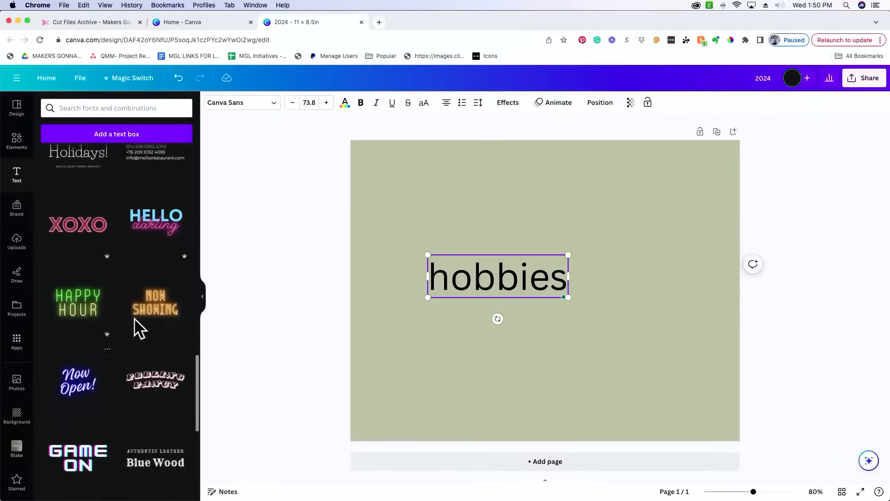
click(270, 103)
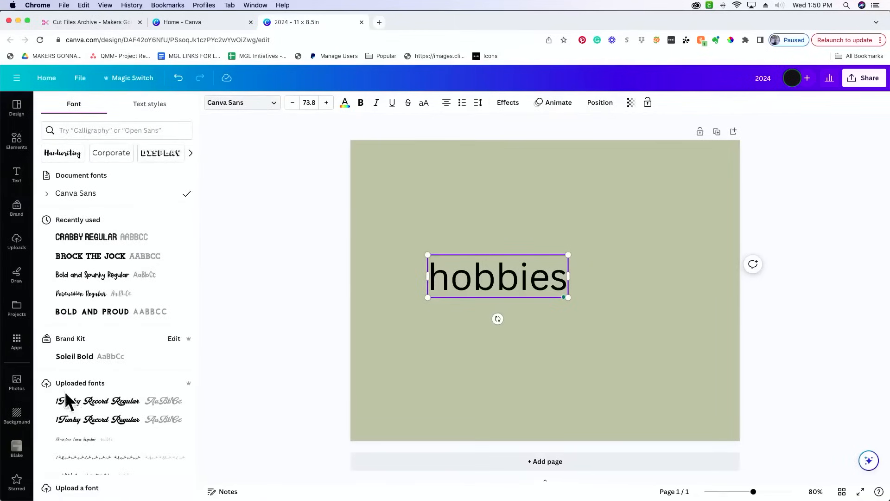
scroll(68, 401, down, 10)
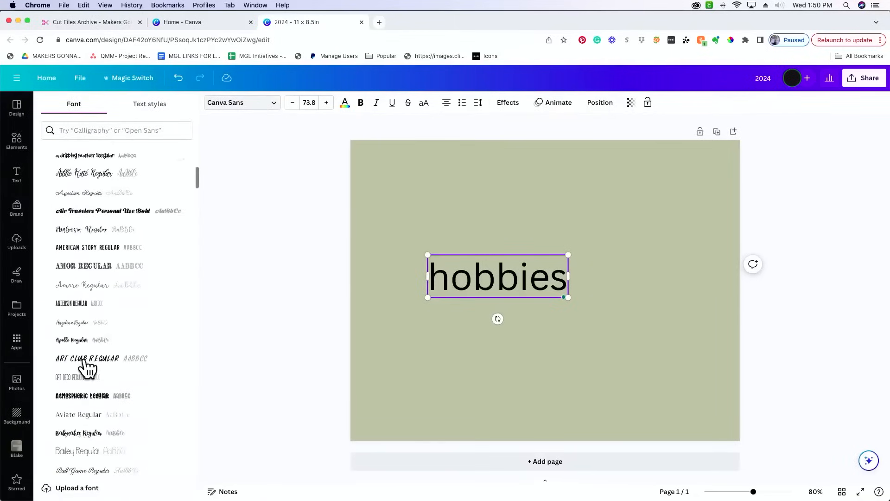
scroll(87, 368, down, 2)
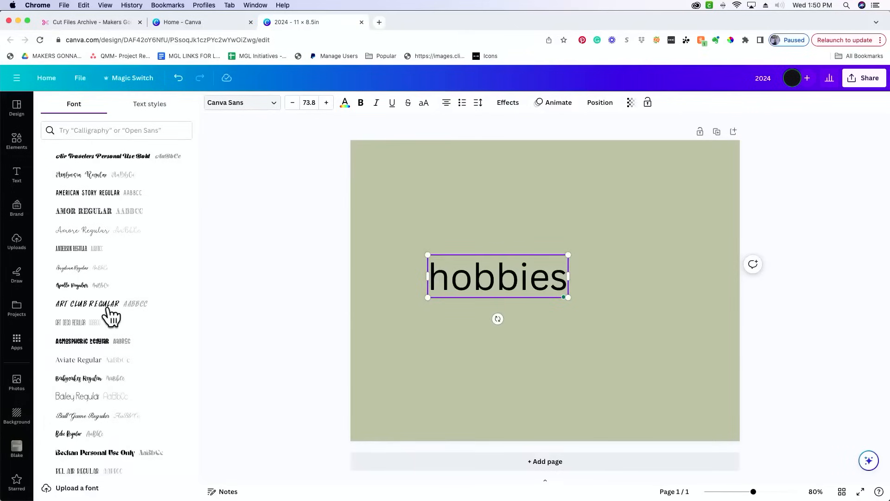
scroll(110, 315, down, 4)
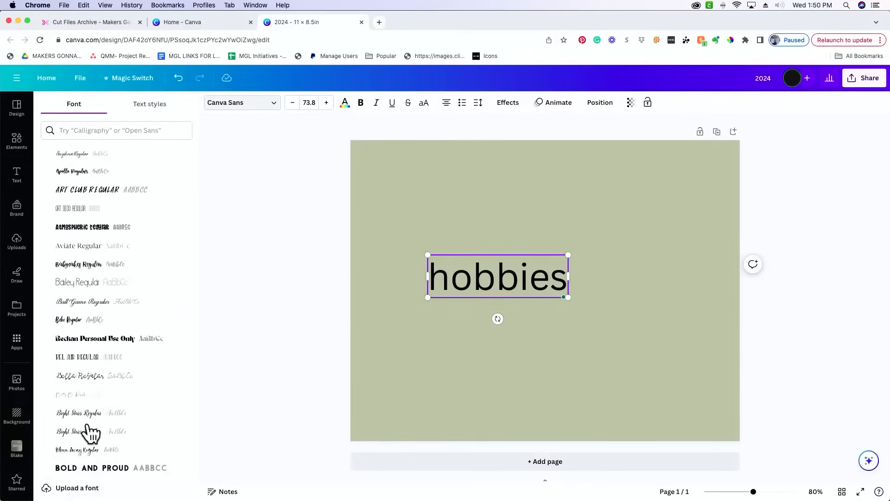
scroll(91, 433, down, 8)
scroll(91, 434, down, 7)
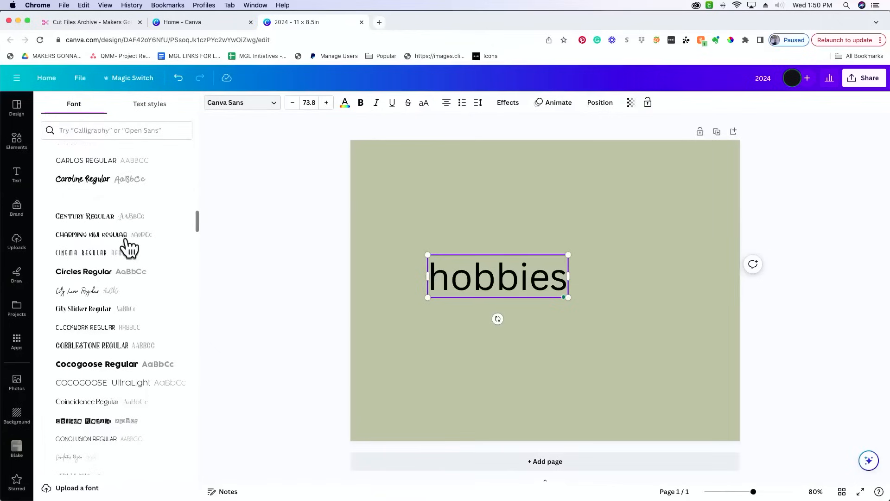
click(101, 274)
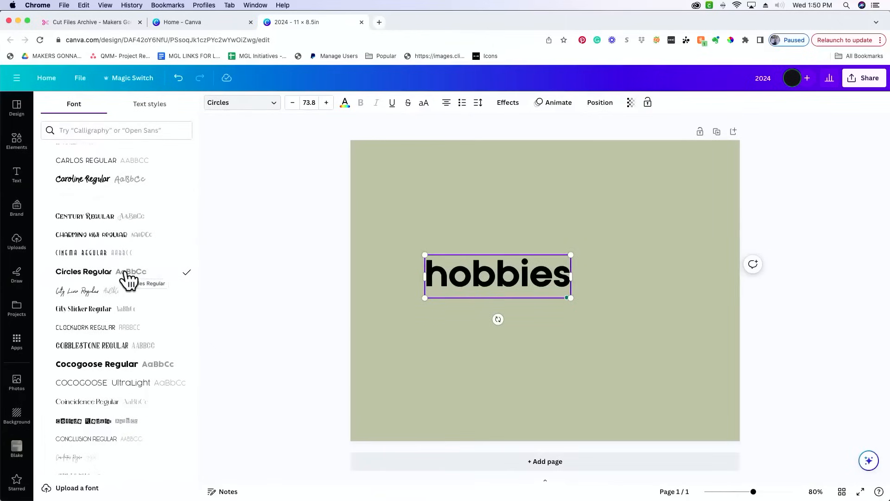
Set the "hobbies" text's font to Conclusion Regular and deselect the text
scroll(111, 364, down, 2)
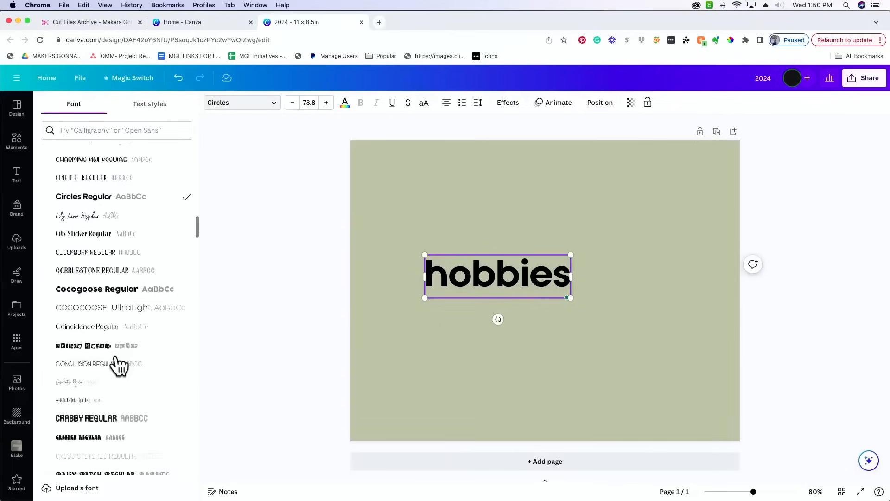
click(113, 364)
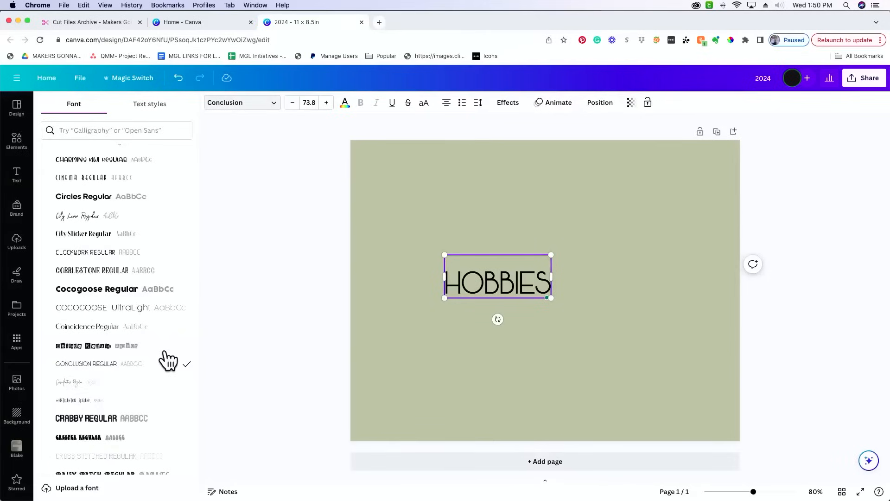
click(22, 176)
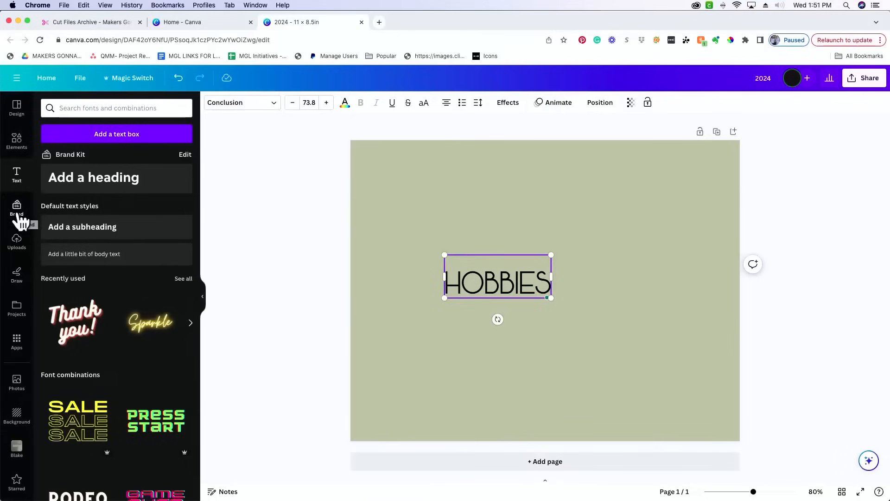
click(261, 271)
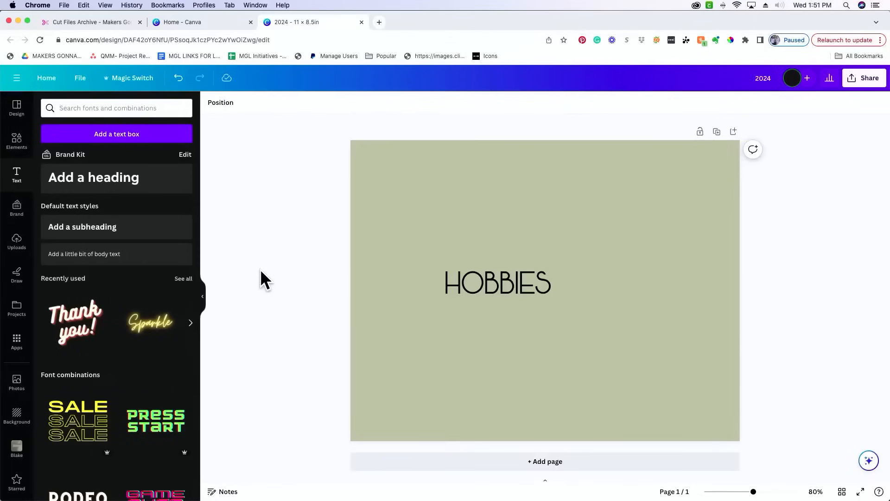
Look through the Brand Kit's logos, colours and fonts and show all of its fonts
click(17, 207)
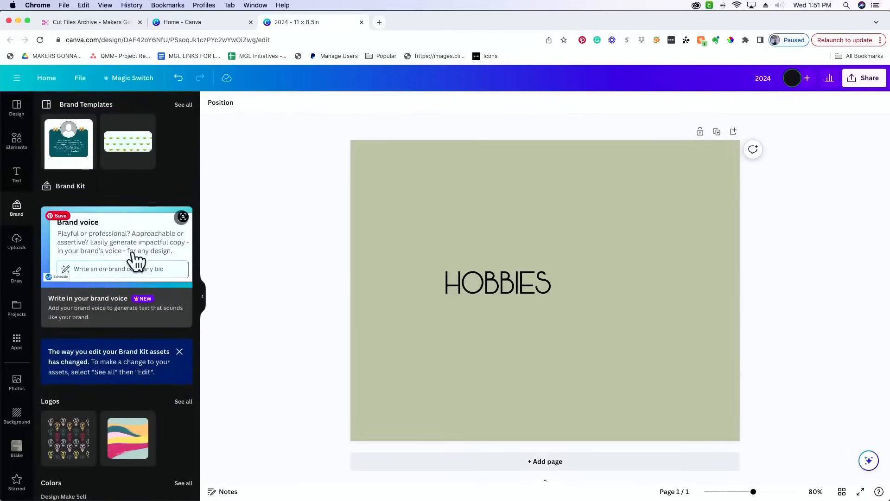
scroll(142, 272, down, 5)
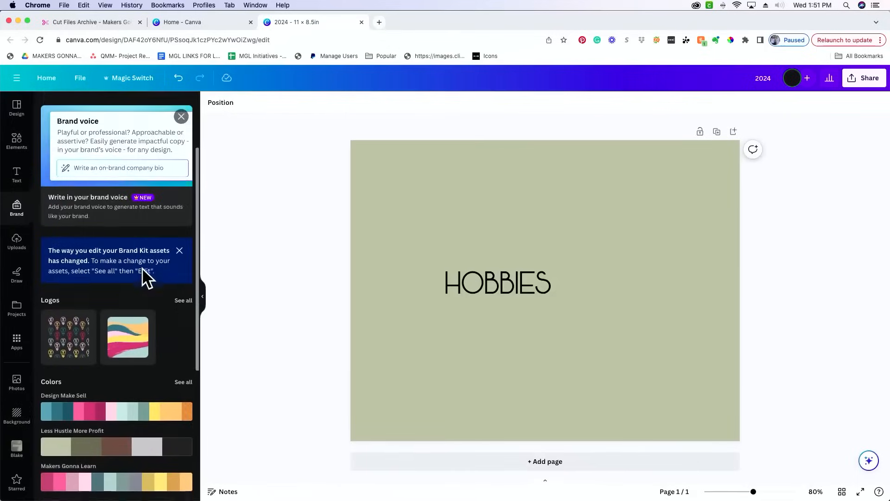
scroll(141, 268, down, 2)
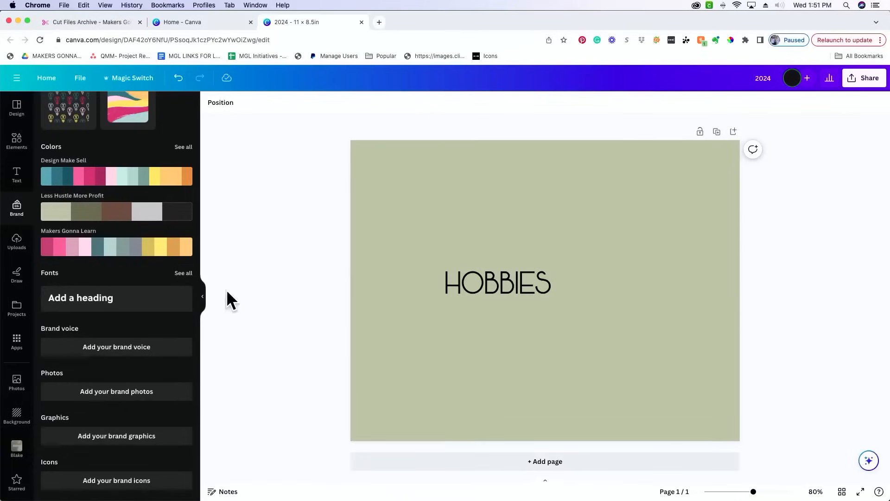
click(182, 273)
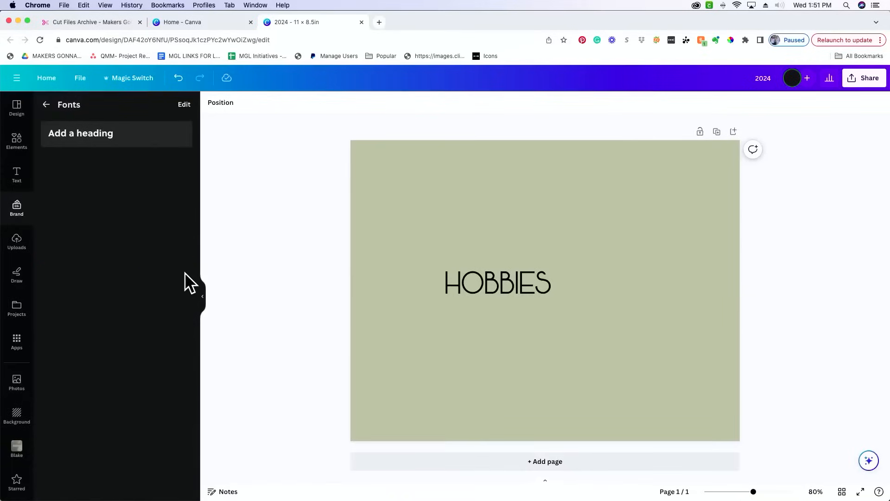
Leave the Brand Kit's fonts, add a new default text box to the page and briefly view its font list
click(46, 104)
scroll(57, 329, up, 10)
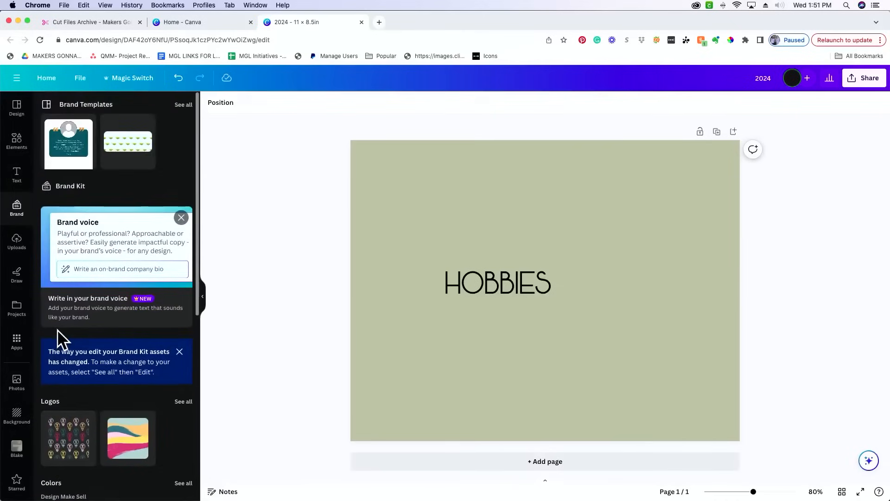
click(19, 176)
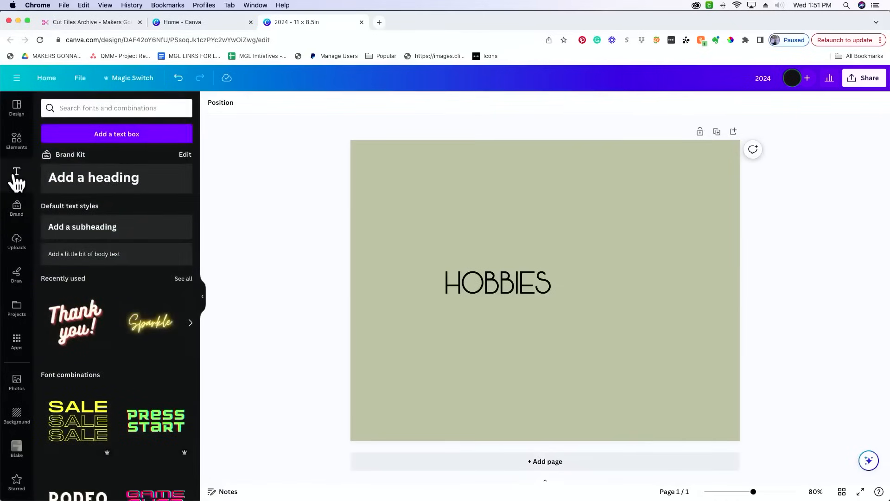
click(154, 135)
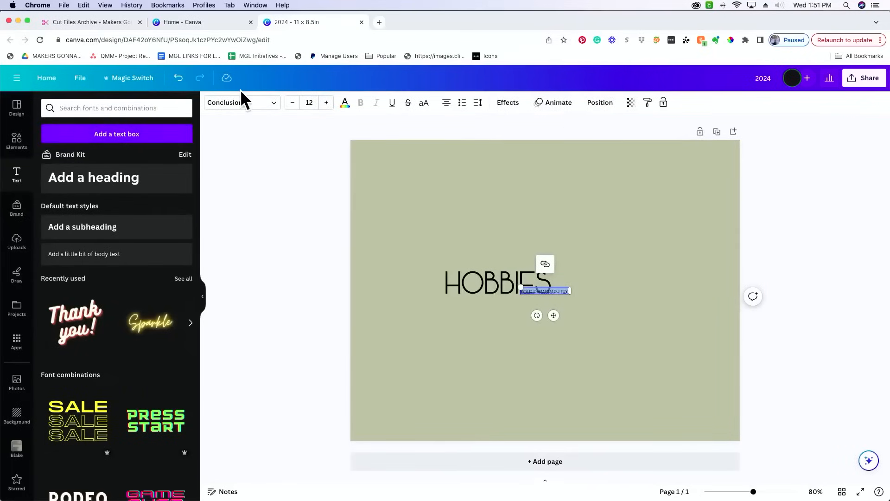
click(245, 103)
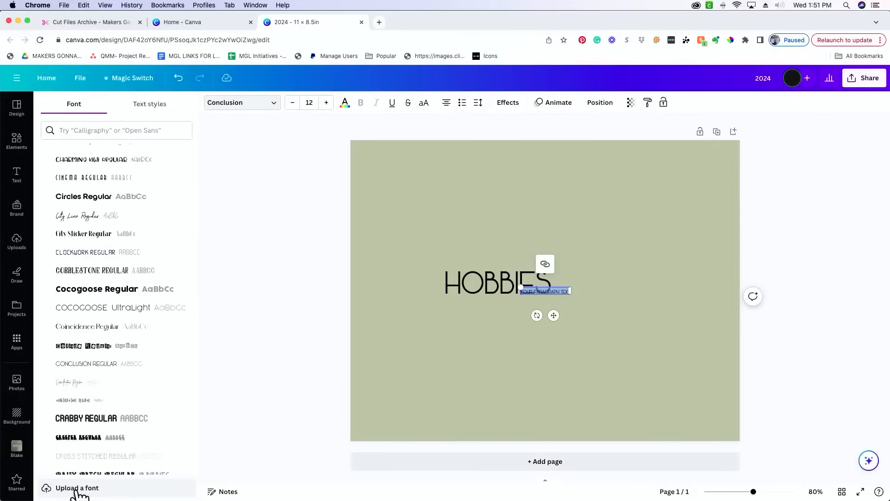
click(232, 372)
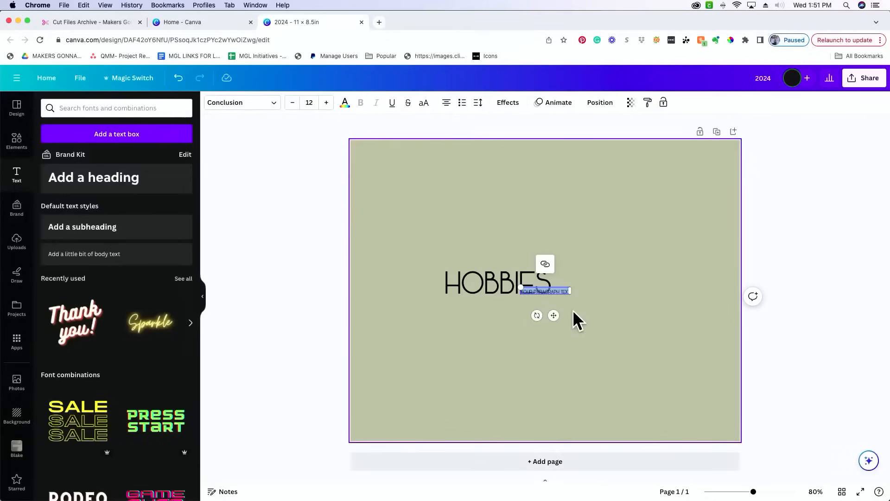
Restore the cleared placeholder text, widen its box so it fits on one line and move it below the HOBBIES text
key(BackSpace)
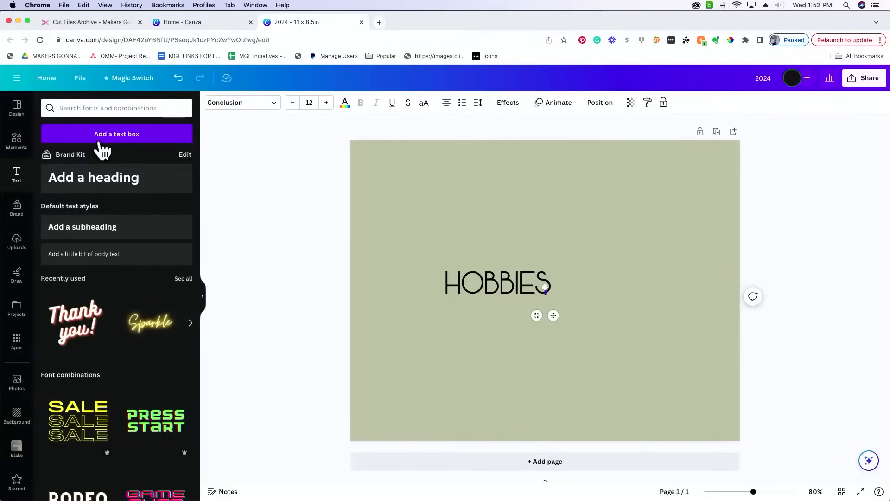
key(super+z)
click(308, 221)
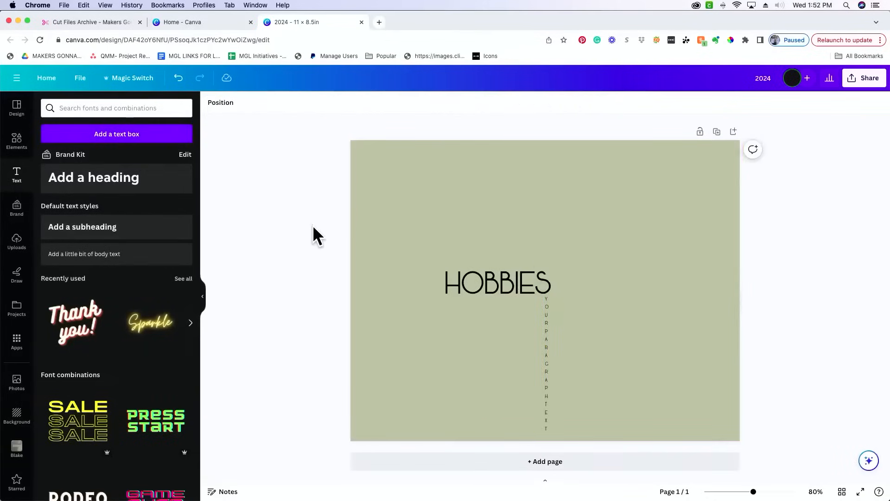
drag(548, 383, 568, 364)
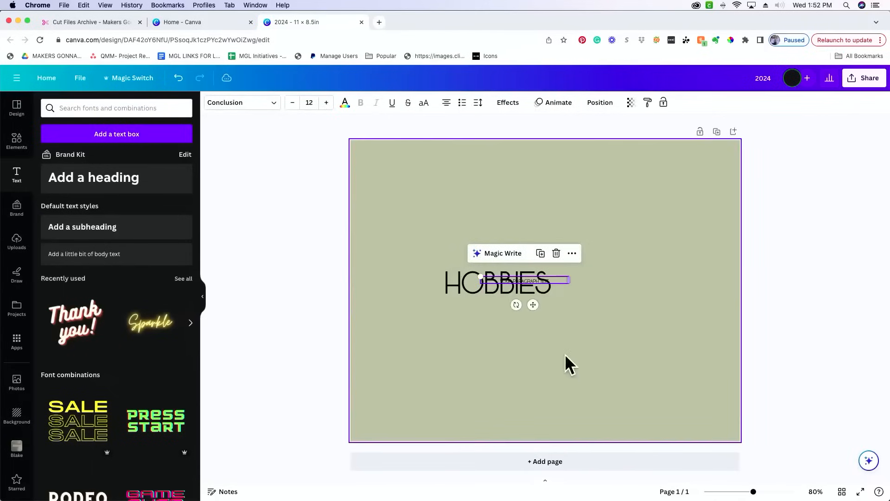
drag(533, 309, 462, 357)
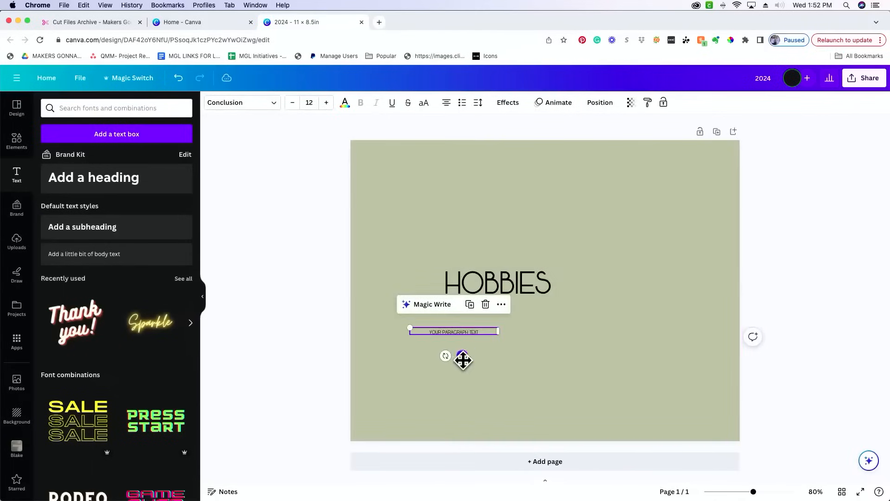
Open the placeholder text's font list and look at the file chooser for uploading a custom font
click(244, 105)
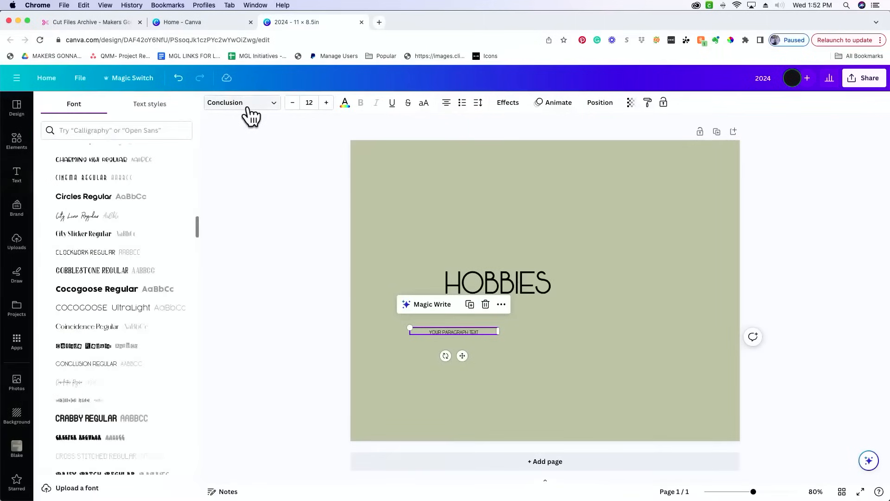
click(88, 492)
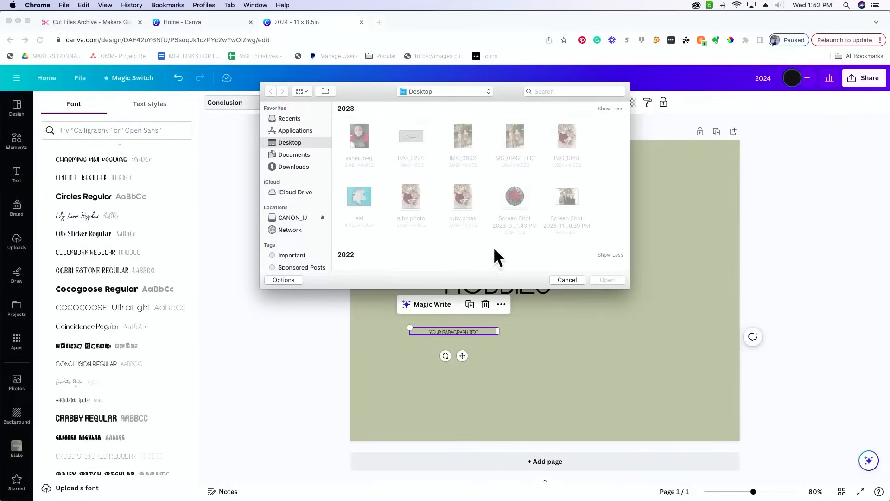
click(566, 280)
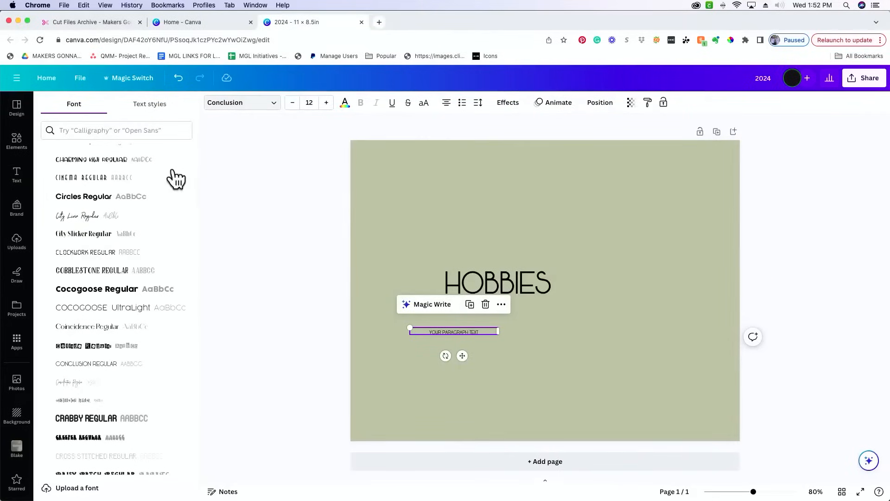
Switch to the Makers Gonna Learn site and download the Estuary font from its fonts archive
click(105, 22)
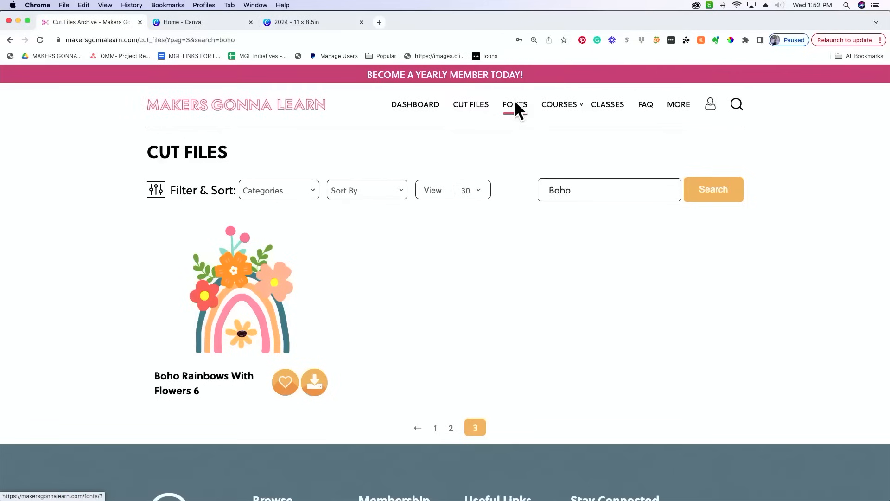
click(512, 112)
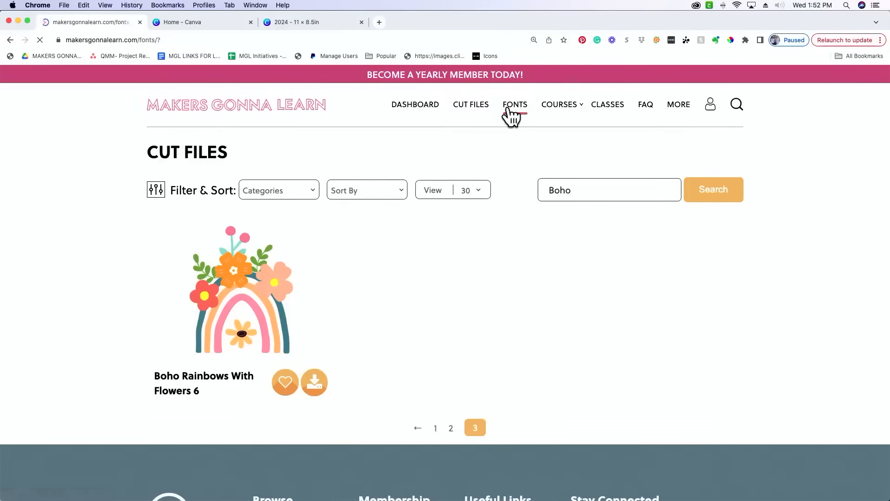
scroll(371, 297, down, 10)
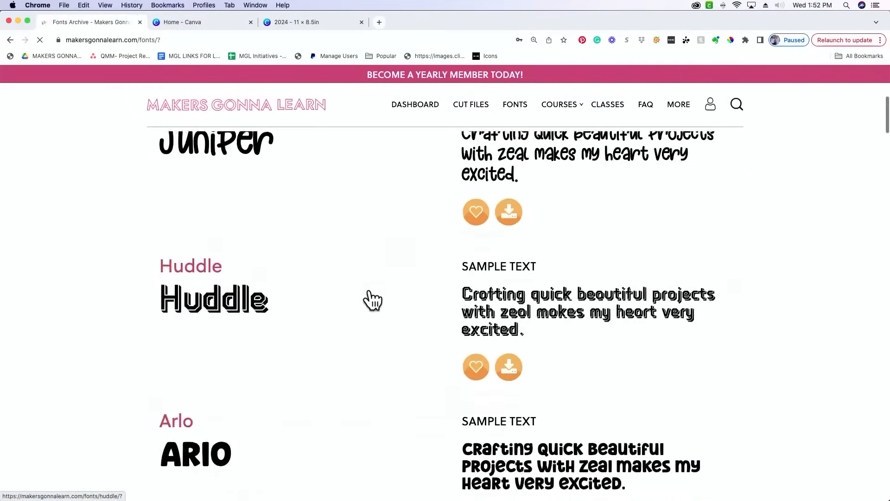
scroll(371, 296, down, 7)
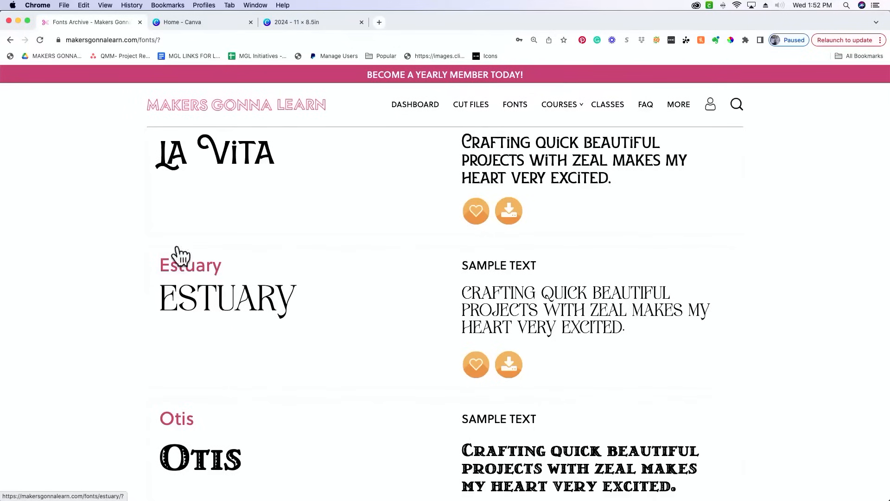
click(514, 366)
click(515, 370)
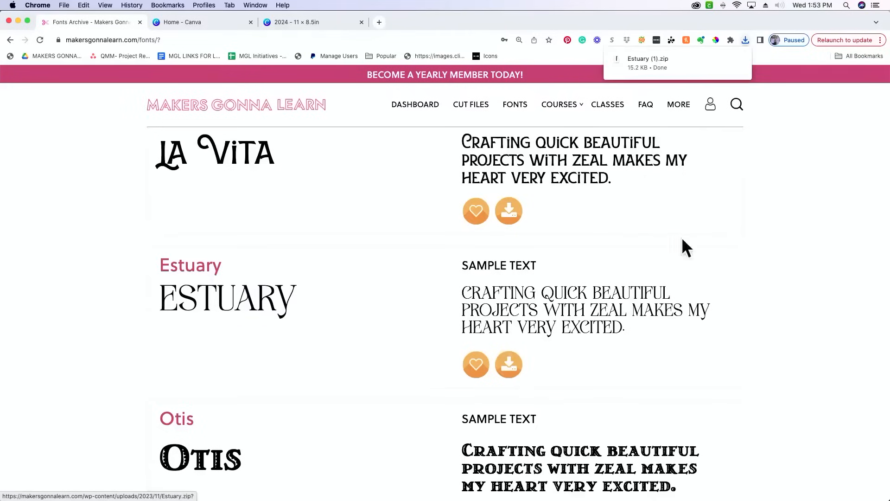
Open the downloaded Estuary archive and install the font file Estuary 2.otf in Font Book
click(652, 59)
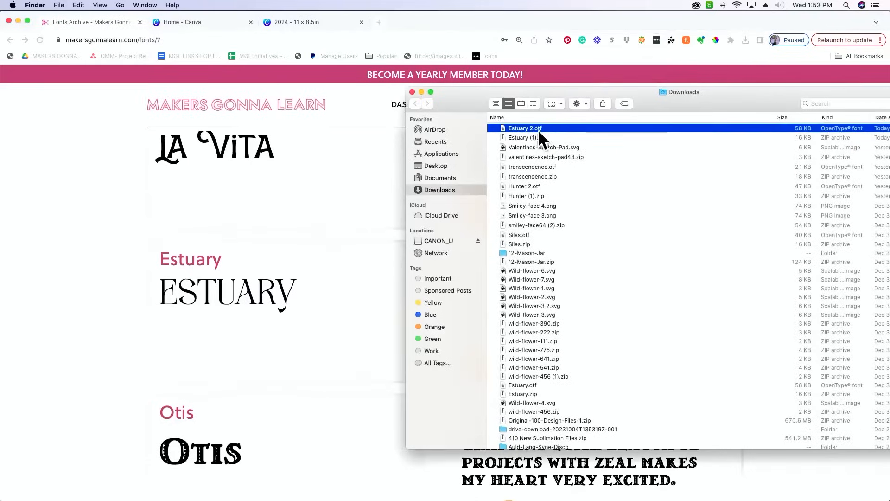
scroll(537, 131, up, 1)
double_click(538, 129)
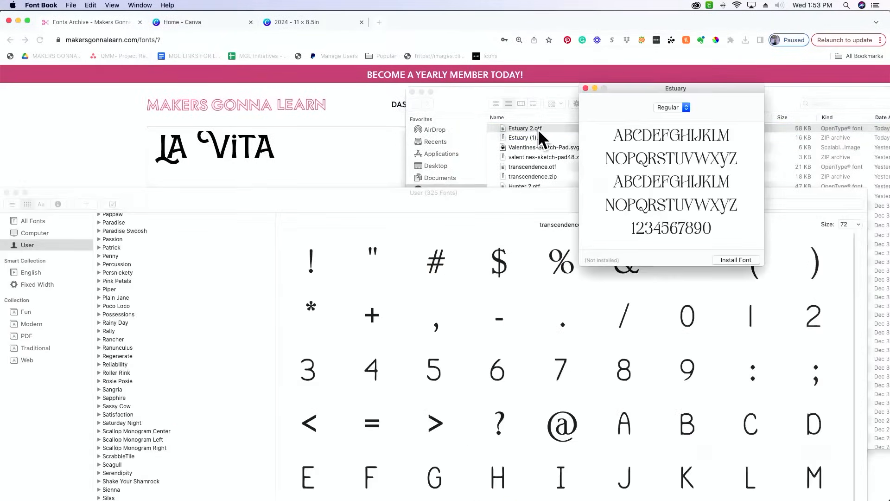
click(738, 259)
Return to the 2024 vision board design in Canva and start uploading a custom font
mouse_move(454, 499)
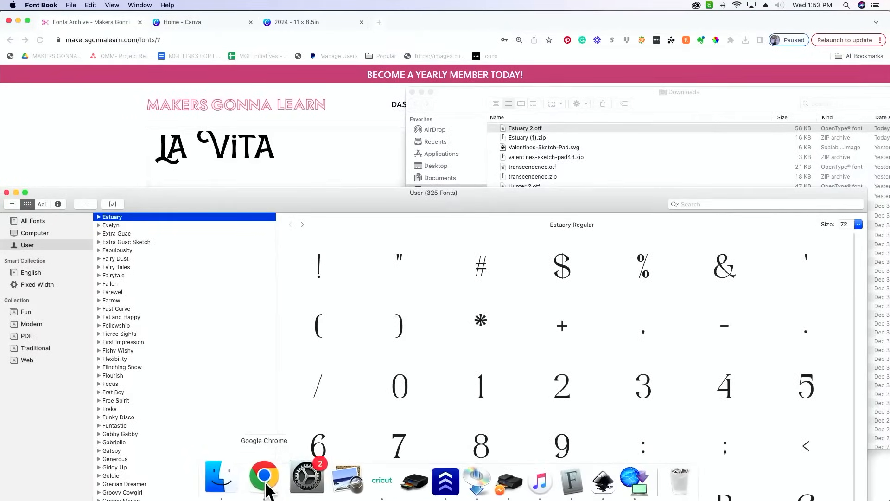
click(265, 482)
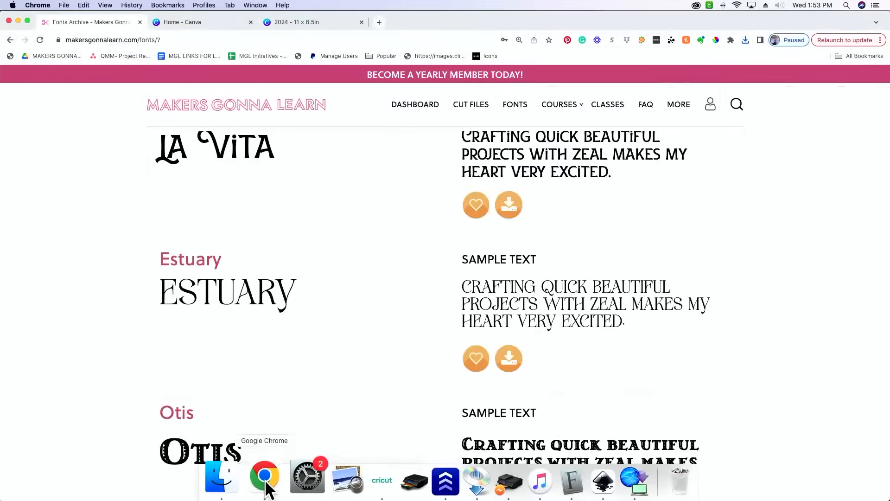
click(295, 21)
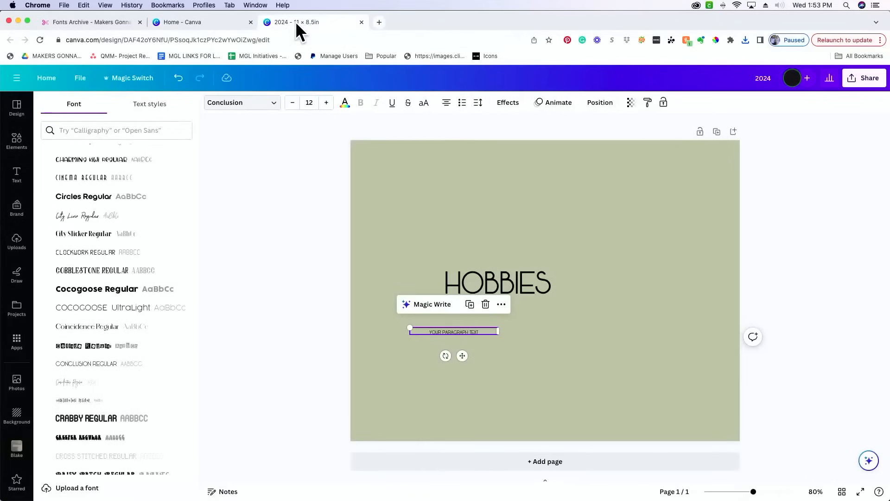
click(110, 489)
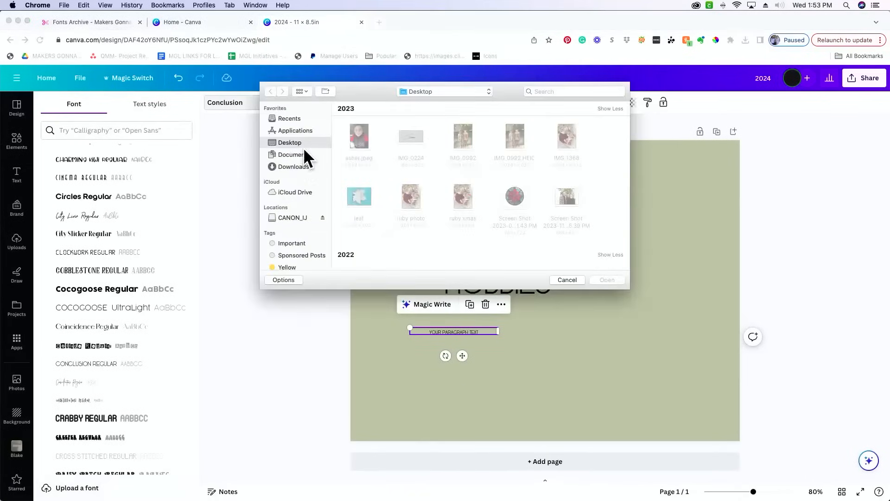
Try to find the font file by searching the recent files for "estuary"
click(297, 119)
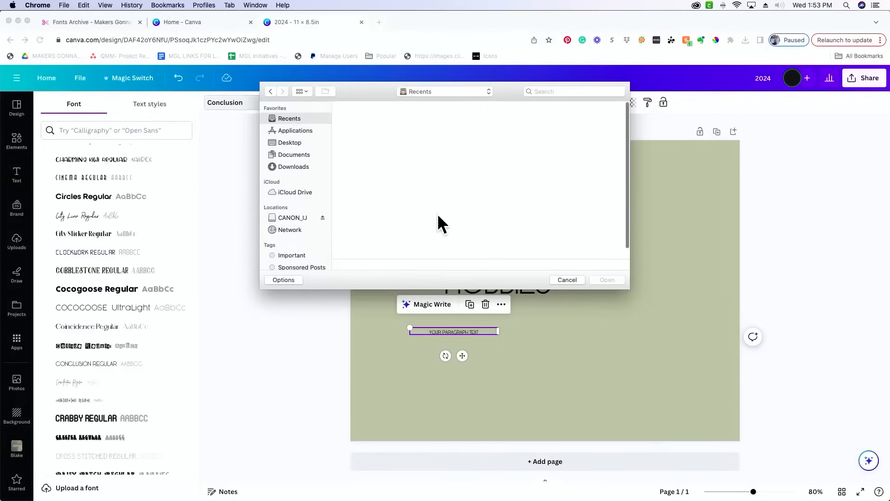
click(301, 143)
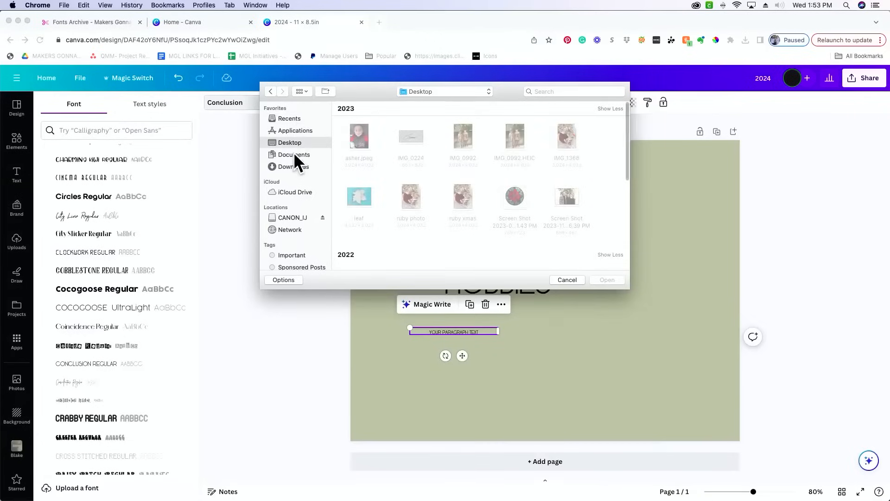
click(291, 119)
click(568, 91)
text(estuary)
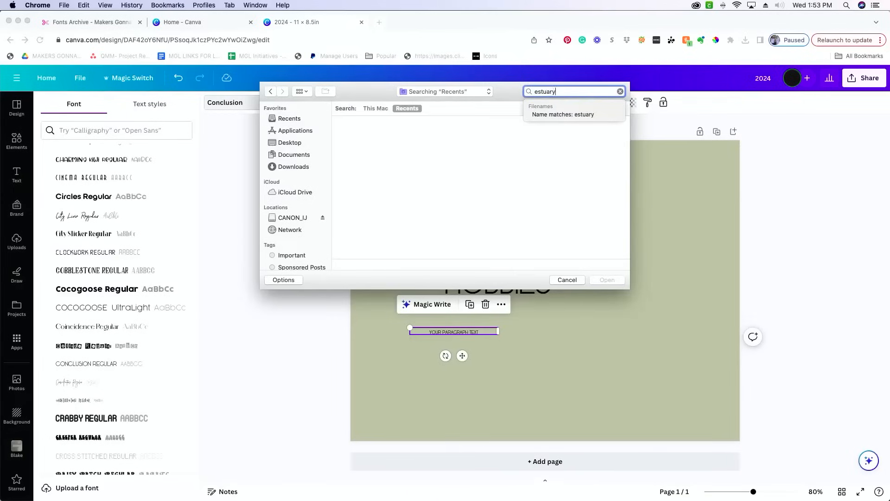
key(Return)
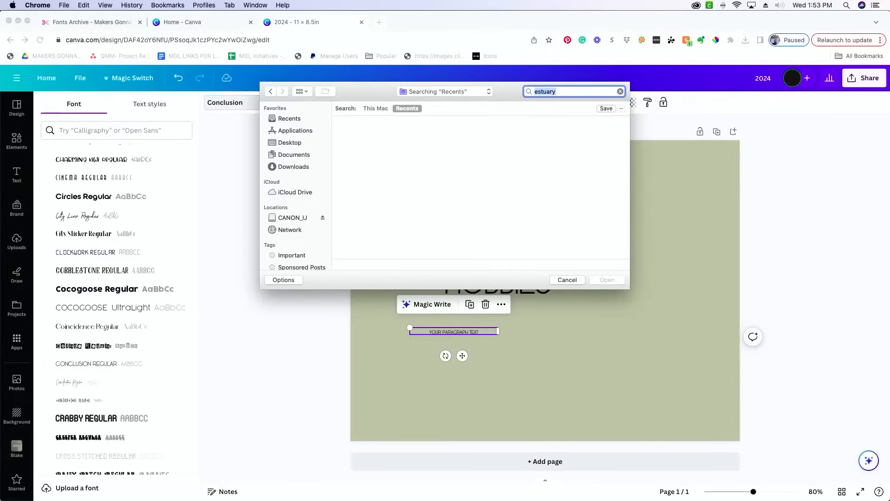
scroll(317, 255, down, 3)
scroll(301, 193, up, 3)
Find Estuary 2.otf by searching for "est" and upload it, confirming the usage rights and the possible duplicate font
click(295, 163)
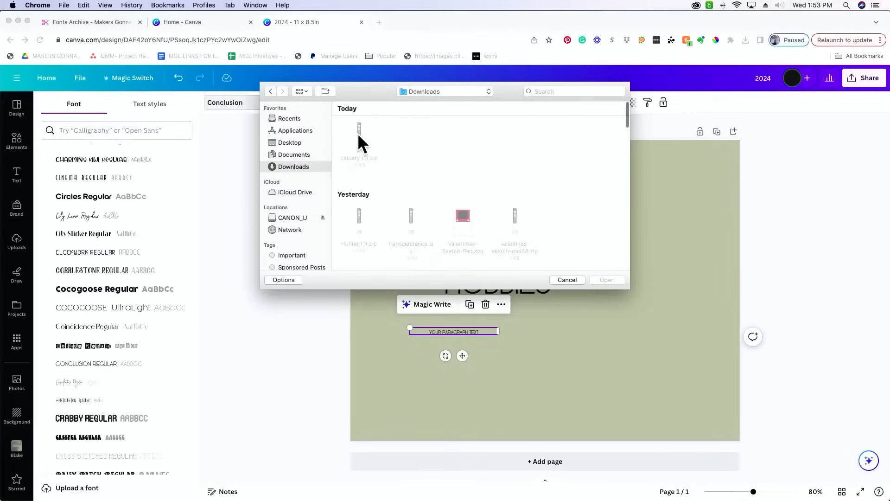
scroll(384, 164, down, 5)
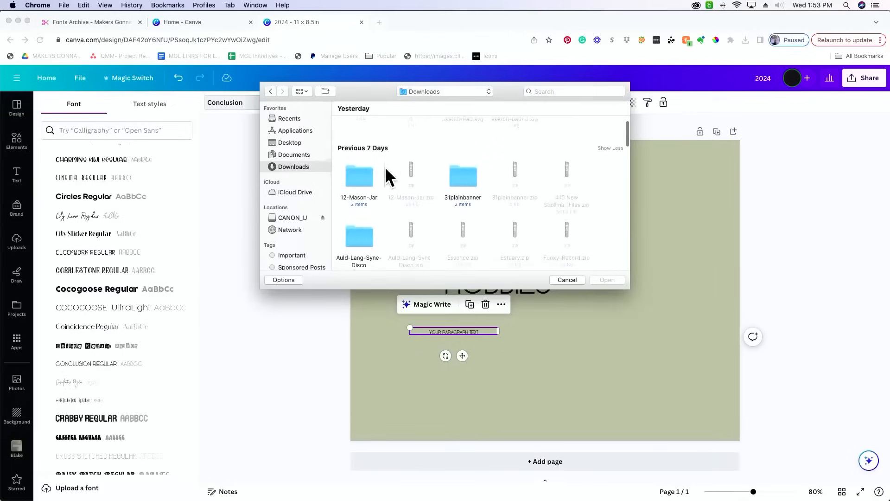
click(576, 89)
text(stu)
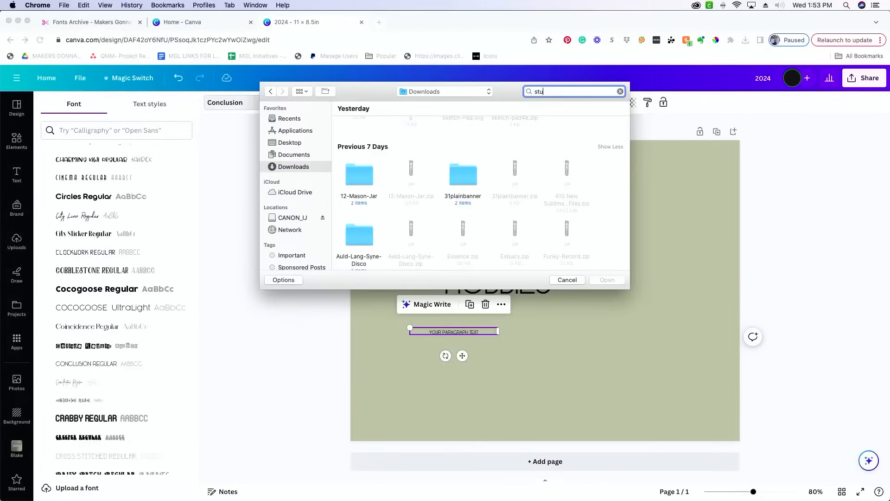
key(BackSpace)
key(BackSpace)
key(BackSpace)
text(est)
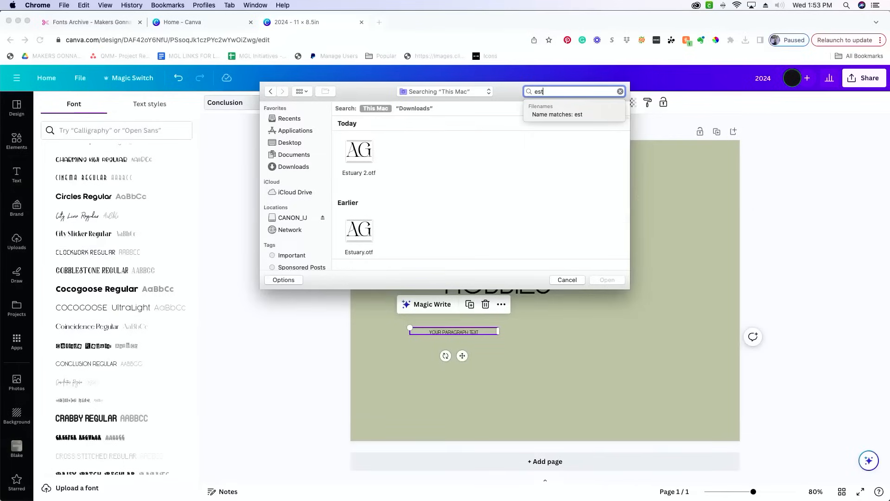
click(361, 148)
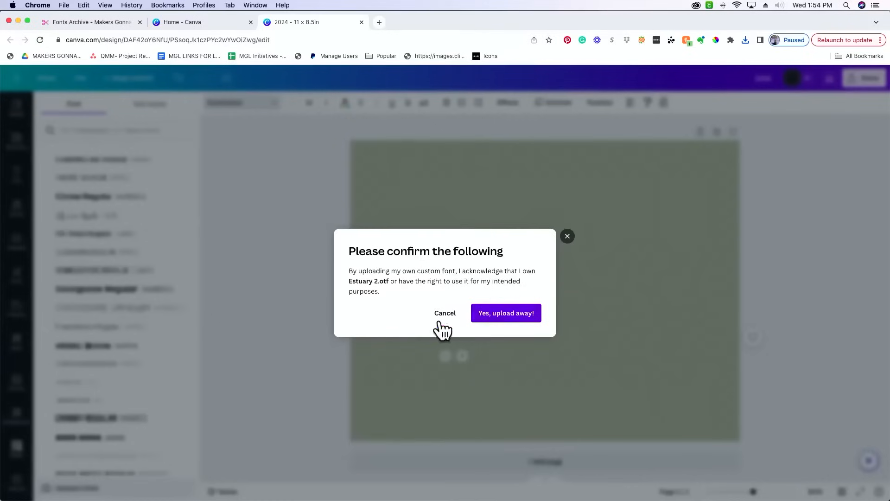
click(534, 314)
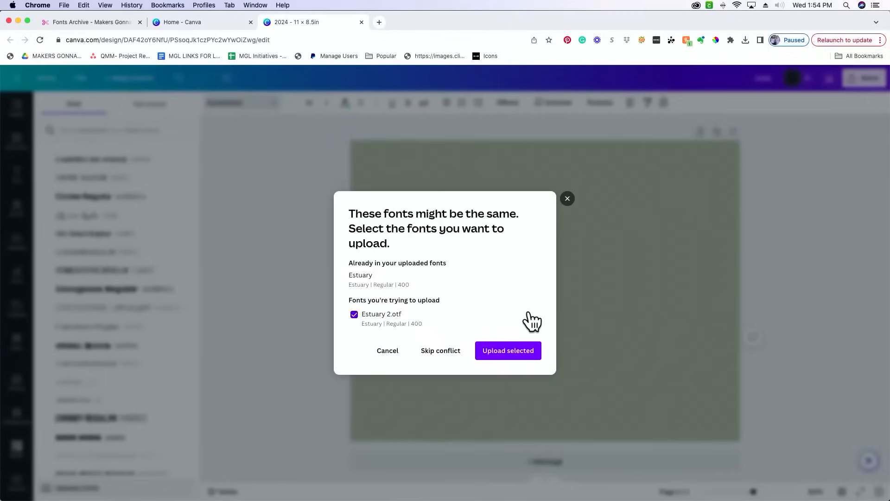
click(518, 357)
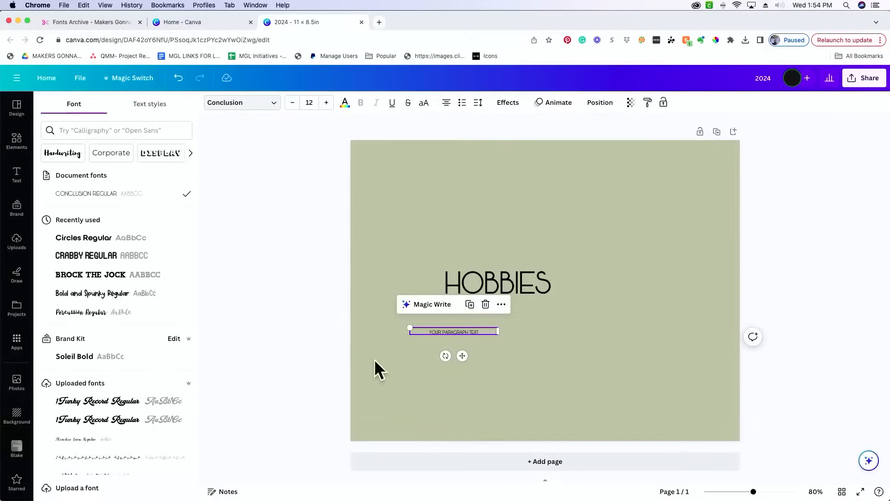
Apply the uploaded Estuary Regular font to the placeholder paragraph text, enlarge it to about 30.6 and place it above HOBBIES
click(97, 131)
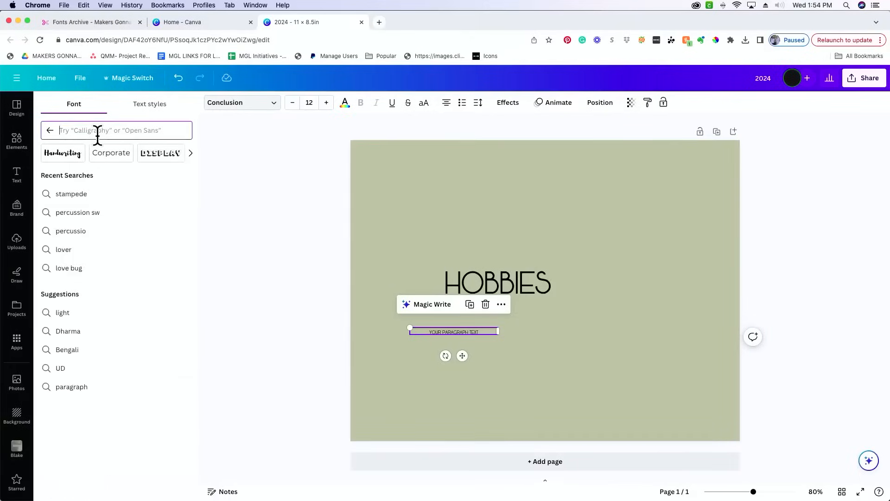
text(est)
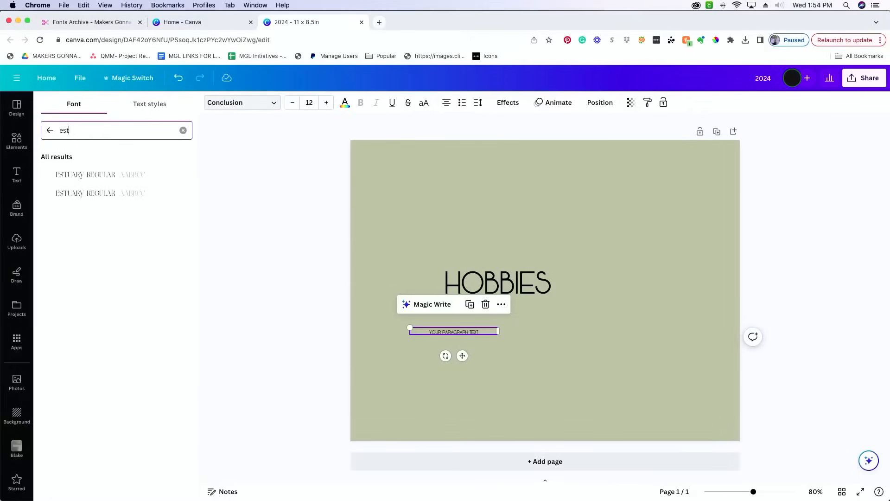
click(96, 176)
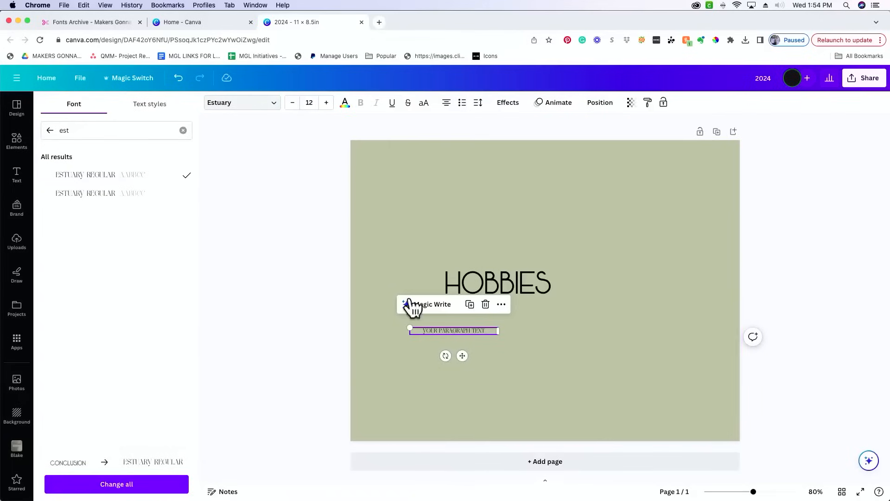
drag(409, 330, 277, 238)
drag(397, 356, 513, 257)
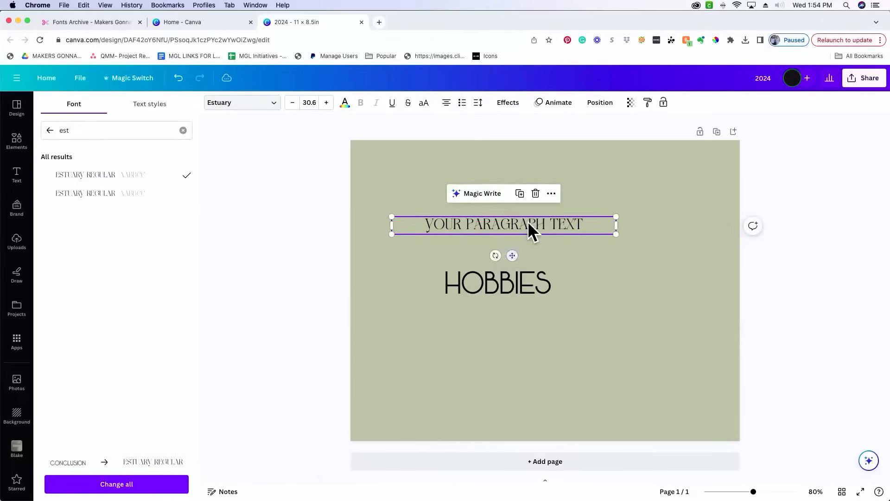
Replace the placeholder text with BUSINESS, narrow its text box to fit, and enlarge the word to about size 69.7
double_click(527, 223)
drag(586, 226, 424, 224)
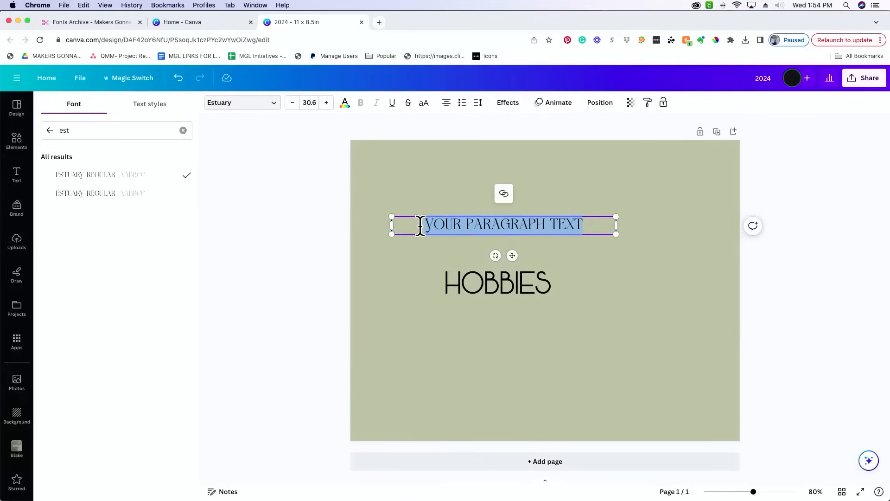
text(BUSINESS)
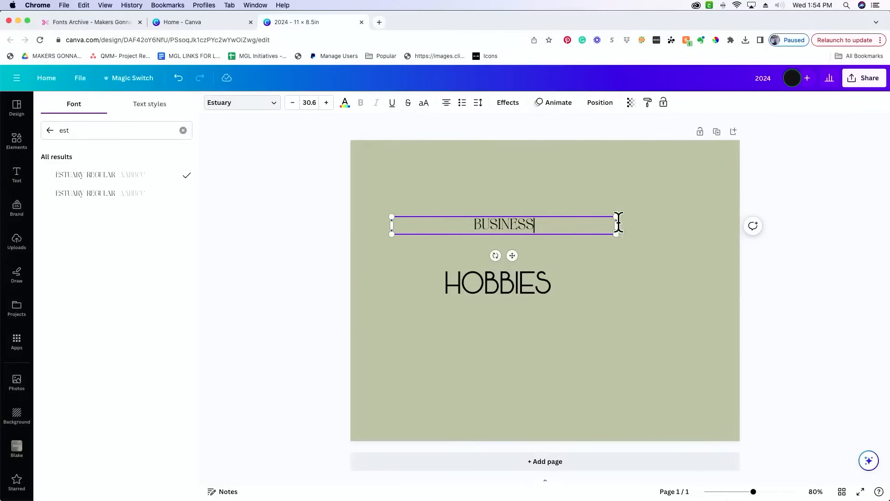
drag(621, 224, 462, 223)
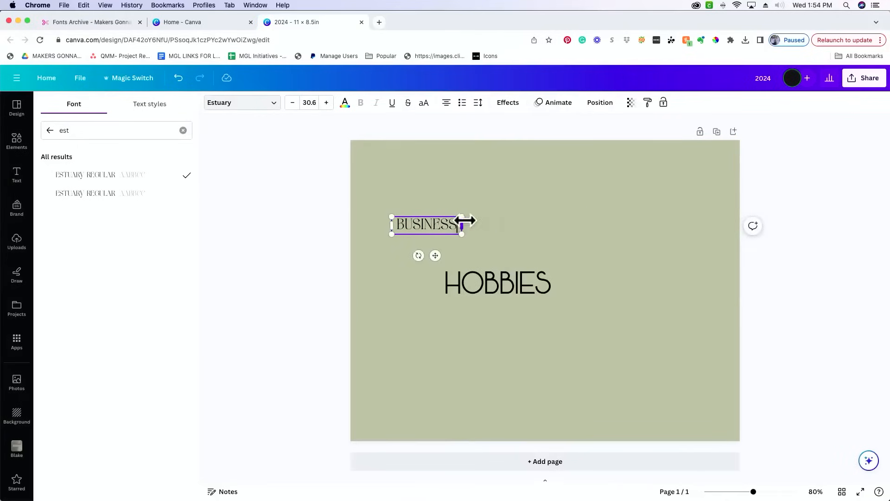
drag(462, 217, 551, 195)
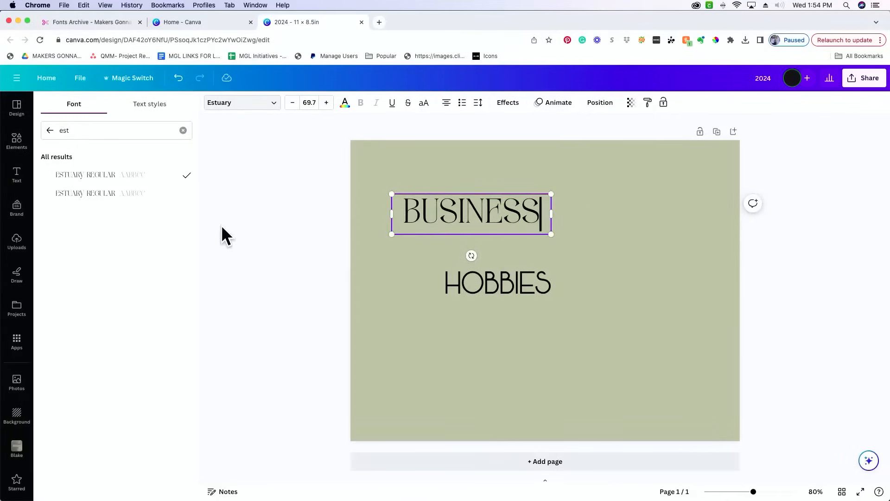
key(Escape)
Move BUSINESS to the left half of the page and HOBBIES to the lower right
drag(490, 215, 469, 256)
drag(501, 298, 635, 345)
drag(431, 249, 427, 252)
Duplicate the BUSINESS text, place the copy in the upper right of the page, and change its wording to 2024
click(467, 224)
drag(469, 281, 528, 203)
double_click(611, 211)
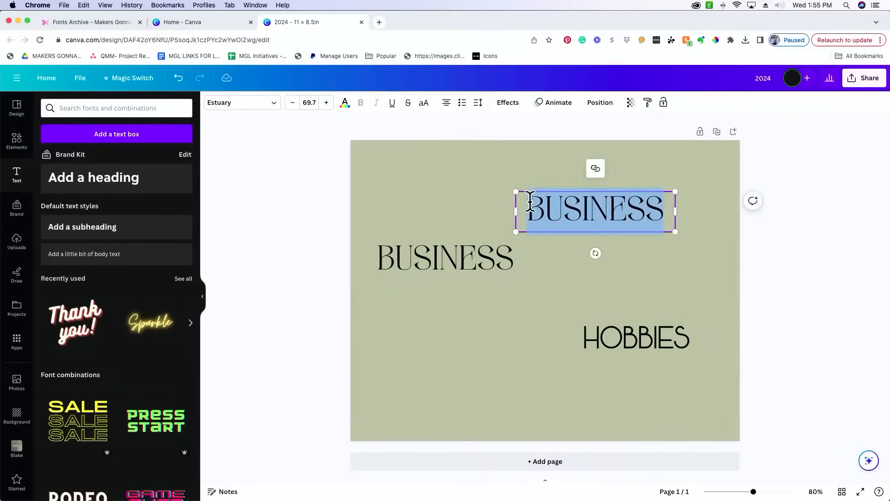
text(202)
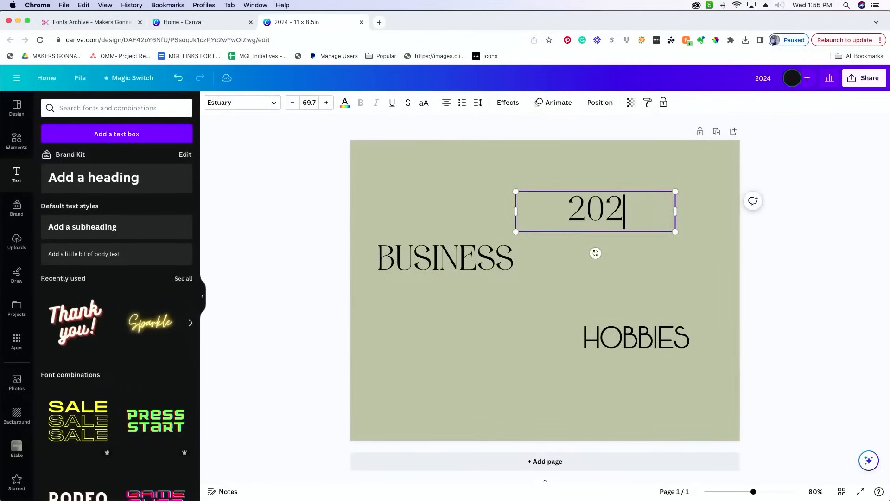
text(4)
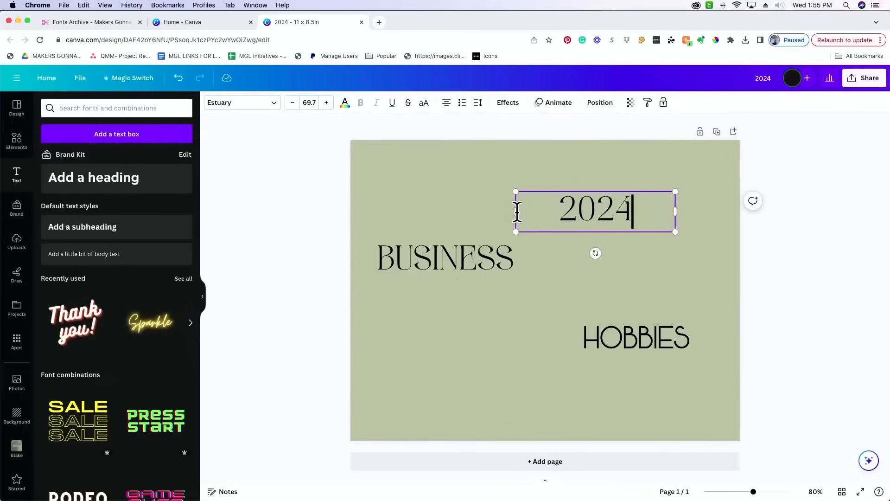
Narrow the 2024 text box, enlarge the text to about size 104, and center it near the top of the page
drag(513, 211, 545, 171)
click(781, 245)
drag(608, 199, 550, 187)
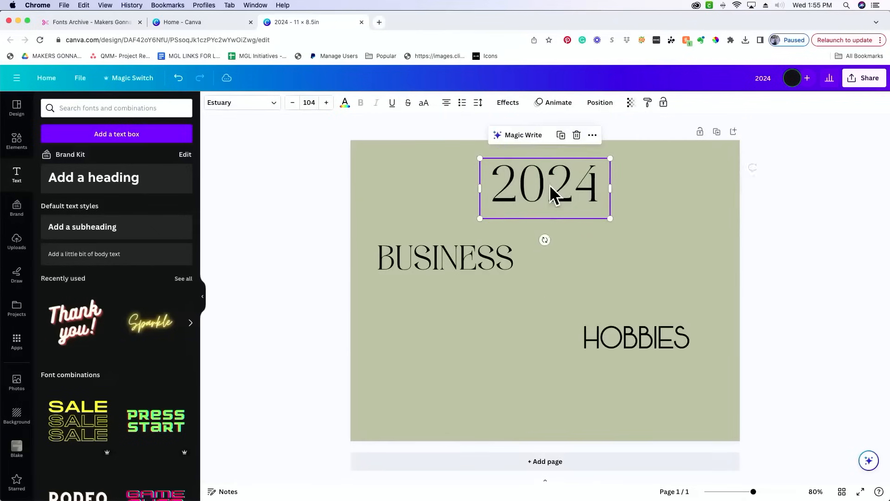
Try the Hollow, Shadow, Outline, Splice and Echo effects on the 2024 heading, and return its style to None
click(507, 105)
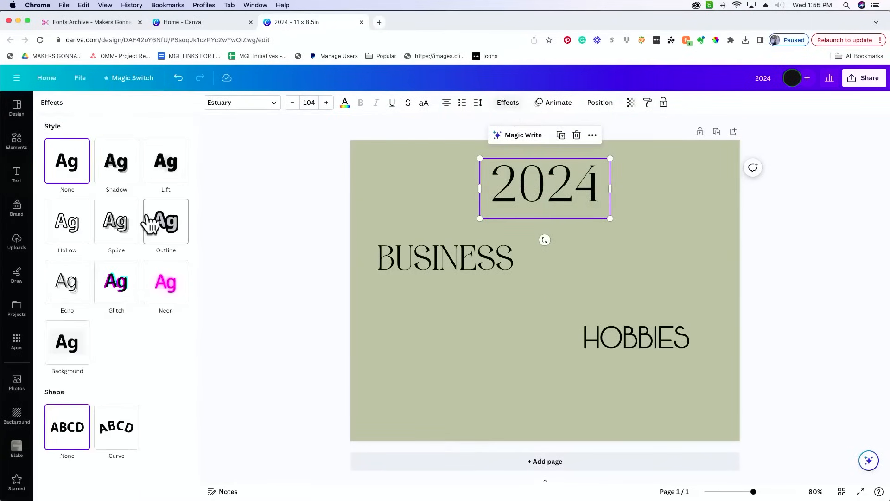
key(Escape)
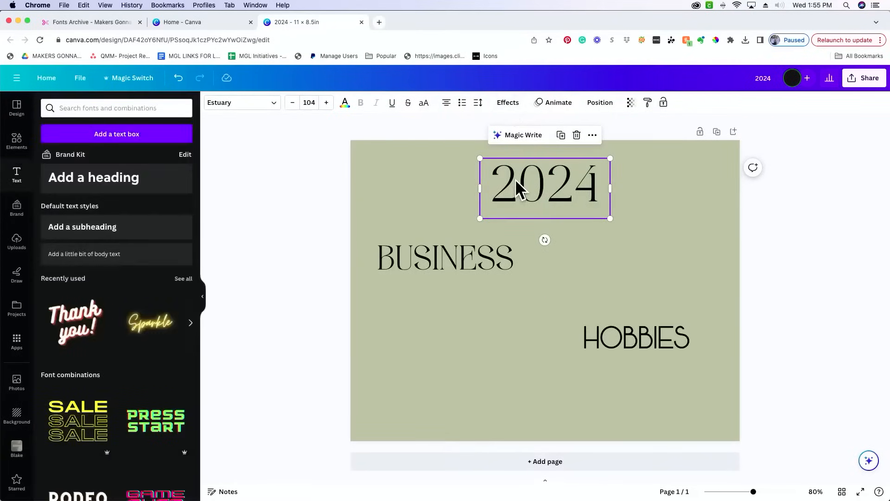
click(509, 105)
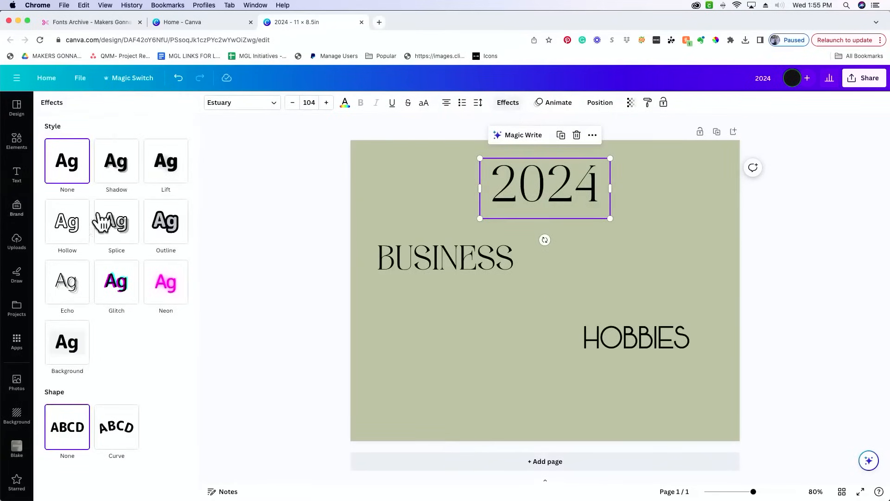
click(77, 231)
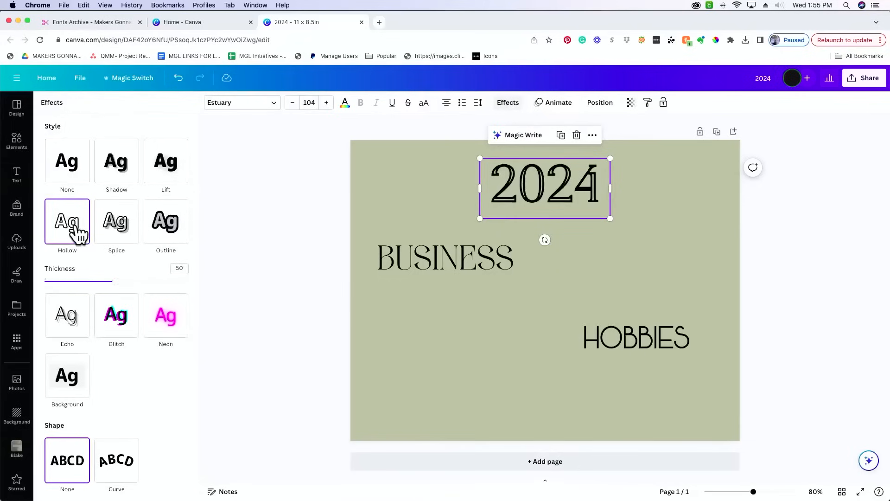
click(82, 177)
click(116, 169)
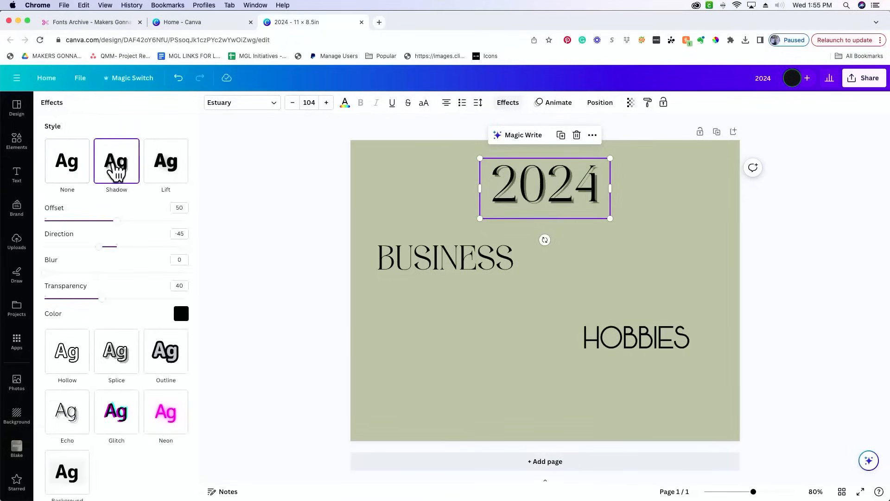
click(158, 356)
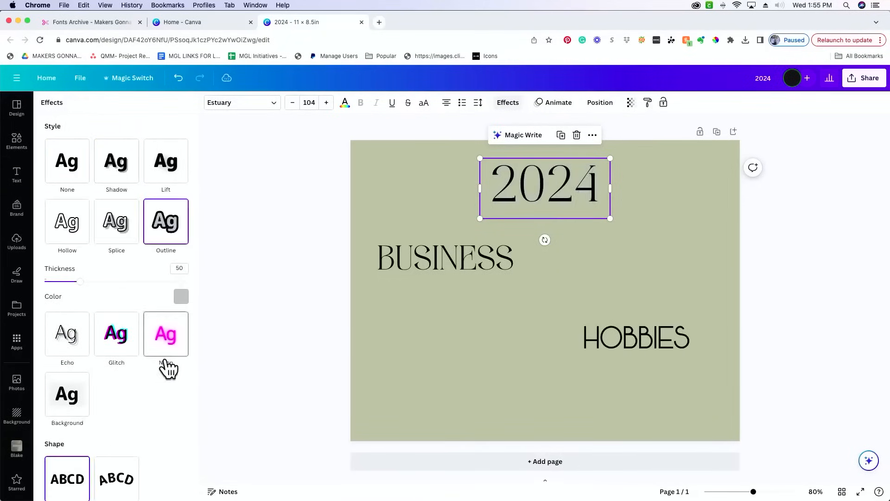
click(116, 232)
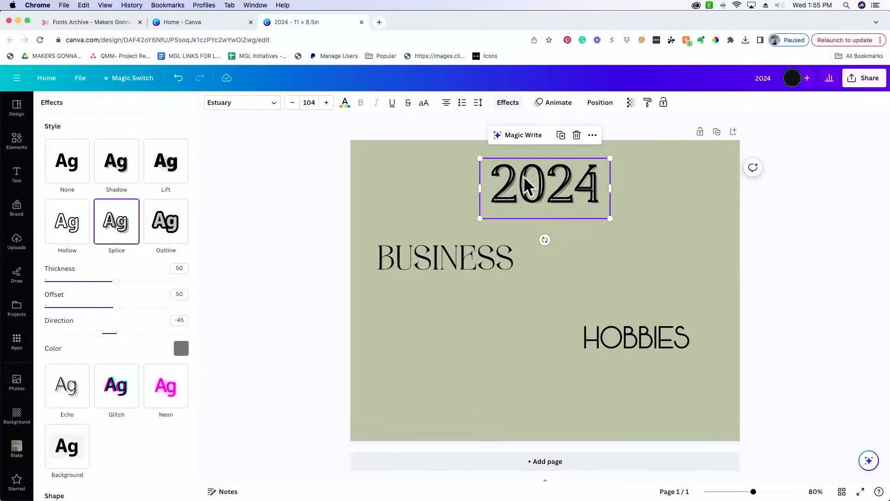
click(60, 394)
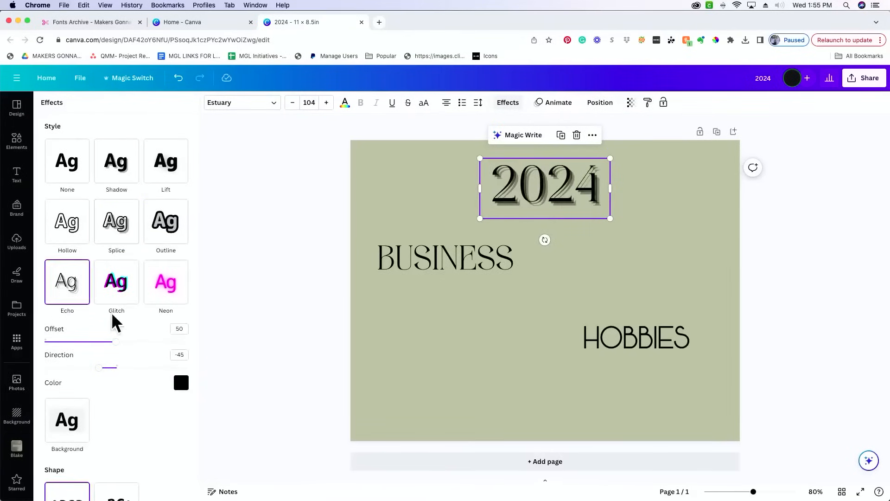
click(128, 162)
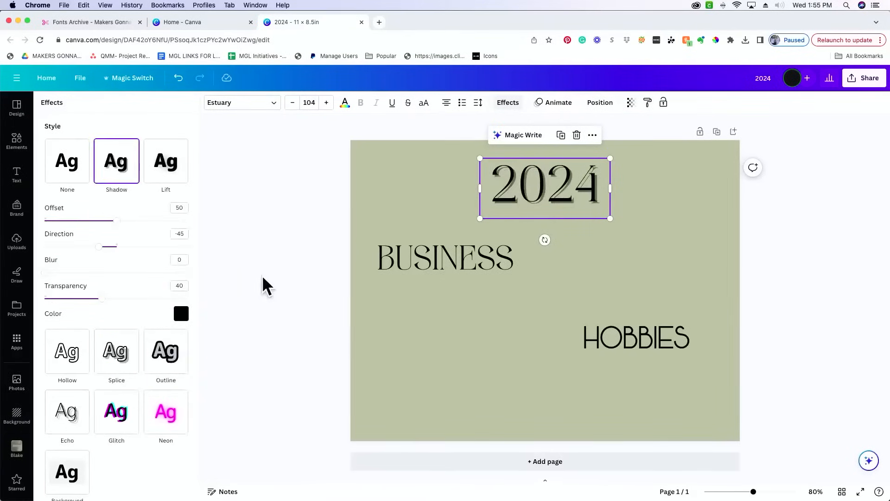
click(57, 168)
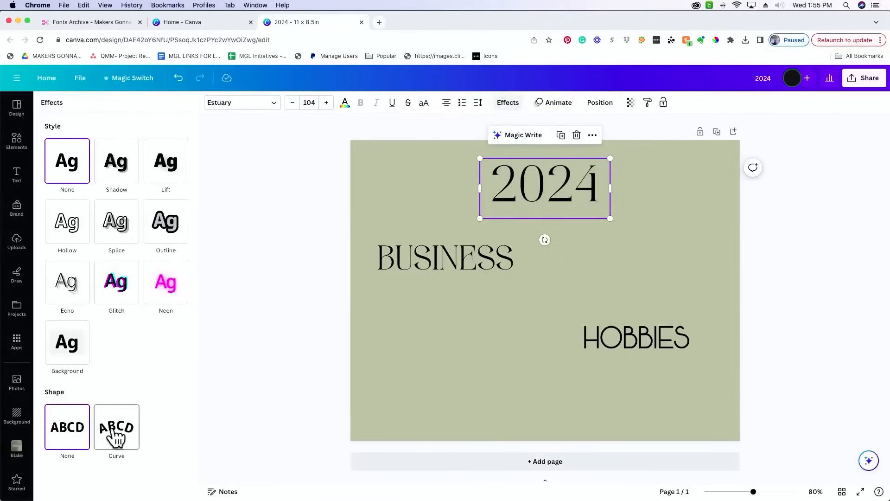
Apply the Curve shape effect to the HOBBIES text, try reducing the bend, and set the curve value to 0
click(425, 265)
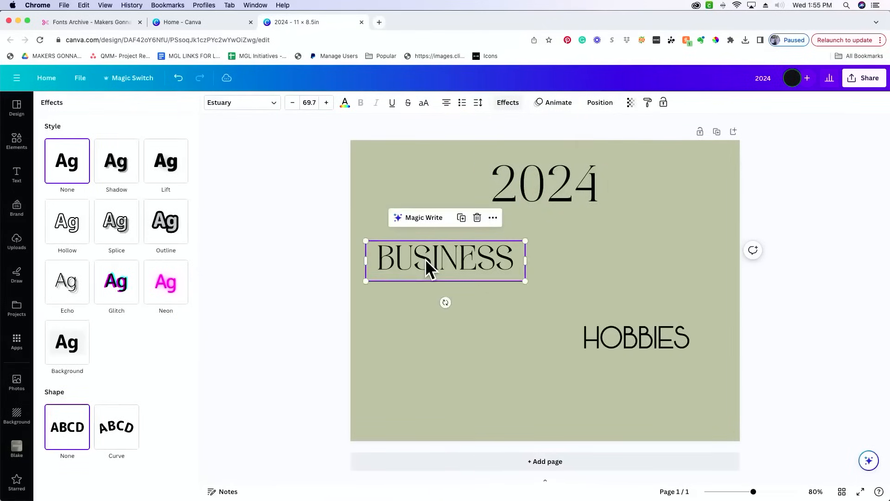
click(675, 341)
click(116, 424)
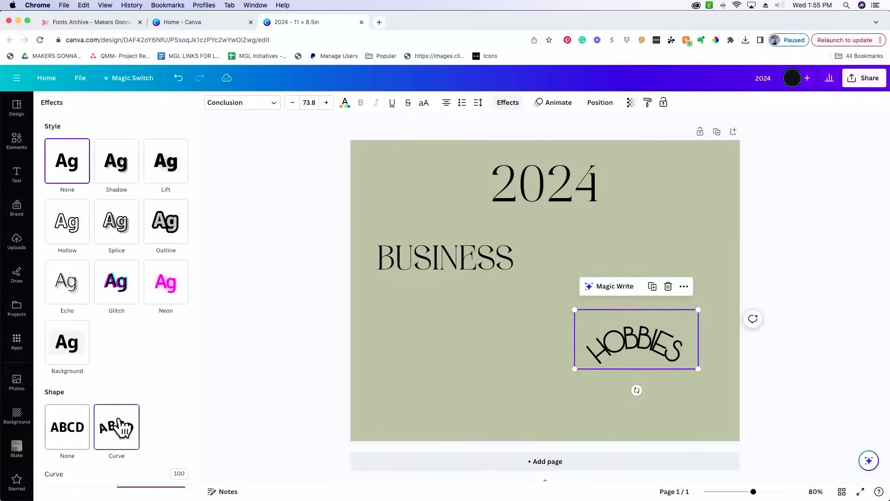
drag(187, 488, 120, 487)
click(184, 474)
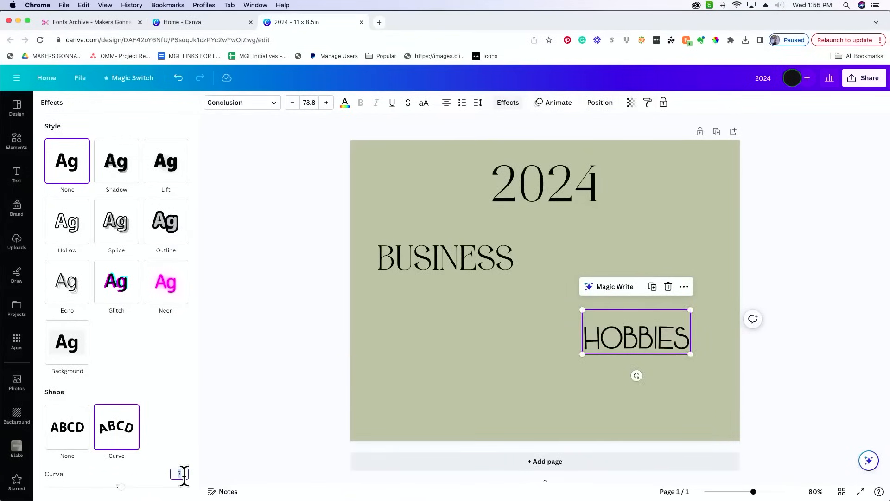
text(0)
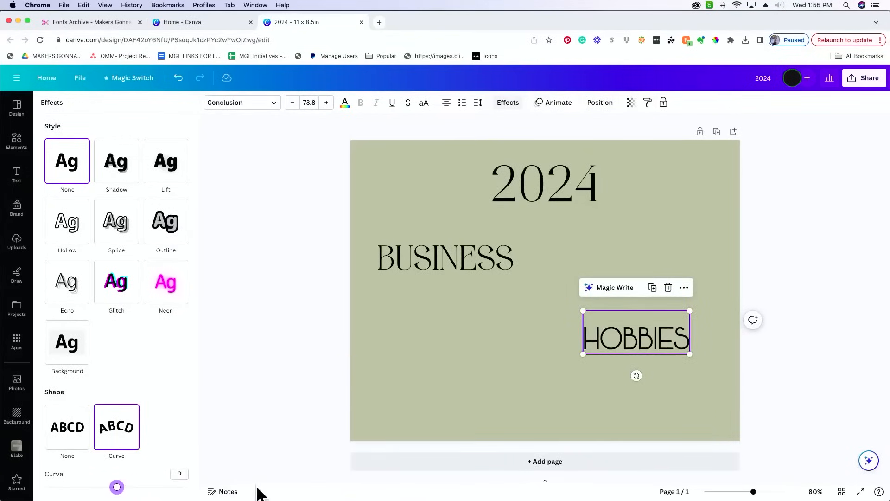
click(279, 363)
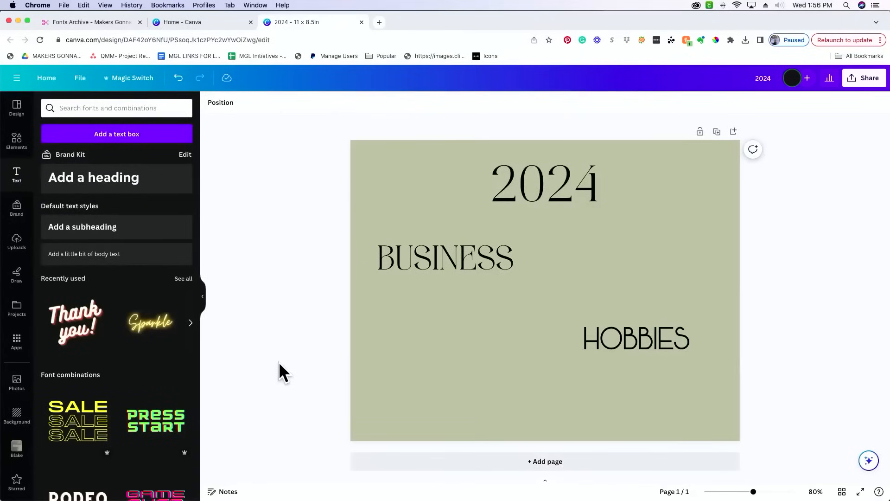
Duplicate the HOBBIES text, place the copy beneath BUSINESS, and change its wording to SELF
click(650, 340)
click(652, 288)
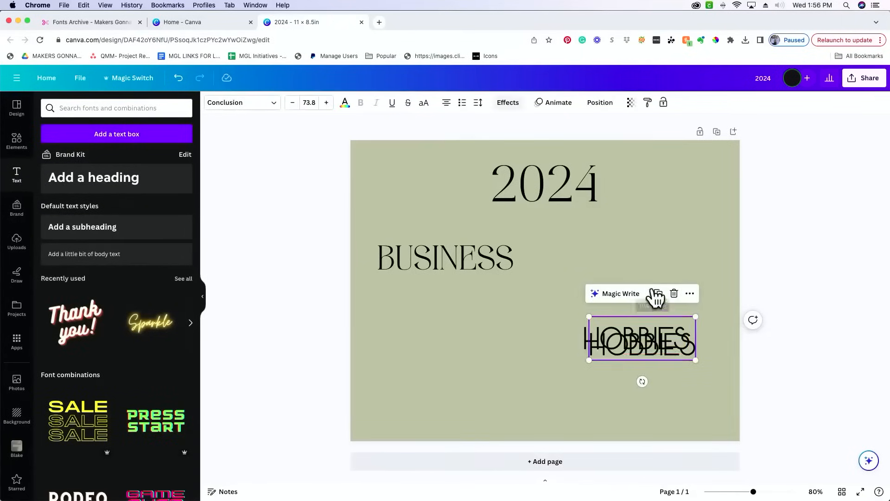
drag(651, 343, 481, 343)
double_click(506, 345)
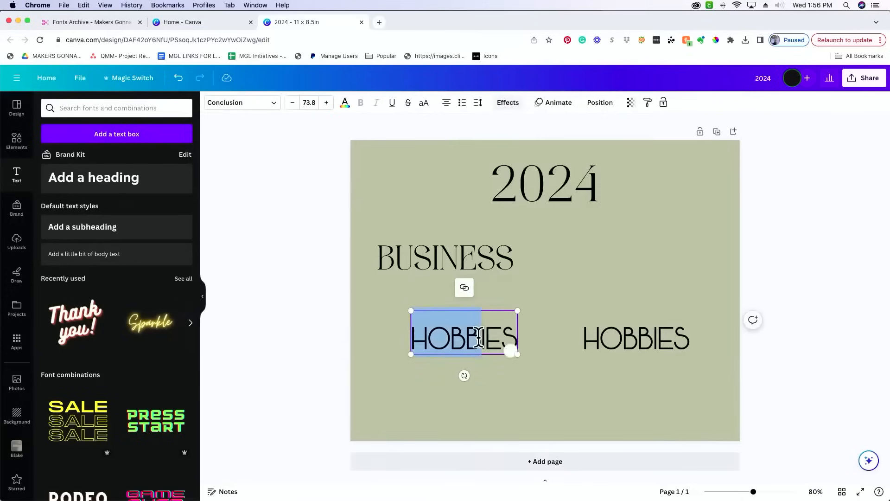
click(502, 335)
drag(517, 336, 418, 334)
text(SL)
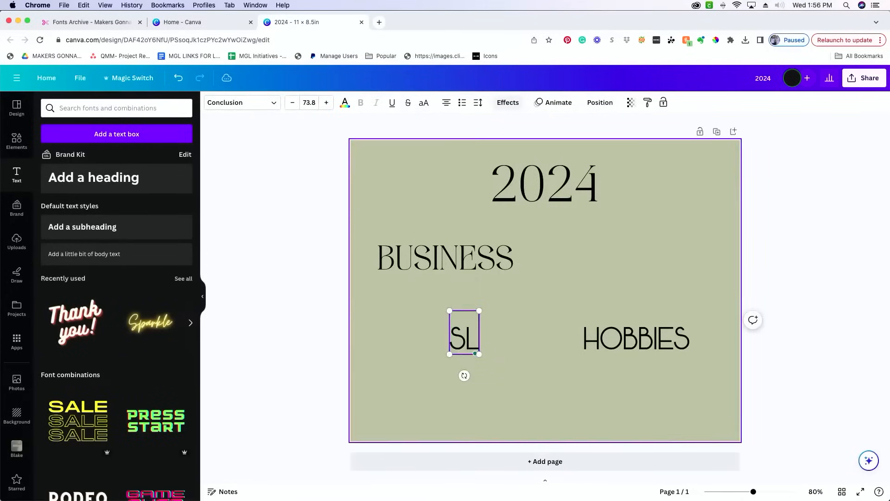
key(BackSpace)
text(ELF)
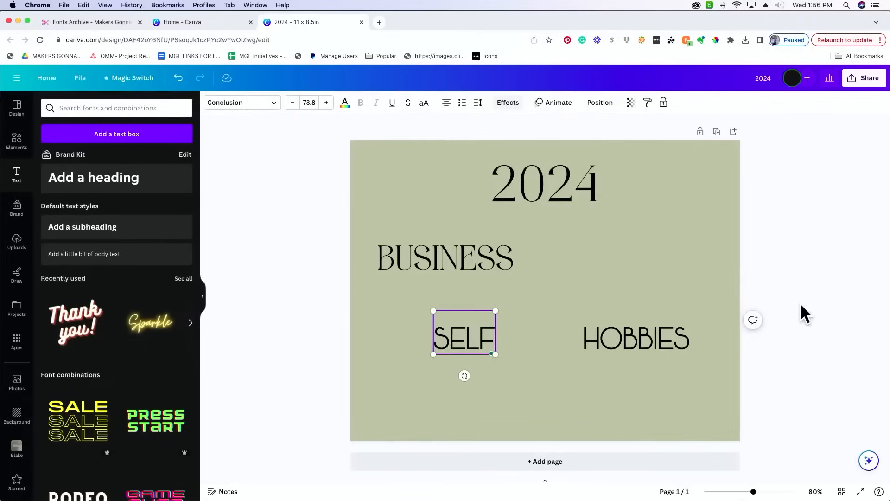
click(692, 301)
Duplicate the BUSINESS text, place the copy above HOBBIES on the right side of the page, and change its wording to FAMILY
click(437, 269)
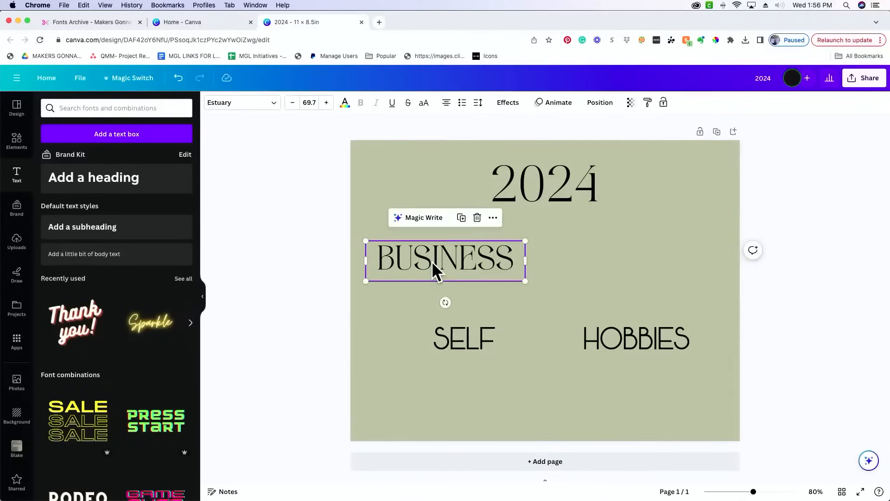
click(467, 224)
drag(477, 280, 741, 273)
double_click(691, 274)
text(FAMILY)
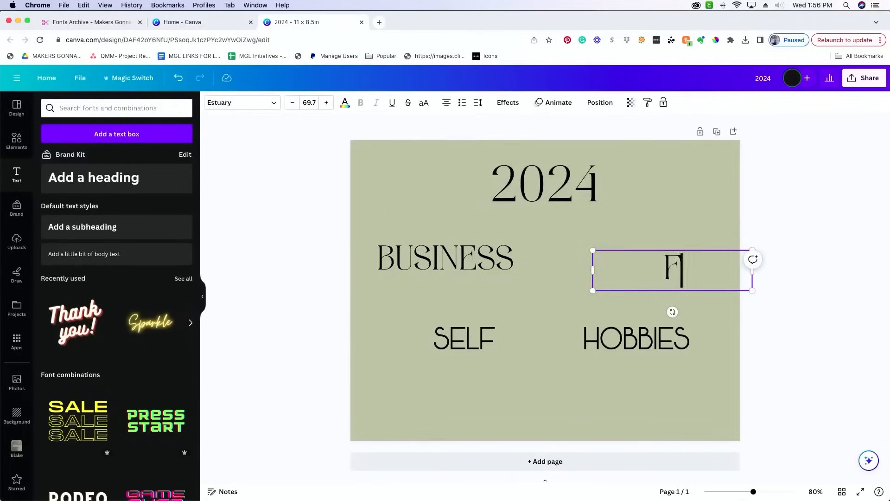
click(822, 356)
Rearrange the category words, with SELF at the upper right, FAMILY at the lower right and HOBBIES at the lower left
drag(681, 281, 408, 384)
drag(482, 350, 663, 265)
drag(443, 377, 646, 381)
drag(659, 347, 472, 366)
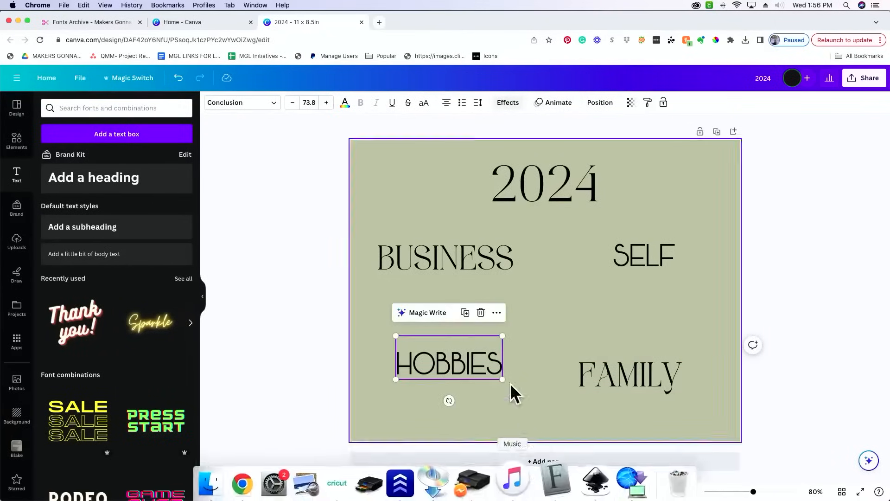
Shrink the BUSINESS text and shift HOBBIES further toward the lower left corner so it sits beneath BUSINESS
click(469, 278)
drag(526, 284, 454, 284)
drag(458, 359, 437, 375)
click(301, 316)
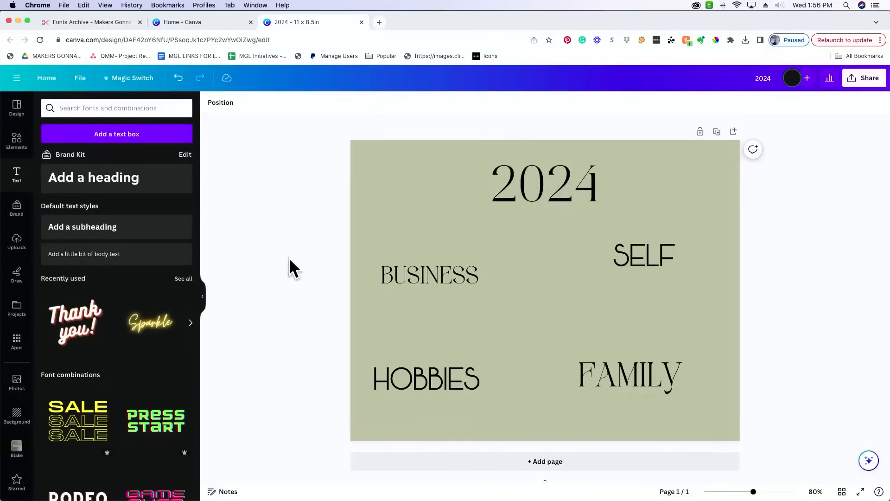
Switch to the Makers Gonna Learn website, open its cut files library, and search it for Boho designs
click(96, 19)
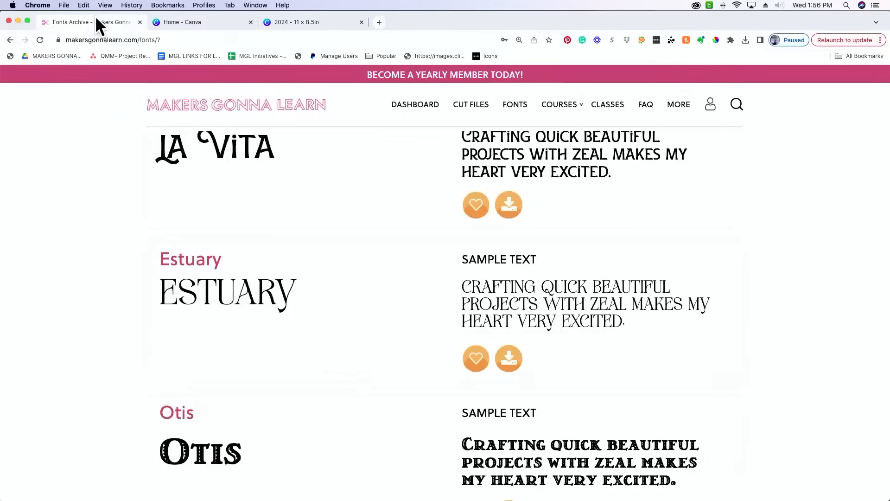
scroll(320, 326, up, 10)
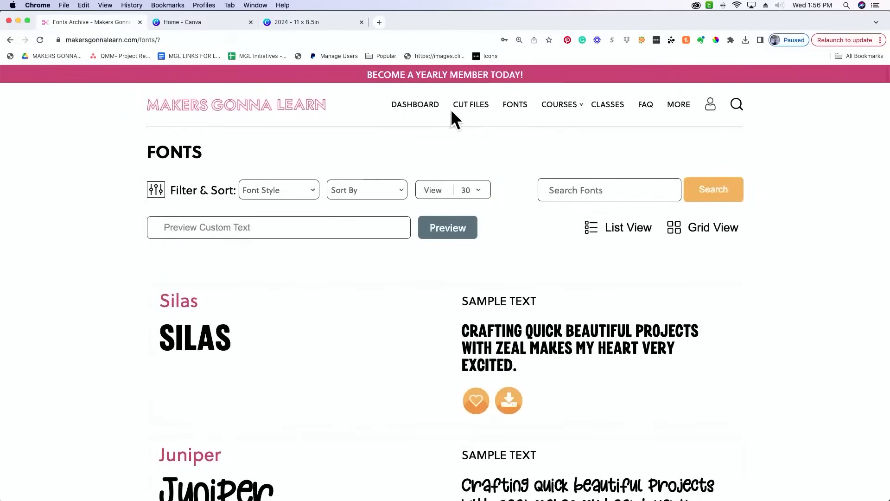
click(459, 111)
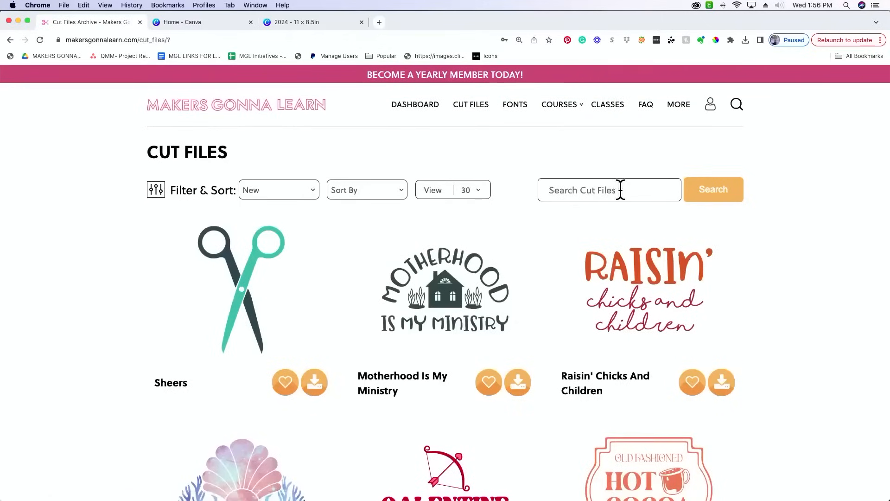
click(612, 188)
text(Boho)
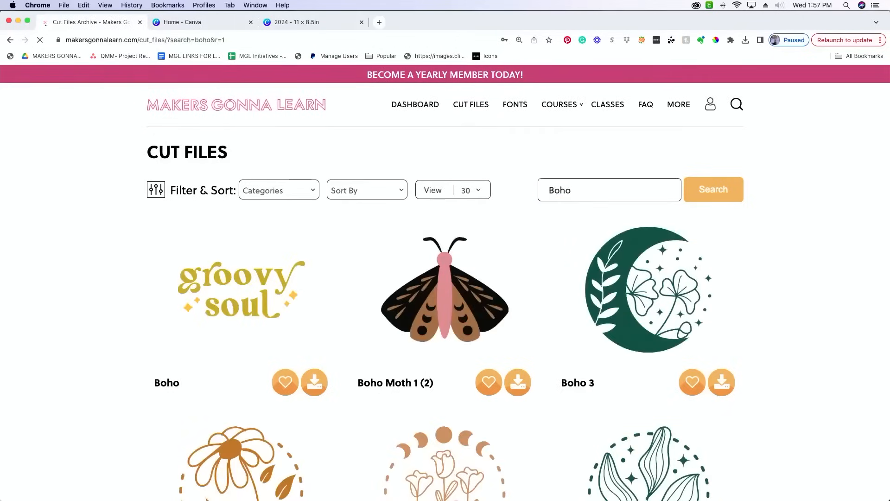
Look through the first page of Boho cut file results for artwork that suits the vision board
scroll(806, 375, down, 1)
scroll(808, 373, down, 4)
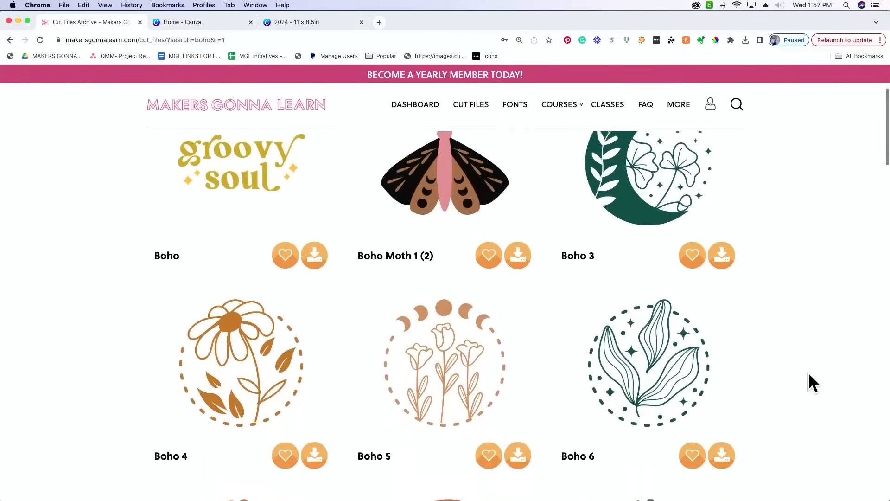
scroll(808, 372, down, 4)
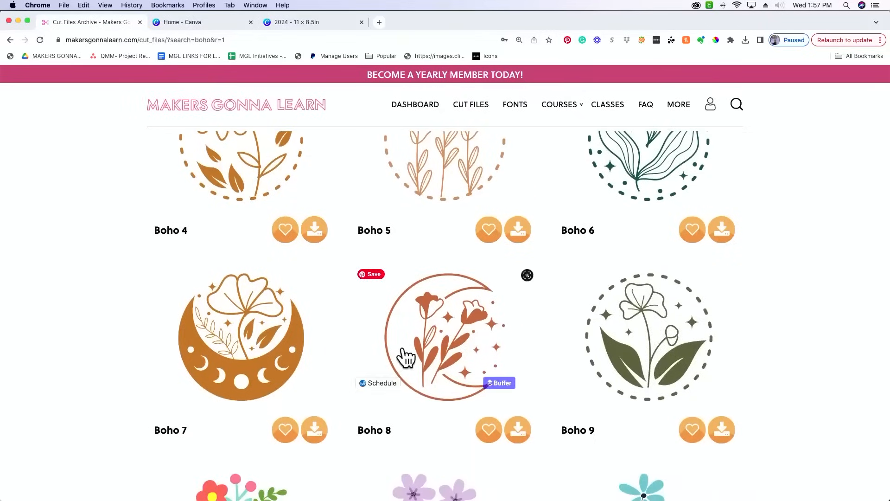
scroll(405, 356, down, 1)
scroll(406, 356, down, 13)
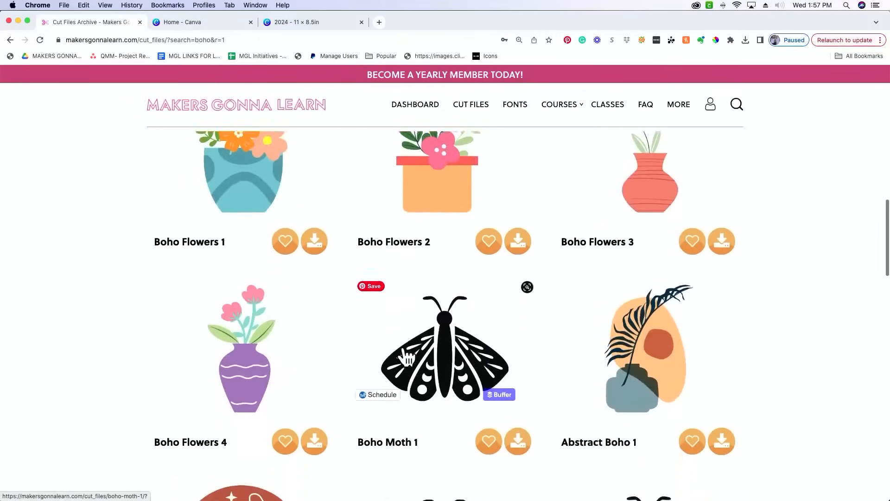
scroll(406, 356, down, 8)
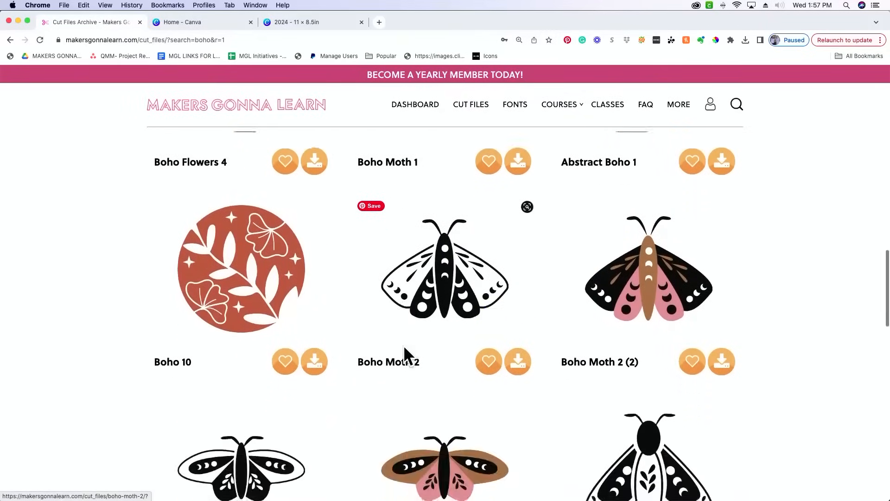
scroll(407, 357, down, 11)
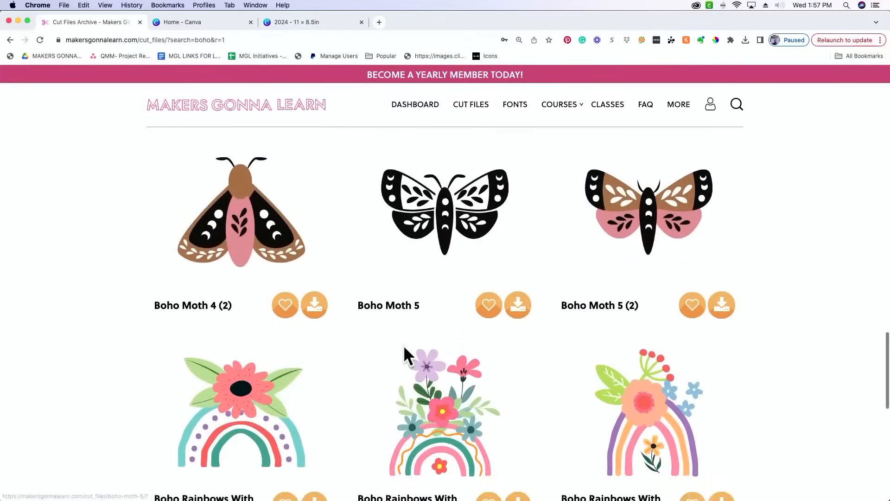
Open page 2 of the Boho cut file results and examine its abstract, plant and vase designs
click(447, 336)
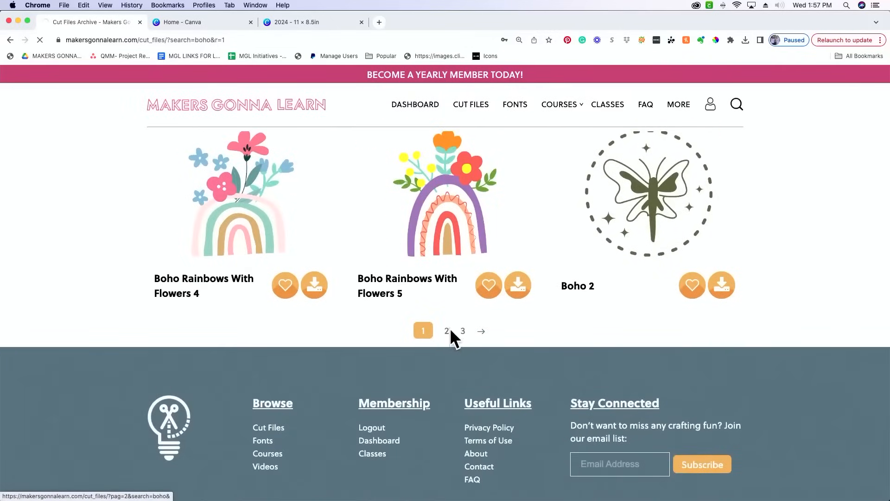
scroll(452, 348, down, 2)
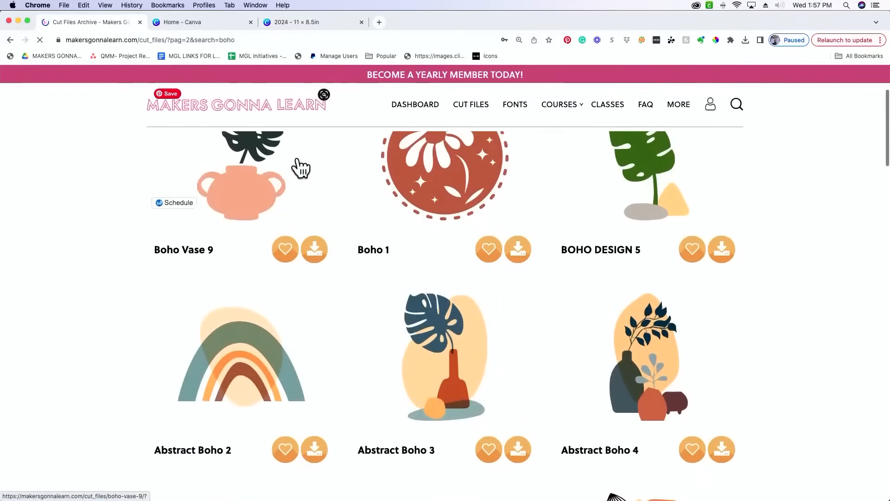
scroll(585, 401, down, 10)
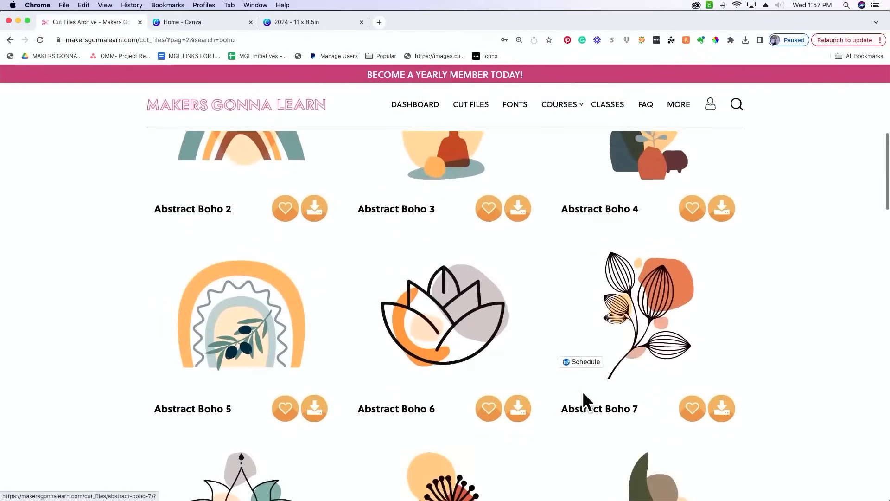
scroll(589, 396, down, 10)
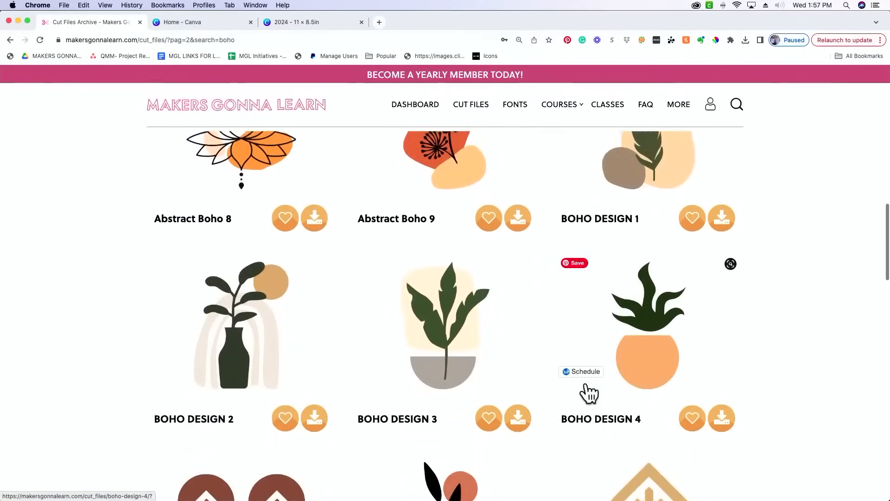
scroll(587, 375, down, 10)
scroll(587, 374, down, 7)
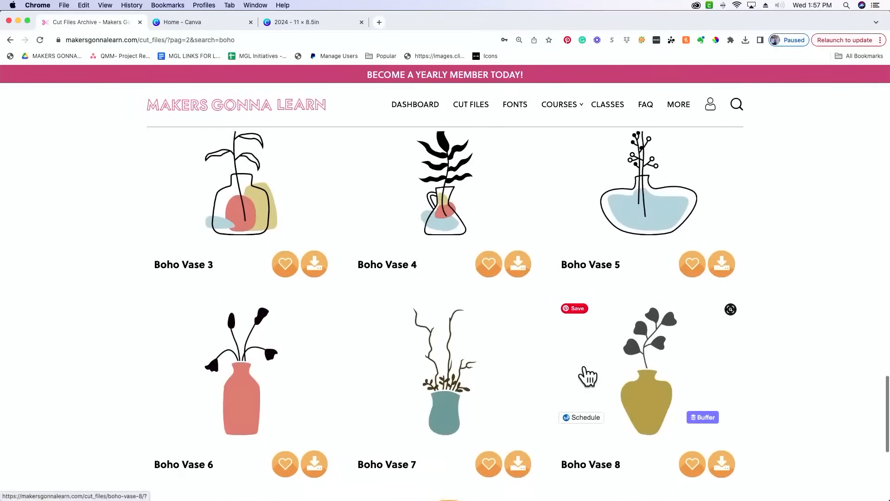
Find the "Boho Moth 2 (2)" cut file on the first page of boho results, download it and unpack the zip
click(473, 308)
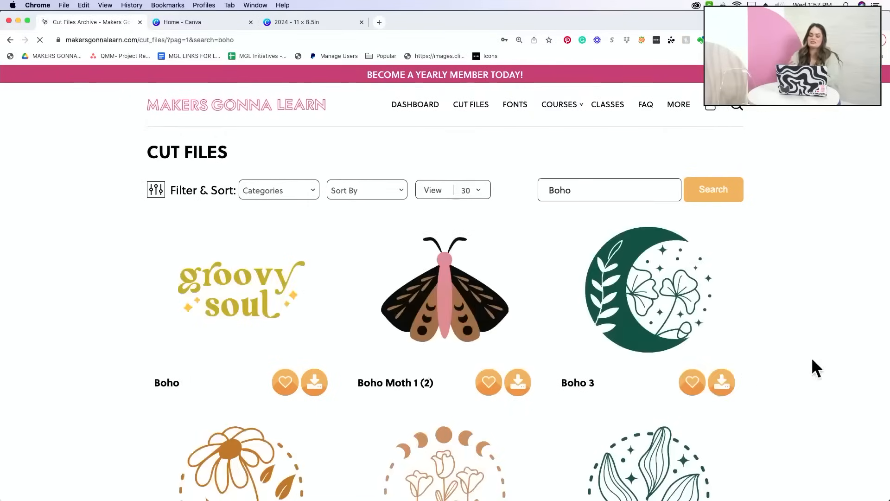
scroll(825, 360, down, 3)
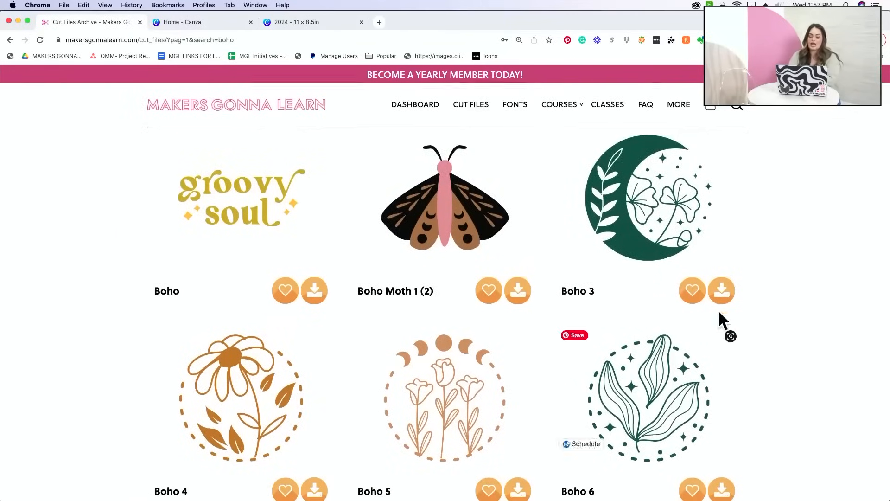
scroll(783, 307, down, 10)
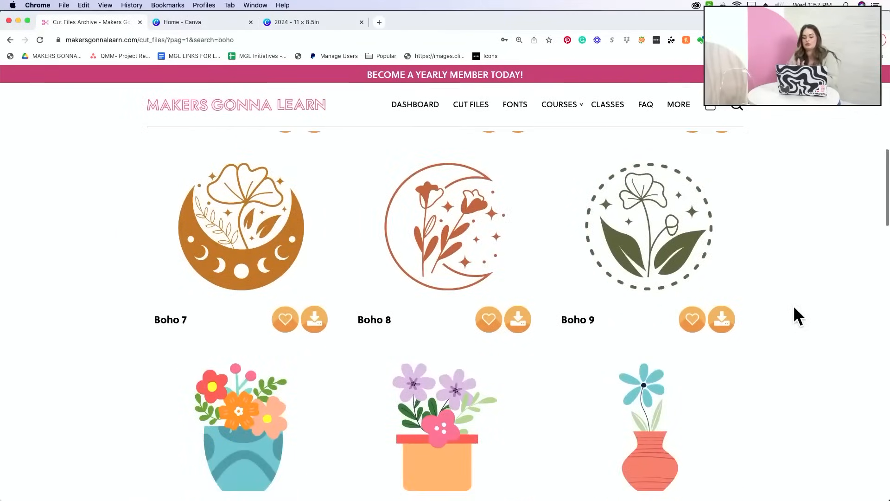
scroll(794, 314, down, 12)
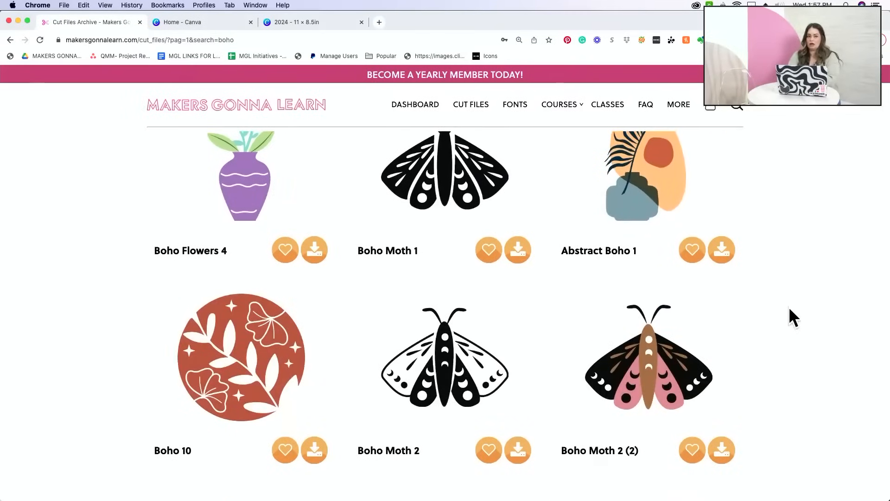
scroll(789, 308, down, 5)
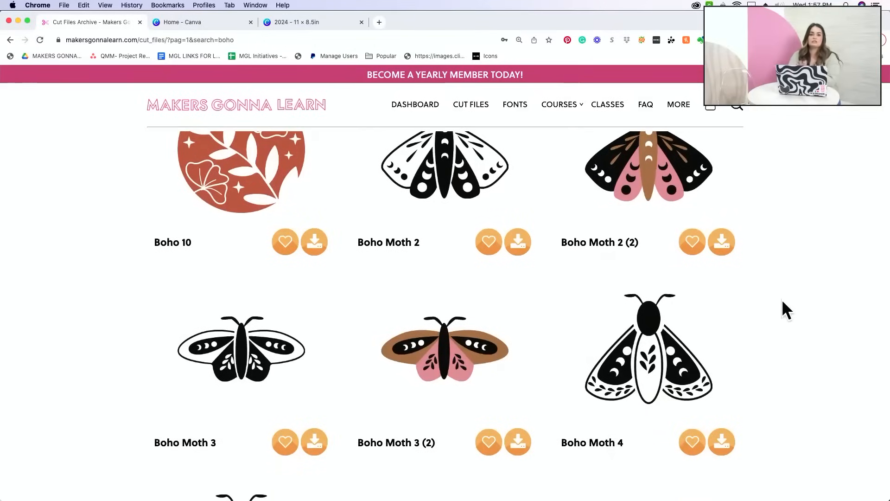
scroll(784, 295, up, 1)
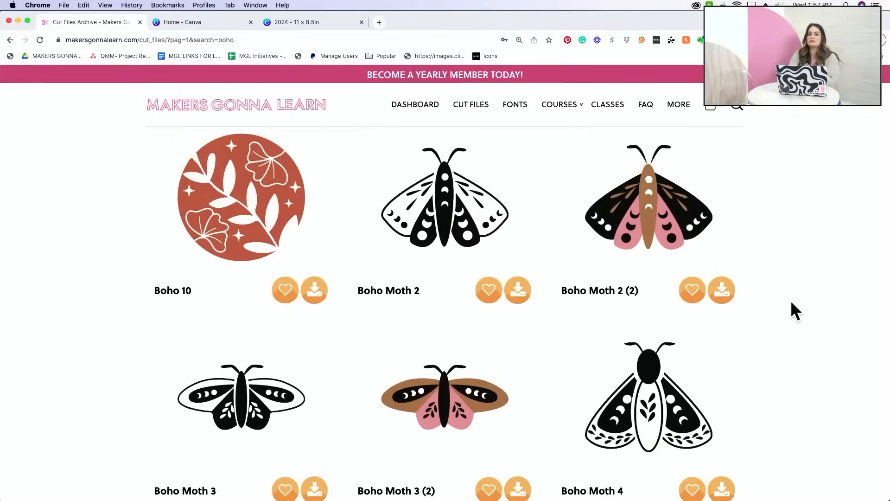
click(727, 297)
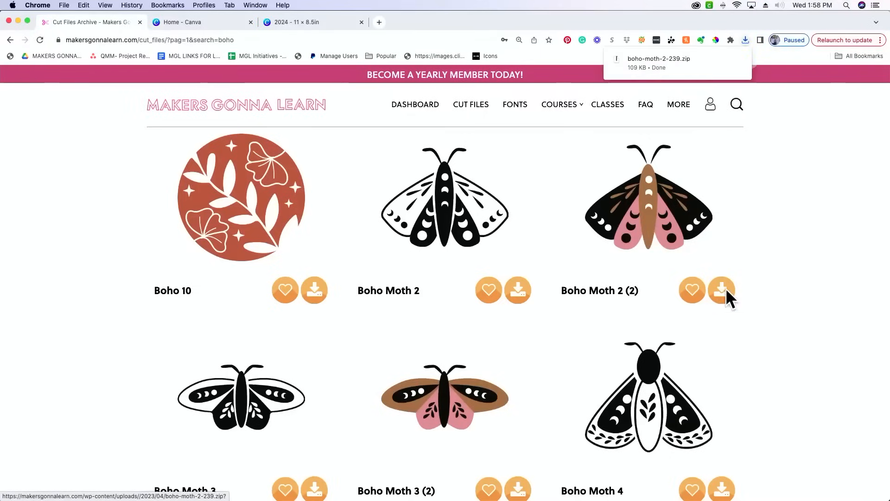
click(659, 62)
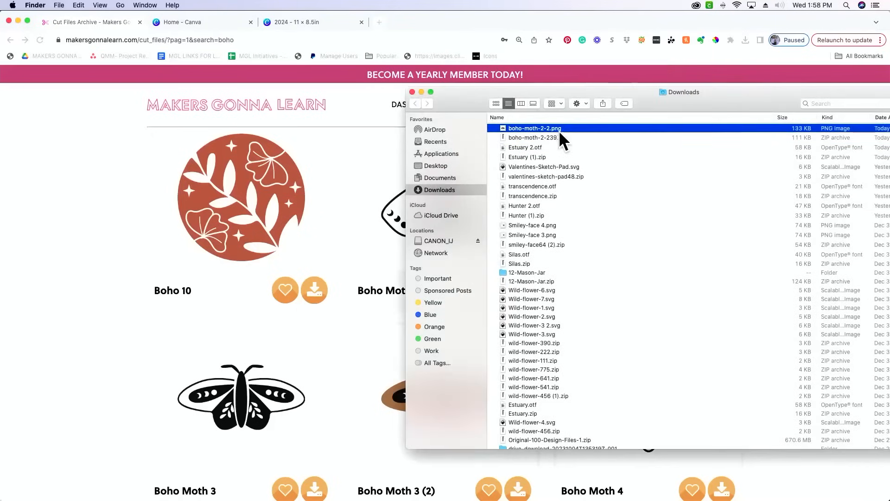
Switch to the 2024 design in Canva and show its uploaded images
mouse_move(497, 492)
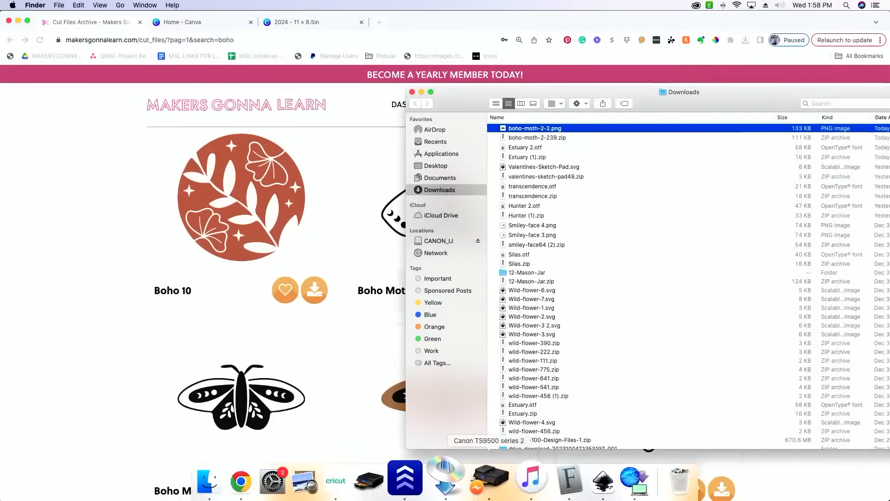
click(264, 479)
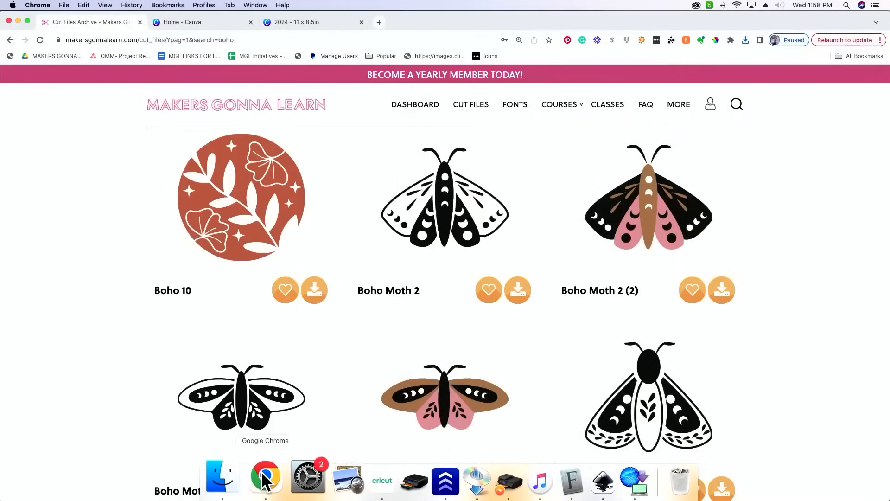
click(328, 20)
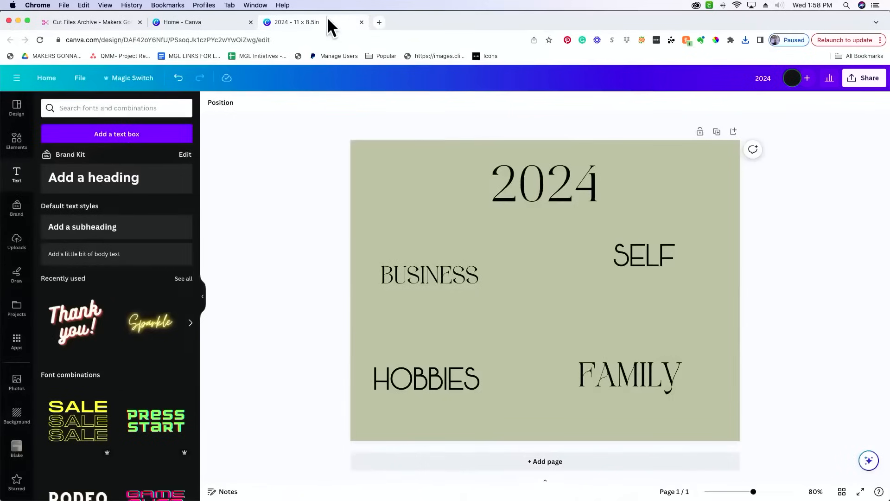
click(17, 240)
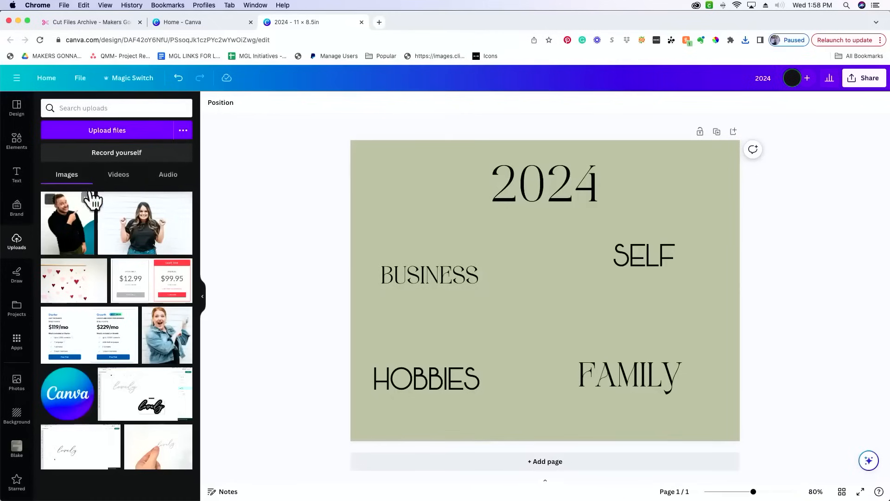
Upload boho-moth-2-2.png to the design, finding the file by searching for "boho"
click(113, 132)
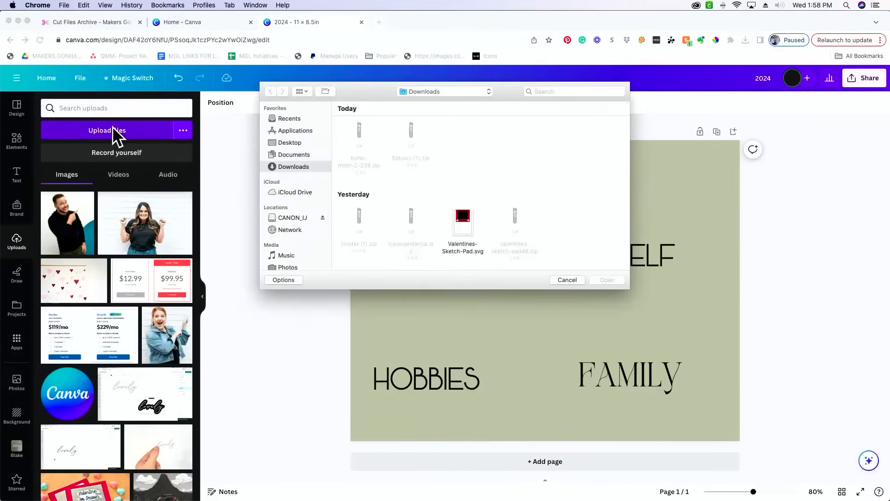
click(285, 118)
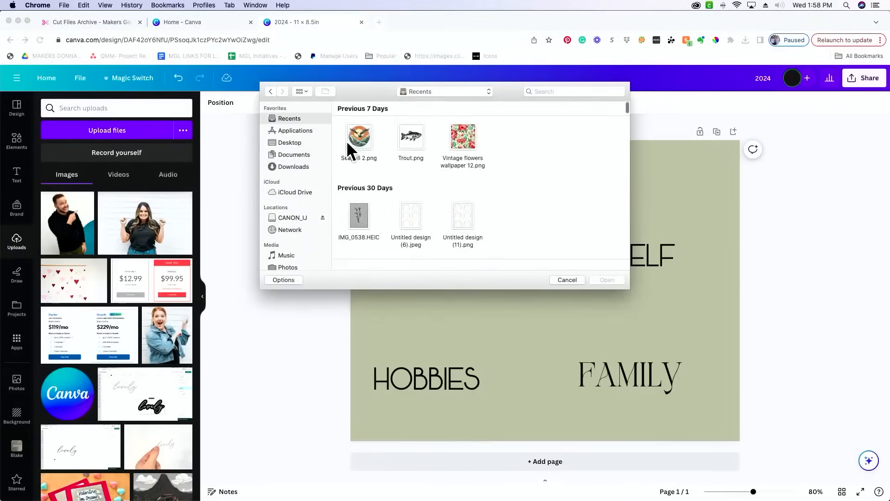
click(592, 92)
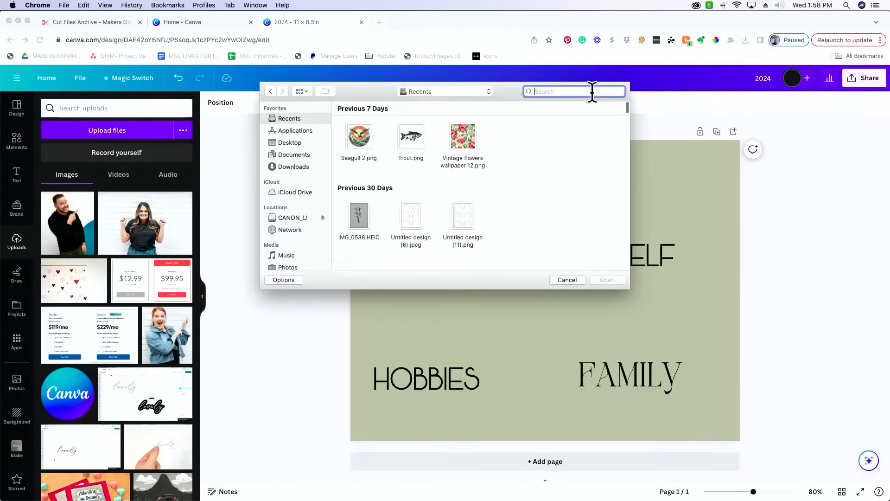
click(294, 166)
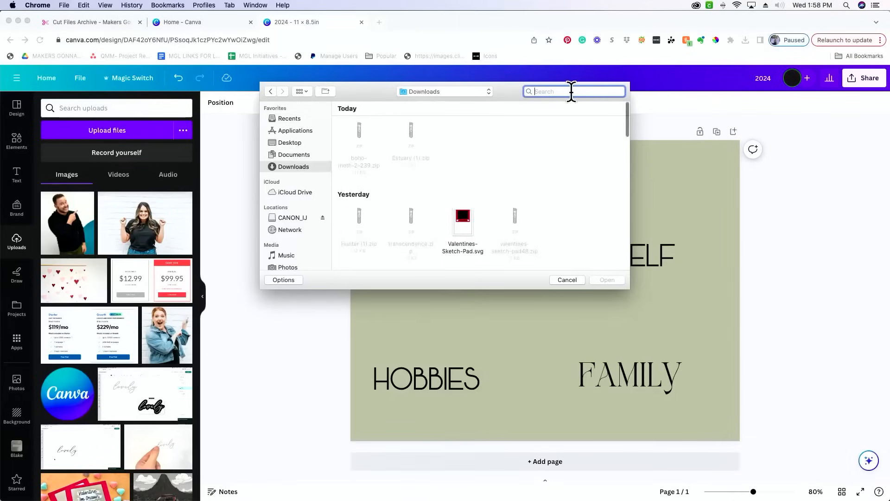
text(boho)
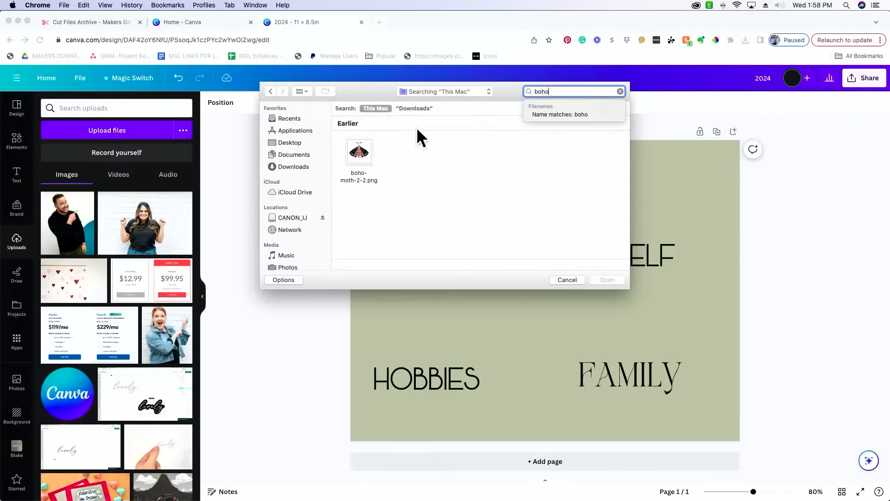
key(Down)
click(358, 155)
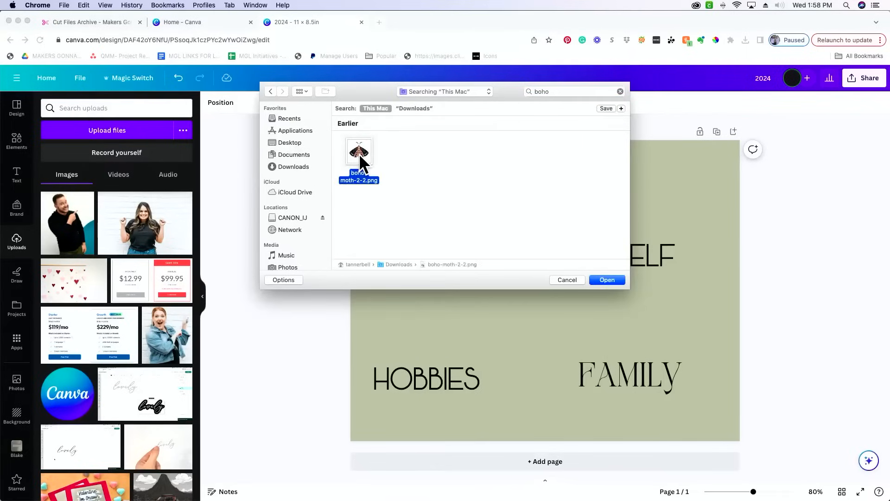
click(610, 280)
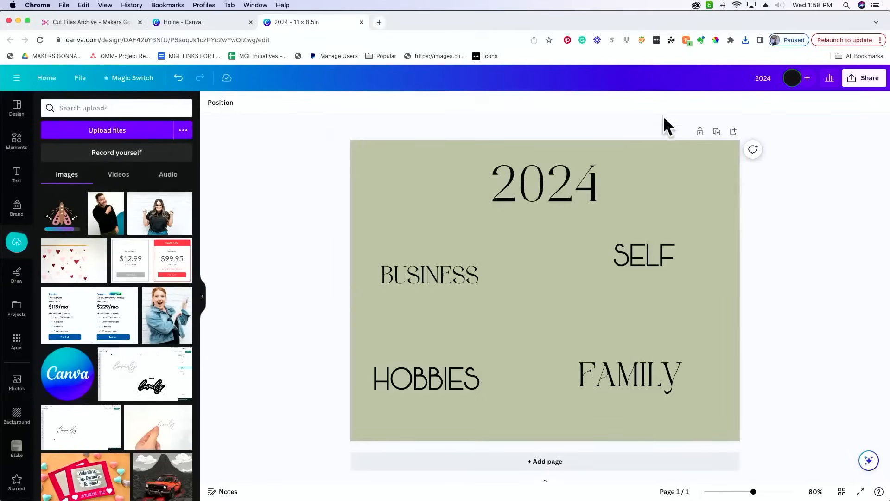
Place the moth image on the page, shrink it to under half size, tilt it clockwise and move it to the page's lower-right corner
click(62, 227)
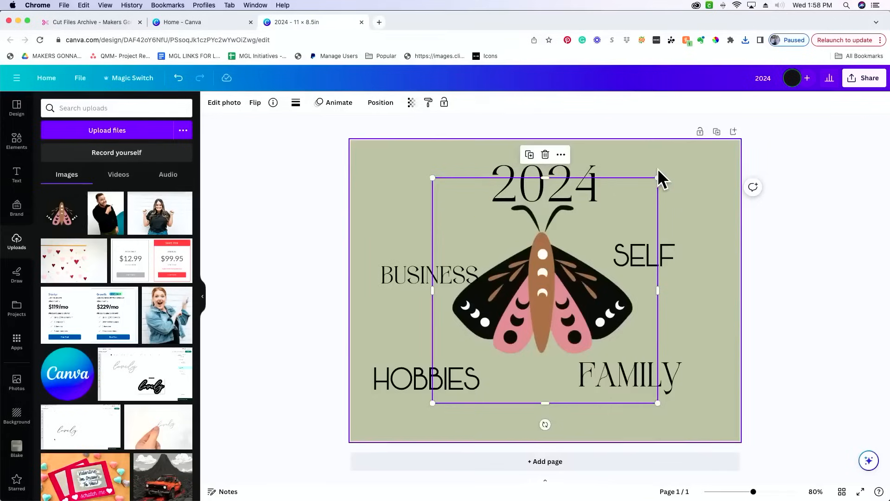
drag(656, 175, 534, 301)
drag(480, 425, 456, 419)
drag(505, 357, 720, 405)
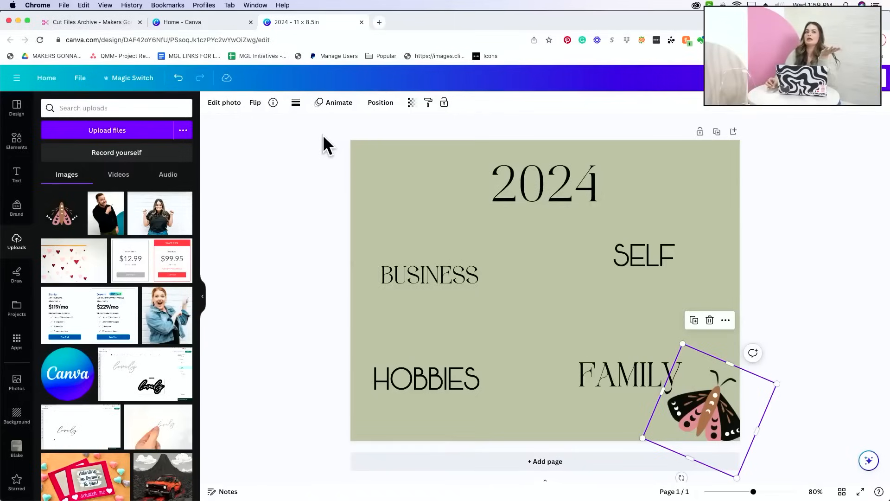
Switch to the Makers Gonna Learn cut files page and search the library for "Craft"
click(83, 21)
scroll(483, 149, up, 10)
click(588, 189)
double_click(590, 189)
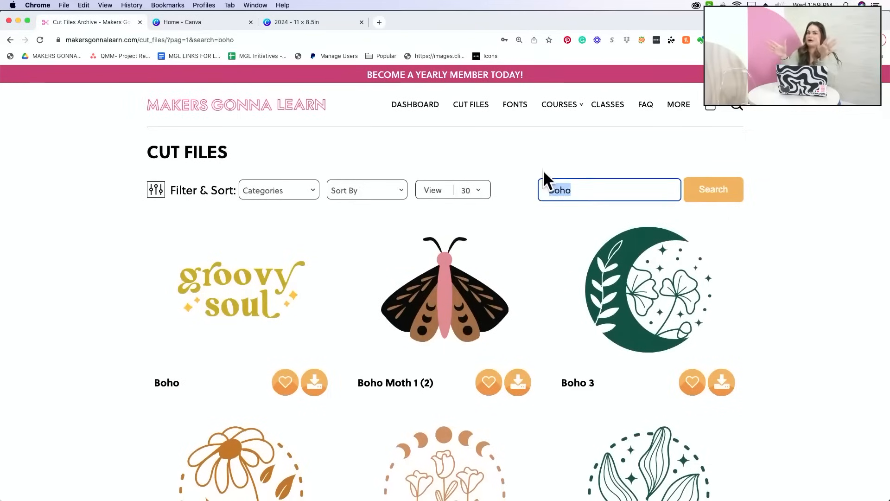
text(Craft)
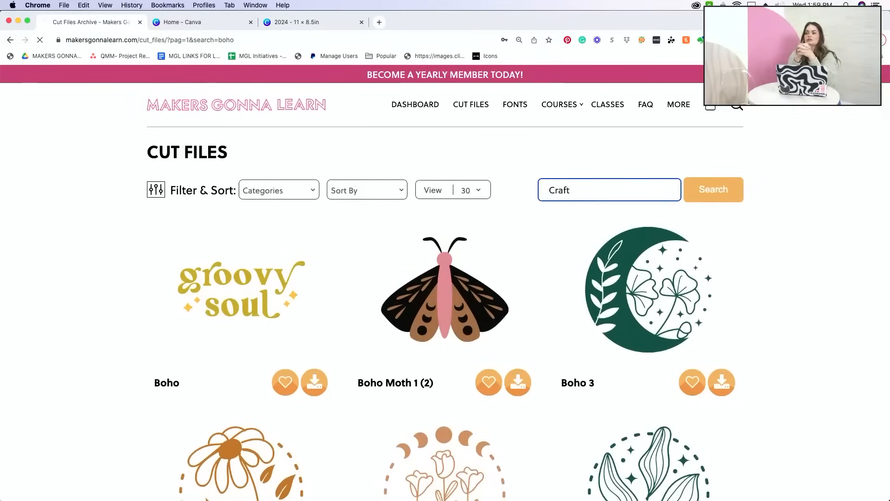
key(Return)
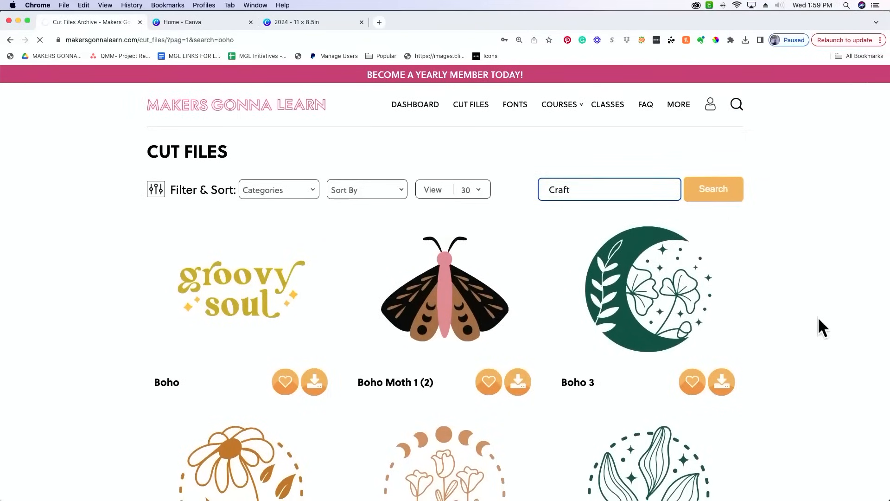
Download the "She Believed She Could Craft So She Did" cut file from the craft results, unpack it and open its folder
scroll(811, 352, down, 5)
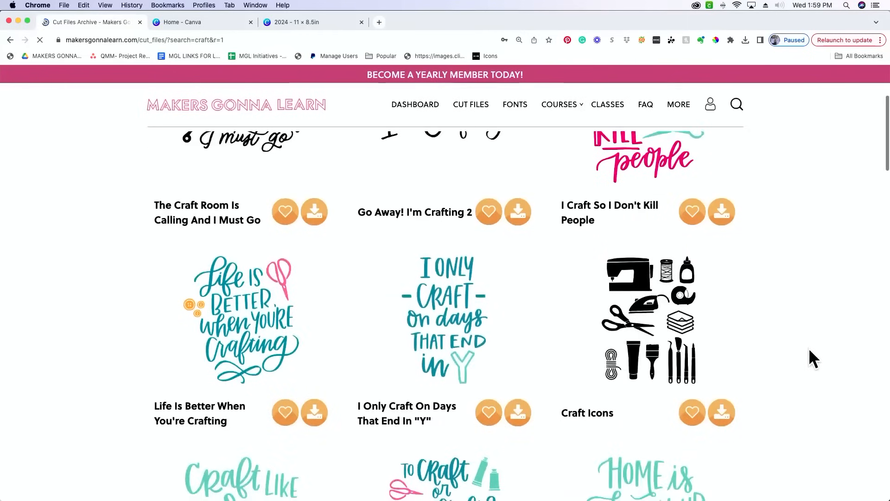
scroll(397, 393, down, 5)
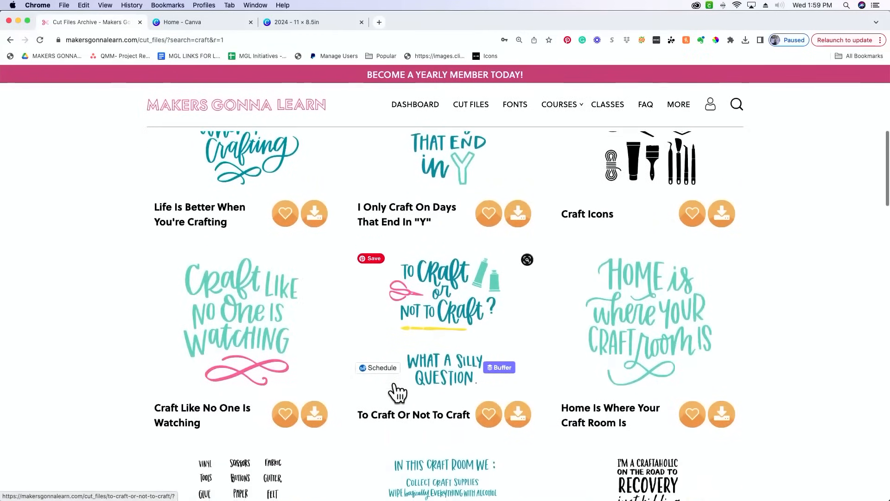
scroll(397, 393, down, 6)
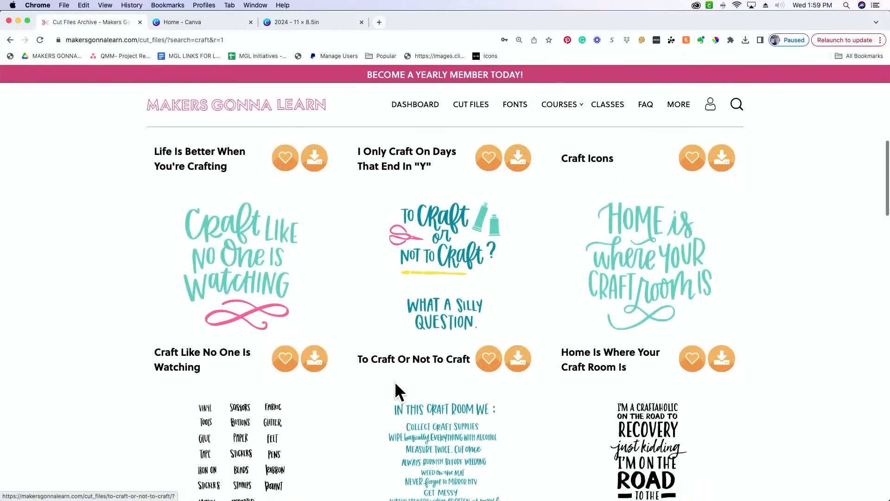
scroll(407, 374, down, 6)
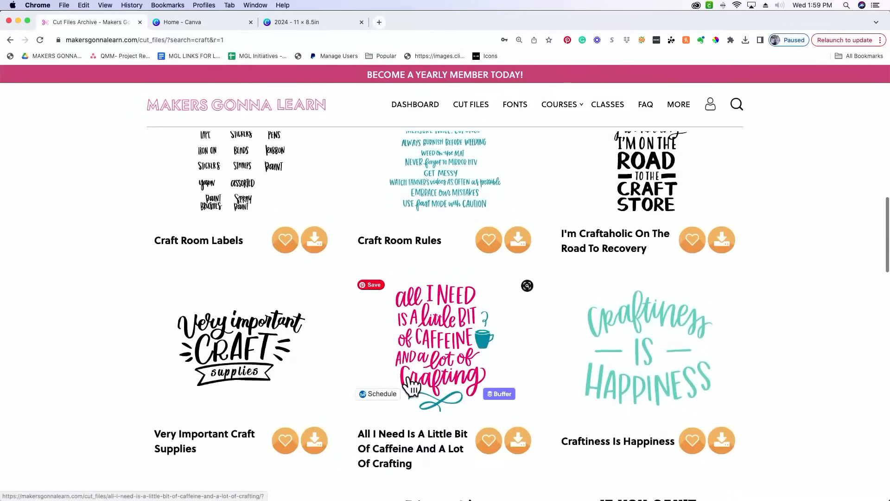
scroll(409, 376, down, 2)
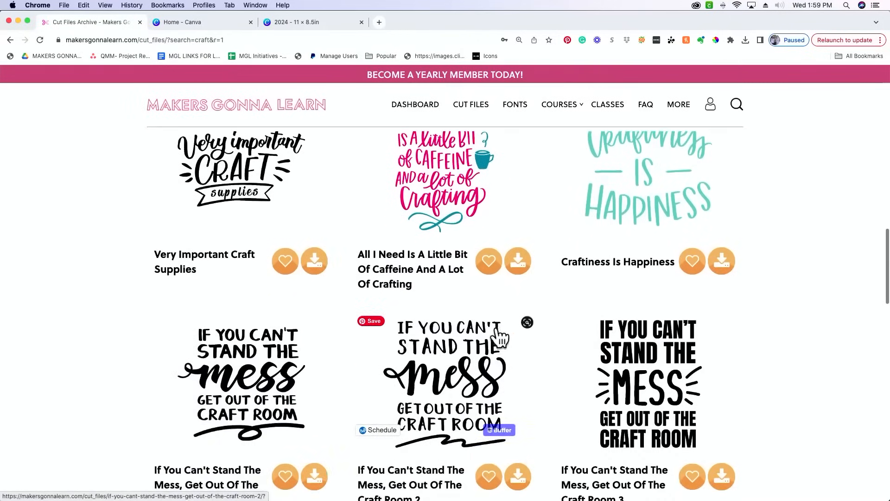
scroll(408, 376, up, 1)
scroll(778, 260, down, 12)
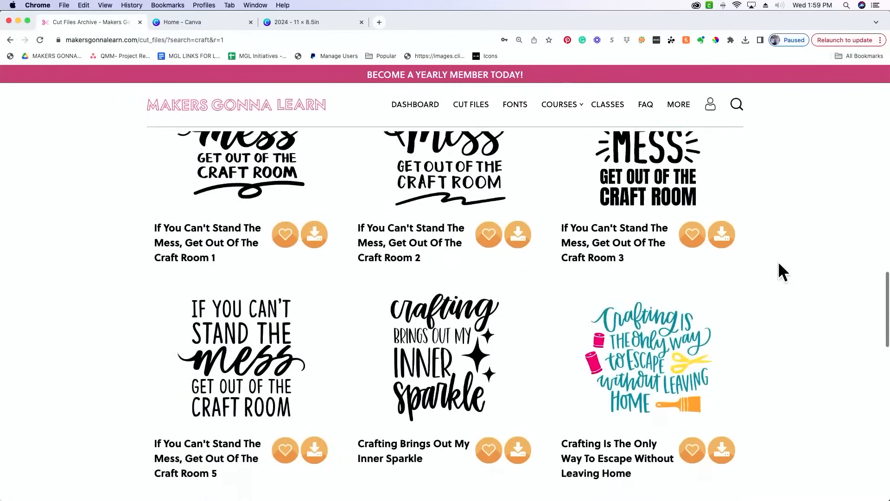
scroll(776, 262, down, 4)
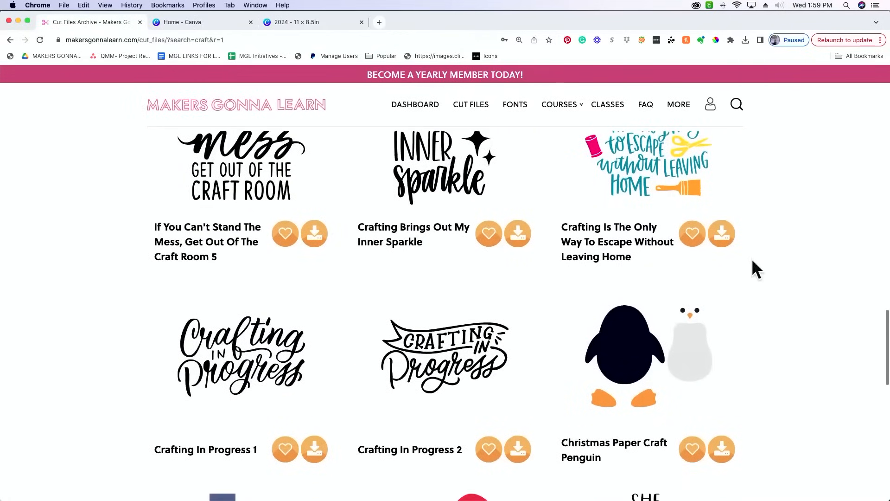
scroll(722, 327, down, 5)
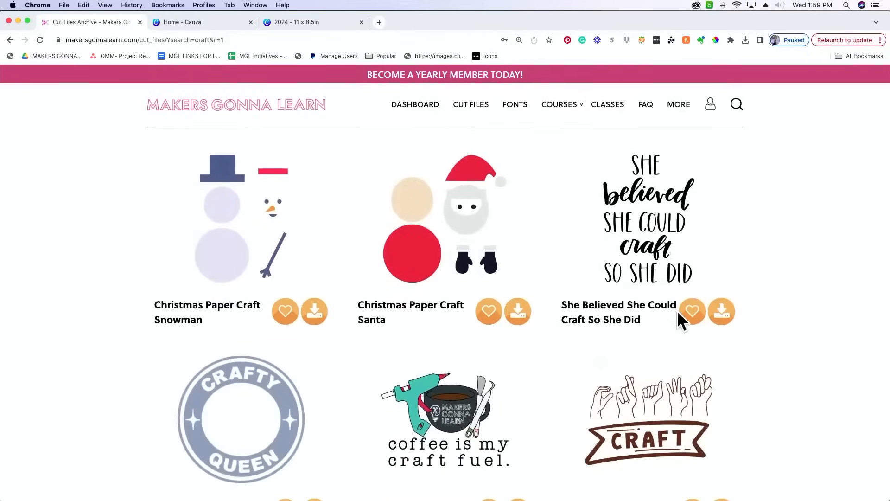
click(728, 320)
click(694, 60)
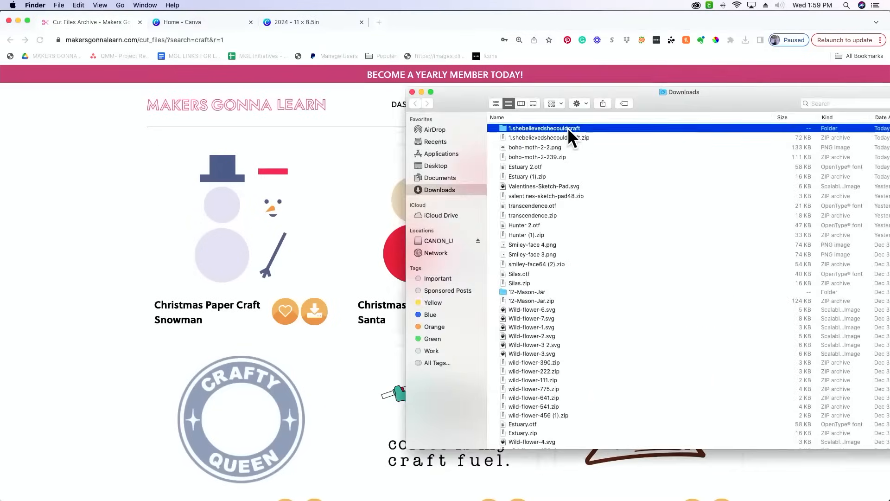
double_click(569, 129)
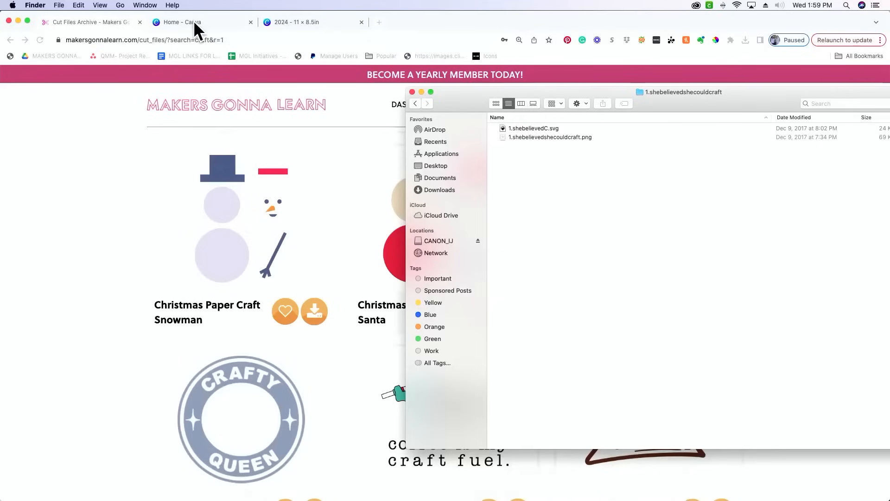
Switch back to the 2024 Canva design, upload 1.shebelievedshecouldcraft.png from the unpacked folder and add the quote to the page
click(285, 21)
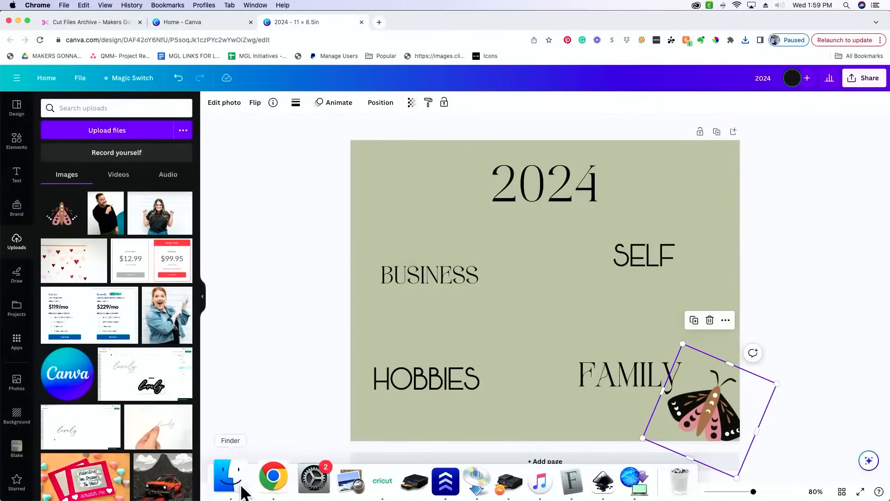
click(238, 488)
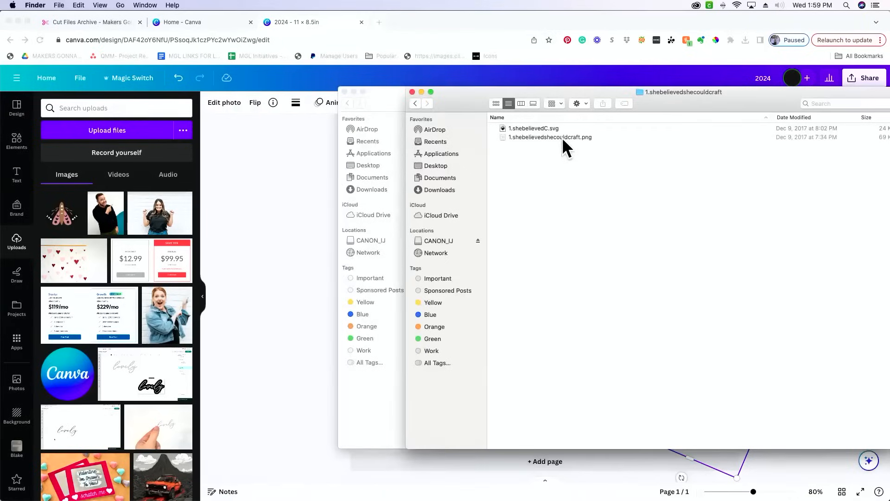
drag(562, 137, 125, 199)
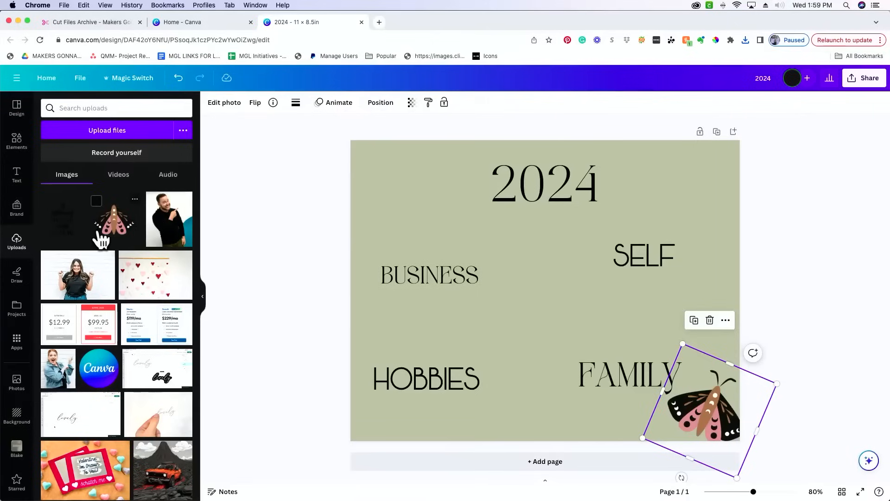
click(65, 235)
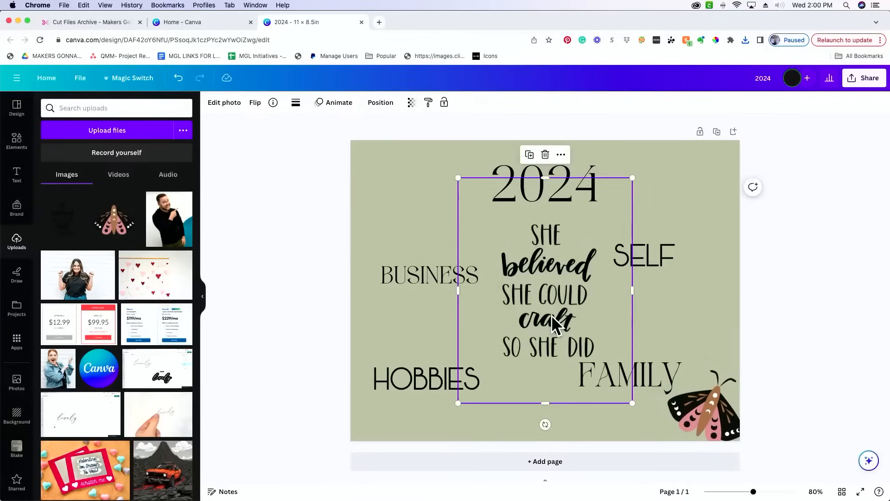
Shrink the craft quote and place it in the page's lower-left area, moving the HOBBIES heading up and to the right of it
drag(551, 315, 436, 375)
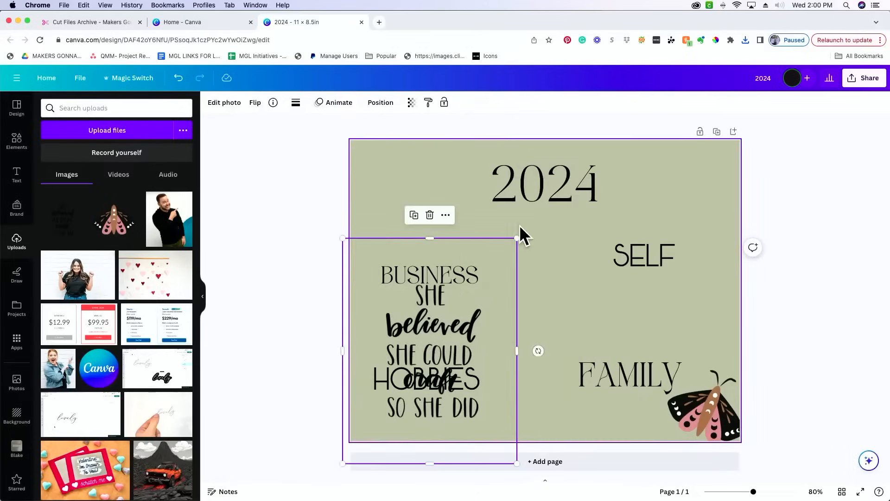
drag(517, 238, 422, 330)
click(471, 377)
drag(471, 377, 489, 312)
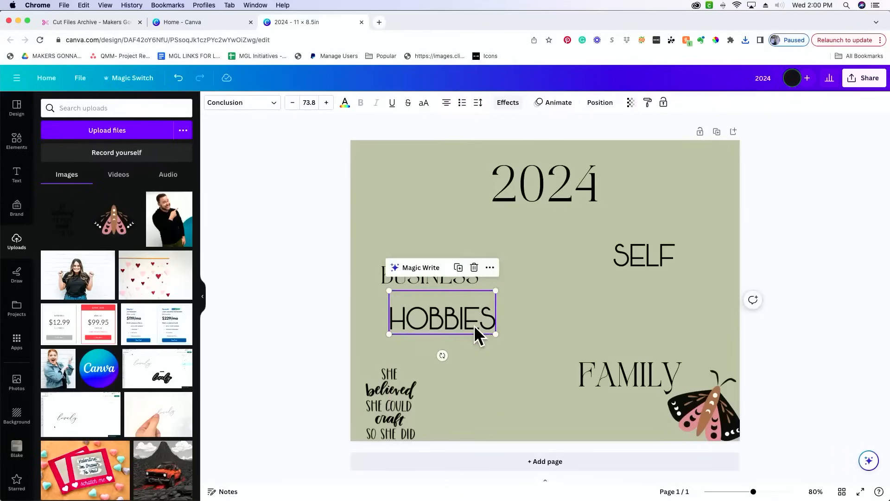
drag(391, 403, 390, 374)
drag(436, 309, 452, 291)
drag(488, 331, 533, 322)
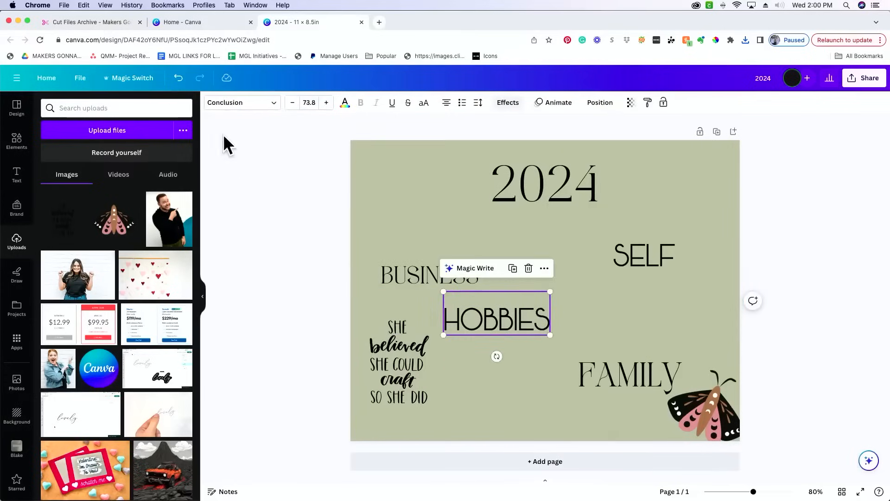
Search the graphics elements for "washi tape"
click(191, 23)
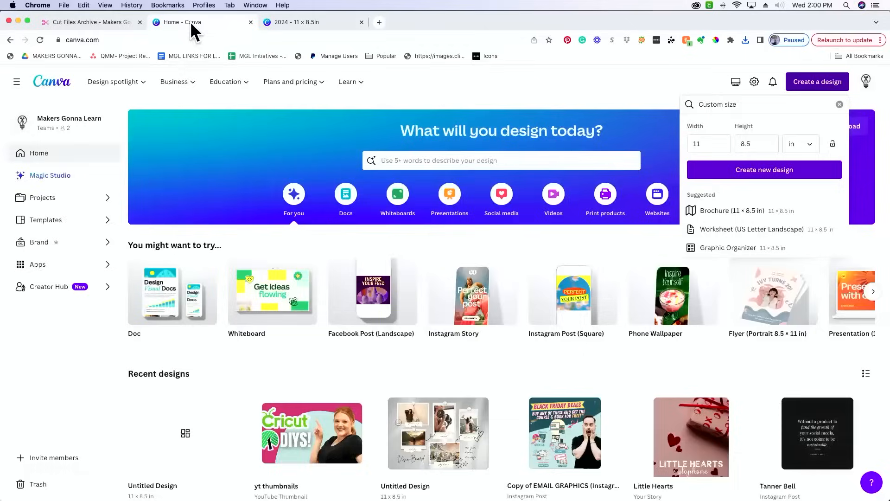
click(294, 22)
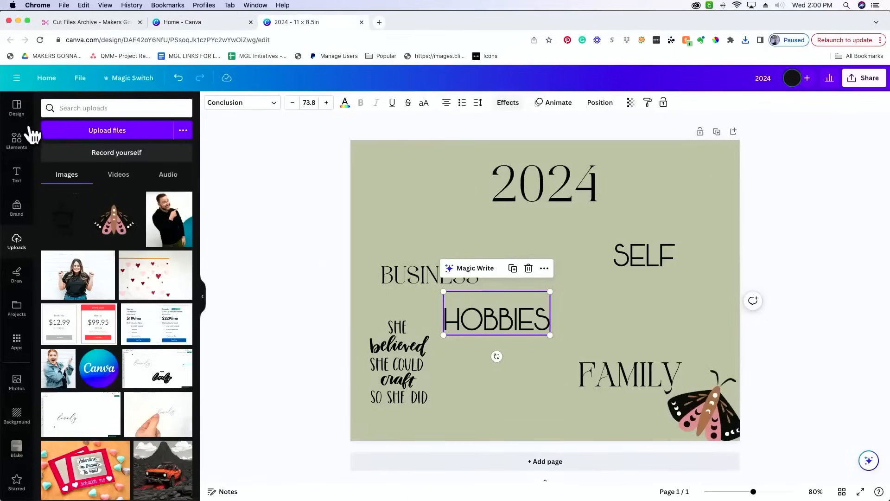
click(17, 147)
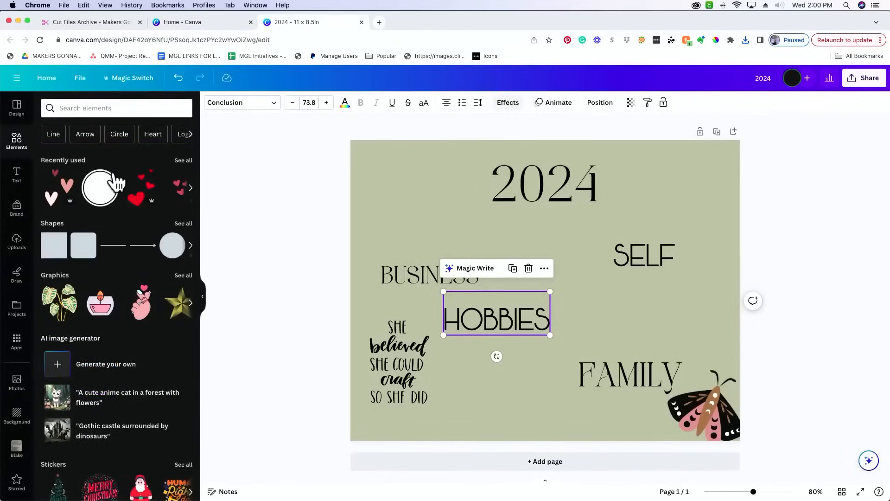
click(179, 281)
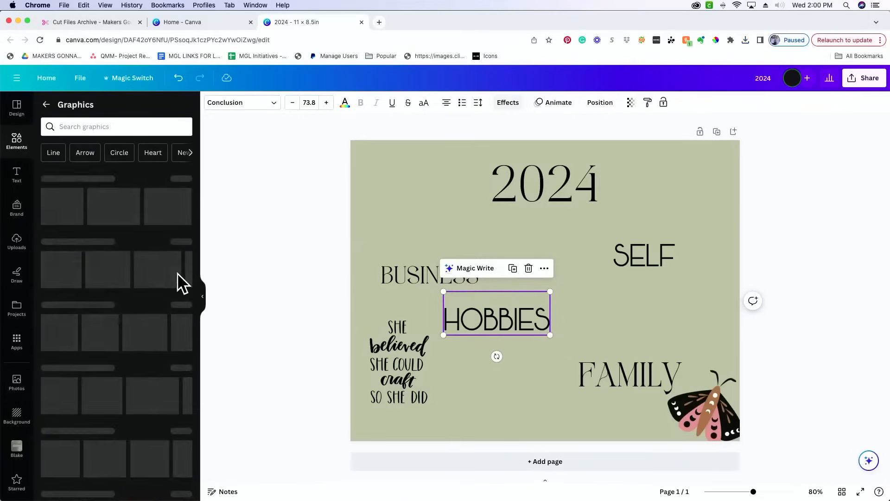
click(140, 129)
text(washi tape)
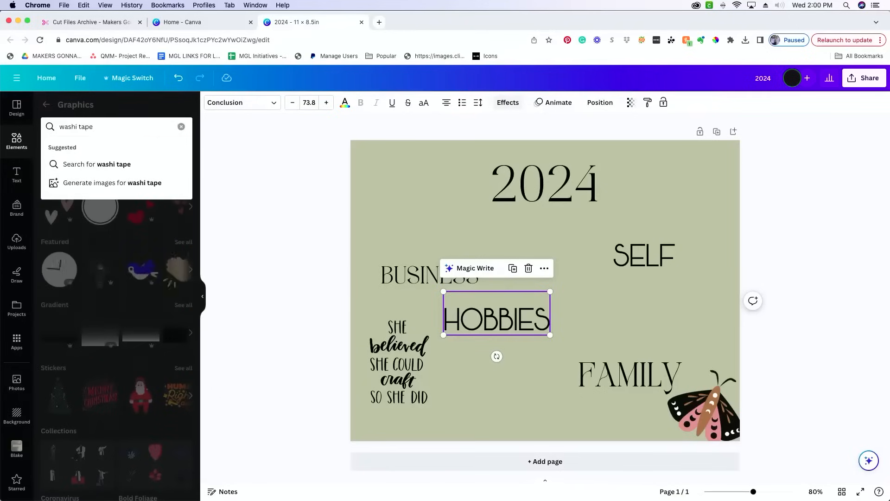
key(Return)
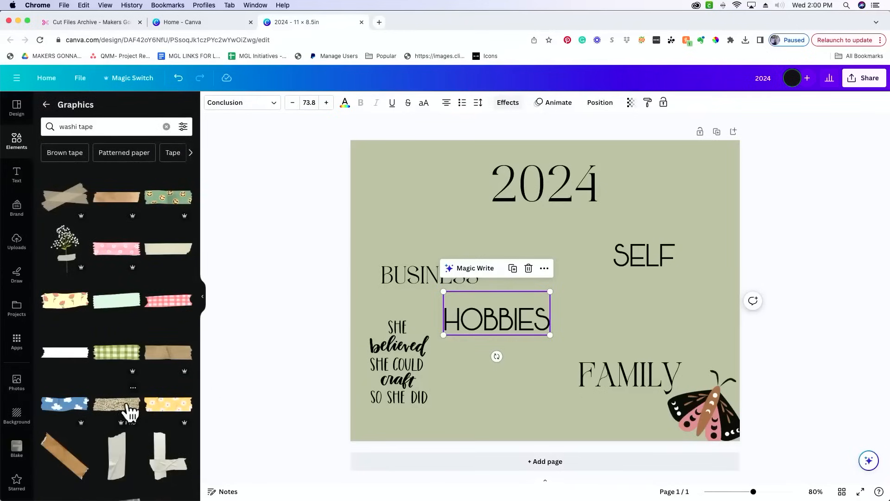
Add the brown fabric tape graphic, shrink it below BUSINESS, and set the HOBBIES heading on it at a font size of about 54
scroll(144, 388, down, 3)
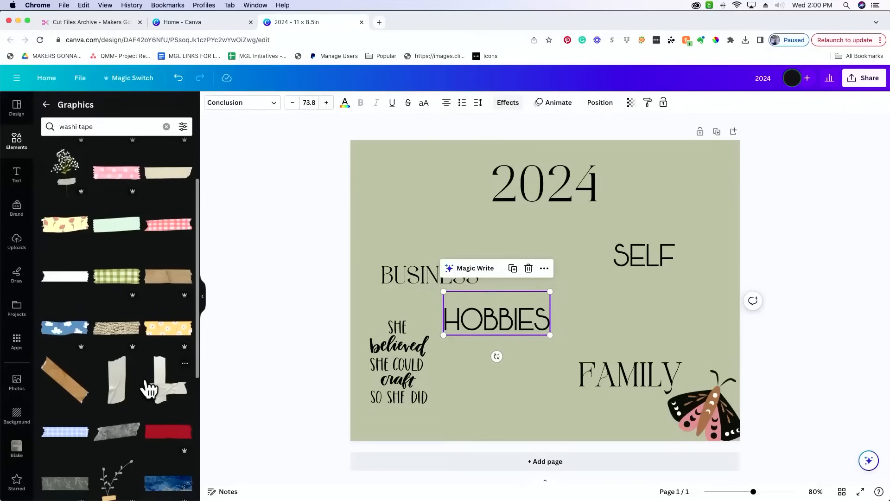
click(168, 277)
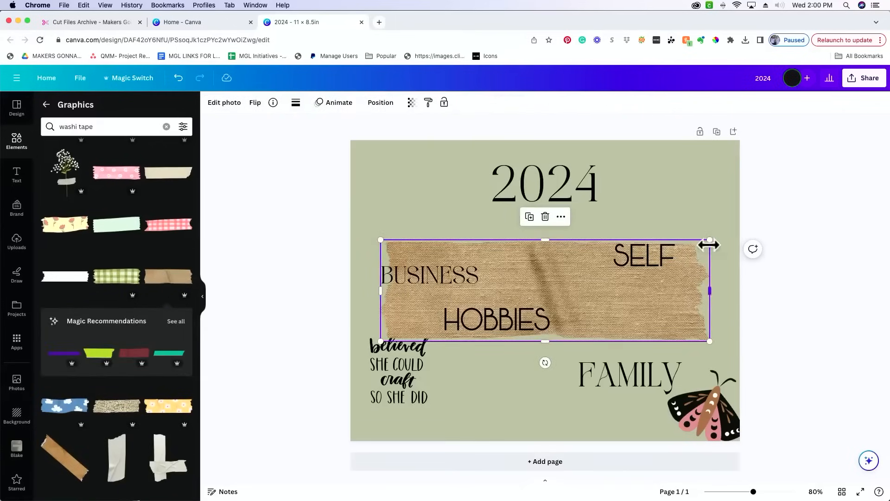
drag(710, 241, 480, 311)
drag(543, 325, 439, 322)
click(431, 308)
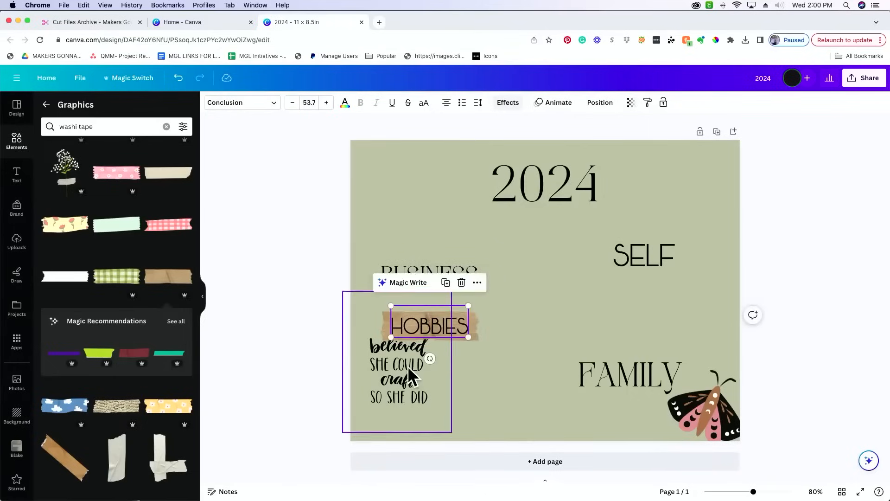
Bring the craft quote's layer to the top of the stack and position the quote directly beneath the taped HOBBIES heading
drag(414, 413, 415, 237)
click(381, 102)
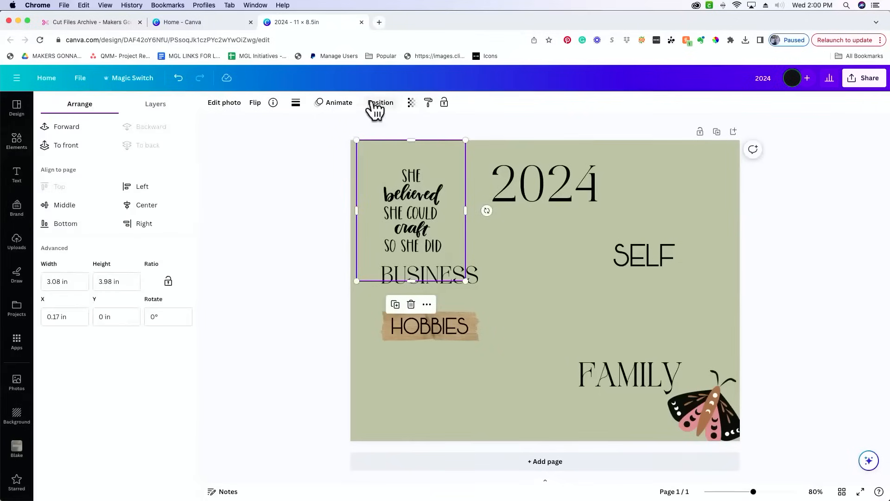
click(156, 104)
drag(129, 272, 134, 160)
drag(414, 203, 428, 379)
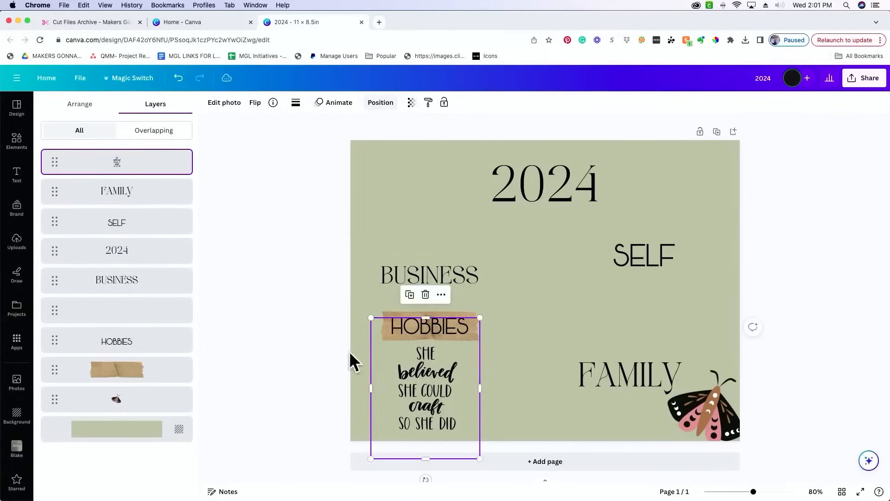
click(287, 335)
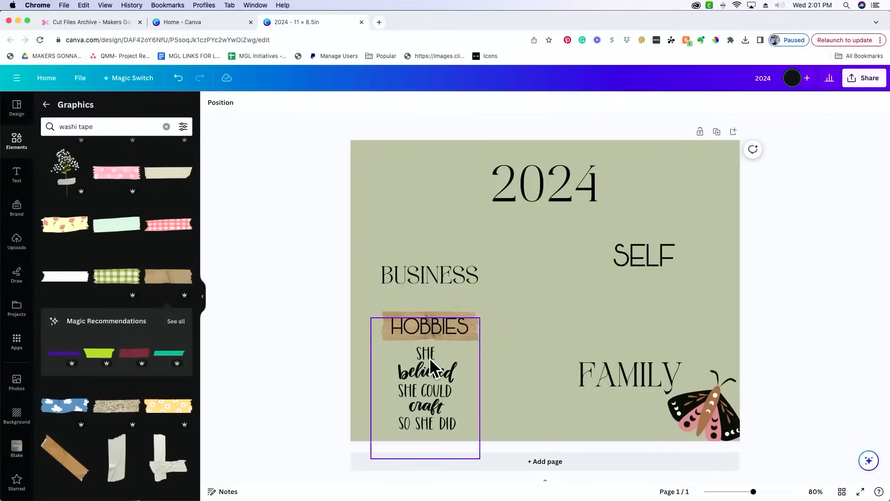
Try the warm Latte filter on the moth image and undo it
click(717, 422)
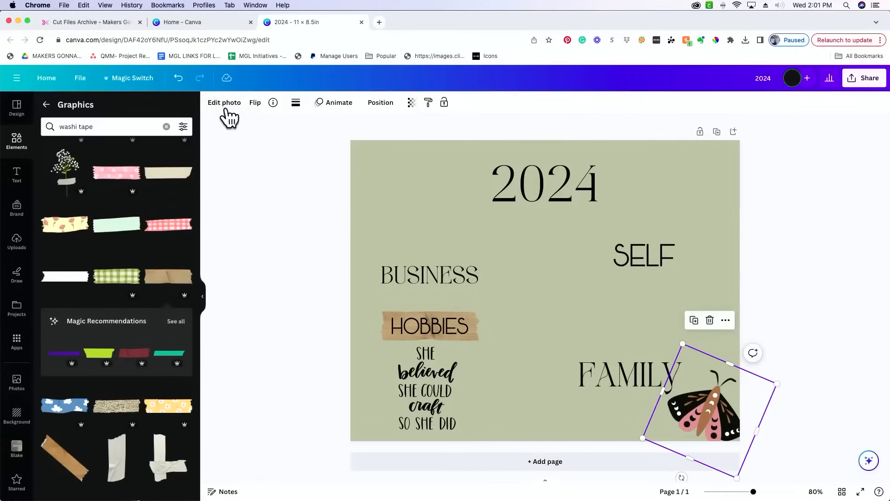
click(225, 103)
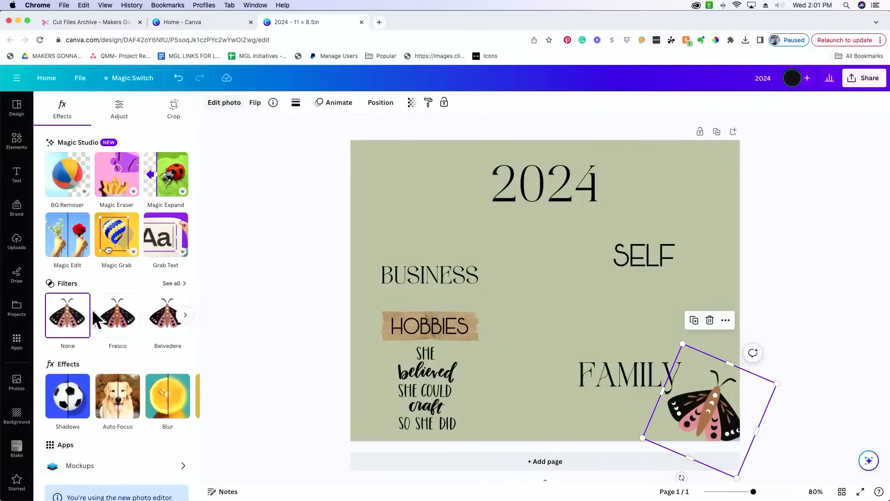
click(170, 283)
scroll(133, 303, down, 2)
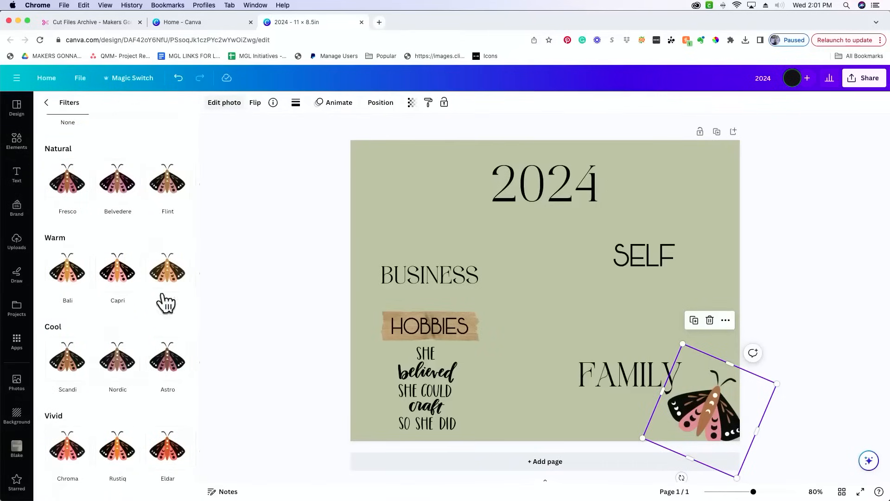
click(172, 277)
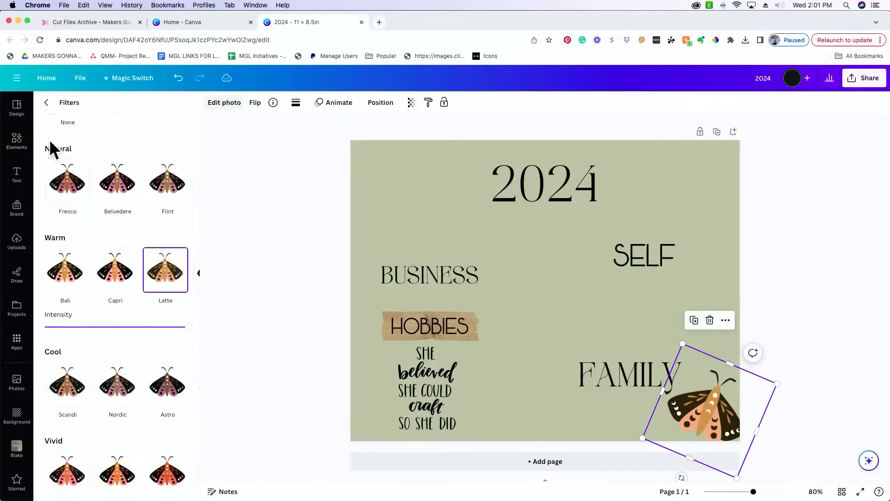
click(178, 78)
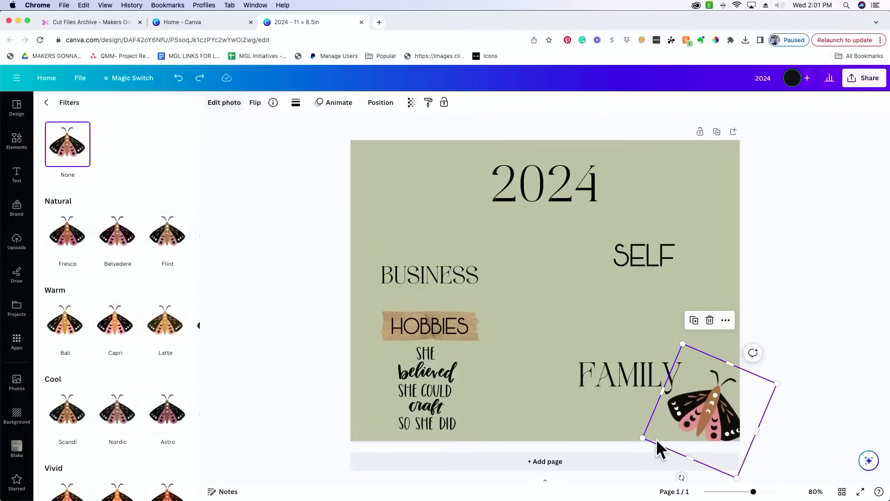
Adjust the craft quote's position under HOBBIES and lower the BUSINESS heading slightly toward the tape
click(438, 364)
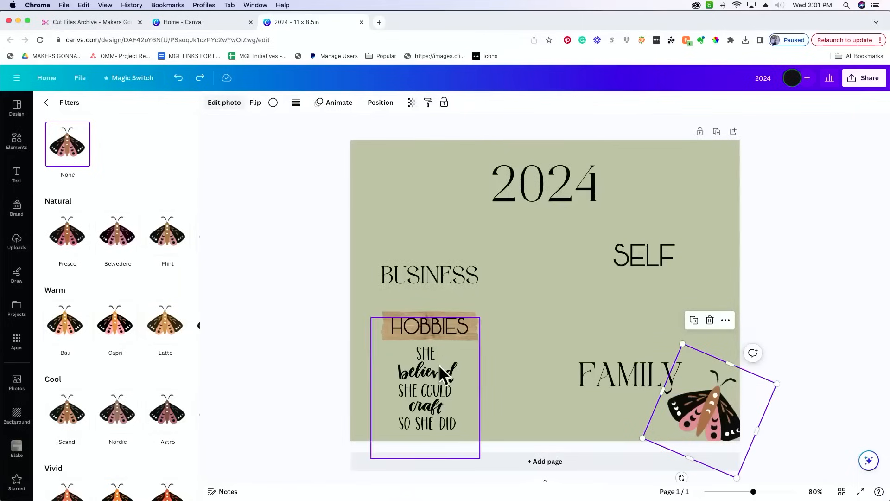
mouse_move(443, 375)
mouse_down()
mouse_move(408, 376)
mouse_move(437, 374)
mouse_up()
click(464, 277)
drag(464, 277, 465, 288)
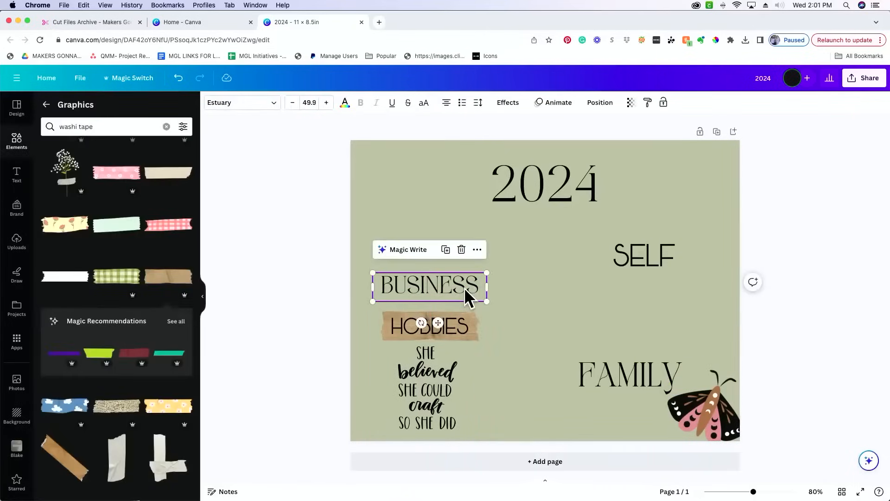
Browse the shape elements and search them for "squiggle"
click(46, 103)
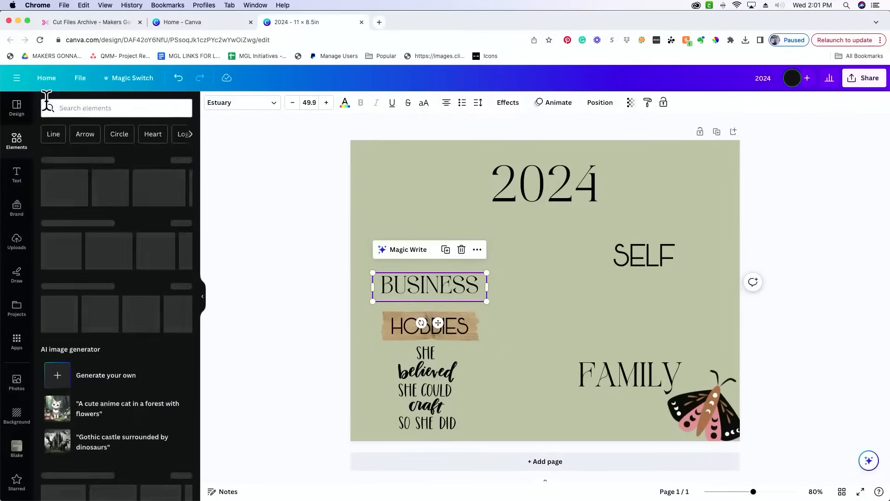
click(185, 224)
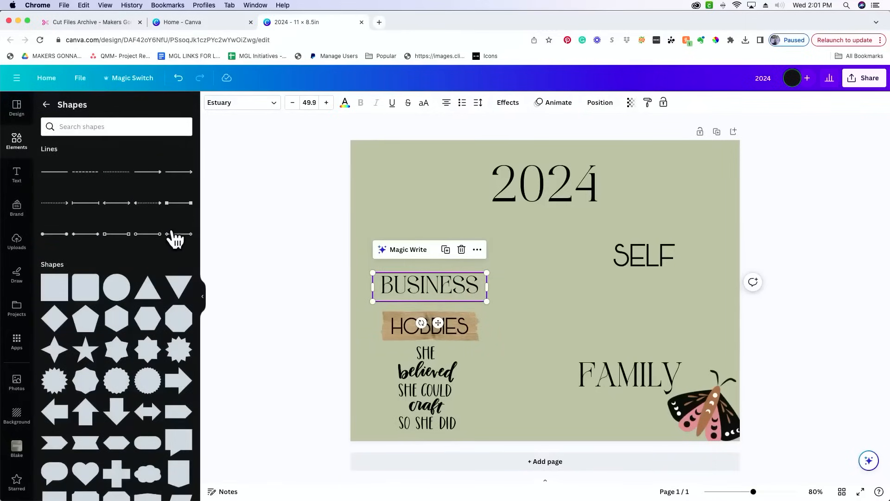
scroll(87, 314, down, 1)
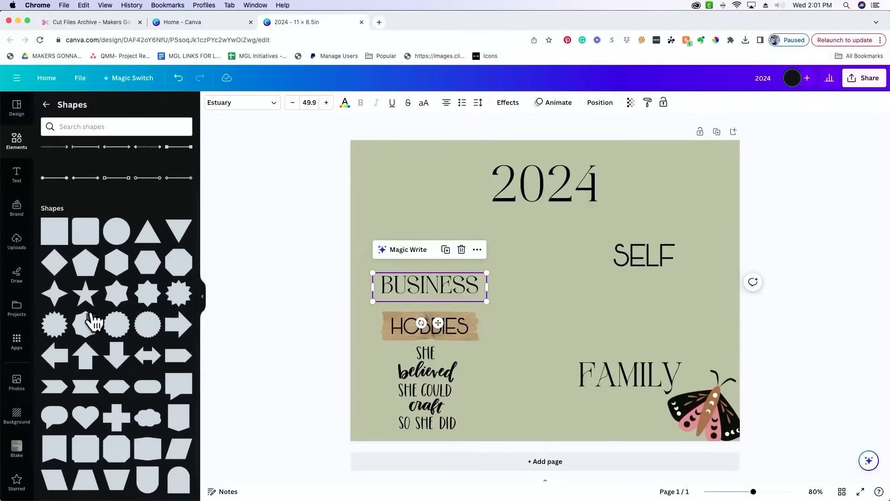
scroll(87, 315, up, 1)
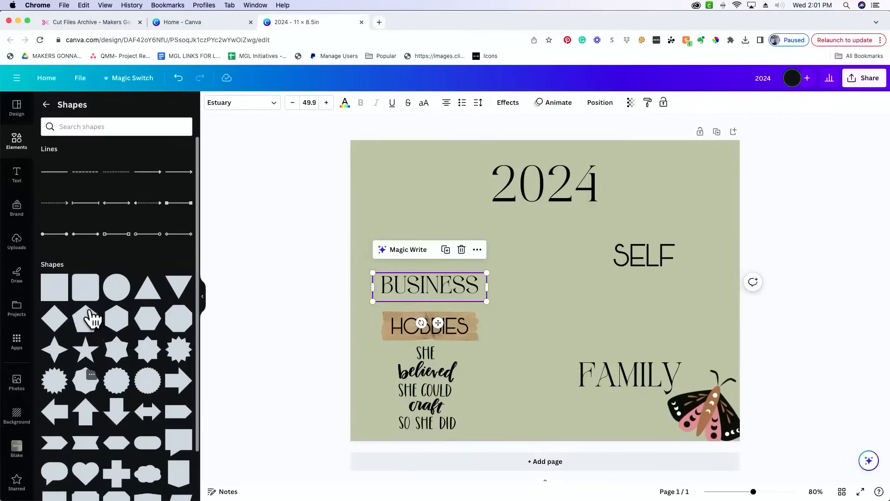
click(74, 127)
text(squig)
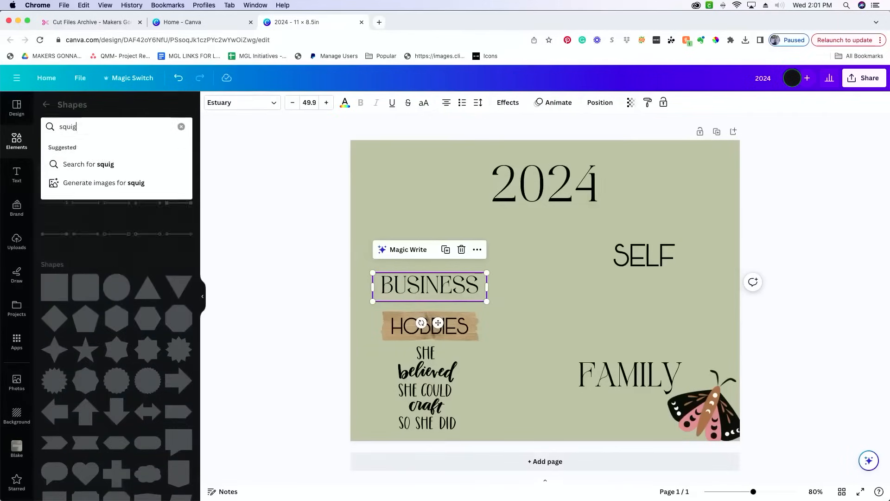
text(gle)
key(Return)
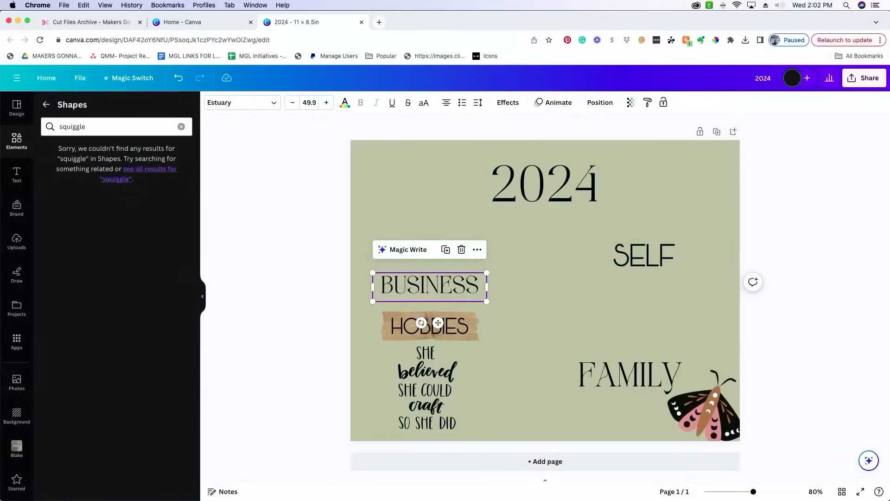
Replace the shape search term with "wave" and run the search
click(94, 126)
key(BackSpace)
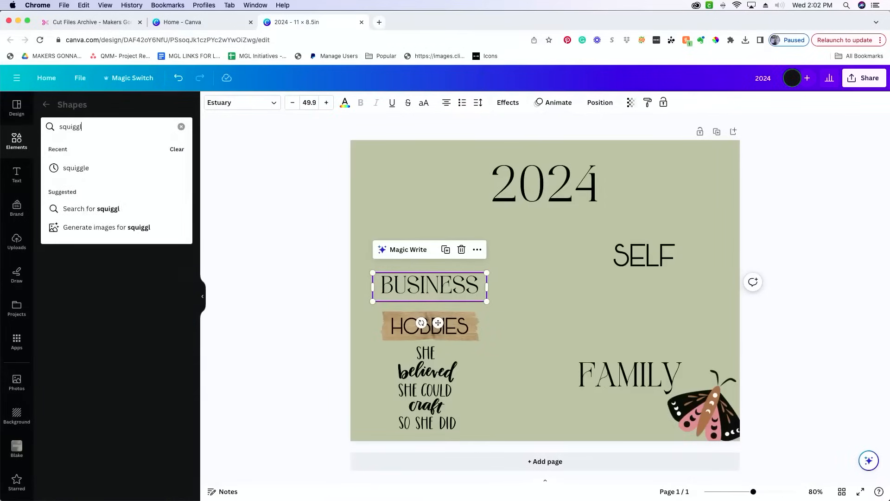
key(BackSpace)
key(BackSpace)
key(BackSpace)
key(BackSpace)
key(BackSpace)
text(wave)
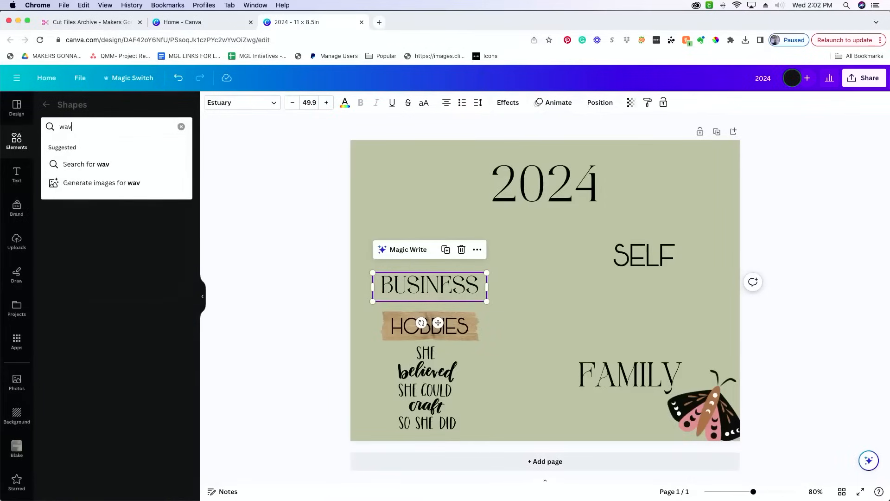
key(Return)
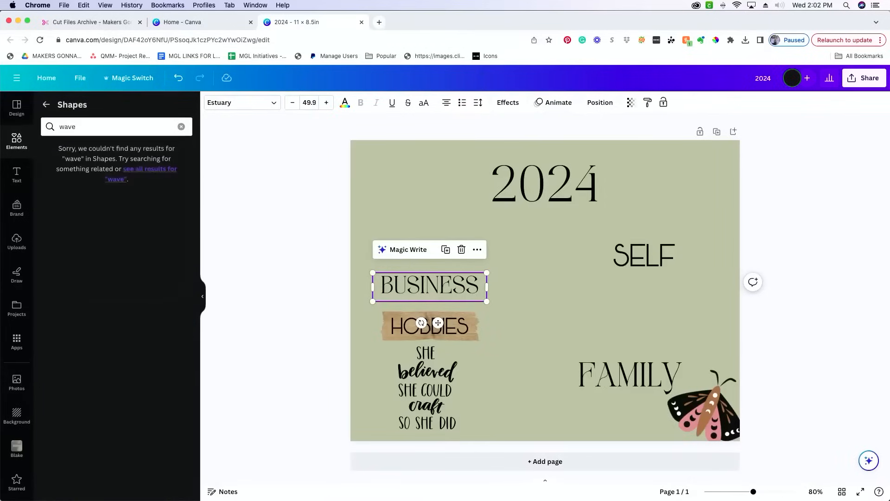
Switch from the shape elements to graphics, search them for "wave" and look through the results
click(46, 104)
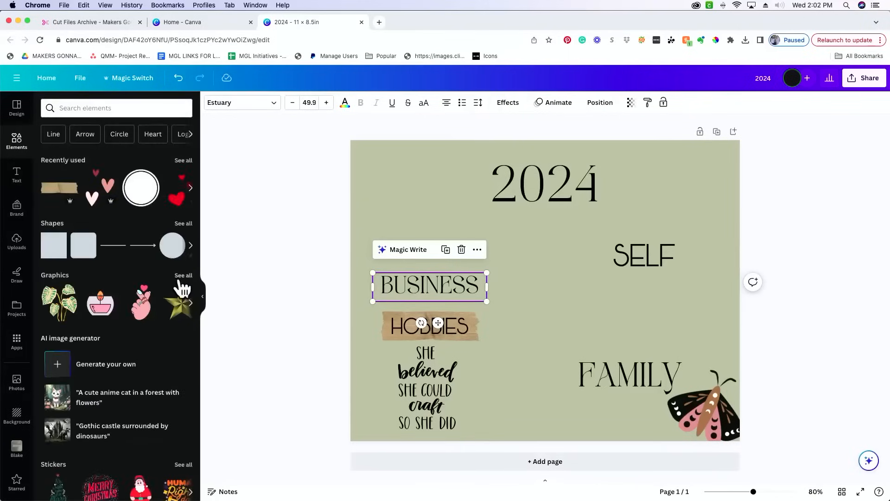
click(181, 277)
click(111, 127)
text(wave)
key(Return)
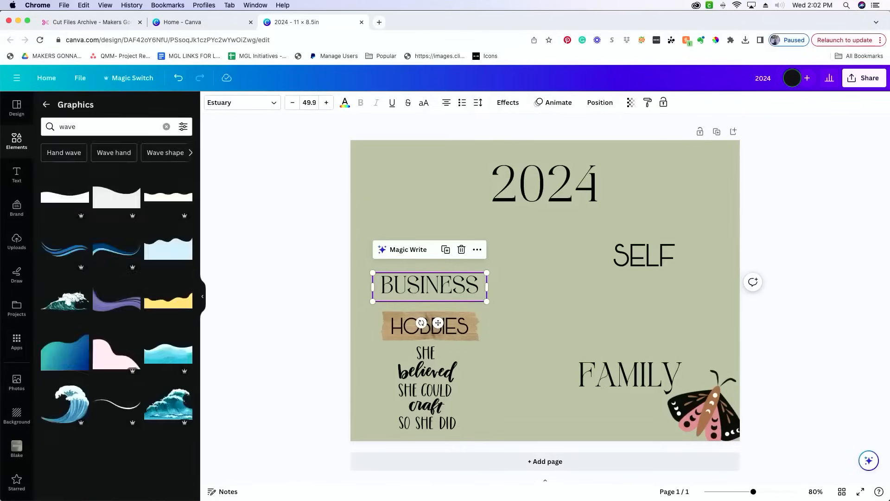
scroll(109, 355, down, 6)
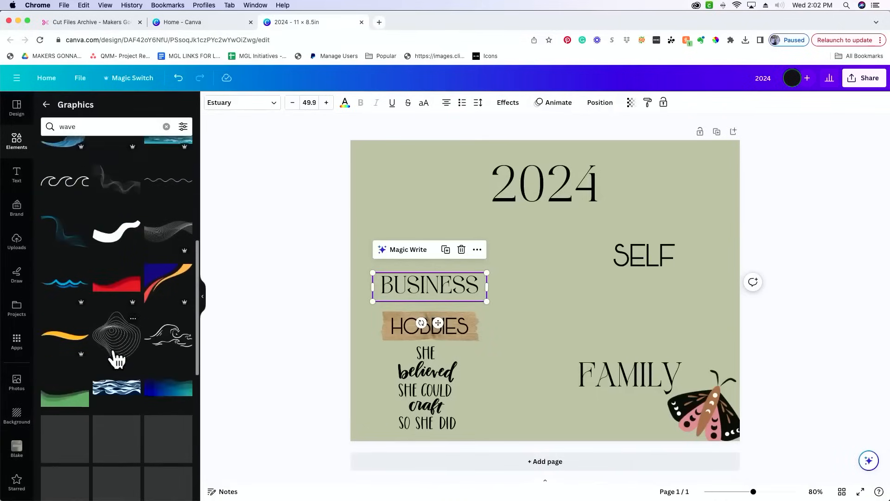
scroll(113, 347, down, 5)
Replace the graphics search term with "squiggle" and look through the results for a background accent
click(98, 126)
drag(99, 126, 48, 126)
text(squi)
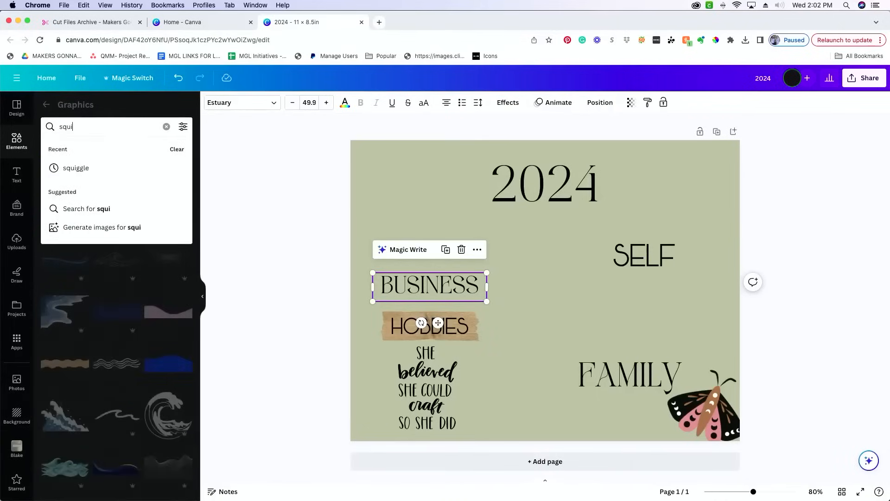
text(ggle)
key(Return)
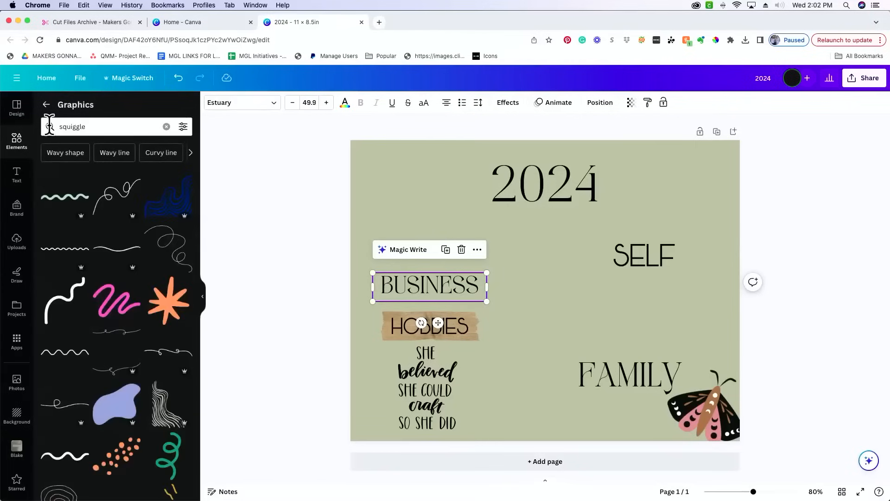
scroll(106, 311, down, 6)
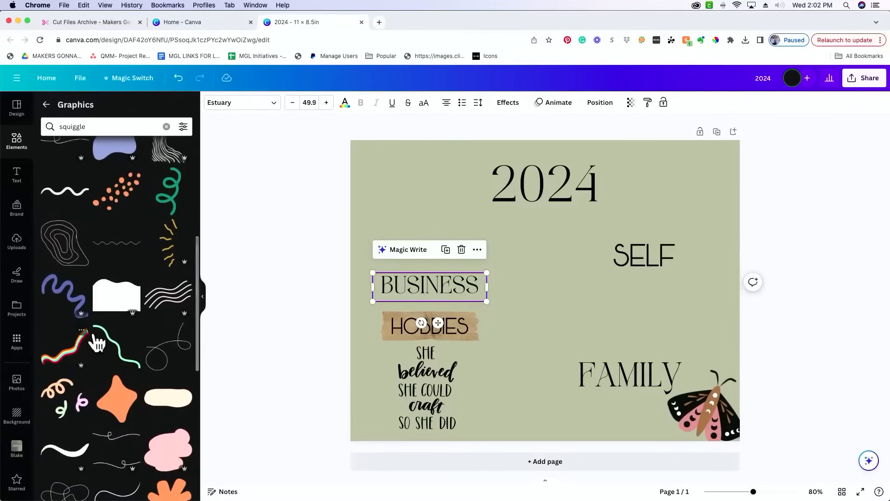
scroll(64, 375, down, 4)
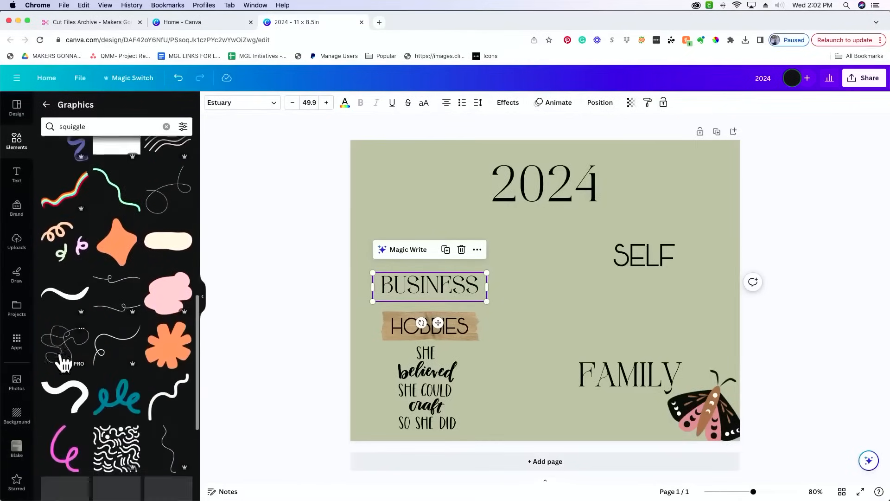
Add the pink scribbled blob graphic, shrink it and place it over the HOBBIES heading and craft quote
click(168, 304)
drag(612, 230, 628, 219)
drag(545, 275, 429, 348)
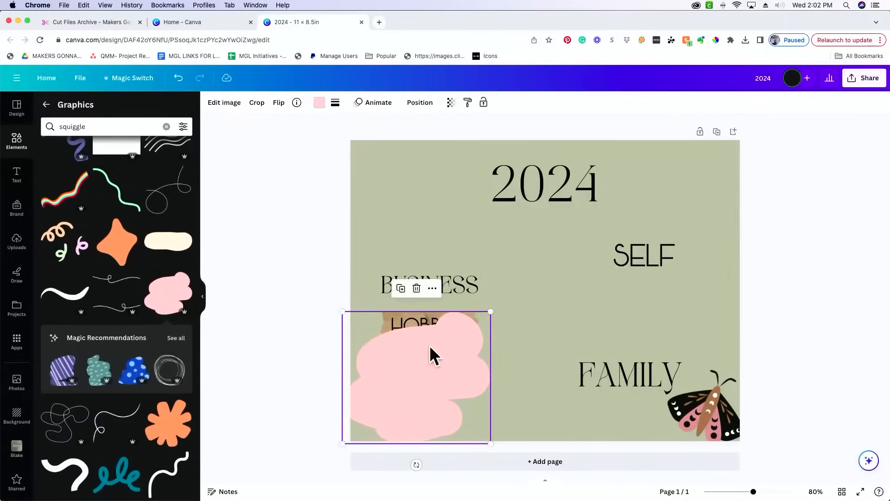
Reorder the layers so the pink blob sits directly above the page background, behind the HOBBIES tape and quote
click(415, 105)
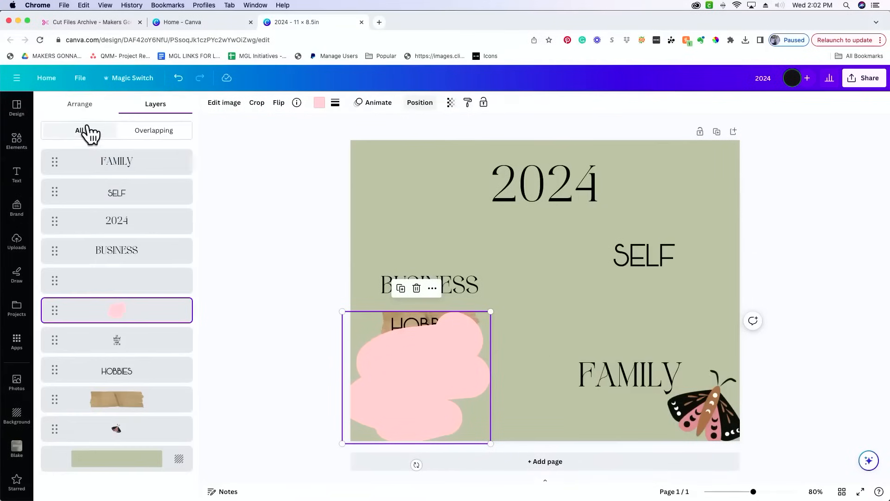
drag(116, 322, 116, 477)
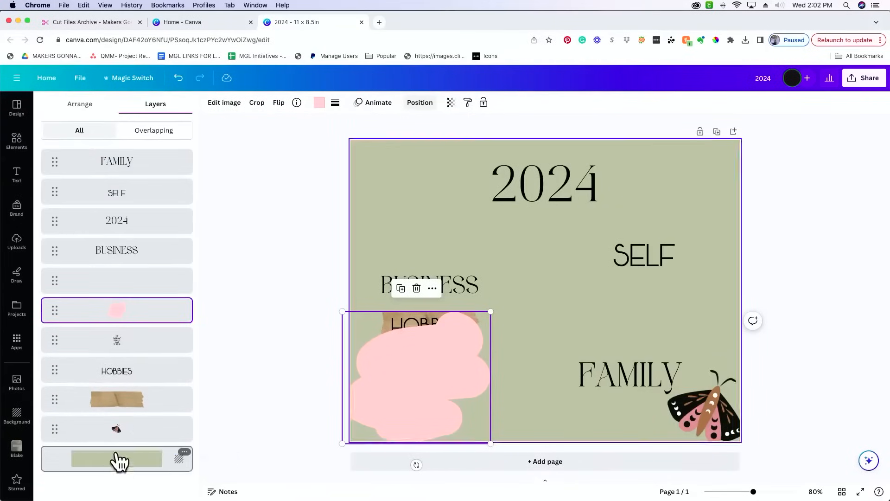
drag(130, 312, 135, 469)
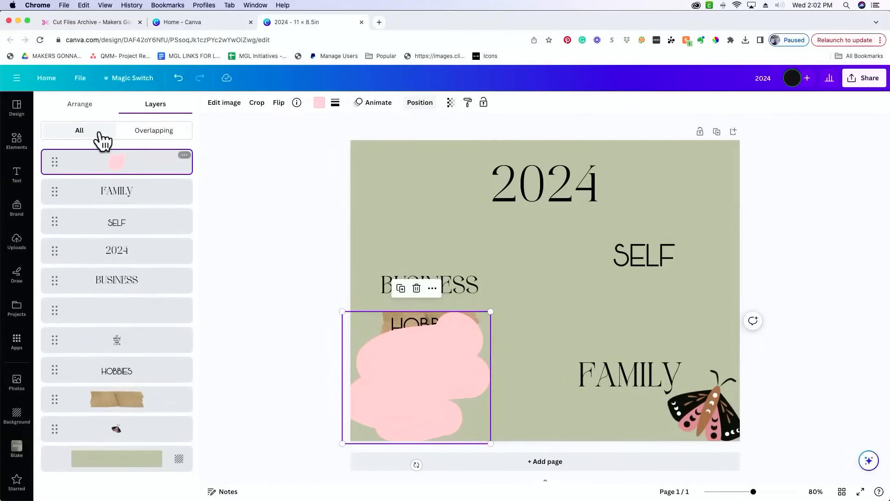
drag(134, 165, 135, 439)
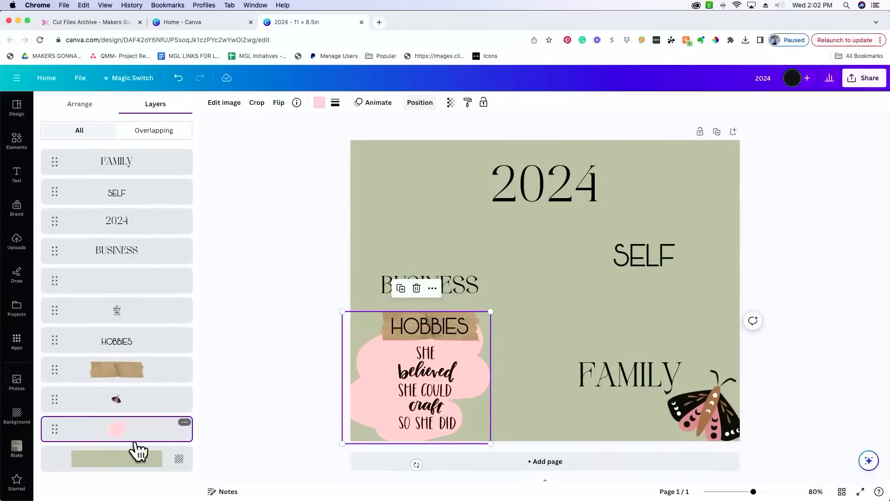
Nudge the pink blob fully onto the page and shift the craft quote slightly to sit centered on it
drag(358, 387, 365, 388)
click(265, 354)
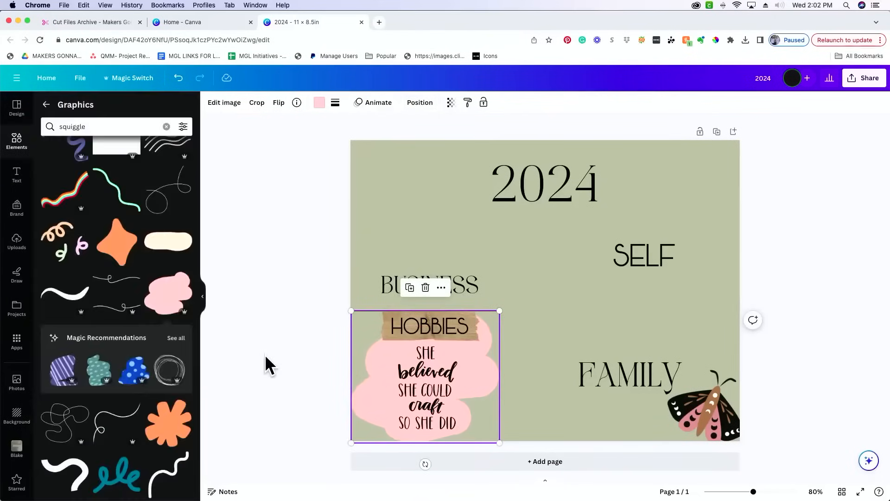
click(288, 338)
click(419, 394)
drag(418, 386, 413, 386)
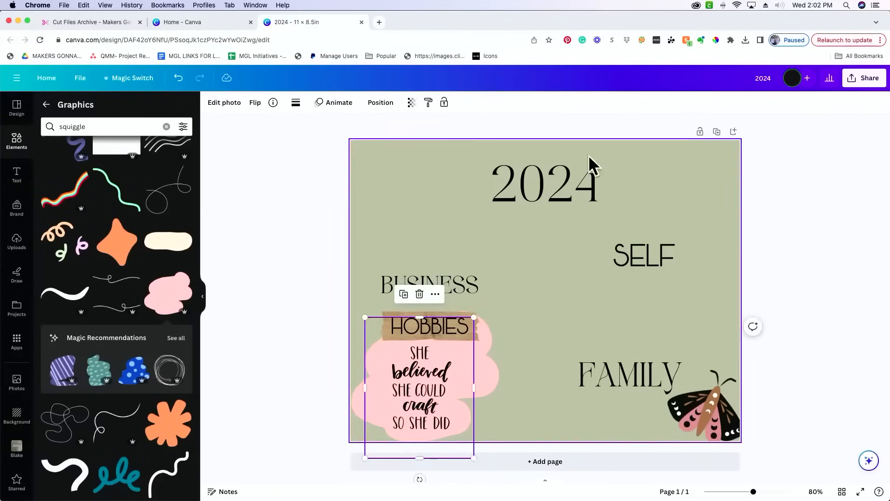
drag(419, 408, 422, 407)
Recolor the pink blob behind the craft quote to the custom lighter pink #FAD5D5 and deselect it
click(489, 371)
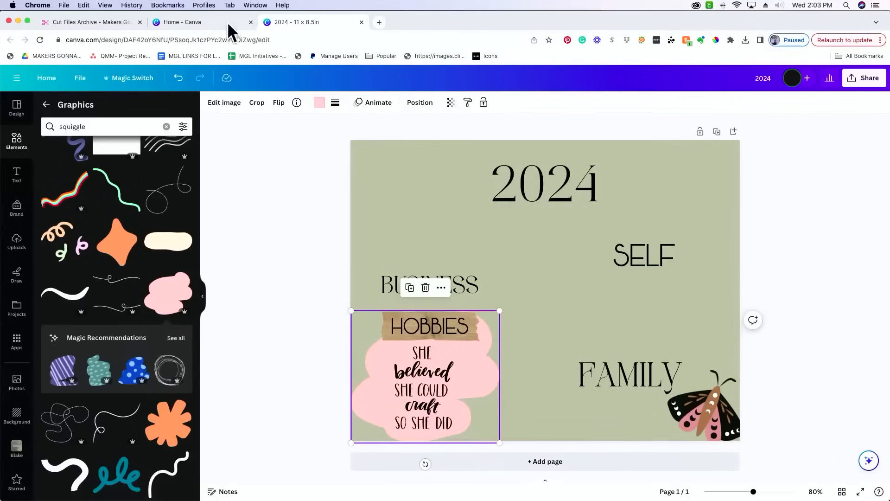
click(319, 103)
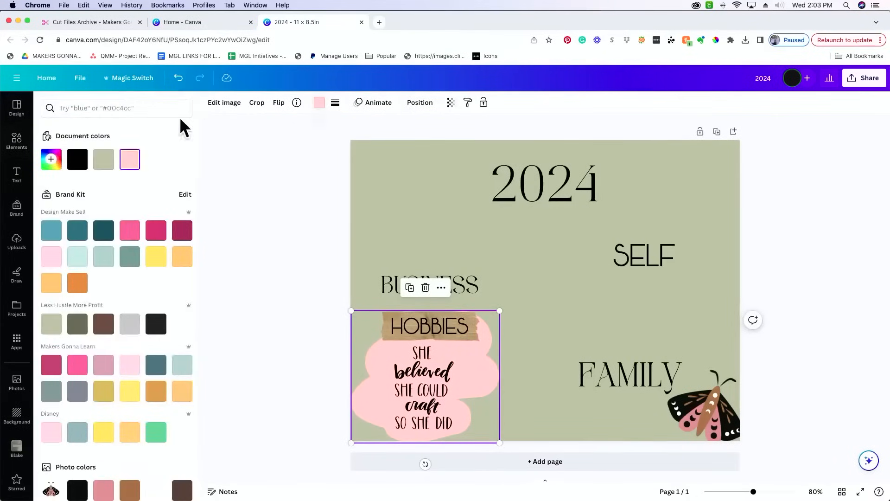
click(58, 162)
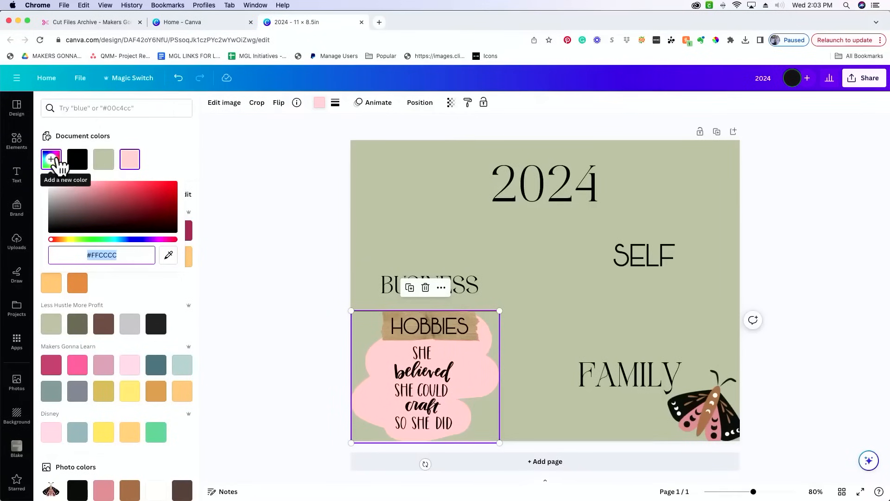
click(69, 184)
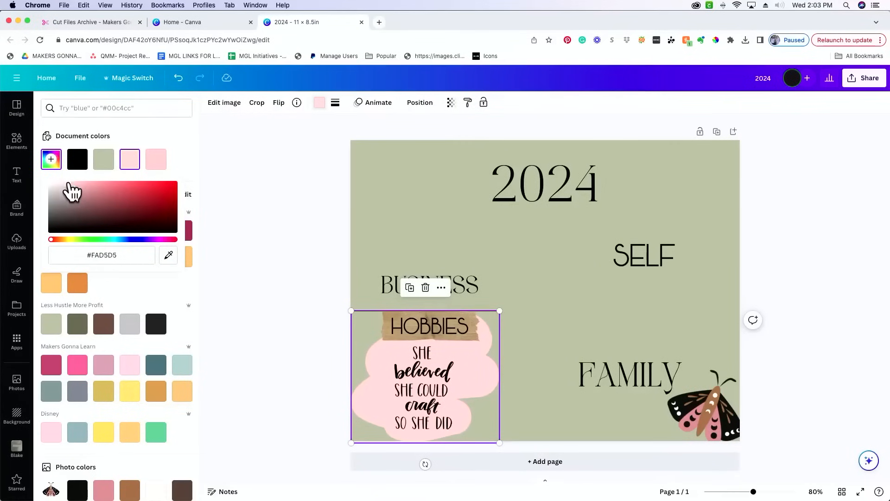
click(257, 215)
click(260, 213)
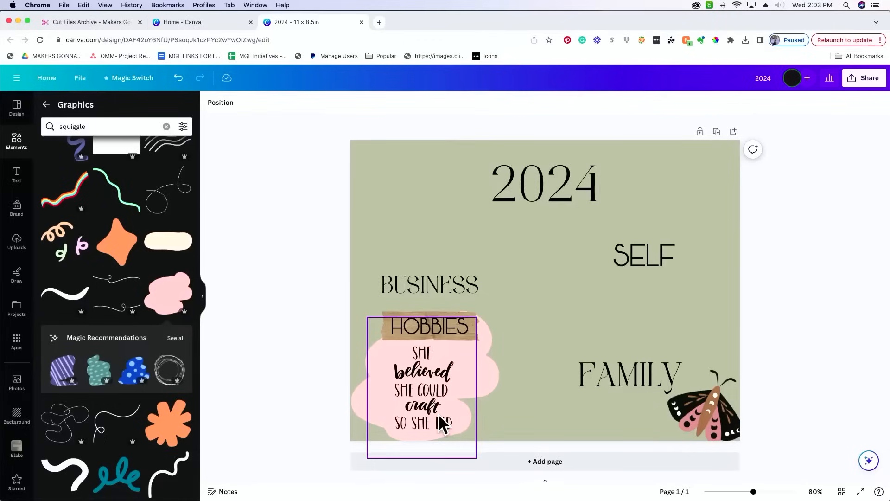
Open a new browser tab and search for "google"
click(382, 22)
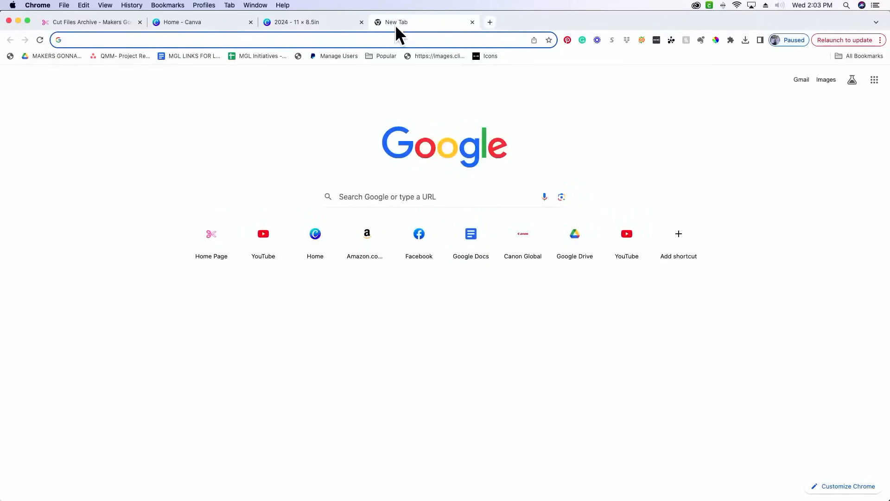
text(google)
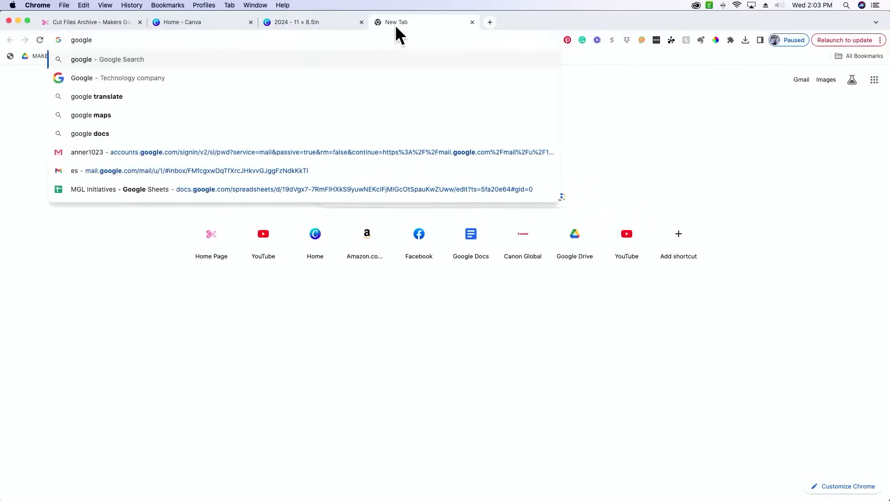
click(301, 63)
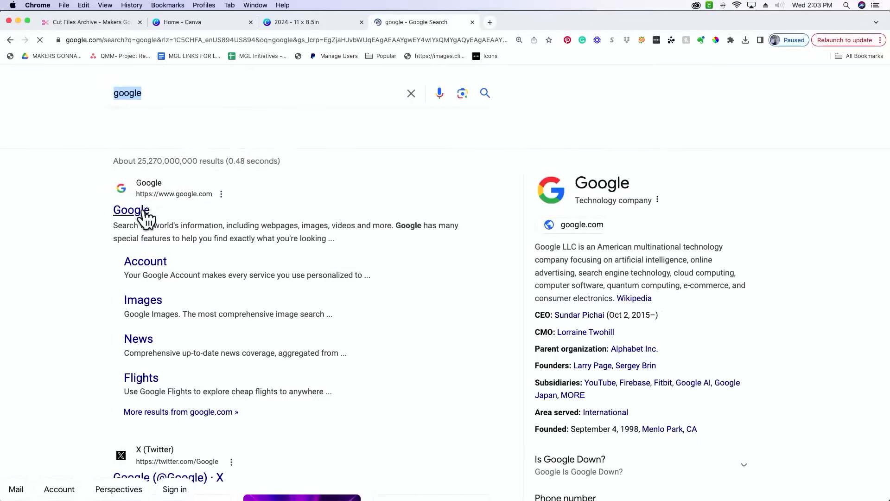
text(play)
key(Return)
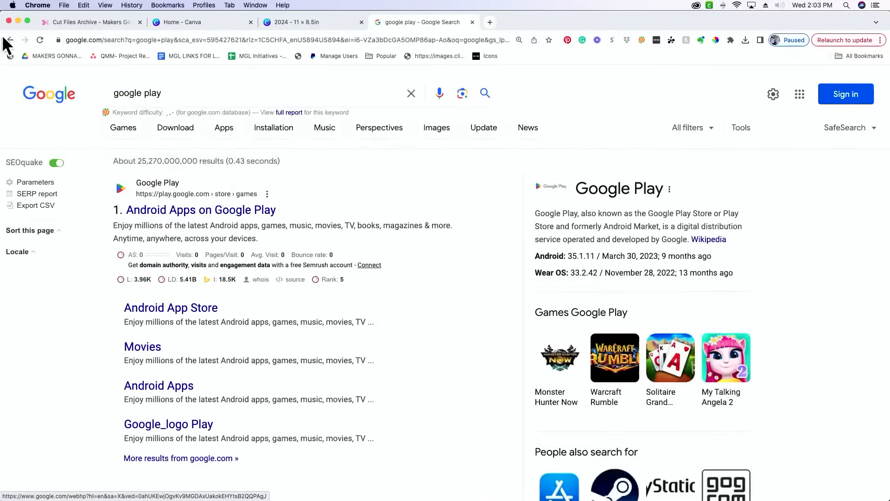
click(10, 41)
Open the Google home page, search images for "epson sure color printer" and open the Epson SureColor F170 sublimation printer listing
click(142, 211)
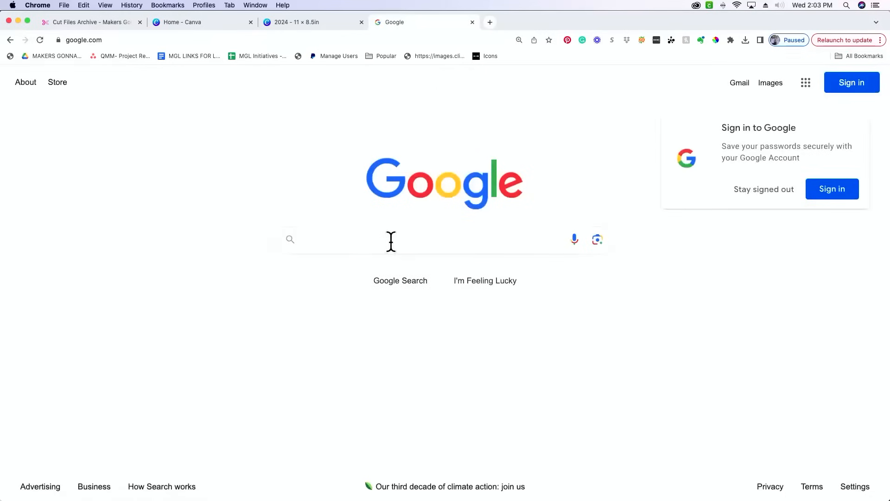
text(eps)
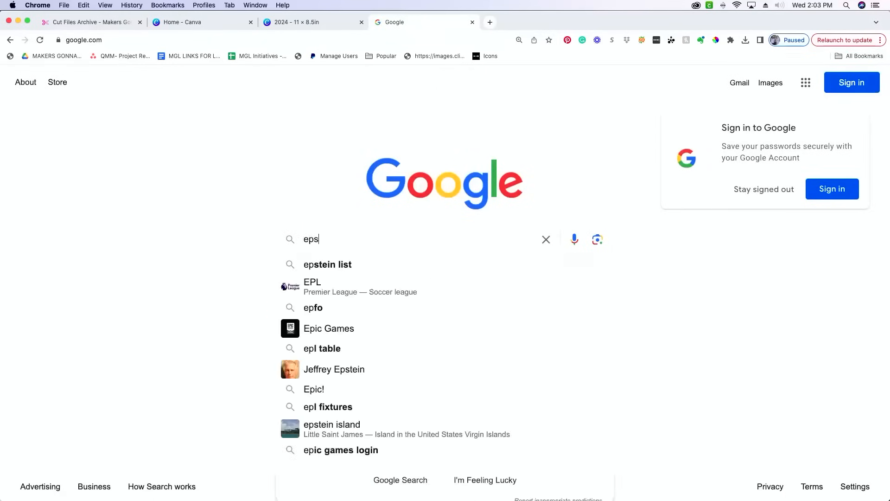
text(on sure color printer)
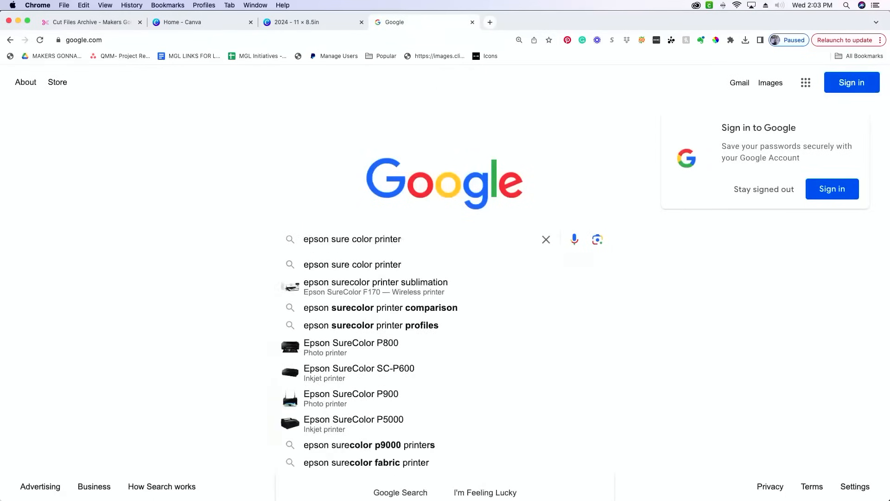
key(Return)
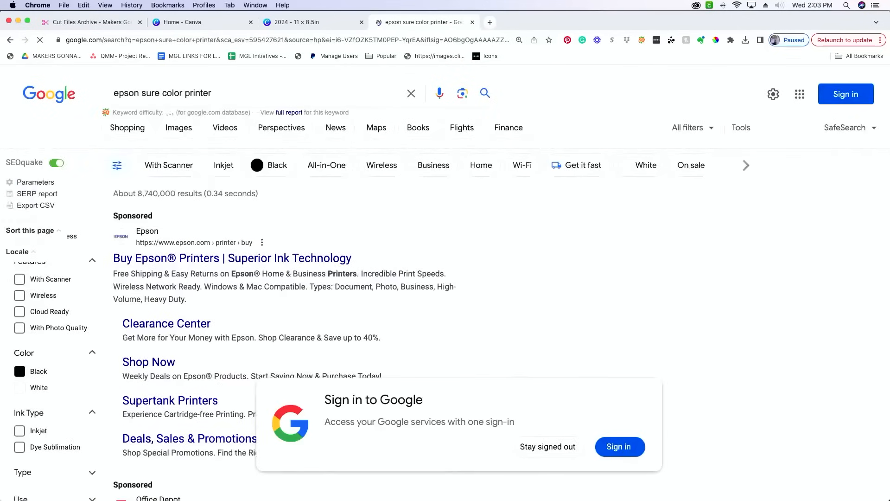
click(184, 132)
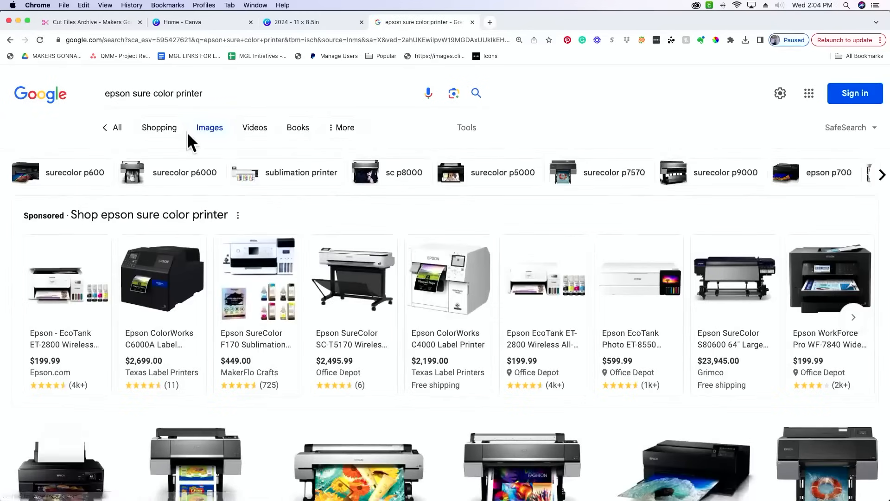
mouse_move(147, 344)
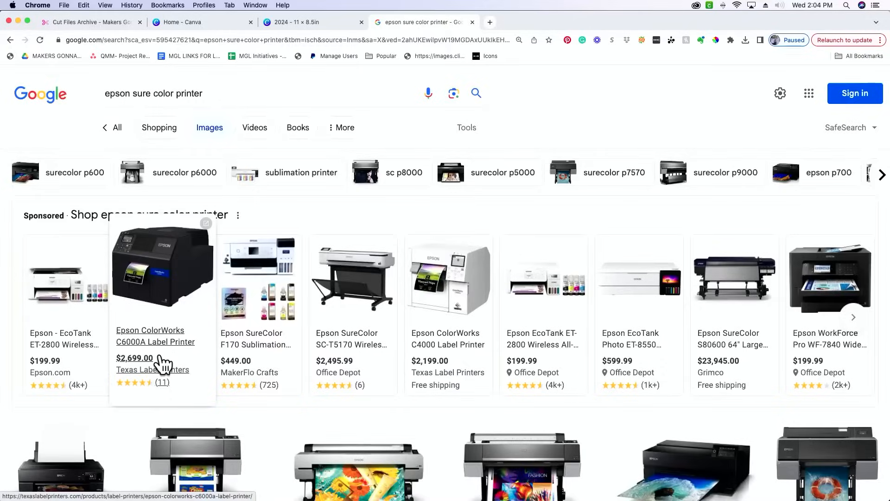
click(230, 261)
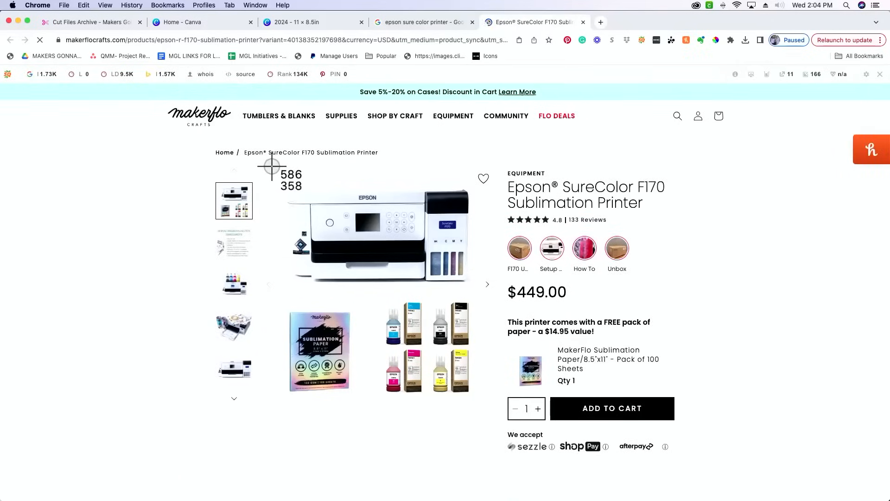
Try to screenshot the printer photo on the product page and dismiss the sign-up pop-up covering it
drag(272, 165, 474, 285)
drag(474, 286, 477, 288)
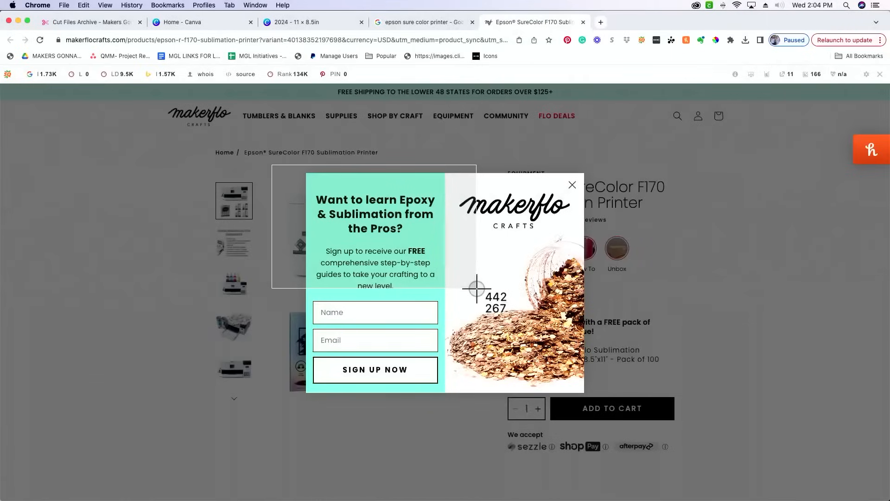
drag(477, 288, 477, 289)
click(572, 184)
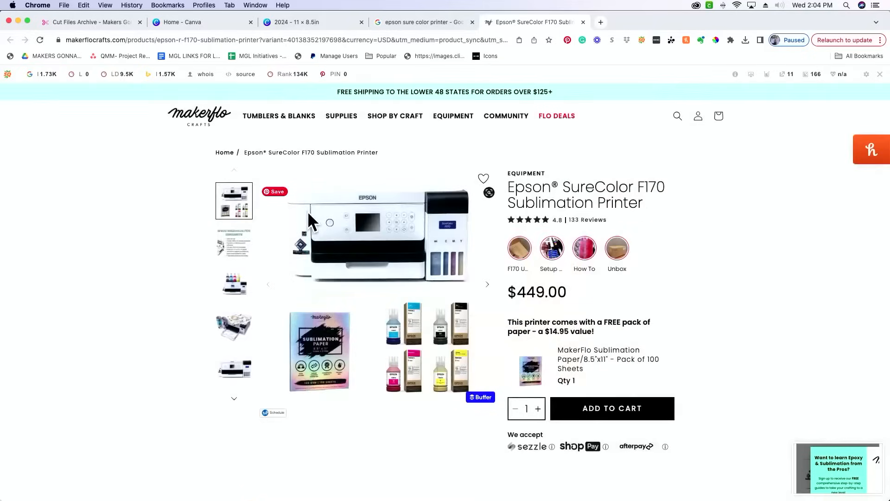
Capture a screenshot of just the Epson printer in the product photo and return to the 2024 design in Canva
key(super+shift+4)
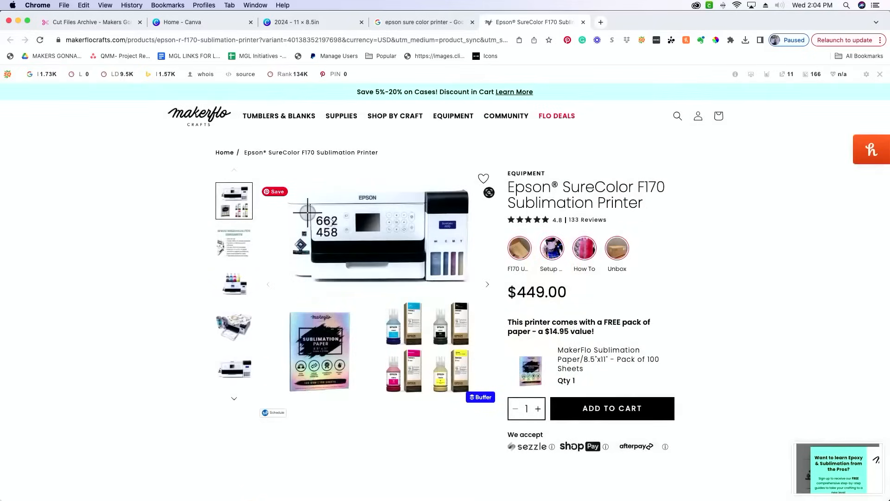
drag(277, 181, 475, 291)
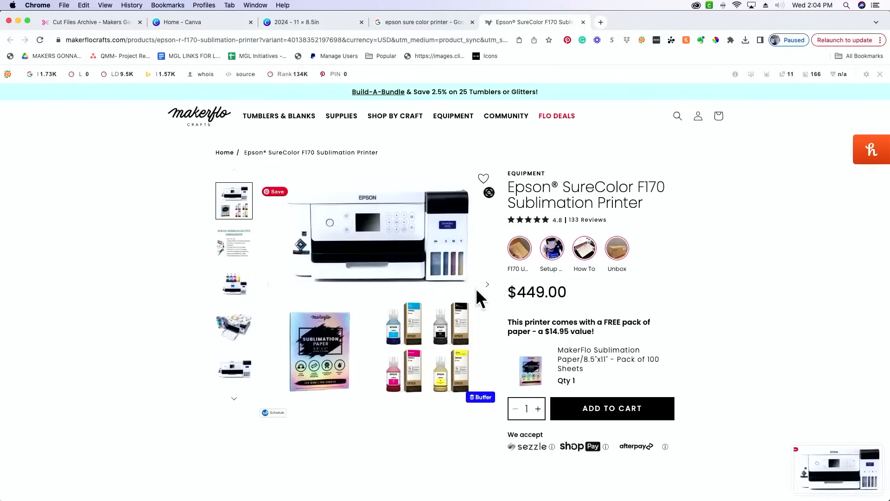
click(185, 21)
click(308, 20)
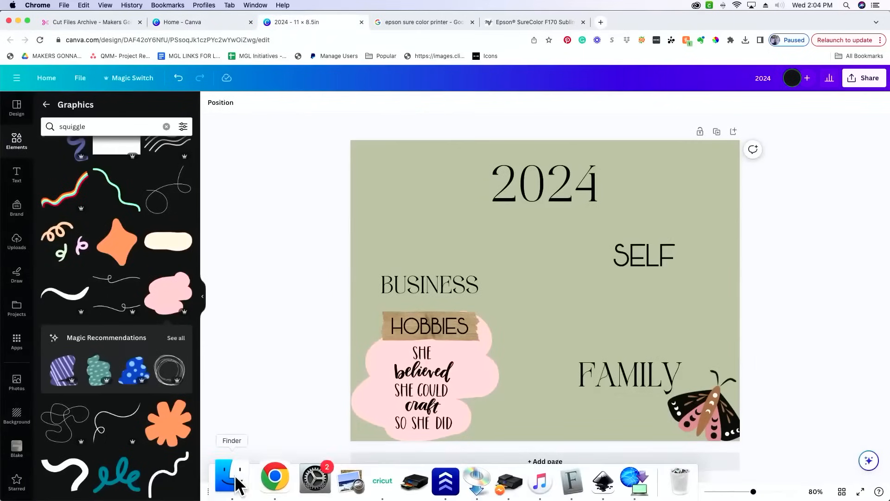
Upload the newest printer screenshot from the Finder's recent files to Canva and add it to the vision board
click(231, 480)
click(372, 140)
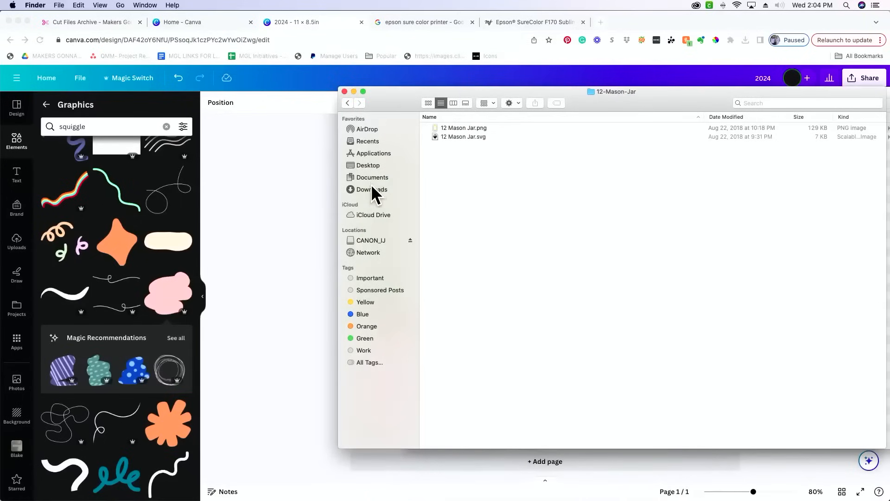
click(372, 185)
click(368, 139)
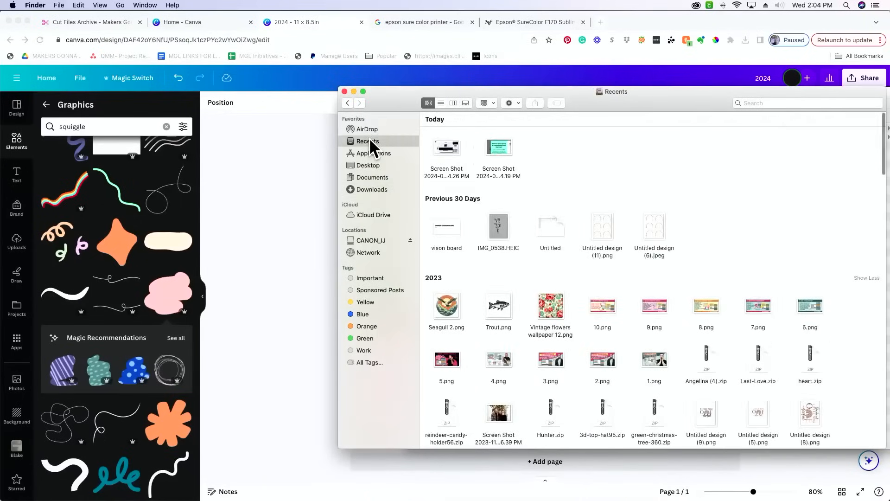
drag(293, 170, 274, 176)
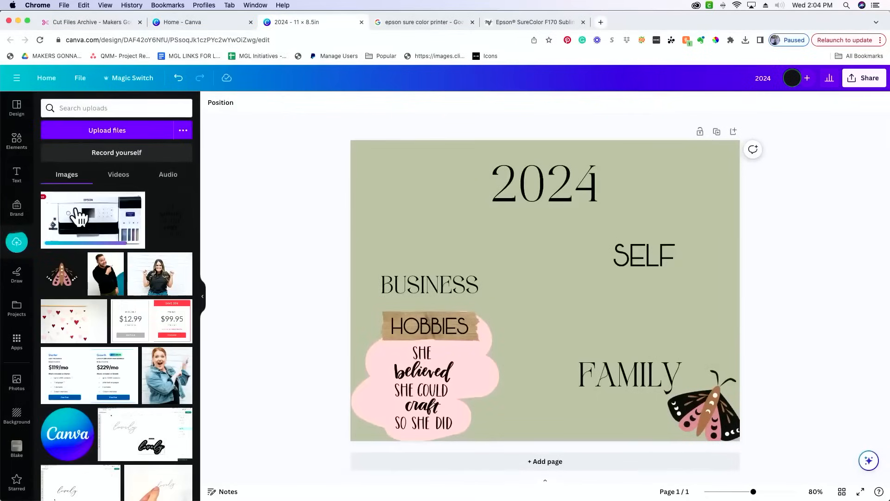
click(79, 216)
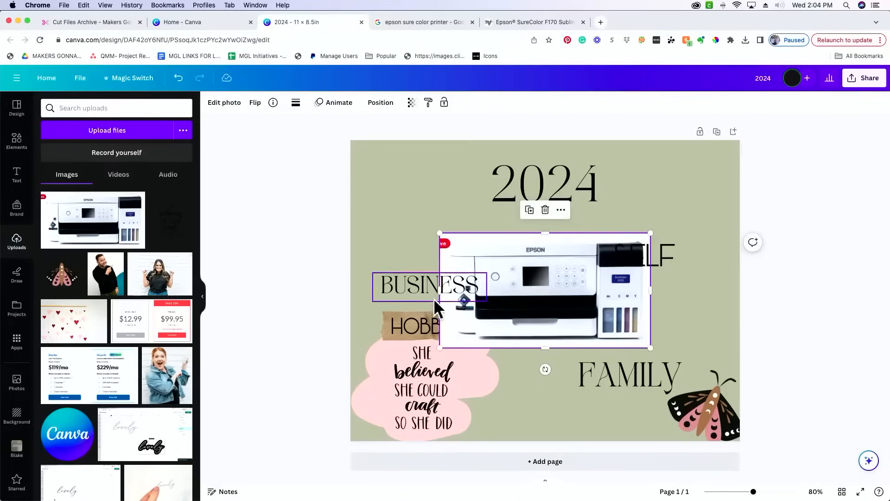
Remove the background from the printer photo and crop its side edges close to the printer
drag(439, 290, 443, 290)
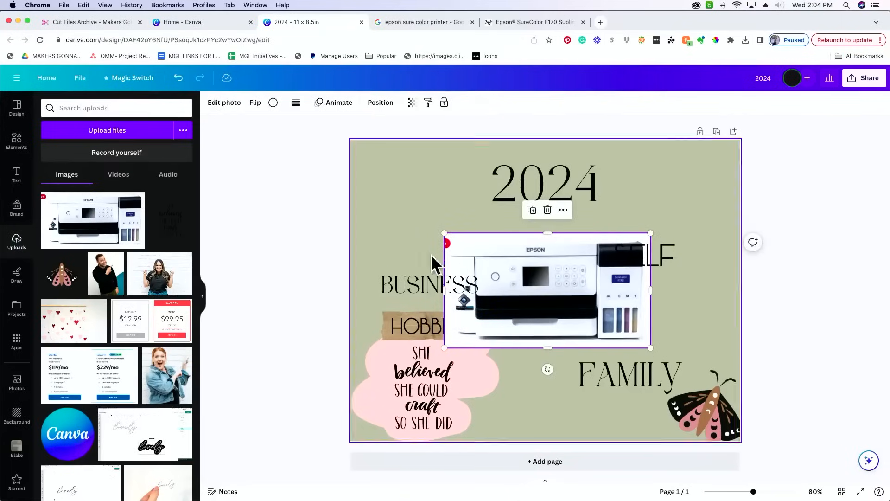
mouse_move(446, 286)
mouse_down()
mouse_move(453, 288)
mouse_move(445, 288)
mouse_up()
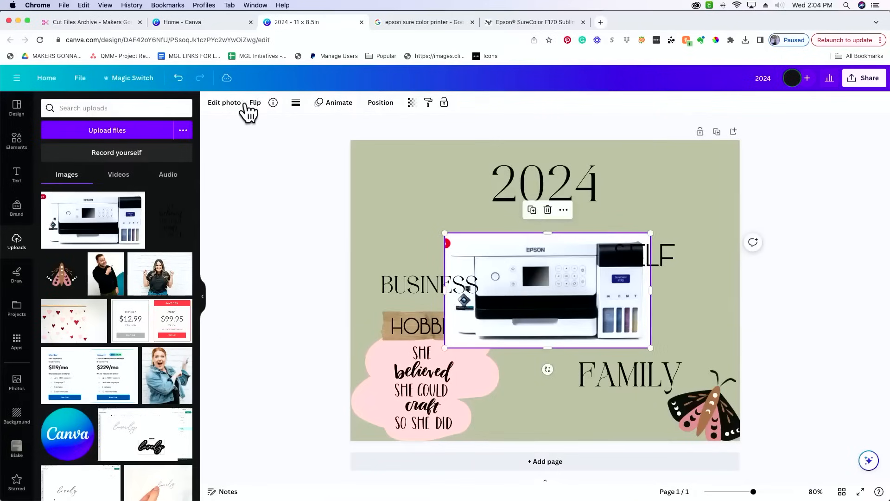
click(224, 102)
click(67, 193)
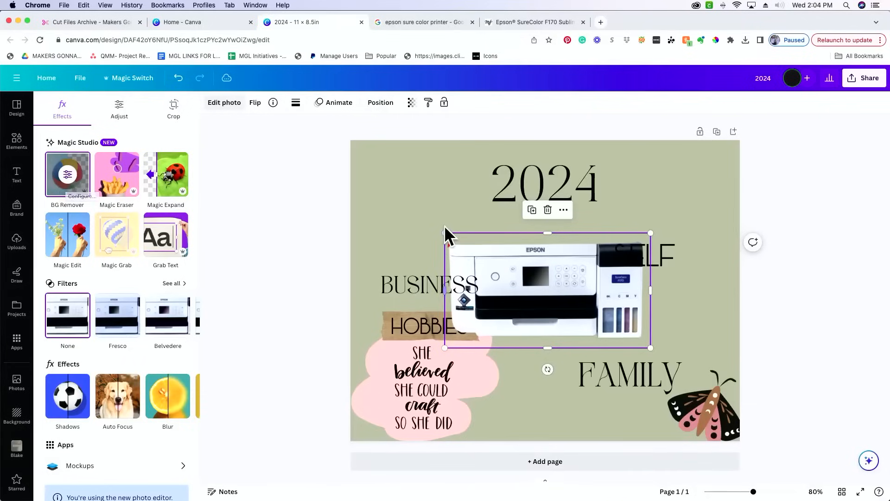
drag(444, 289, 453, 292)
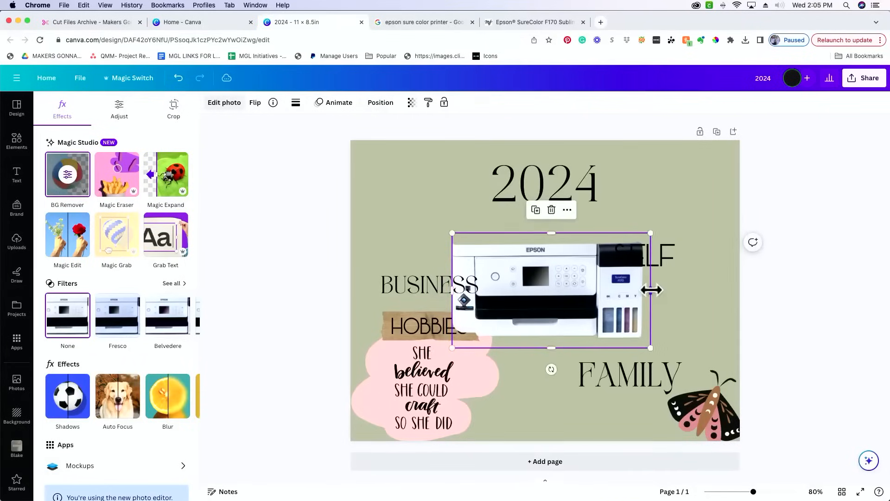
drag(650, 290, 648, 290)
Shrink the printer cutout and place it beside the craft quote at the edge of the pink shape
drag(556, 301, 533, 357)
drag(625, 289, 518, 357)
drag(501, 387, 517, 401)
click(337, 348)
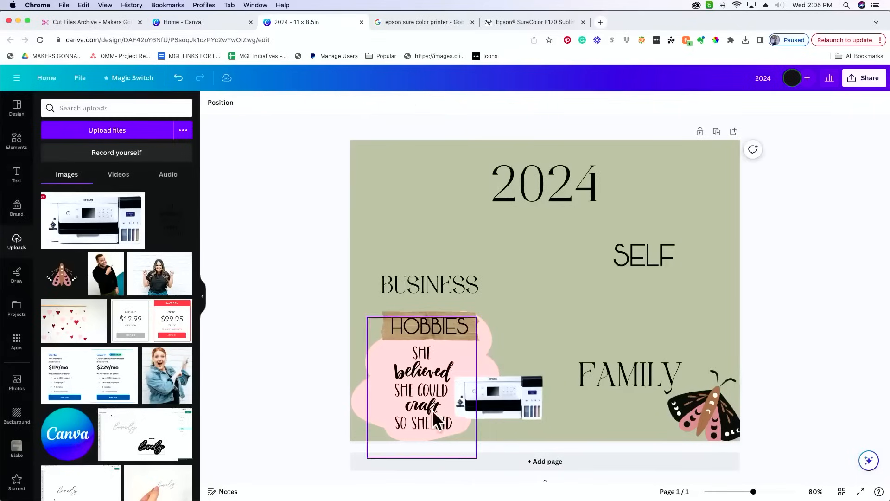
Shift the craft quote and the printer slightly left within the Hobbies section
drag(416, 400, 403, 399)
drag(496, 404, 487, 405)
click(301, 361)
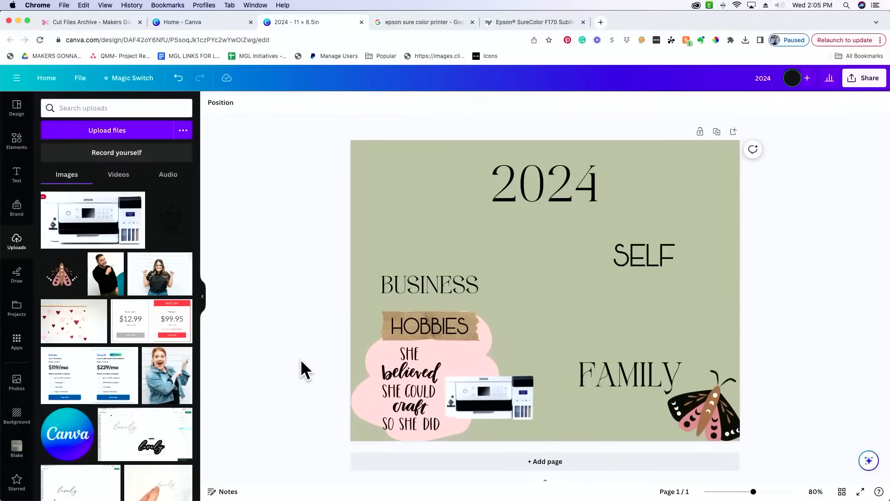
click(413, 19)
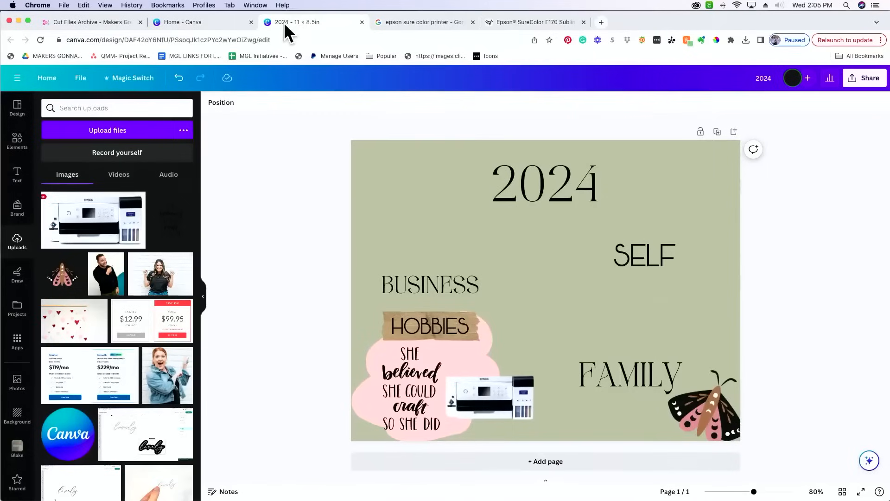
Duplicate the BUSINESS heading, move the copy above the printer and change its text to "SAVE $75/MO"
click(435, 277)
click(449, 250)
drag(489, 305, 568, 325)
double_click(552, 320)
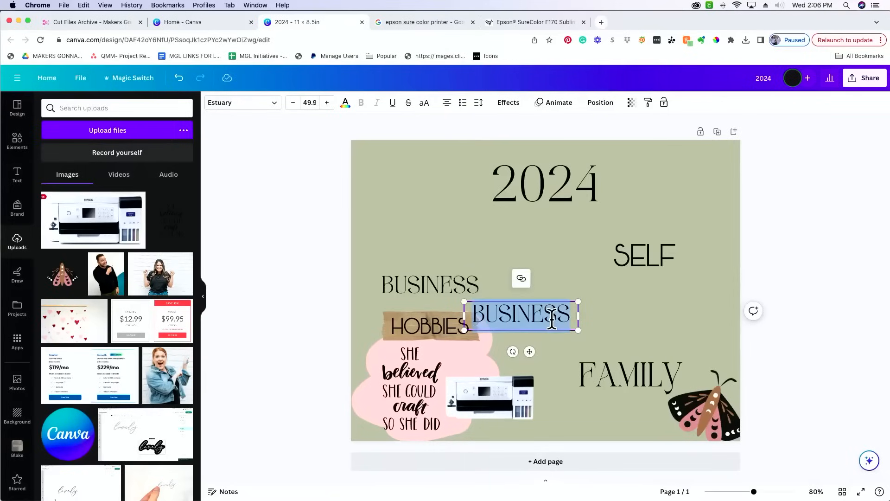
text(S)
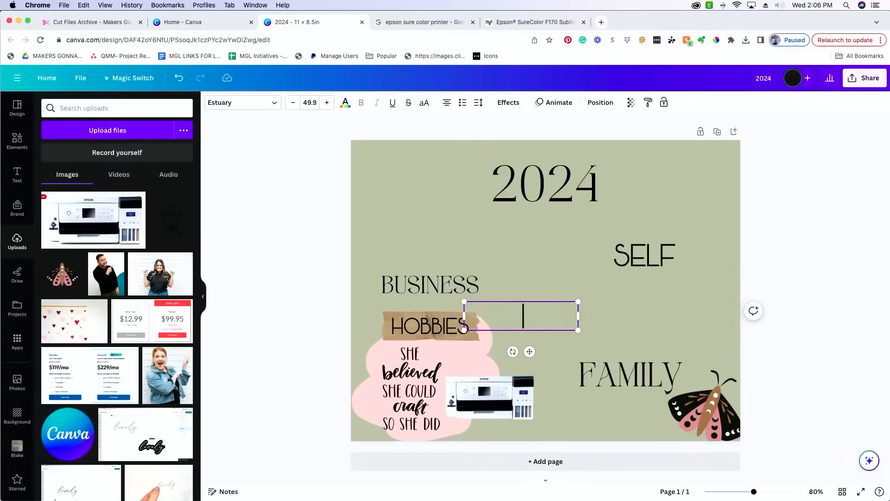
text(AVE $)
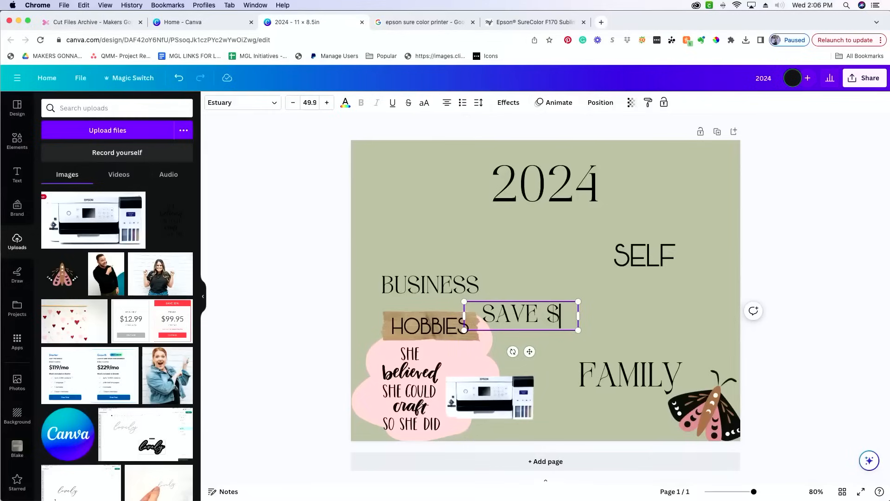
text(75/MO)
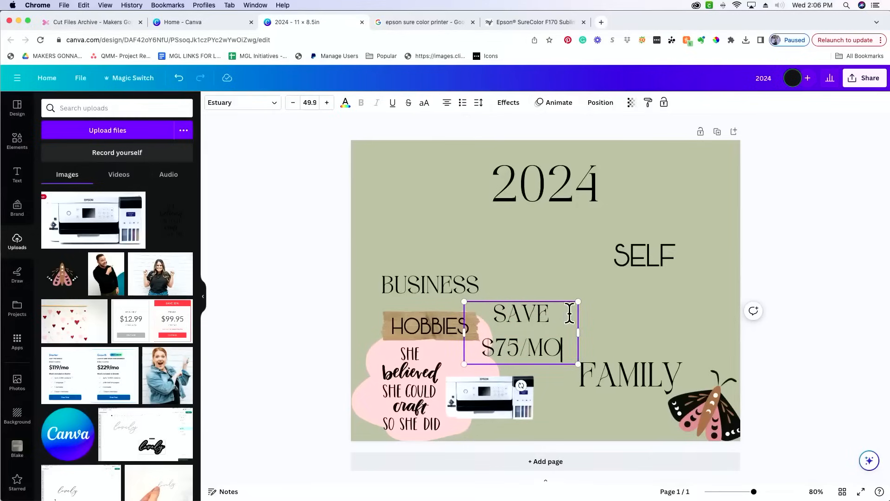
Set the line spacing of the SAVE $75/MO text to 0.88 and narrow its text box to fit the words
click(477, 102)
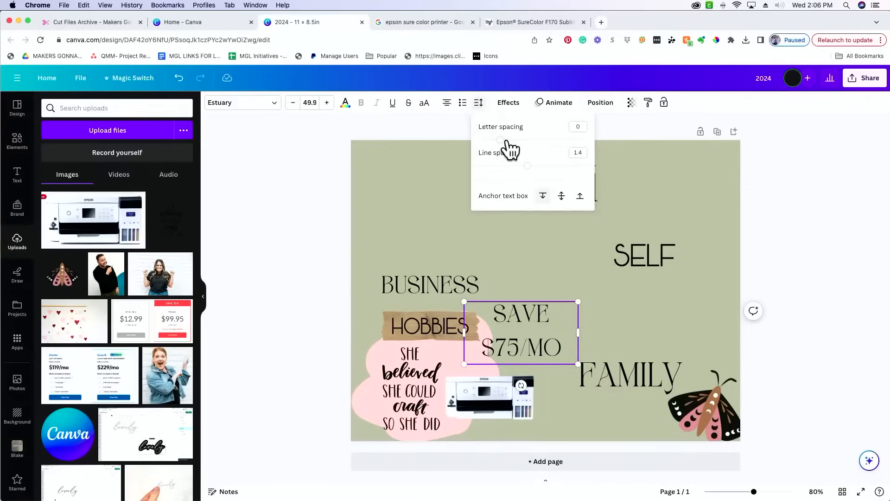
drag(529, 166, 499, 166)
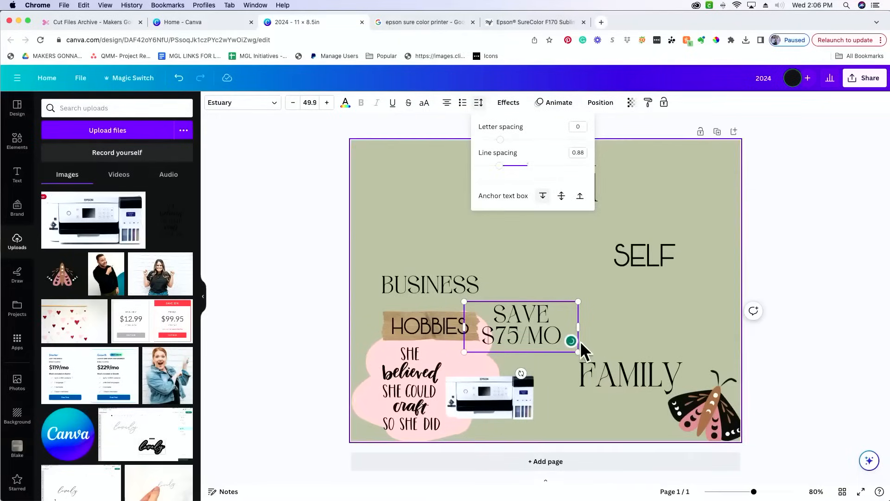
drag(578, 330, 553, 330)
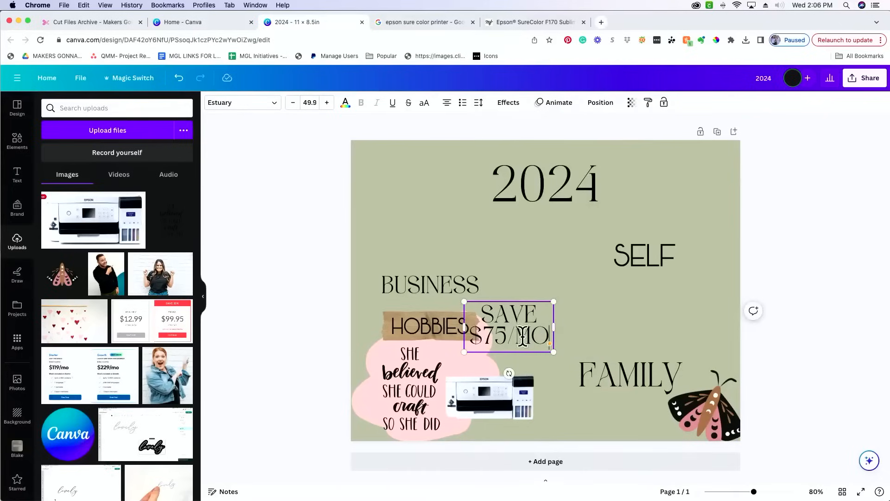
Nudge the printer right, then shrink the SAVE $75/MO text to size 31.4 and tilt it clockwise above the printer
drag(523, 399, 528, 400)
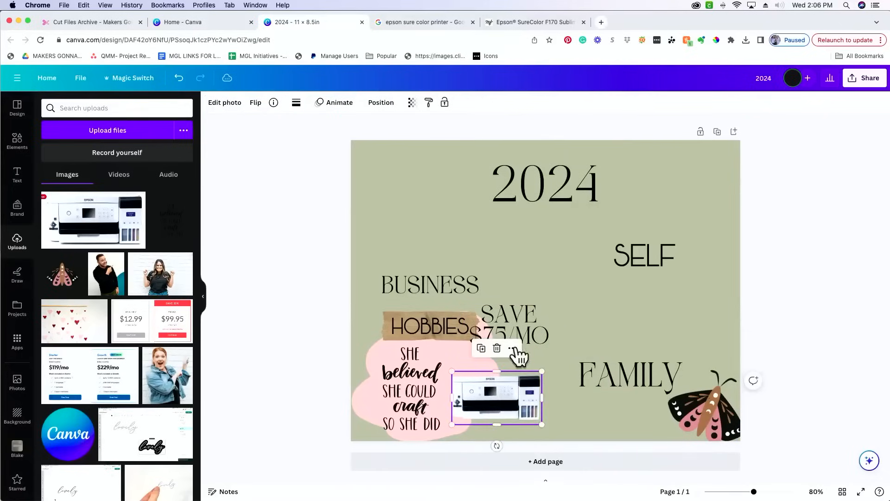
drag(535, 329, 512, 347)
drag(510, 381, 503, 381)
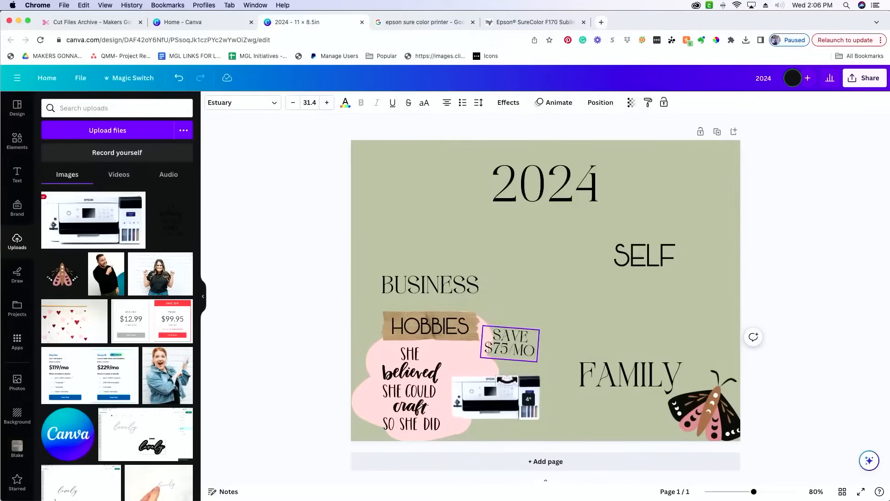
Search the graphics for "sticky note" and add the beige note with tape at its top edge
click(18, 157)
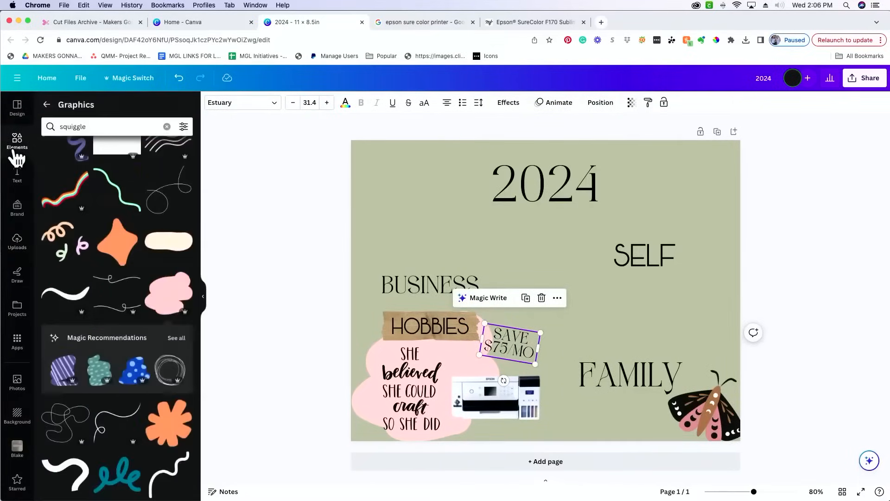
click(108, 122)
text(s)
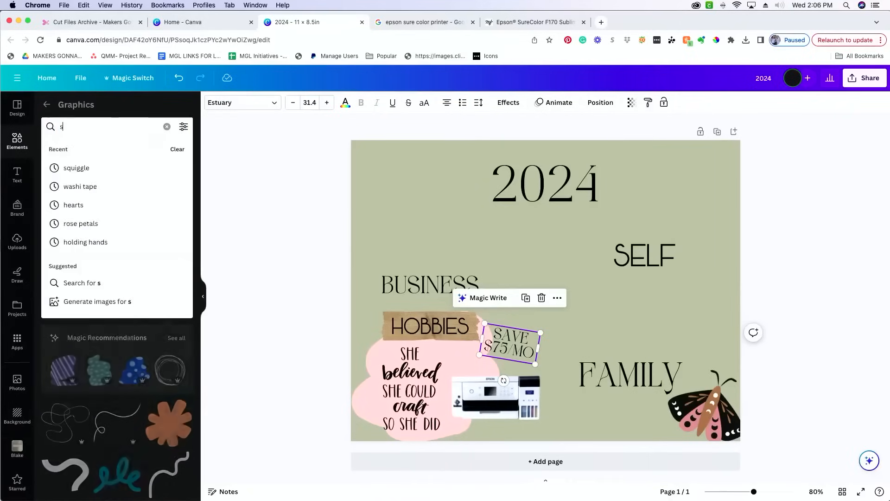
text(ticky not)
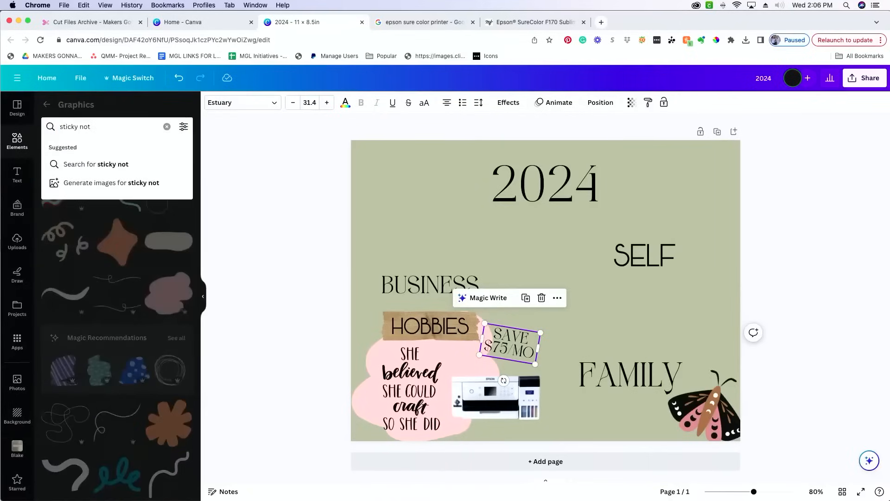
text(e)
key(Return)
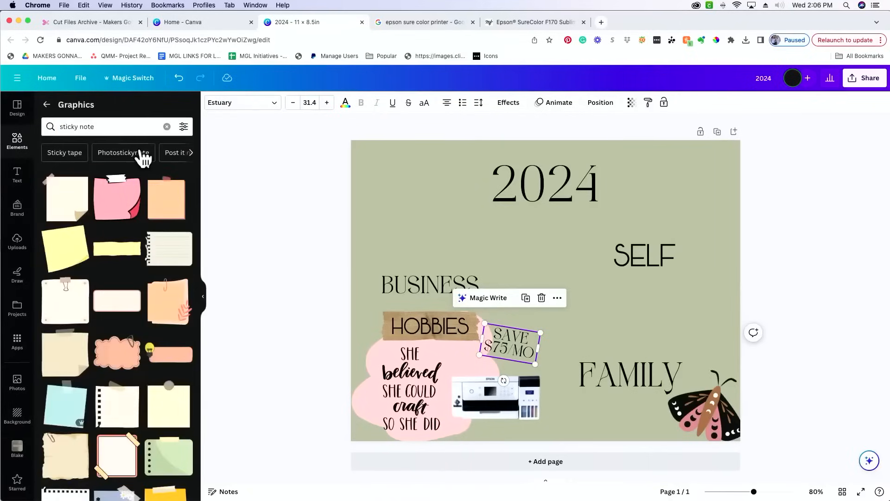
click(66, 355)
Fit the beige note behind the SAVE $75/MO text at a matching tilt and reduce the text to size 27.3
drag(606, 231, 529, 324)
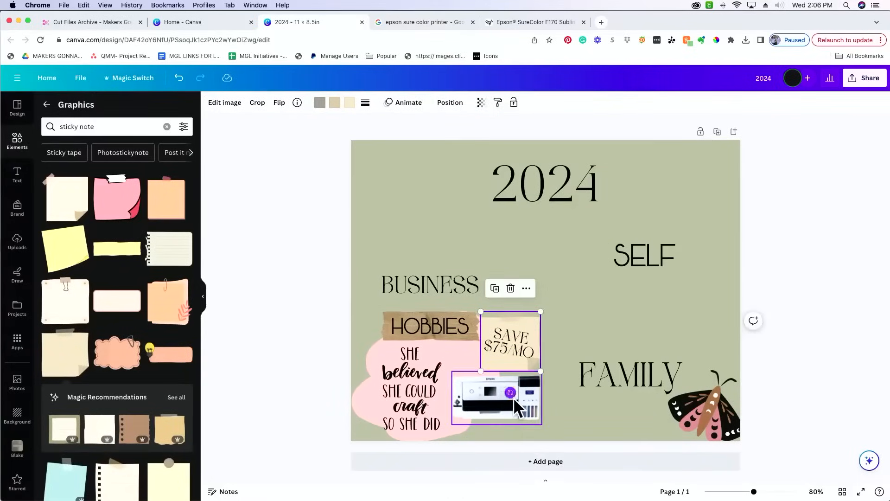
drag(510, 391, 499, 392)
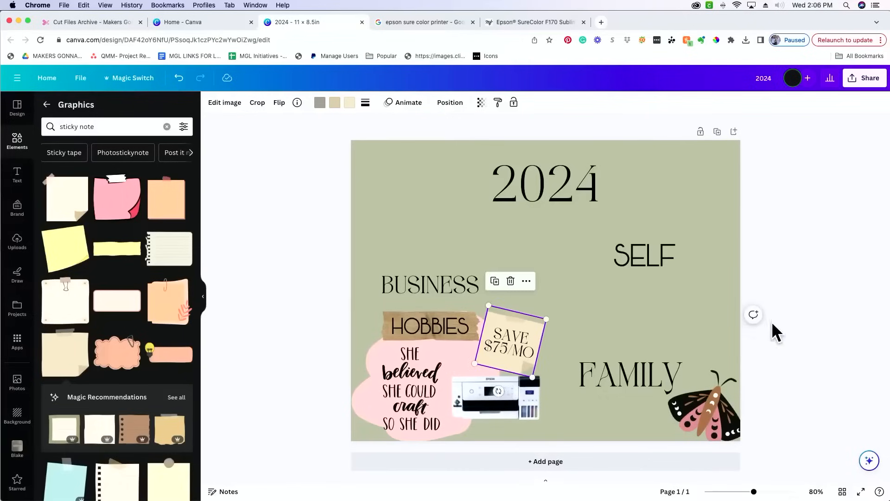
click(782, 331)
click(510, 343)
drag(486, 356, 510, 348)
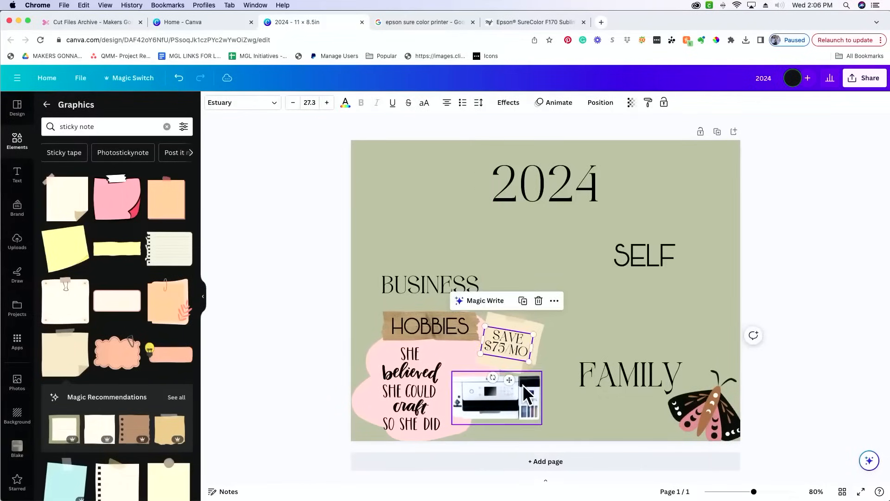
Duplicate the brown tape behind HOBBIES and place small tilted pieces on the printer's upper-left and lower-right corners
click(391, 326)
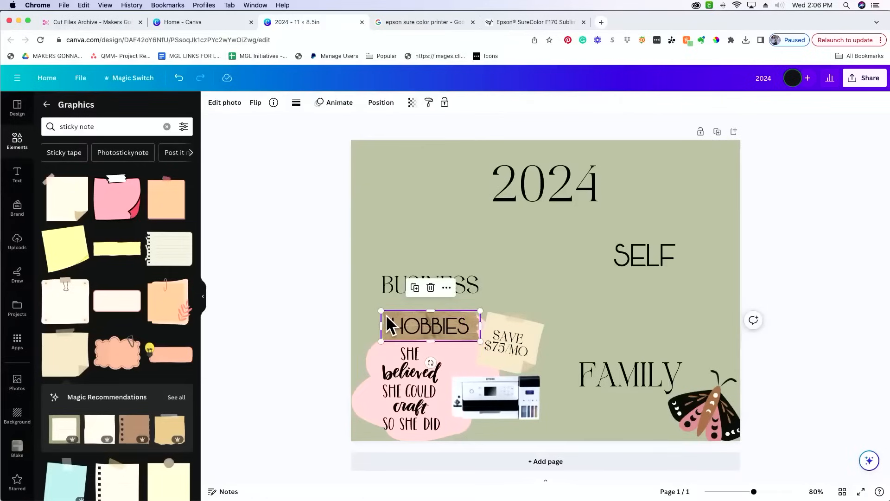
click(416, 287)
drag(468, 345, 481, 398)
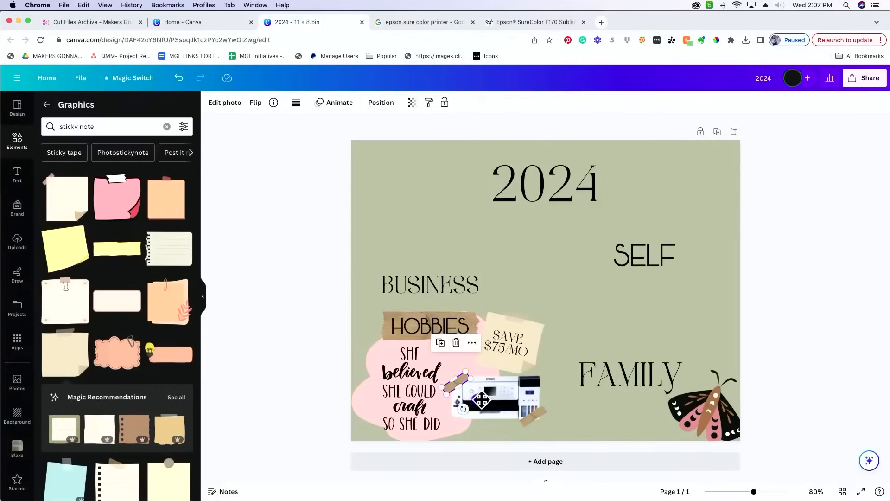
click(816, 309)
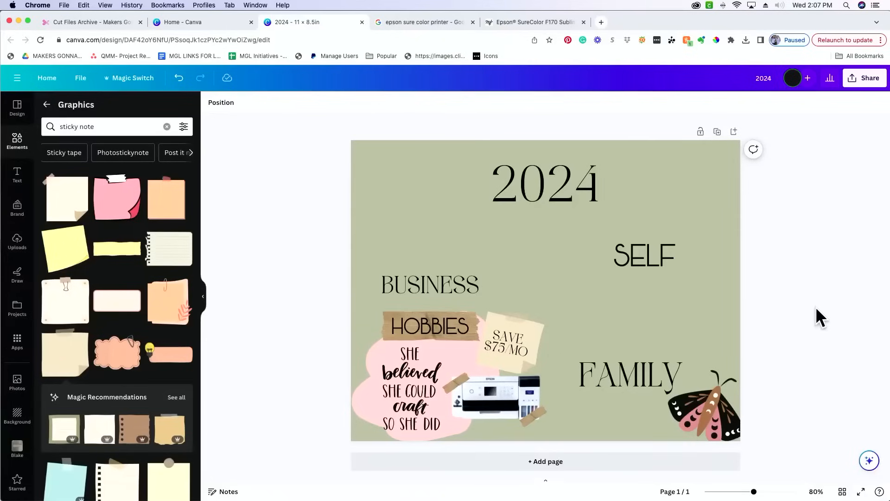
Reduce the craft quote slightly and centre it on the pink shape below the HOBBIES heading
drag(401, 402, 400, 396)
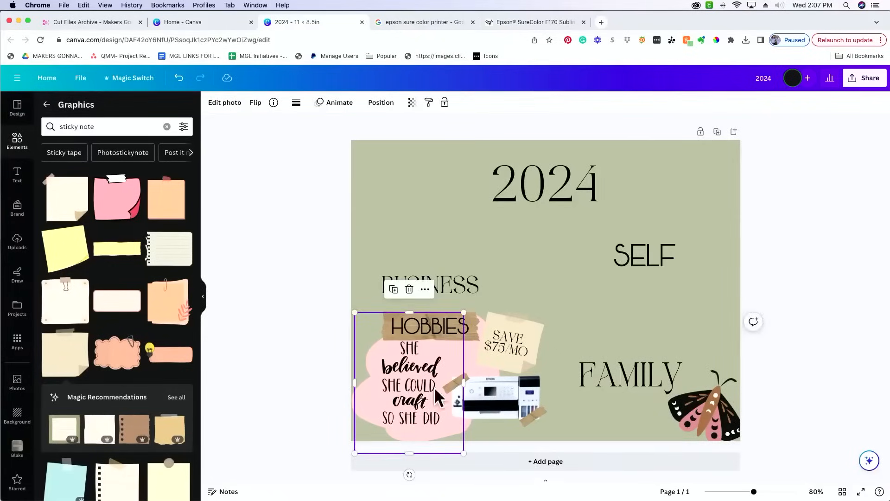
drag(399, 375, 401, 378)
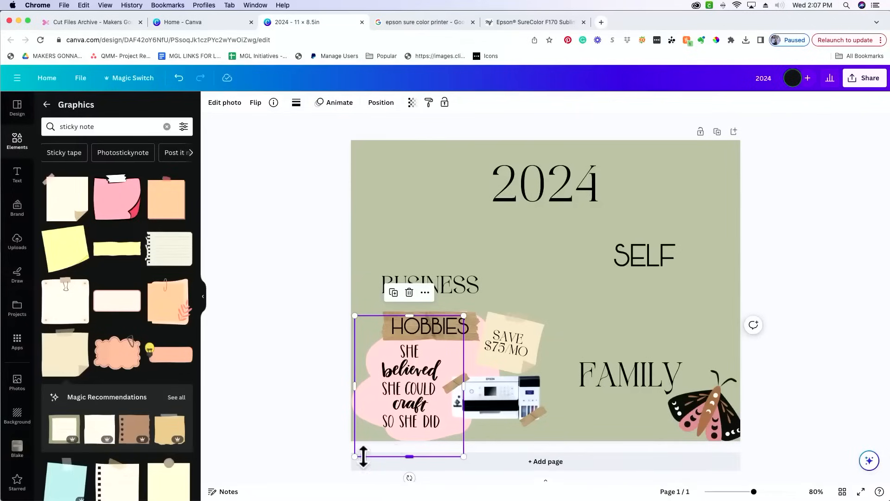
drag(356, 456, 366, 443)
drag(399, 371, 399, 377)
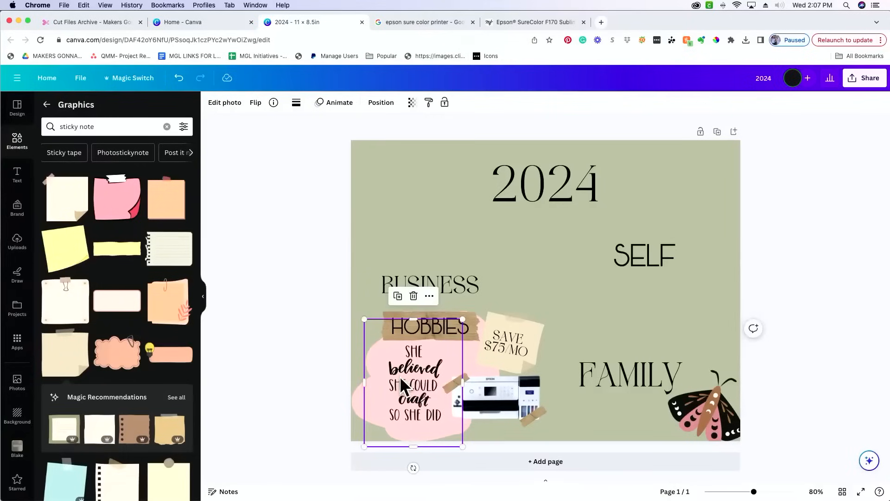
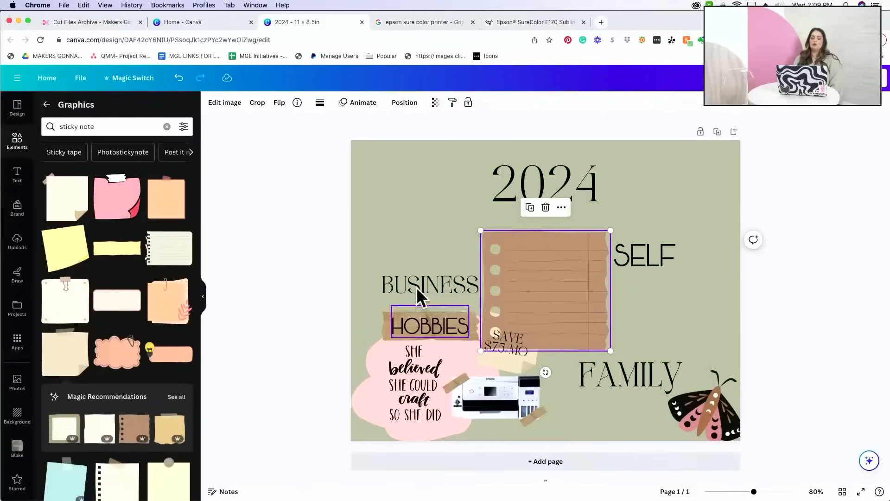
Move the brown notebook paper to the board's upper-left area above HOBBIES and shift the BUSINESS heading below 2024
drag(544, 294, 433, 209)
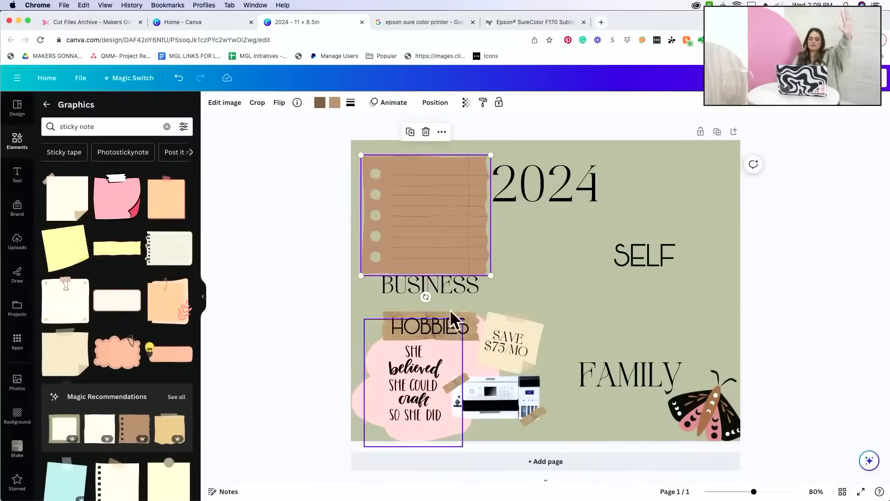
drag(459, 298, 588, 246)
click(451, 225)
drag(451, 224, 448, 260)
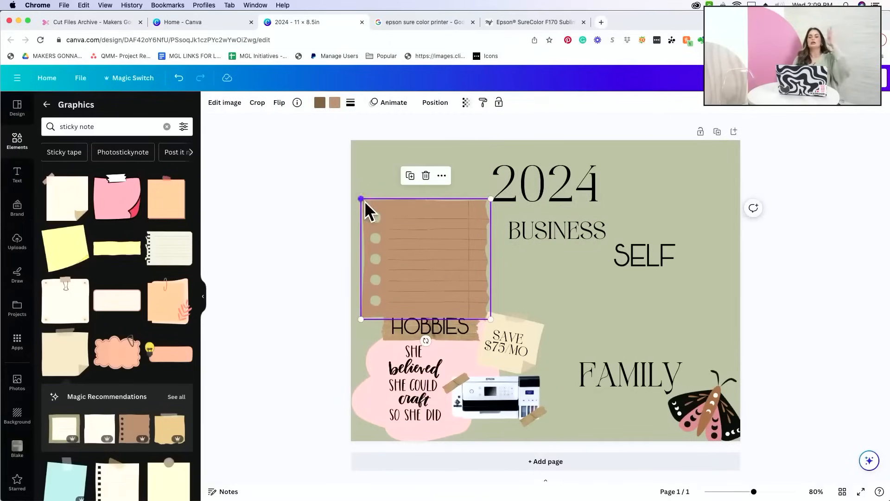
Enlarge the brown notebook paper, send it backward, and position it directly above the HOBBIES tape
drag(491, 199, 513, 177)
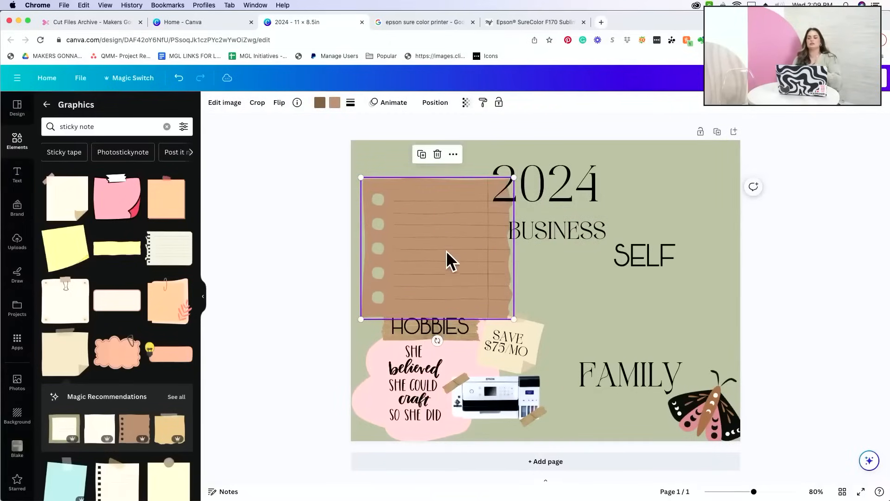
click(435, 102)
click(89, 109)
click(144, 148)
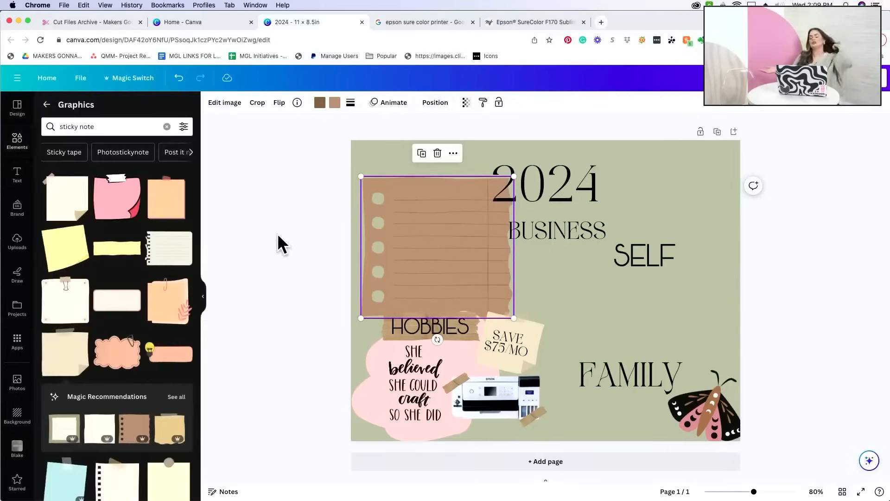
drag(454, 264, 457, 248)
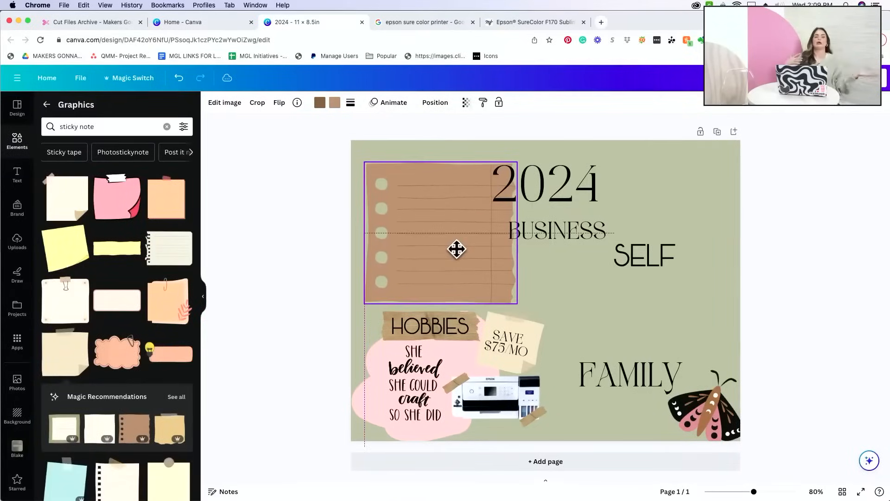
click(304, 254)
Reduce the BUSINESS heading and place it across the top of the brown notebook paper
click(553, 227)
drag(554, 232, 481, 189)
click(337, 215)
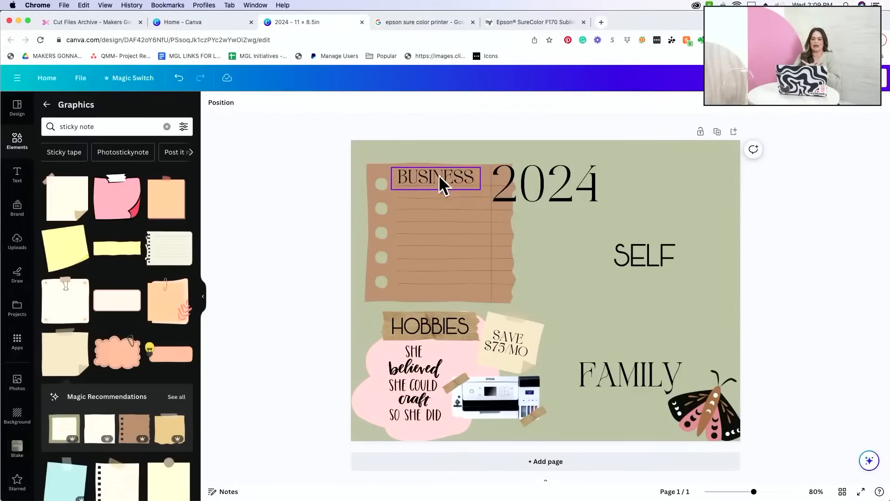
Browse the sticky note graphics for further decorative papers
scroll(102, 383, down, 10)
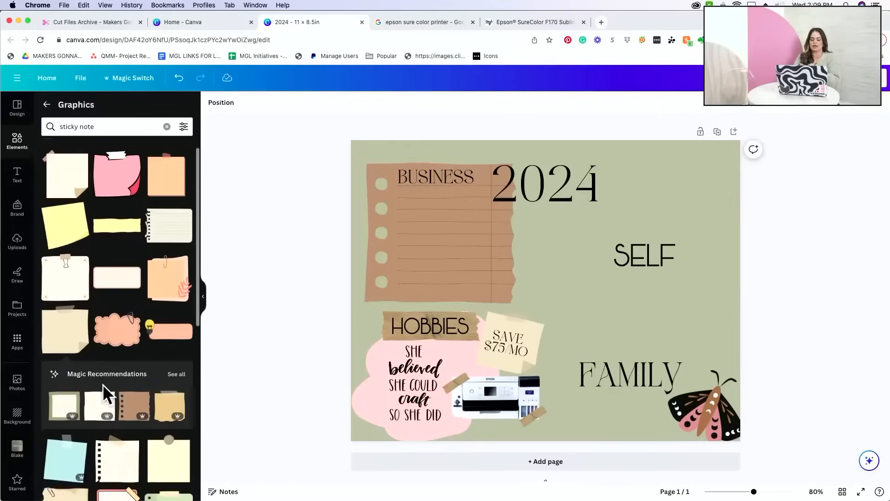
scroll(111, 380, down, 3)
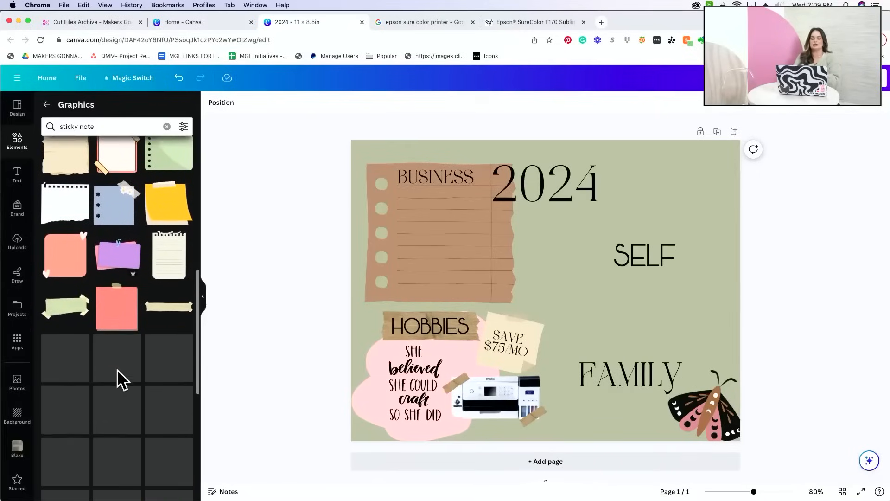
scroll(111, 357, down, 10)
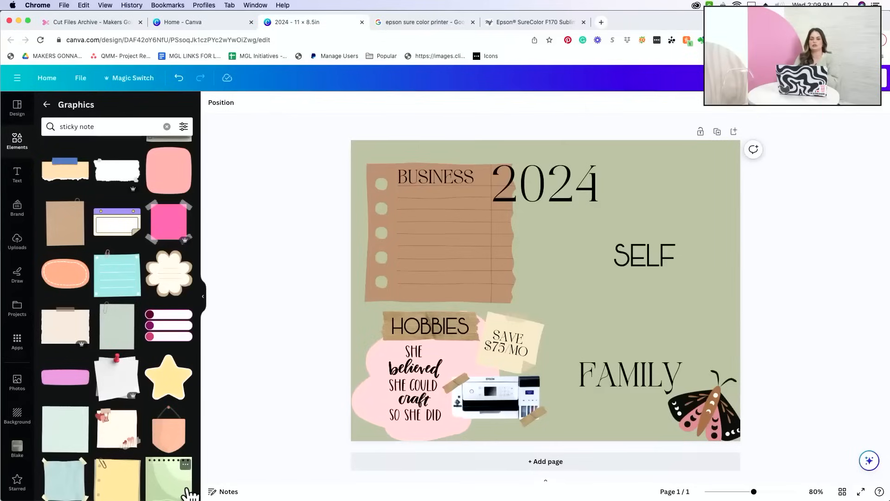
scroll(124, 392, down, 15)
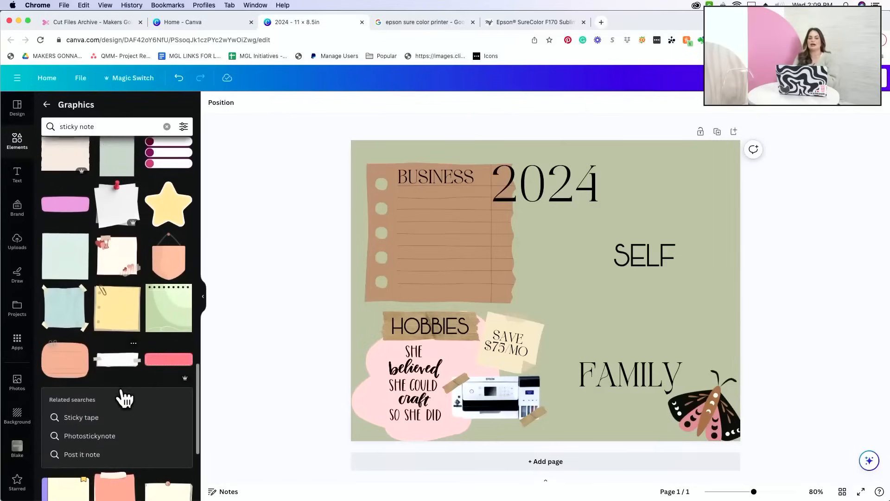
scroll(124, 386, down, 2)
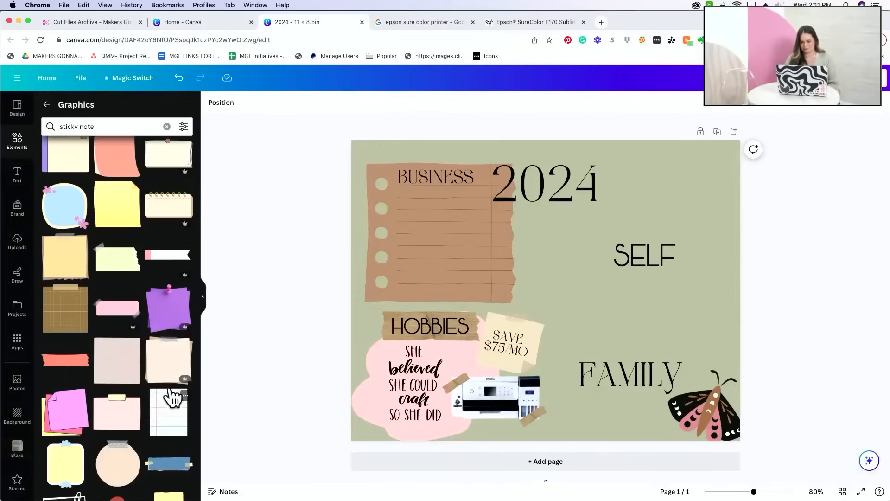
click(533, 419)
mouse_move(631, 499)
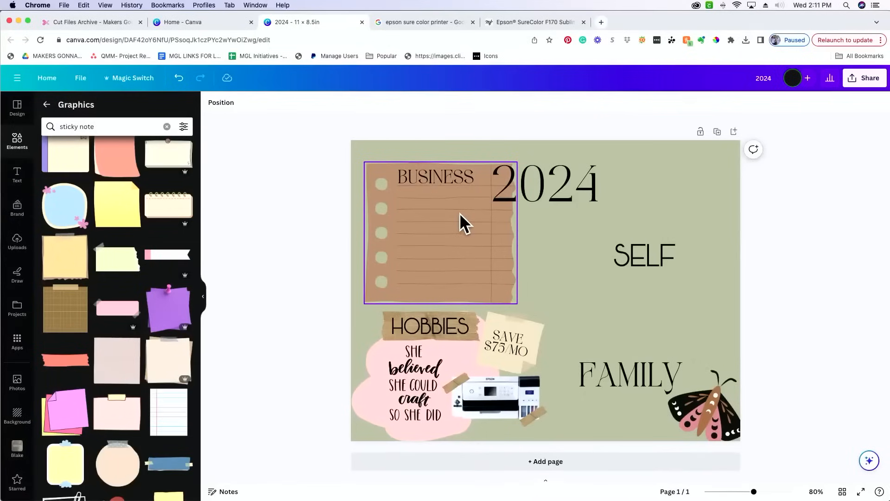
click(205, 188)
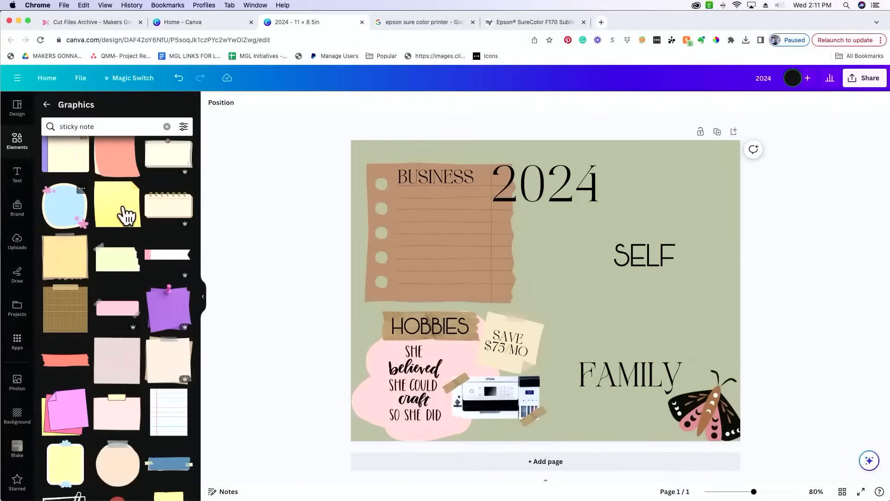
scroll(93, 209, down, 1)
scroll(110, 214, up, 5)
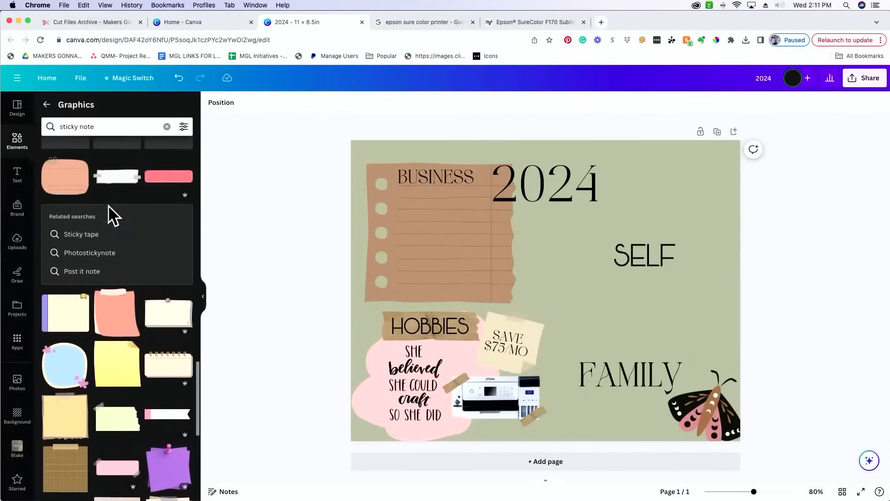
scroll(108, 205, up, 2)
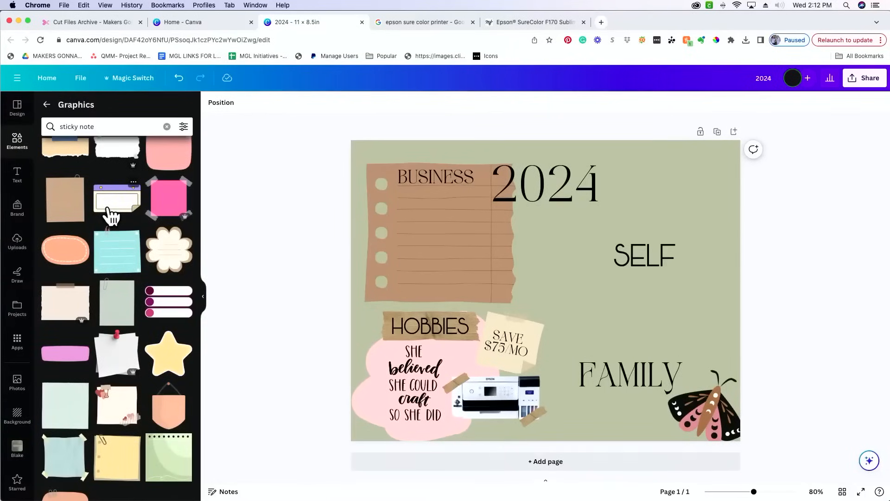
Switch to the Makers Gonna Learn site, open its font library and filter it to the Handlettered style
click(17, 176)
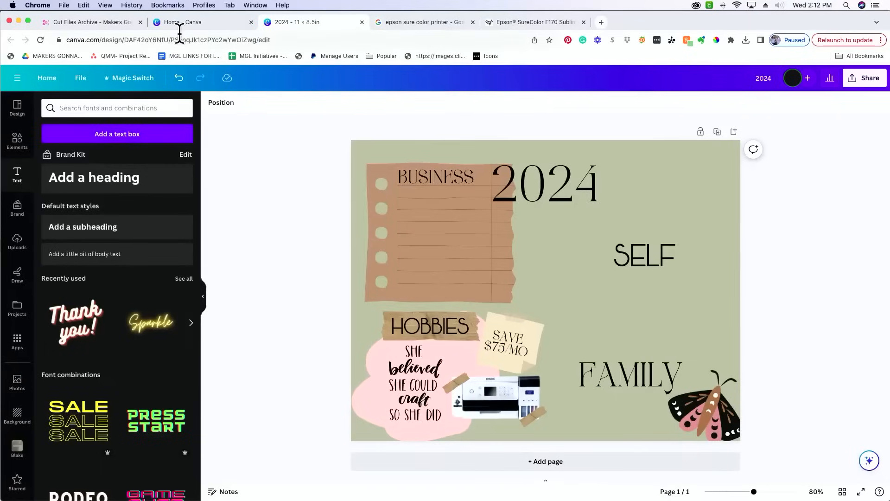
click(110, 20)
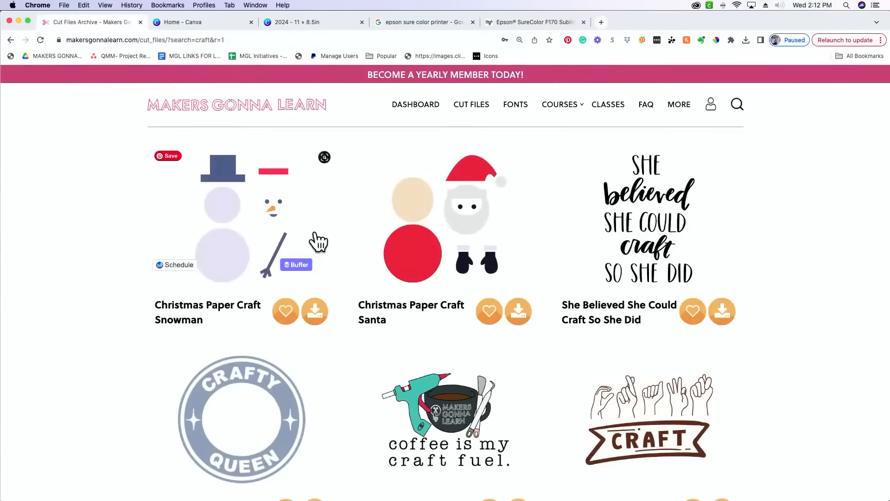
scroll(316, 239, down, 10)
scroll(417, 176, up, 3)
click(515, 110)
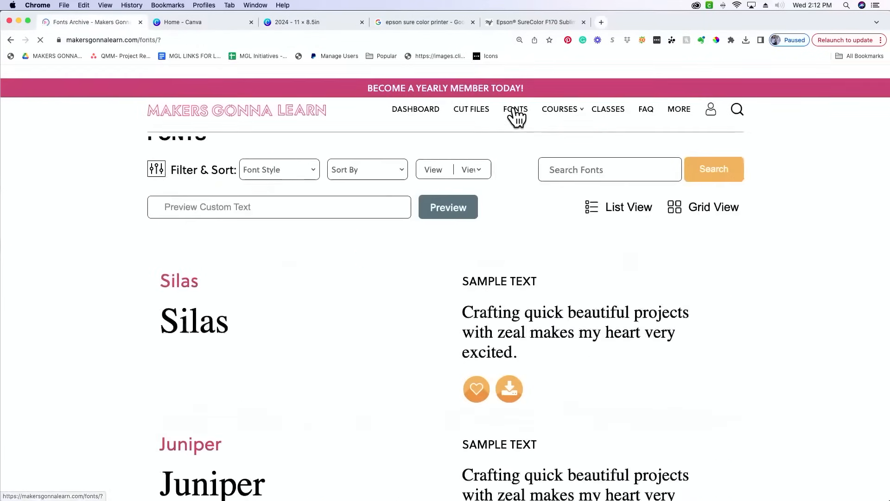
click(269, 183)
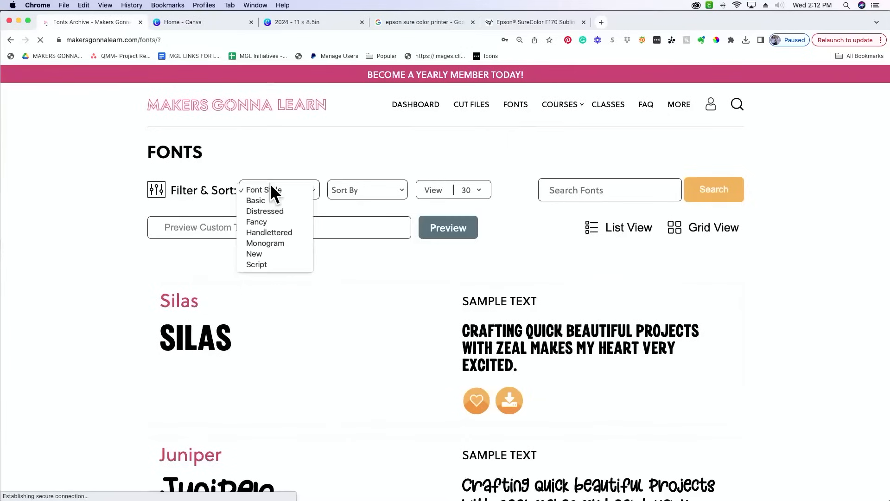
click(270, 232)
click(270, 232)
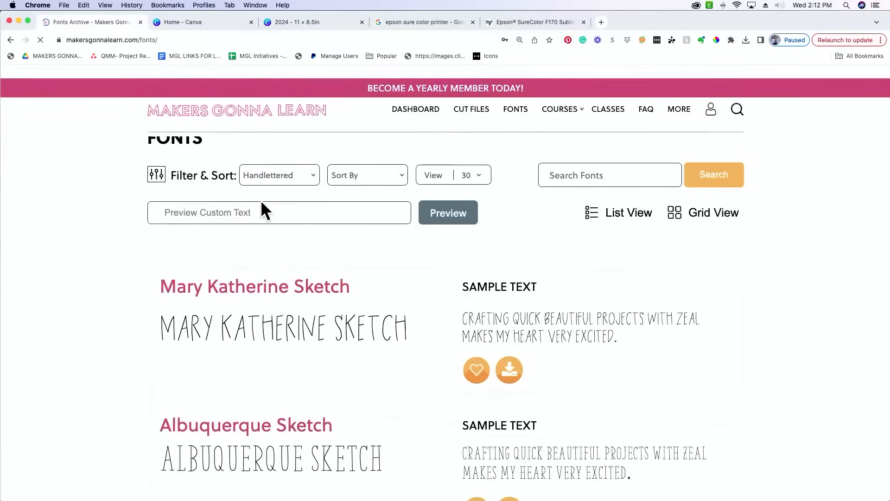
Browse the handlettered fonts, download Willpower and unpack Willpower.zip
scroll(226, 264, down, 8)
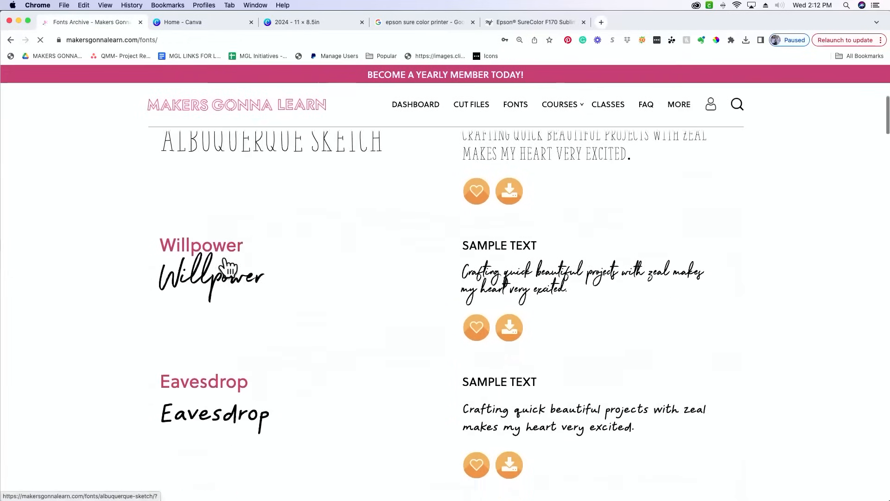
scroll(227, 241, down, 10)
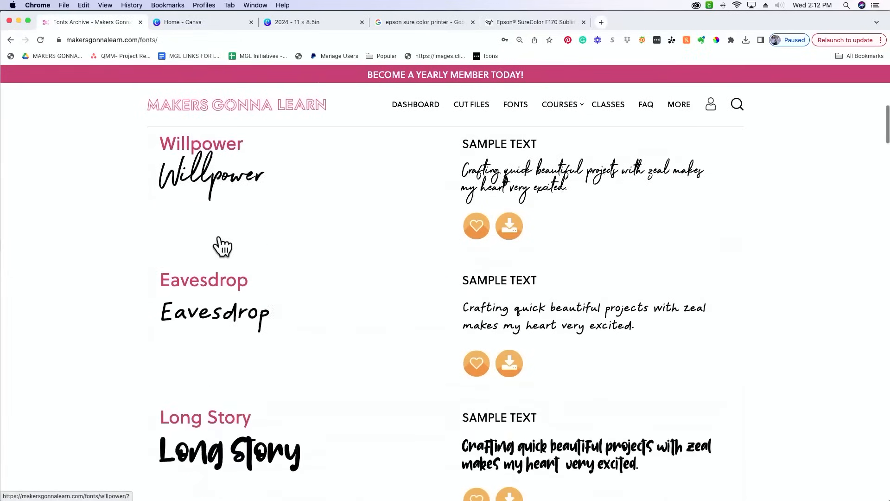
scroll(223, 245, down, 10)
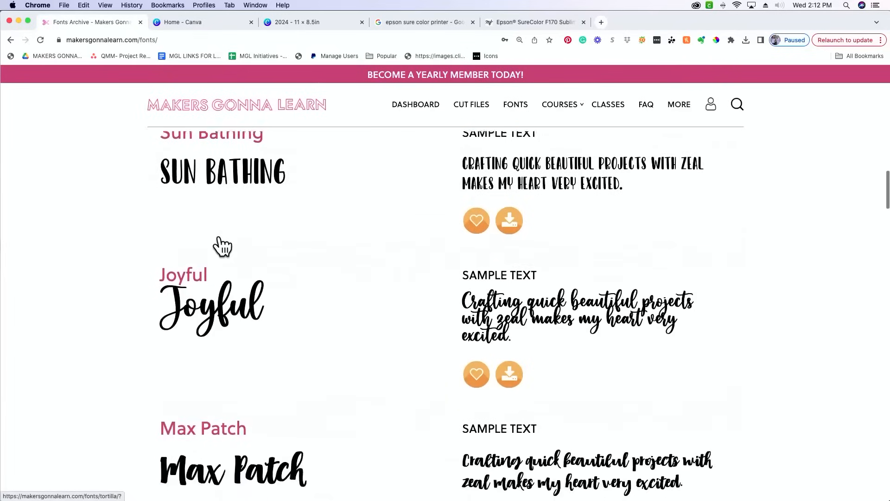
scroll(222, 245, down, 12)
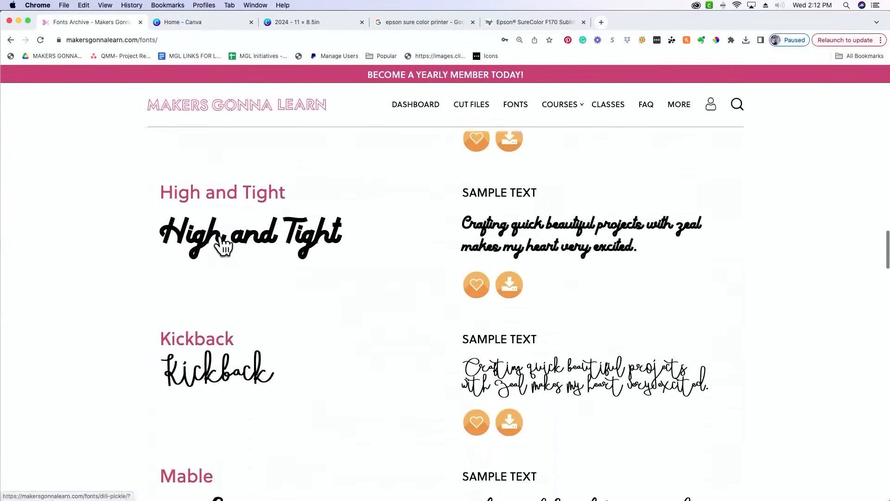
scroll(222, 246, down, 10)
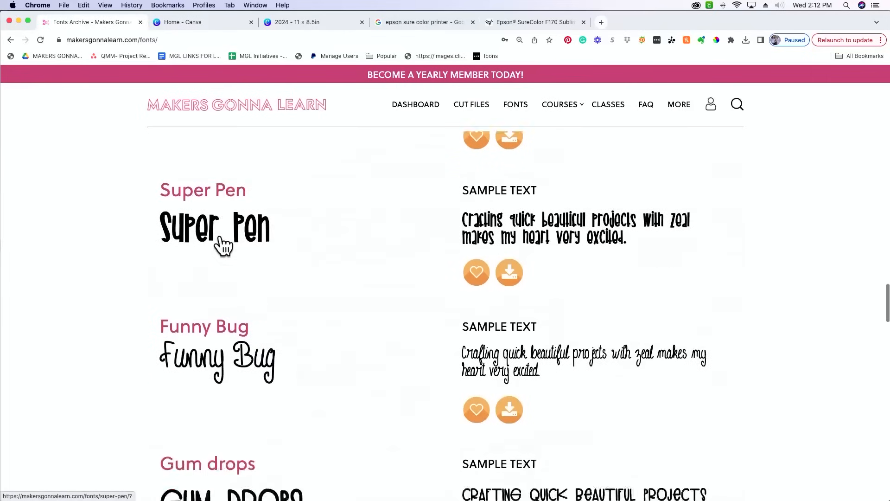
scroll(222, 246, up, 13)
scroll(218, 241, up, 20)
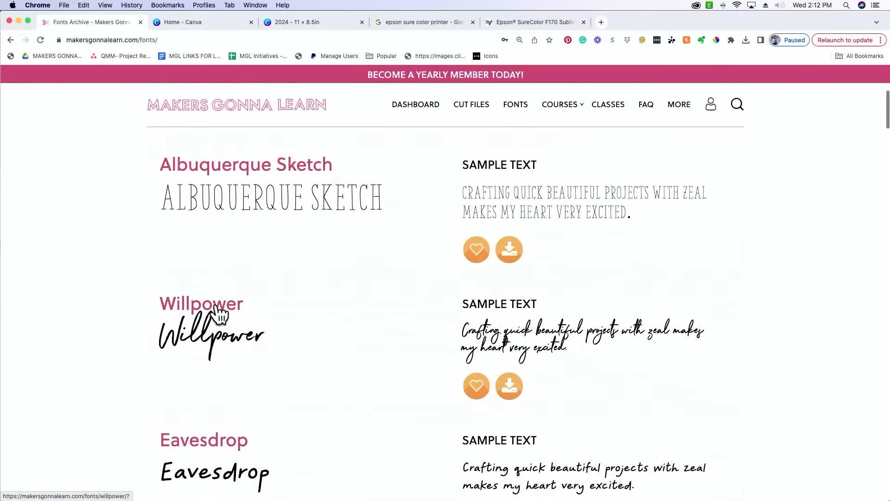
click(507, 396)
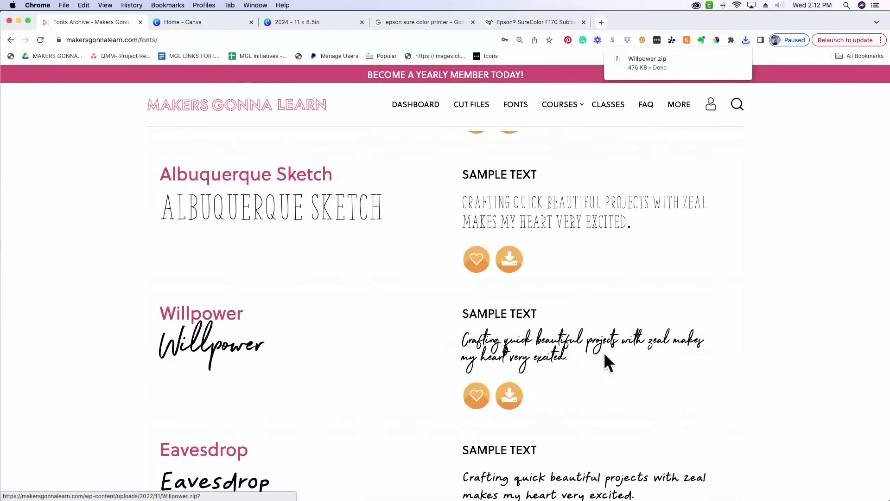
click(671, 56)
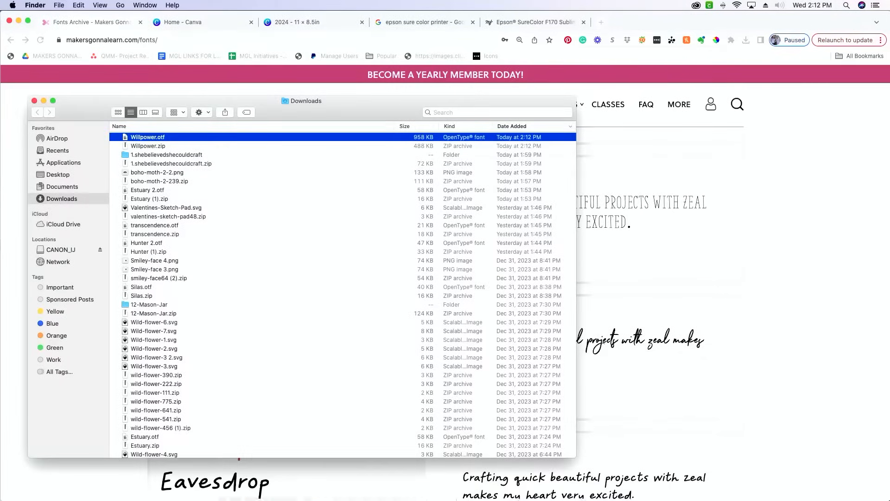
Return to the 2024 vision board design in Canva
click(260, 477)
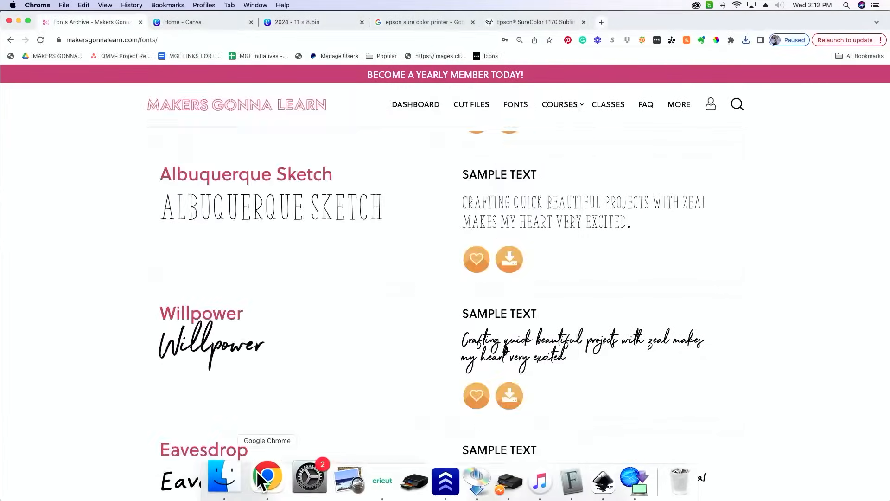
click(209, 22)
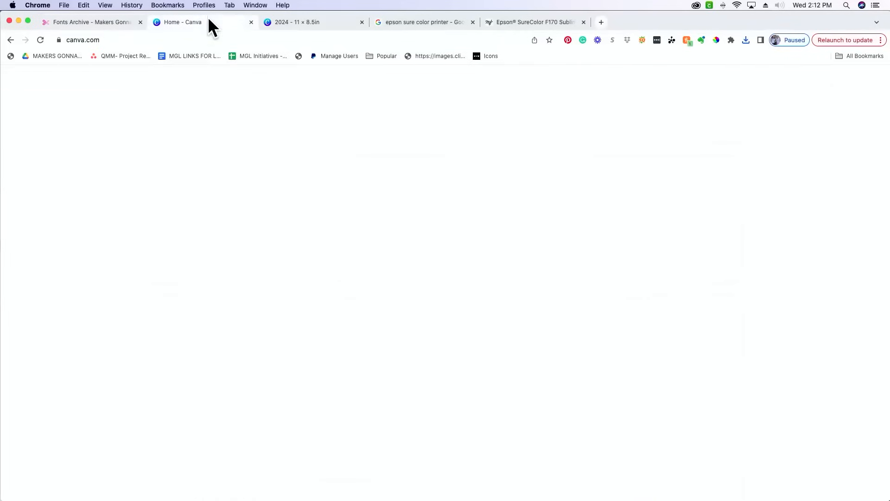
click(294, 22)
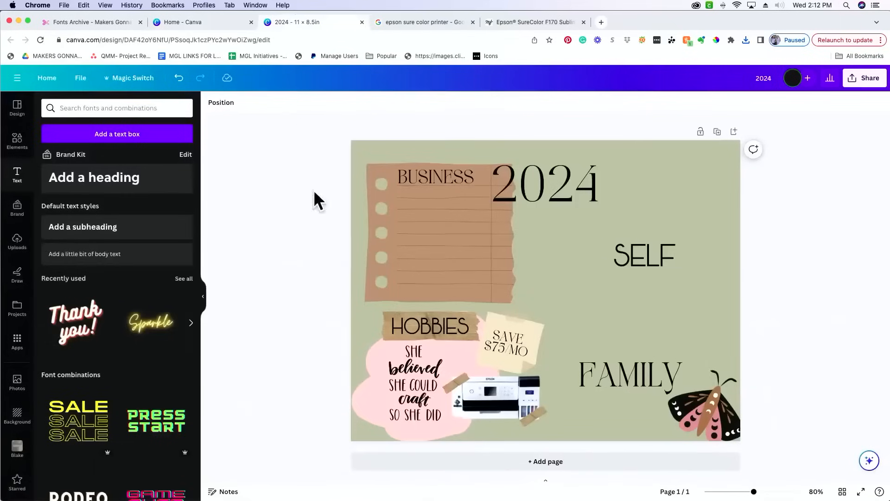
Bring up the Downloads folder in Finder and close the Recents and craft quote folder windows behind it
mouse_move(204, 477)
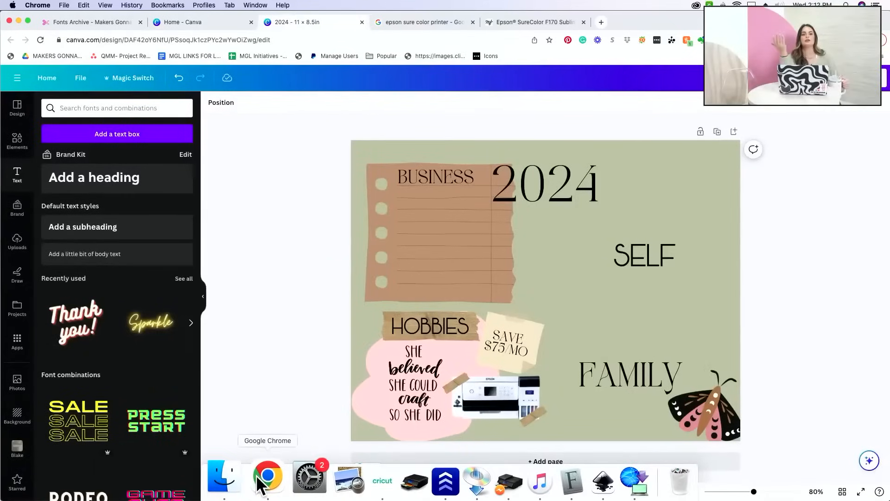
click(236, 475)
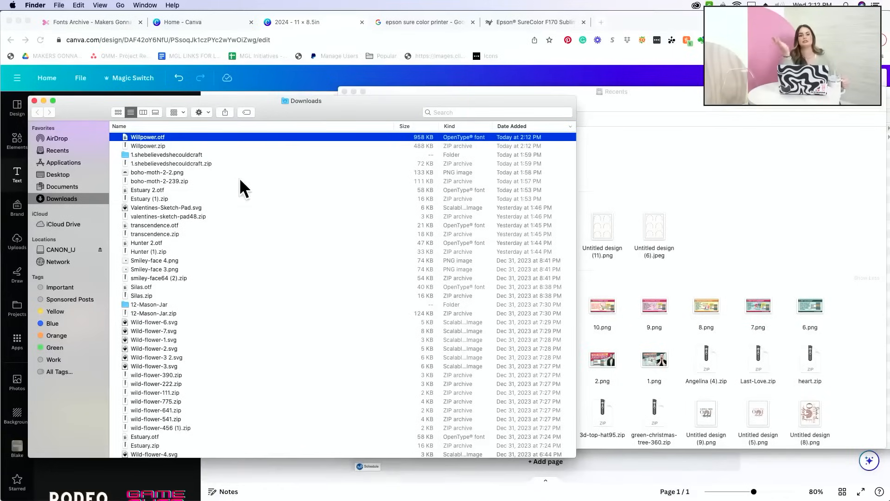
click(587, 115)
click(344, 91)
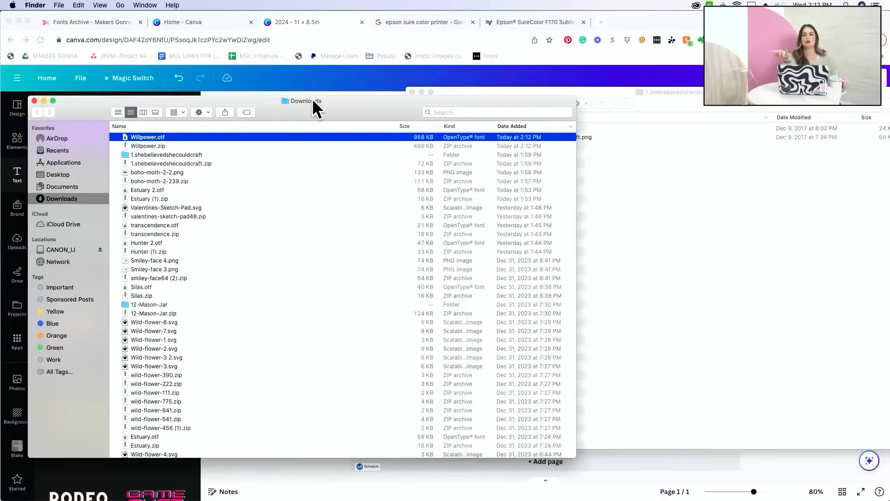
click(412, 90)
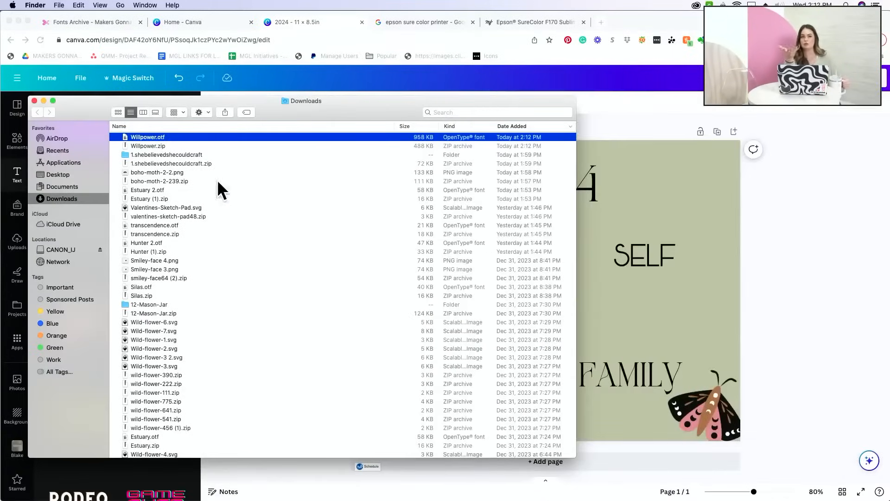
Try to upload Willpower.otf from the Downloads folder into the Canva design
drag(149, 142, 827, 225)
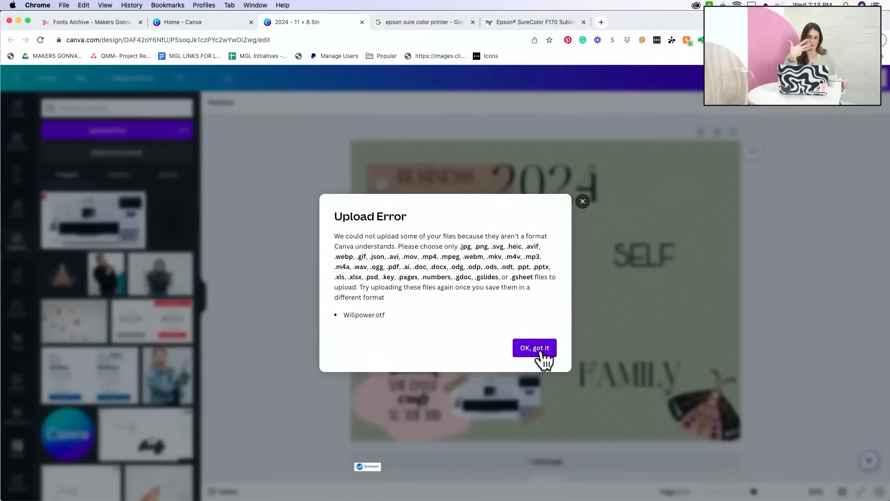
click(538, 350)
Replace the duplicate 2024 text on the notebook paper with "start etsy shop"
double_click(446, 262)
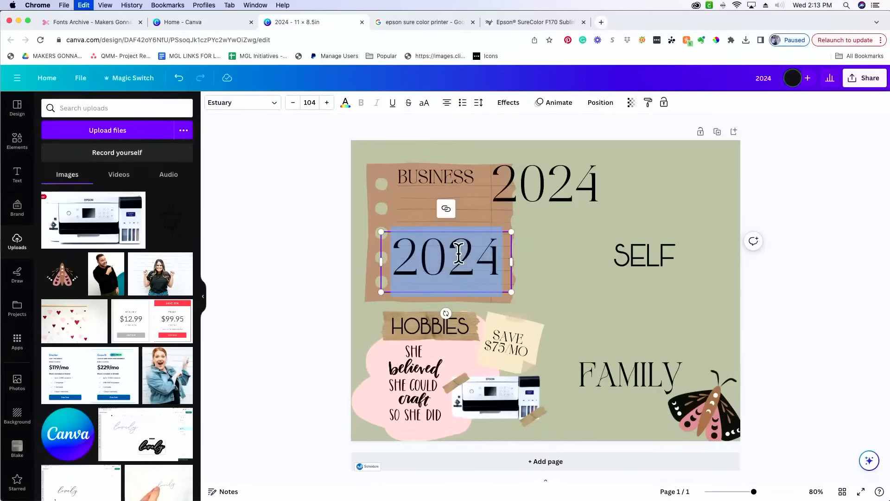
text(START)
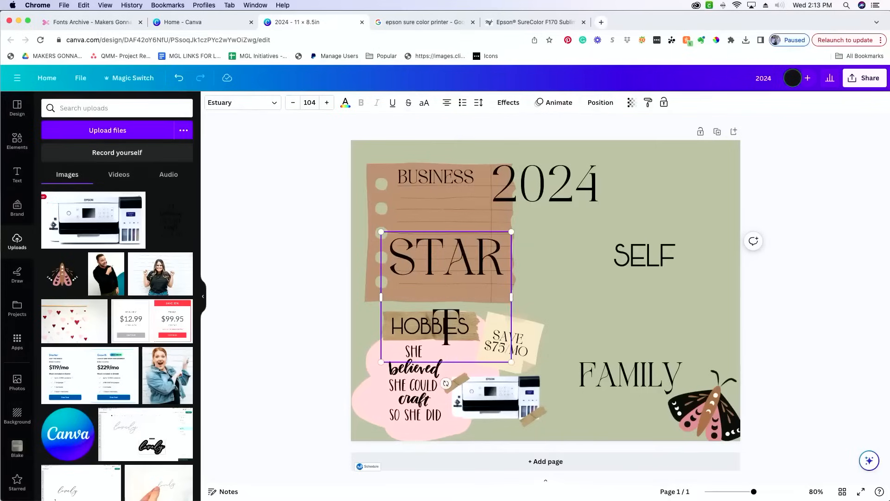
text( ETSY SHOP)
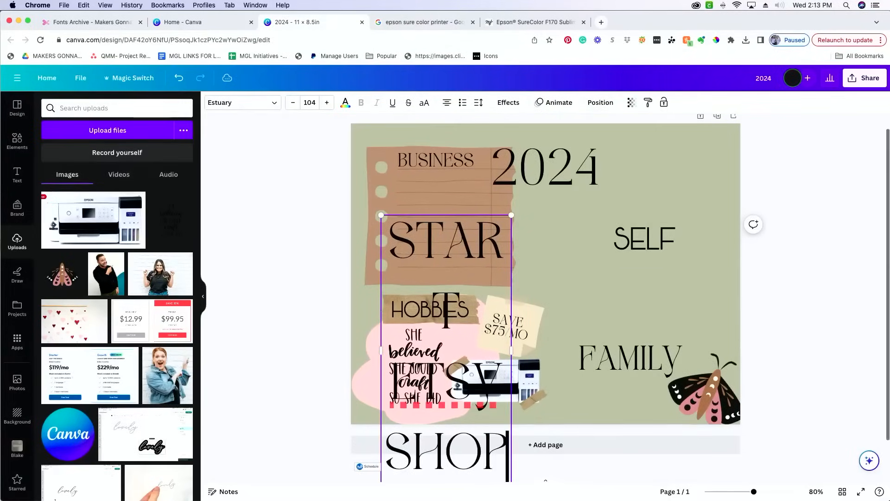
Set the "start etsy shop" text in the Willpower font and shrink it to size 46.3, placed beneath the BUSINESS heading
key(super+a)
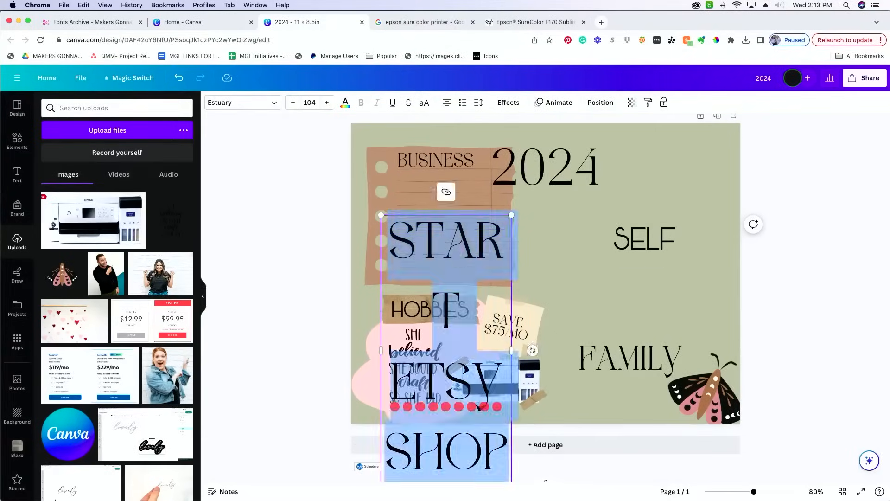
click(221, 107)
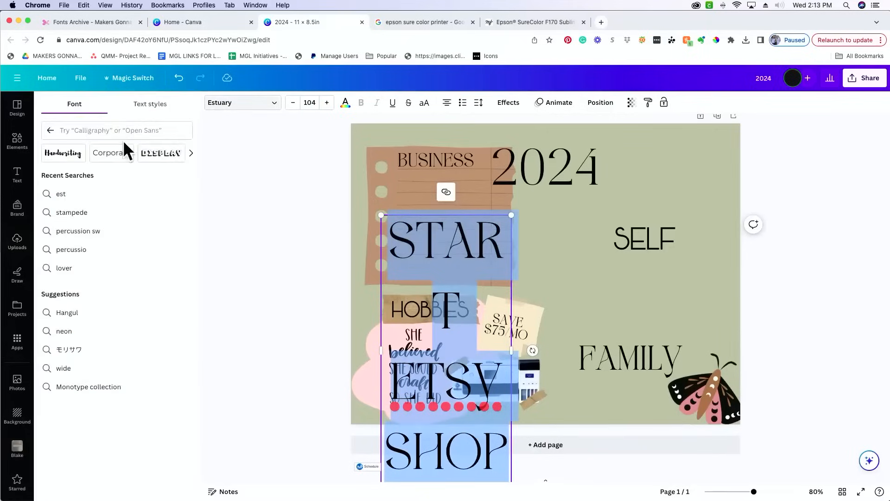
click(118, 131)
text(willpower)
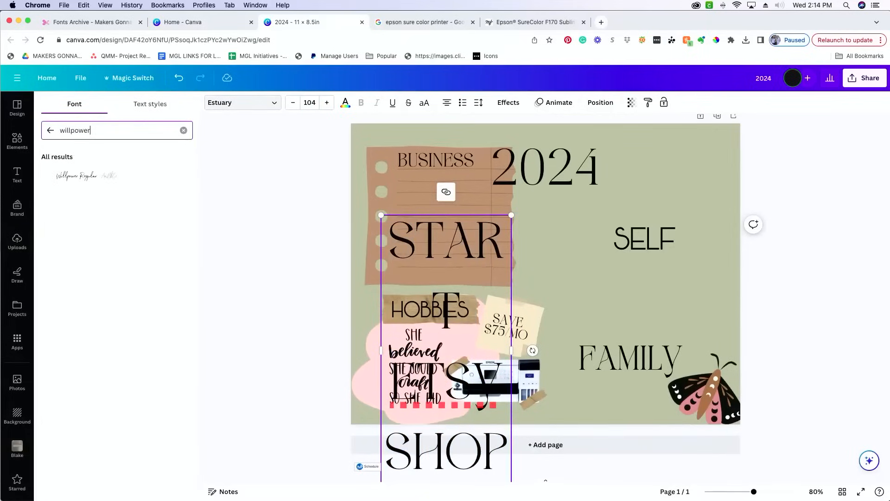
click(105, 178)
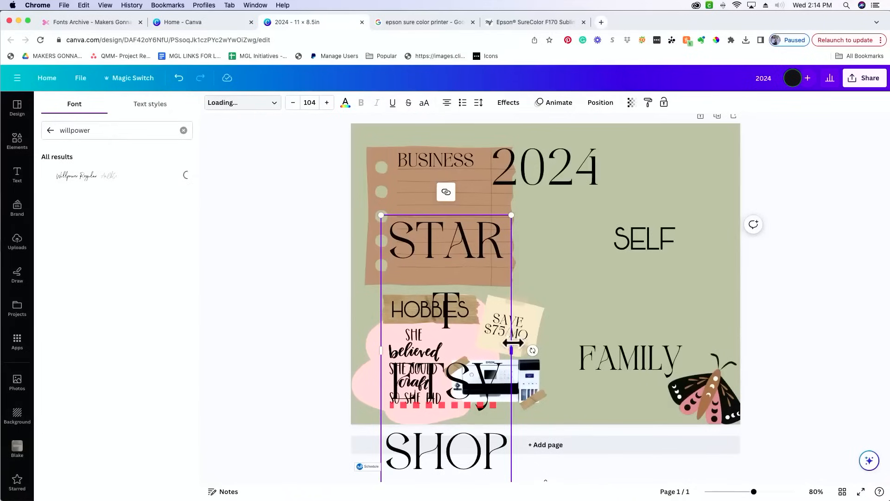
drag(511, 296, 455, 261)
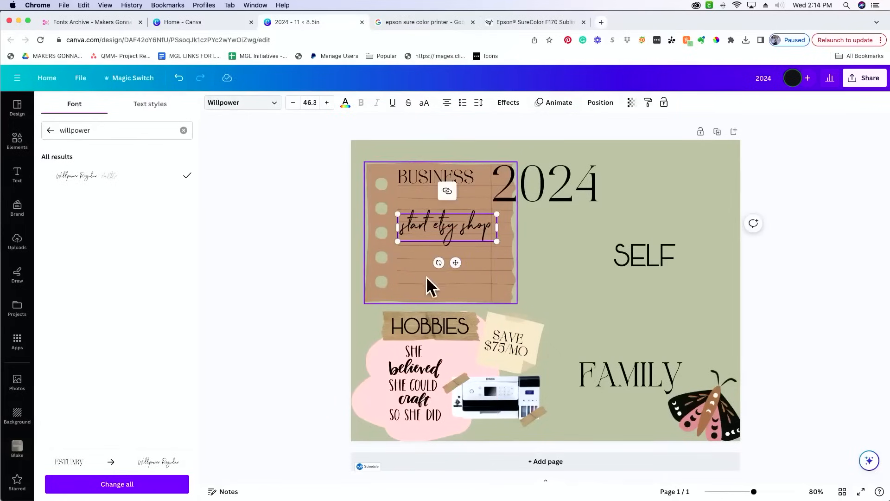
click(240, 229)
Duplicate the "start etsy shop" text, place the copy below it and change it to "by the end of January"
click(447, 226)
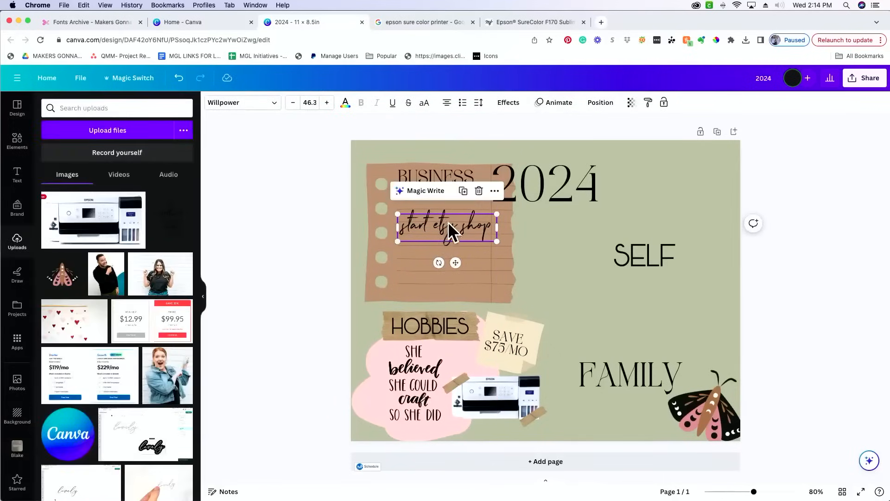
click(468, 197)
drag(463, 230, 457, 260)
double_click(457, 260)
triple_click(458, 261)
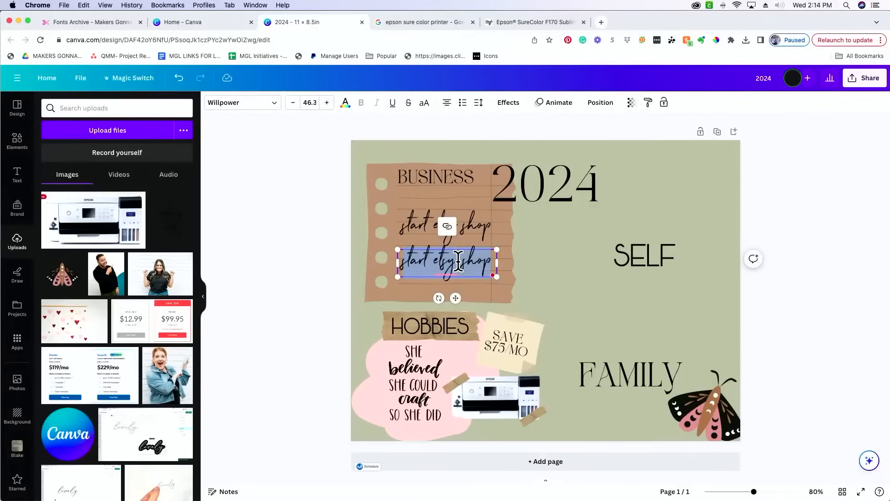
text(by the end)
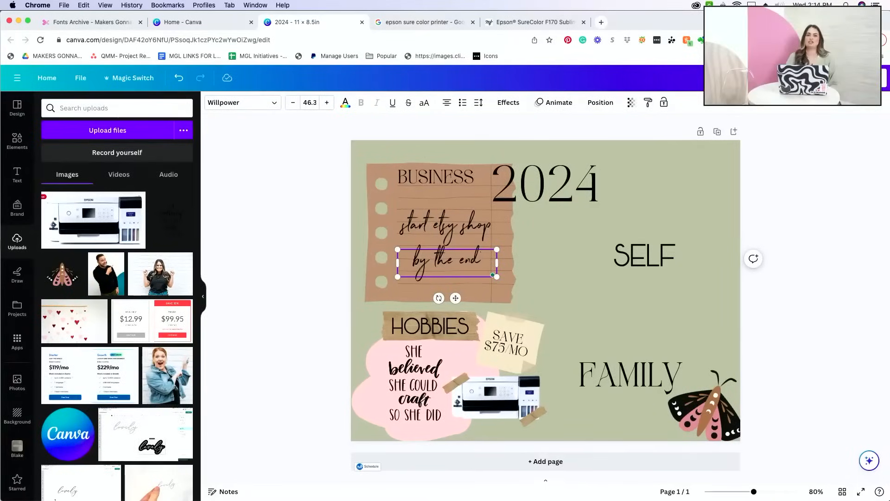
text( of January)
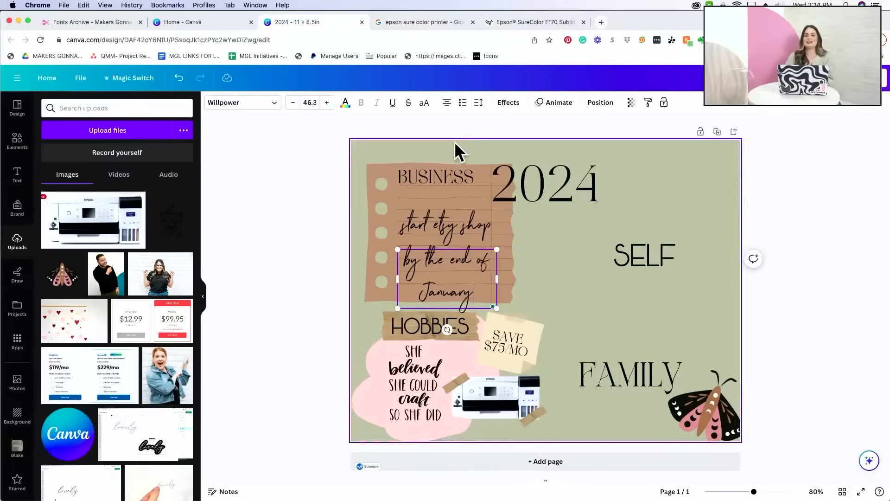
Tighten the line spacing of the "by the end of January" text
click(463, 103)
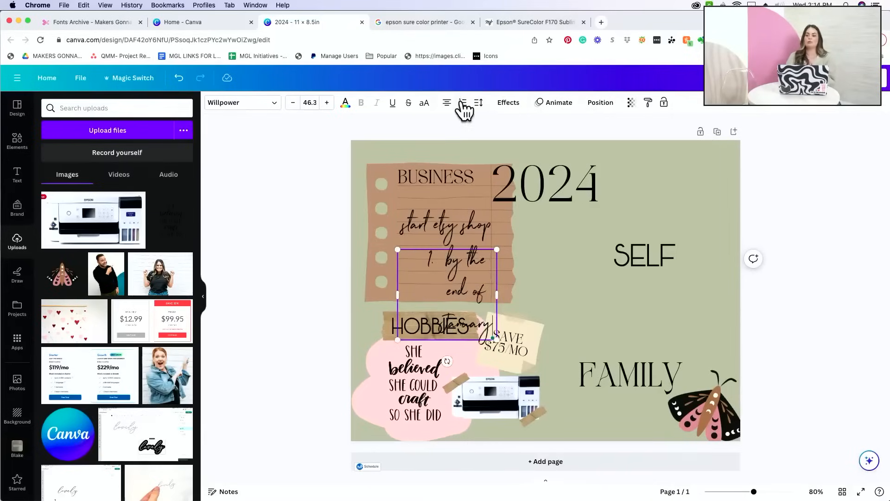
click(463, 103)
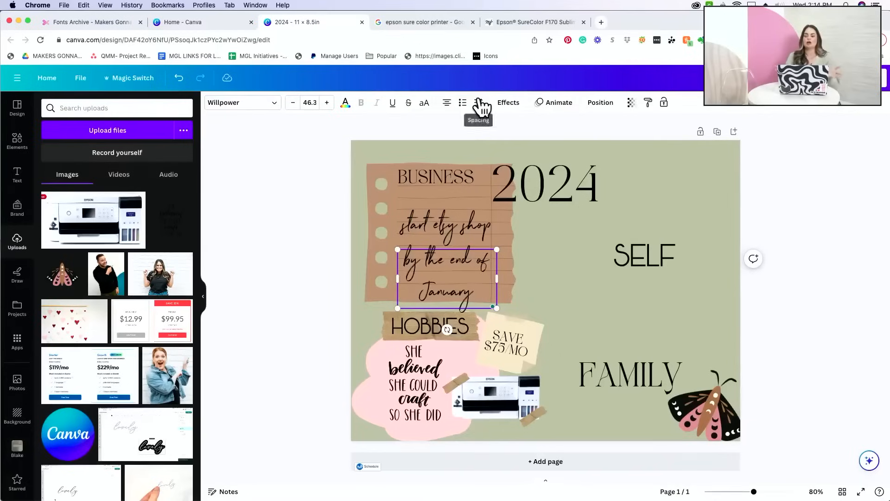
click(478, 102)
drag(526, 168, 496, 168)
click(304, 218)
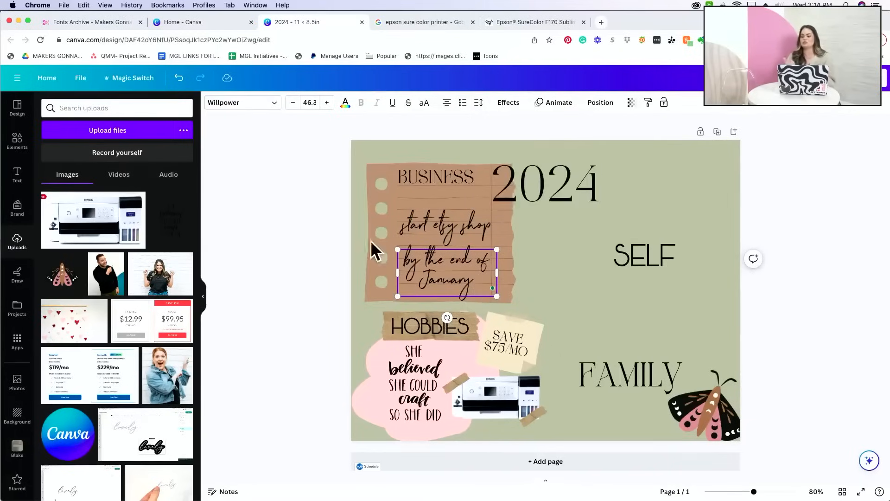
click(299, 212)
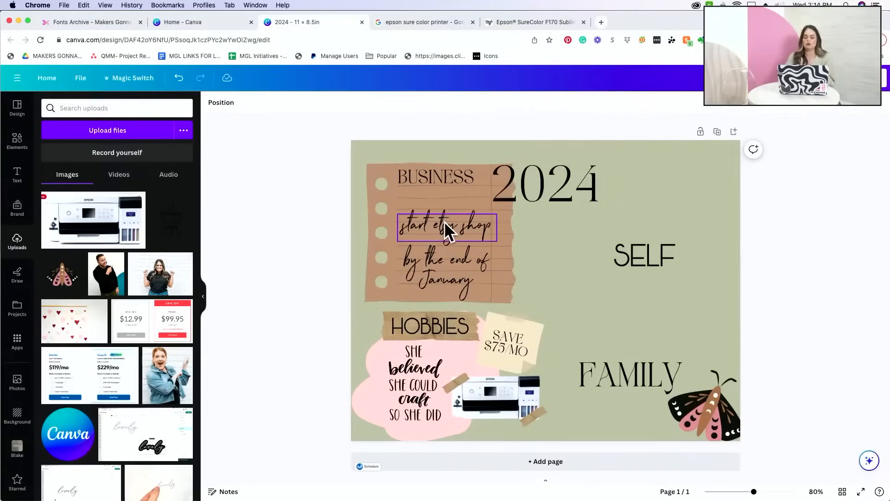
Move the "by the end of January" text up closer to "start etsy shop"
click(444, 222)
drag(461, 283, 462, 278)
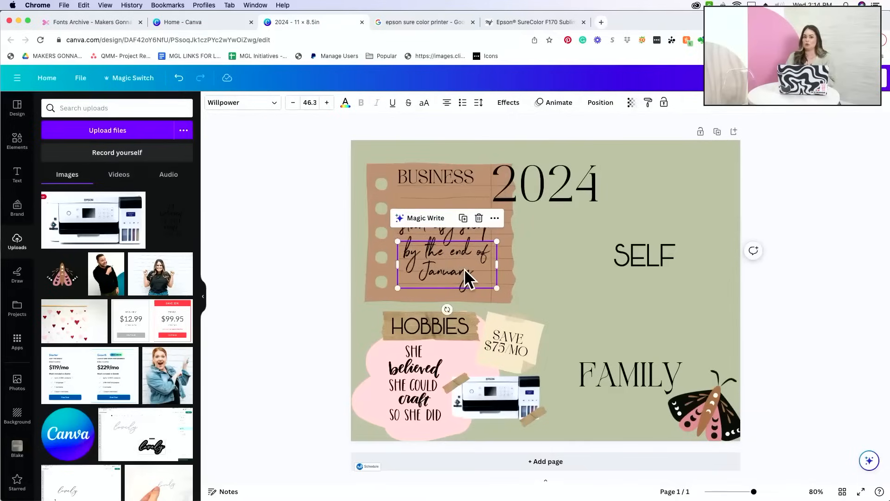
click(312, 252)
Tilt both handwritten texts slightly counterclockwise together, enlarge them to size 48.9 and center them on the notebook paper
click(448, 224)
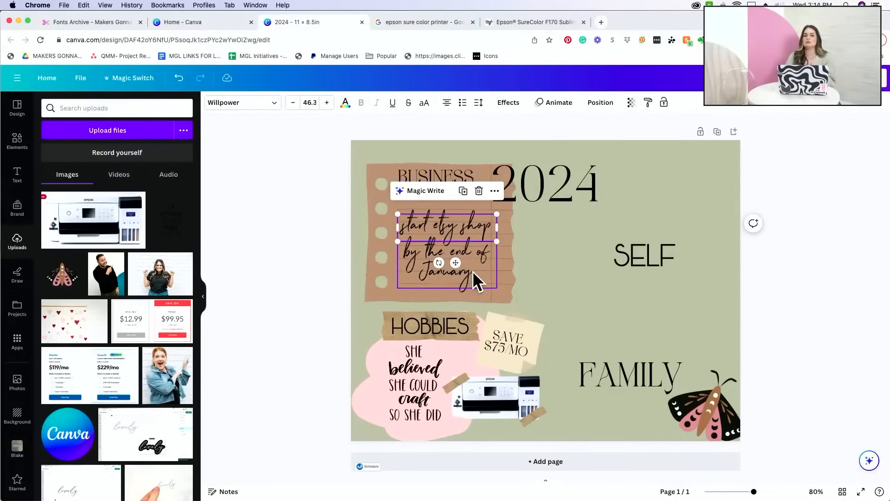
shift+click(472, 270)
drag(447, 302, 452, 307)
drag(494, 208, 498, 210)
drag(441, 256, 441, 255)
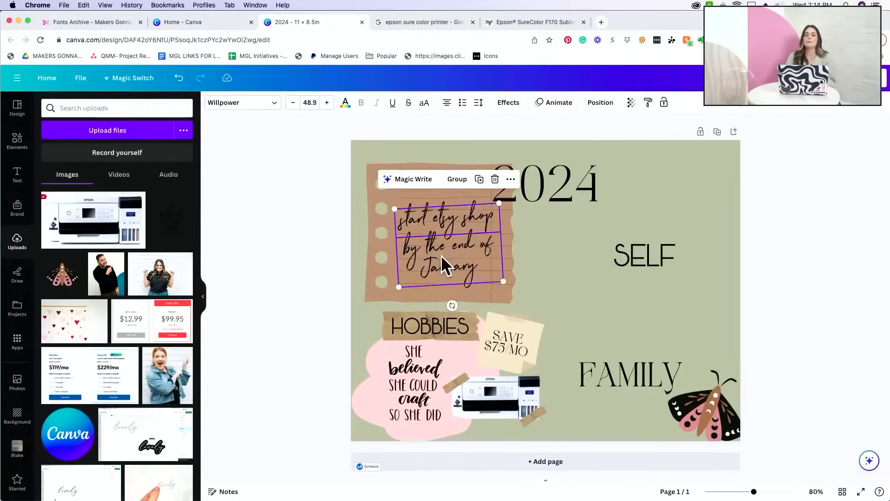
click(310, 233)
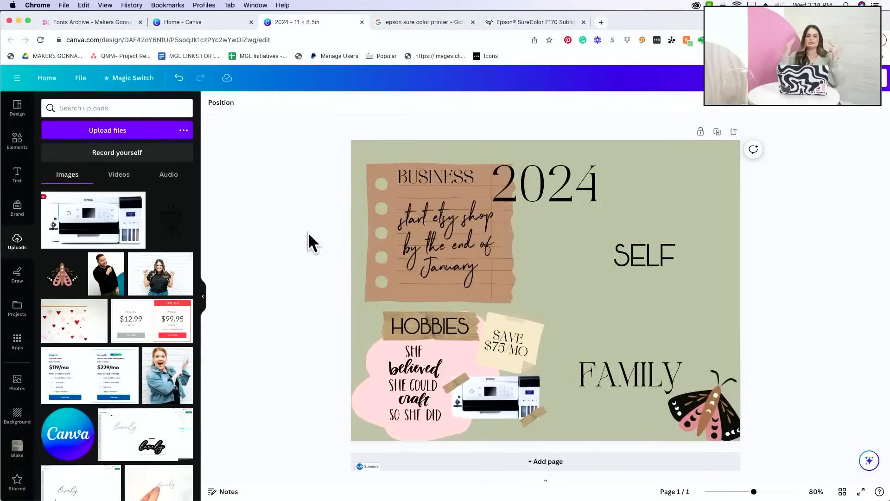
click(369, 287)
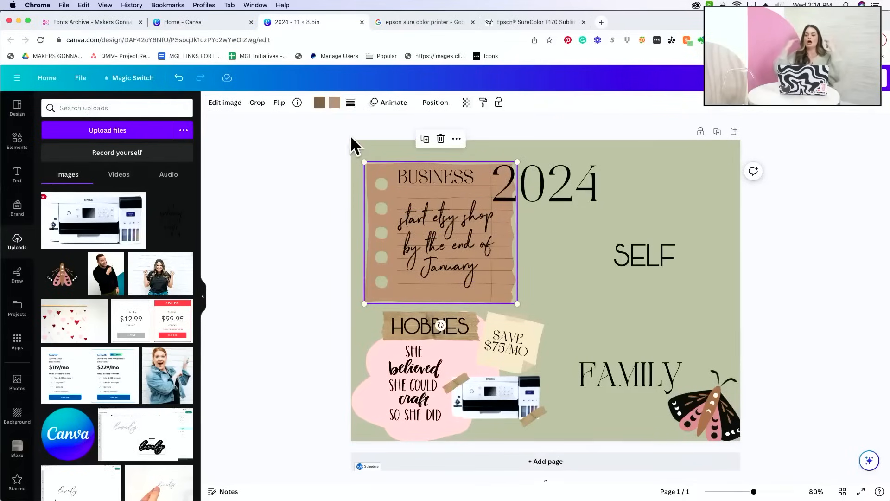
click(468, 103)
mouse_move(465, 139)
mouse_down()
mouse_move(436, 139)
mouse_move(465, 139)
mouse_up()
click(305, 121)
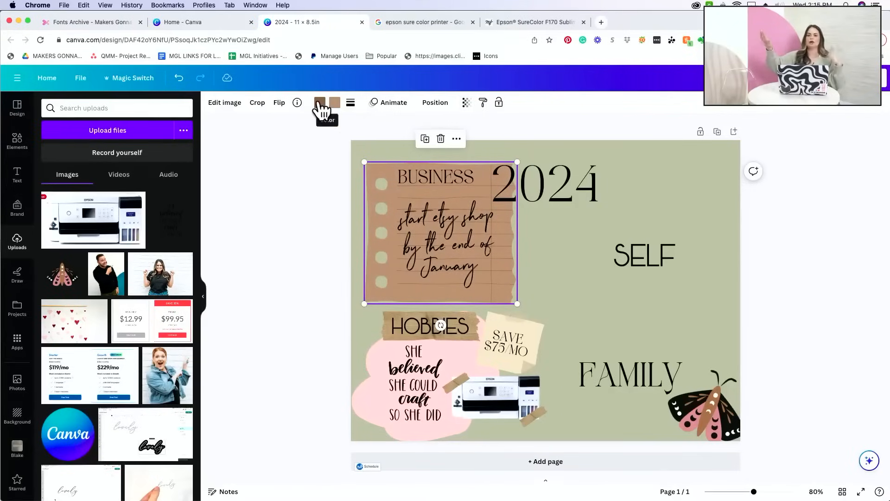
Recolor the notebook paper behind the BUSINESS note to the muted tan #BDA796
click(334, 104)
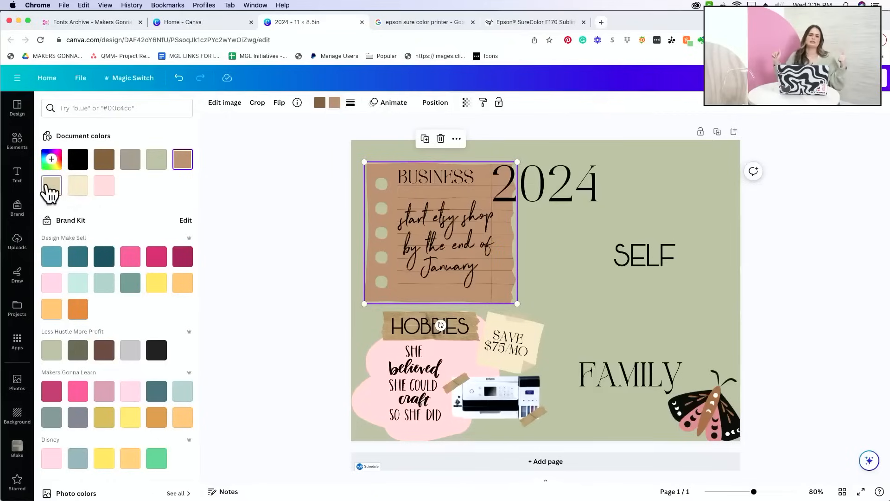
click(51, 185)
click(51, 159)
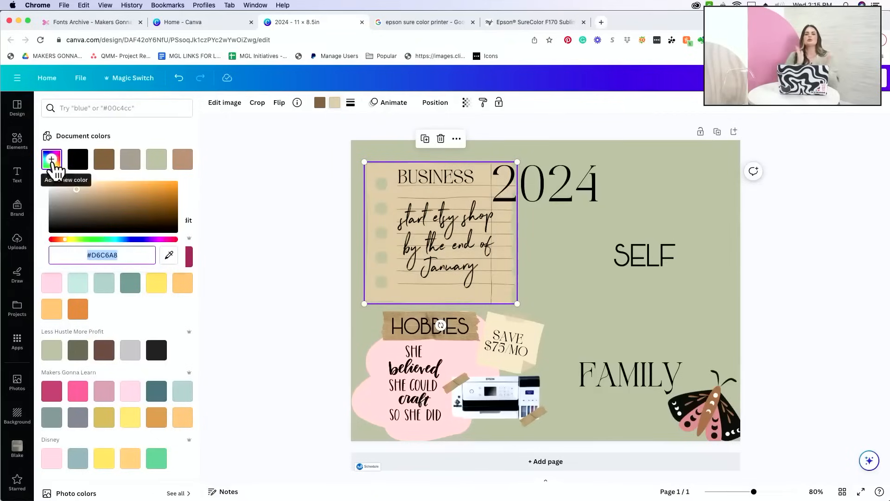
click(183, 159)
click(51, 159)
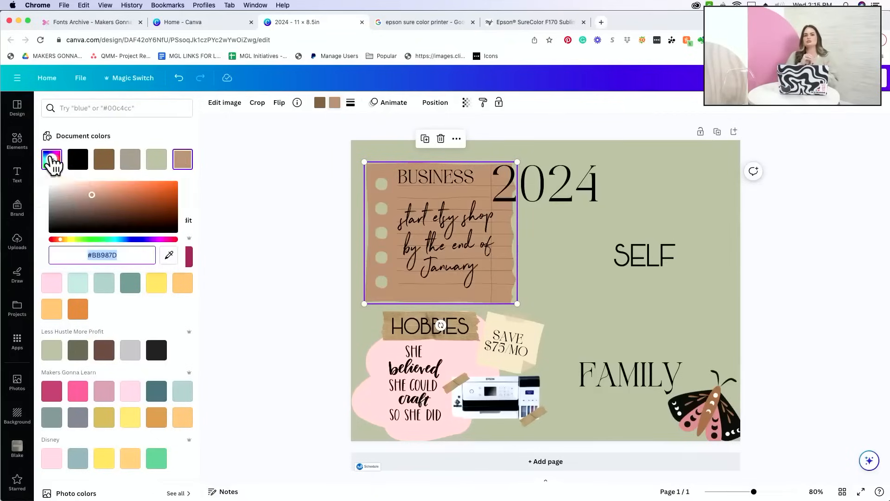
click(85, 195)
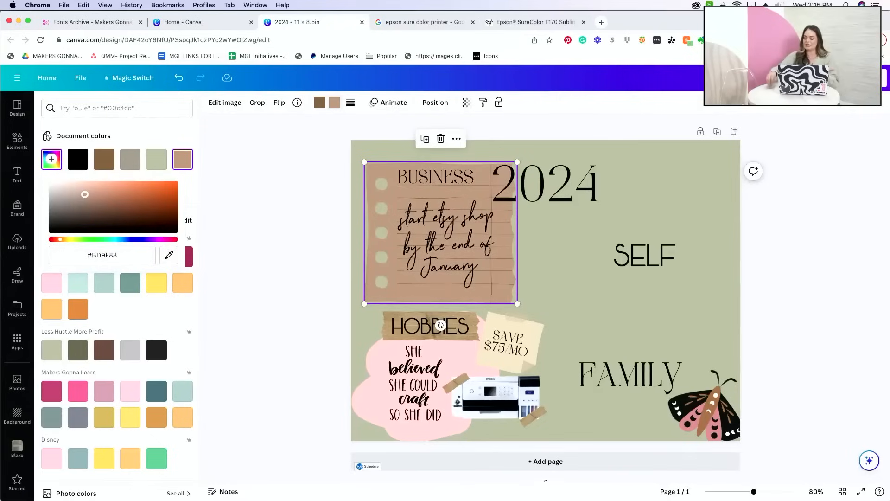
drag(80, 194, 75, 194)
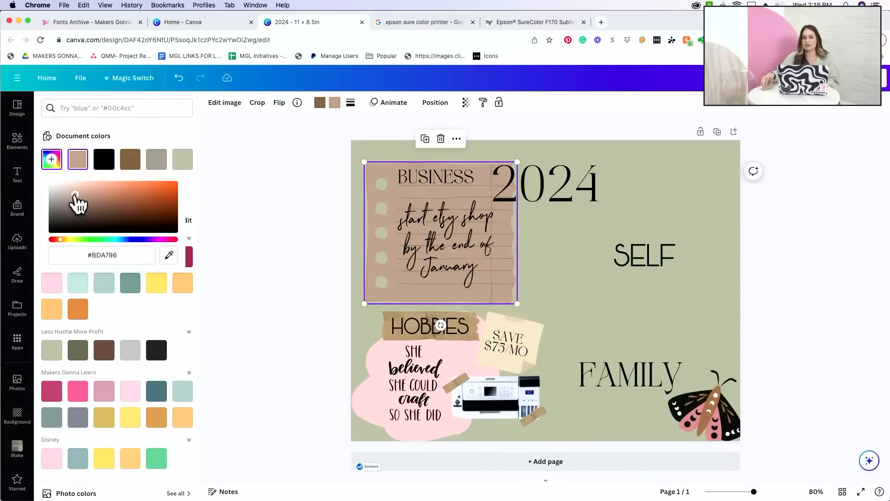
click(313, 237)
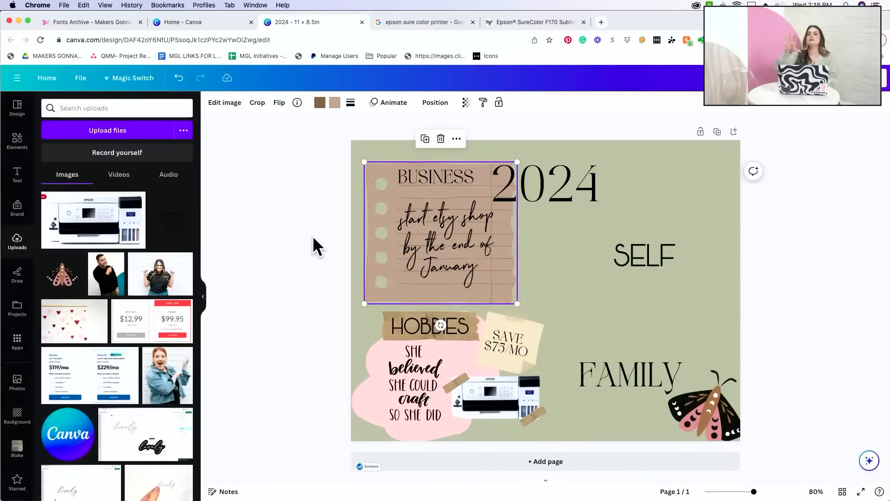
click(313, 238)
click(368, 248)
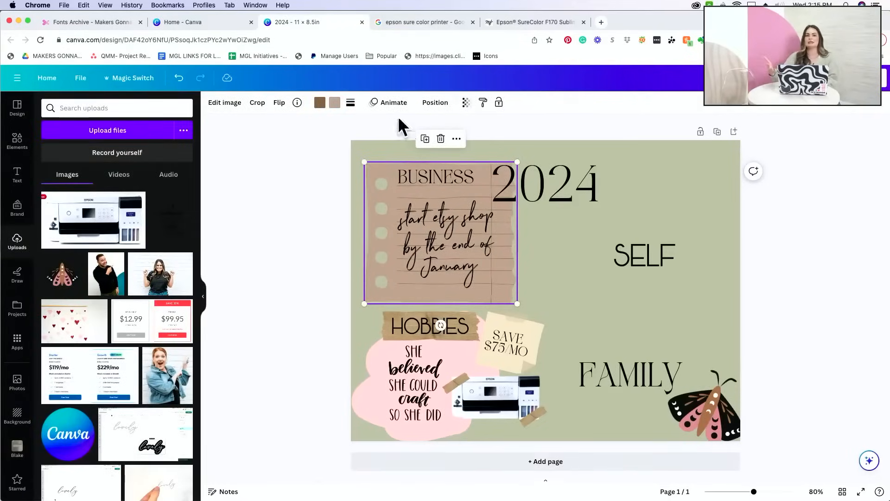
click(219, 110)
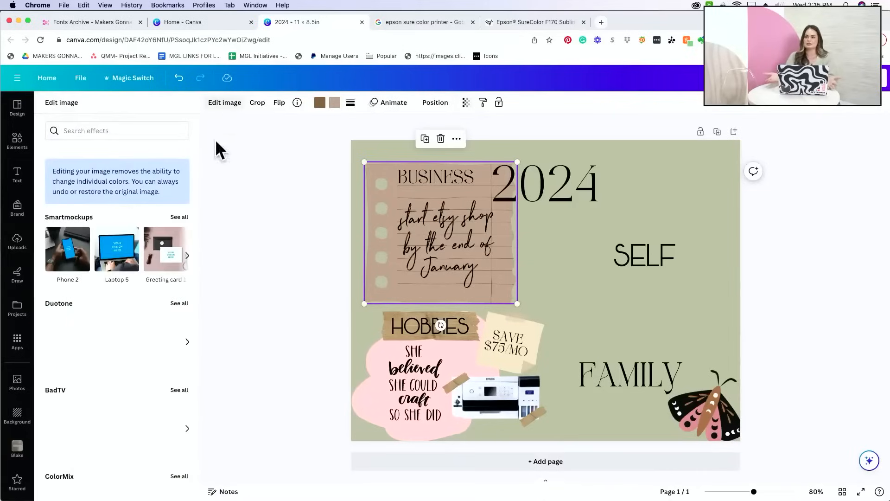
click(252, 294)
click(252, 294)
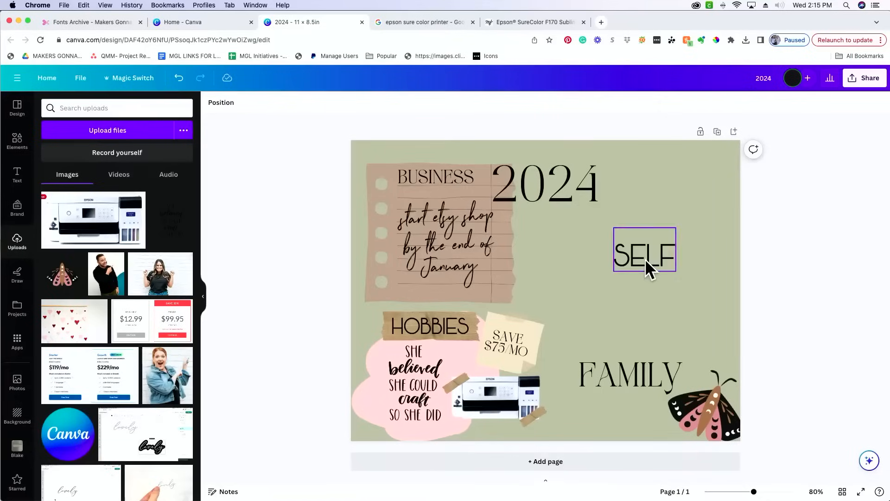
Move the SELF heading to just beneath the large 2024 title, beside the notebook paper
drag(651, 258, 573, 256)
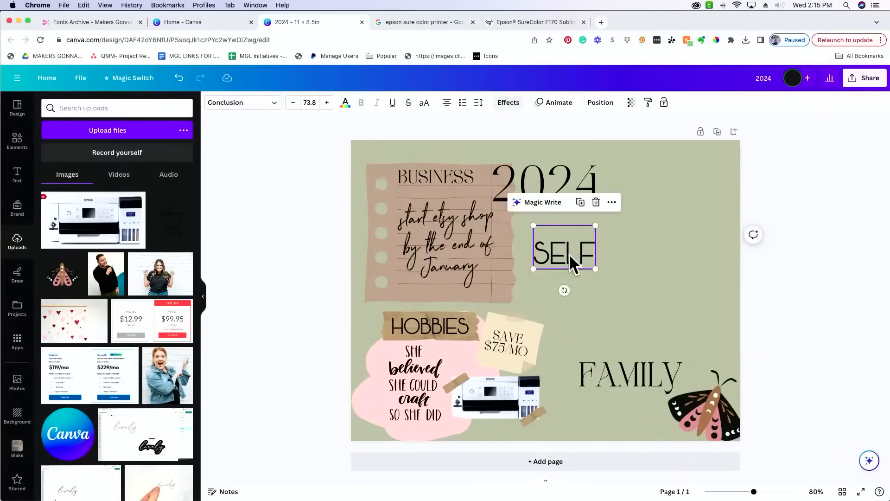
Switch to the Makers Gonna Learn site and open its cut files library
click(70, 22)
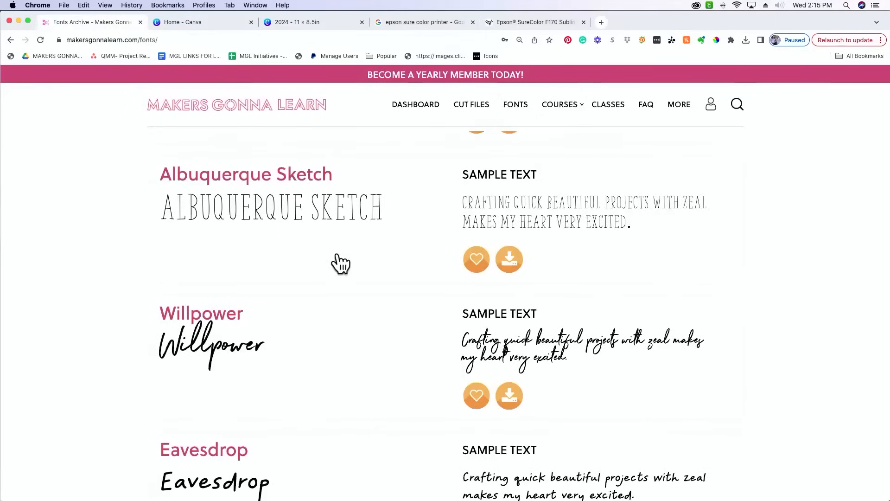
scroll(341, 264, up, 6)
click(472, 113)
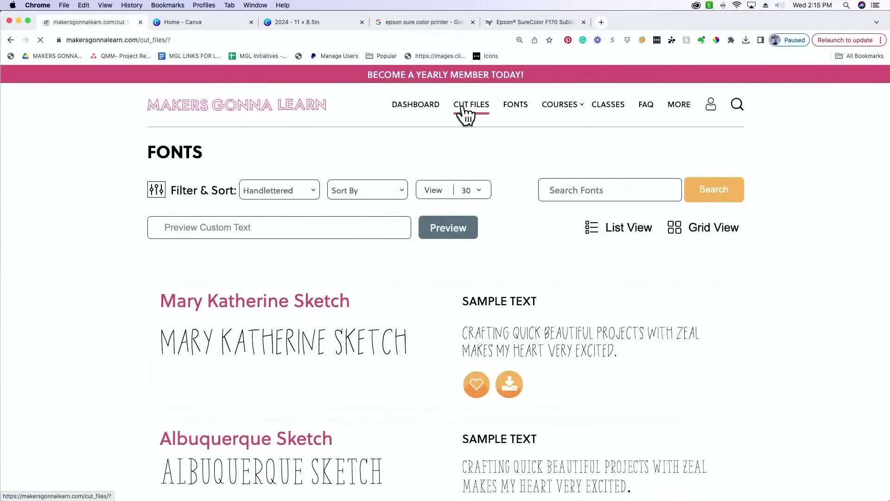
Browse the cut files library and download the Get Out Of Your Own Way design
click(299, 188)
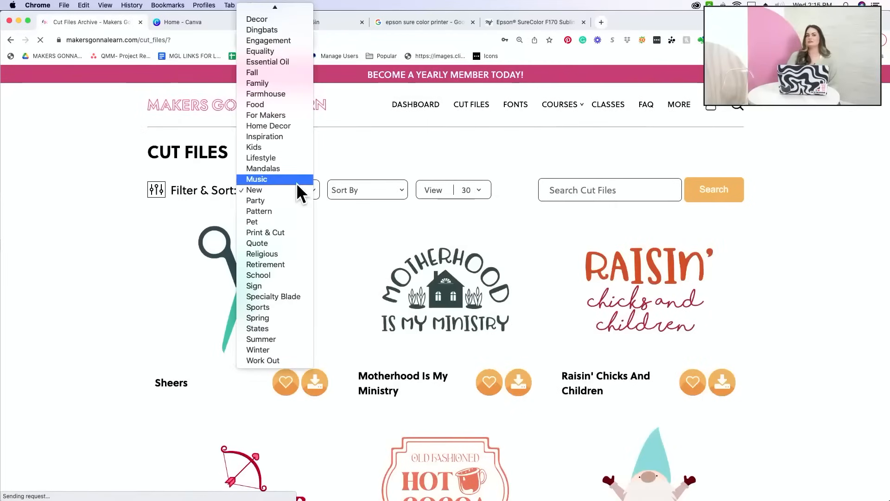
scroll(291, 175, up, 5)
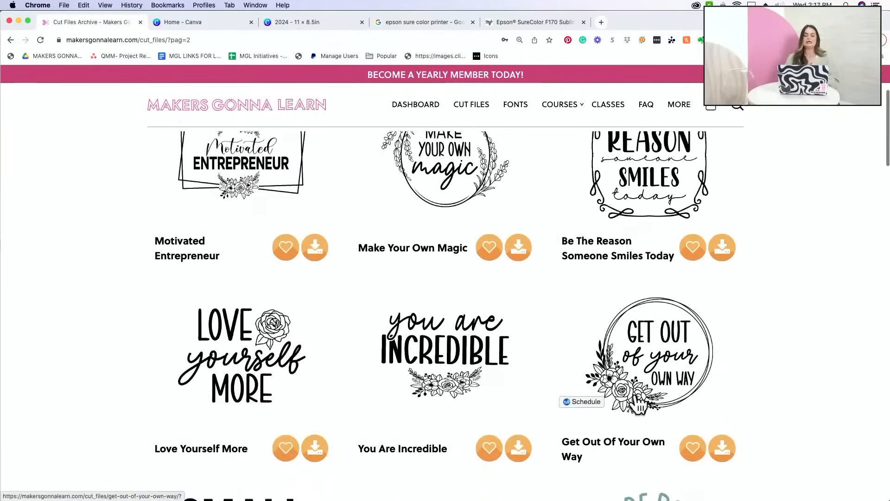
scroll(807, 383, down, 1)
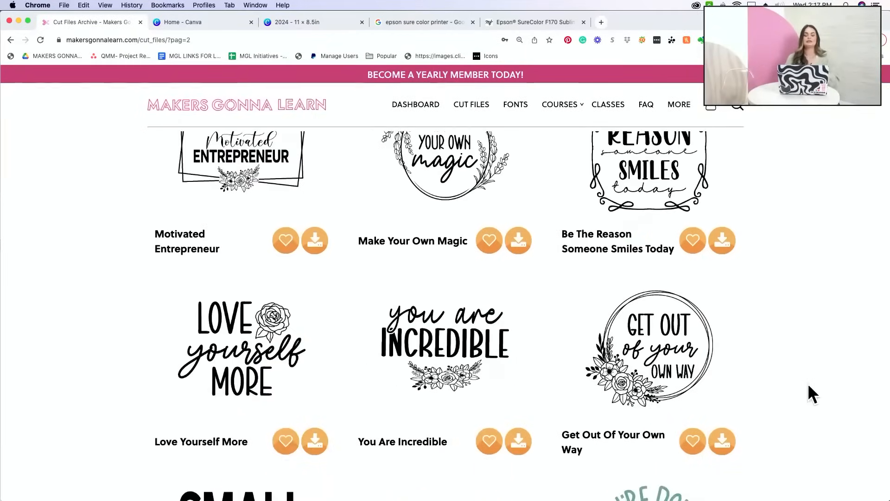
scroll(807, 383, down, 3)
scroll(807, 383, down, 3)
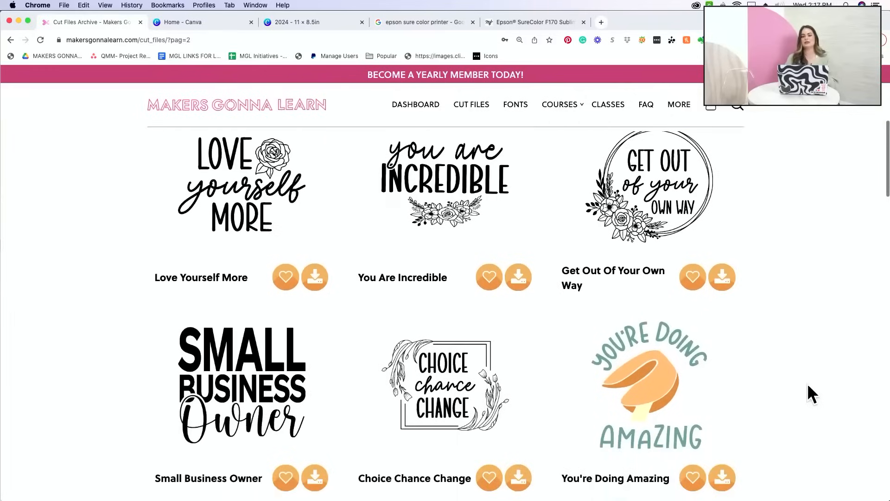
scroll(808, 384, up, 1)
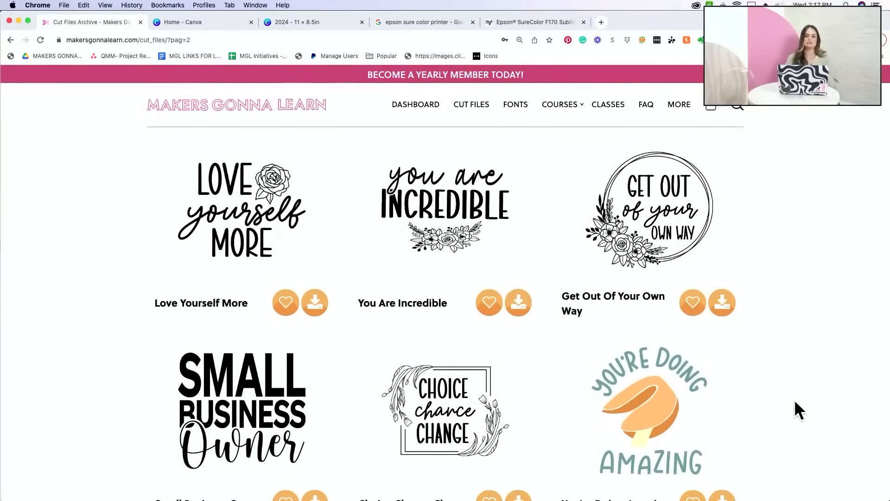
click(721, 306)
Download the Be Stronger Than Your Excuses cut file and open its extracted folder
scroll(721, 308, down, 5)
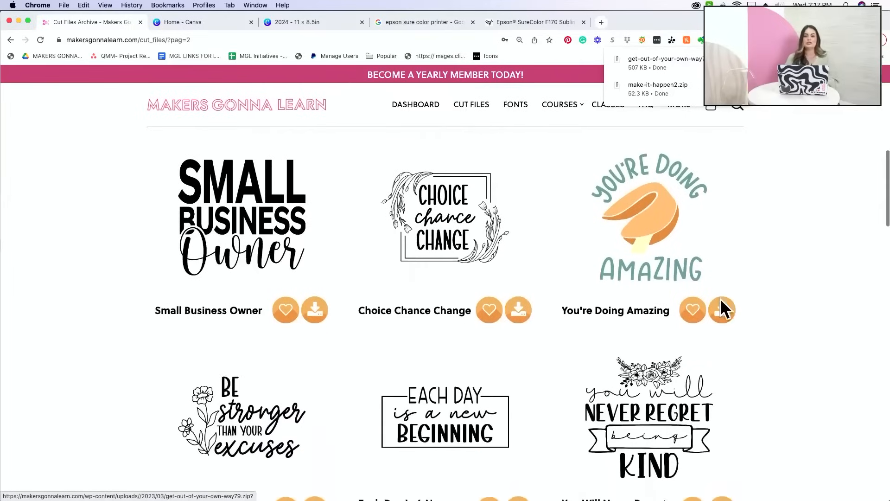
scroll(721, 301, down, 3)
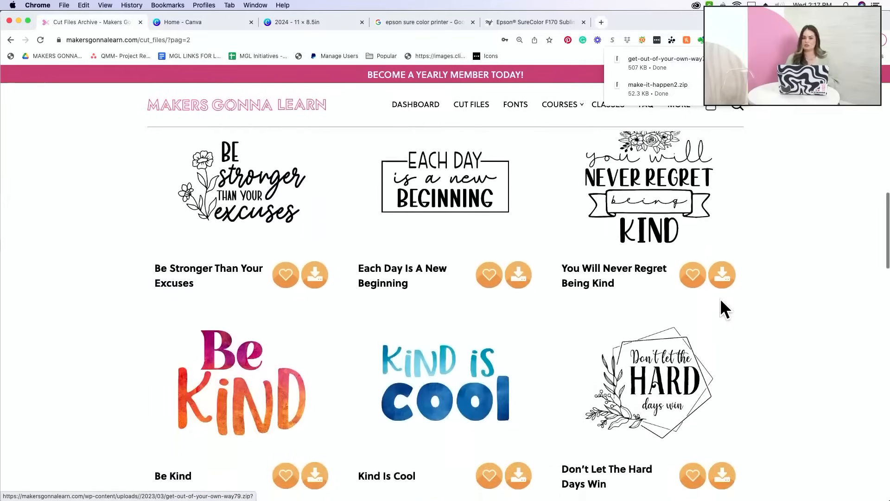
scroll(721, 301, up, 1)
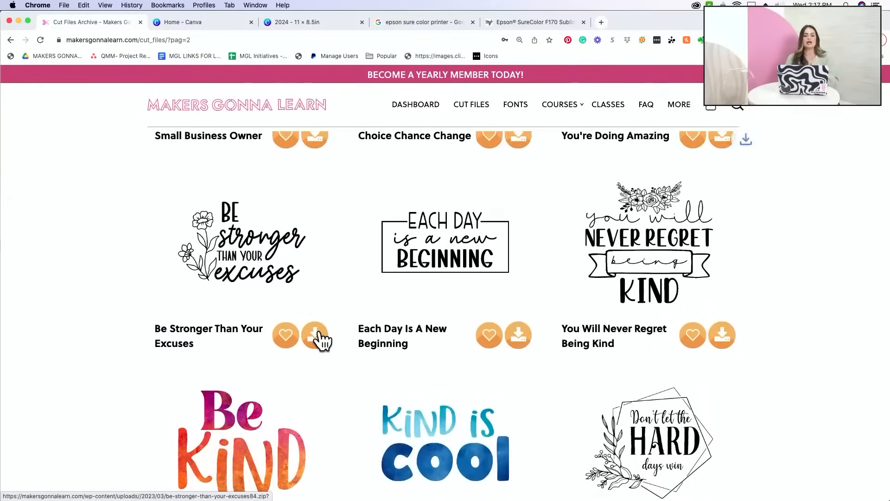
click(315, 335)
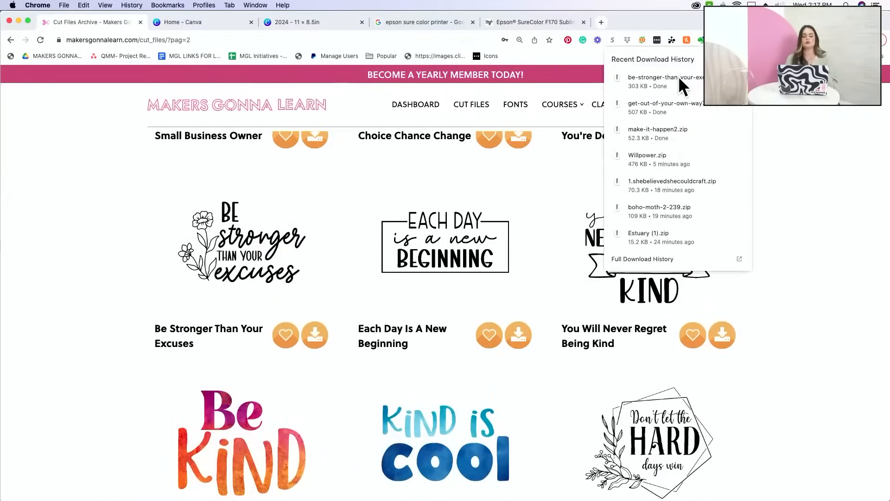
click(679, 77)
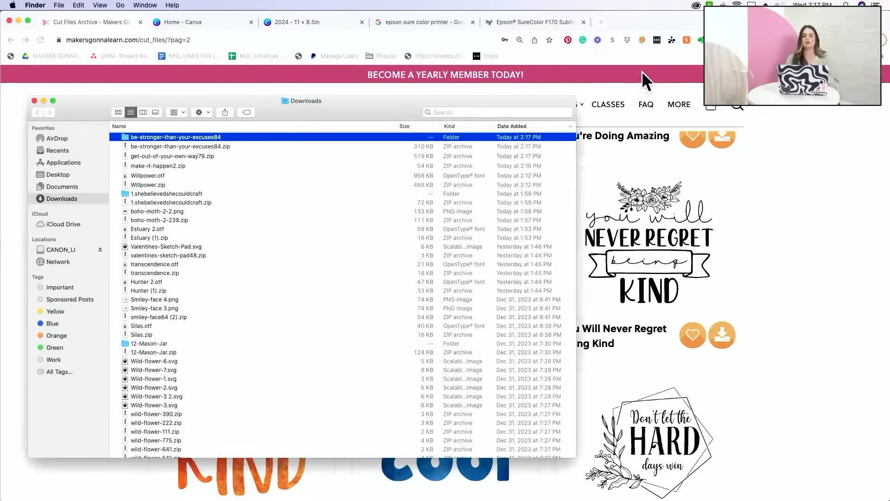
double_click(173, 137)
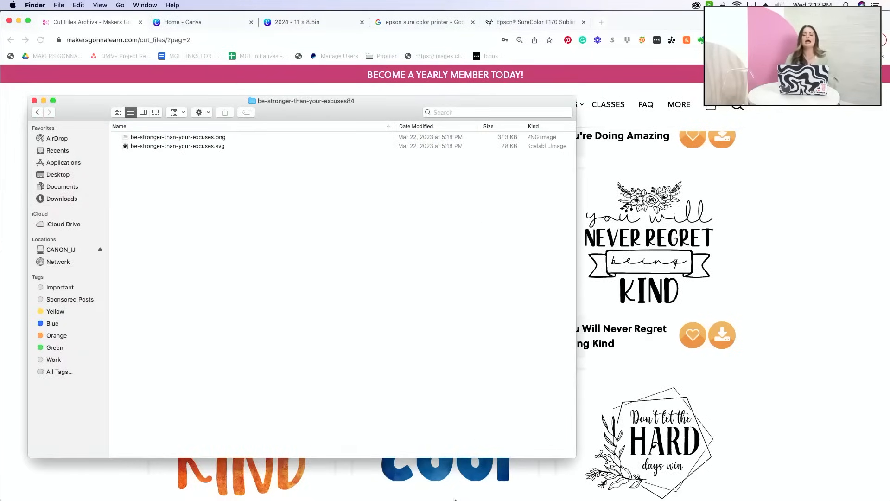
Switch to the 2024 Canva design, upload be-stronger-than-your-excuses.png and add it to the page
drag(99, 112, 331, 105)
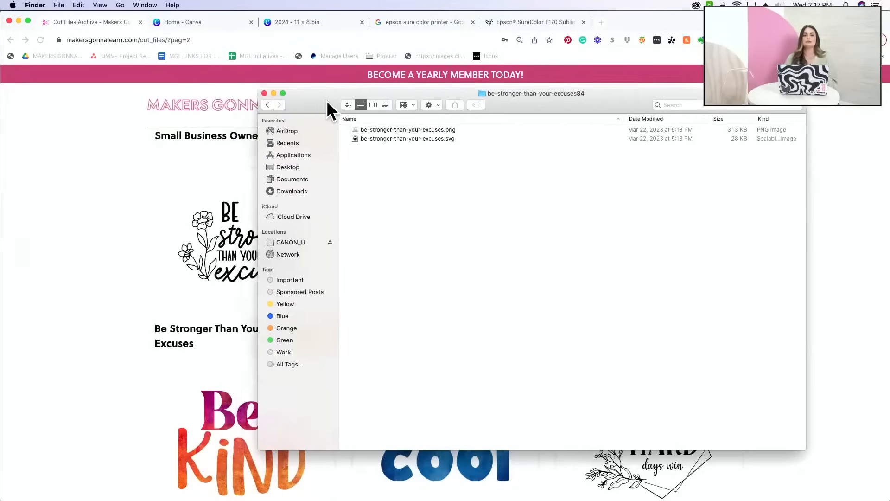
click(300, 20)
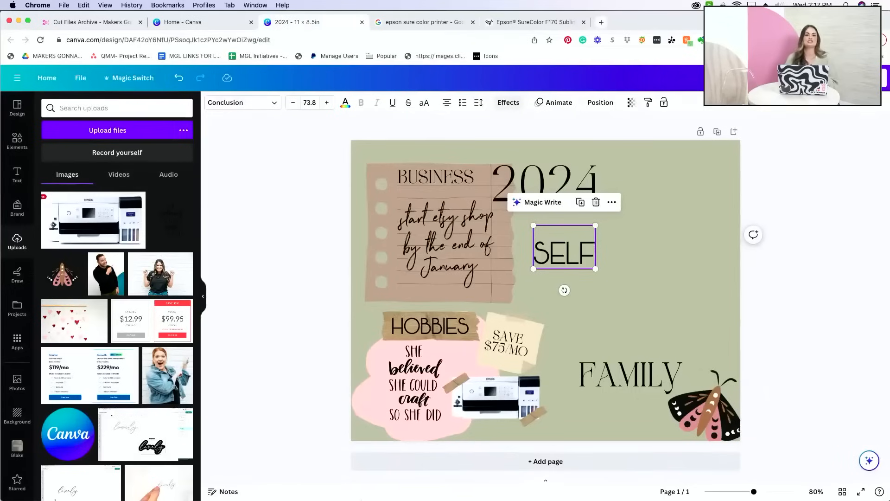
mouse_move(363, 477)
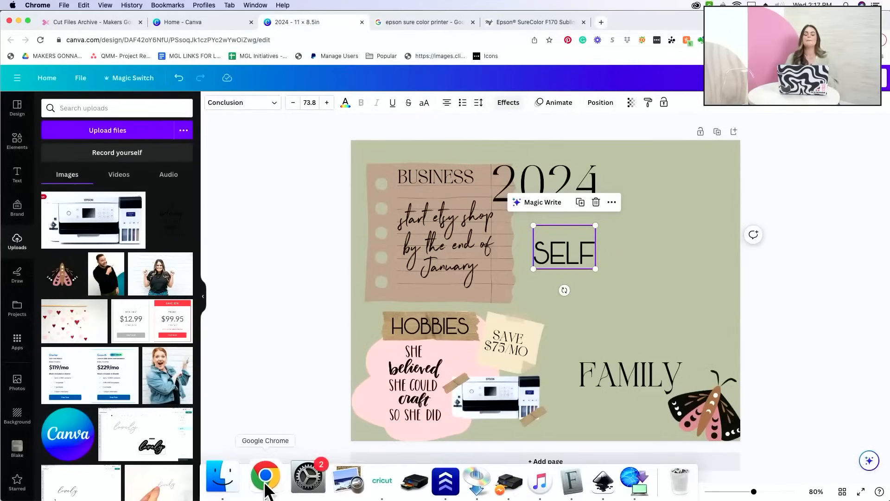
click(240, 487)
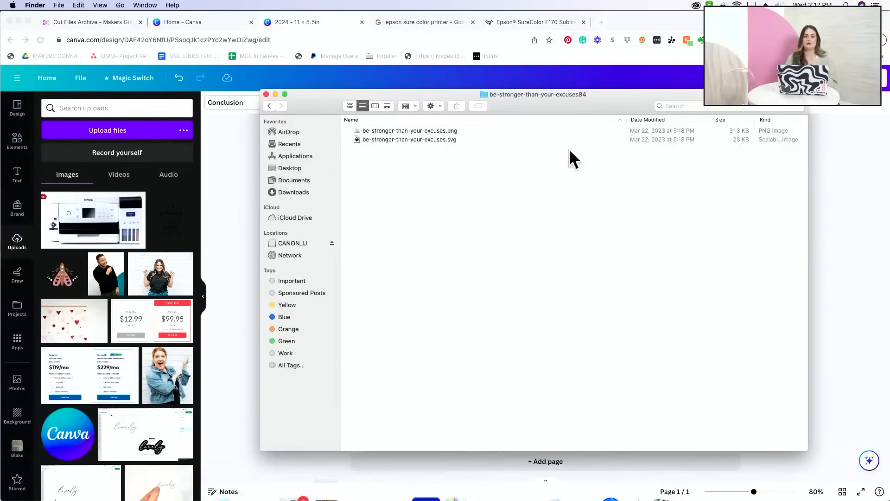
drag(439, 130, 861, 198)
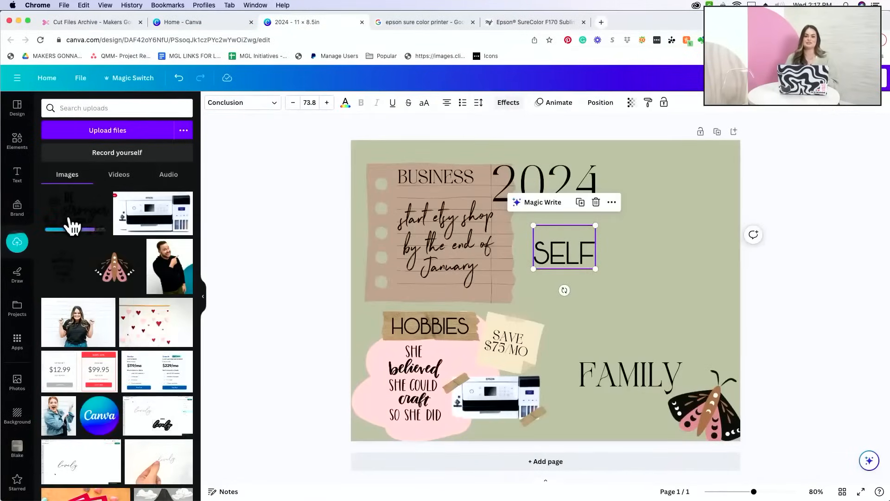
click(74, 225)
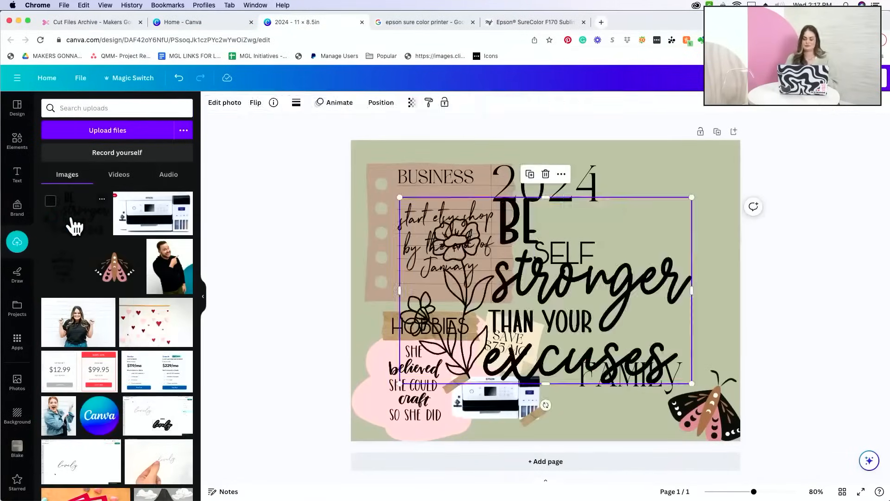
Shrink the Be Stronger Than Your Excuses graphic and place it just beside the SELF heading, on its outer side
drag(400, 384, 599, 257)
drag(632, 224, 654, 248)
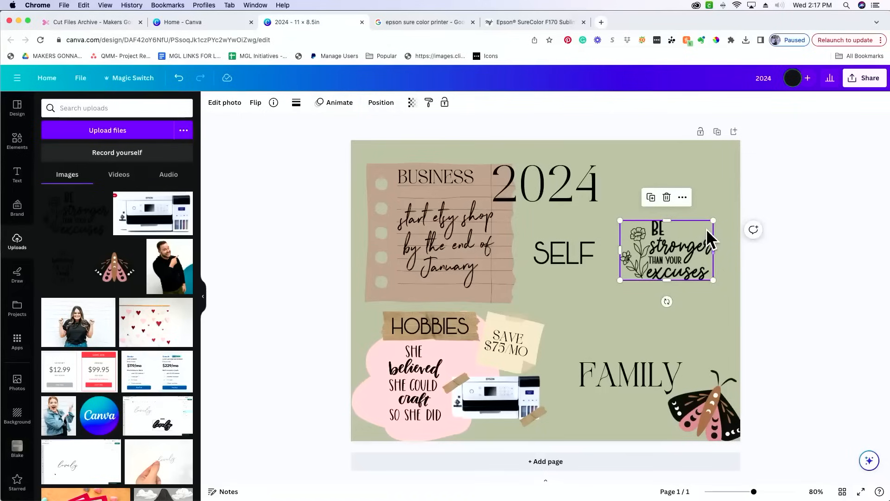
drag(711, 223, 722, 215)
drag(686, 249, 674, 240)
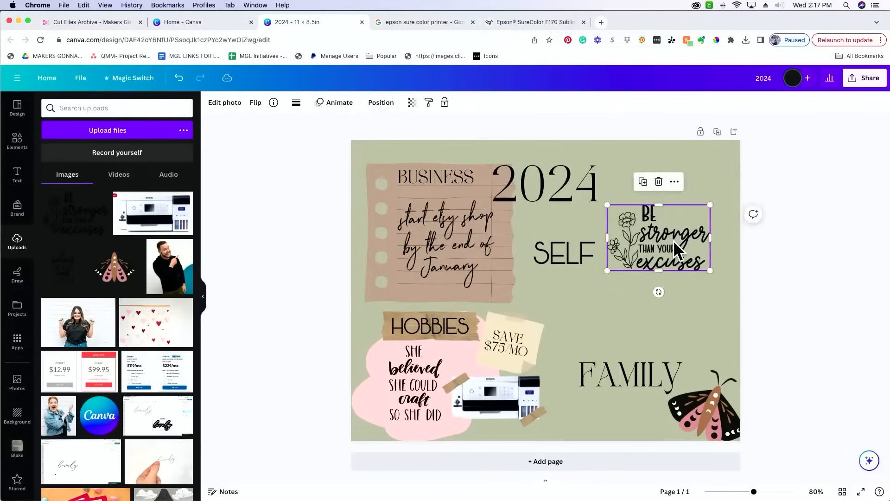
click(840, 383)
click(632, 247)
drag(633, 246, 630, 251)
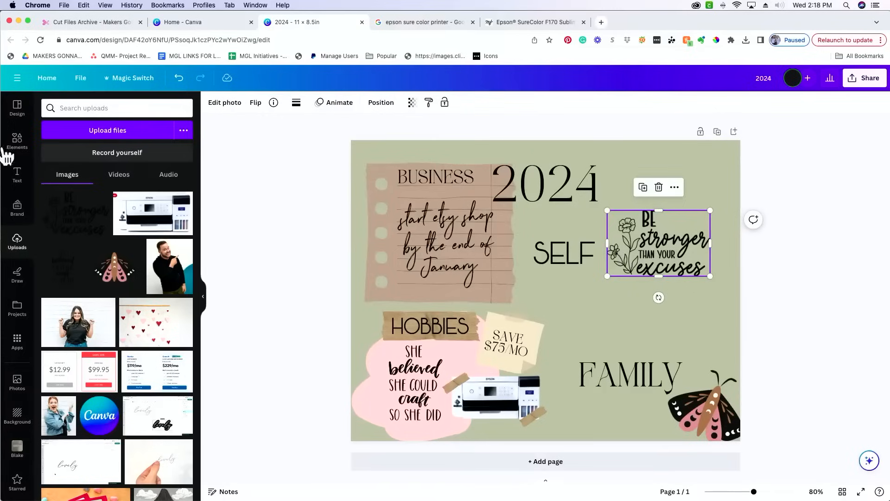
click(17, 142)
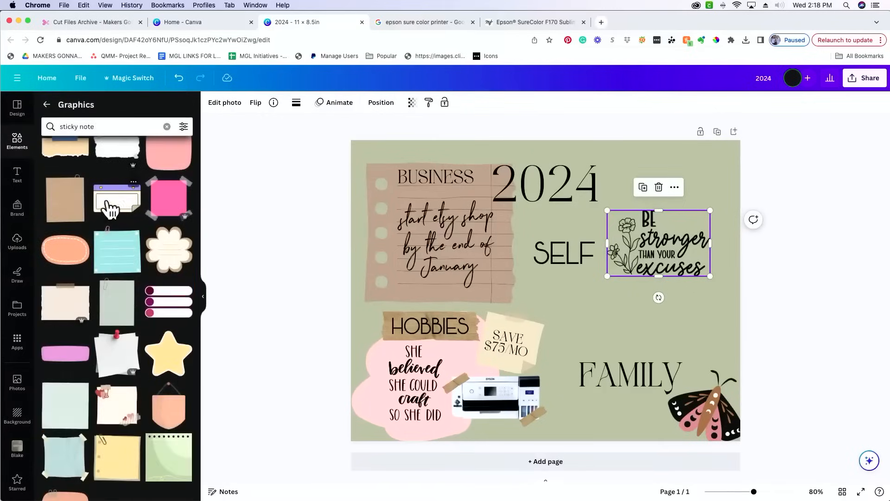
scroll(123, 427, up, 1)
scroll(130, 424, down, 3)
click(170, 385)
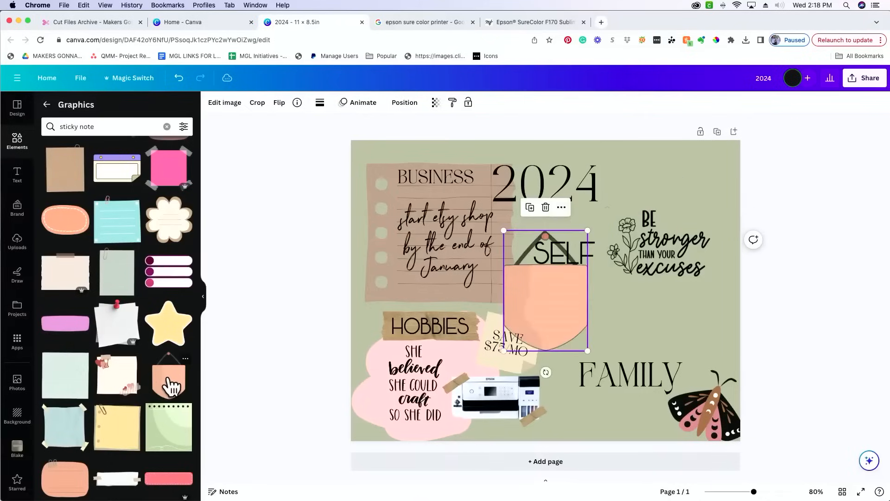
key(Delete)
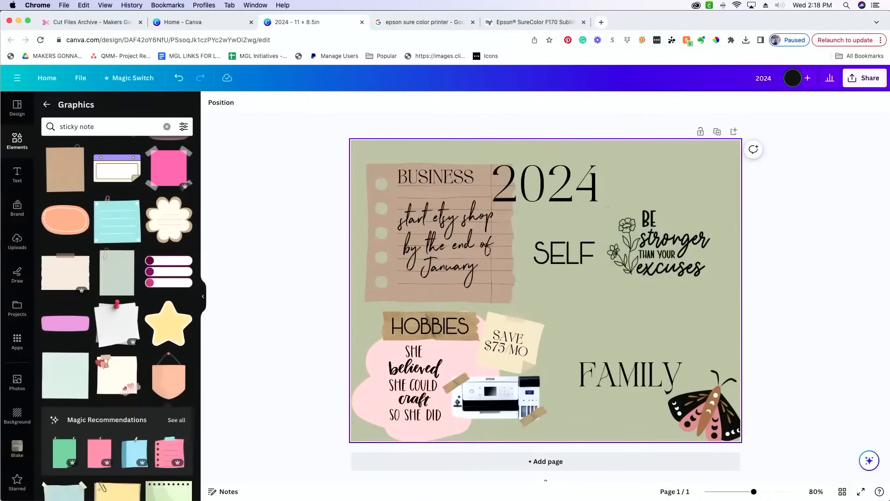
Duplicate the pink blob behind HOBBIES, place it slightly enlarged over the Be Stronger quote and flip it horizontally
click(497, 362)
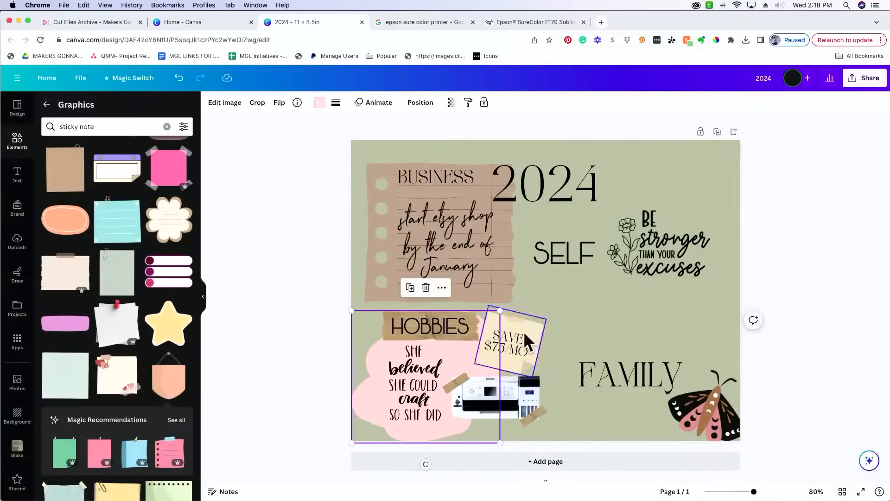
click(410, 288)
drag(444, 401, 642, 277)
drag(735, 171, 751, 158)
click(279, 103)
click(289, 126)
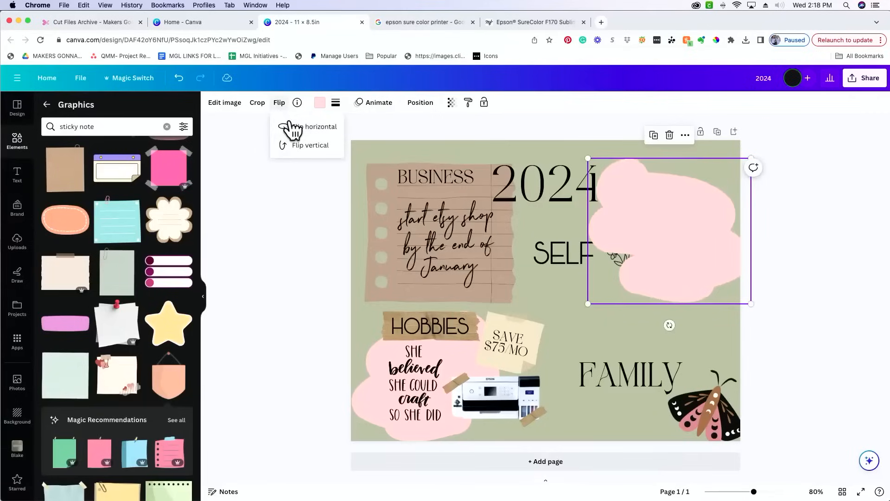
Recolor the duplicated blob to the dark olive #828673 and send it behind the other elements
click(319, 103)
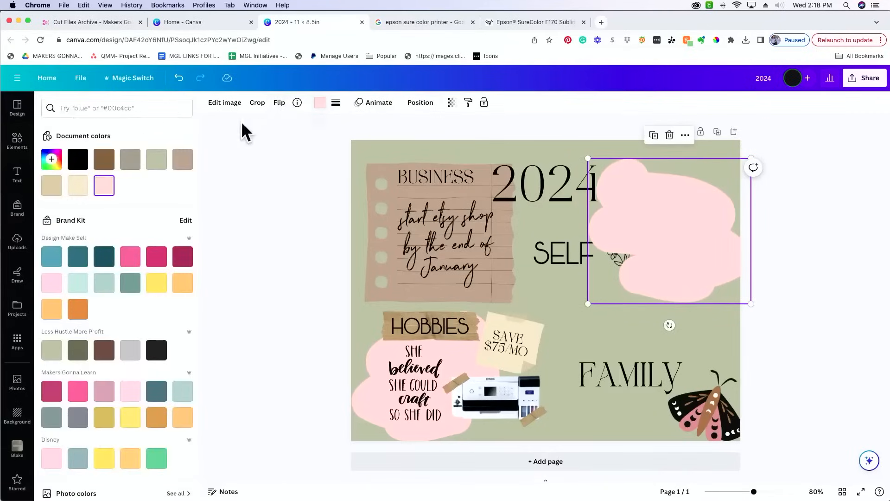
click(153, 165)
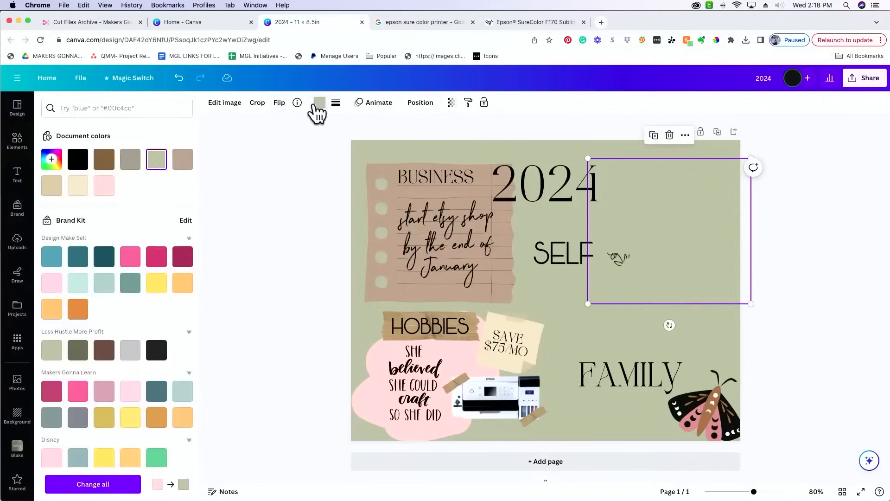
click(53, 160)
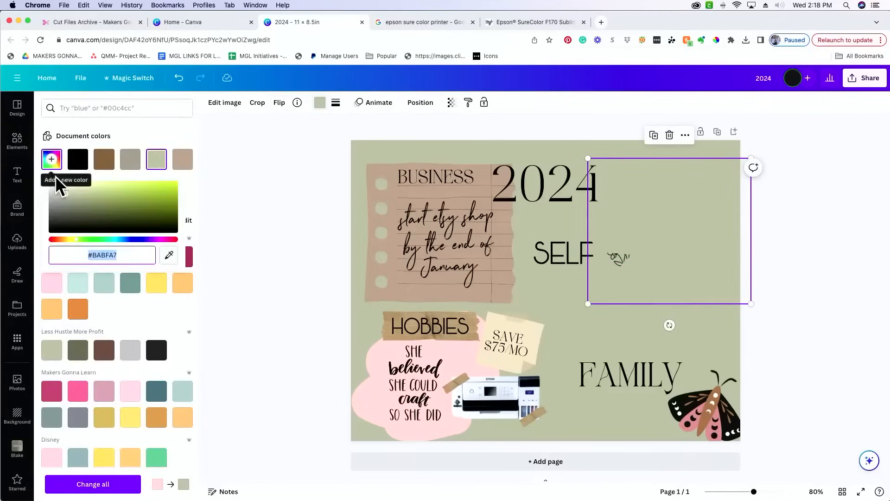
click(65, 200)
drag(66, 200, 67, 206)
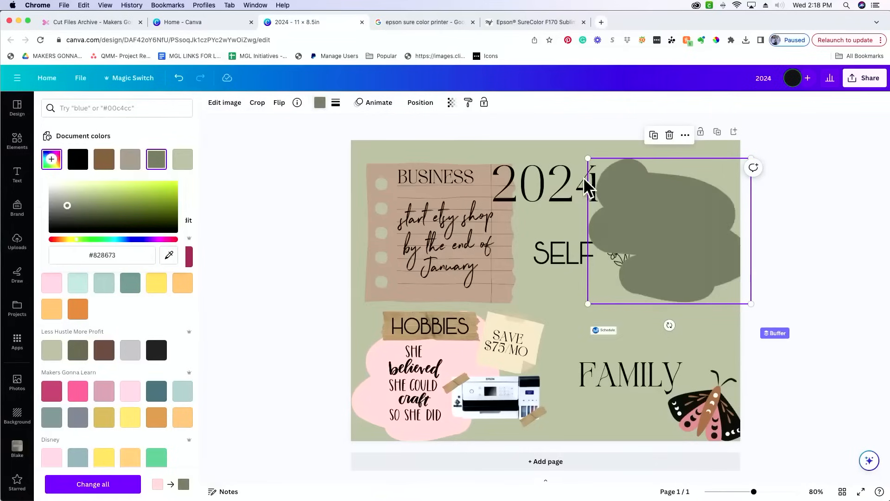
click(427, 103)
click(137, 145)
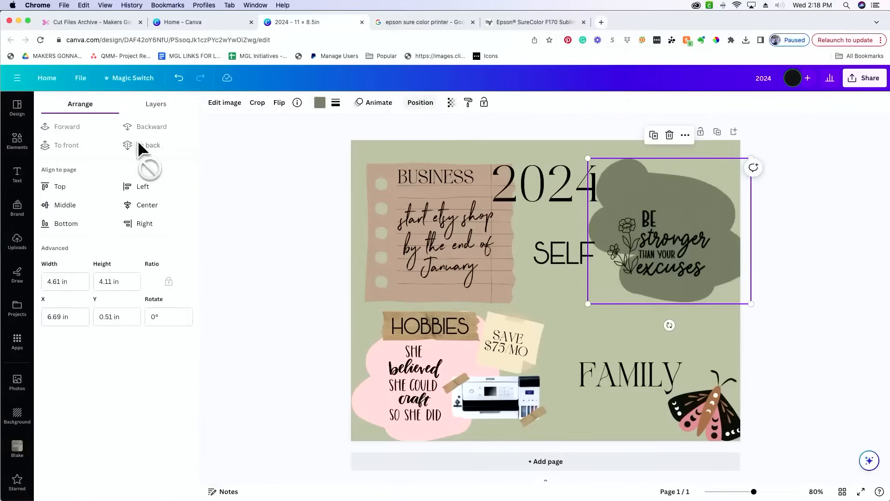
Reposition the Be Stronger Than Your Excuses graphic onto the upper part of the dark olive blob
drag(656, 238, 673, 225)
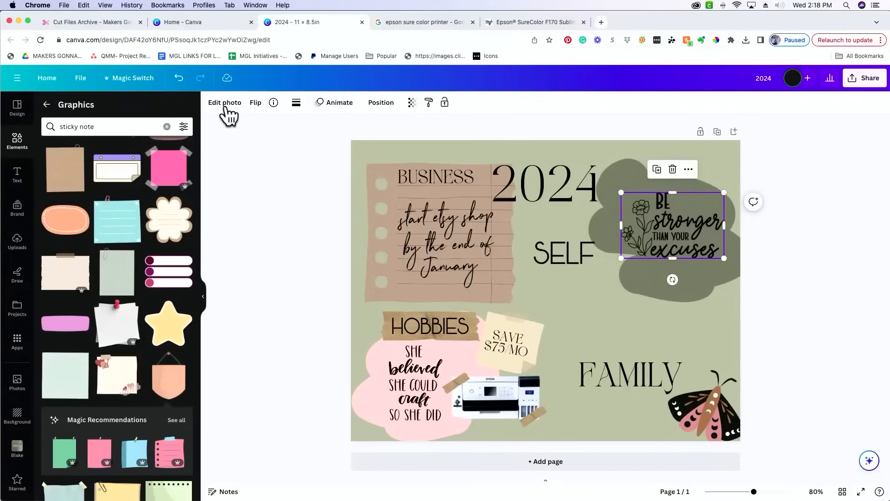
click(225, 111)
click(229, 219)
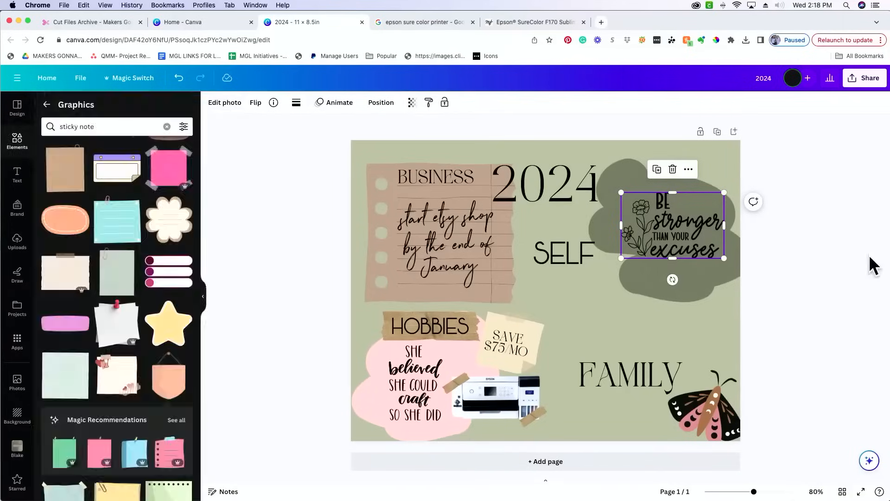
click(820, 314)
drag(689, 237, 679, 234)
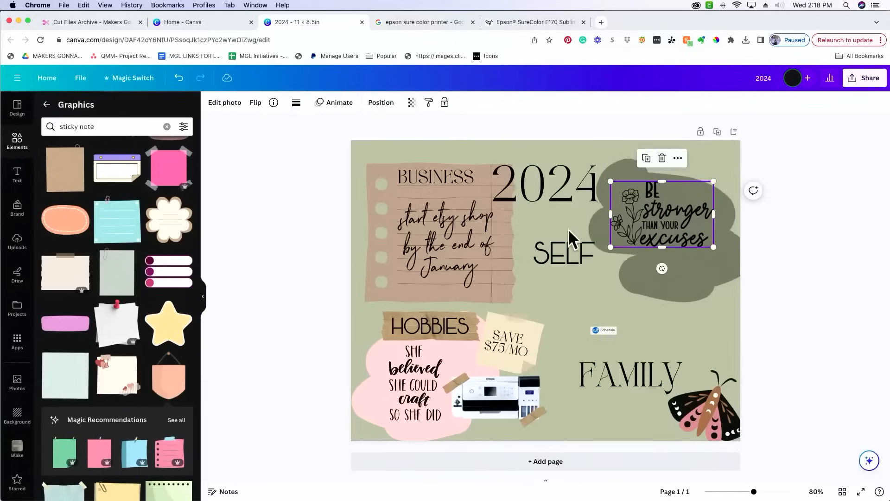
Try sage #babfa7, a pale cream and taupe as the blob's color, returning it to the dark olive
click(690, 282)
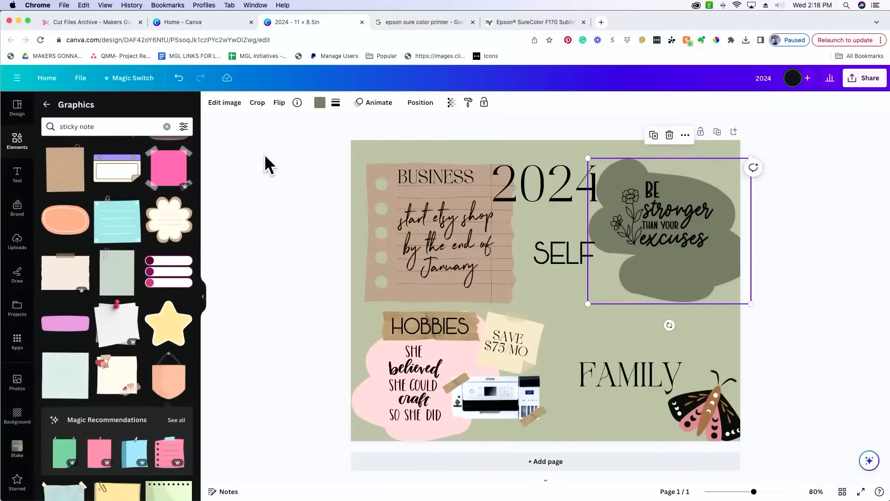
click(319, 103)
click(184, 161)
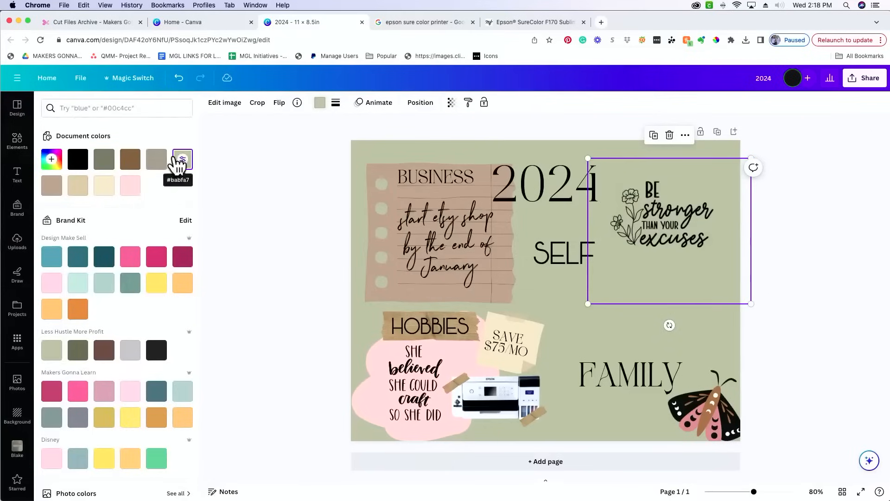
click(51, 162)
drag(65, 193, 62, 184)
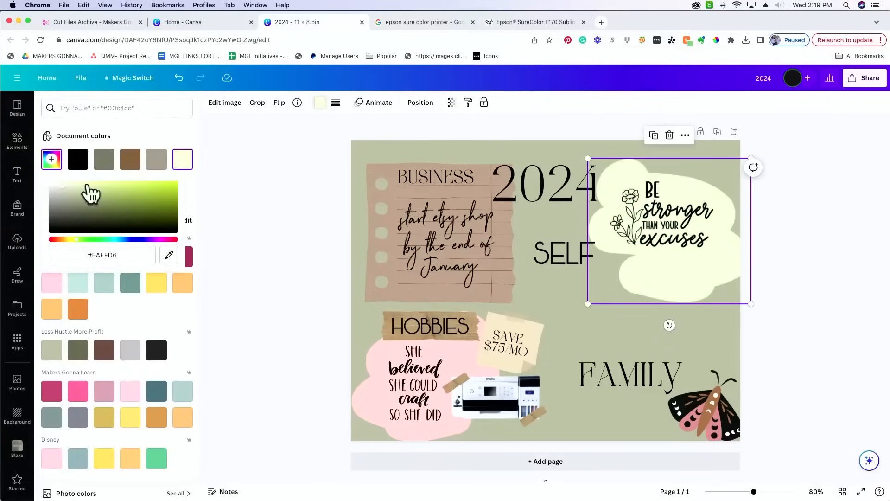
click(156, 160)
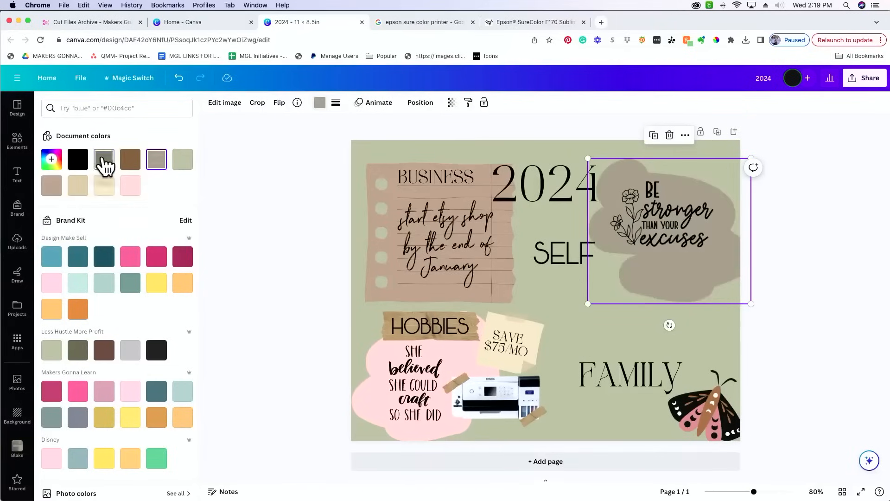
click(104, 159)
Move the Be Stronger Than Your Excuses graphic up to the upper edge of the dark olive blob
mouse_move(664, 226)
mouse_down()
mouse_move(691, 225)
mouse_move(681, 262)
mouse_move(630, 292)
mouse_move(696, 258)
mouse_move(699, 238)
mouse_move(681, 255)
mouse_move(689, 257)
mouse_move(703, 233)
mouse_move(687, 280)
mouse_move(677, 230)
mouse_move(663, 232)
mouse_move(672, 234)
mouse_up()
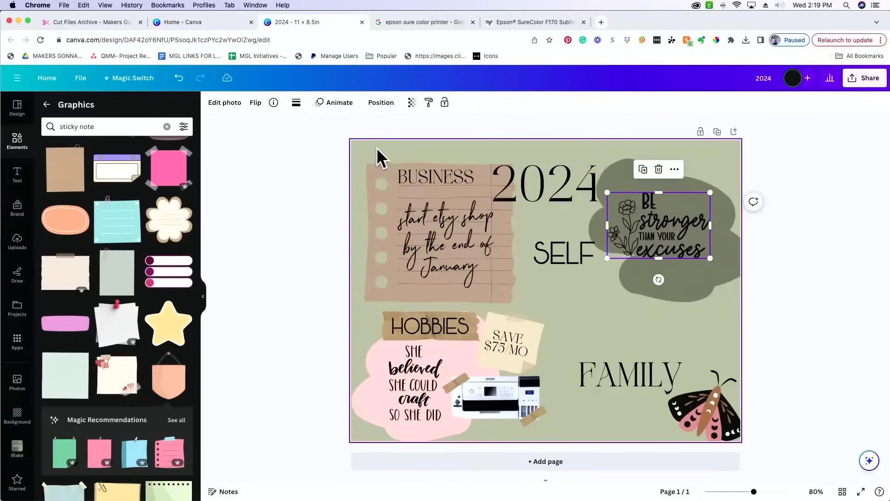
drag(672, 226, 675, 198)
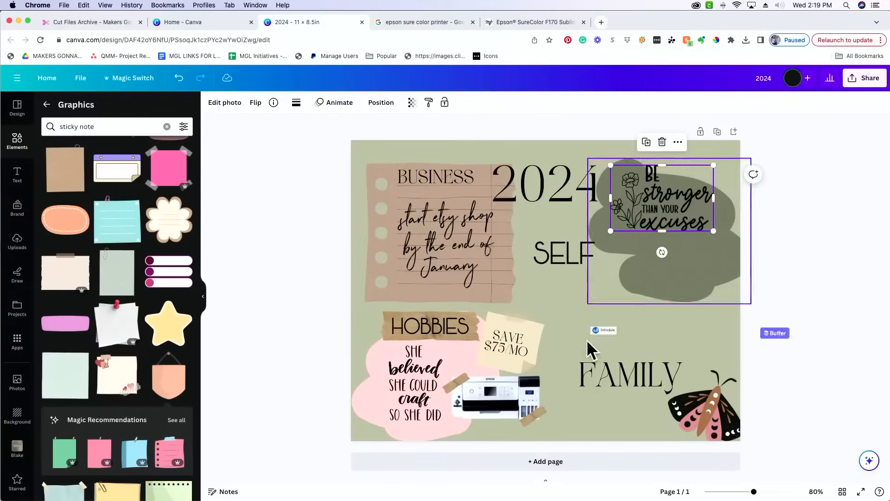
Unpack get-out-of-your-own-way79.zip from the recent downloads and upload its Get Out of Your Own Way graphic to the design
click(222, 477)
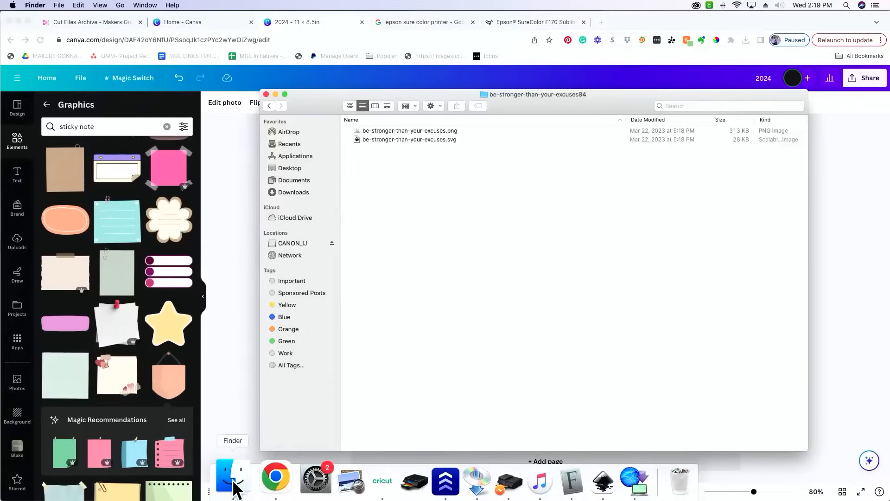
mouse_move(331, 479)
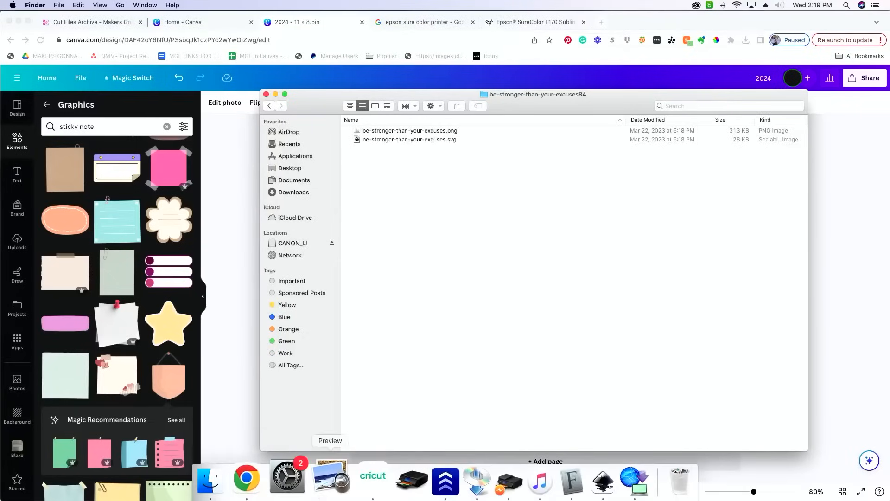
click(247, 477)
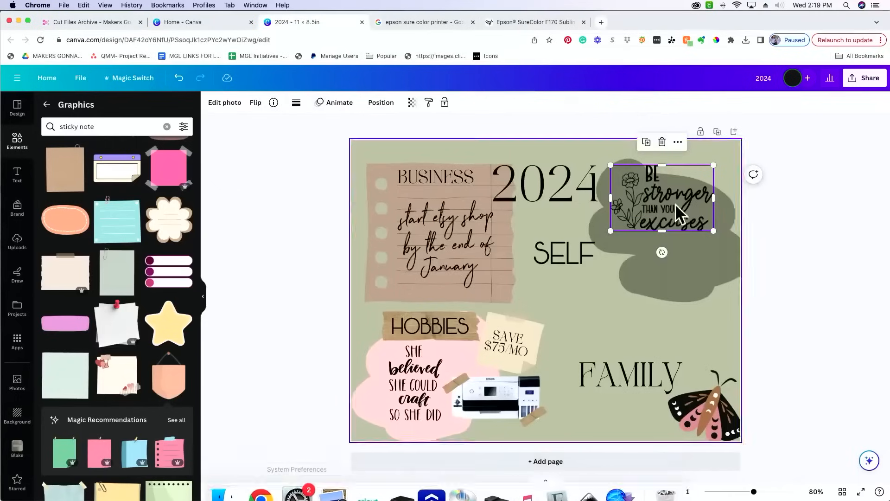
click(746, 40)
mouse_move(685, 105)
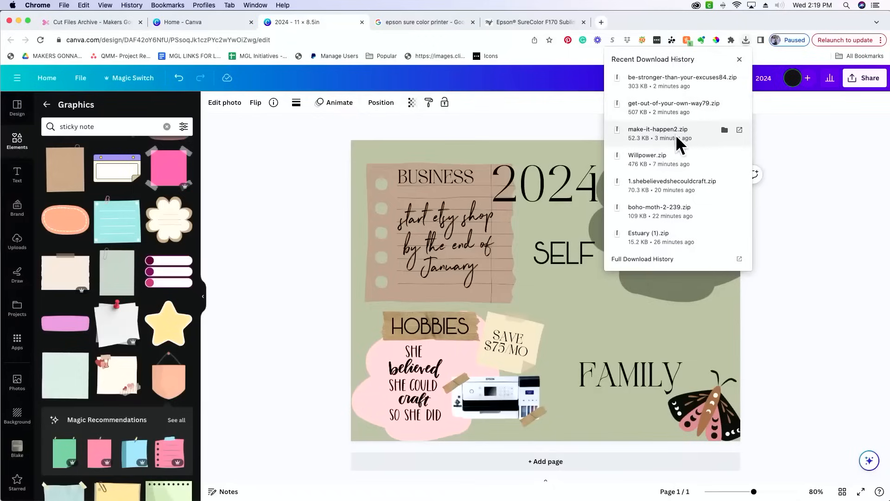
click(652, 102)
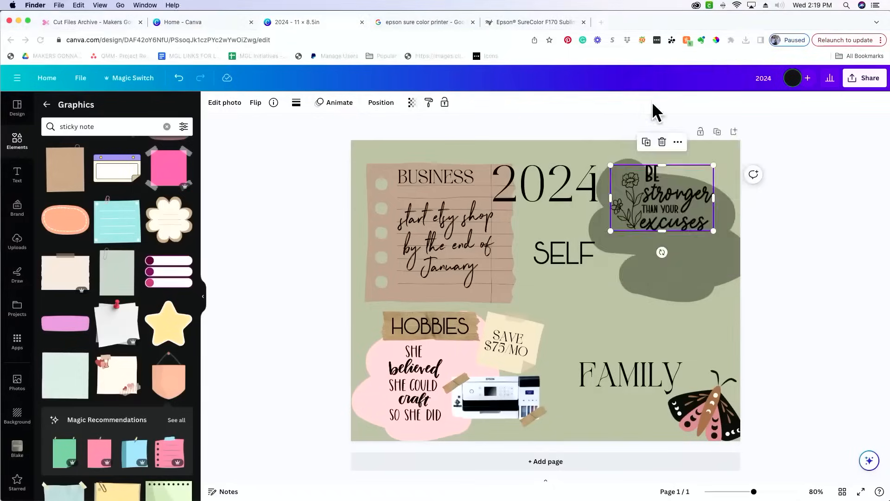
double_click(477, 128)
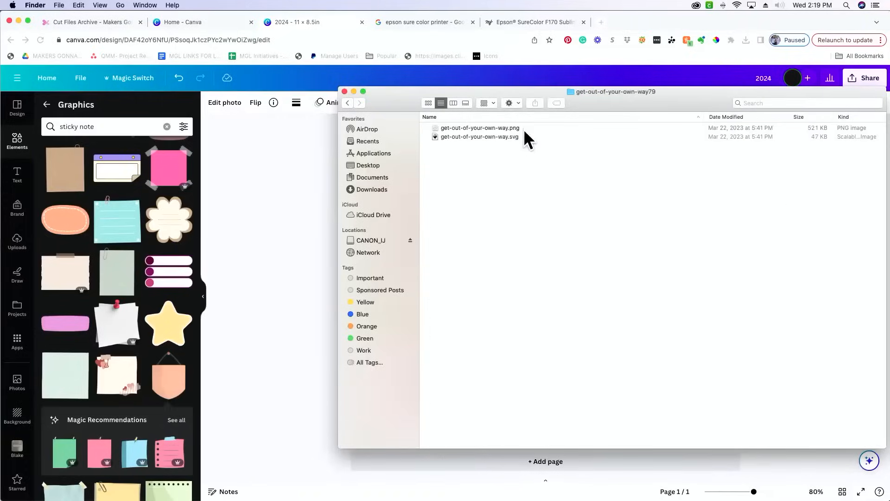
drag(509, 134, 291, 187)
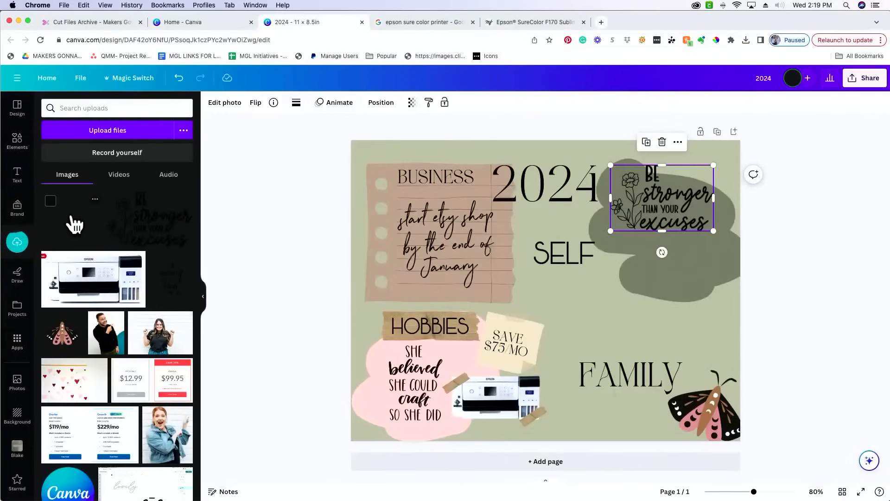
Try the Get Out of Your Own Way graphic, shrunk, on the lower part of the blob and delete it again
click(74, 224)
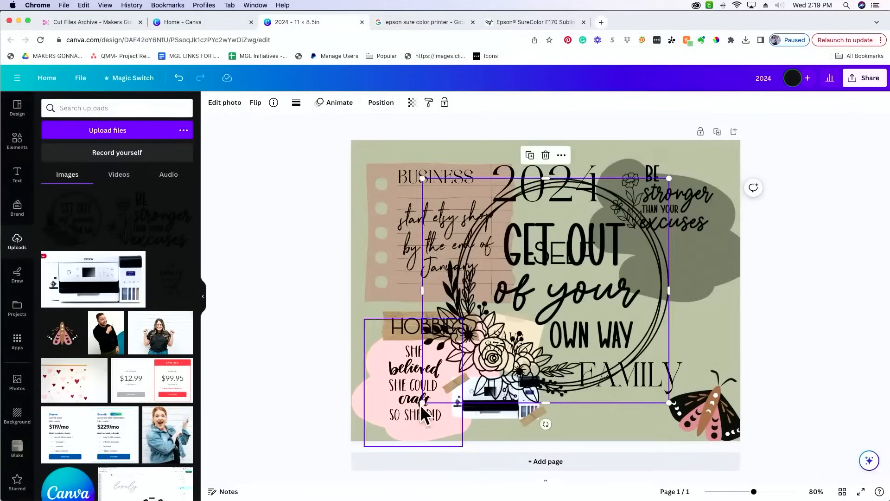
drag(425, 399, 566, 276)
drag(626, 228, 681, 293)
drag(604, 337, 639, 306)
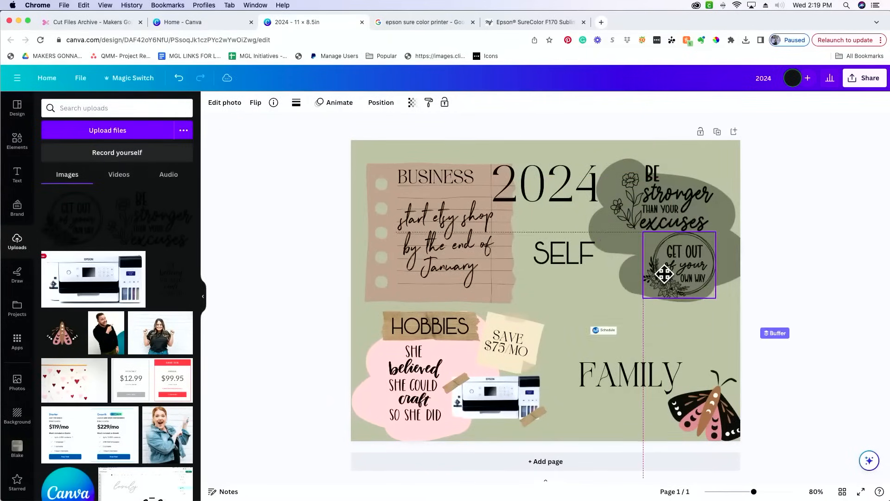
drag(666, 284, 635, 297)
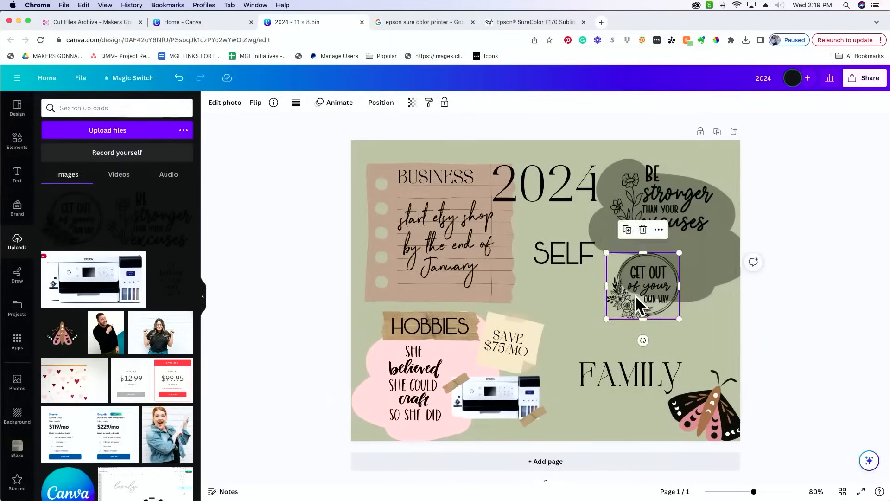
key(Delete)
Duplicate the SELF heading onto the lower part of the blob and change the copy's text to GET OUT
click(579, 258)
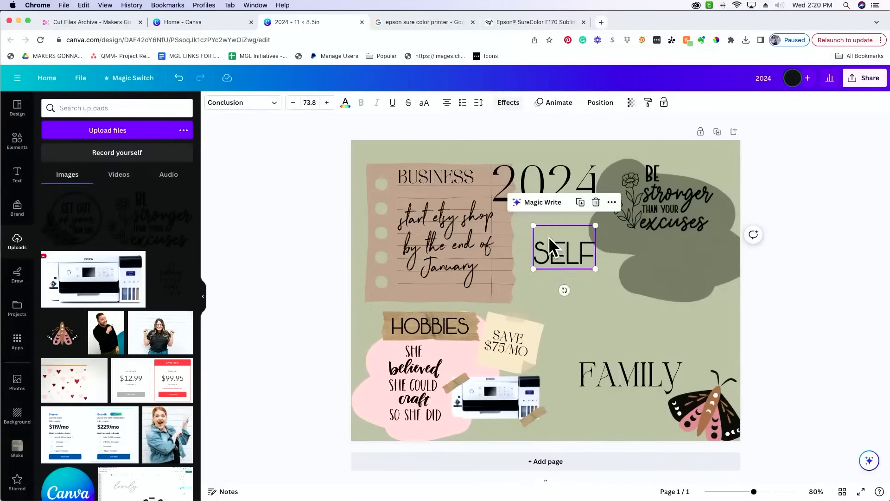
click(579, 202)
drag(600, 270, 685, 274)
double_click(684, 265)
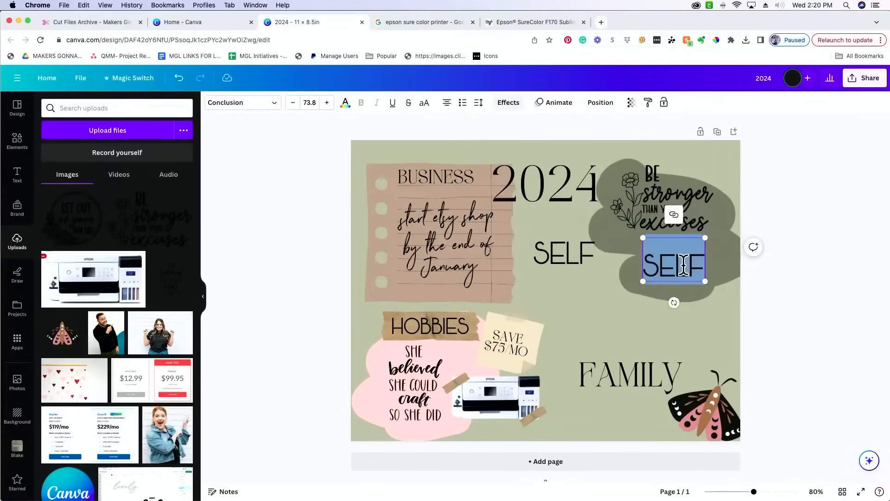
text(GET)
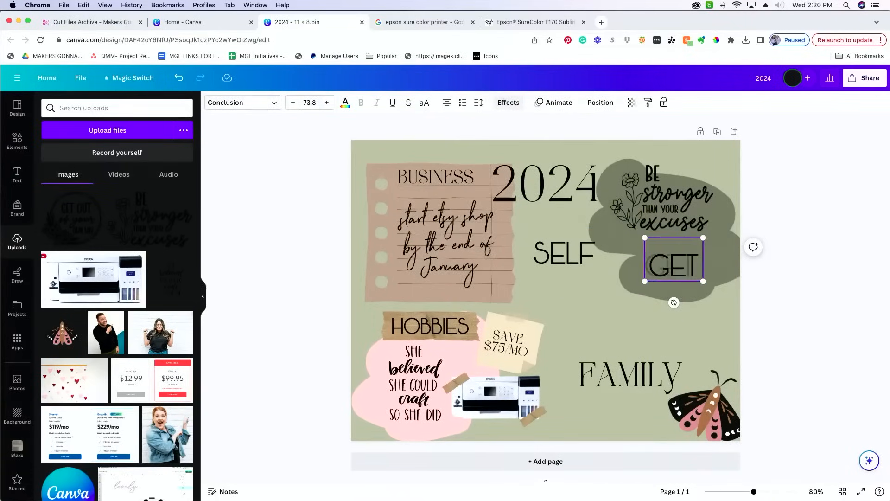
text( OUT)
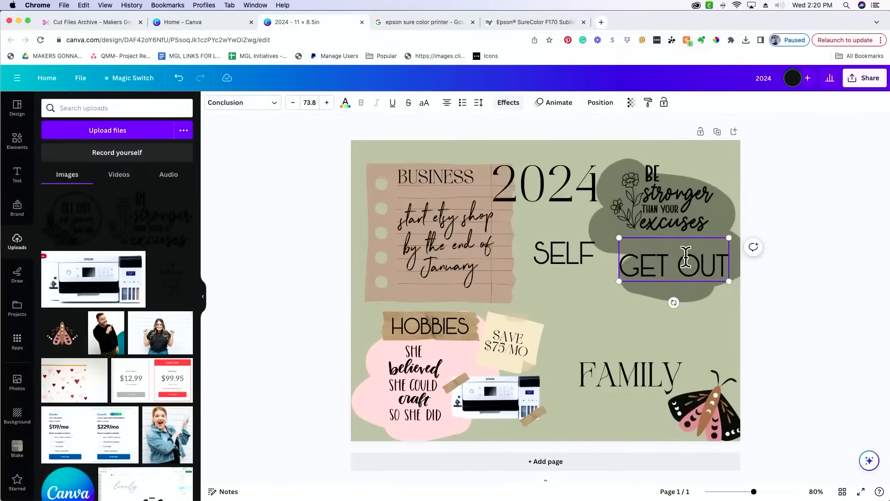
click(795, 306)
Duplicate the FAMILY heading, place the copy just below GET OUT and change its text to OF YOUR OWN WAY
click(616, 387)
click(646, 335)
drag(635, 385, 638, 302)
double_click(639, 302)
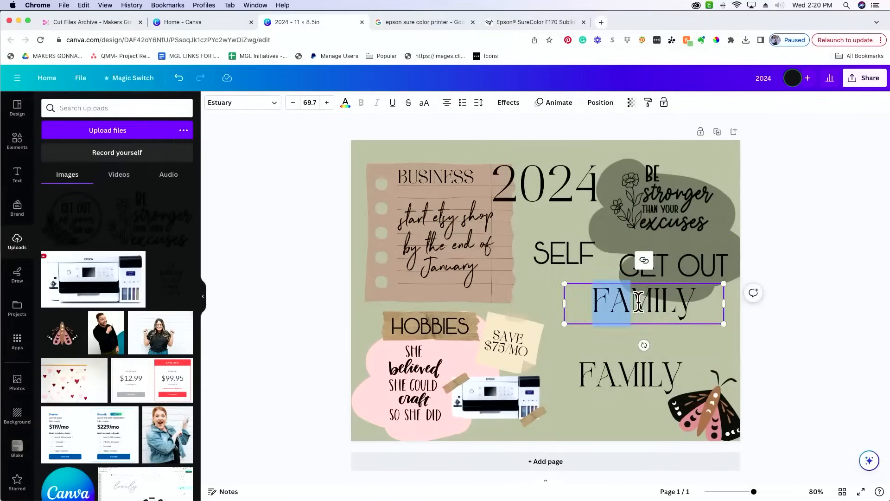
text(OF YOUR OWAN)
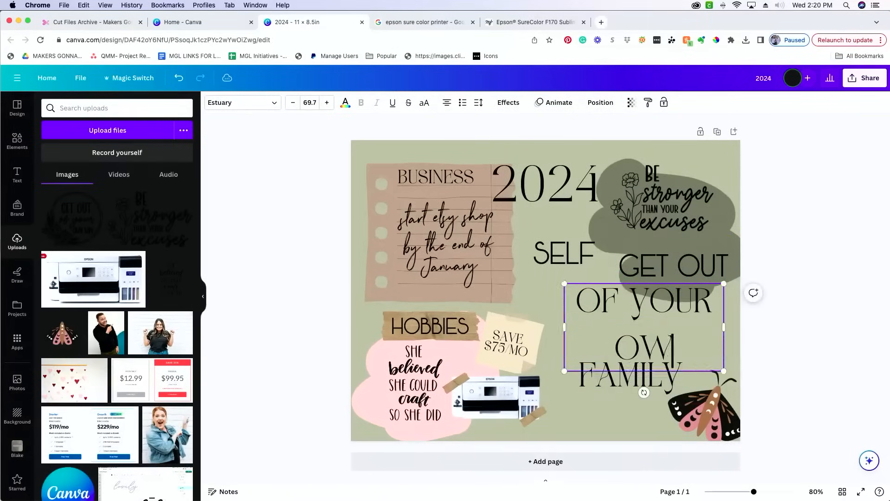
key(BackSpace)
key(BackSpace)
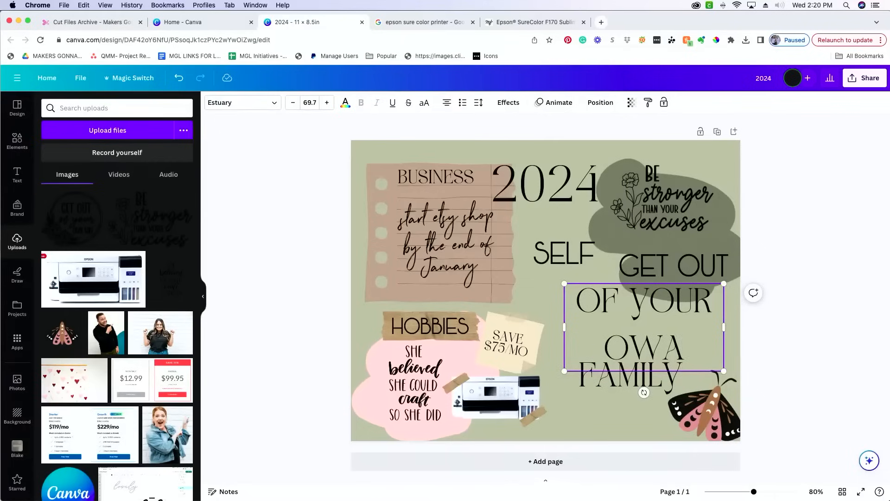
text(N WAY)
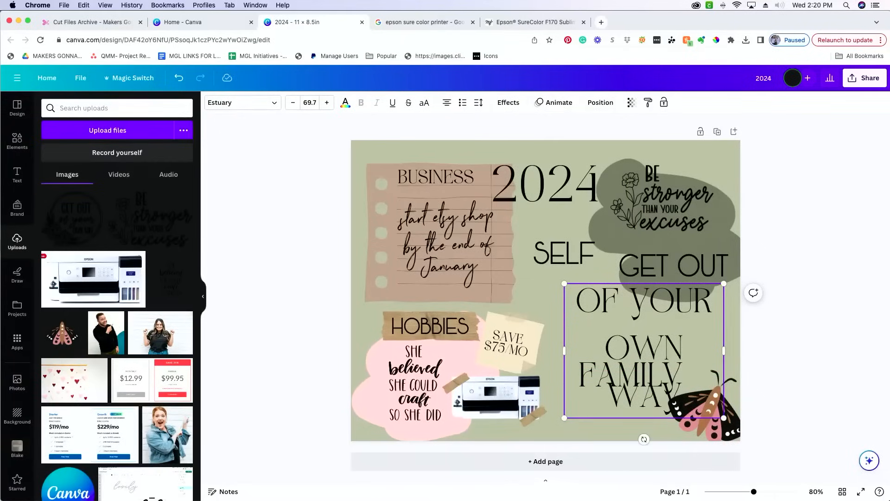
Shrink OF YOUR OWN WAY to a single line of size 30.5 and center GET OUT directly above it
drag(724, 350, 704, 299)
drag(665, 265, 622, 271)
Delete the original SELF heading
click(547, 258)
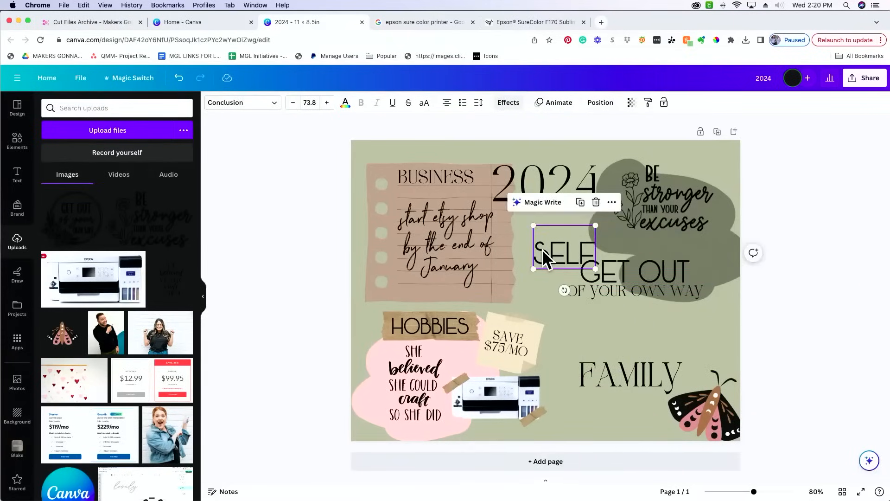
key(BackSpace)
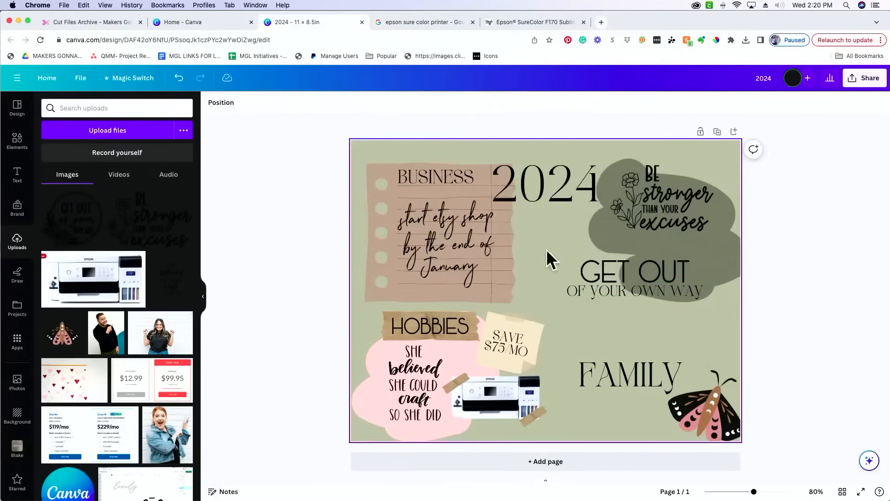
Move GET OUT and OF YOUR OWN WAY up together, and nudge the second line slightly down for spacing
click(653, 270)
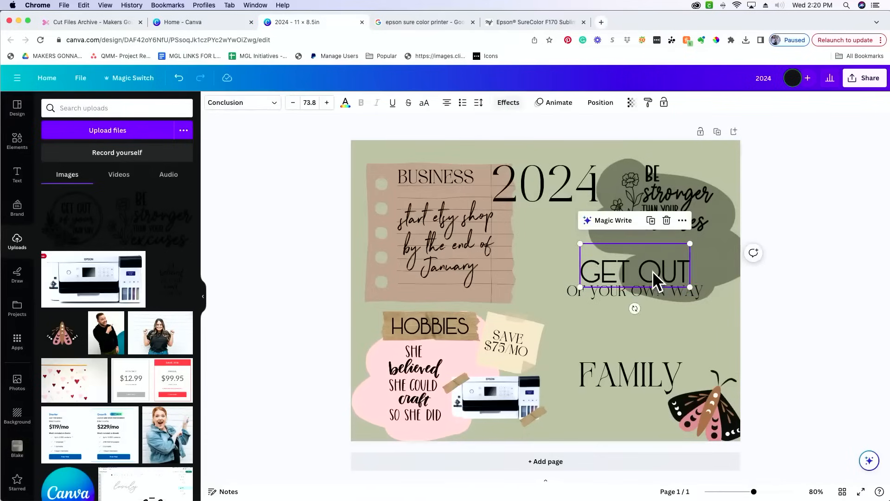
shift+click(633, 290)
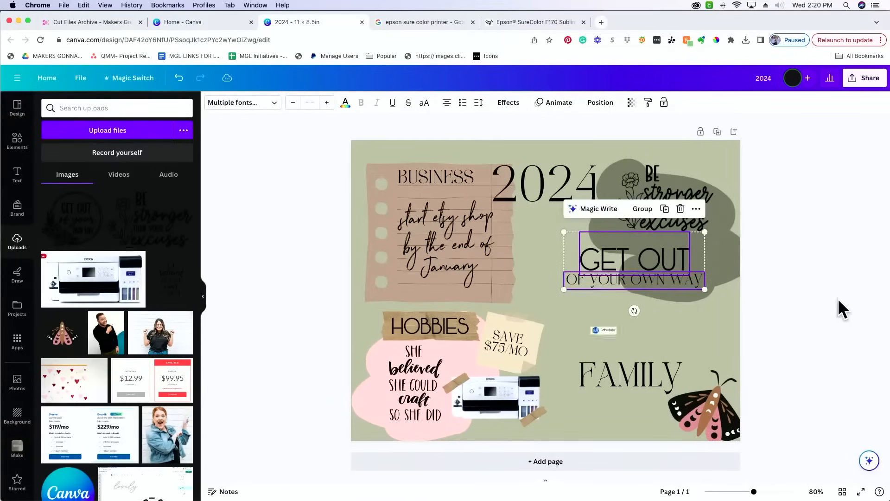
click(851, 300)
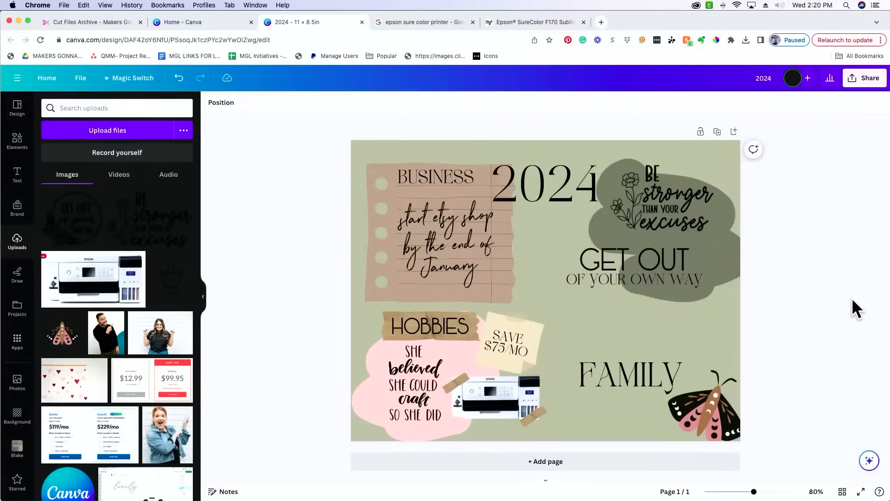
click(652, 277)
drag(652, 277, 654, 281)
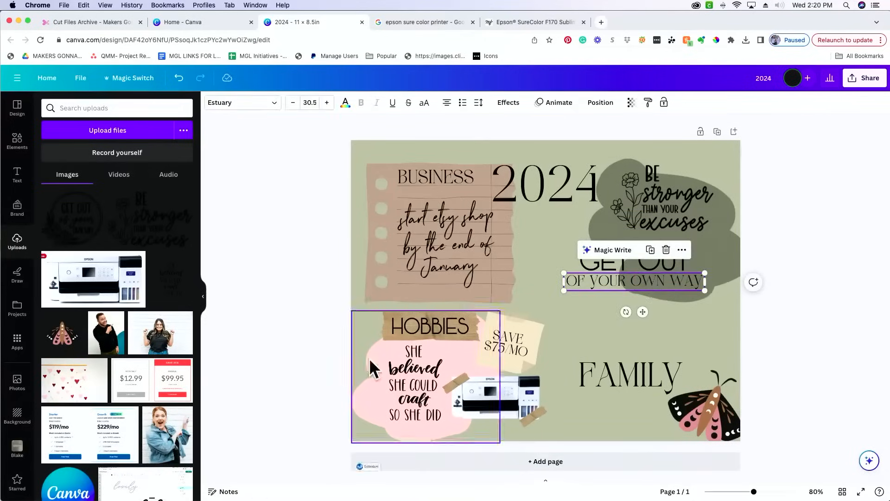
Duplicate the brown tape behind HOBBIES and enlarge the copy to about 4.52 by 1.35 in over the GET OUT phrase
click(386, 319)
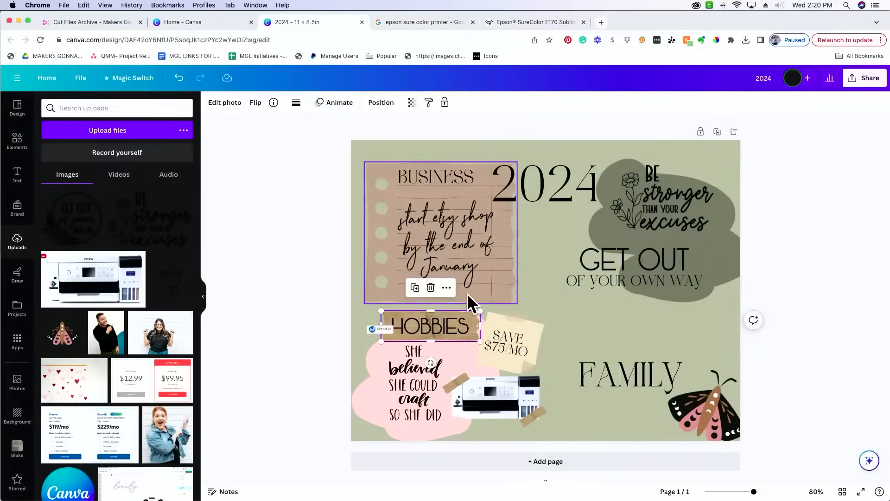
click(417, 289)
drag(456, 340, 667, 263)
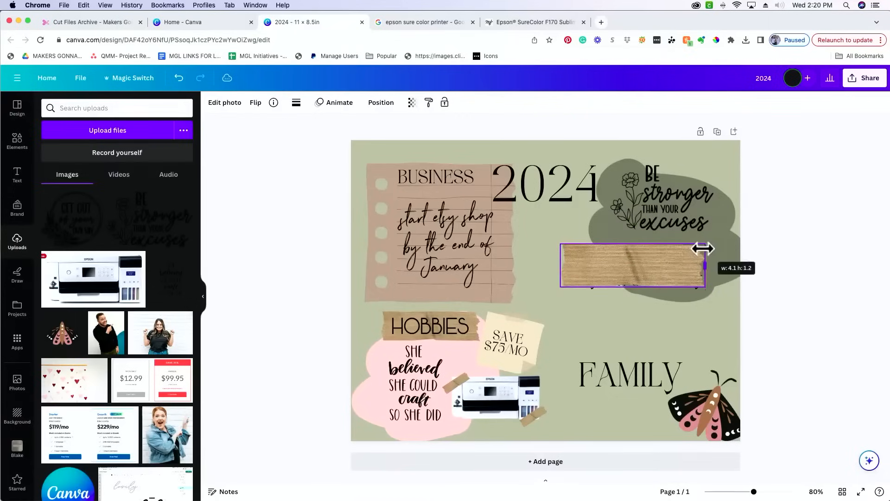
mouse_move(701, 288)
mouse_down()
mouse_move(720, 291)
mouse_move(686, 276)
mouse_move(691, 282)
mouse_up()
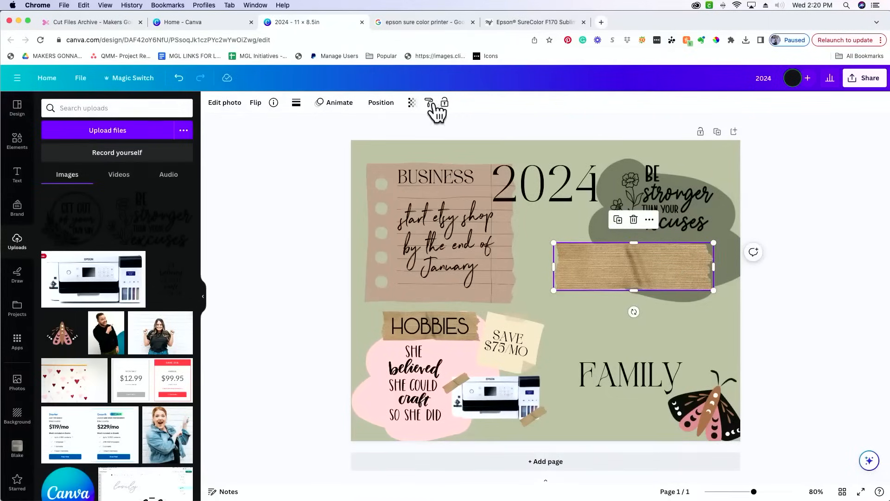
Send the enlarged tape behind the GET OUT text, and the dark green blob to the very back behind the tape
click(380, 103)
click(154, 145)
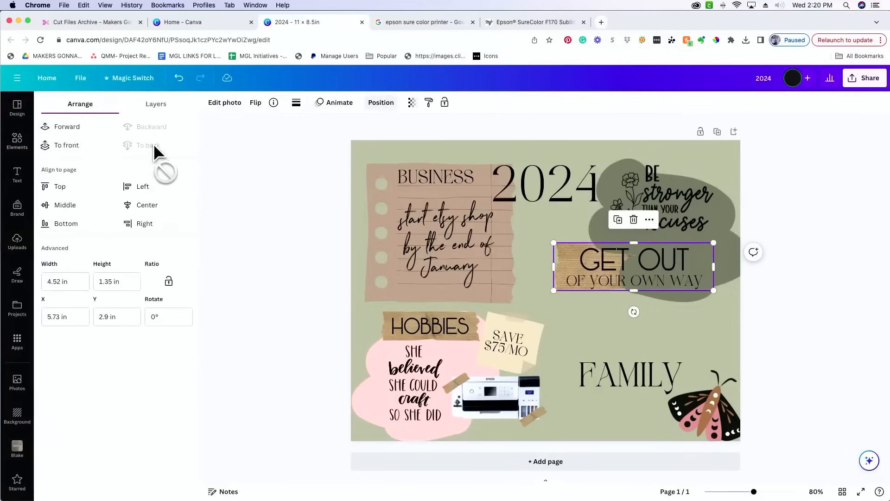
click(736, 260)
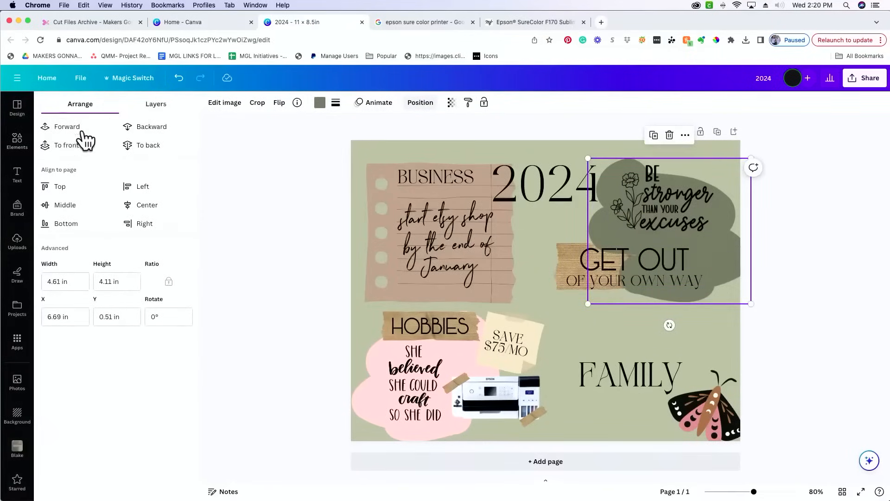
click(156, 148)
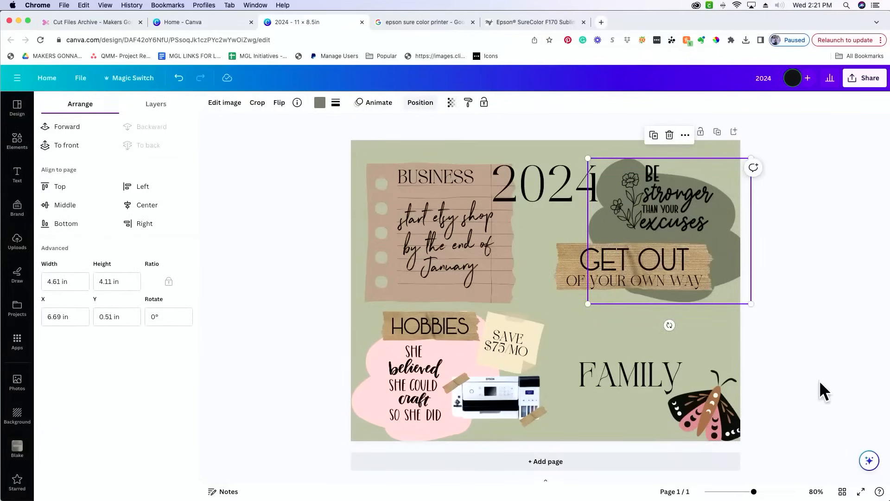
click(814, 356)
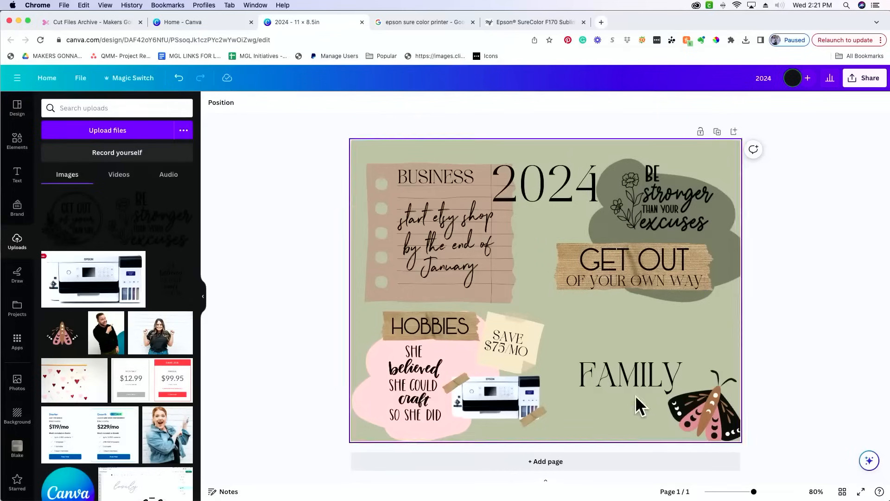
Move the FAMILY heading up so it sits just below the GET OUT OF YOUR OWN WAY tape
drag(636, 373, 593, 323)
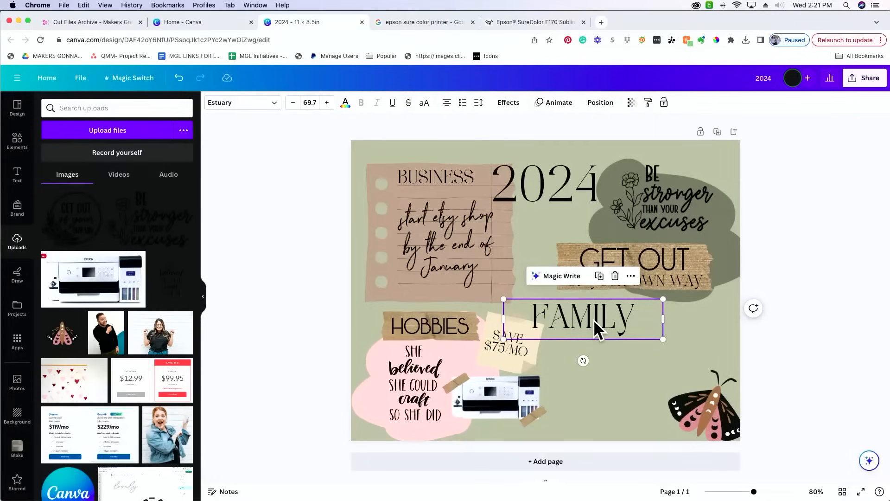
drag(590, 312, 607, 316)
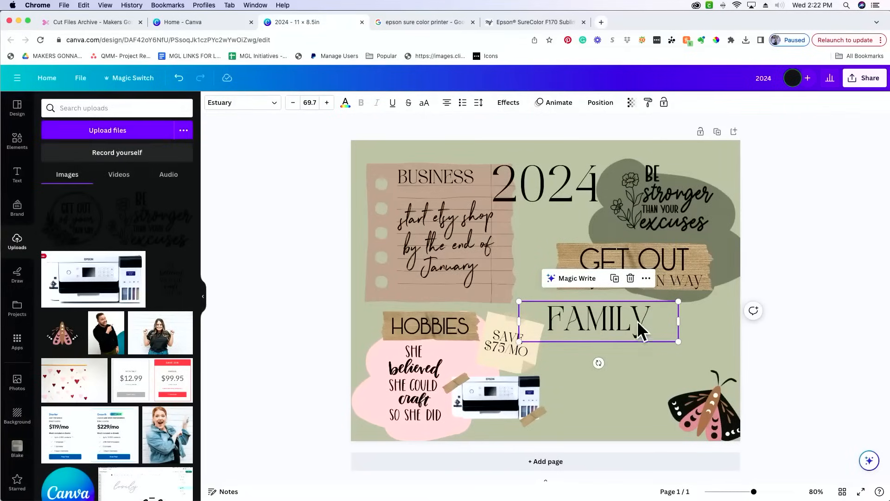
click(701, 404)
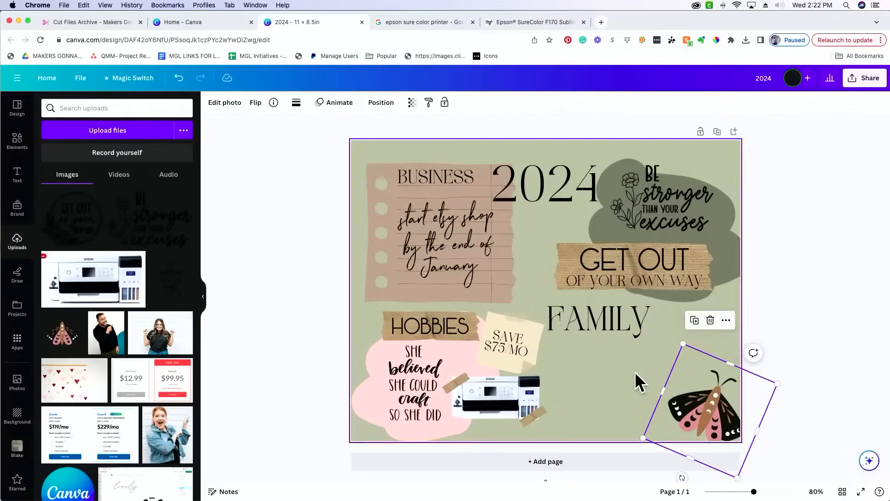
click(831, 333)
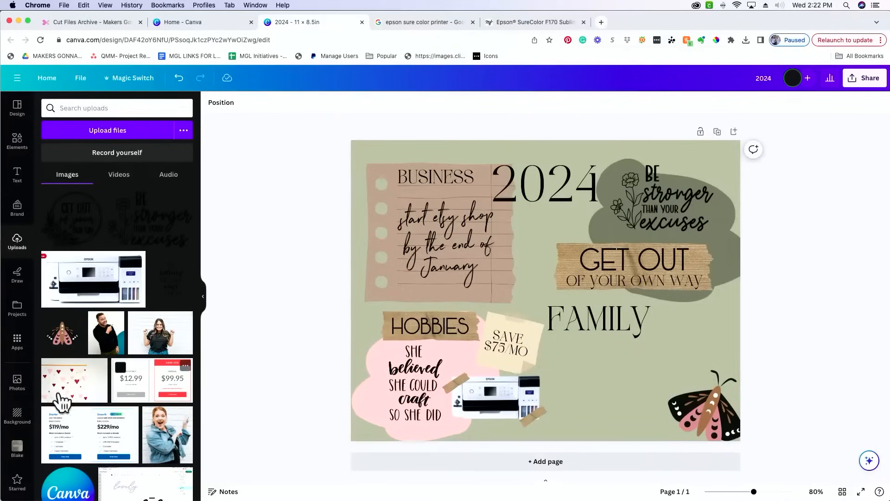
Look through the uploaded images for a picture suitable for the family section
scroll(100, 436, down, 15)
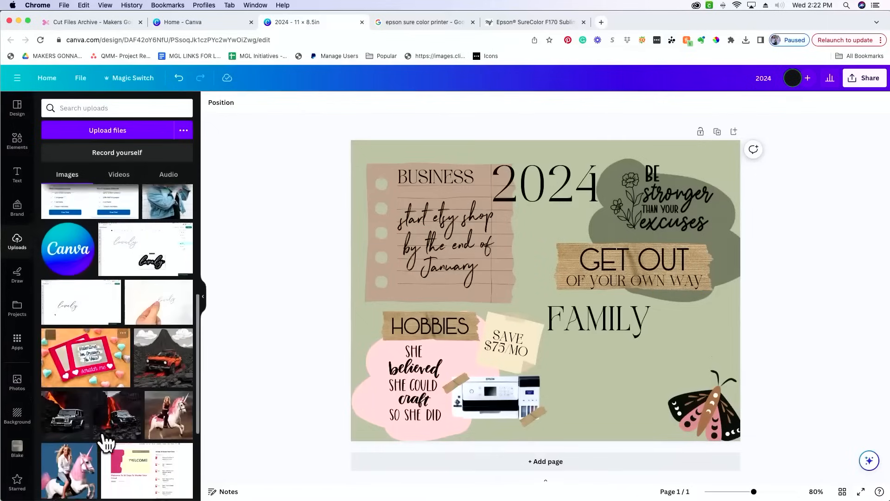
scroll(105, 431, down, 5)
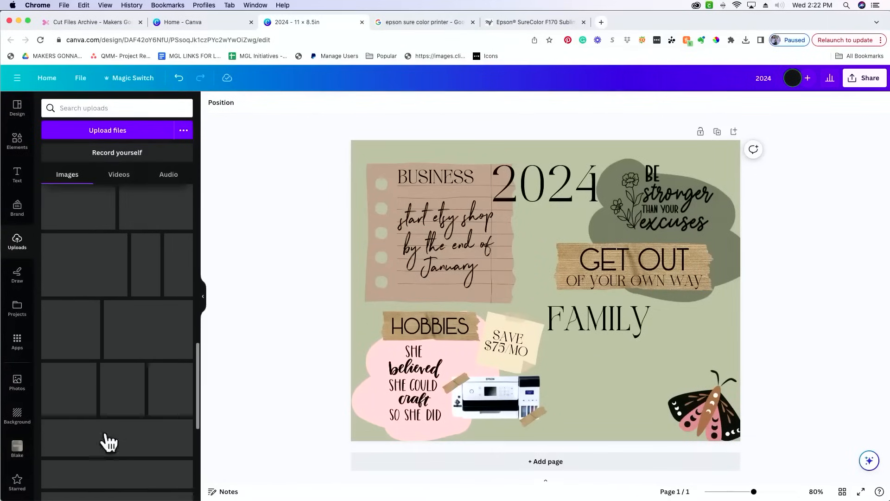
scroll(104, 434, down, 10)
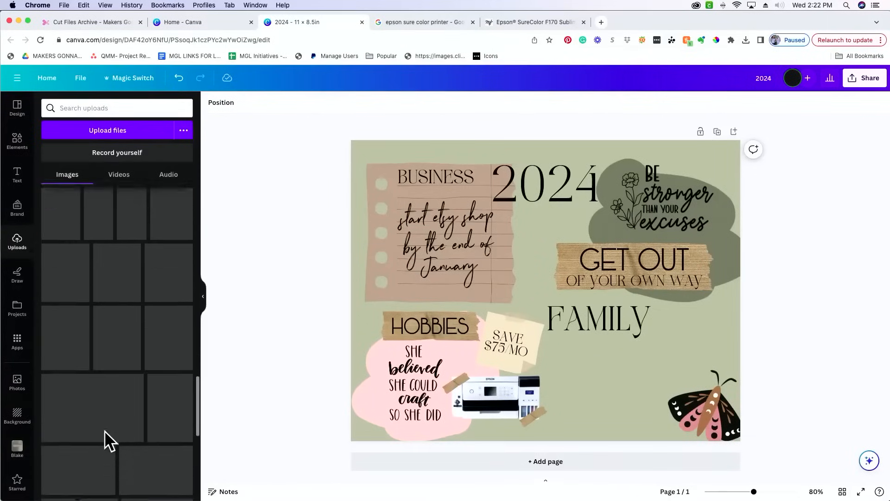
scroll(104, 431, down, 6)
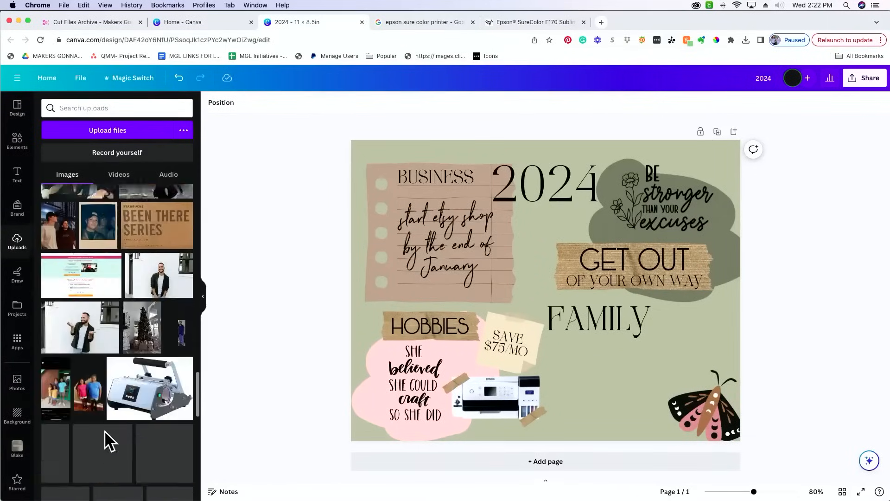
scroll(104, 431, down, 8)
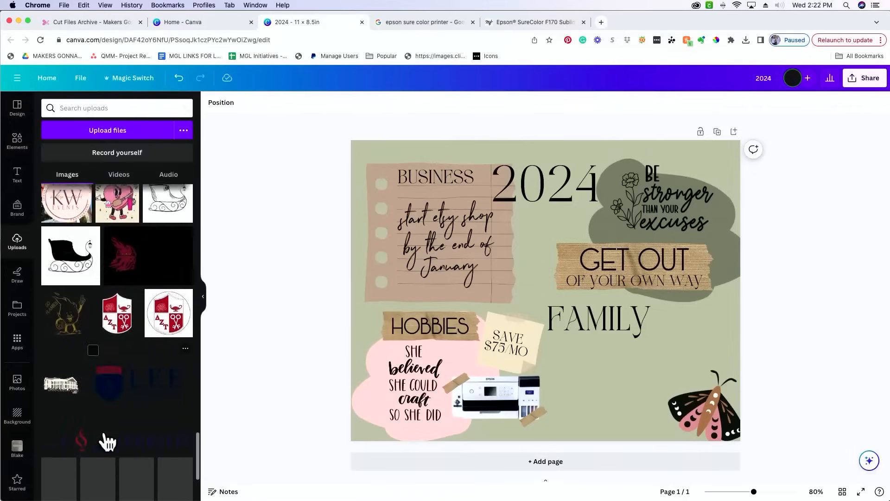
scroll(104, 430, down, 10)
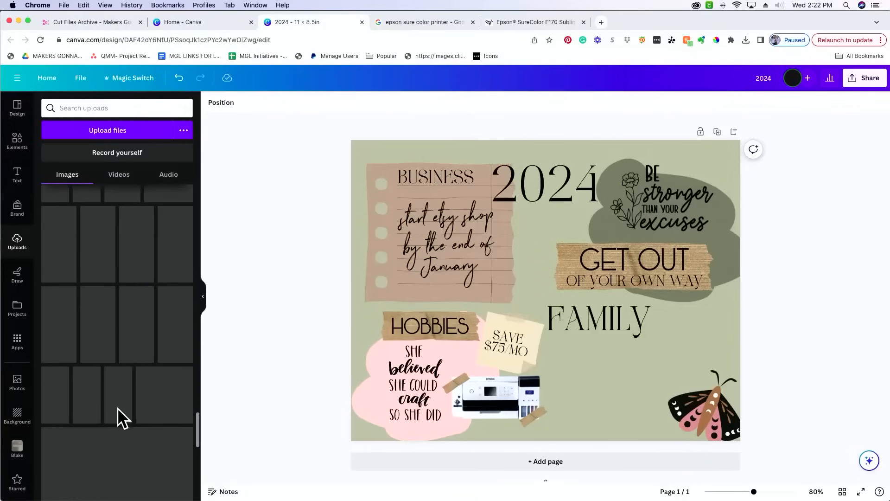
scroll(126, 402, down, 1)
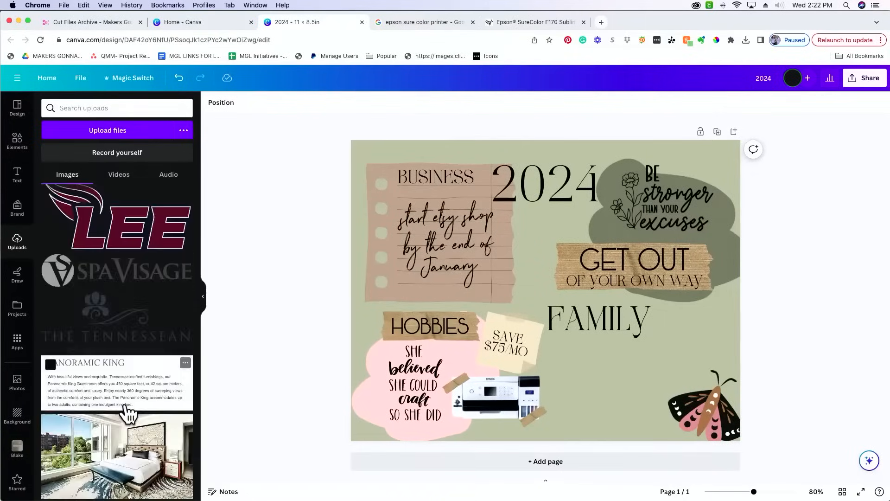
scroll(126, 402, down, 7)
scroll(125, 402, down, 1)
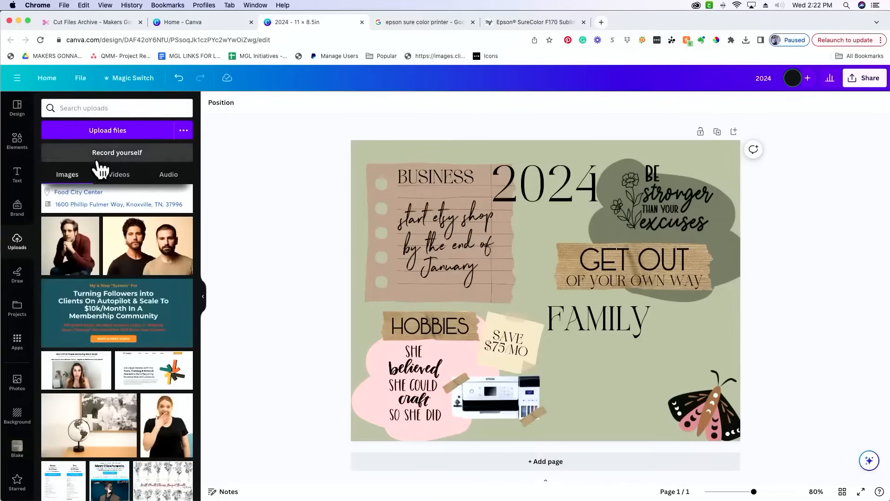
Clear the sticky note search and search all elements for "family photo"
click(10, 143)
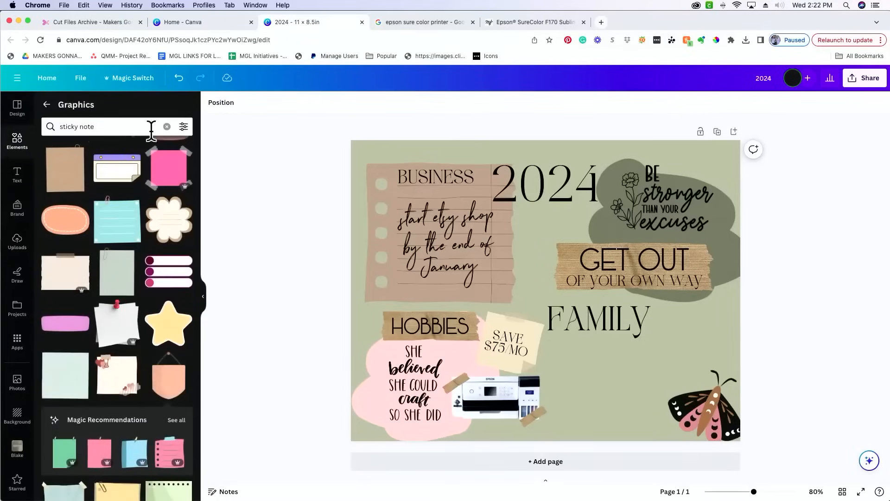
click(167, 126)
click(47, 105)
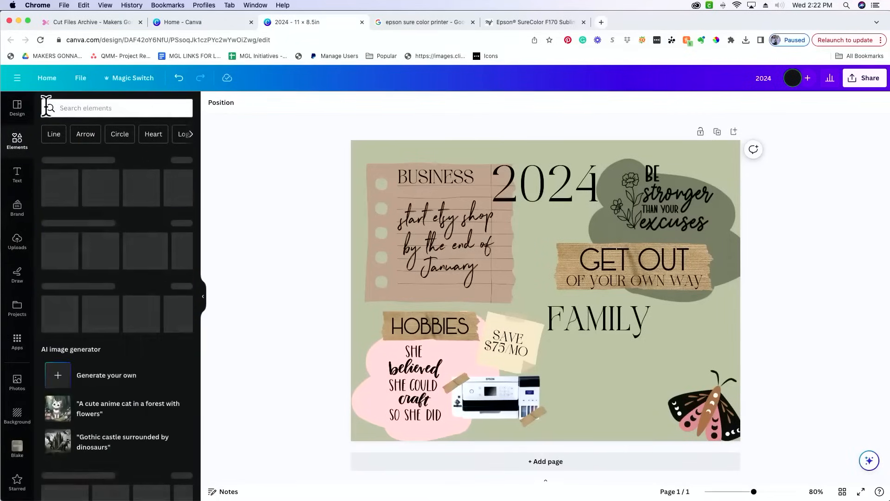
scroll(116, 395, down, 5)
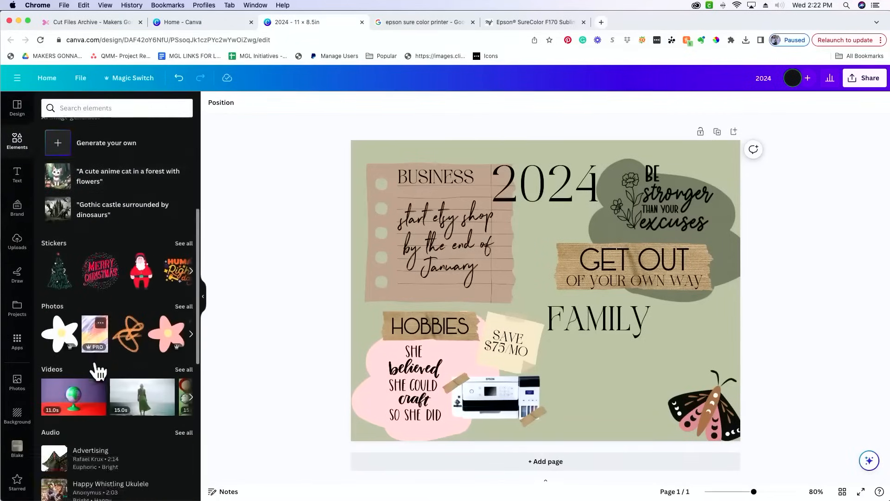
scroll(96, 366, up, 5)
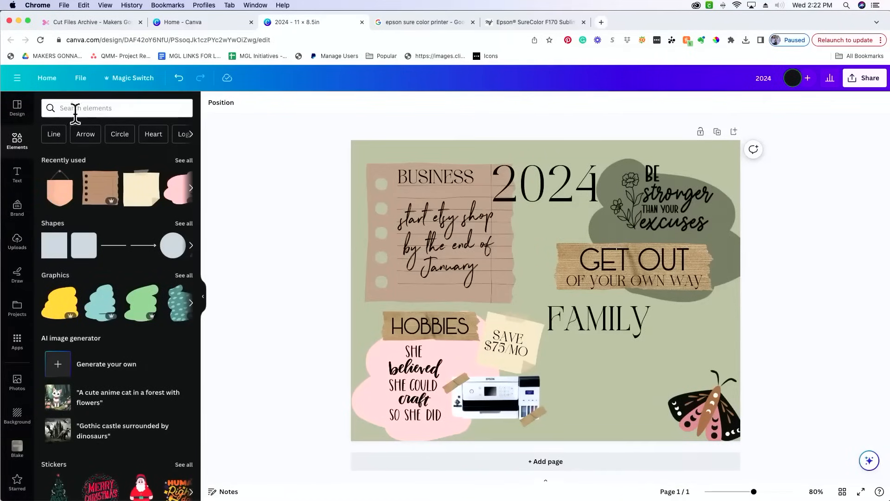
click(96, 109)
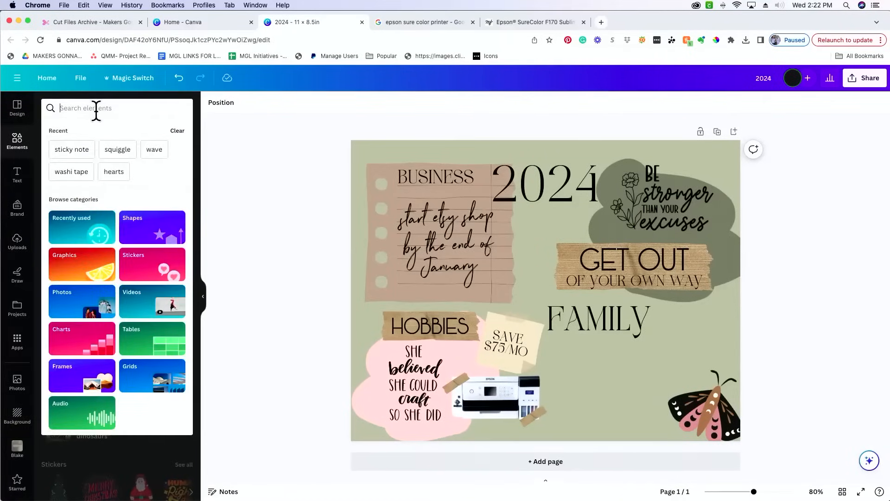
text(family photo)
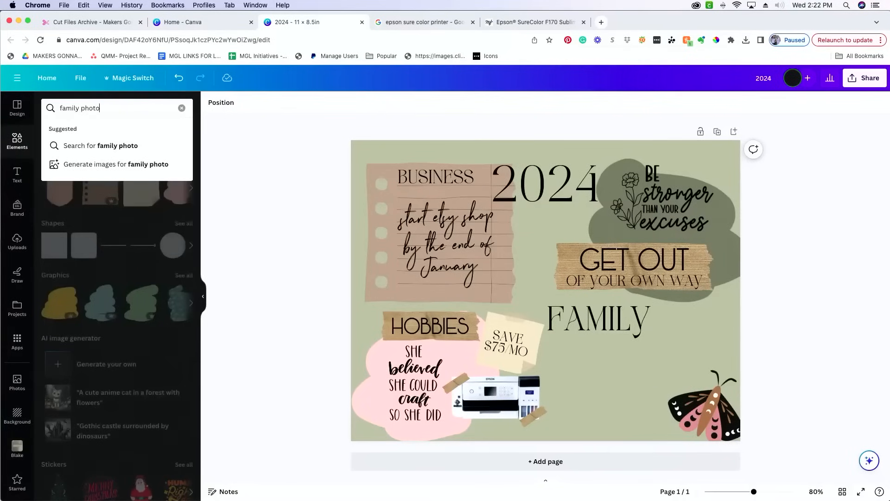
key(Return)
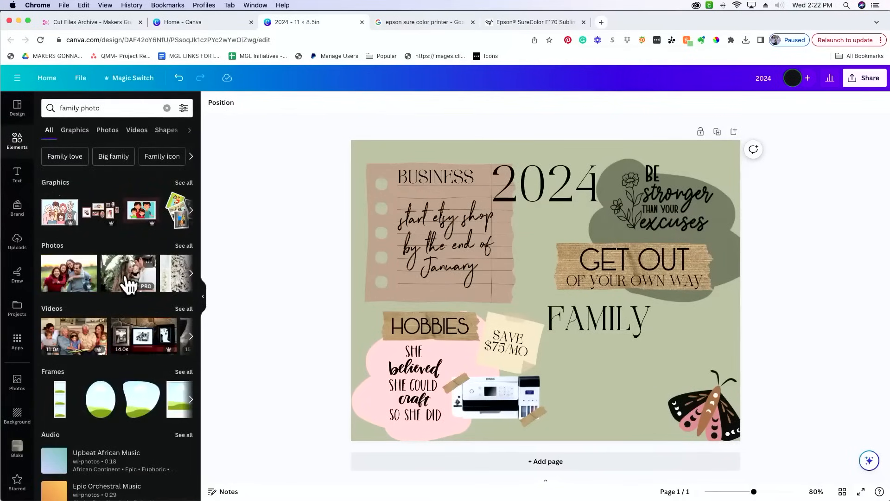
Add the photo of the couple kissing with a baby, shrink it and place it directly below the FAMILY heading
click(126, 285)
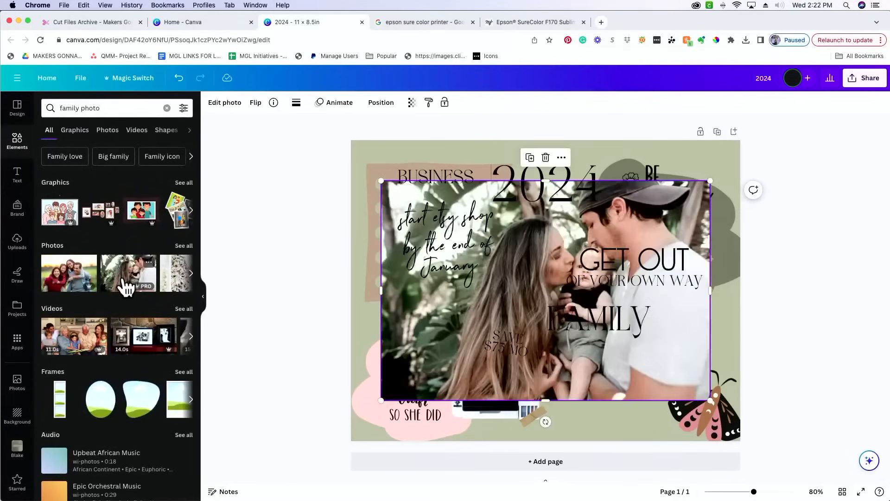
drag(381, 181, 586, 317)
drag(644, 370, 621, 389)
Bring the moth to the front so it overlaps the corner of the family photo
click(721, 401)
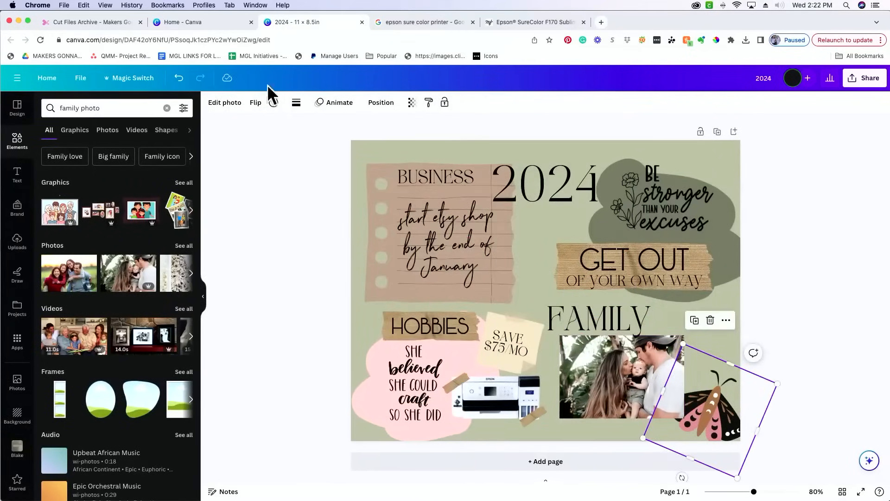
click(66, 144)
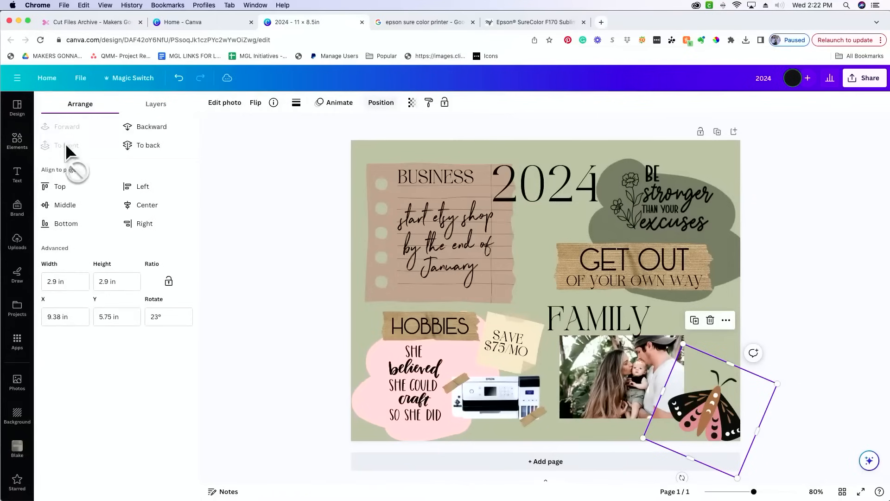
click(238, 207)
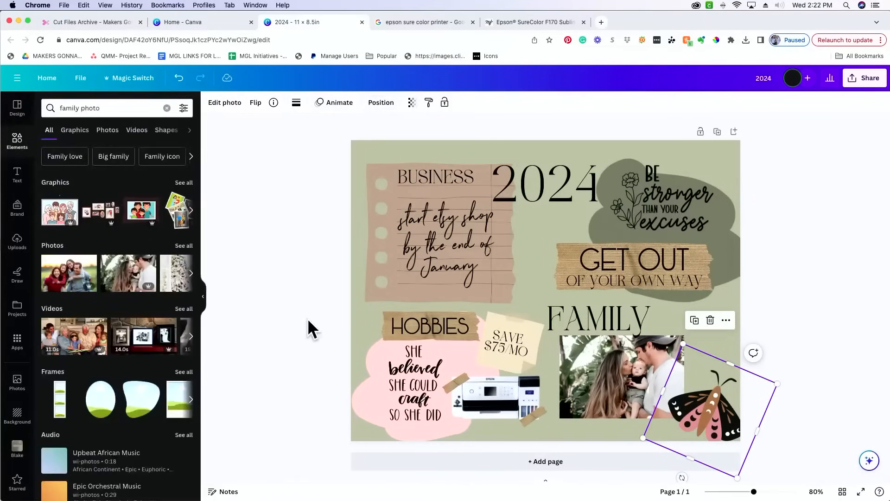
Try PRESENT in place of the FAMILY heading, and erase the heading's text entirely
click(588, 311)
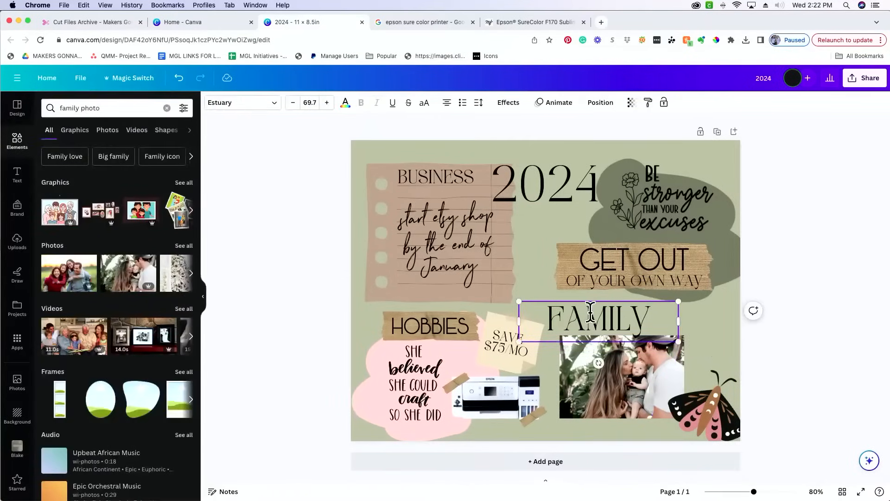
double_click(590, 312)
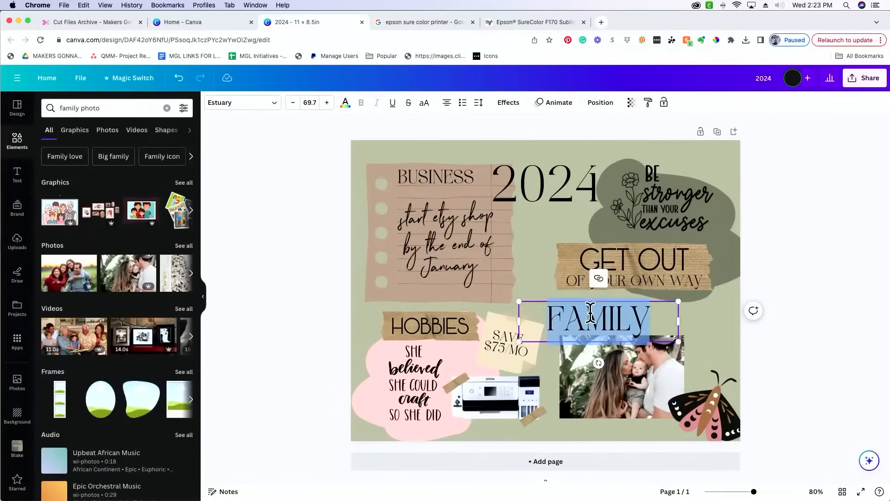
text(PRESENT)
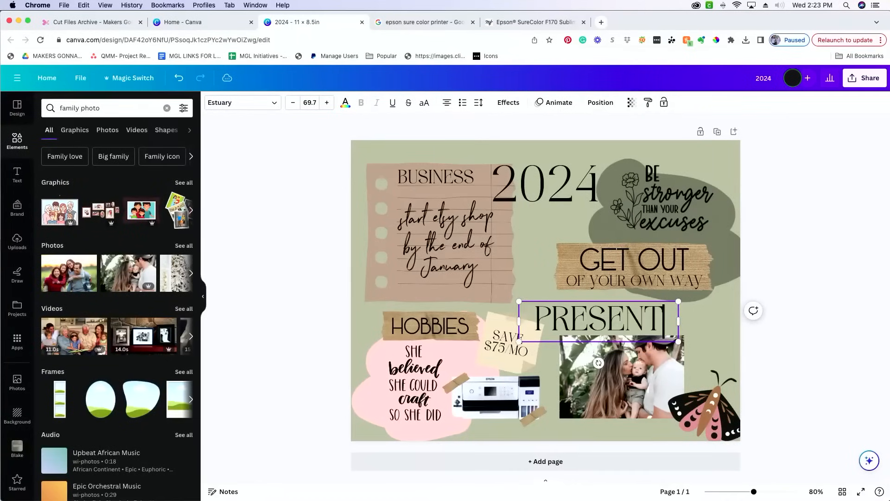
key(BackSpace)
key(BackSpace)
key(BackSpace)
key(BackSpace)
key(BackSpace)
key(BackSpace)
key(BackSpace)
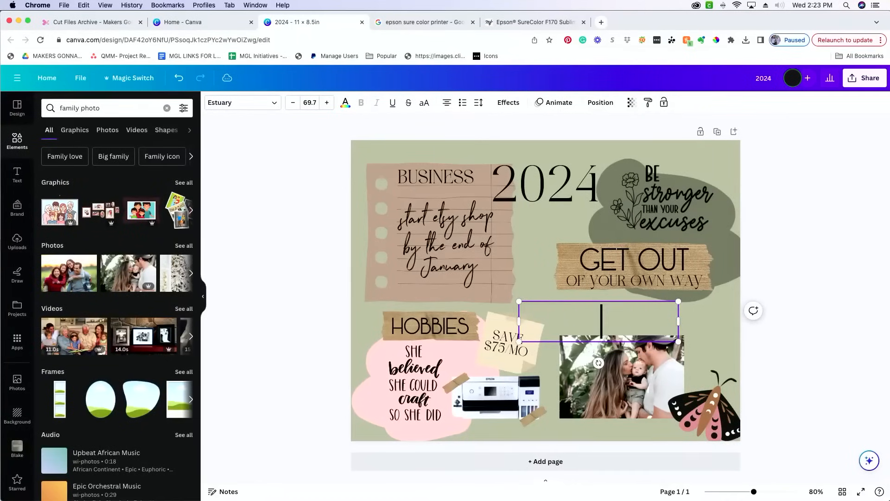
Move the family photo up into the space of the removed heading and enlarge it towards the moth
click(631, 341)
drag(618, 357, 622, 316)
drag(683, 389, 705, 404)
drag(676, 360, 681, 371)
Duplicate the HOBBIES tape, then tilt and shrink the copy over the family photo's upper-left corner
click(391, 318)
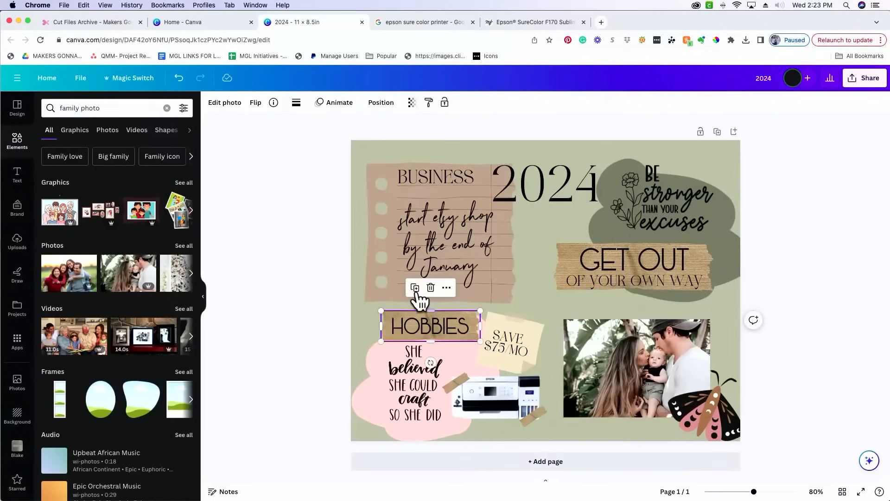
click(436, 293)
drag(462, 339, 609, 330)
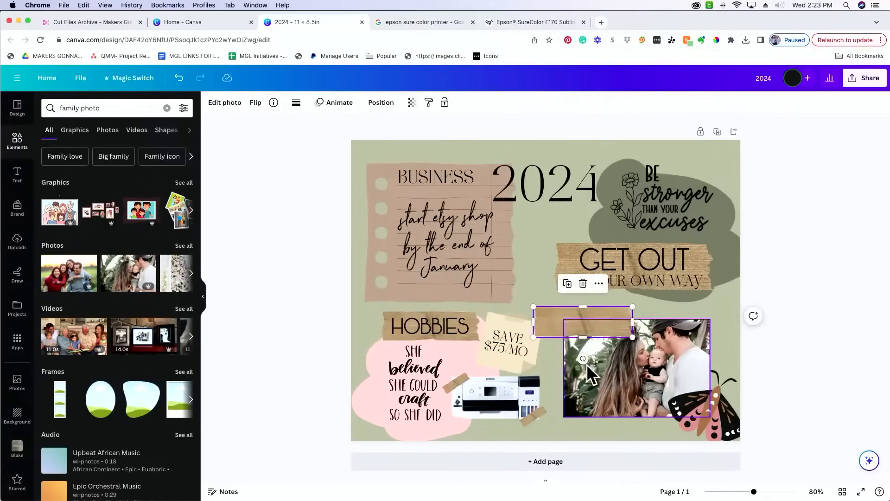
drag(583, 364, 613, 357)
drag(632, 305, 596, 349)
click(838, 353)
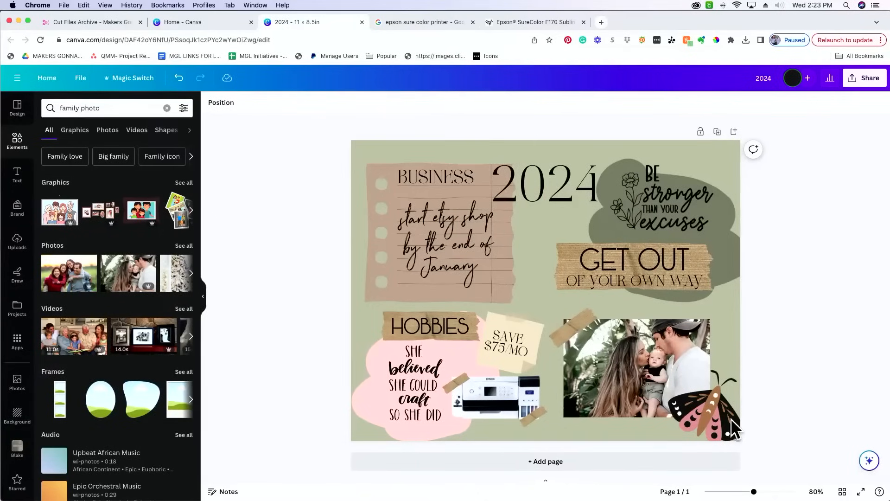
Delete the moth from the lower-right corner of the board
click(717, 420)
click(710, 320)
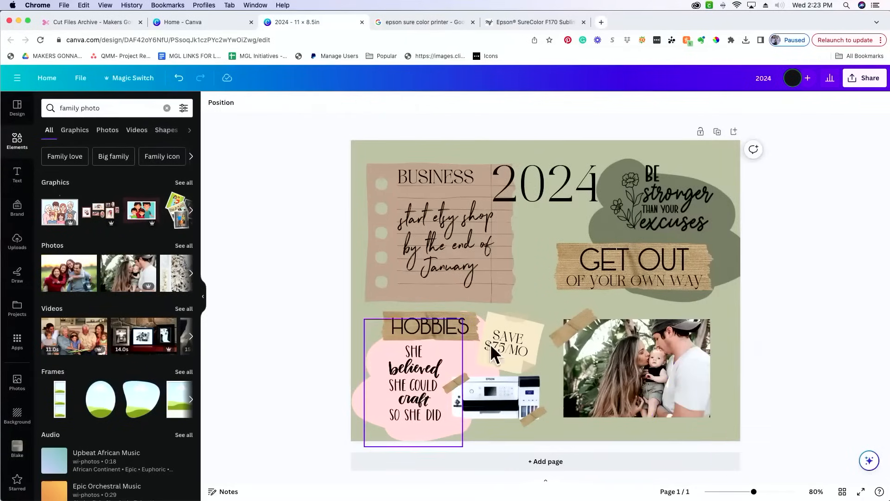
Restore the deleted moth, duplicate it, and rotate and place the copy over the BUSINESS paper's upper-left corner
key(super+z)
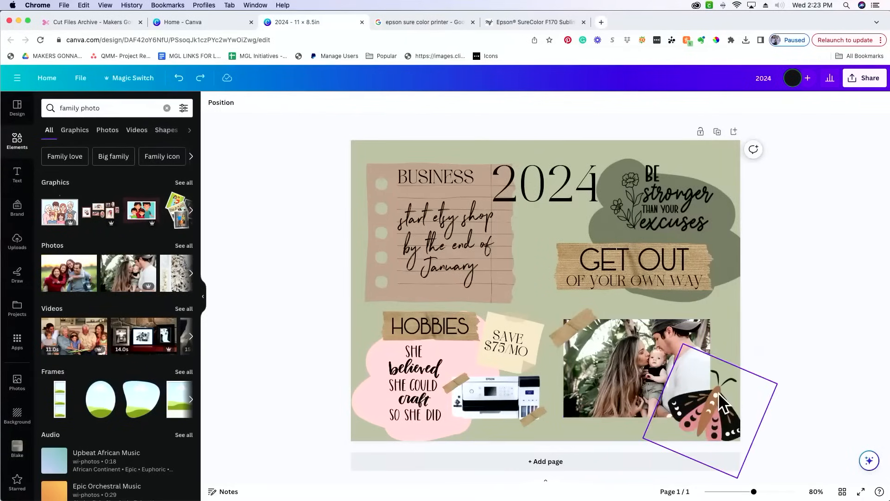
click(694, 321)
drag(714, 404, 372, 278)
drag(343, 353, 402, 354)
drag(431, 310, 408, 284)
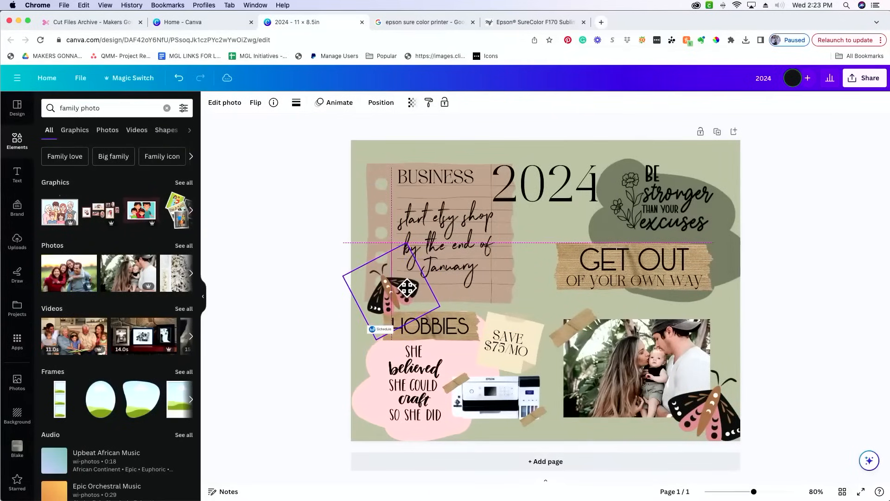
click(798, 373)
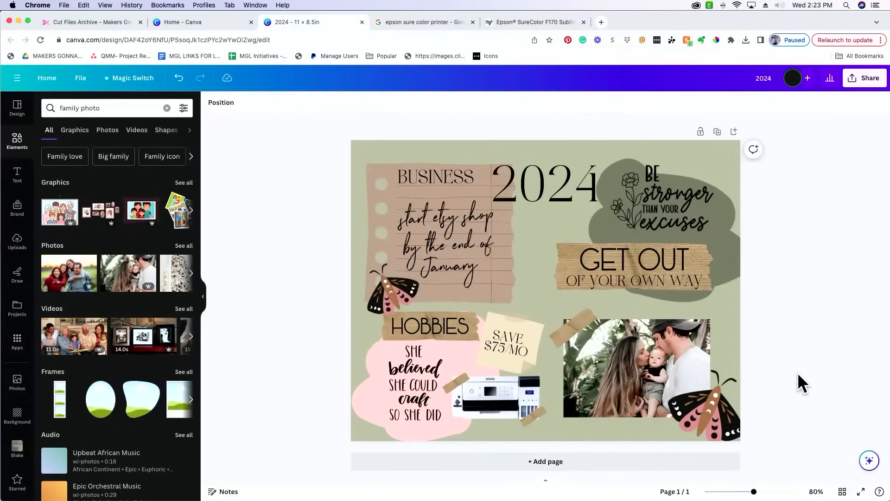
drag(399, 286, 377, 195)
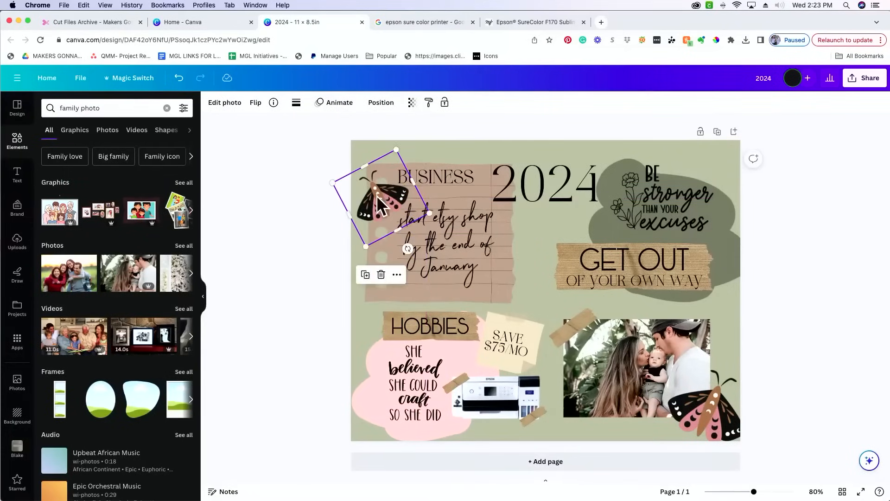
click(830, 279)
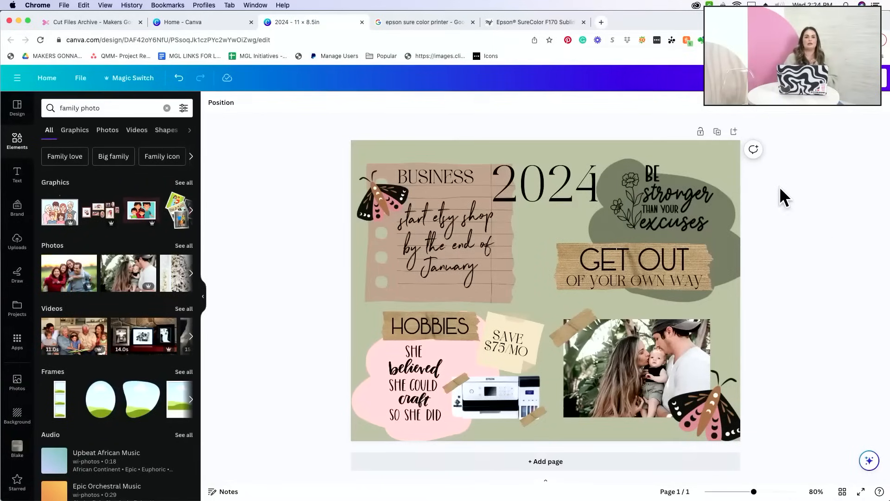
Create a new Phone Wallpaper design at 1080 × 1920 px
click(81, 79)
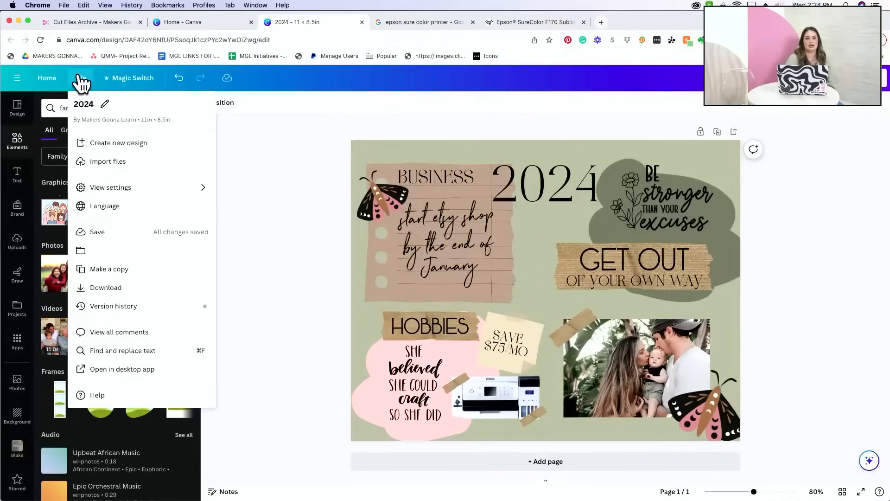
click(111, 142)
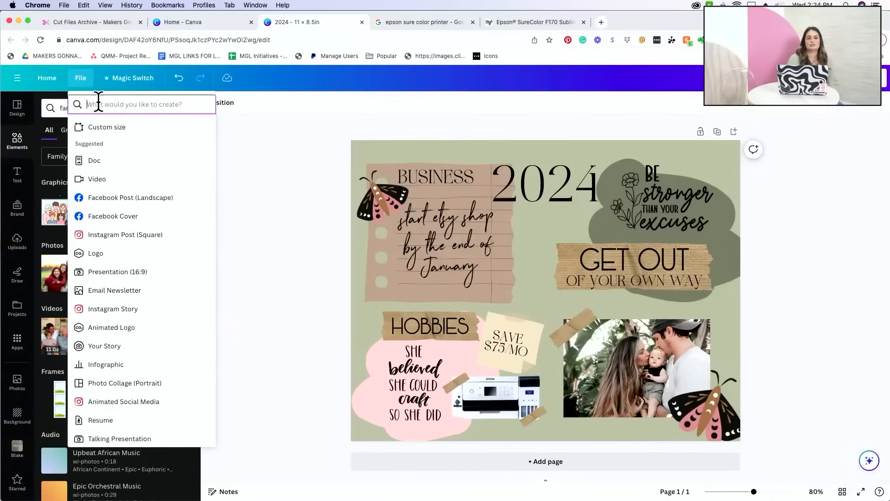
text(phone)
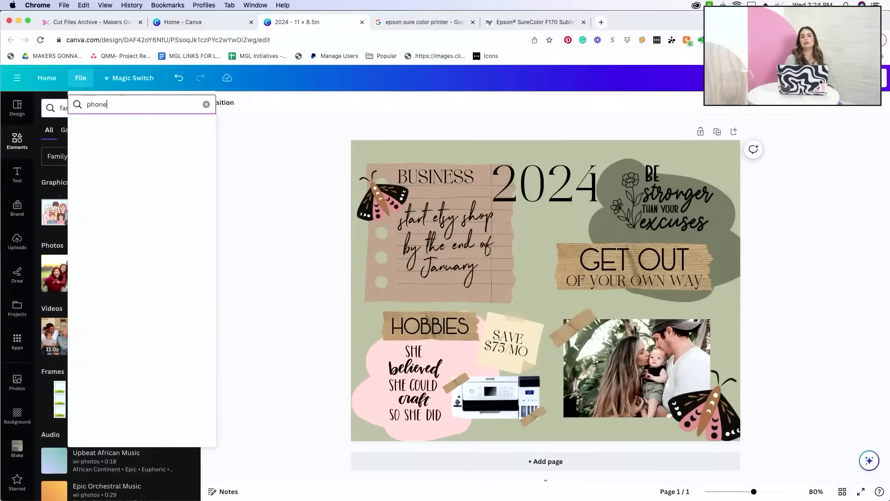
text( wa)
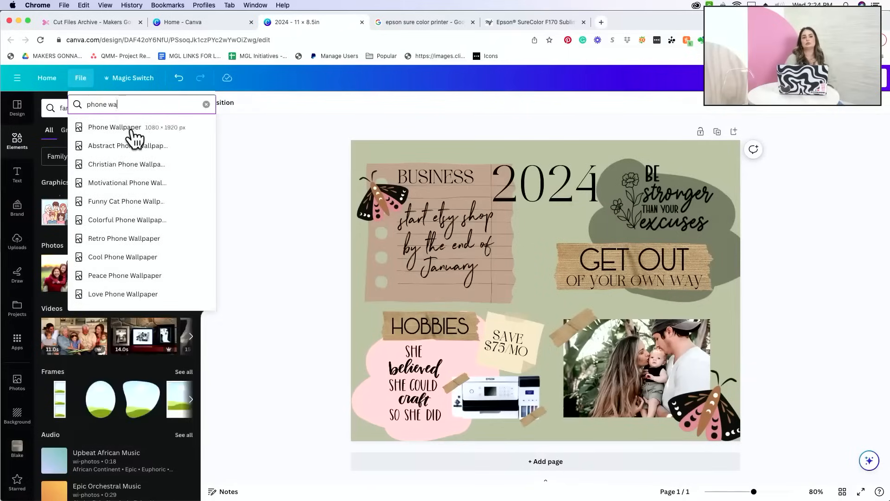
click(131, 132)
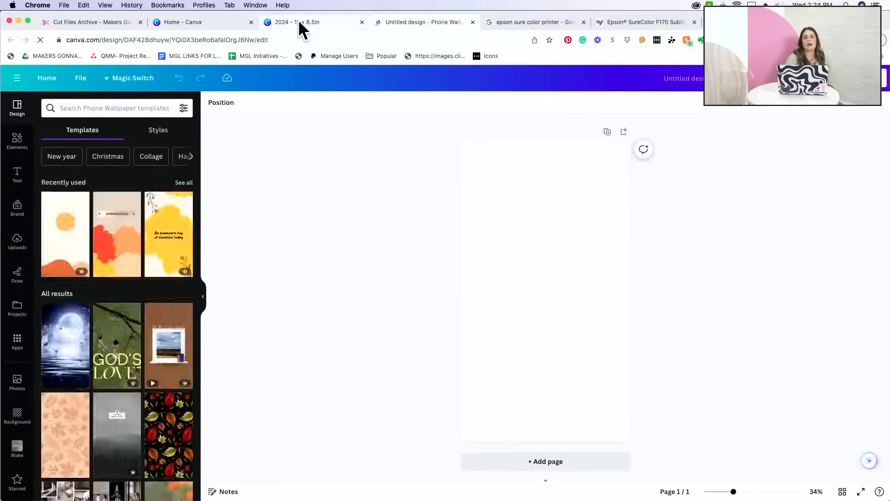
Copy all elements of the 2024 board and paste them into the Phone Wallpaper design
click(299, 21)
drag(296, 120, 778, 462)
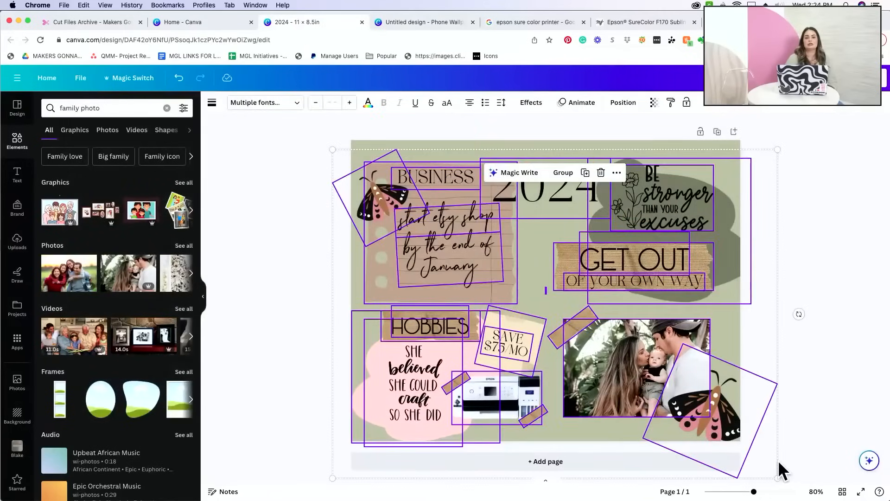
click(398, 23)
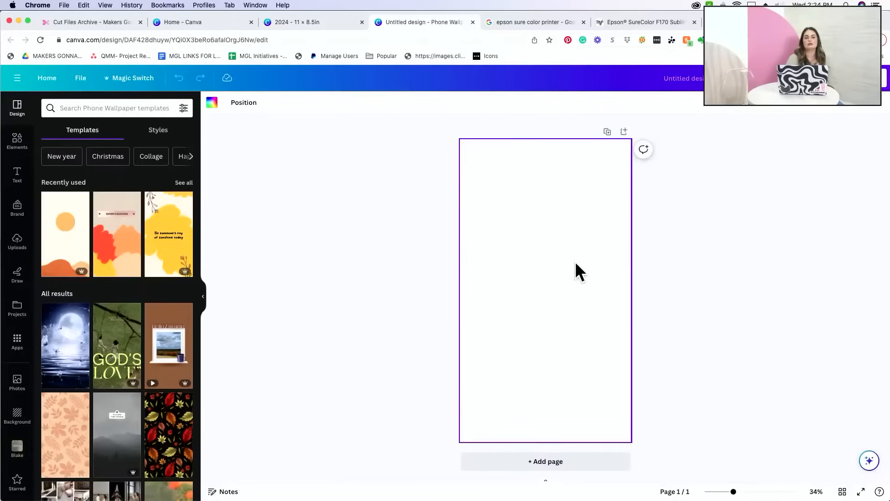
click(291, 21)
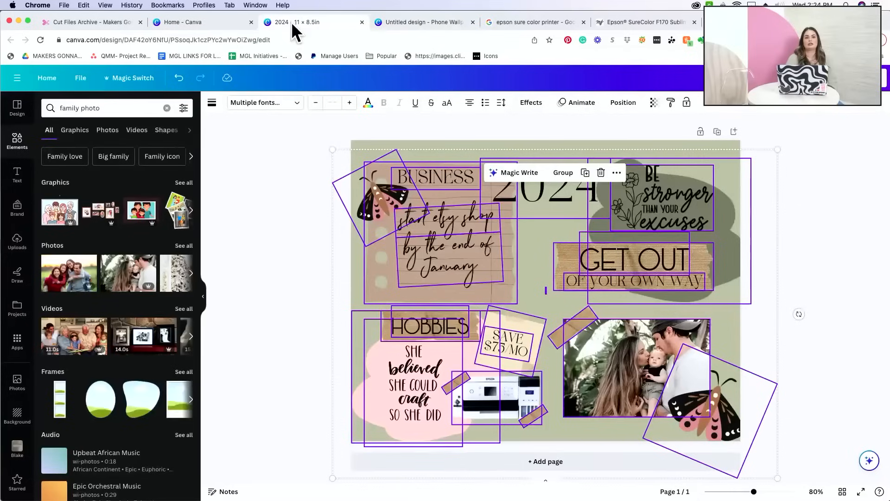
right_click(422, 218)
click(446, 222)
click(386, 26)
key(super+v)
click(617, 377)
click(597, 245)
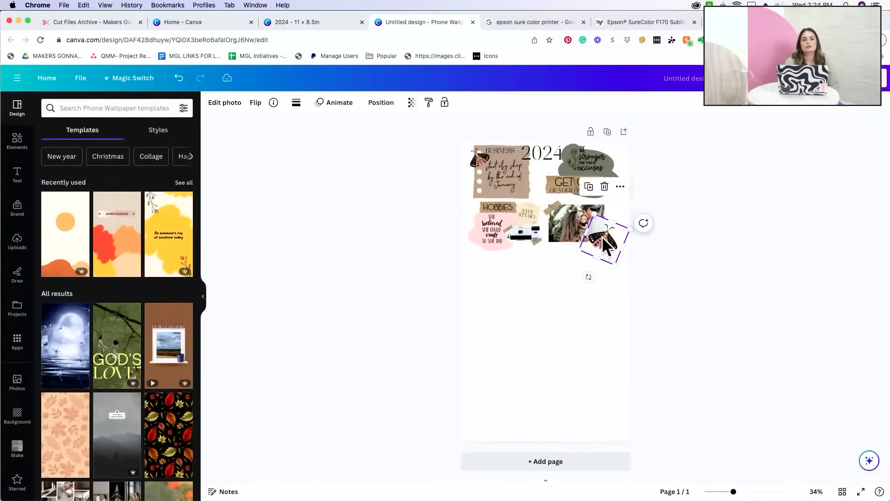
Set the wallpaper background to the light pink document color
click(601, 359)
click(211, 105)
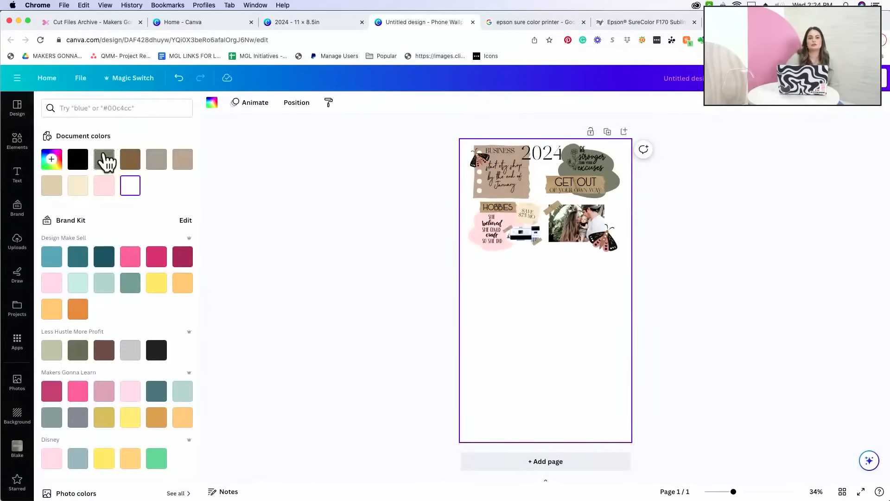
click(104, 186)
click(336, 241)
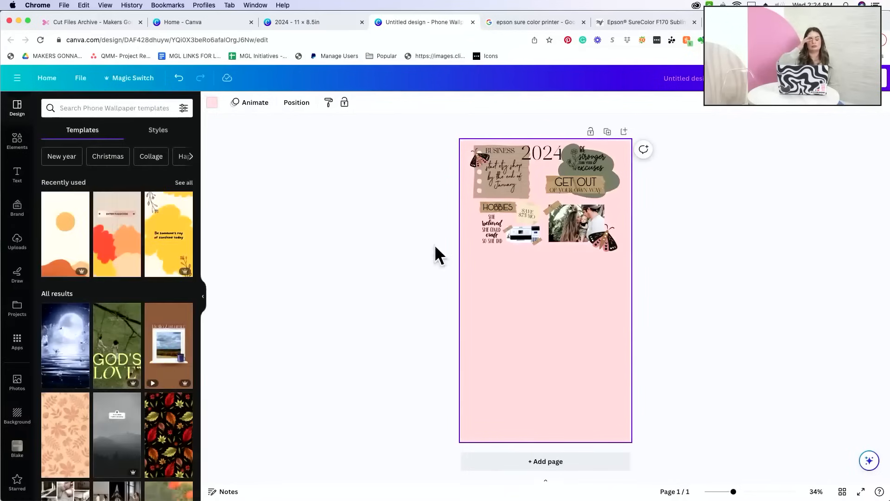
Move the HOBBIES items and the family photo into the wallpaper's lower half, and delete one leftover element
drag(437, 207, 618, 312)
drag(580, 337, 555, 375)
drag(671, 199, 535, 263)
drag(578, 227, 584, 352)
drag(541, 324, 511, 304)
click(737, 328)
click(515, 361)
key(BackSpace)
Rearrange the upper half with 2024 at the upper left, the enlarged quotes beside it and the BUSINESS note below
drag(501, 199, 574, 216)
drag(537, 274, 526, 273)
drag(661, 149, 687, 248)
drag(560, 167, 507, 158)
click(697, 223)
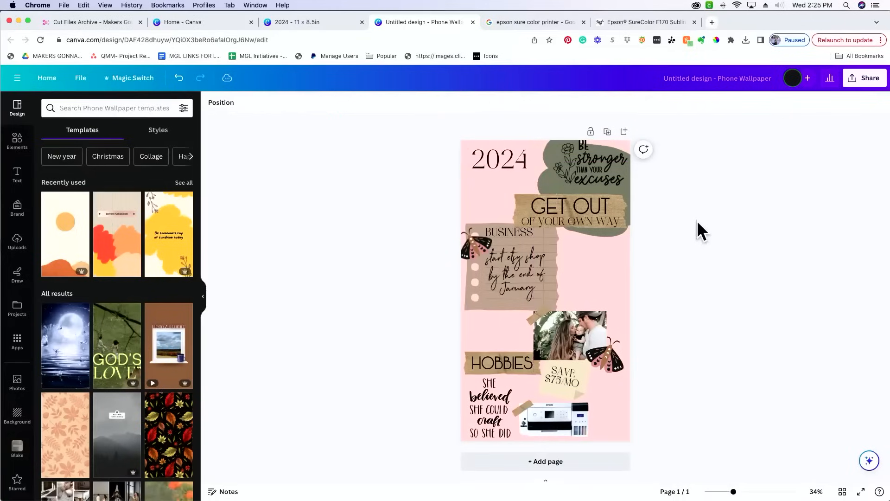
Move the quote group down to just above the family photo, and raise the BUSINESS note with its moth
drag(663, 186, 590, 270)
drag(470, 265, 479, 249)
click(760, 293)
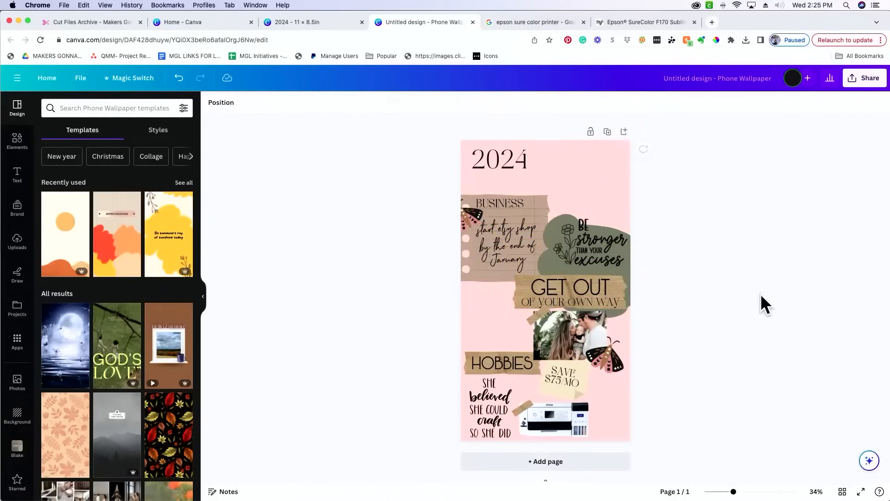
Shift the taped family photo left between the GET OUT and HOBBIES tapes, and move its moth to the right edge above the quotes
drag(605, 336, 587, 332)
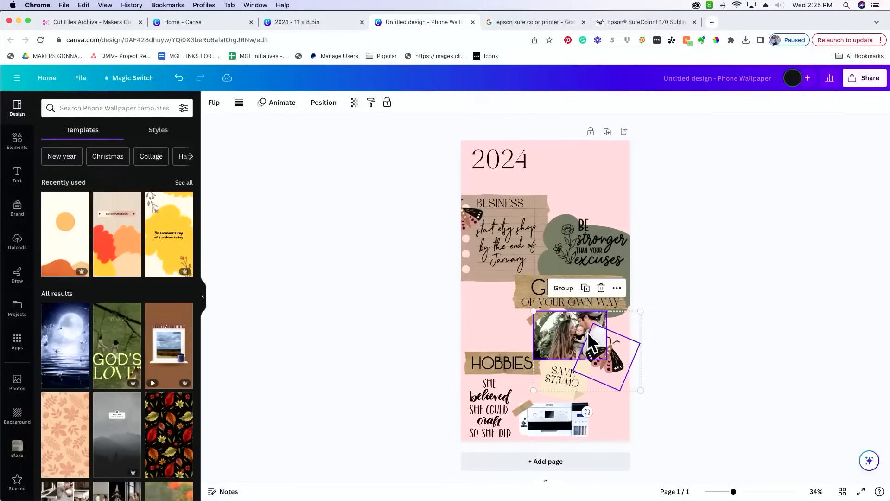
drag(579, 335, 552, 333)
click(742, 255)
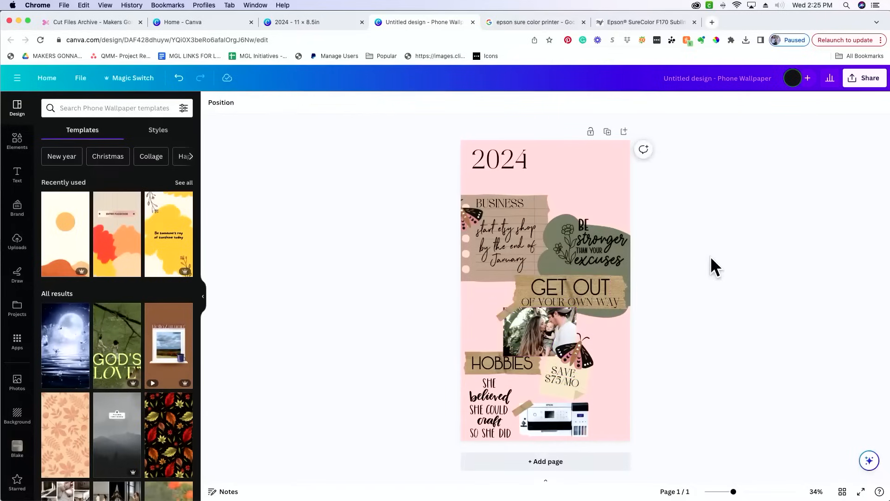
drag(574, 354, 623, 197)
Select the family photo and search the elements for "torn photo"
click(529, 330)
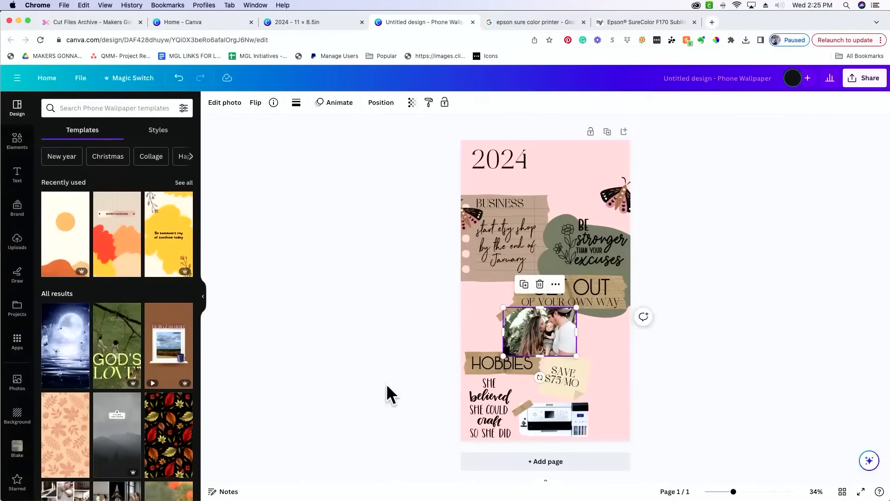
key(ctrl+Up)
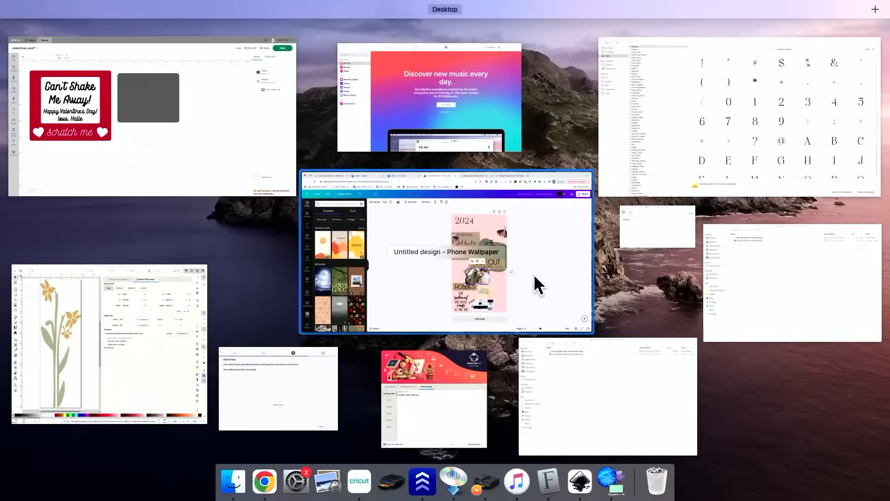
click(534, 276)
drag(748, 490, 773, 491)
scroll(743, 430, down, 5)
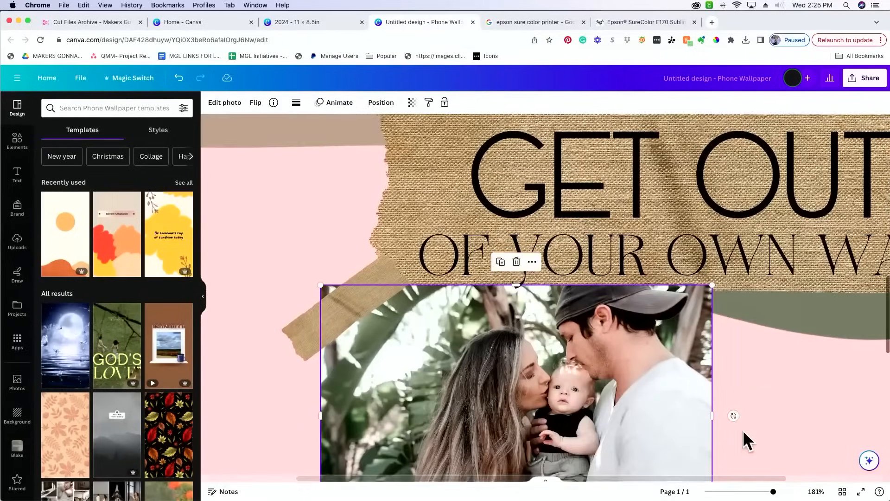
click(14, 141)
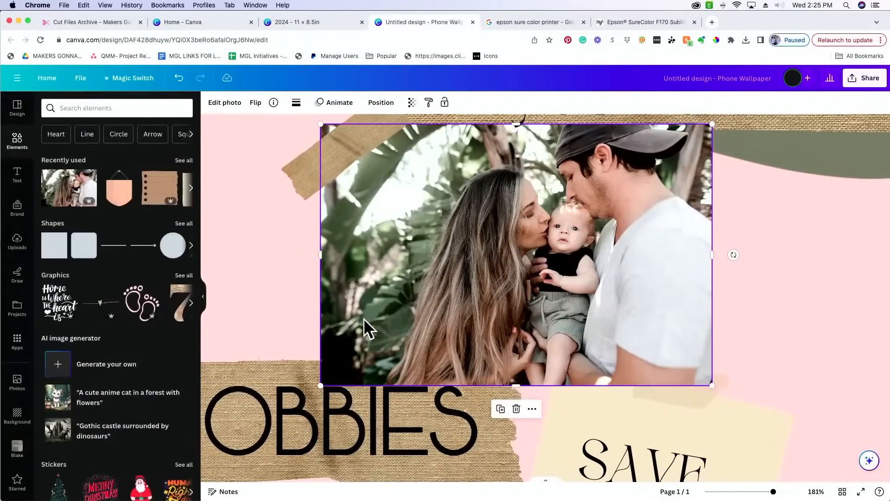
click(106, 111)
text(torn photo)
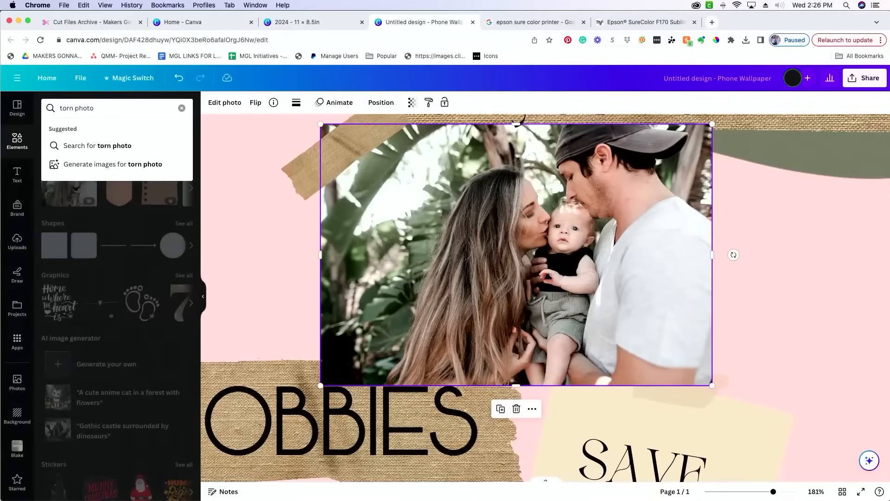
key(Return)
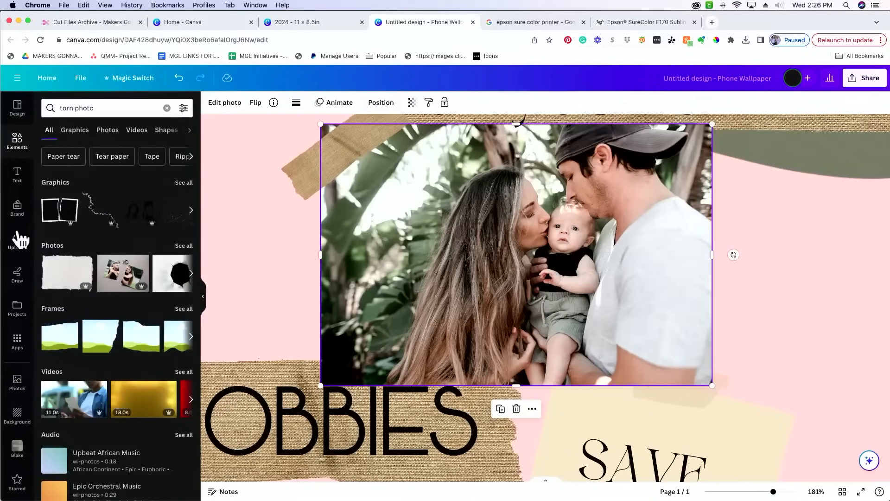
Try the white torn-paper photo over the family picture, remove it, and browse the torn frames instead
click(67, 273)
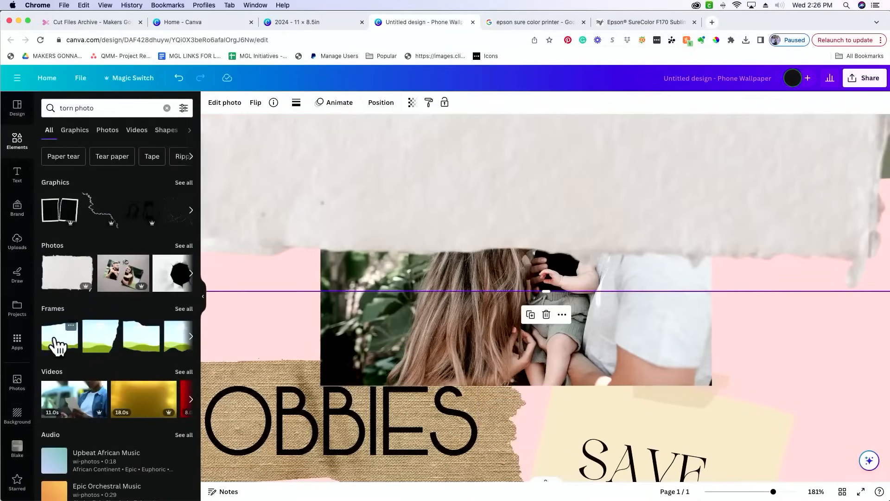
key(Delete)
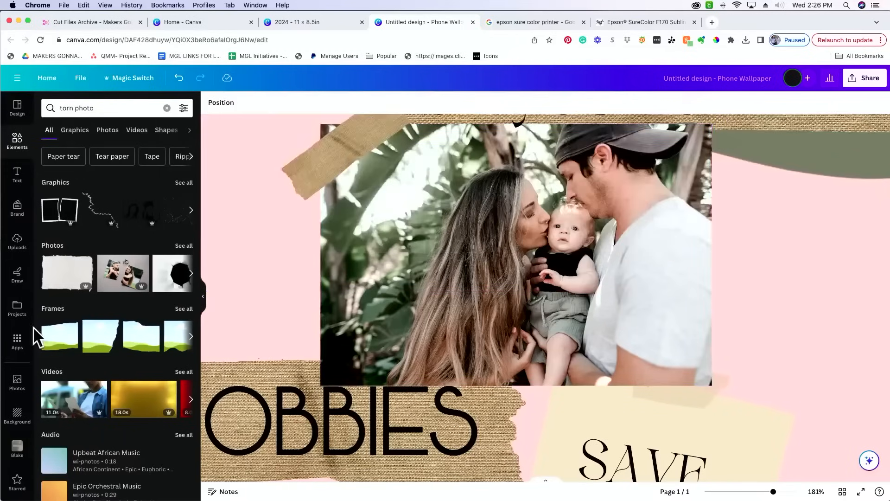
click(184, 309)
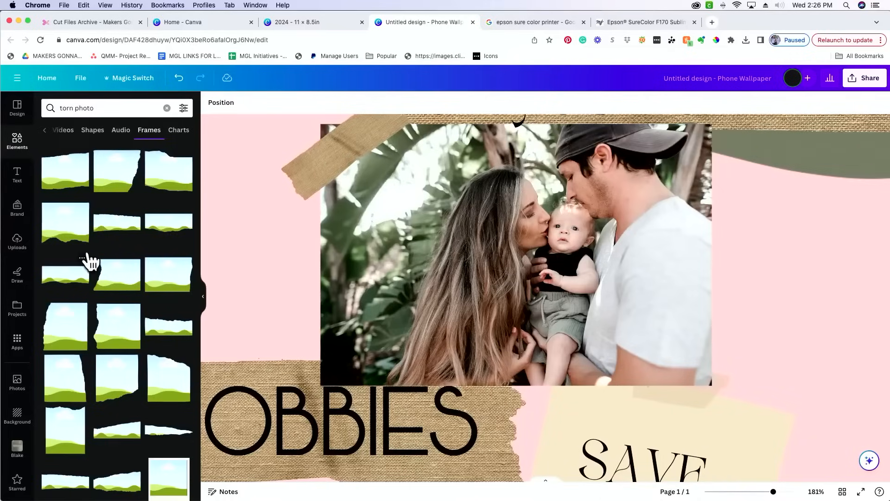
Search the elements for "frames" and add the irregular rounded rectangle photo frame to the wallpaper
click(166, 108)
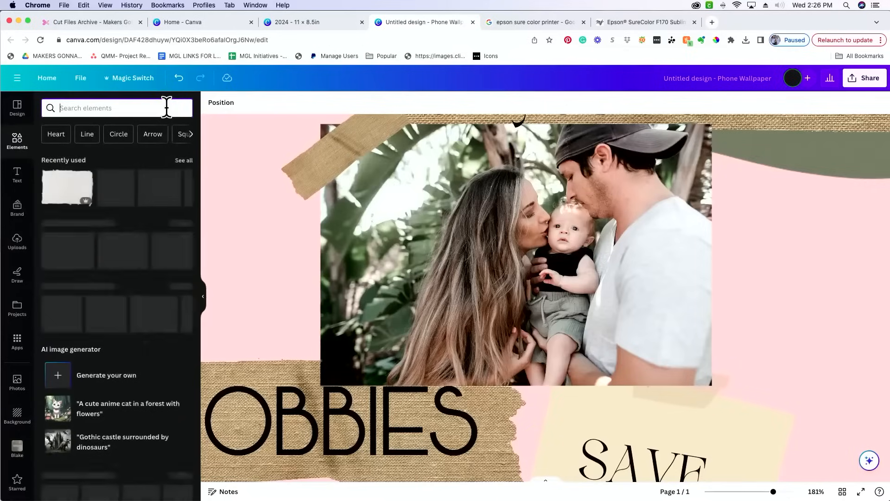
scroll(99, 139, right, 1)
scroll(134, 147, right, 3)
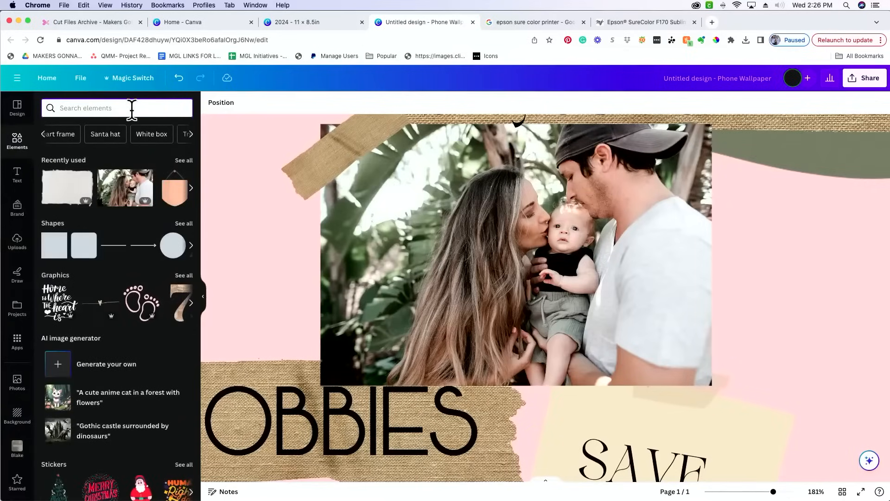
click(132, 108)
text(frames)
key(Return)
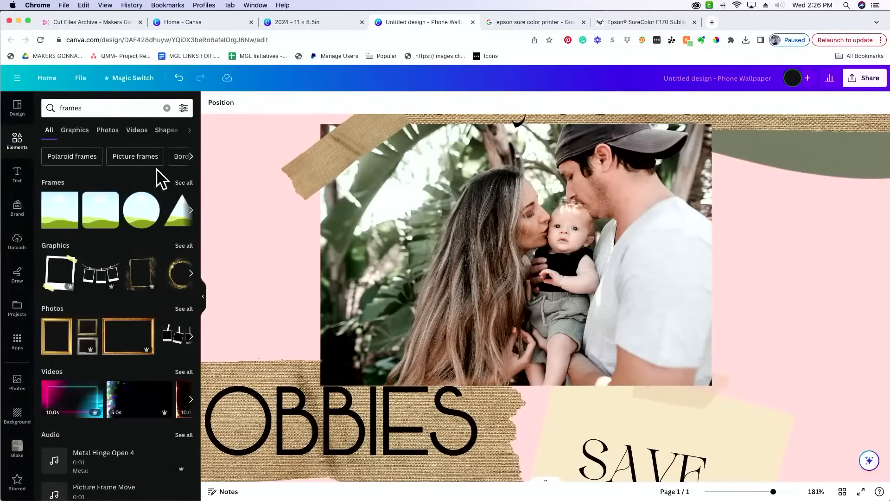
click(181, 184)
scroll(100, 343, down, 10)
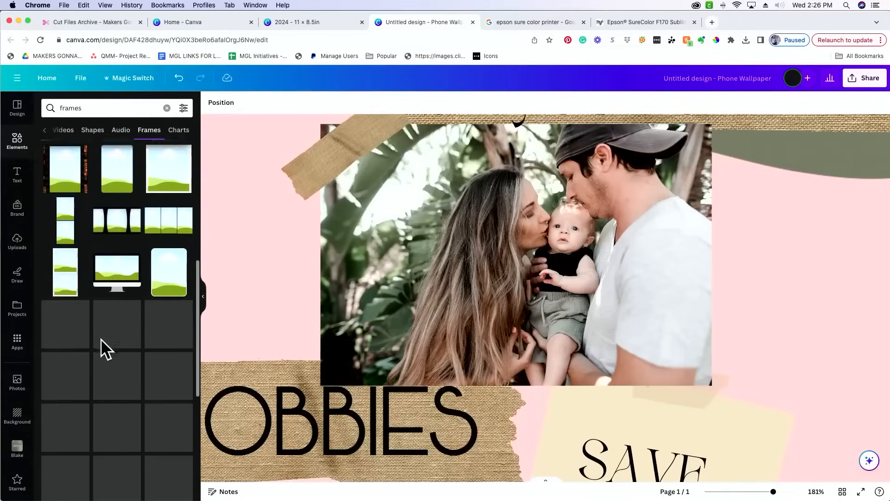
scroll(102, 351, up, 2)
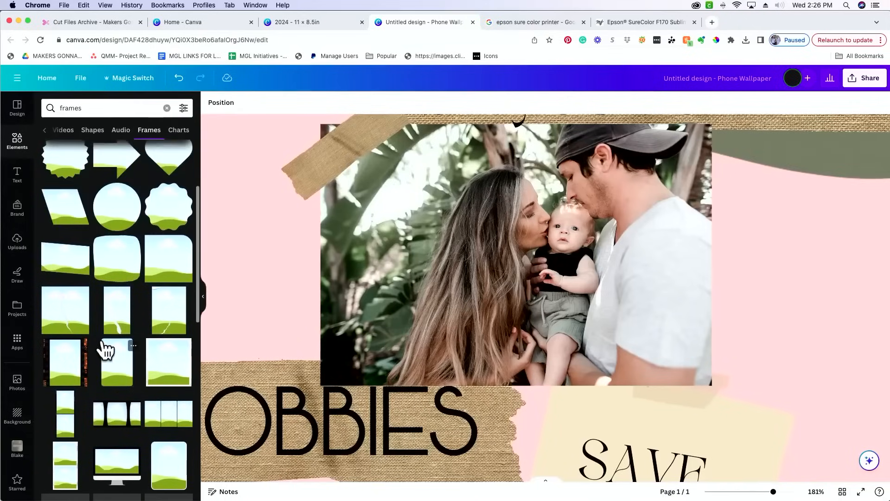
click(114, 268)
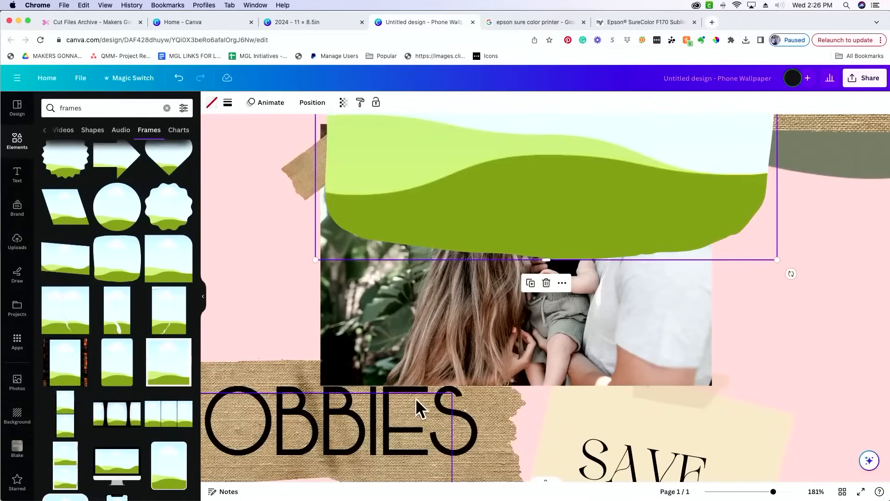
Move the irregular rounded frame clear of the family photo and fill it with that photo
drag(773, 491, 741, 492)
drag(562, 238, 631, 269)
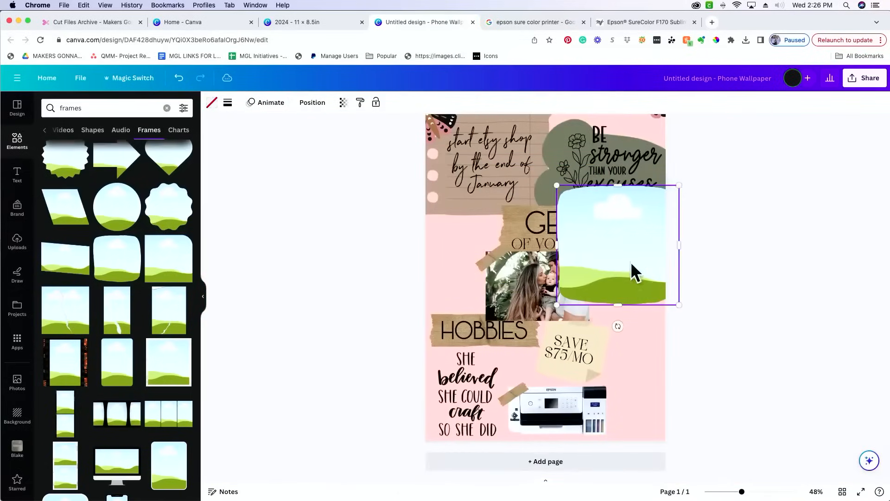
drag(512, 299, 600, 262)
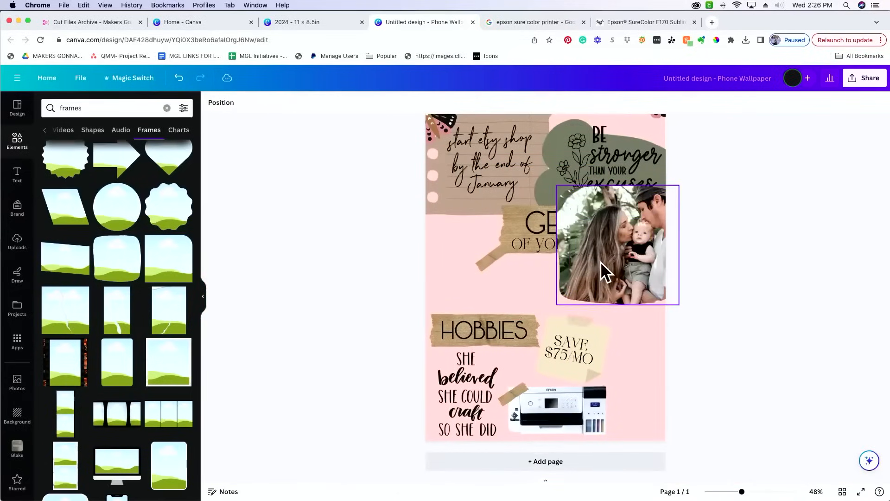
Scale down the framed family photo and place it directly above the HOBBIES tape, beside the GET OUT tape, moving its tape strip along
double_click(600, 262)
drag(617, 257, 549, 284)
click(719, 261)
drag(607, 218, 572, 252)
drag(479, 260, 444, 236)
drag(531, 289, 496, 260)
drag(538, 308, 549, 318)
drag(514, 272, 501, 270)
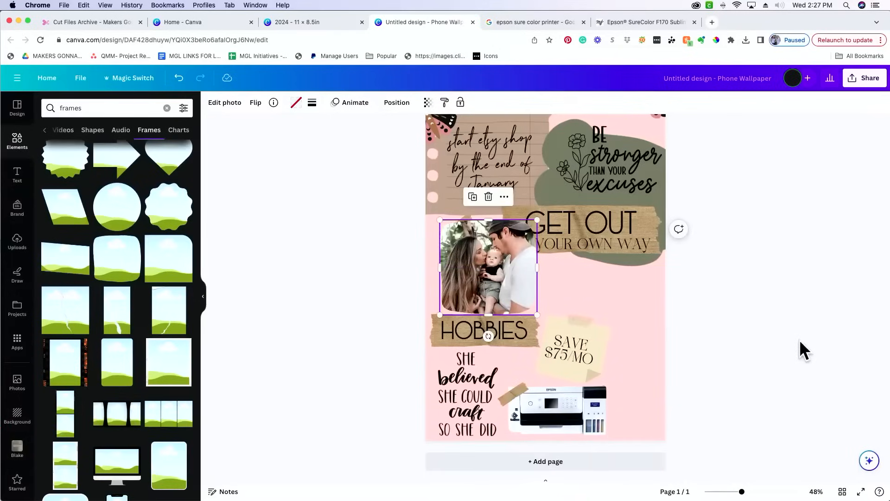
Position the small tape strip at the upper-left corner of the framed family photo and check the whole wallpaper
click(296, 224)
click(446, 215)
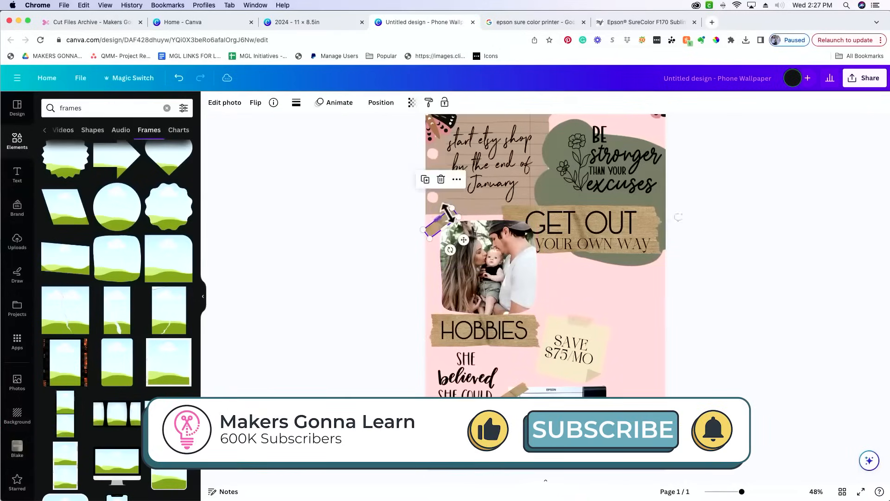
click(707, 342)
scroll(690, 393, up, 1)
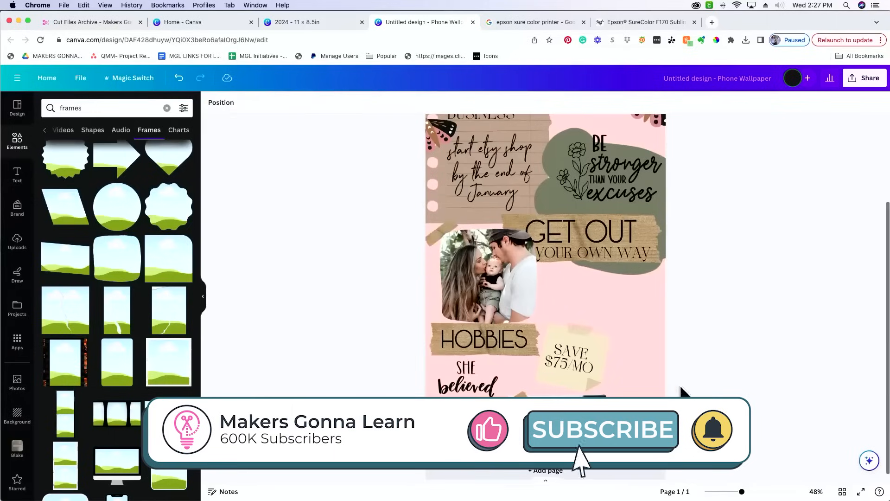
drag(741, 491, 729, 492)
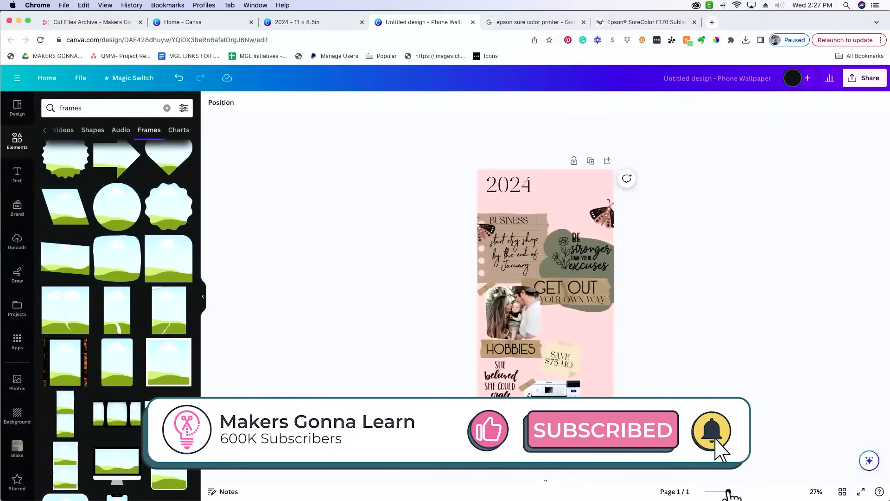